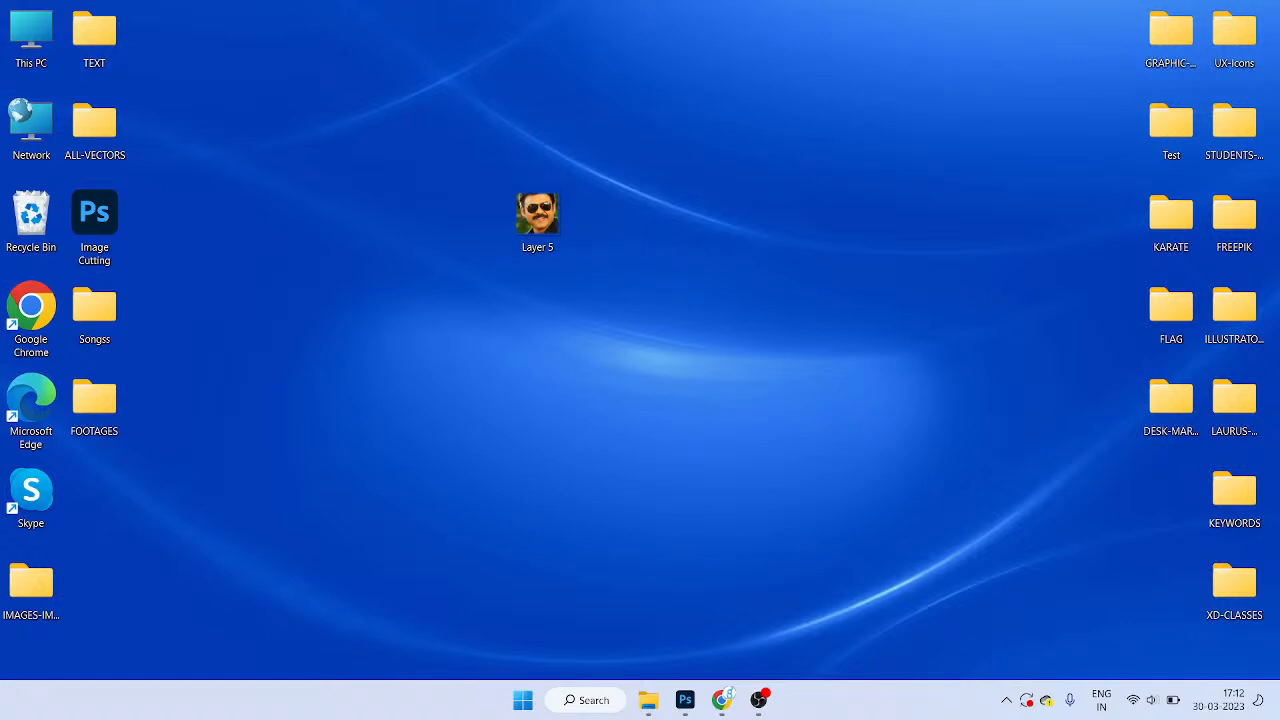
Step: Open the Windows 11 Start menu with pinned apps and recent files
key("super")
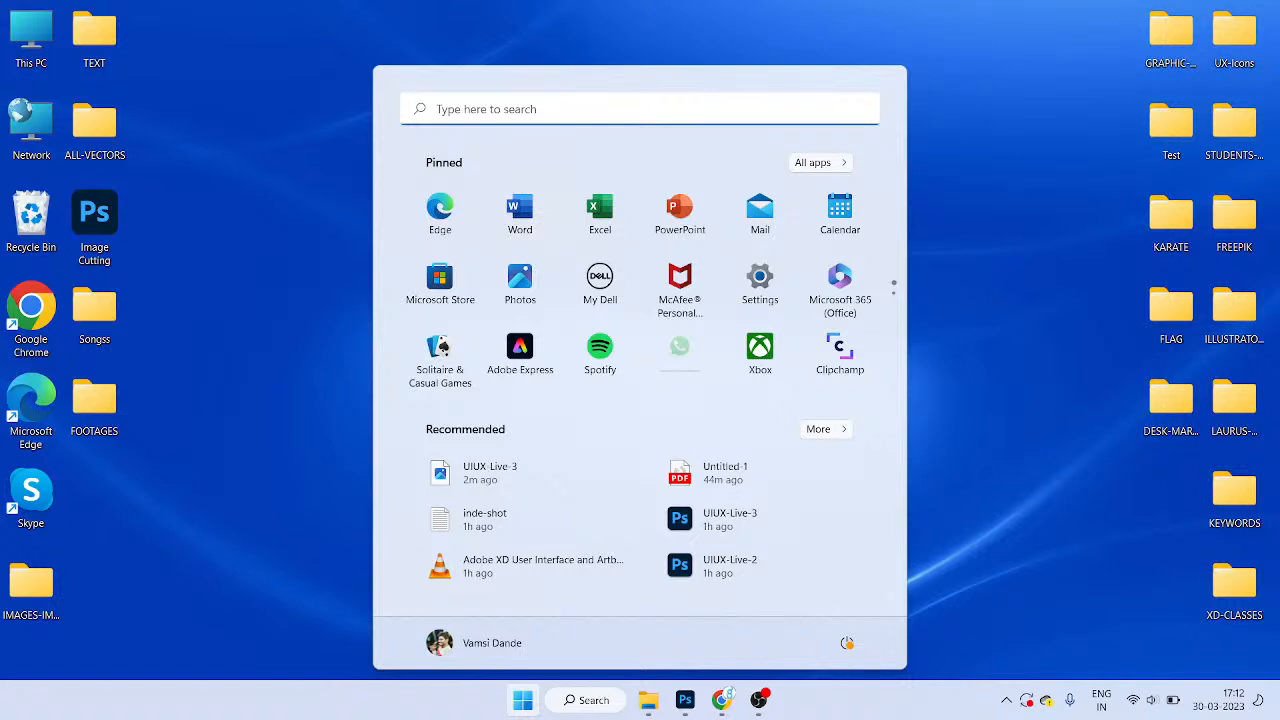
Step: Try searching Start for 'aob' and 'adobe', dismissing the web results and the Run prompt
key("super")
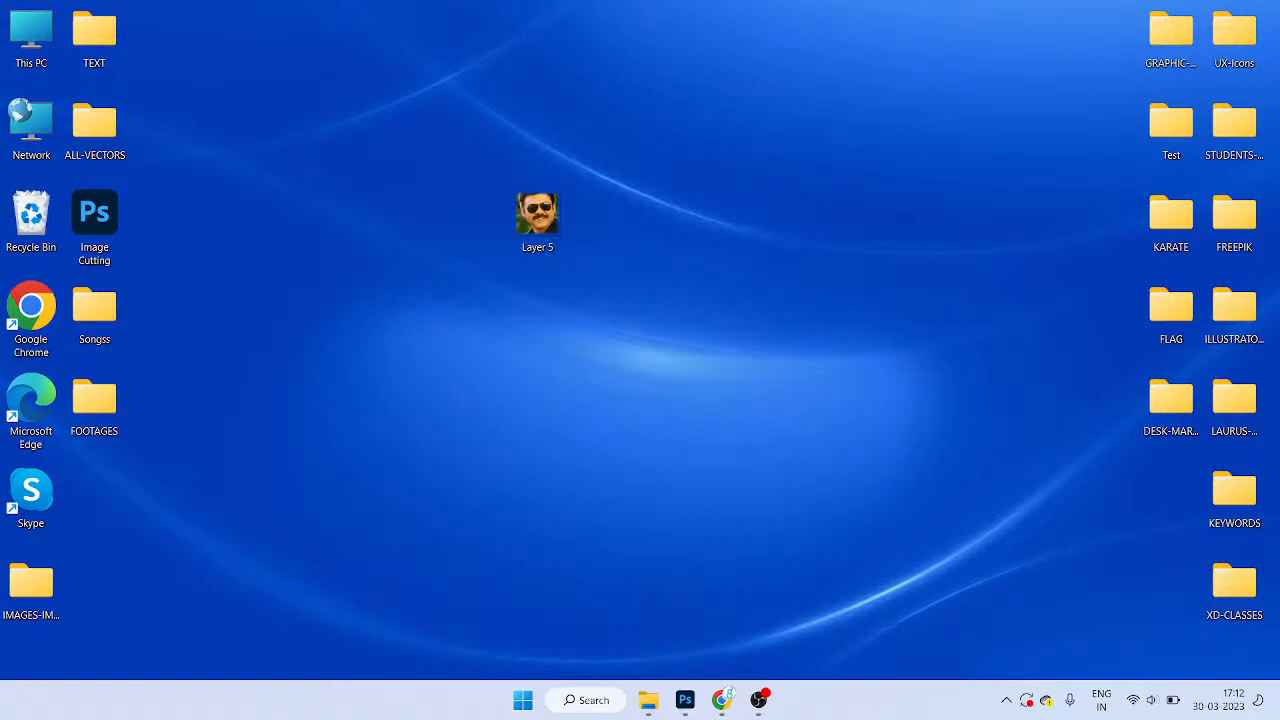
key("super")
type("aob")
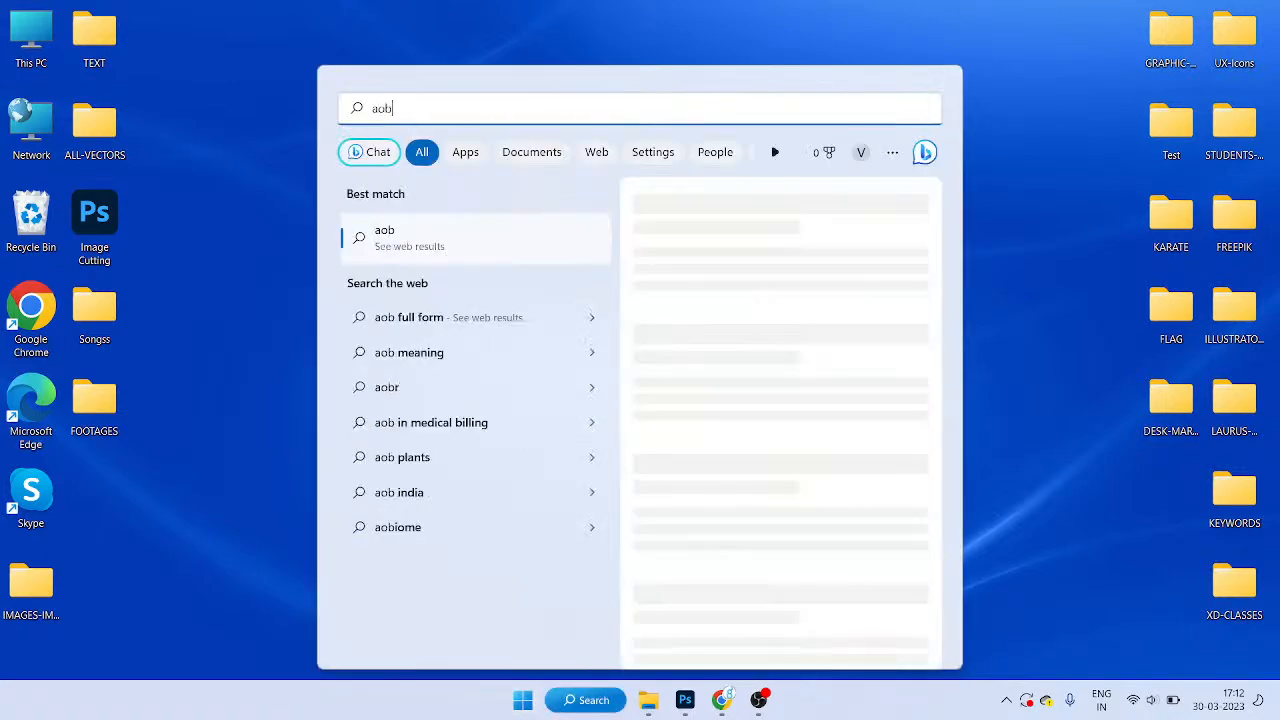
key("Return")
key("alt+F4")
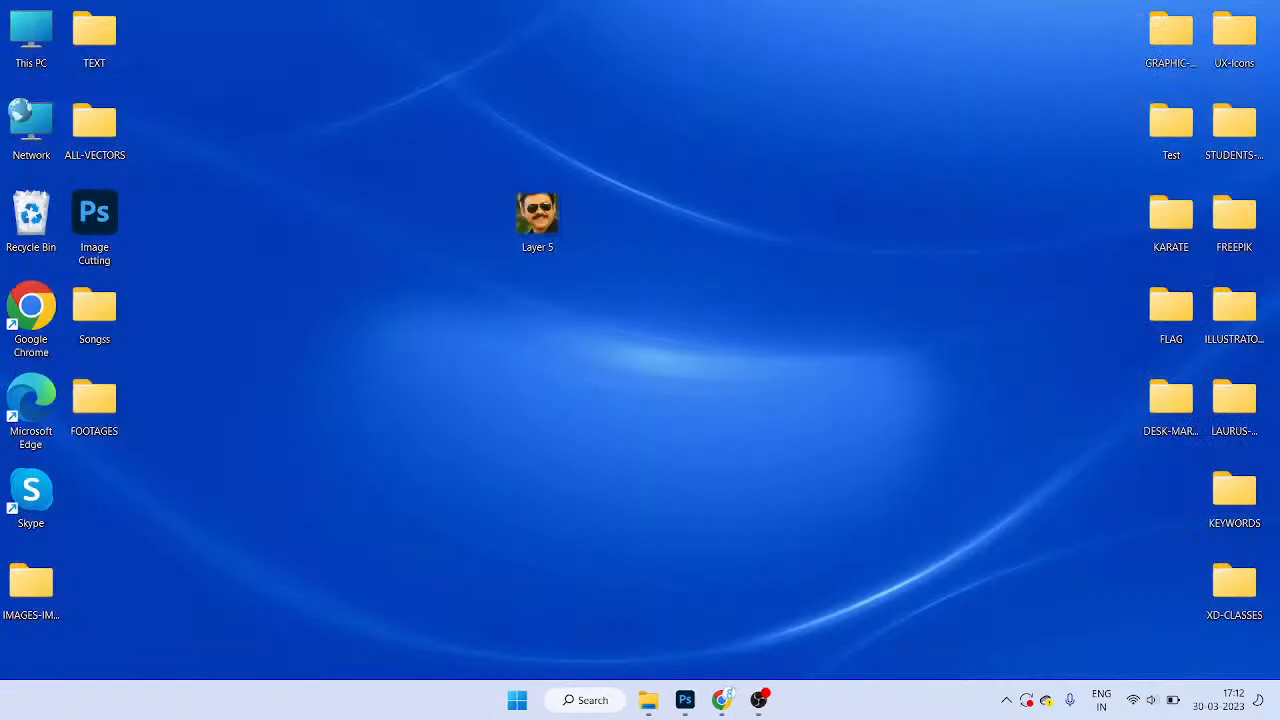
key("super+r")
key("Escape")
key("super")
type("adobe")
key("Return")
Step: Search Start for 'adobe i' and launch Adobe Illustrator
key("super")
type("aodbe")
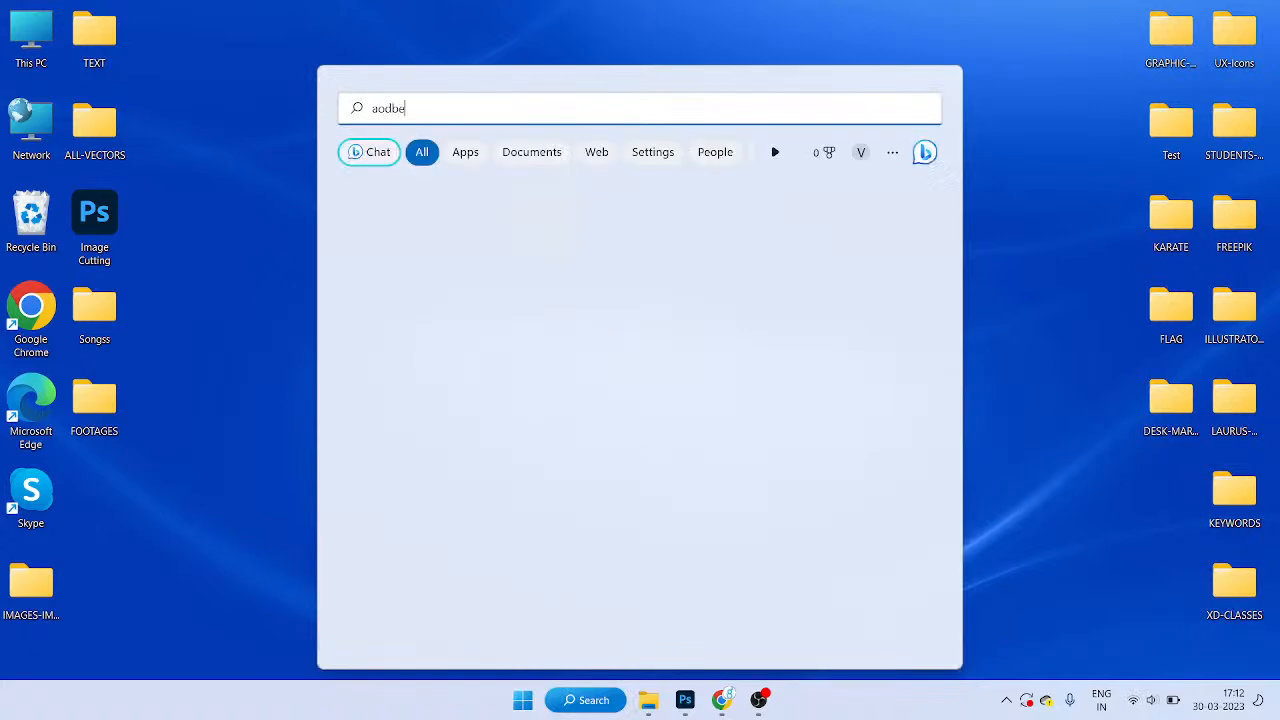
key("BackSpace")
key("BackSpace")
key("BackSpace")
key("BackSpace")
type("dobe i")
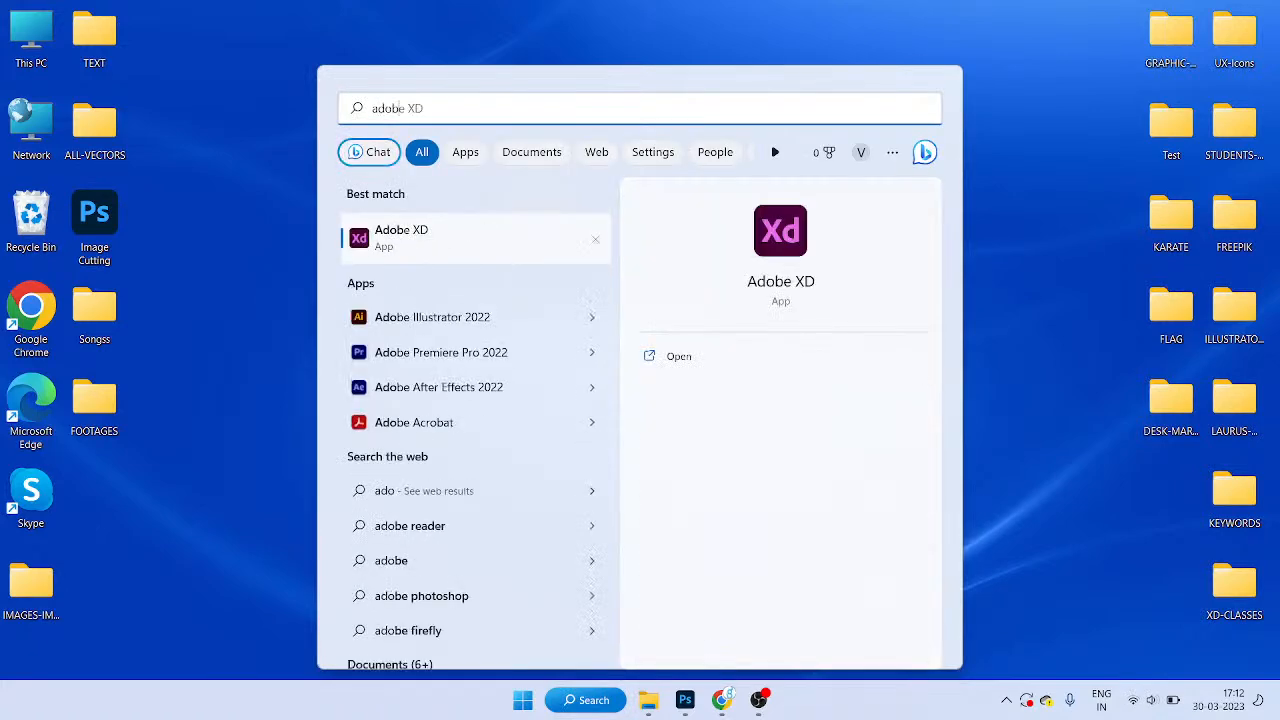
key("Return")
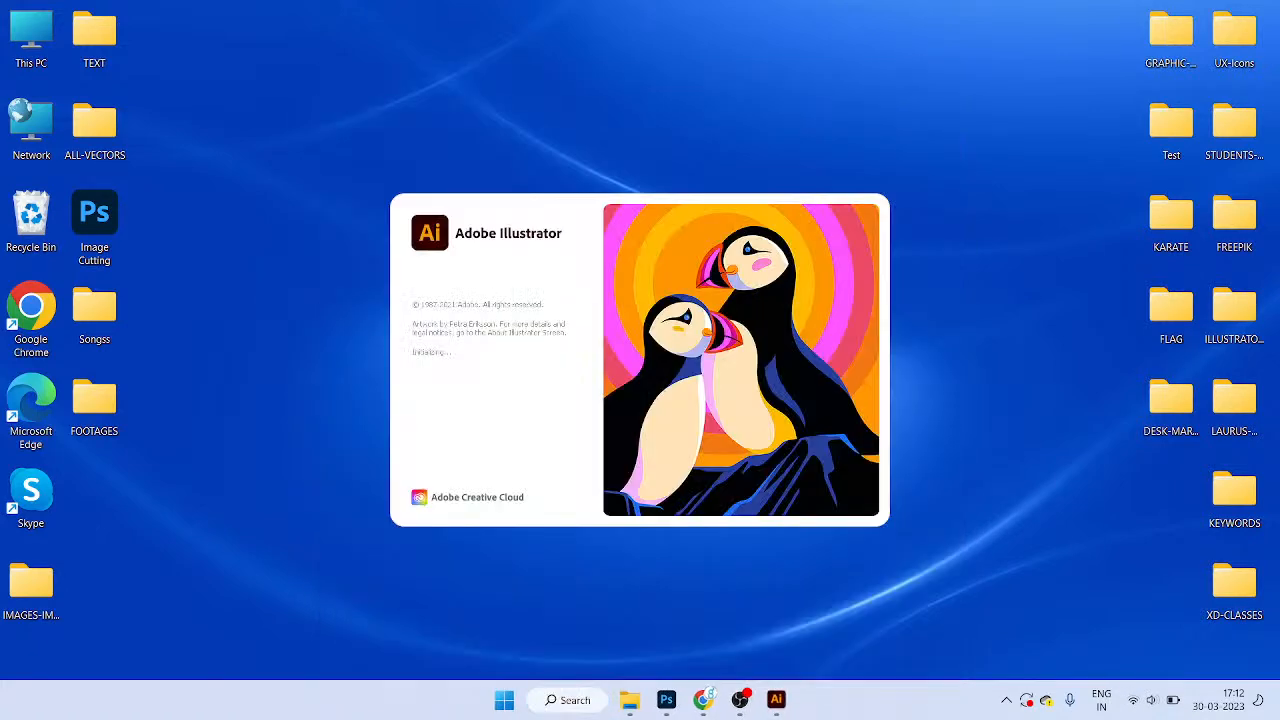
Step: Search Start for 'xd' and launch Adobe XD from the best match
key("super")
type("xd")
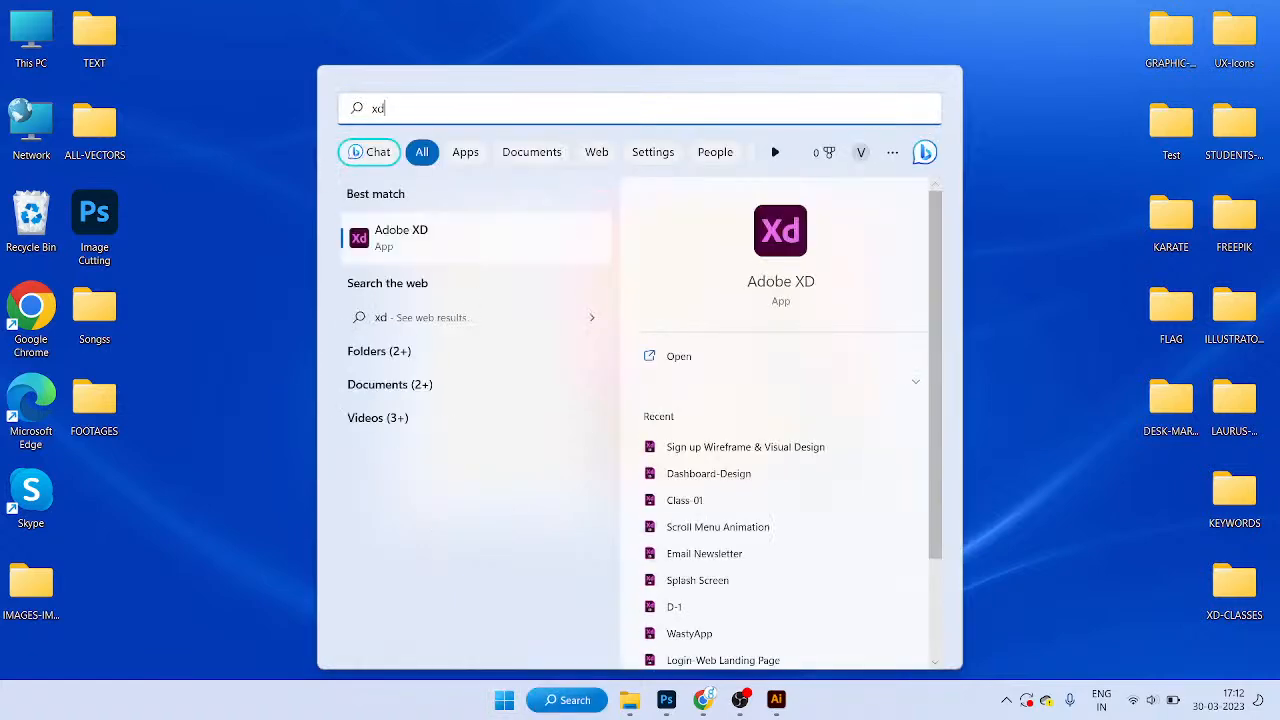
key("Return")
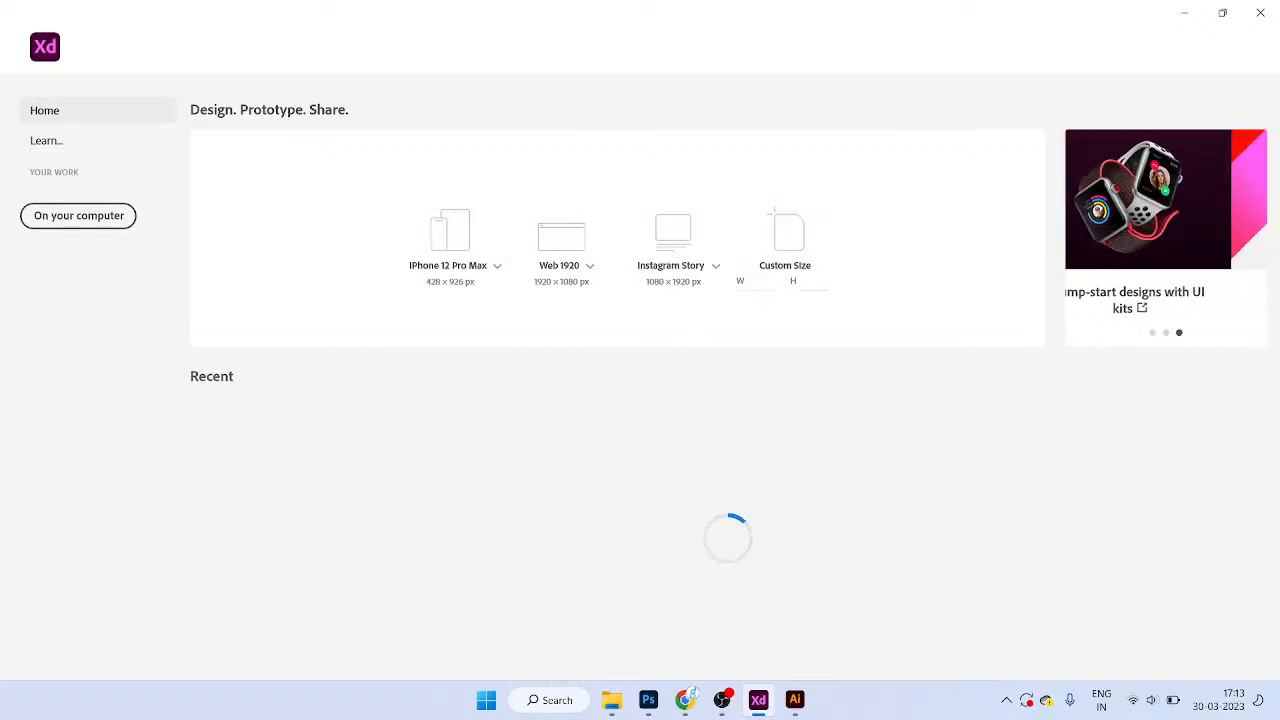
left_click(48, 141)
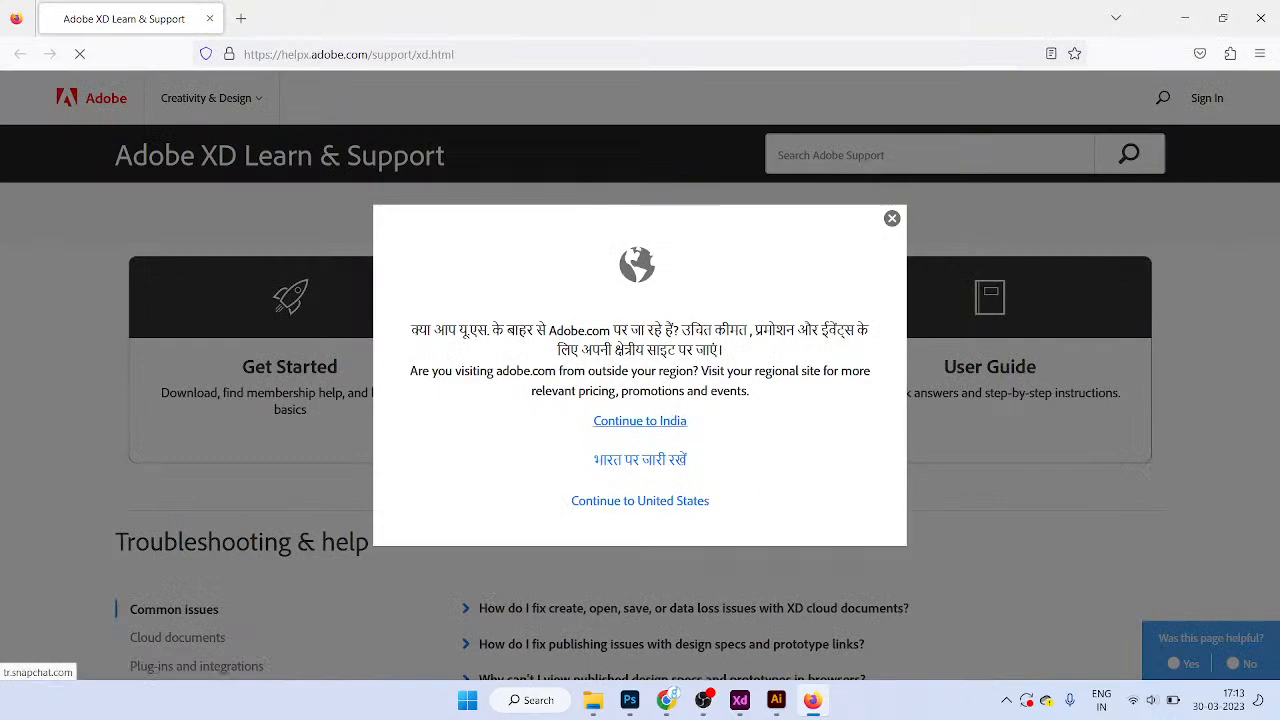
left_click(640, 421)
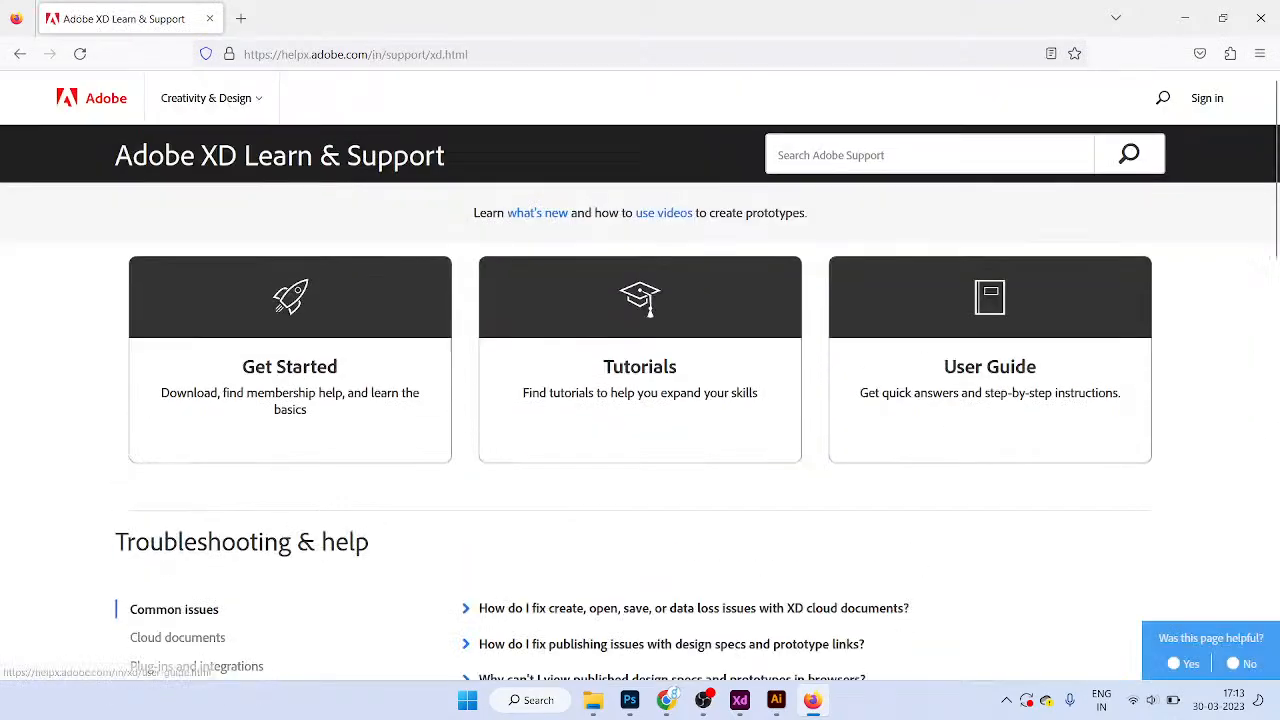
scroll(640, 400, "down", 5)
scroll(640, 400, "down", 4)
scroll(640, 400, "up", 1)
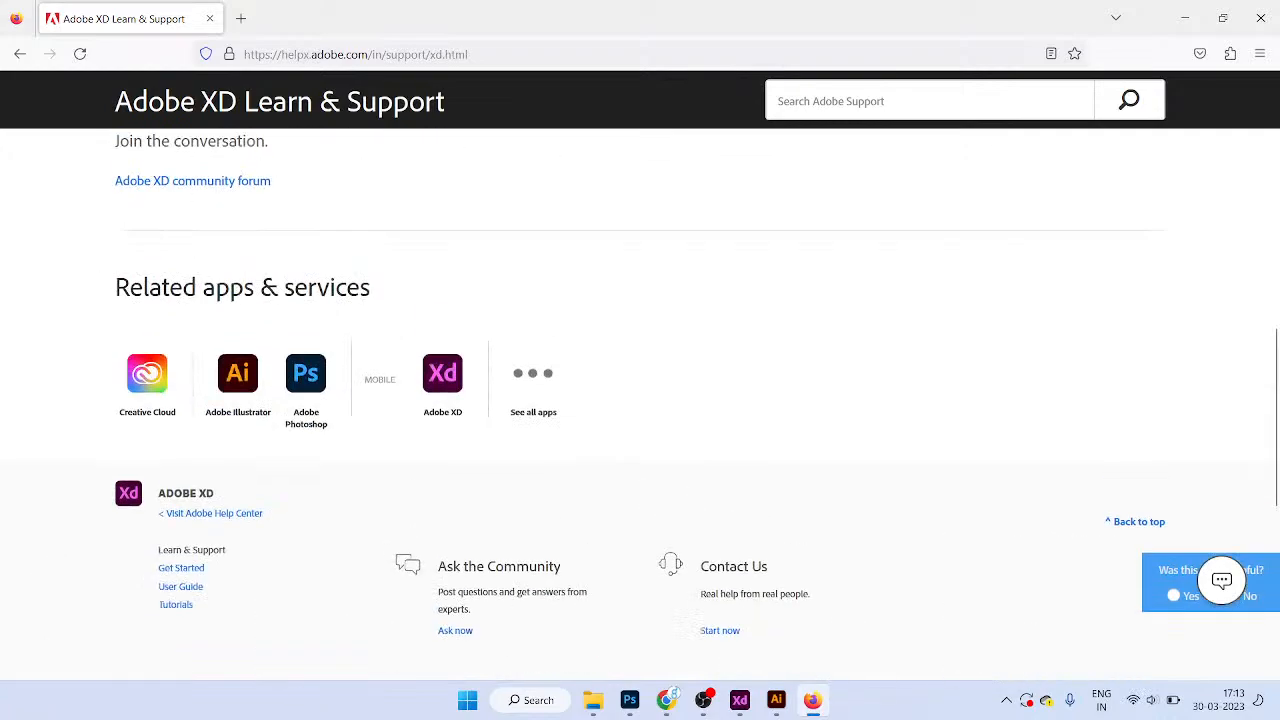
scroll(640, 400, "up", 4)
scroll(640, 400, "down", 2)
scroll(640, 400, "up", 4)
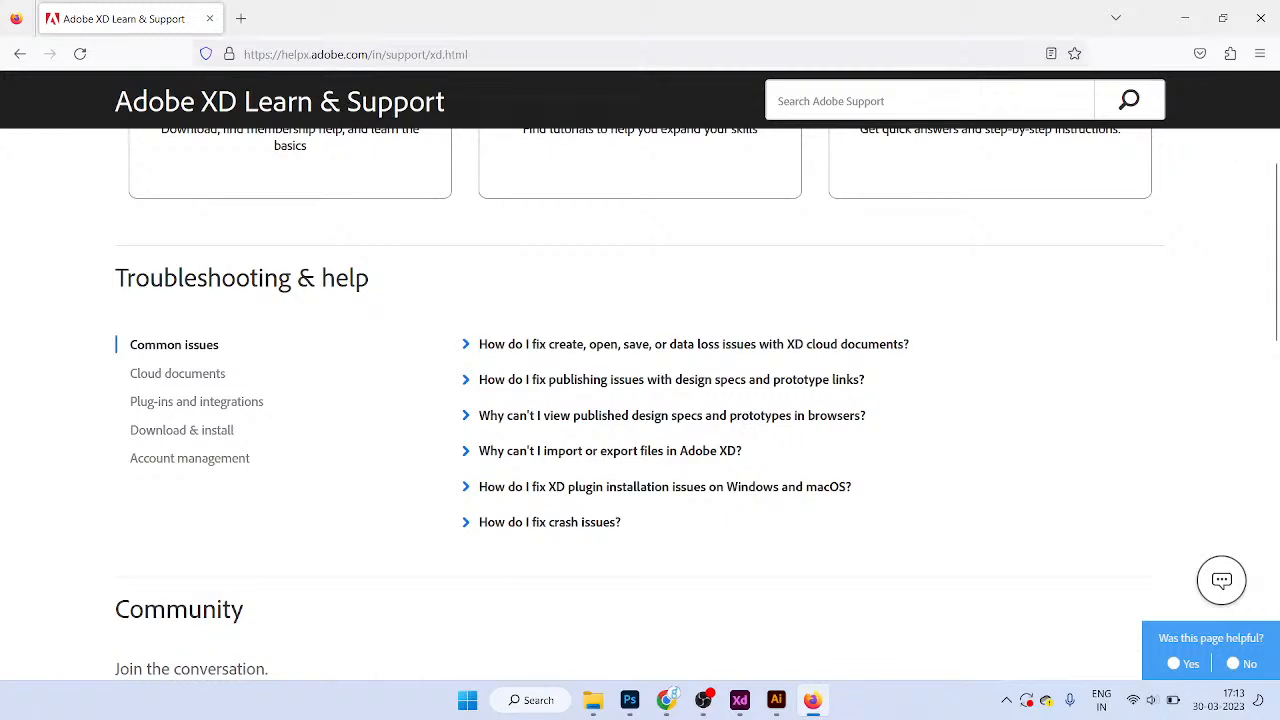
left_click(671, 380)
left_click_drag(528, 413, 786, 433)
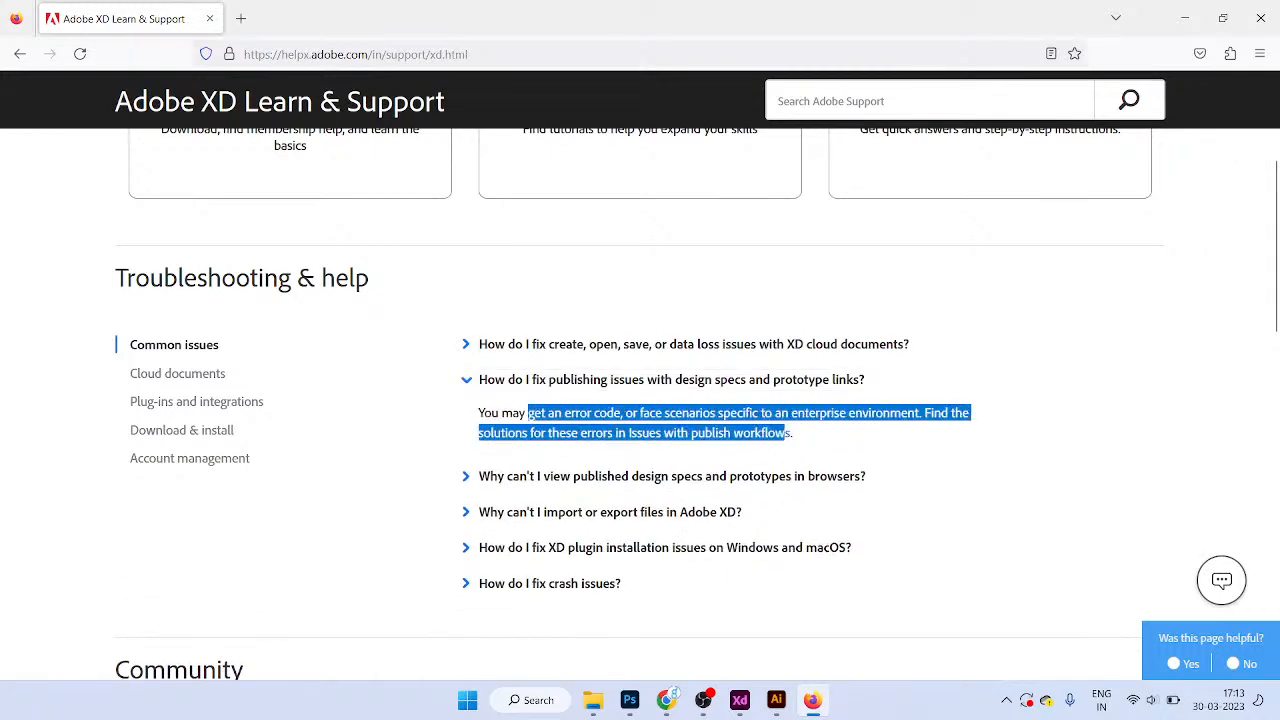
left_click(671, 476)
scroll(671, 476, "down", 3)
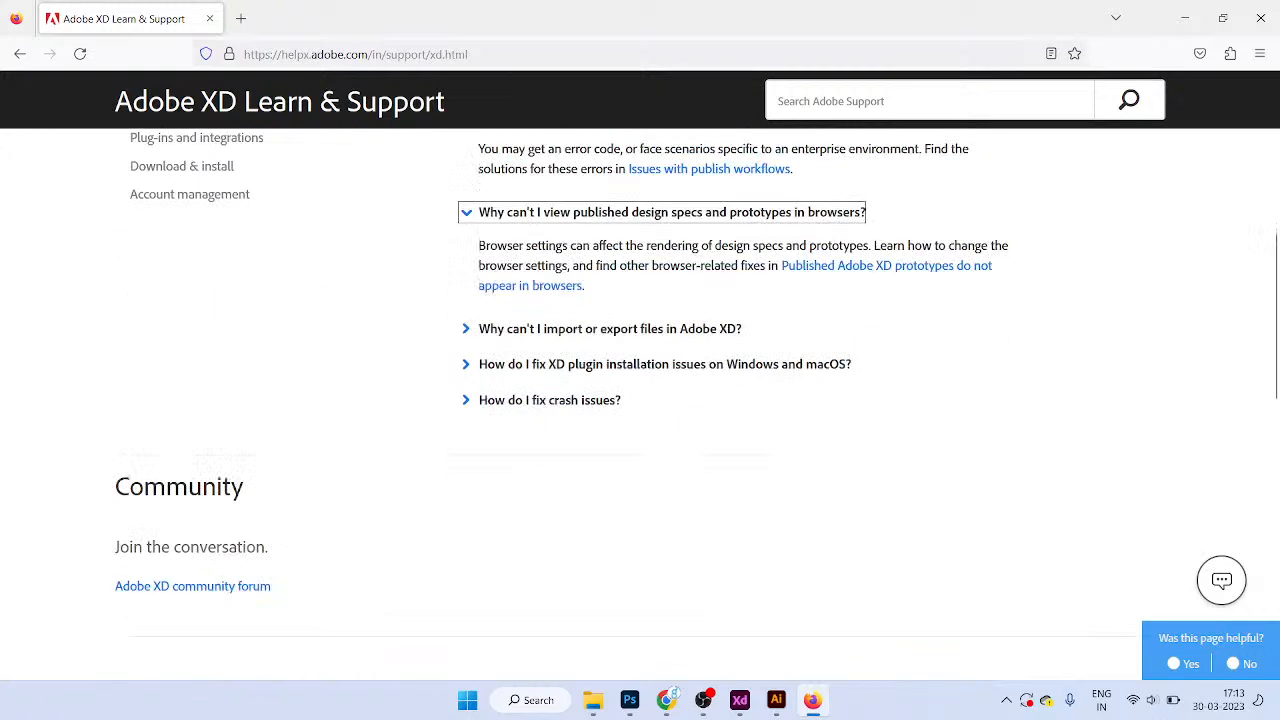
scroll(671, 476, "up", 3)
left_click(179, 373)
left_click(196, 402)
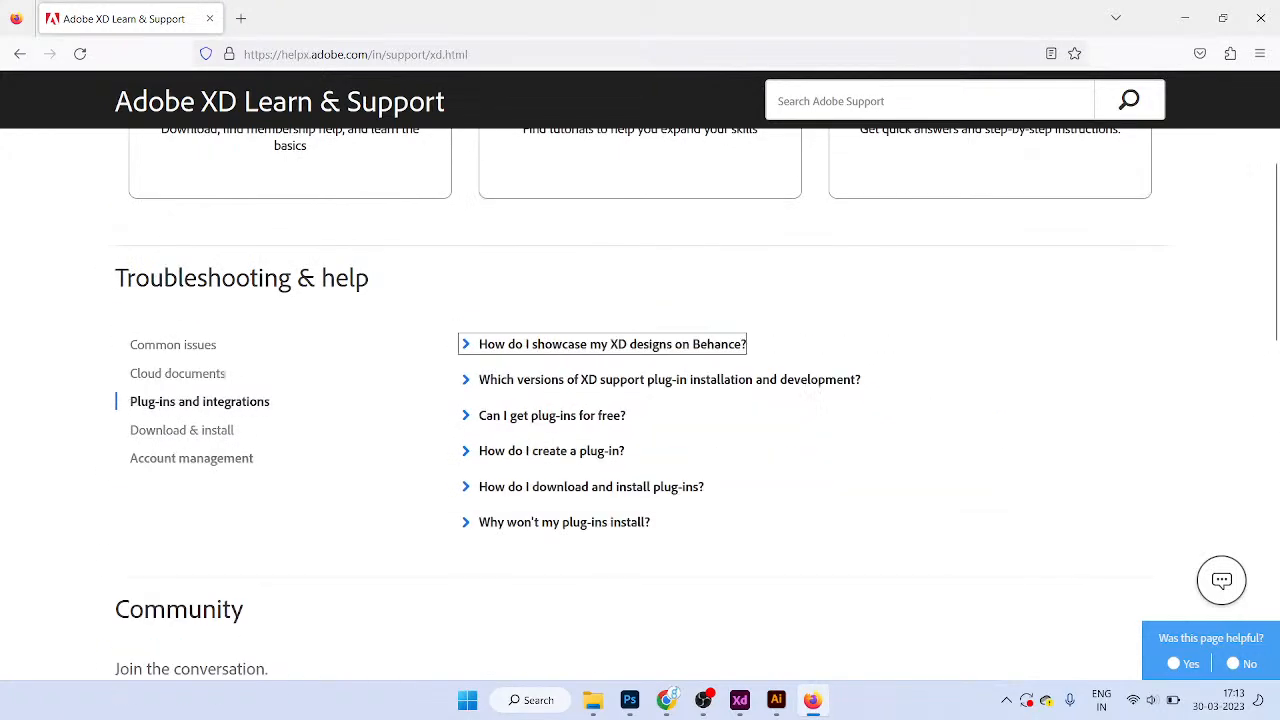
left_click(183, 430)
left_click(190, 458)
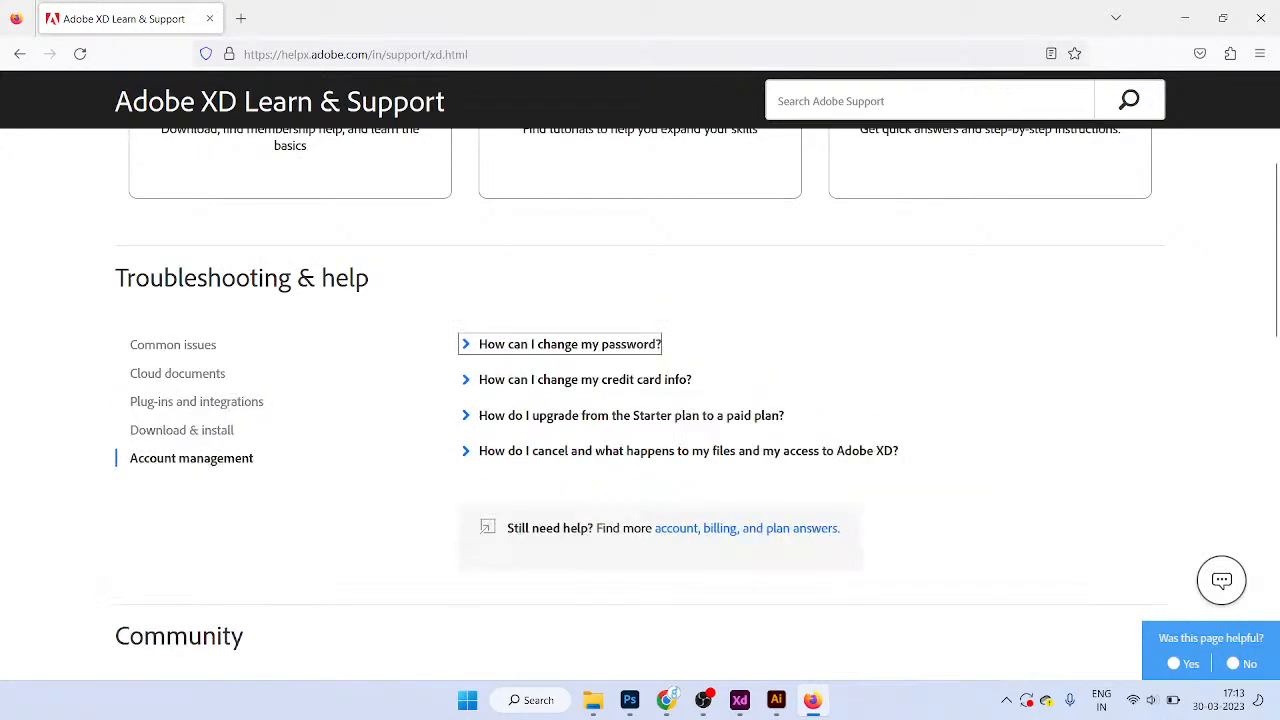
scroll(640, 400, "up", 4)
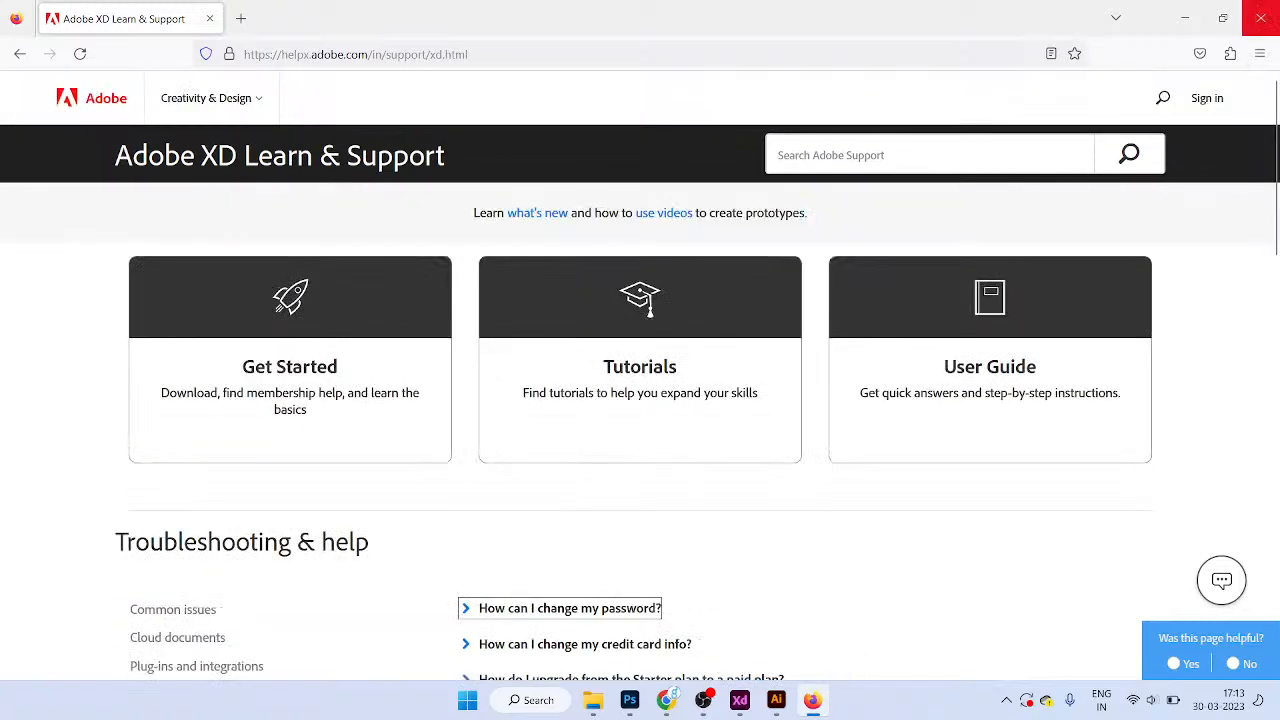
left_click(1261, 18)
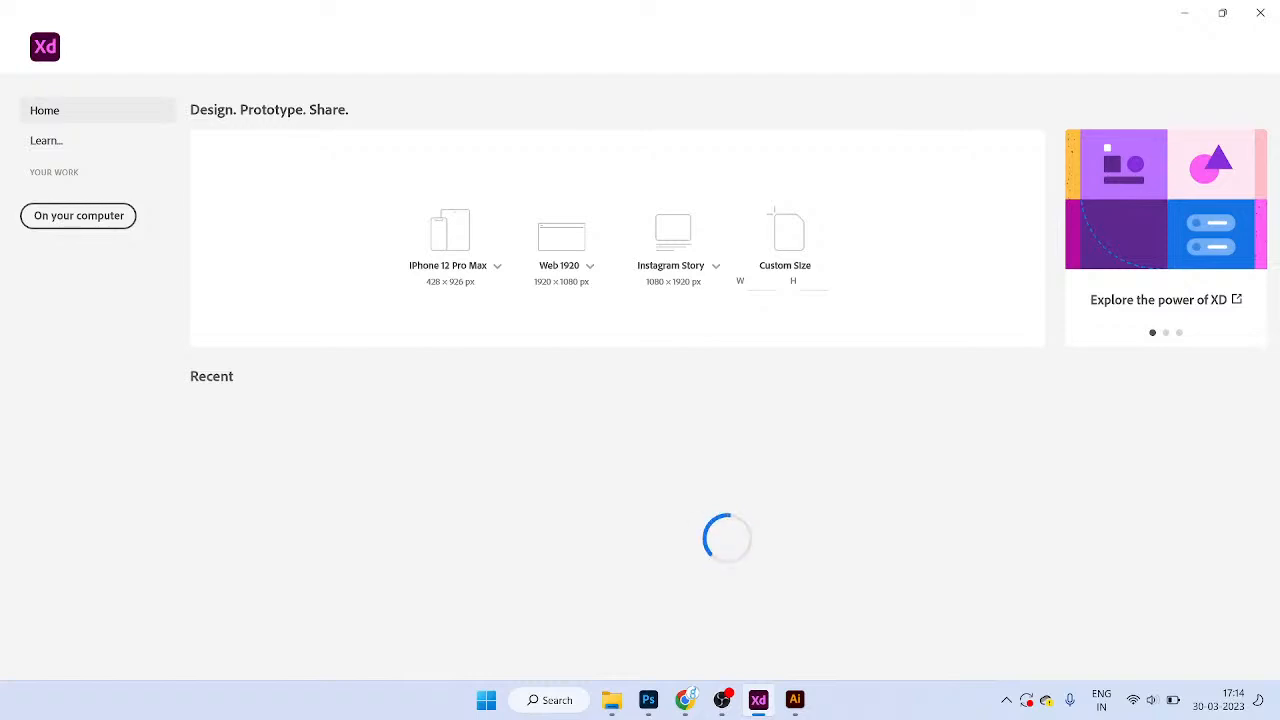
Step: After checking learning resources and open-file options, create an iPhone X, XS, 11 Pro (375 × 812) document
left_click(60, 141)
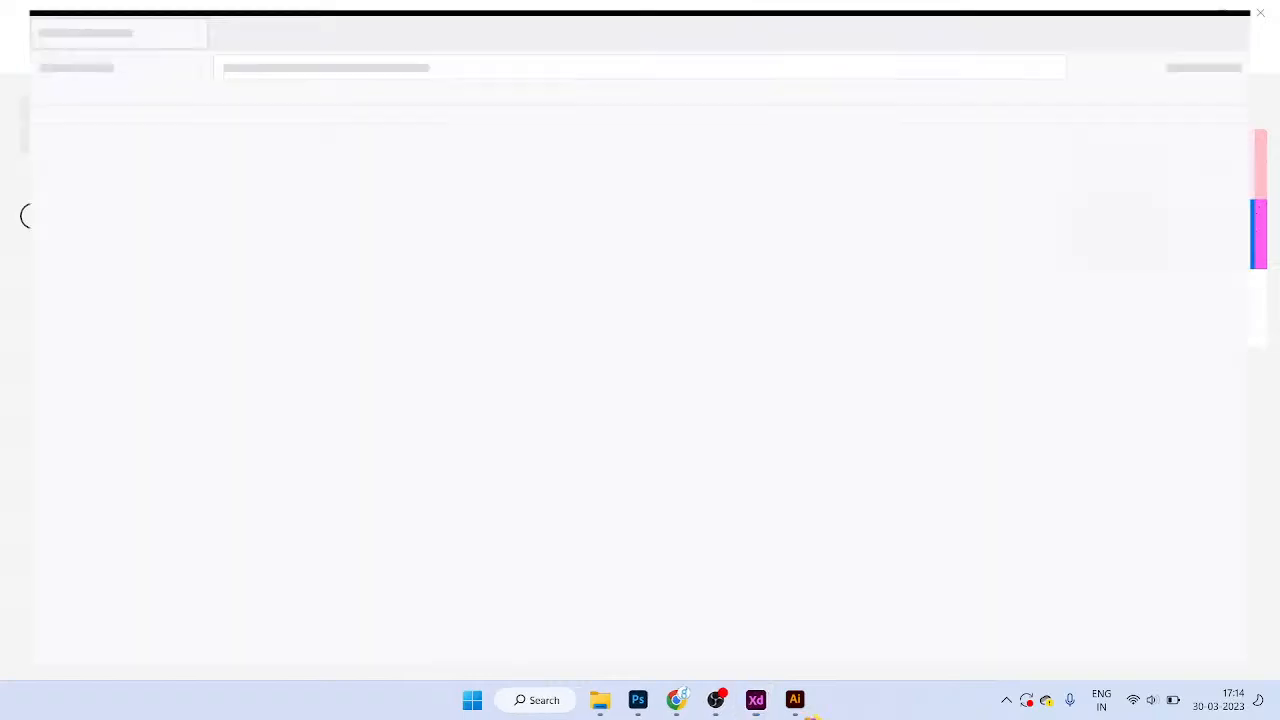
left_click(1260, 12)
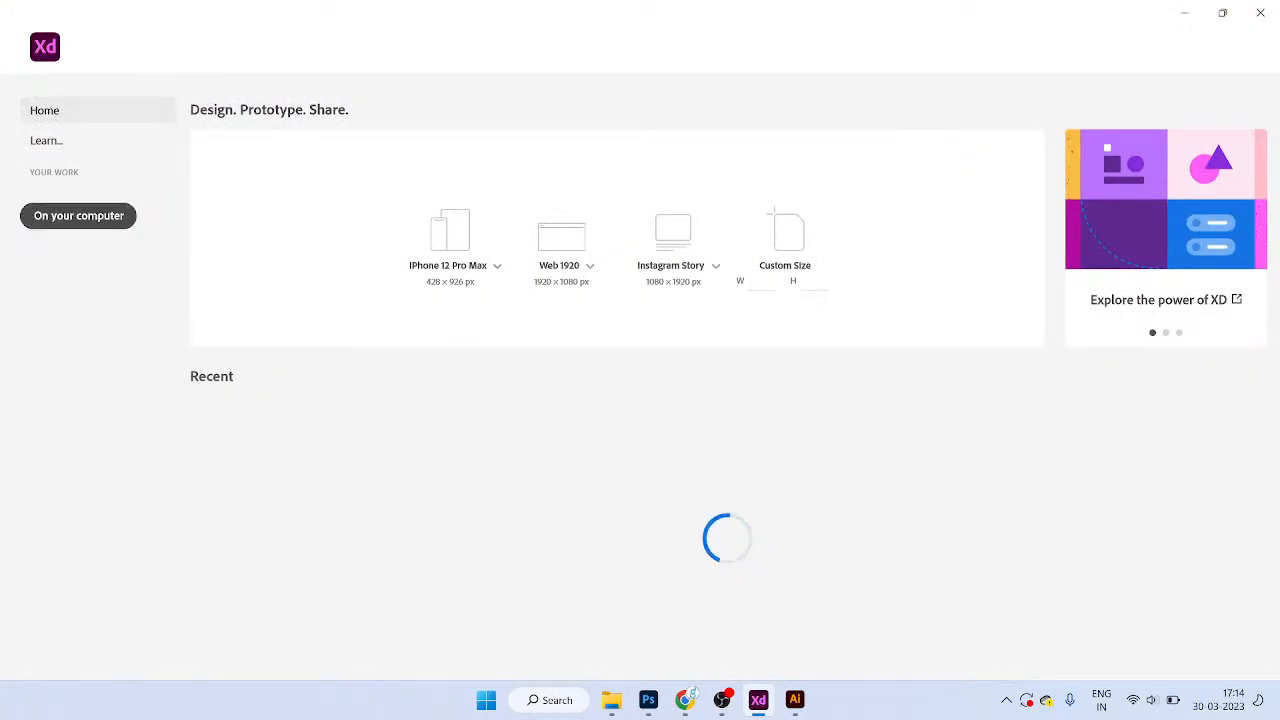
left_click(78, 215)
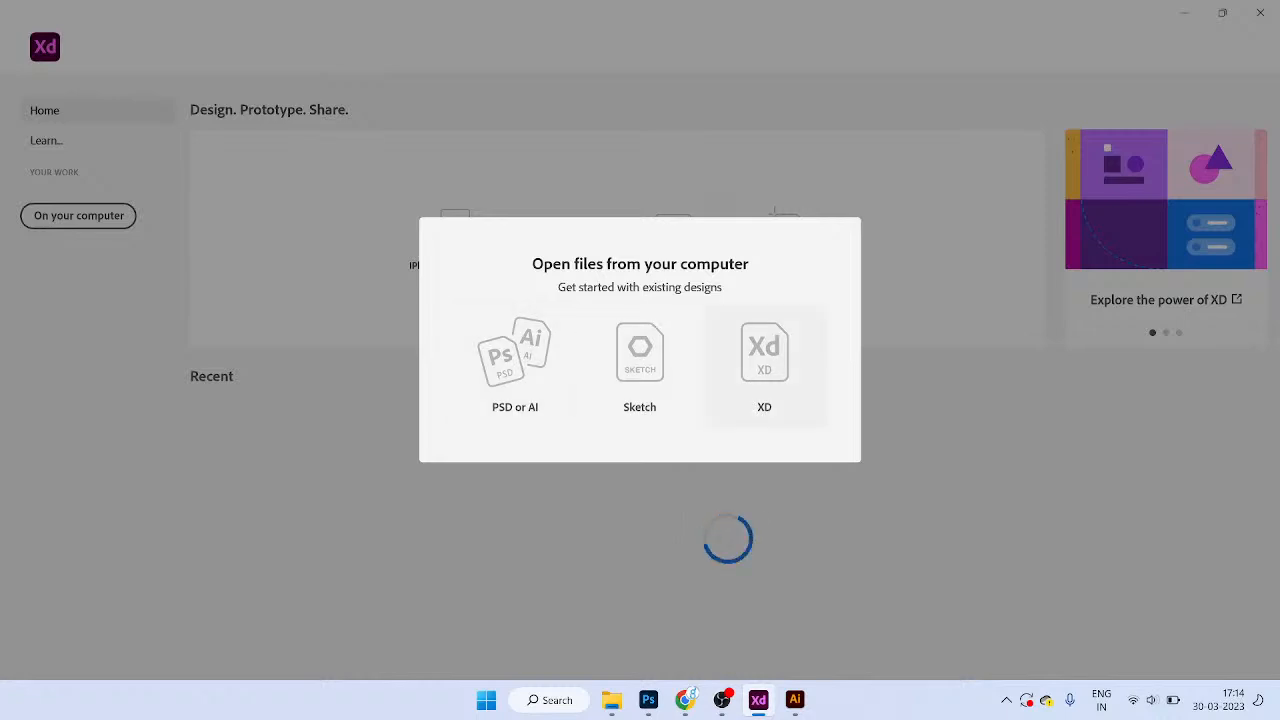
key("Escape")
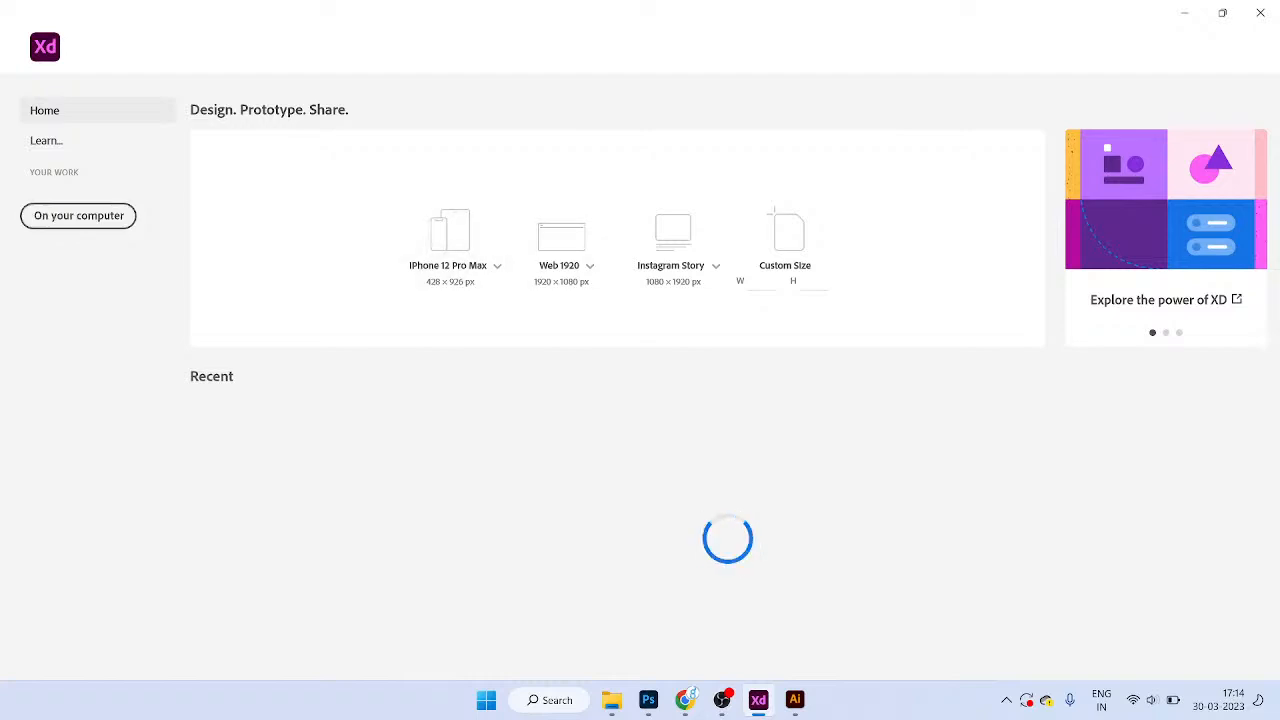
left_click(497, 265)
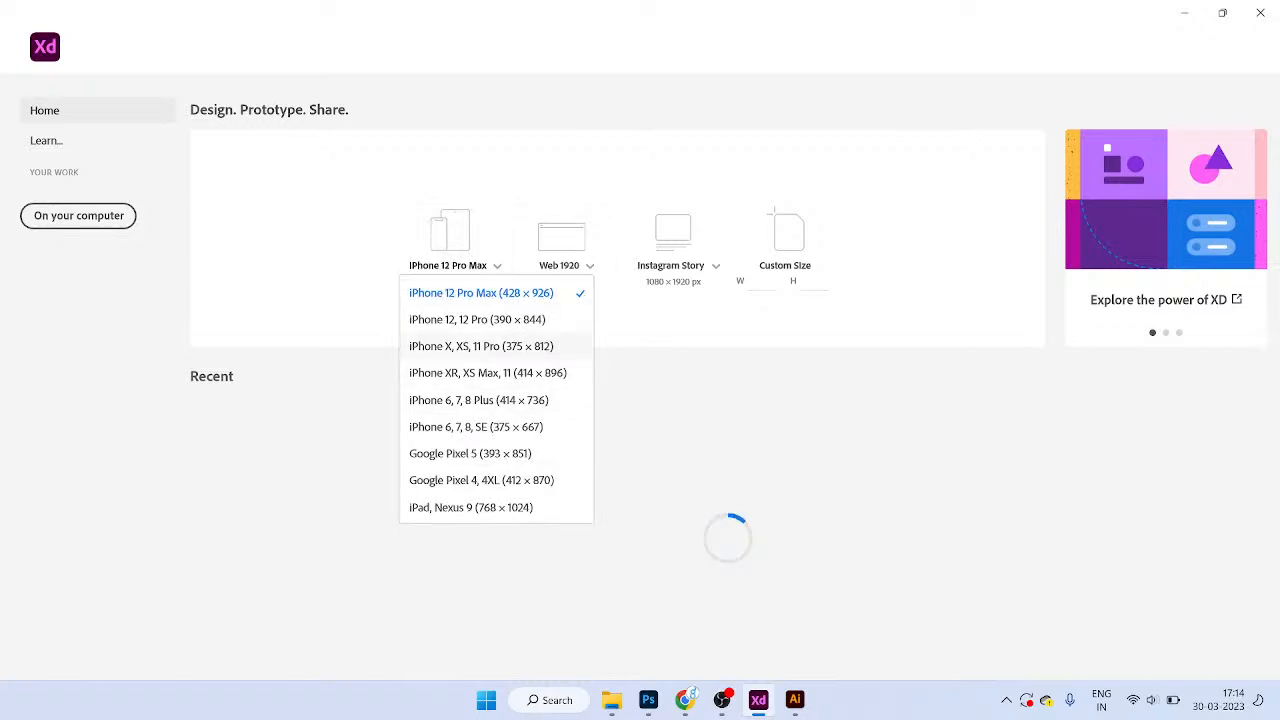
left_click(481, 346)
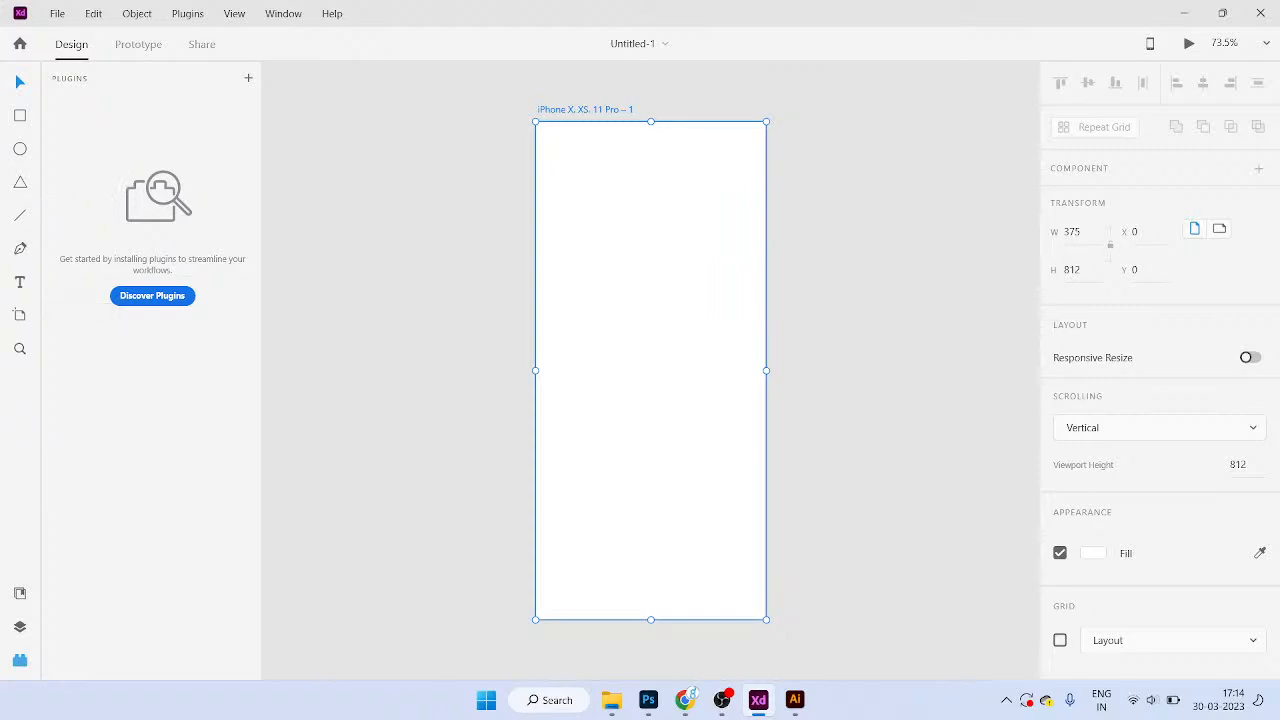
Step: Cycle through Prototype and Share modes, ending back in Design mode beside the blank artboard
key("ctrl+Tab")
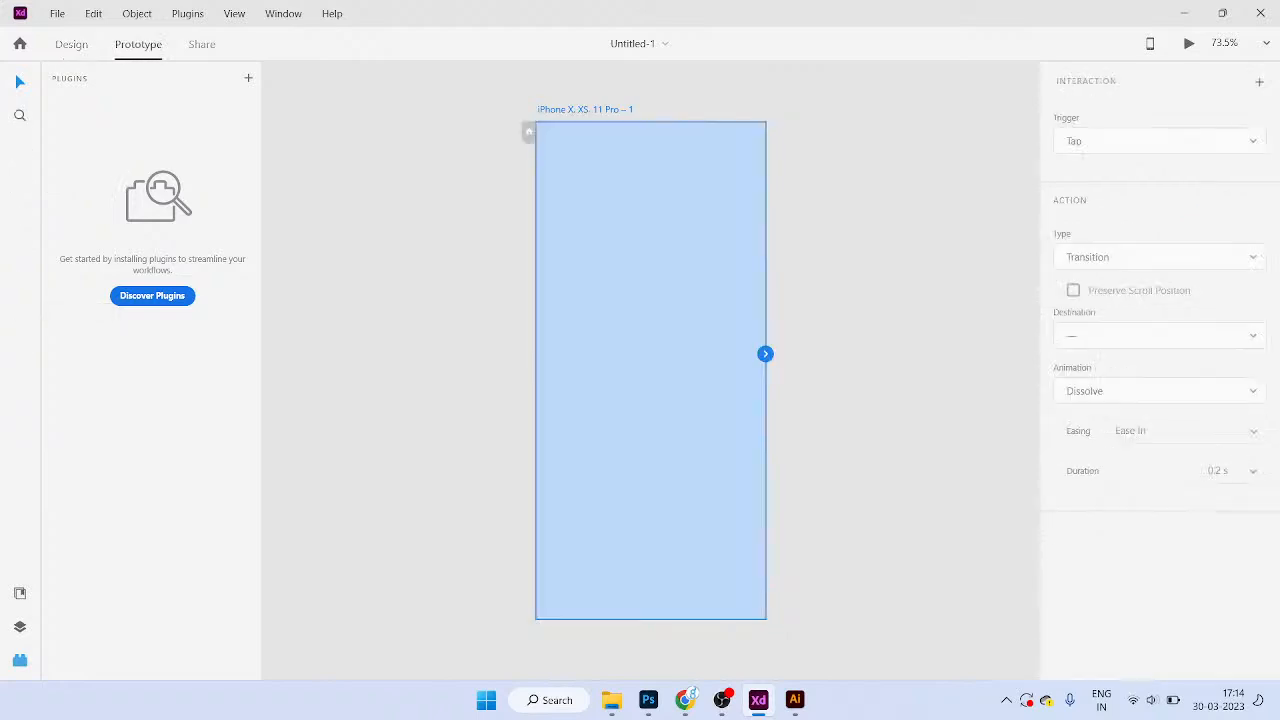
key("ctrl+Tab")
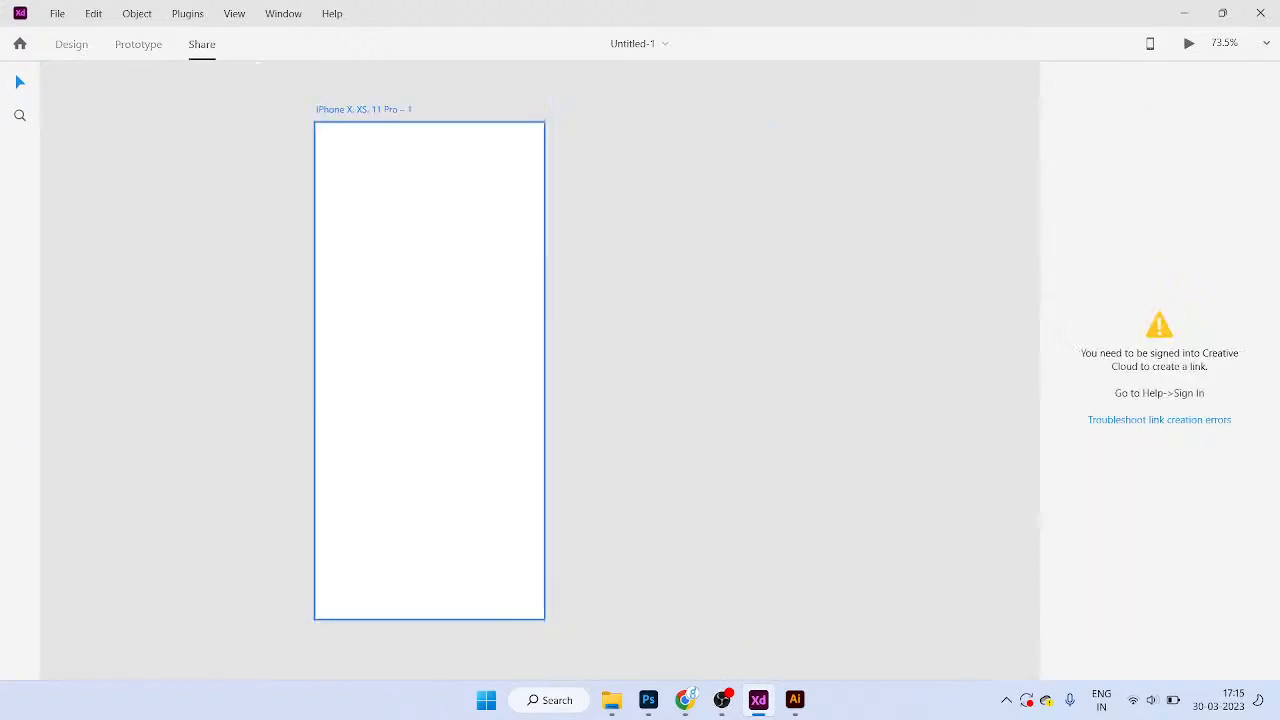
key("ctrl+Tab")
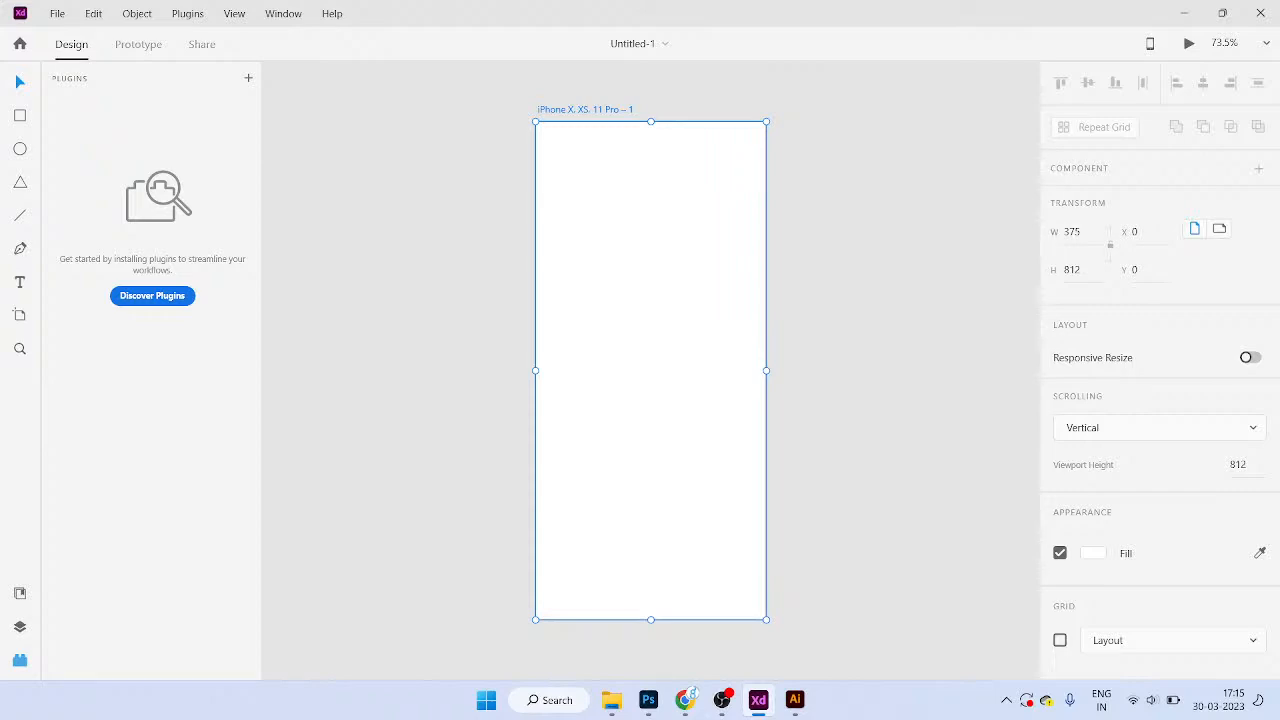
key("ctrl+Tab")
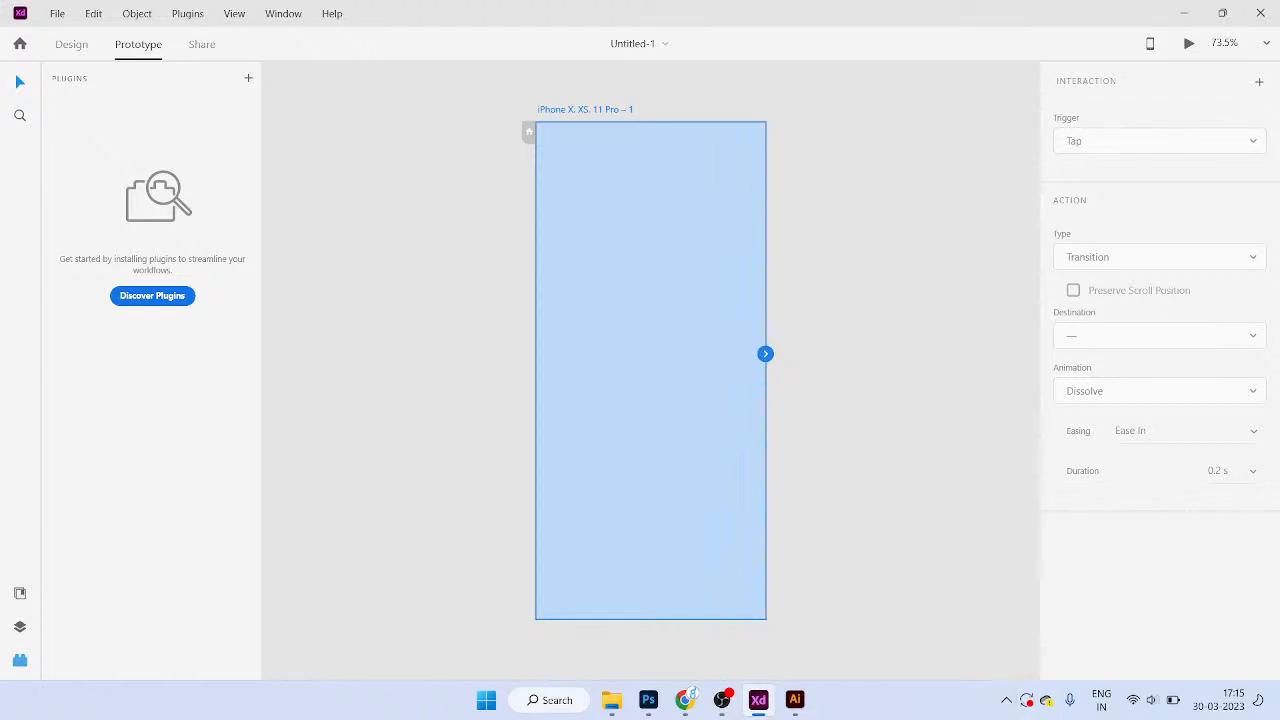
key("ctrl+Tab")
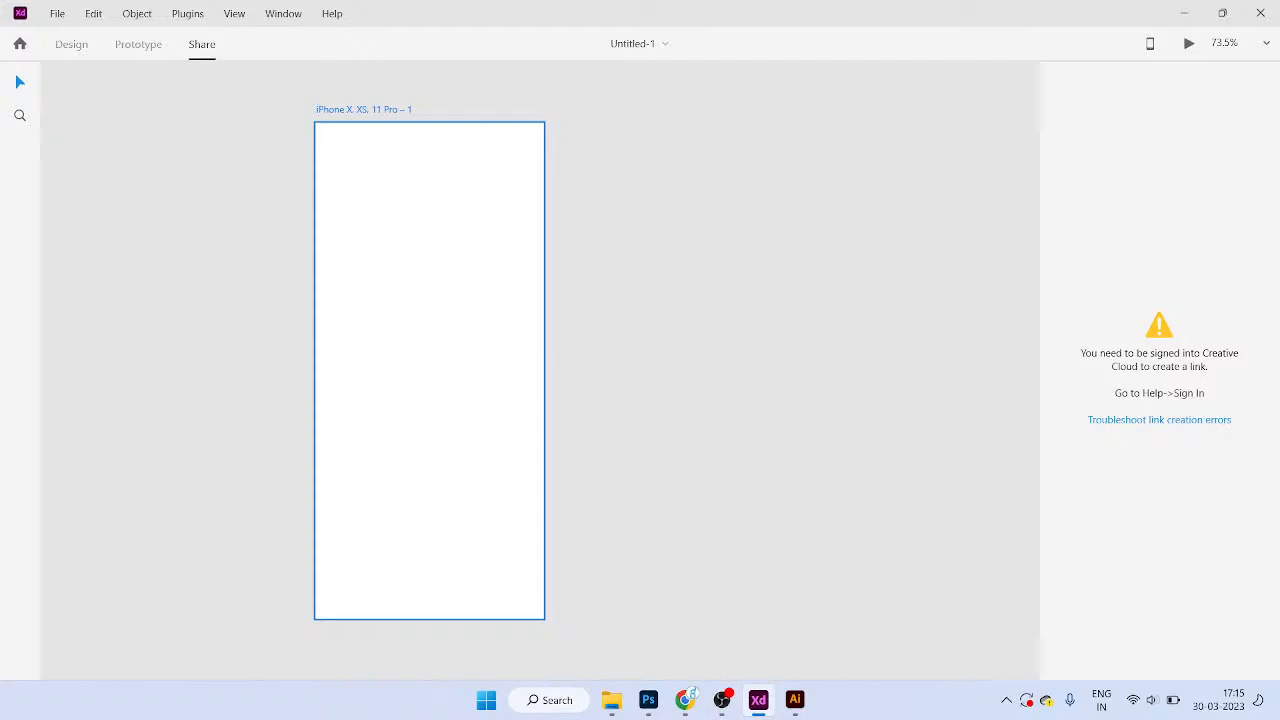
left_click(138, 44)
left_click(71, 44)
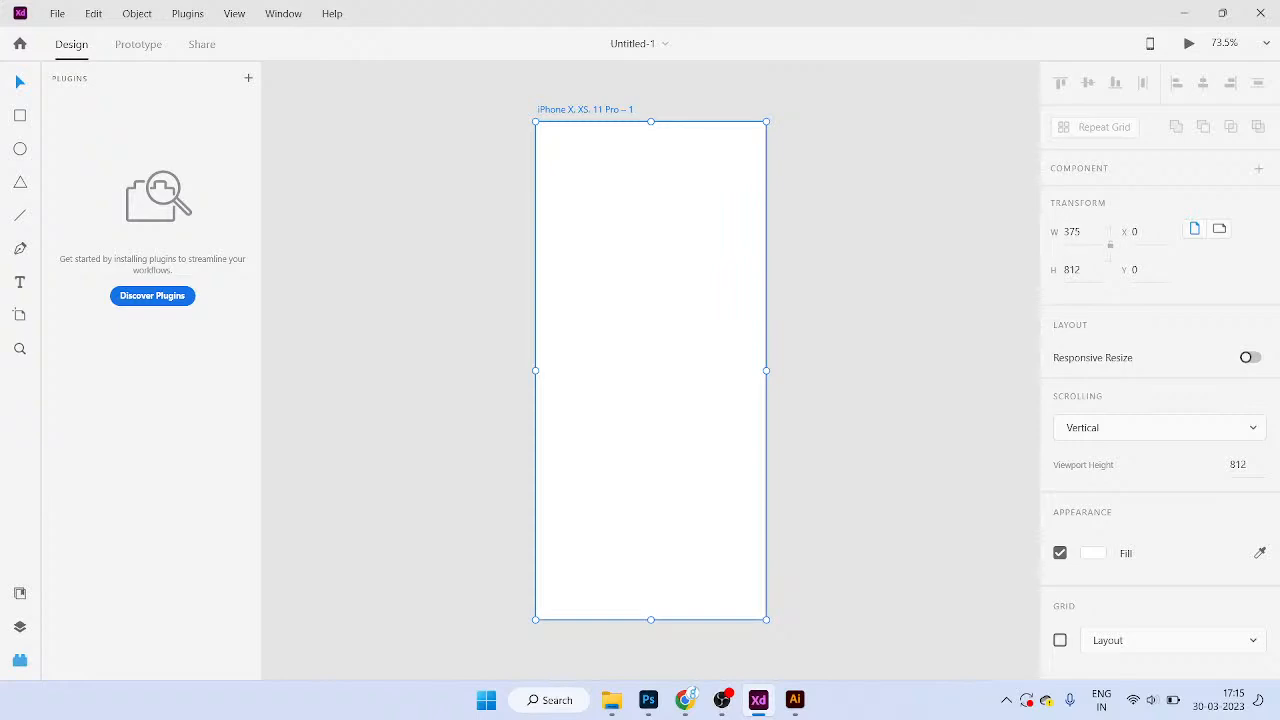
Step: Draw a rectangle near the artboard's top-left and size it to 60 × 60 with locked proportions
key("r")
left_click_drag(550, 152, 597, 196)
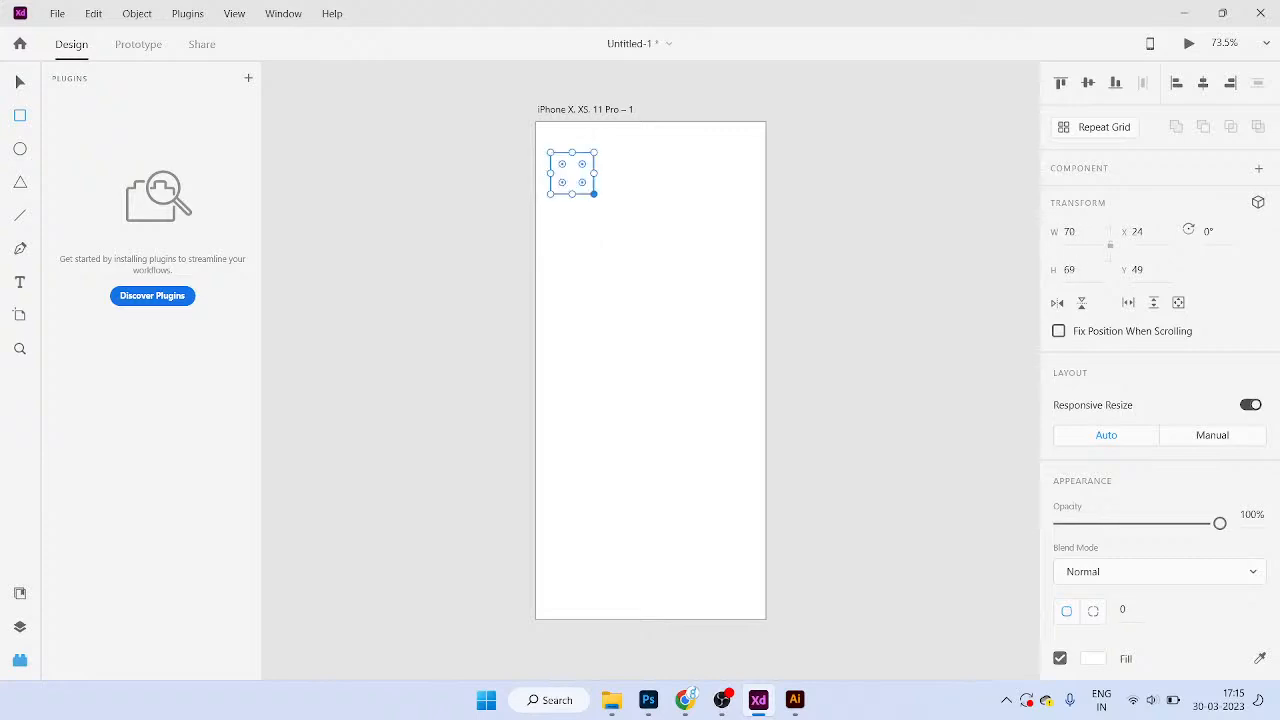
left_click(1110, 245)
left_click(1071, 232)
type("60")
key("Return")
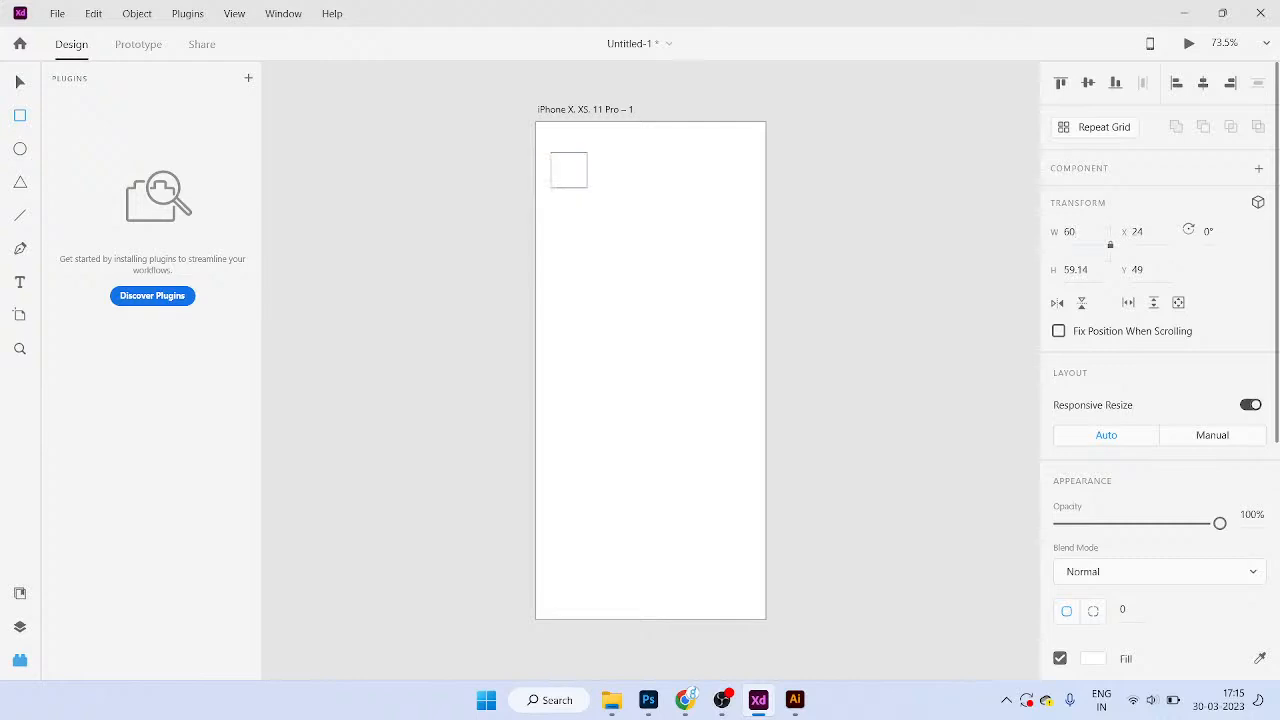
left_click(1110, 245)
left_click(1076, 270)
type("60")
key("Return")
left_click(1110, 245)
Step: Give the square a light grey fill
scroll(1160, 370, "down", 5)
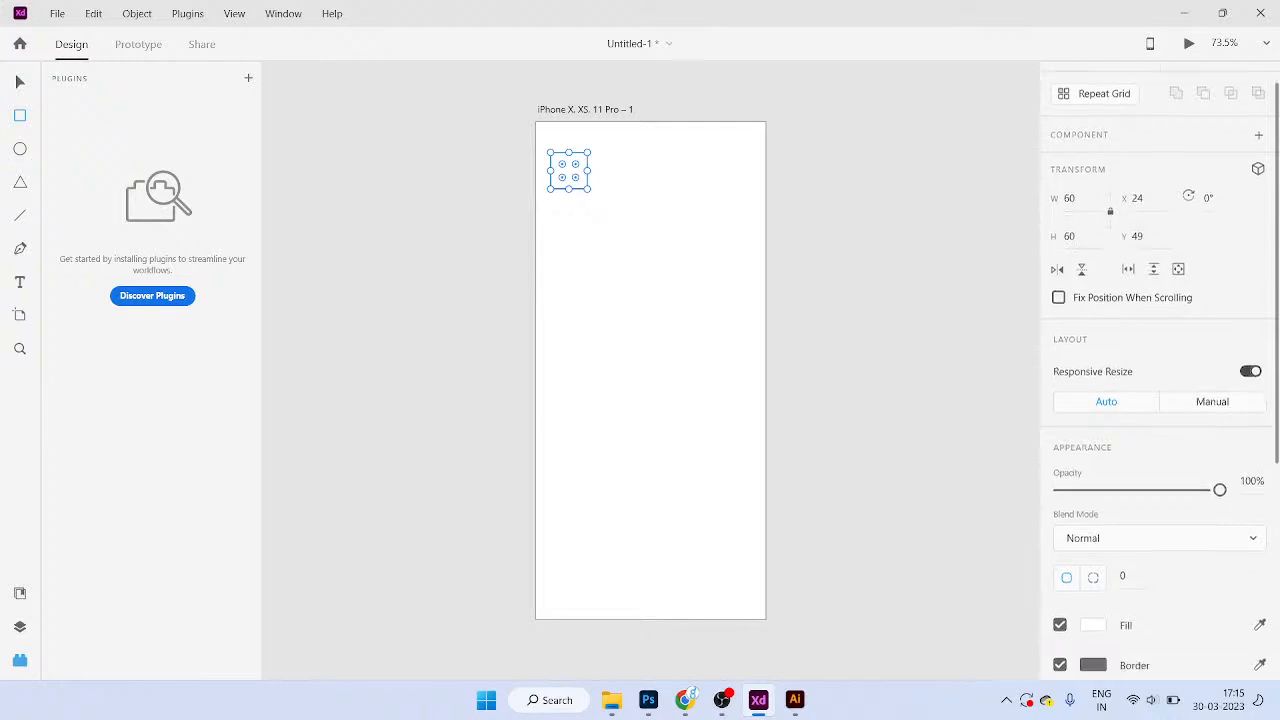
left_click(1093, 474)
left_click_drag(917, 417, 844, 404)
left_click(606, 193)
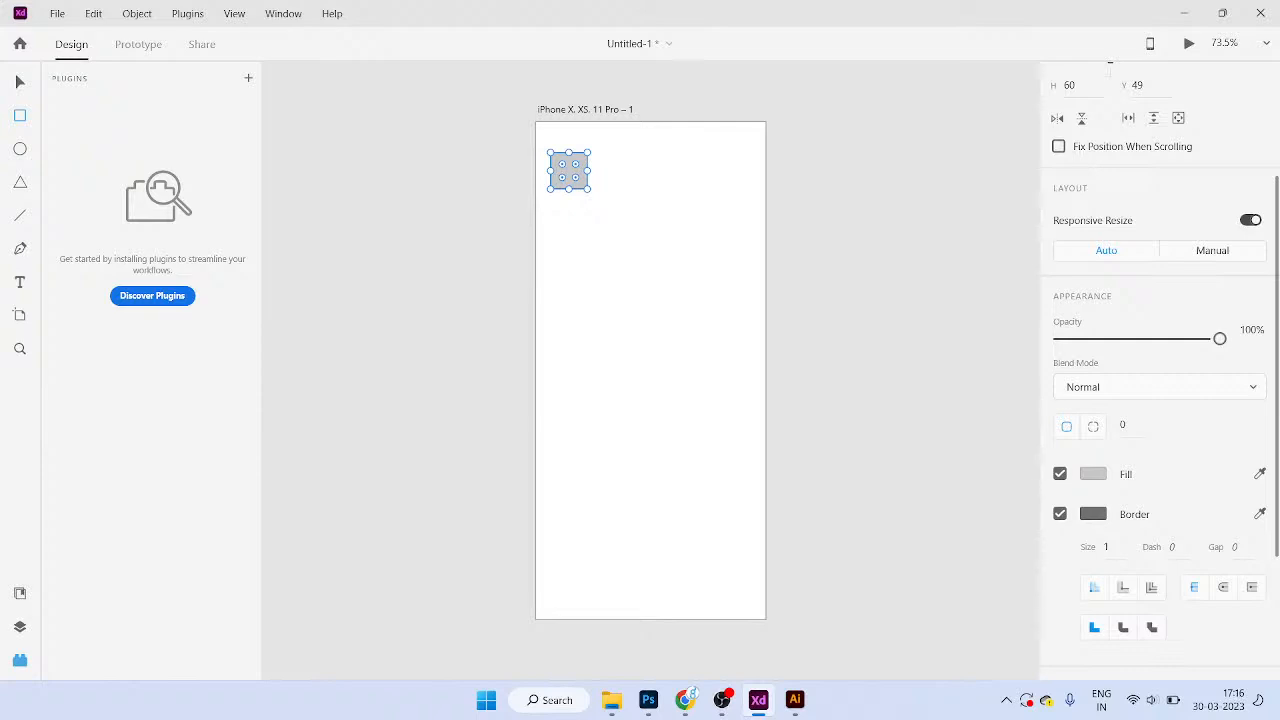
Step: Draw a circle upper right, a triangle mid-artboard and a line across the lower artboard
key("e")
left_click_drag(668, 243, 735, 314)
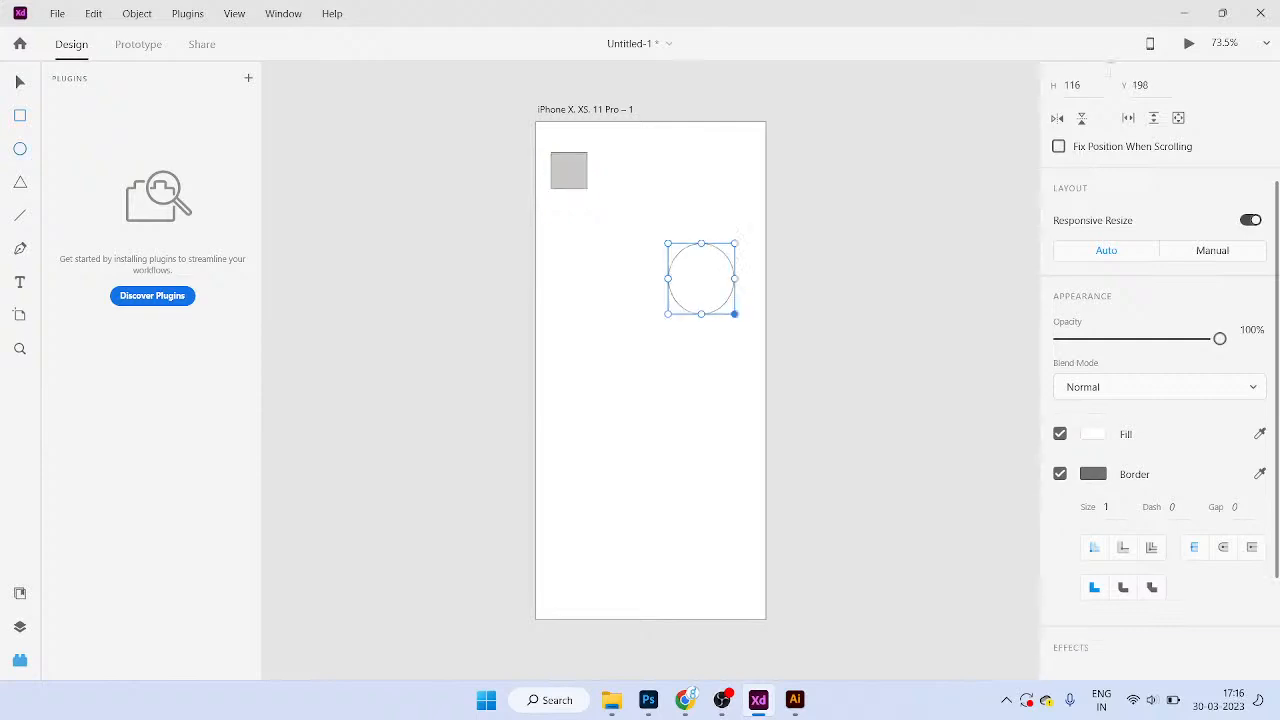
key("y")
left_click_drag(628, 357, 698, 427)
key("l")
left_click_drag(557, 462, 697, 474)
Step: Draw a closed freeform Pen shape with a curved segment at the bottom of the artboard
key("p")
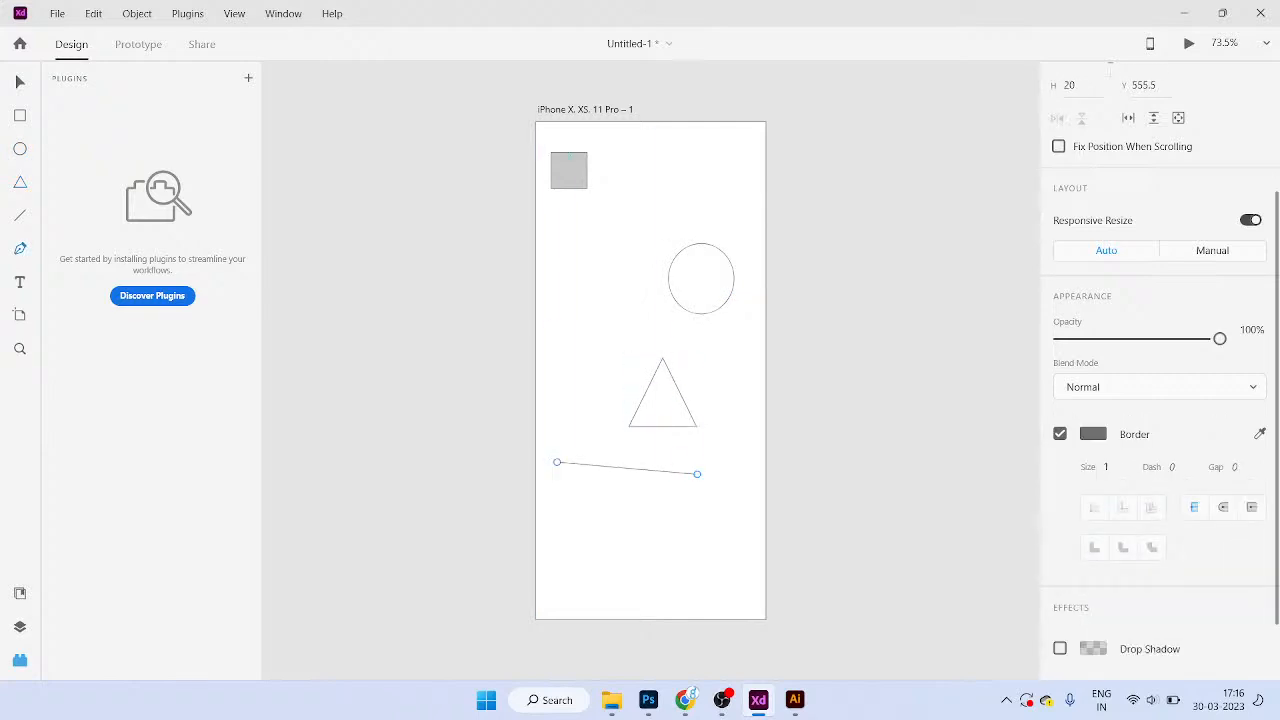
left_click(569, 566)
left_click_drag(577, 516, 632, 497)
left_click(673, 486)
left_click(707, 504)
left_click(702, 583)
left_click(621, 584)
left_click(569, 566)
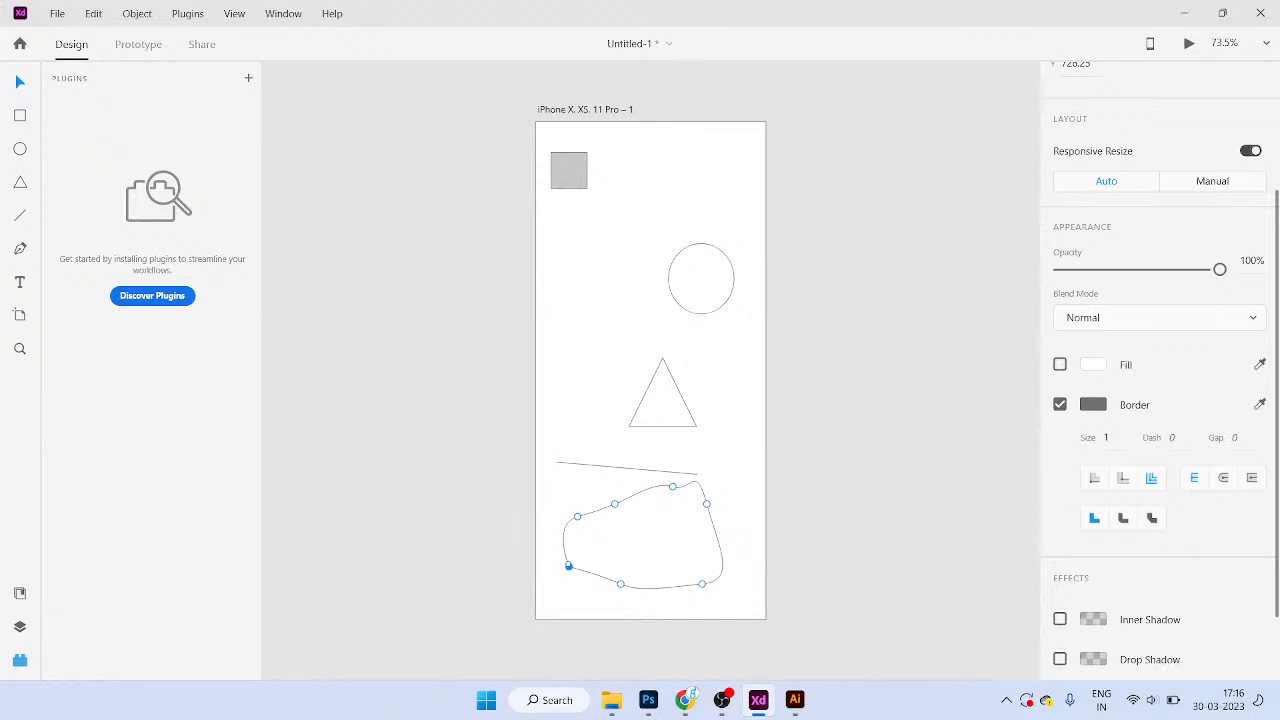
key("ctrl+shift+y")
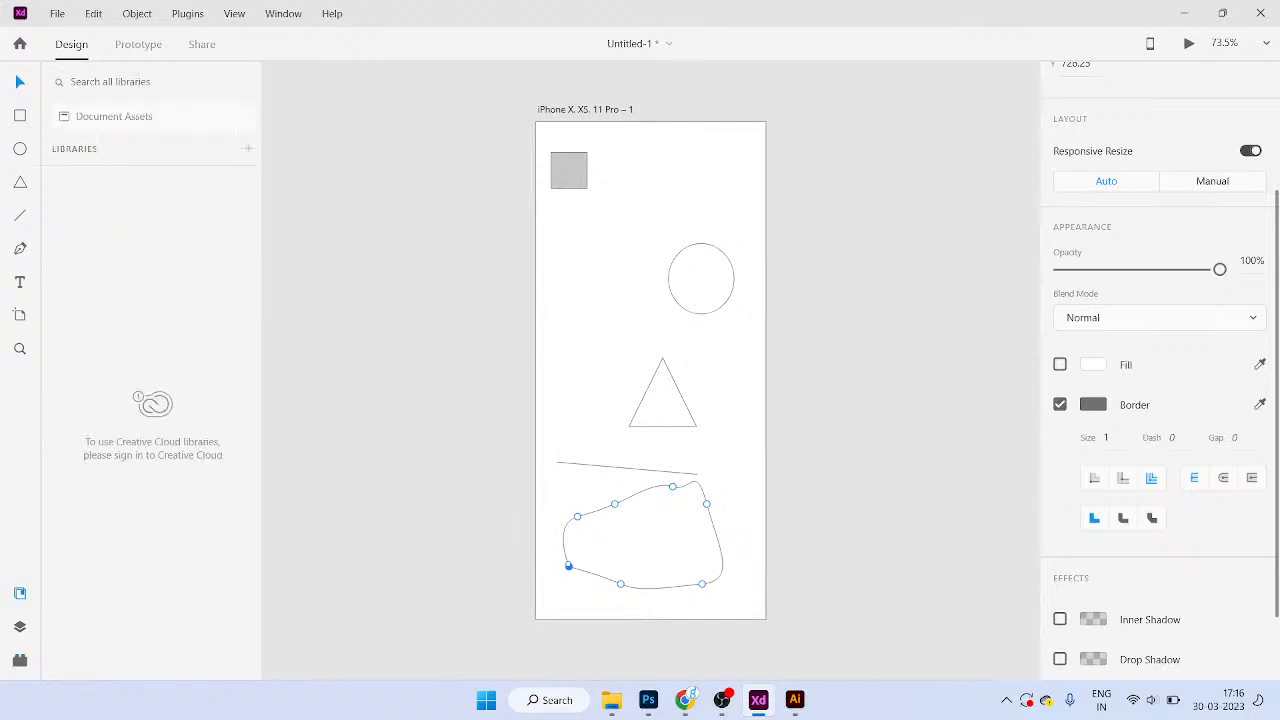
left_click(20, 626)
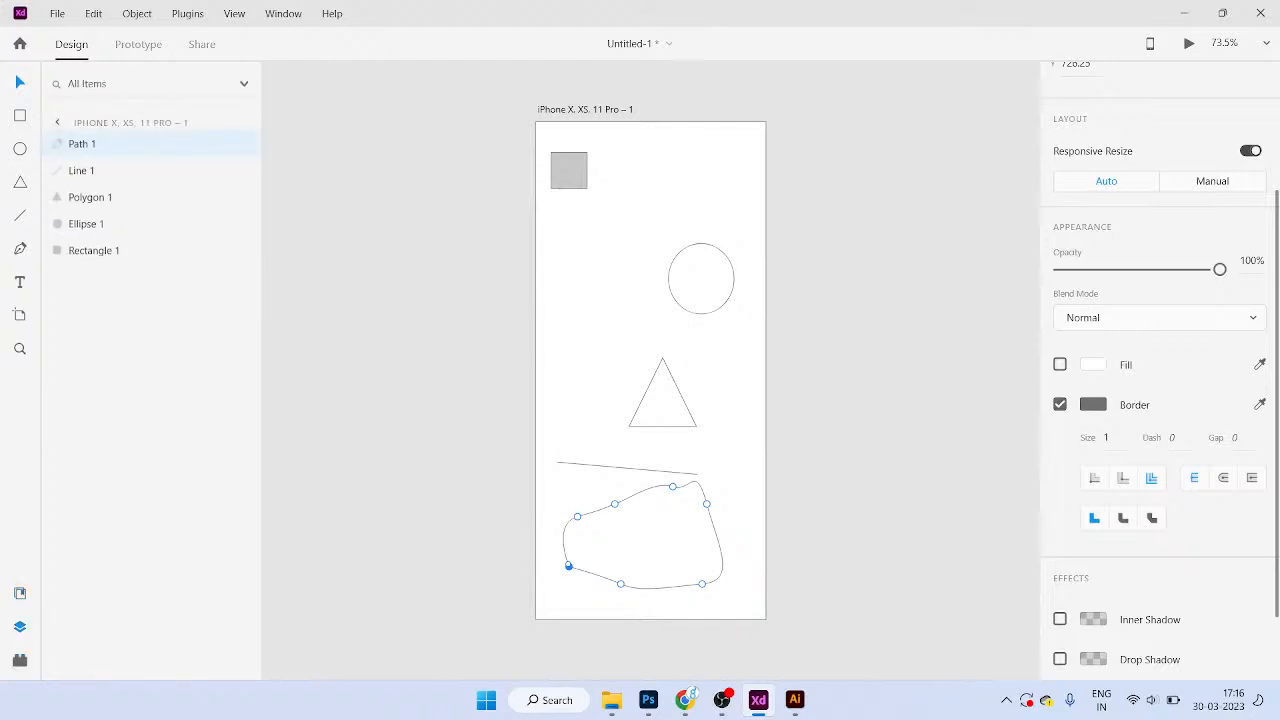
left_click(20, 660)
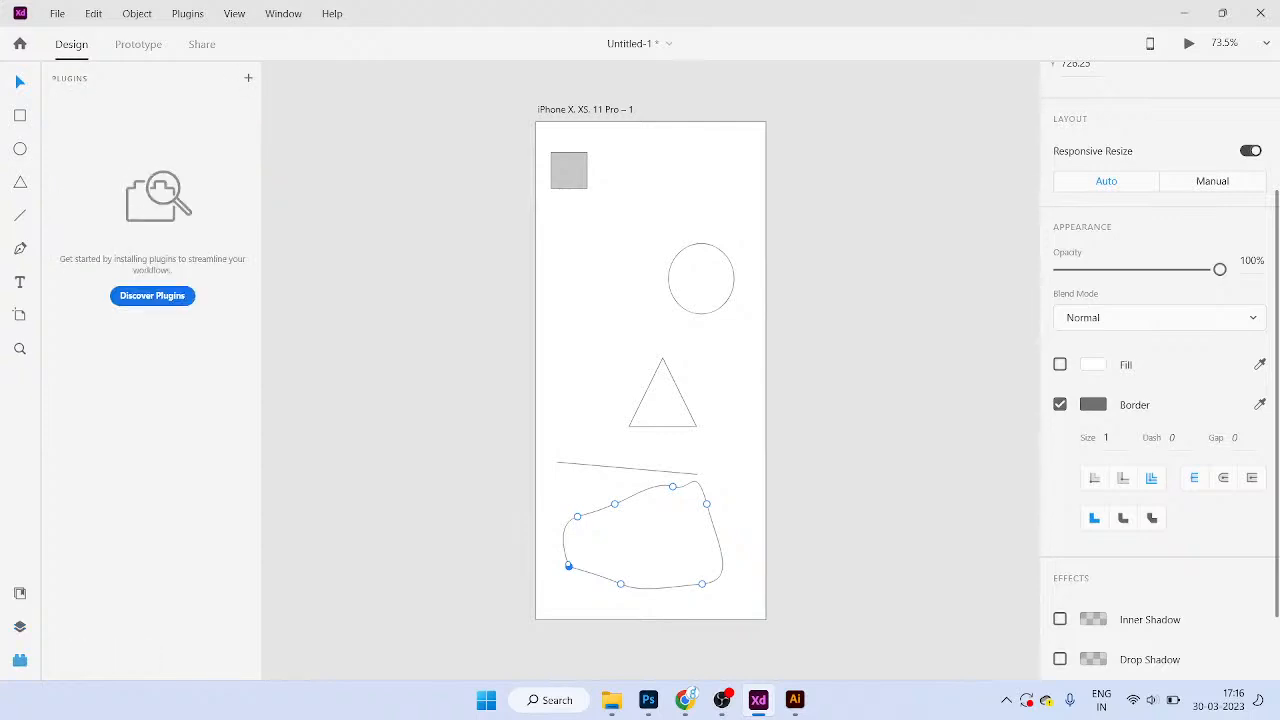
left_click(152, 295)
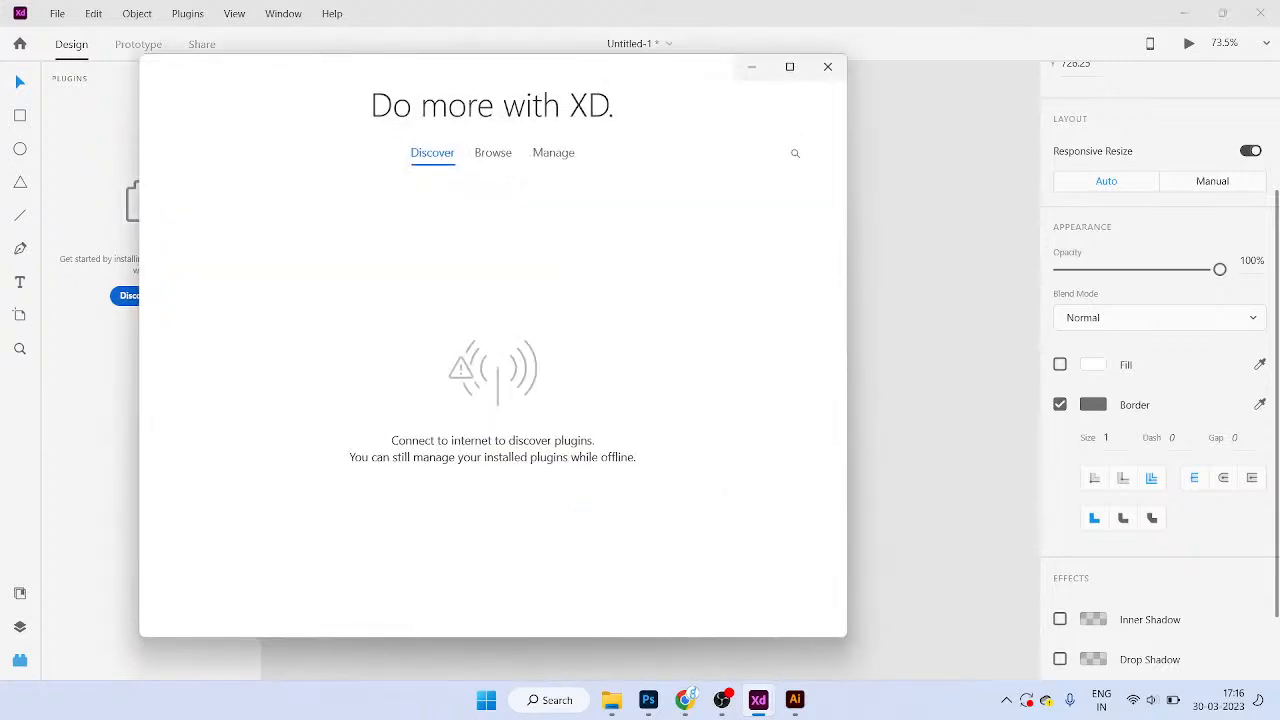
left_click(493, 152)
left_click(553, 152)
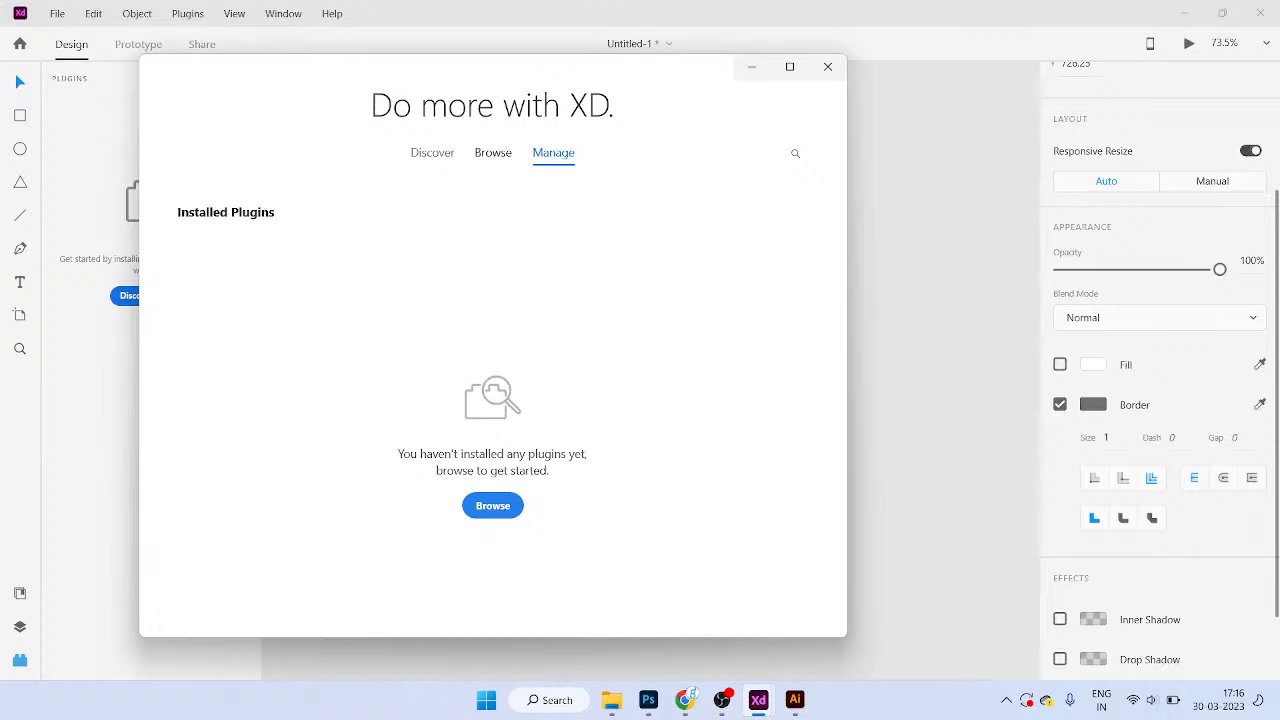
left_click(493, 153)
left_click(492, 249)
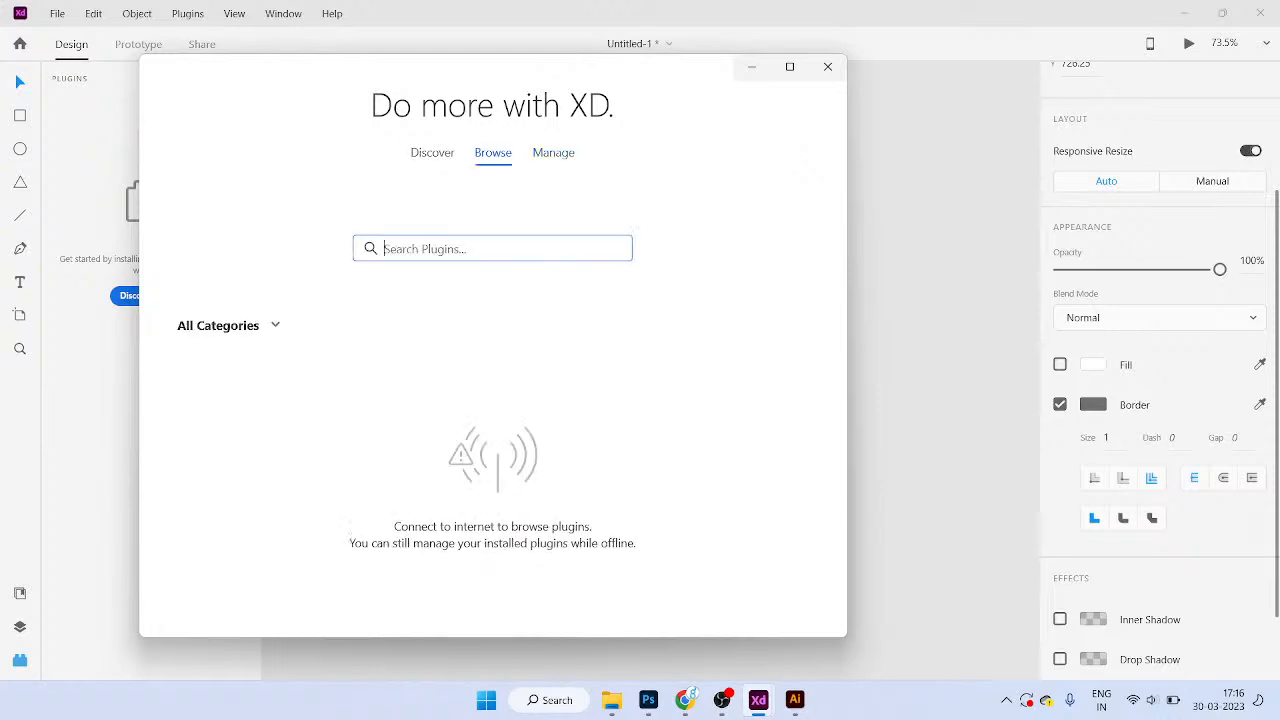
left_click(432, 153)
left_click(553, 153)
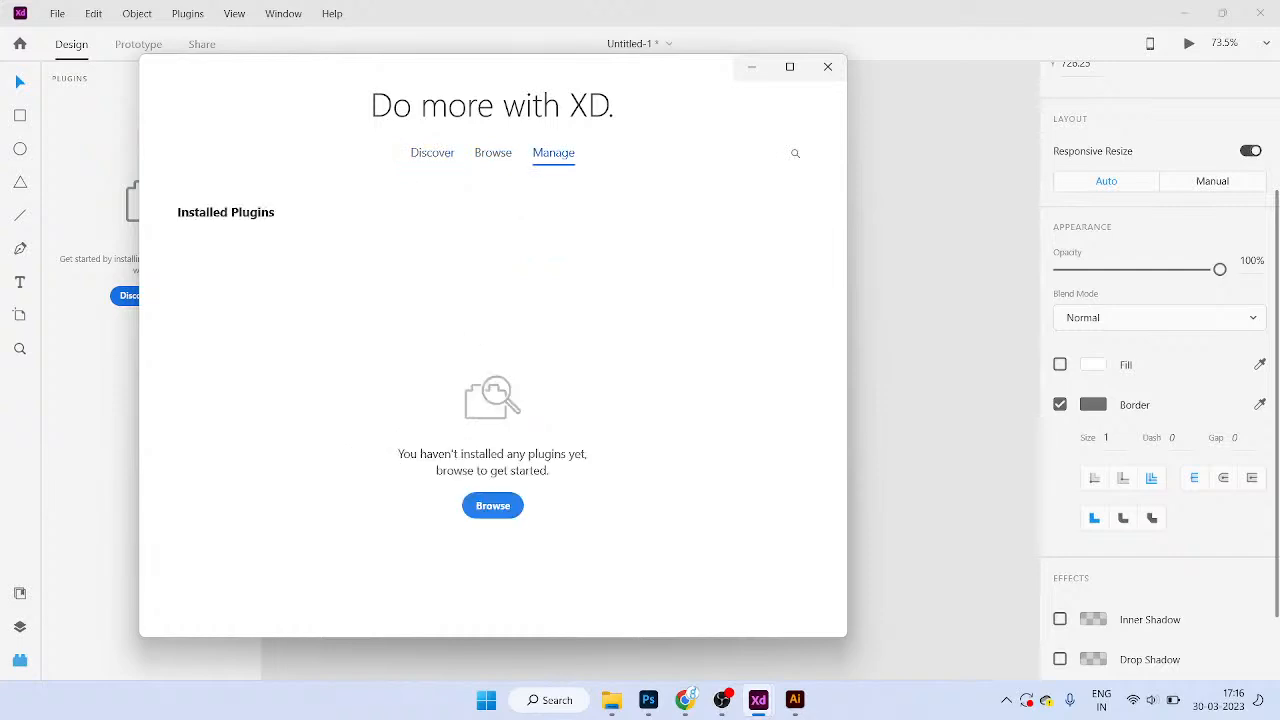
left_click(492, 505)
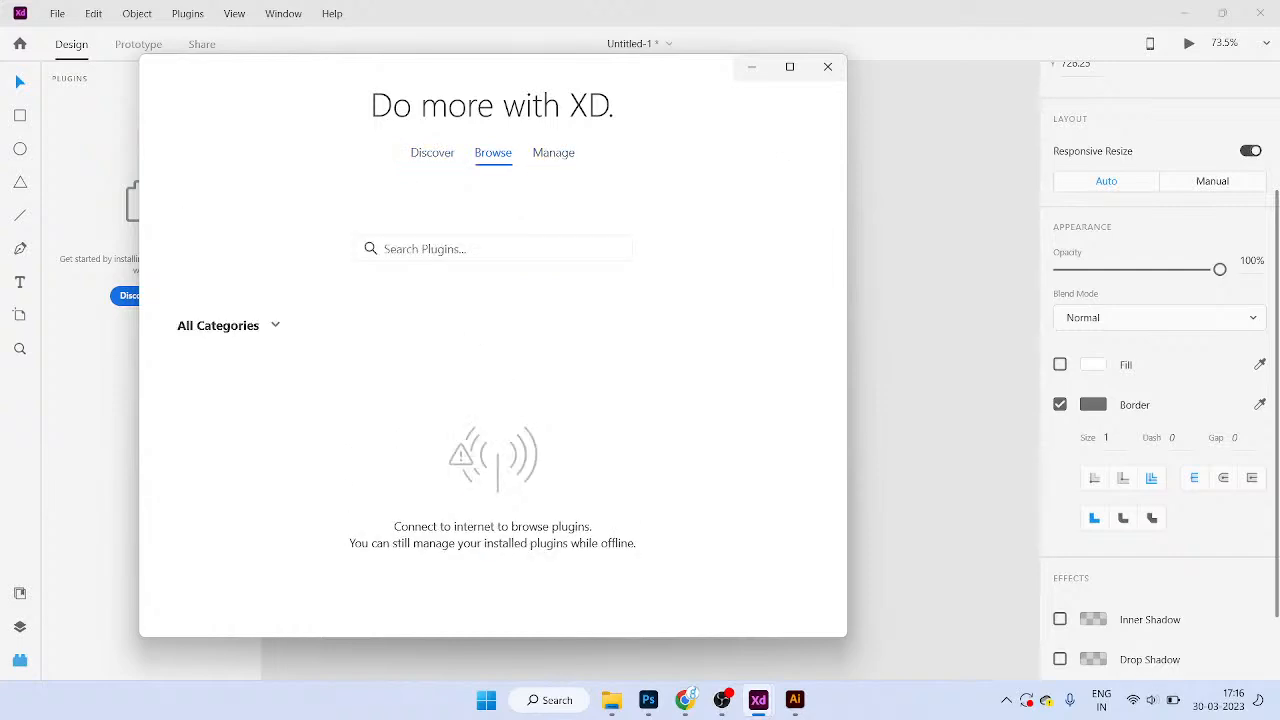
left_click(553, 153)
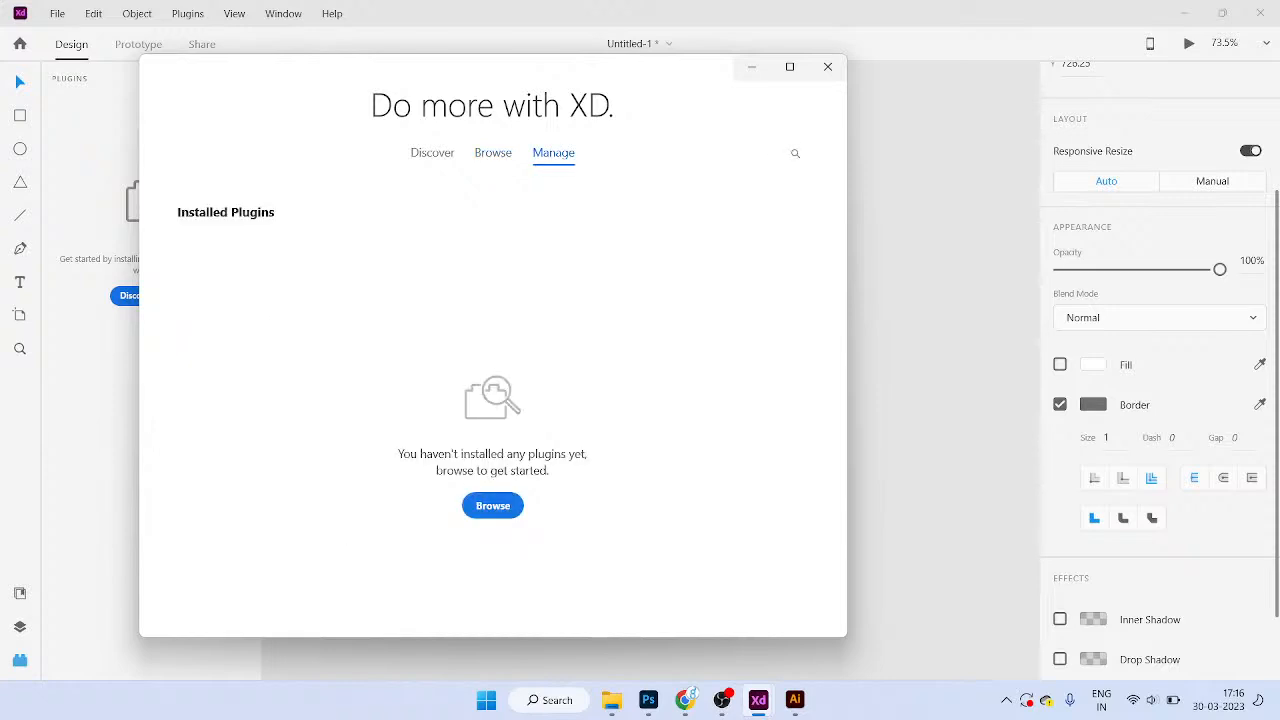
left_click(493, 152)
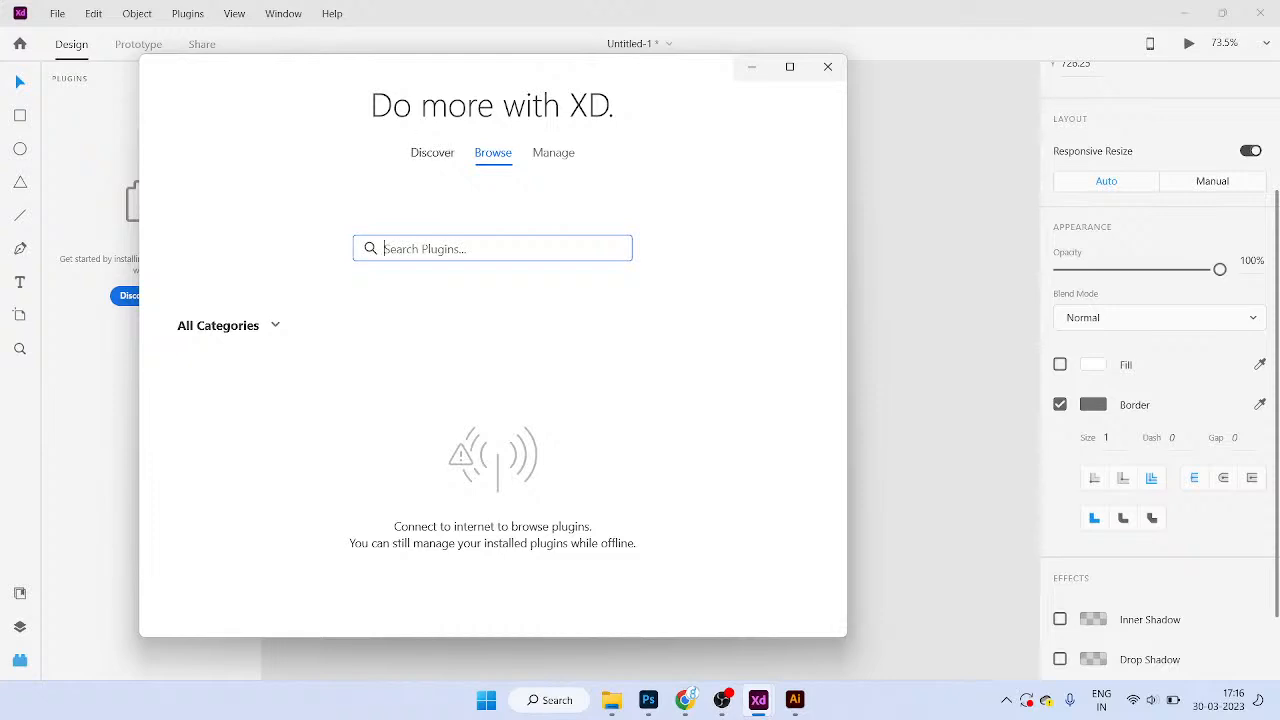
type("Google")
key("ctrl+a")
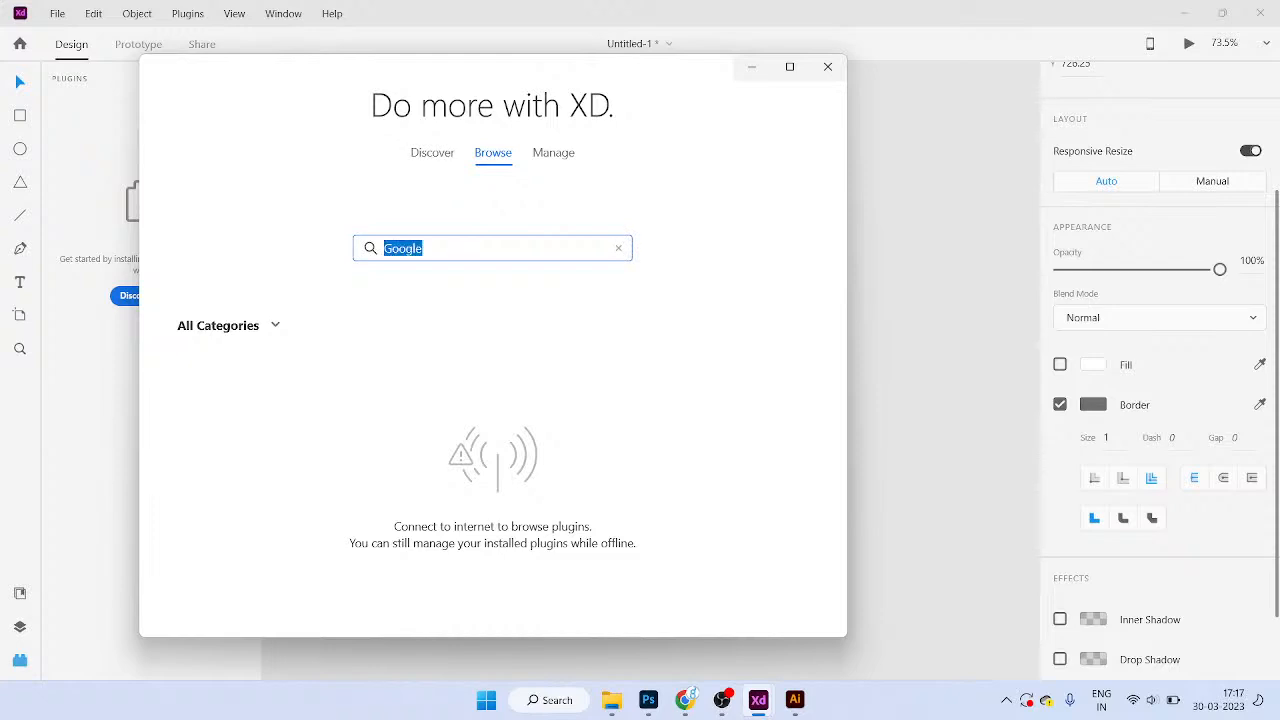
key("BackSpace")
left_click(432, 153)
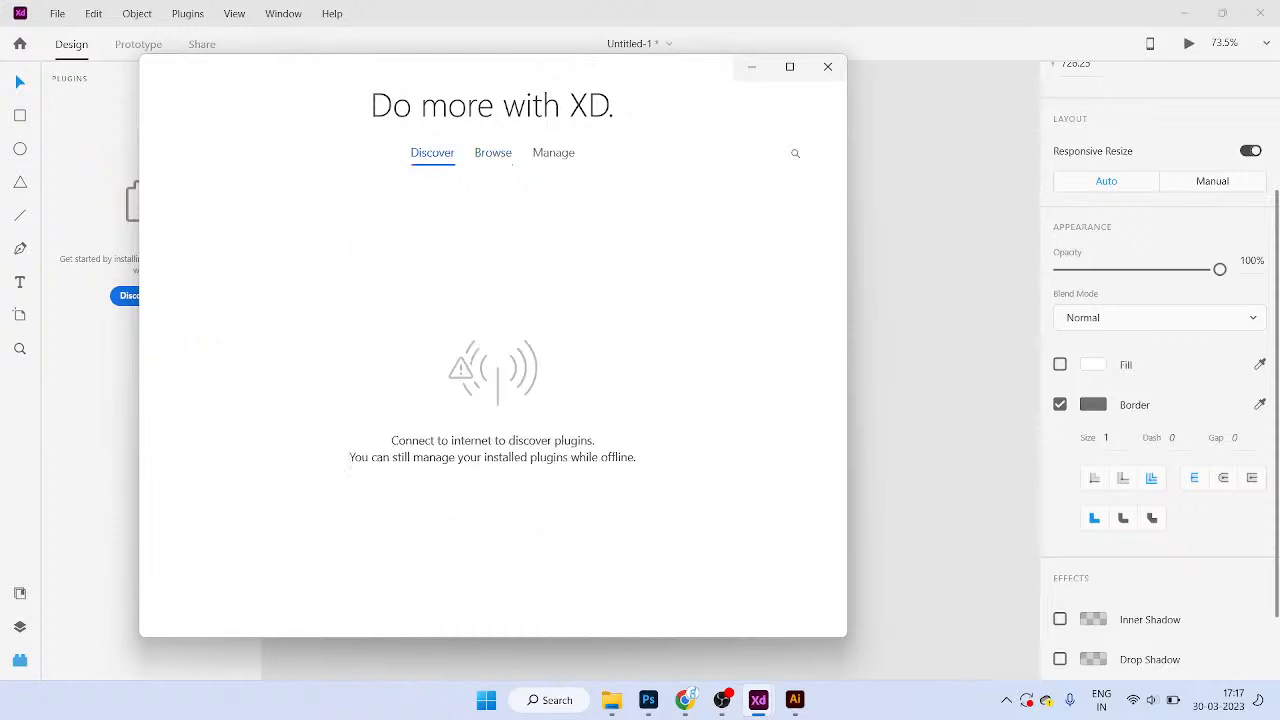
left_click(493, 153)
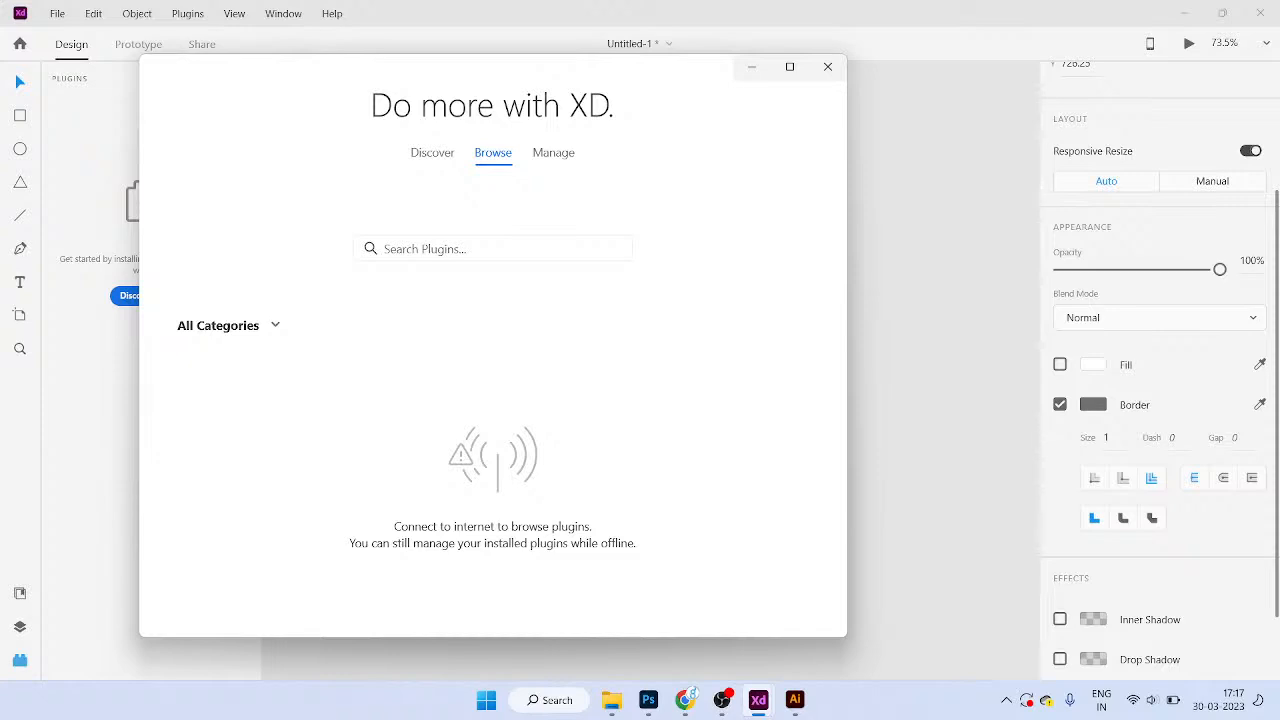
left_click(480, 249)
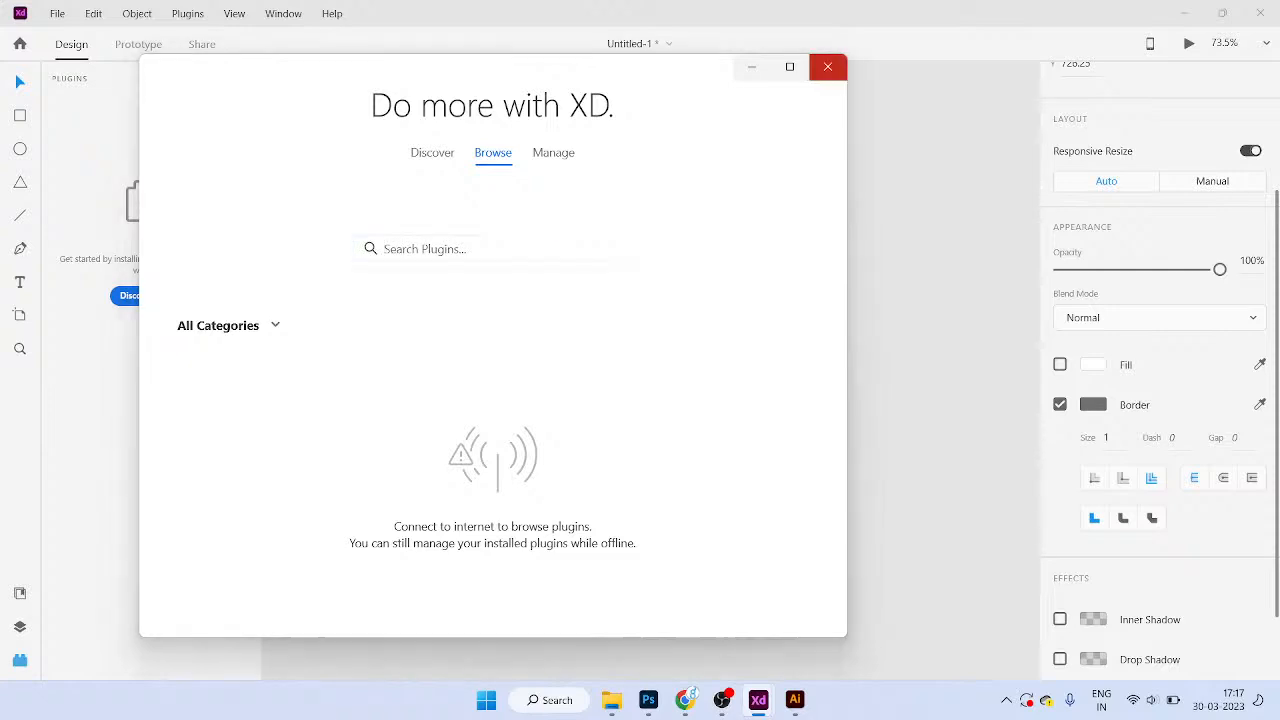
left_click(828, 66)
left_click(850, 270)
left_click(20, 115)
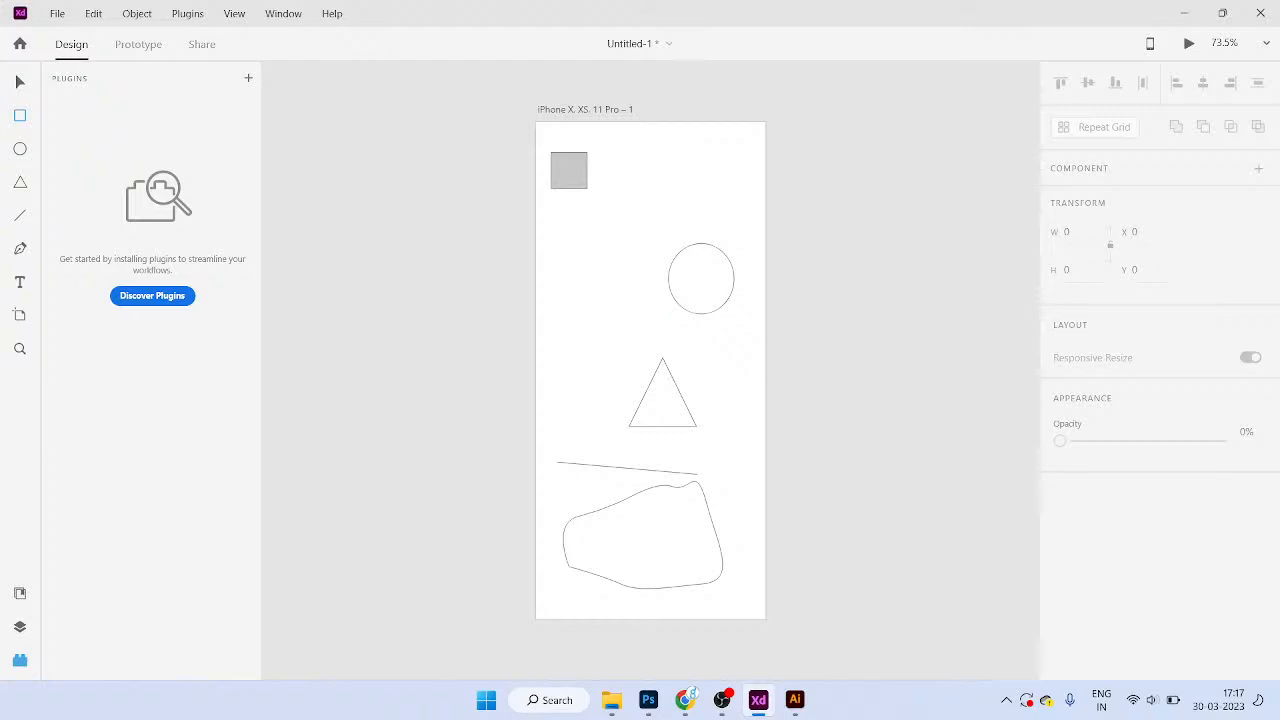
Step: Open the Libraries panel and show this document's assets: Colors, Character Styles, Components
left_click(20, 660)
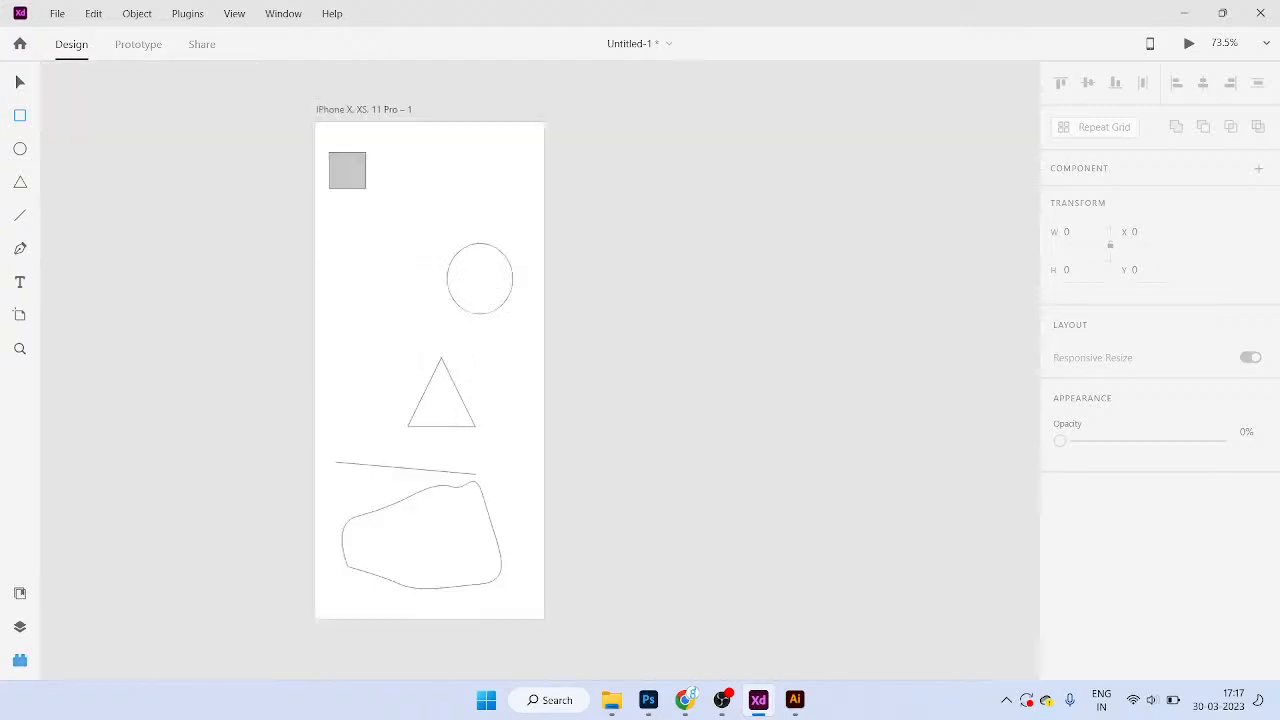
left_click(20, 660)
left_click(20, 593)
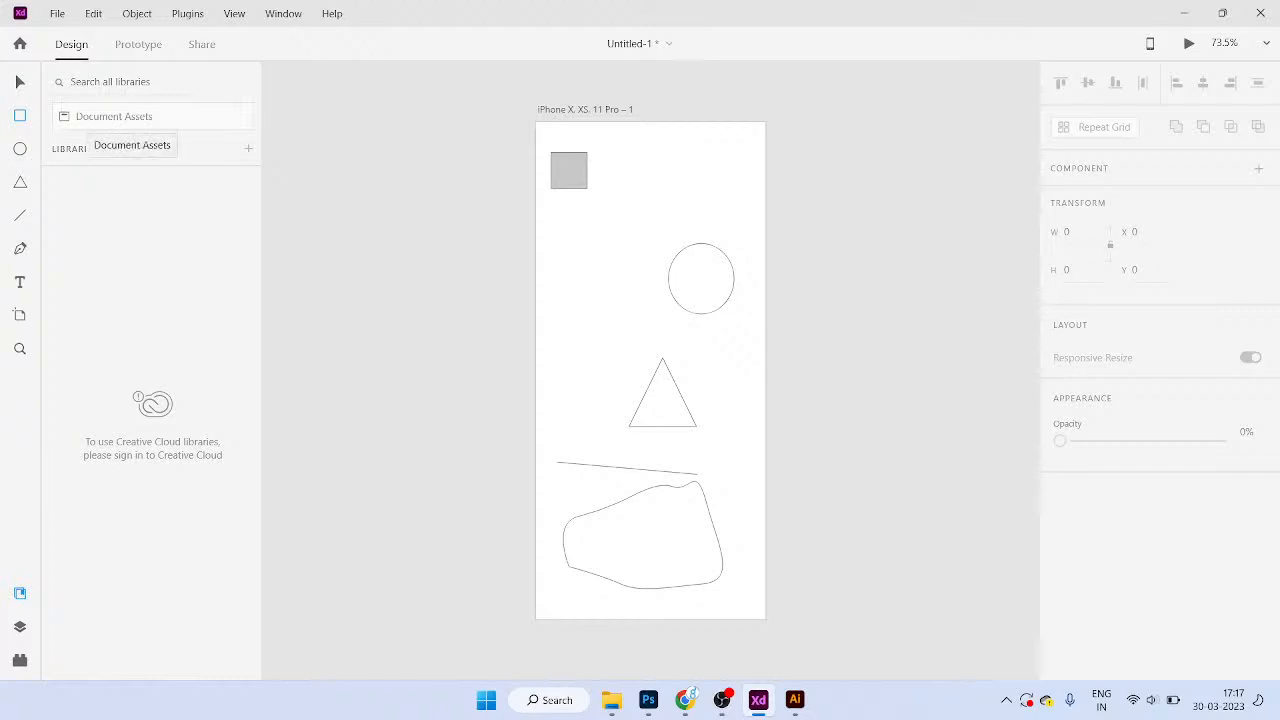
left_click(113, 116)
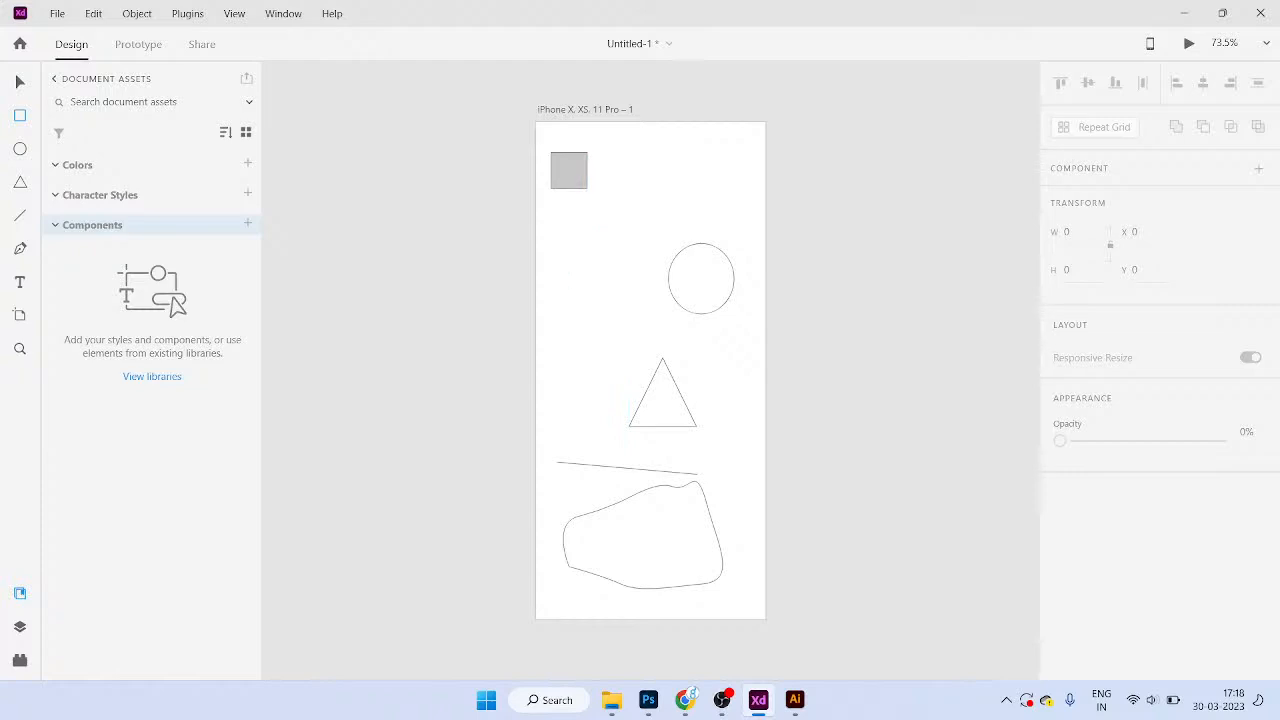
Step: Add 'Good Morning' text below the square and save it as a Segoe UI — 20pt character style
left_click(573, 236)
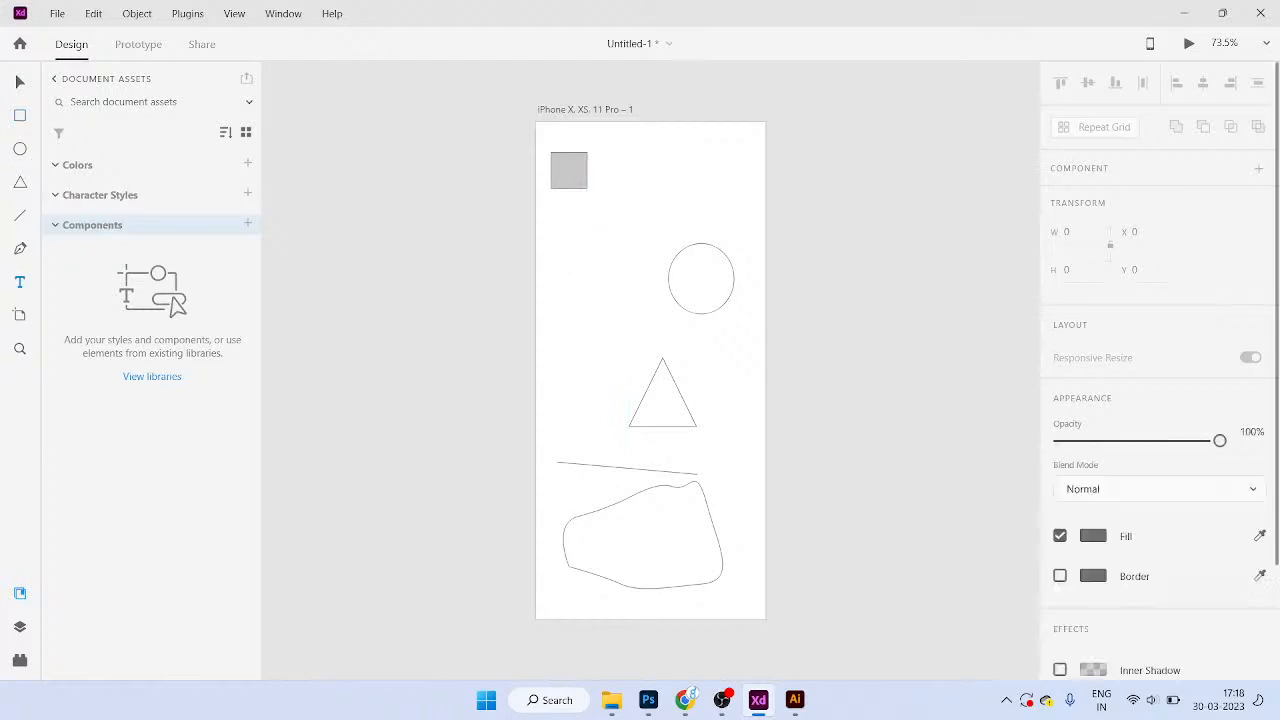
type("Good")
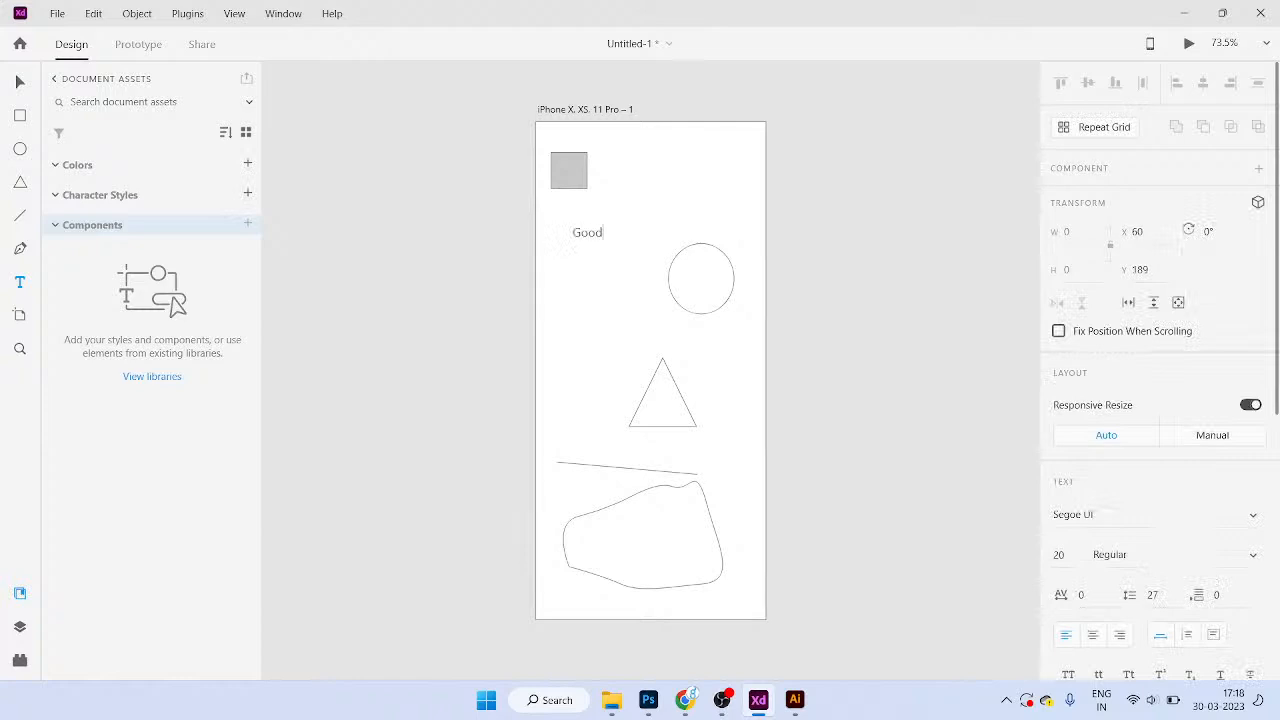
type(" Morning")
key("Escape")
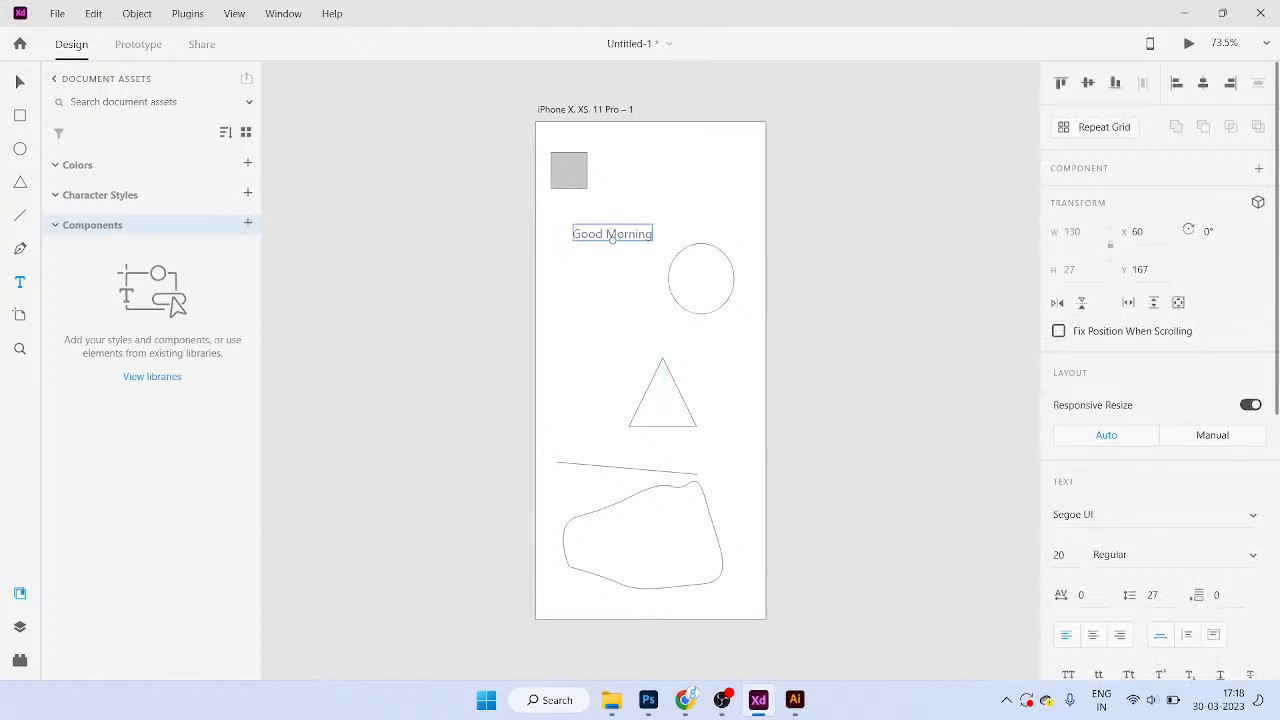
left_click(248, 193)
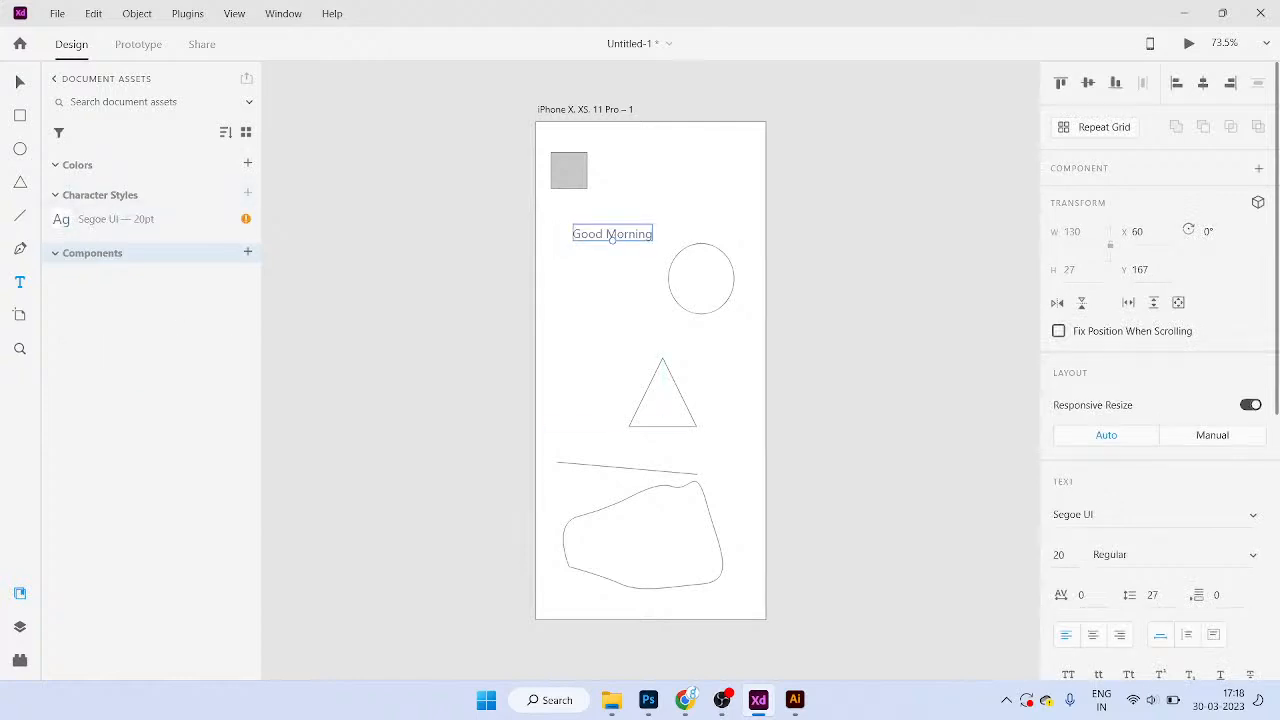
double_click(116, 219)
key("Return")
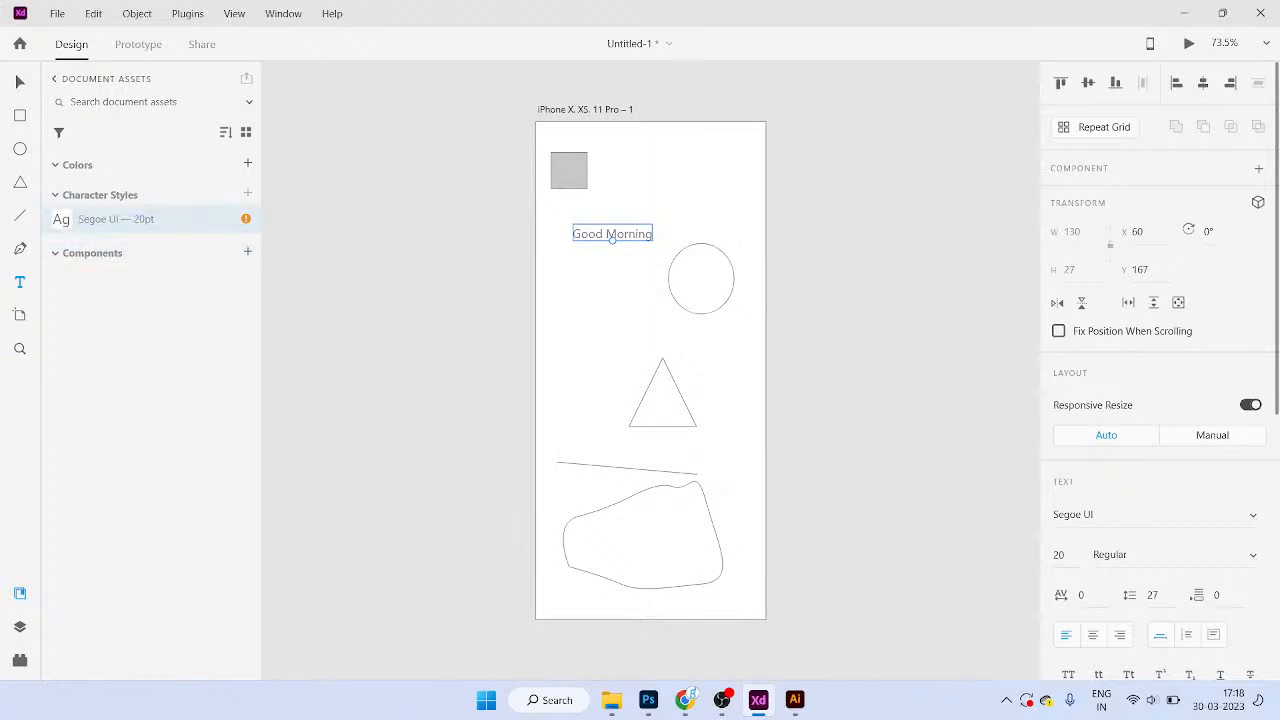
Step: Try a bold weight, undo it, and delete the Segoe UI — 20pt character style
scroll(1158, 400, "down", 1)
left_click(1059, 462)
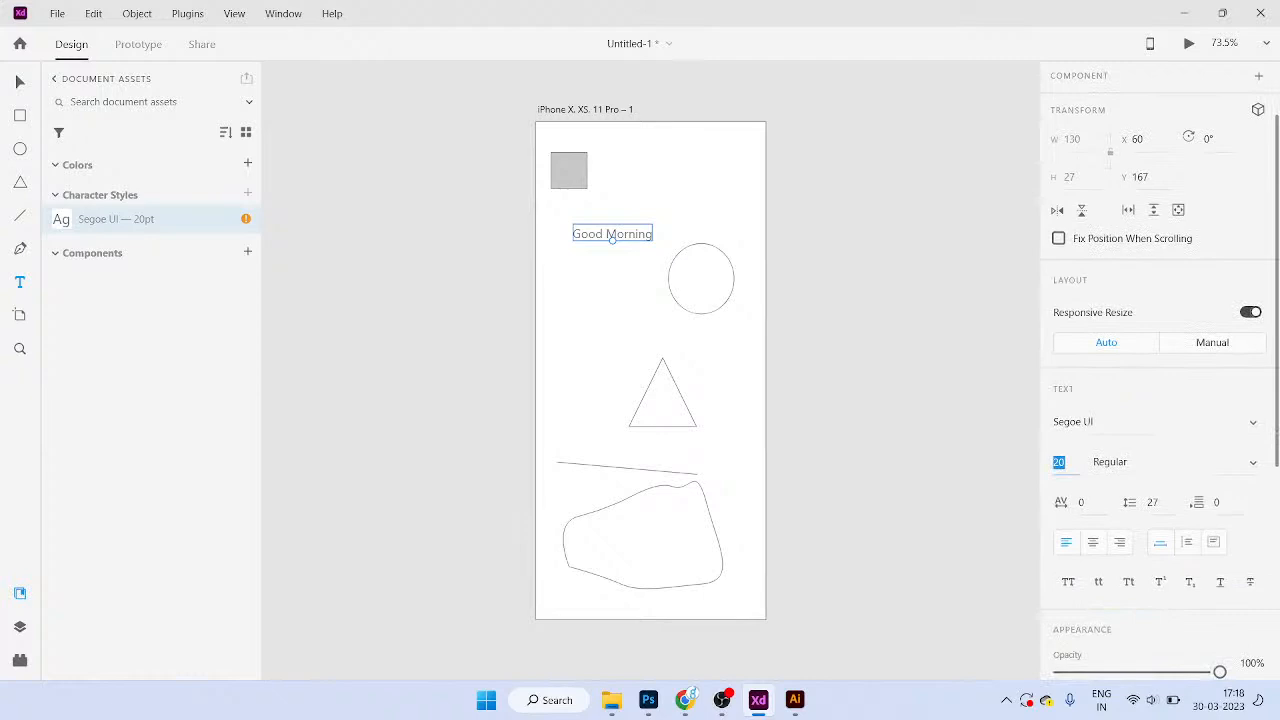
left_click(1112, 462)
left_click(1114, 528)
key("ctrl+z")
right_click(148, 220)
left_click(186, 355)
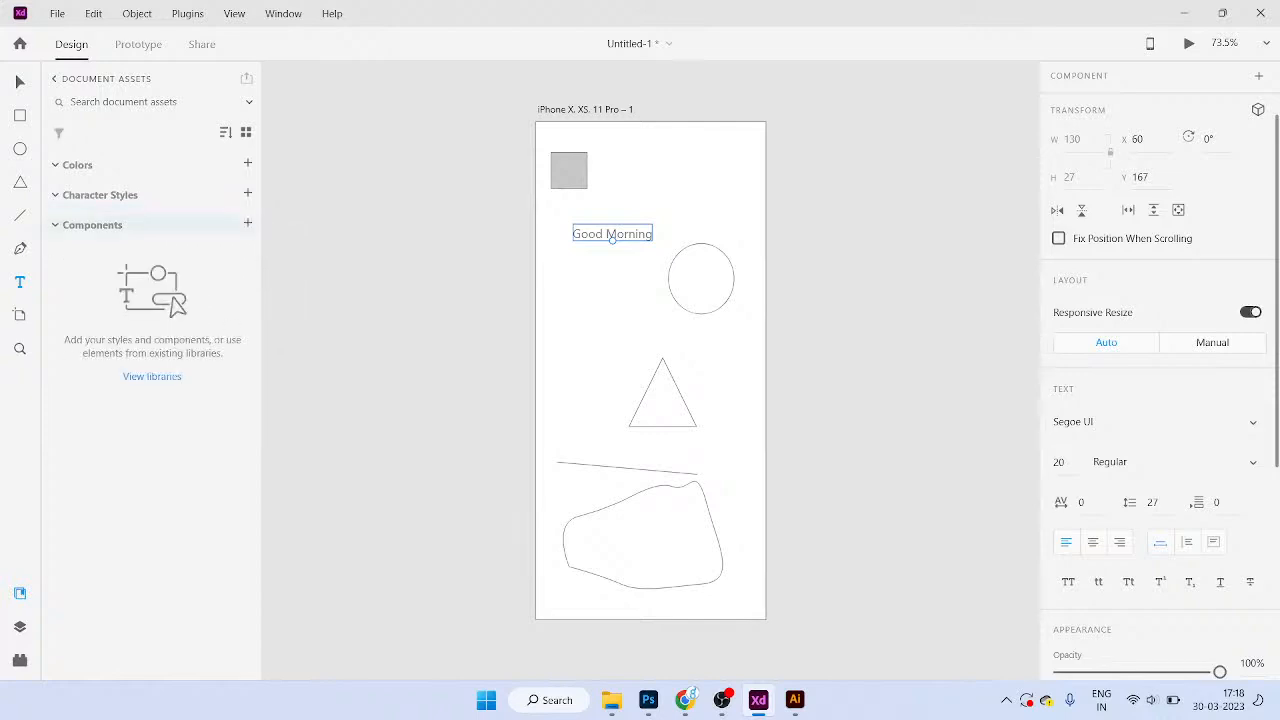
Step: Set Good Morning to Roboto Bold at 18 pt
double_click(612, 233)
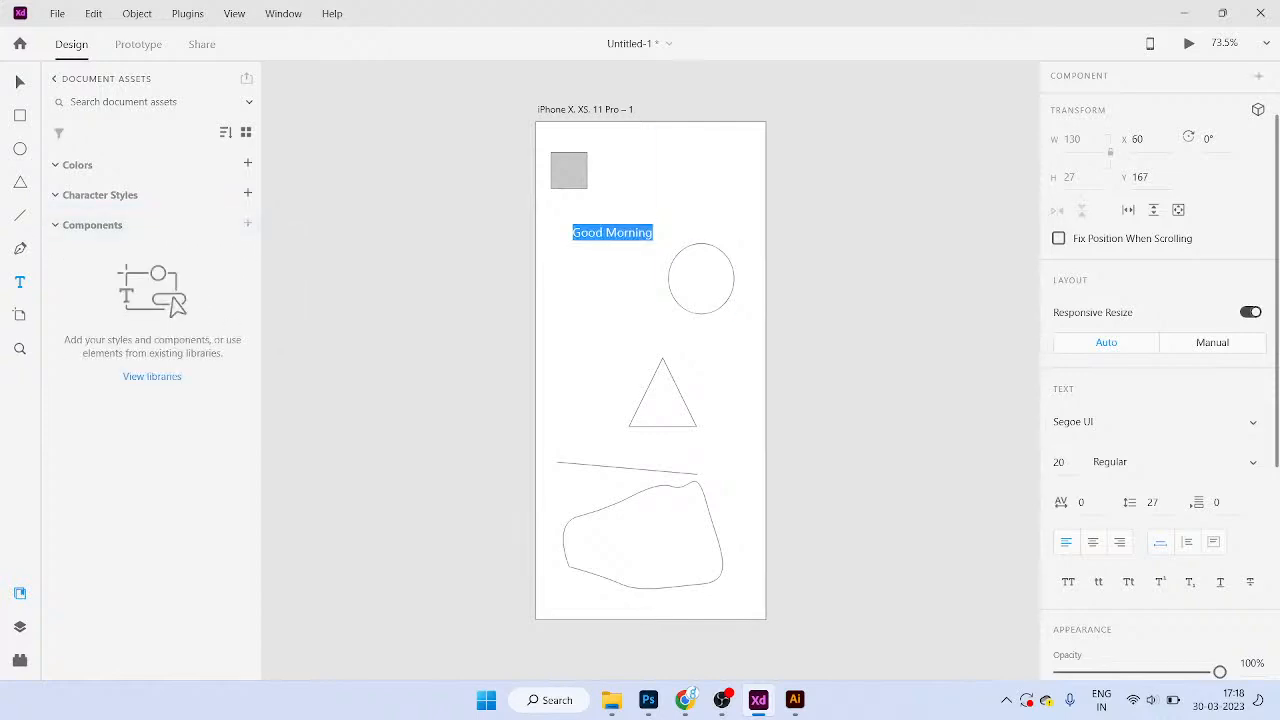
left_click(1253, 462)
left_click(1180, 528)
left_click(1253, 422)
type("Roboto")
key("Return")
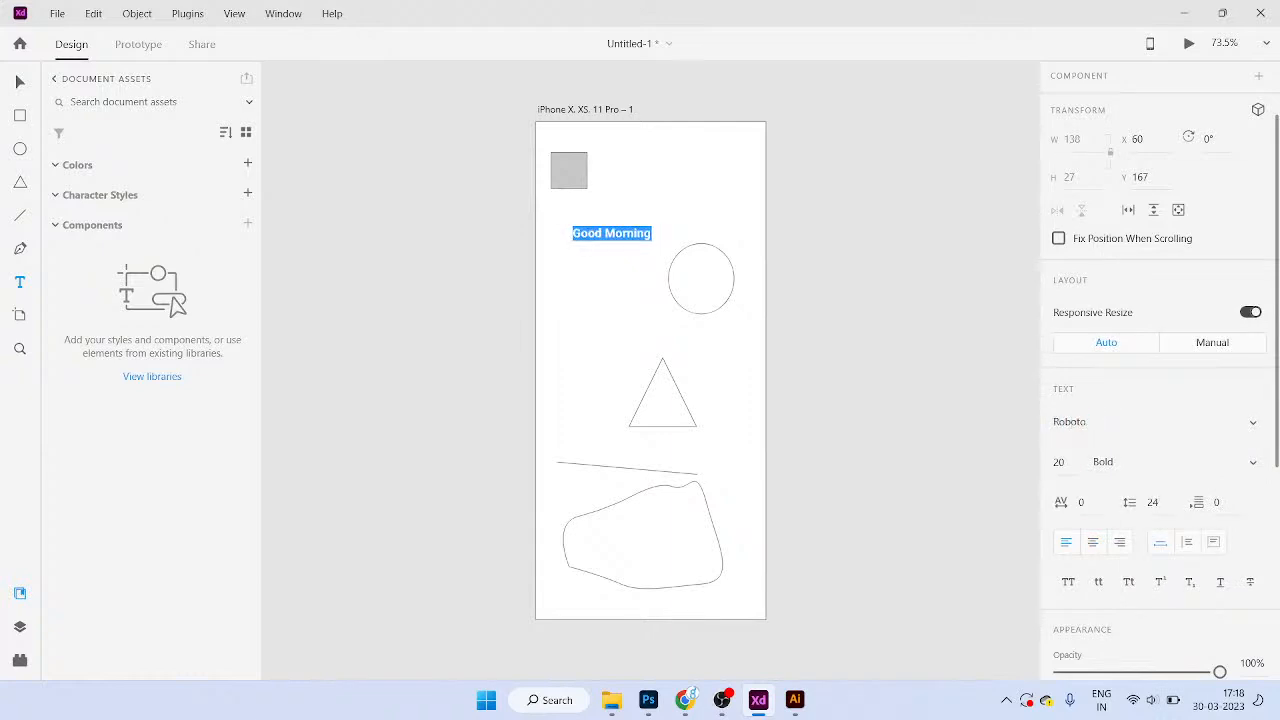
key("Escape")
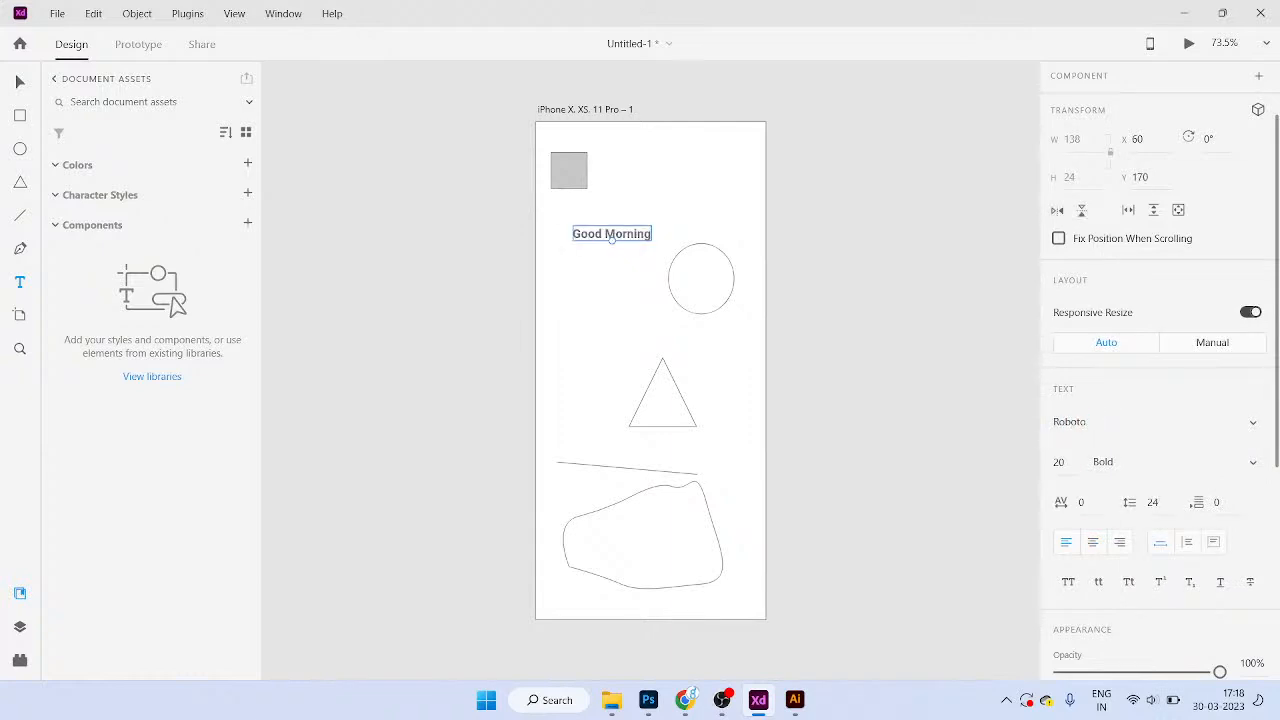
left_click(1059, 462)
type("18")
key("Return")
Step: Nudge Good Morning slightly up-left and save its styling as a Roboto — 18pt character style
key("v")
left_click_drag(607, 234, 598, 227)
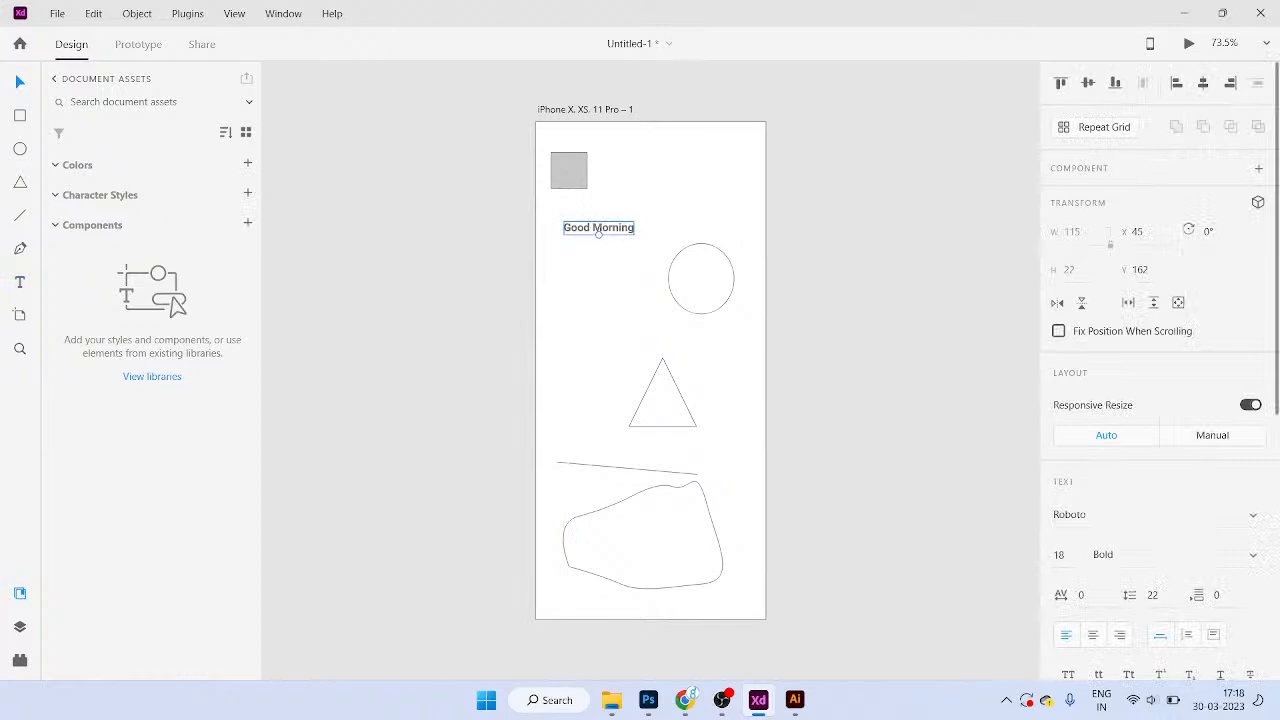
key("Escape")
left_click(598, 228)
left_click(247, 193)
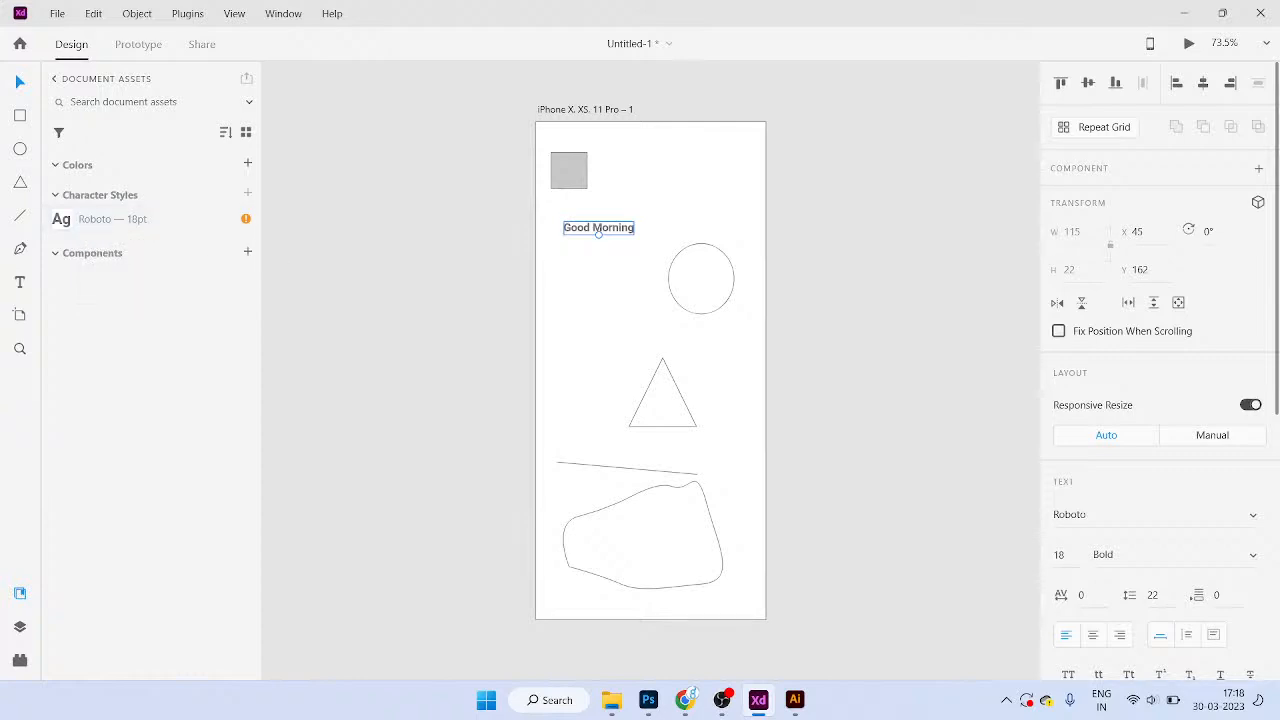
left_click(800, 477)
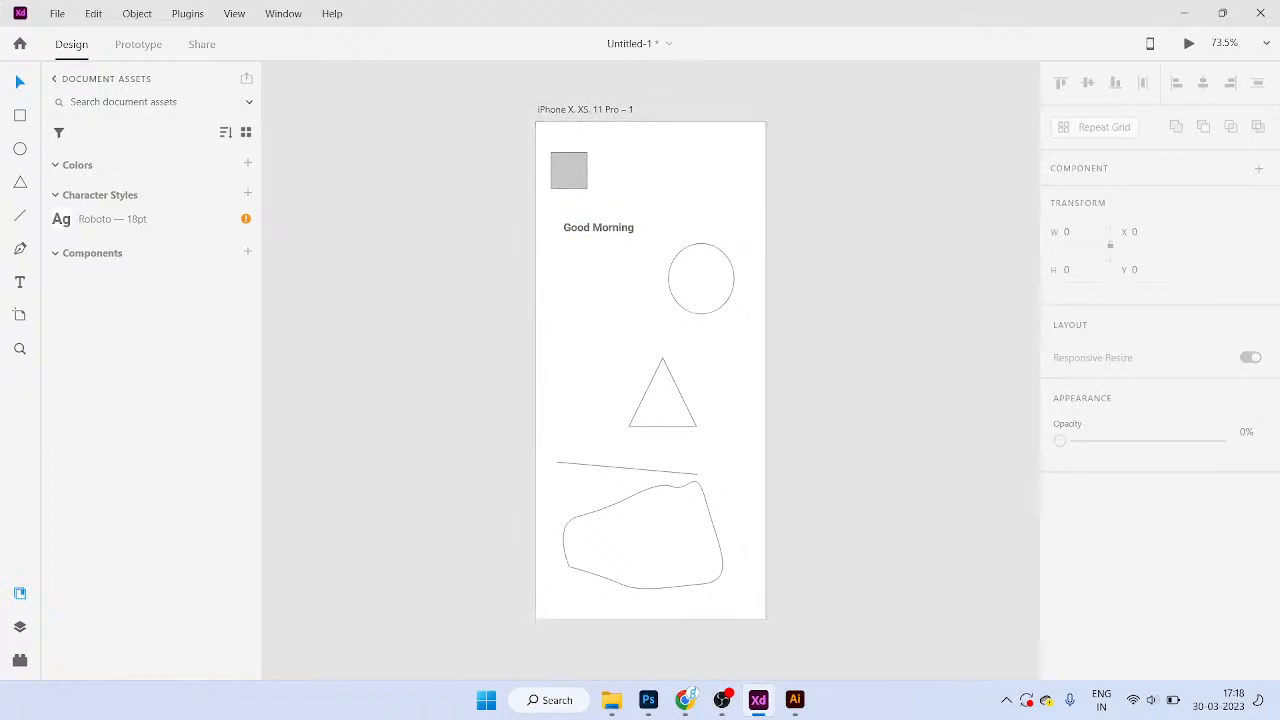
Step: Add a second and third iPhone X, XS, 11 Pro artboard to the right of the first
left_click(20, 315)
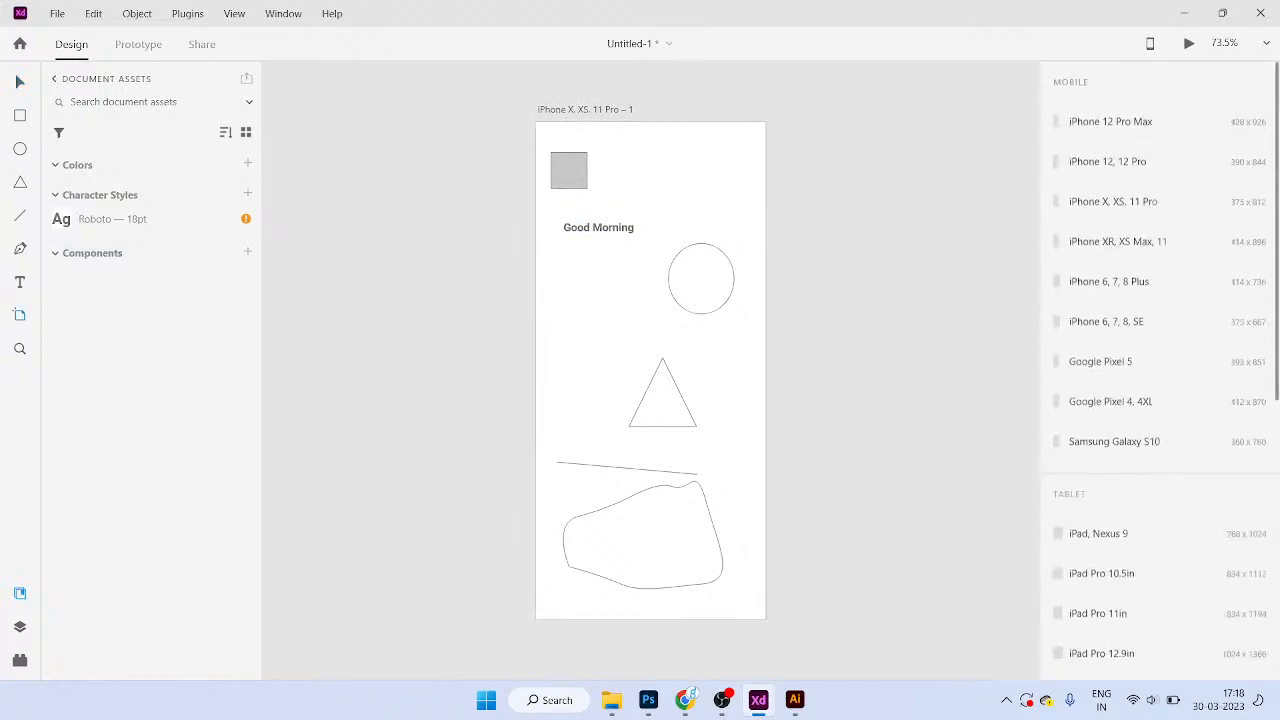
left_click(660, 123)
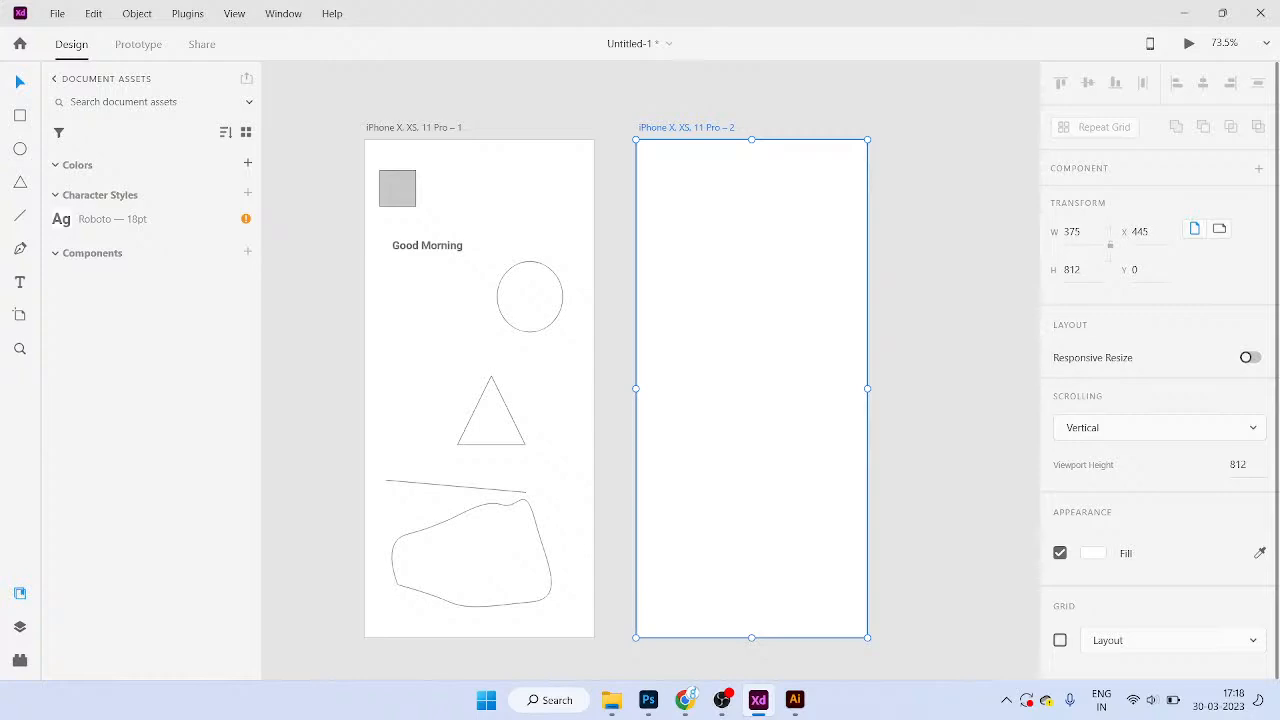
left_click(20, 315)
left_click(886, 140)
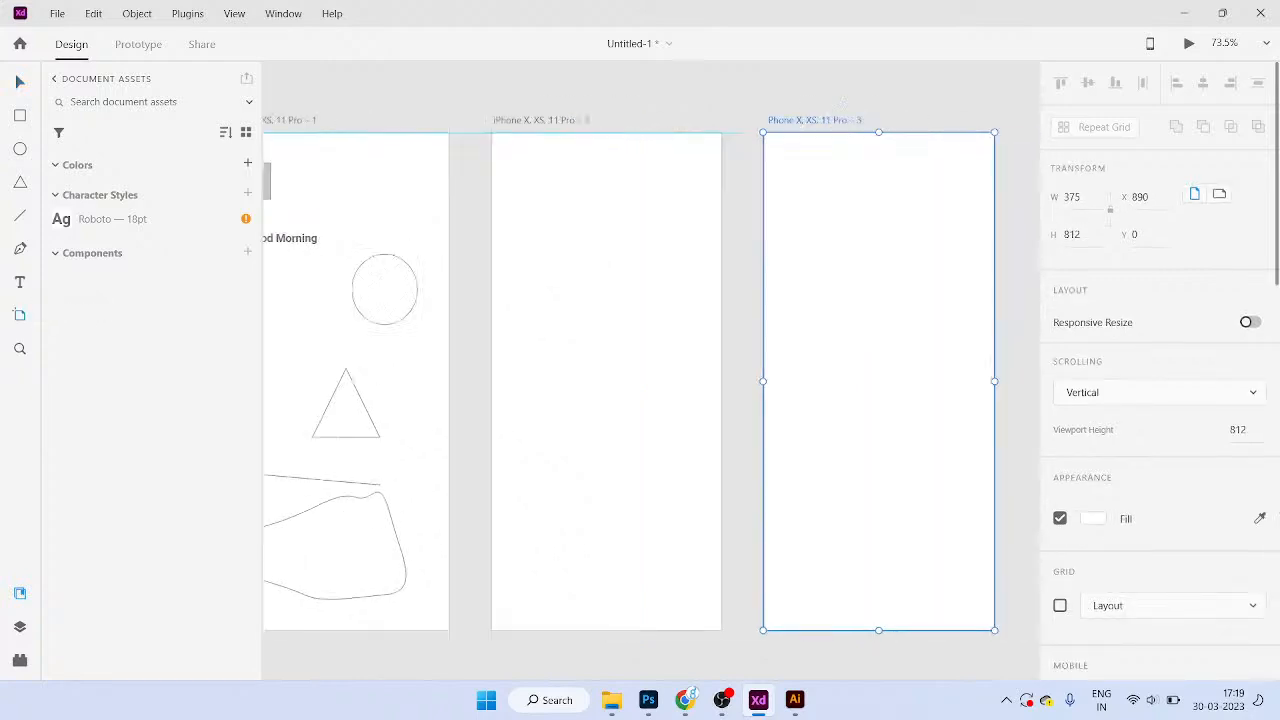
scroll(650, 370, "left", 4)
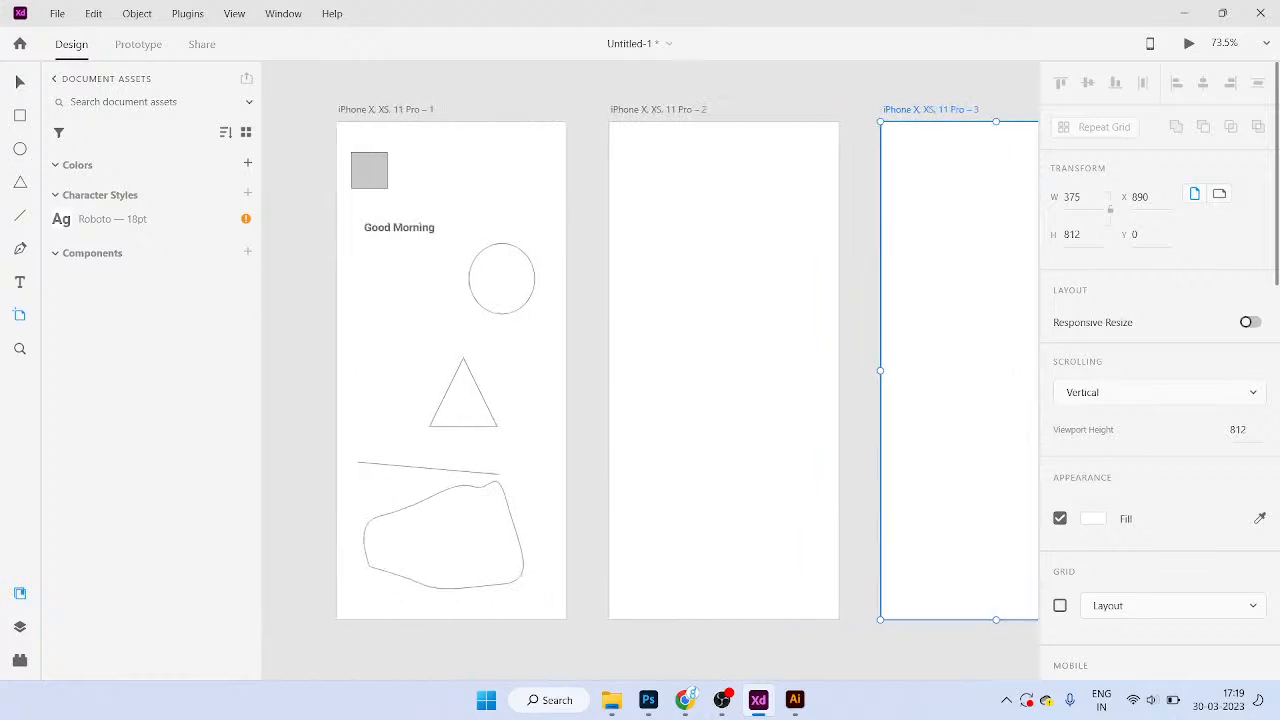
key("v")
scroll(650, 370, "up", 1)
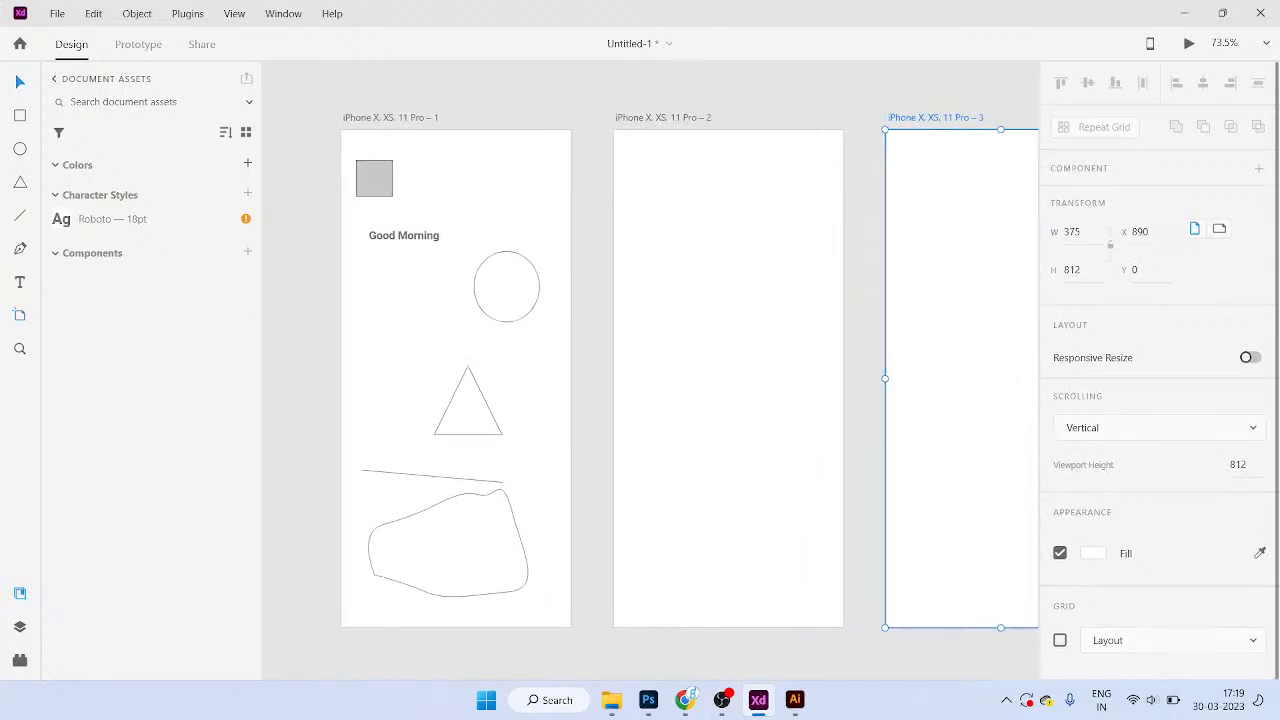
left_click(390, 117)
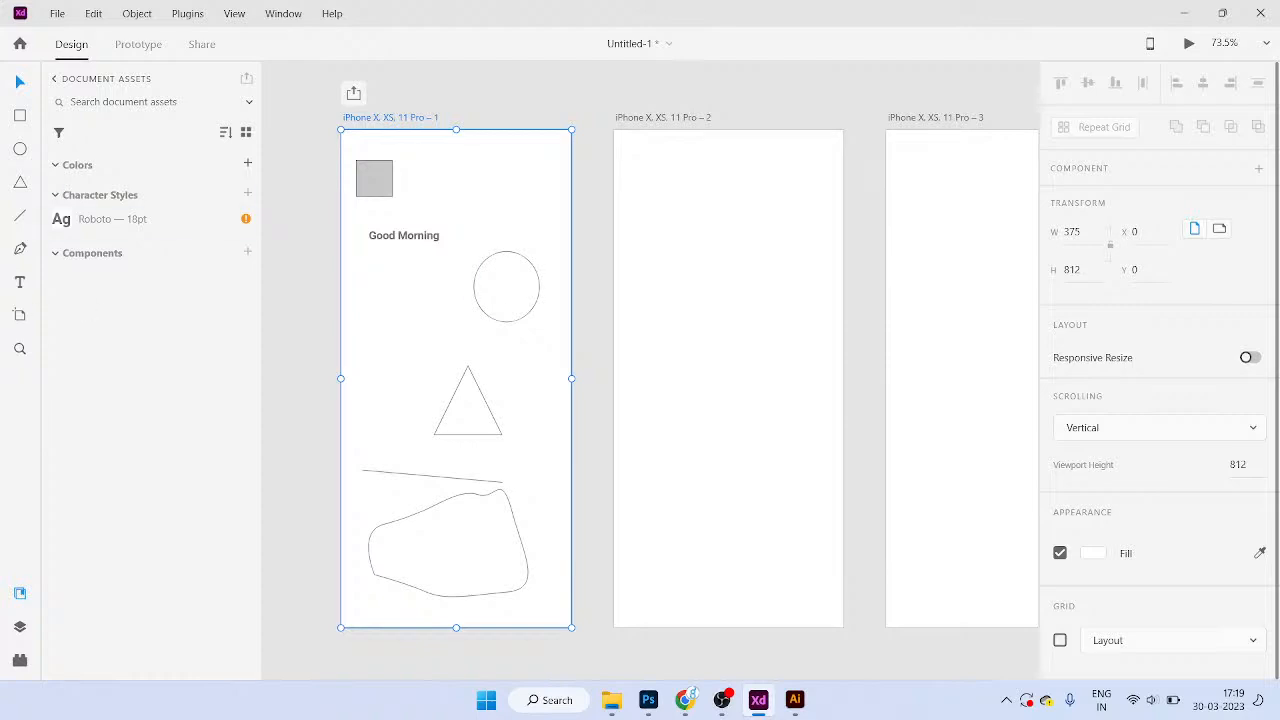
scroll(650, 370, "right", 1)
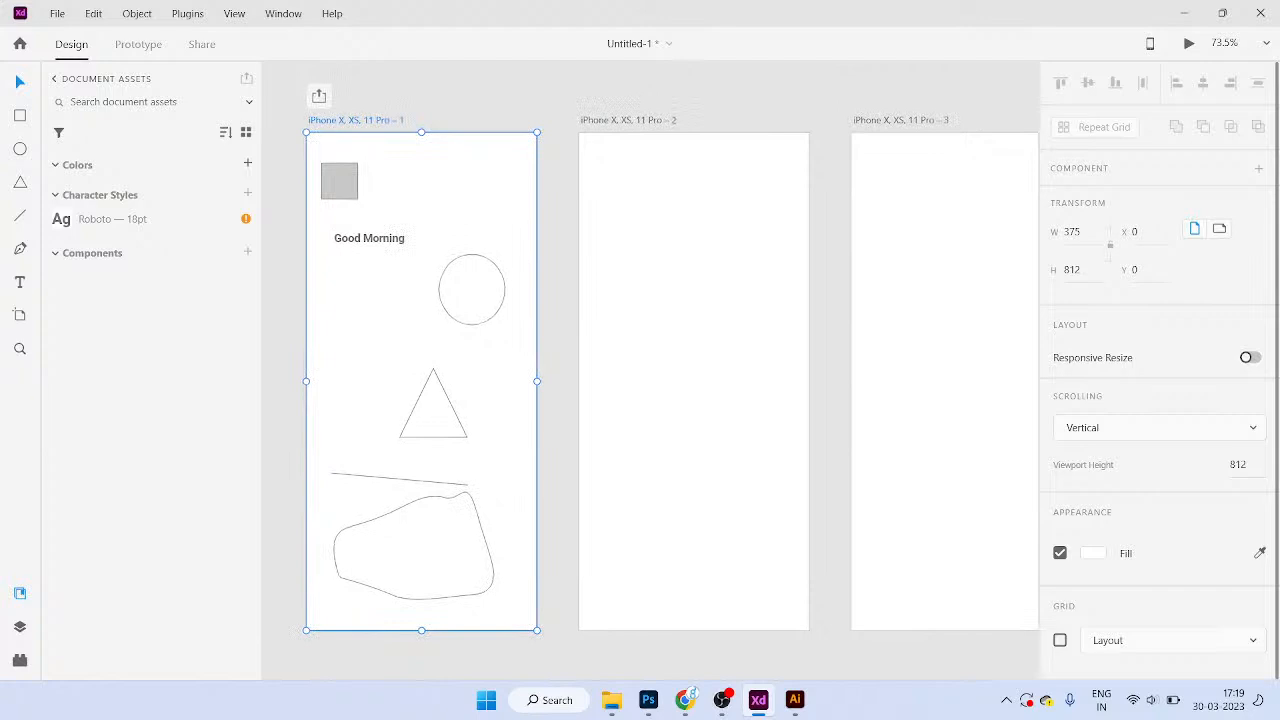
scroll(650, 370, "left", 1)
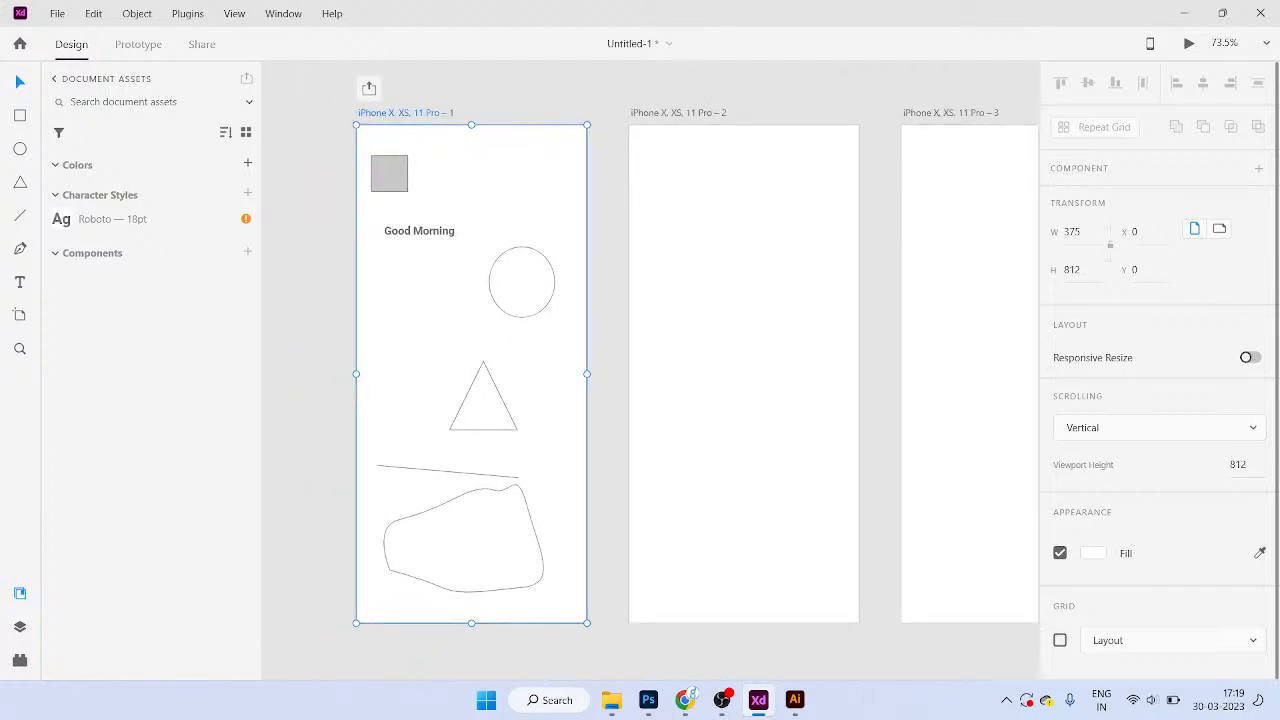
scroll(650, 370, "up", 1)
key("Escape")
Step: Start a text box on the second artboard set to Product Sans Regular
key("t")
left_click(665, 296)
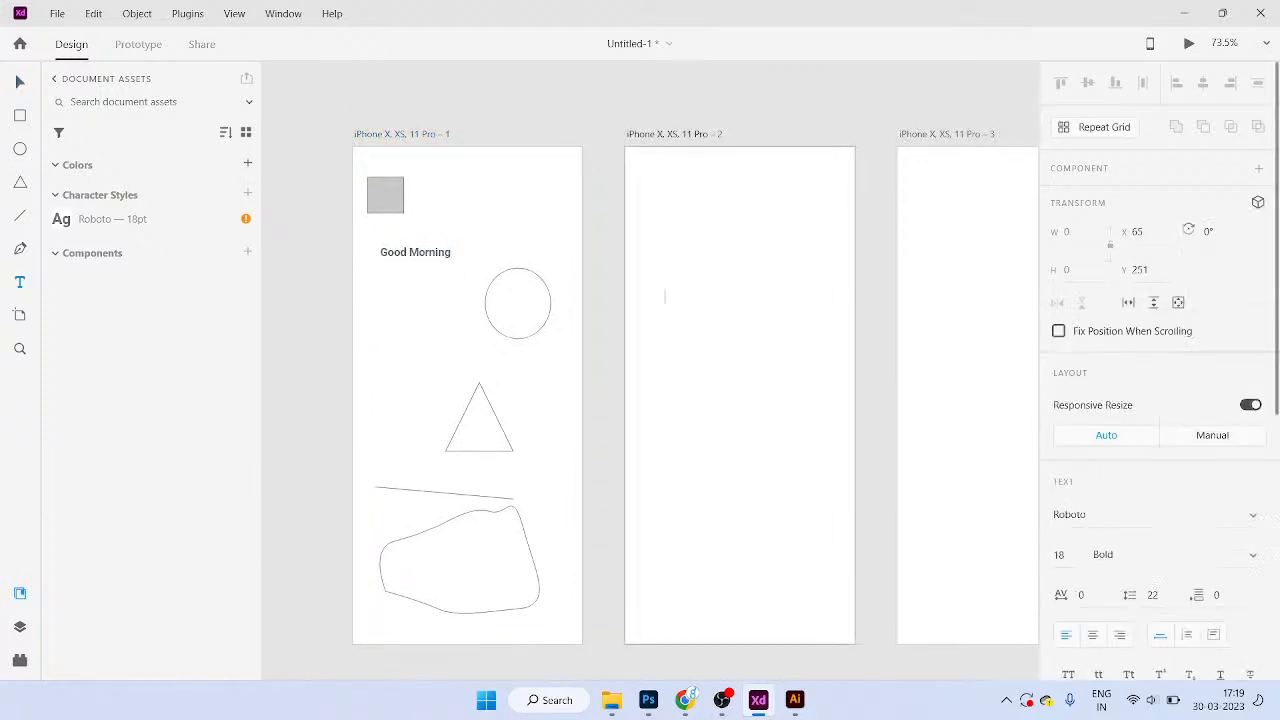
left_click(1253, 515)
left_click(1110, 348)
left_click(1253, 555)
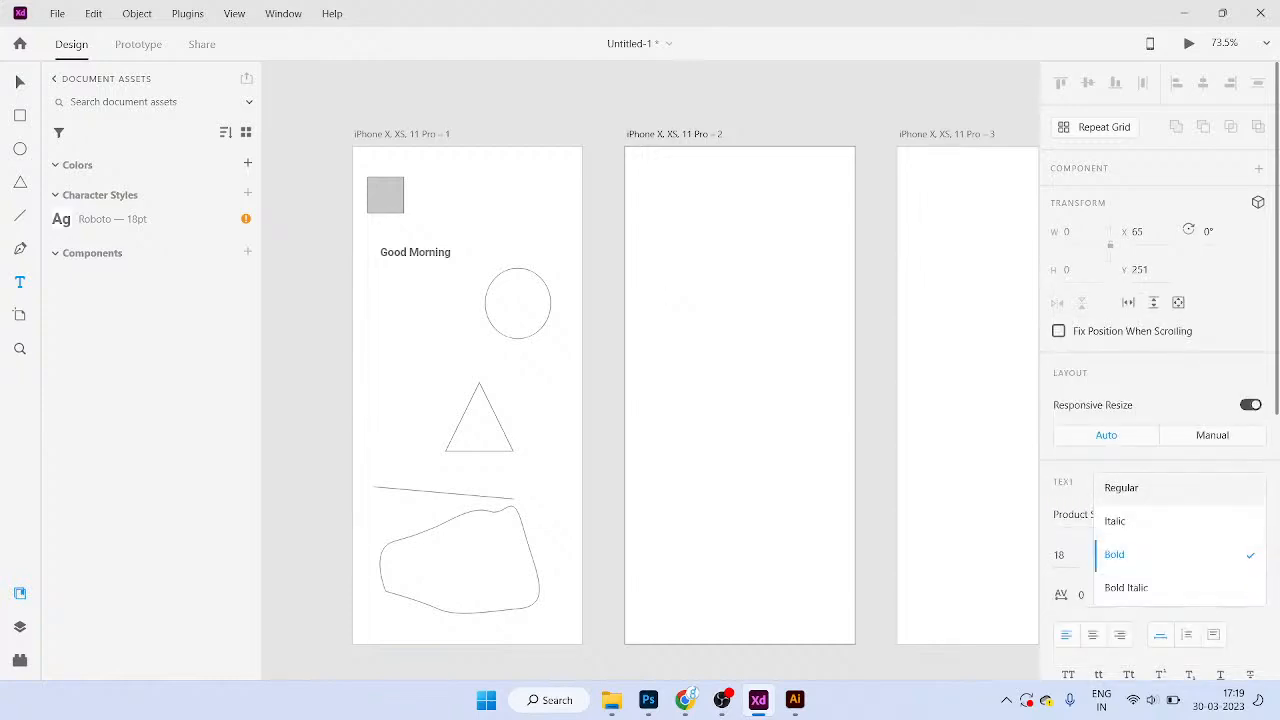
left_click(1121, 488)
Step: Type a greeting asking a named person how they are and apply the Roboto — 18pt style
type("Hello Vamsi How Are")
key("BackSpace")
key("BackSpace")
key("BackSpace")
type("are You")
key("Escape")
scroll(757, 325, "up", 2)
scroll(757, 337, "up", 1)
key("Escape")
scroll(757, 337, "left", 2)
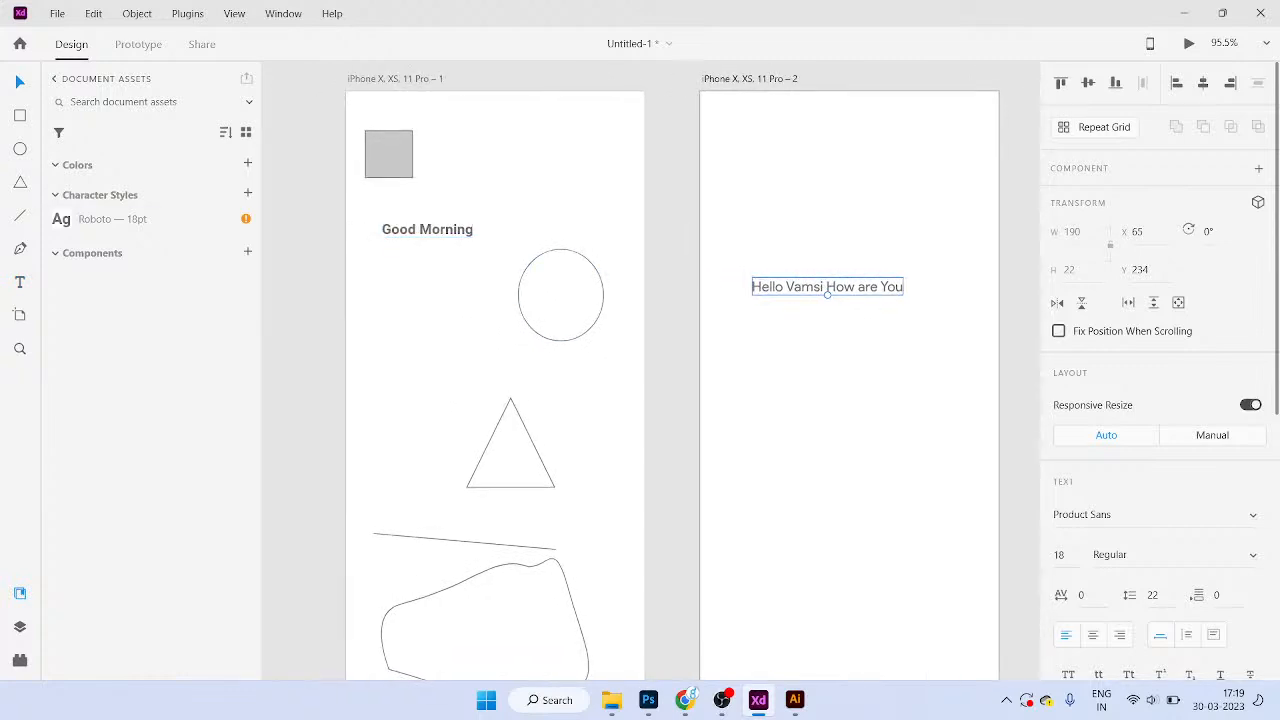
left_click(110, 219)
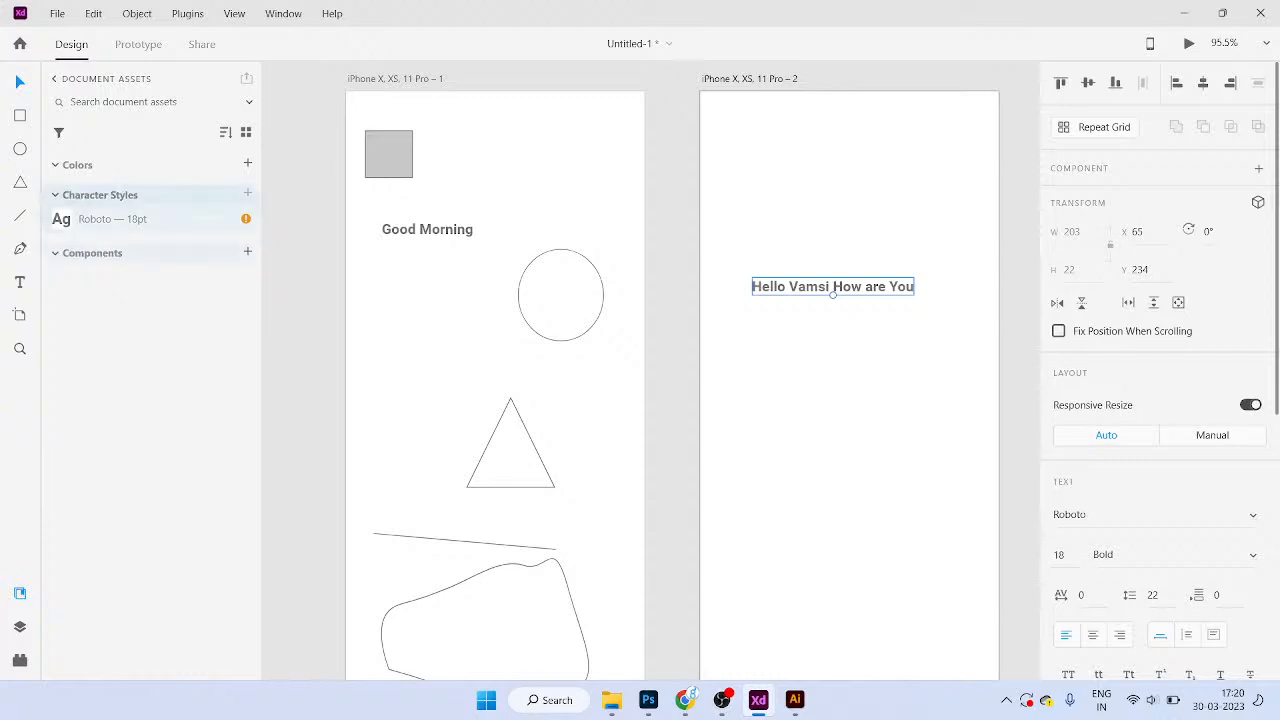
Step: Make the Roboto — 18pt style red and centre the greeting on the second artboard
right_click(168, 219)
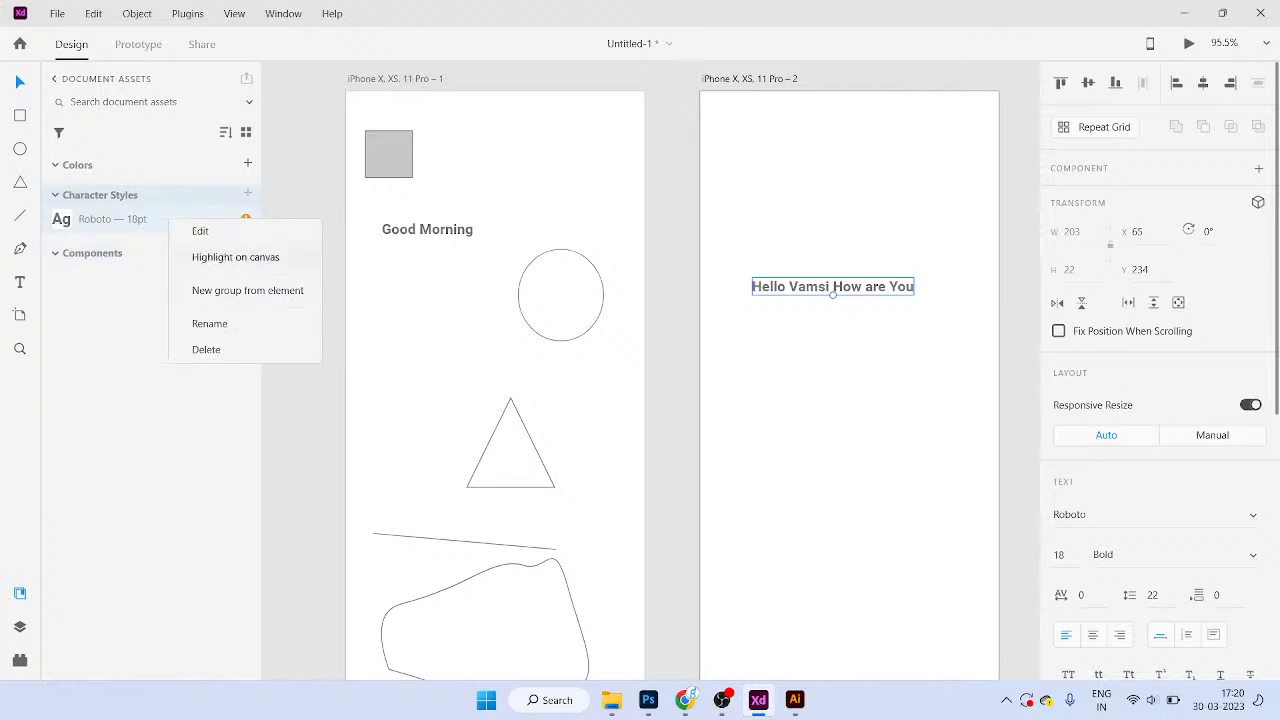
left_click(200, 231)
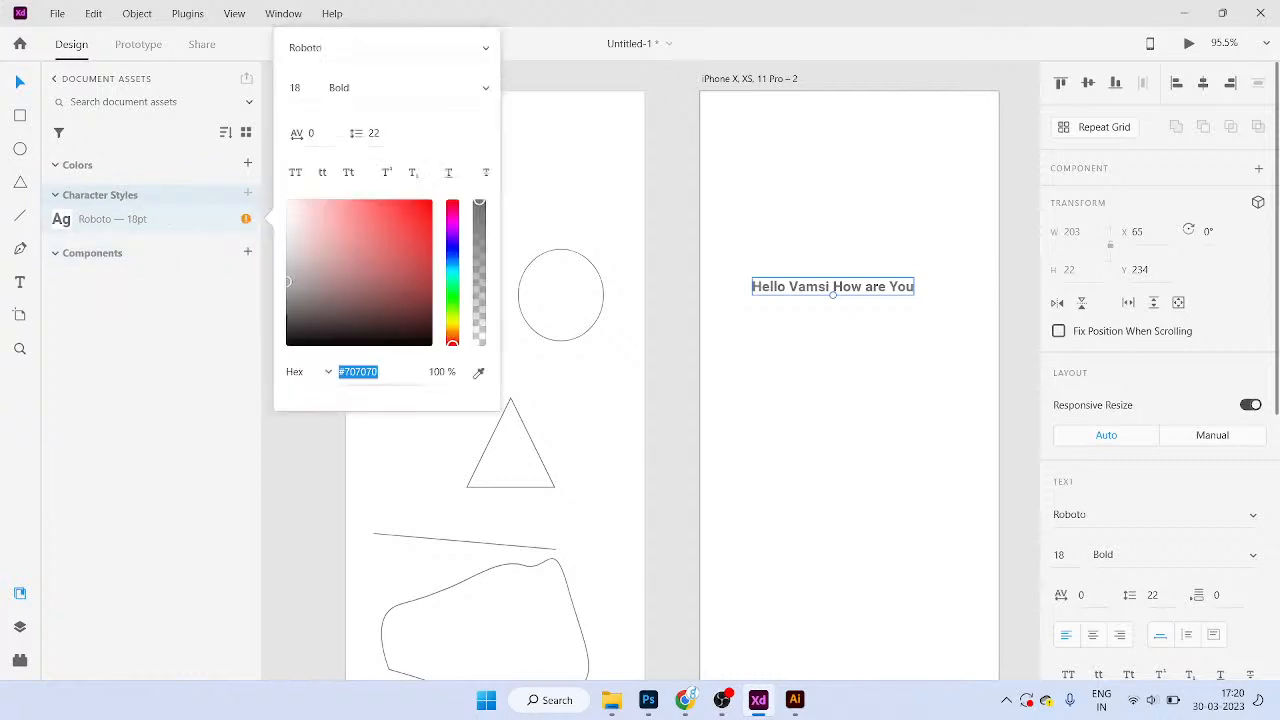
left_click(410, 222)
key("Escape")
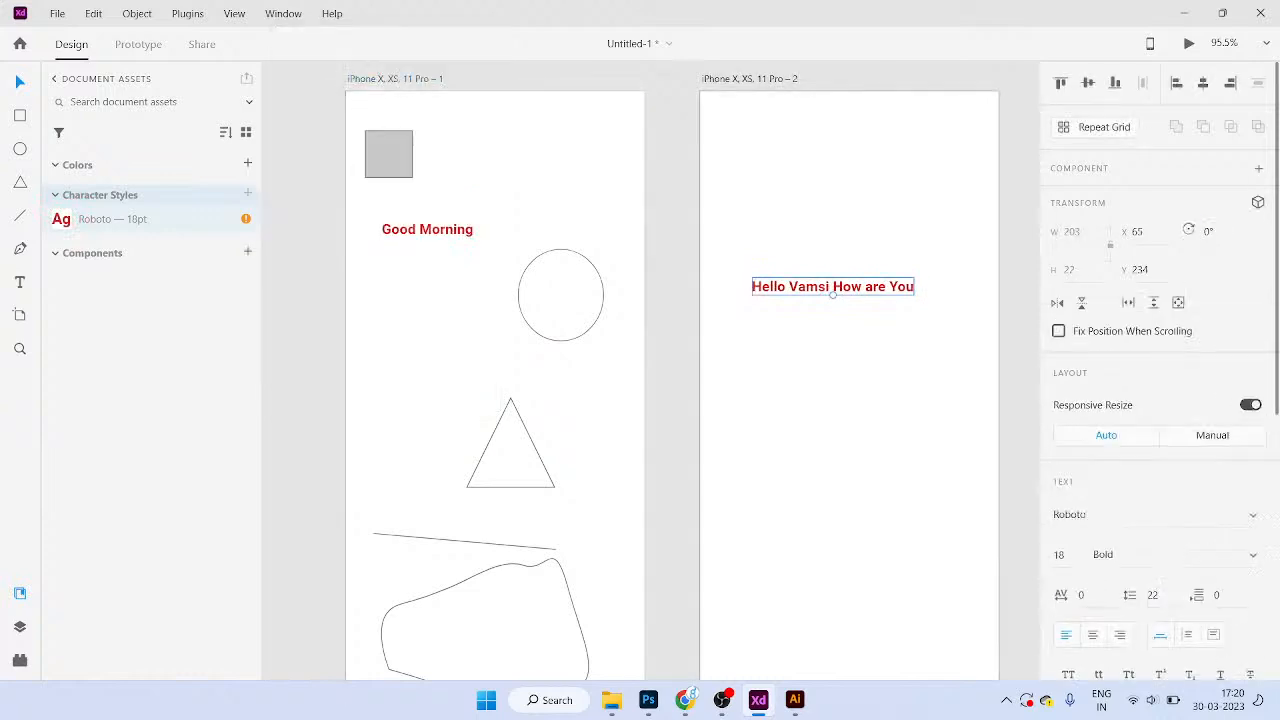
left_click_drag(833, 286, 850, 286)
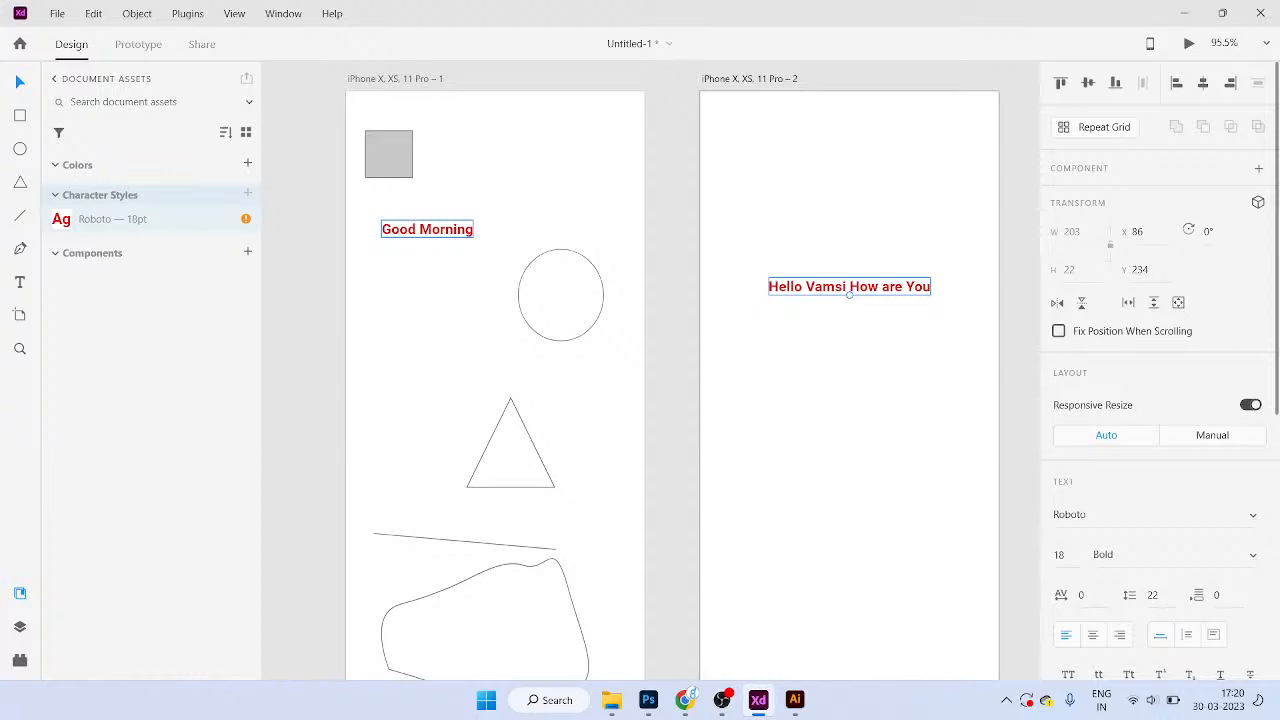
key("Escape")
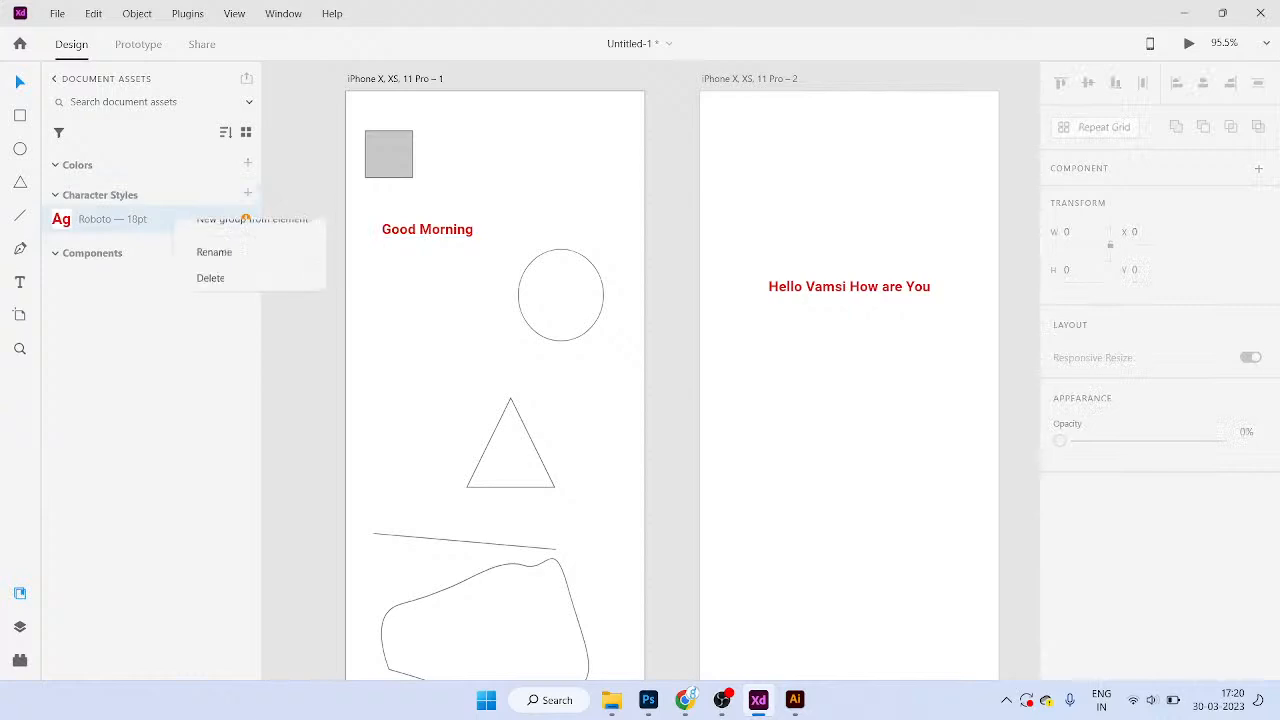
Step: Change the character style's weight to Condensed Bold Italic
right_click(176, 219)
left_click(200, 232)
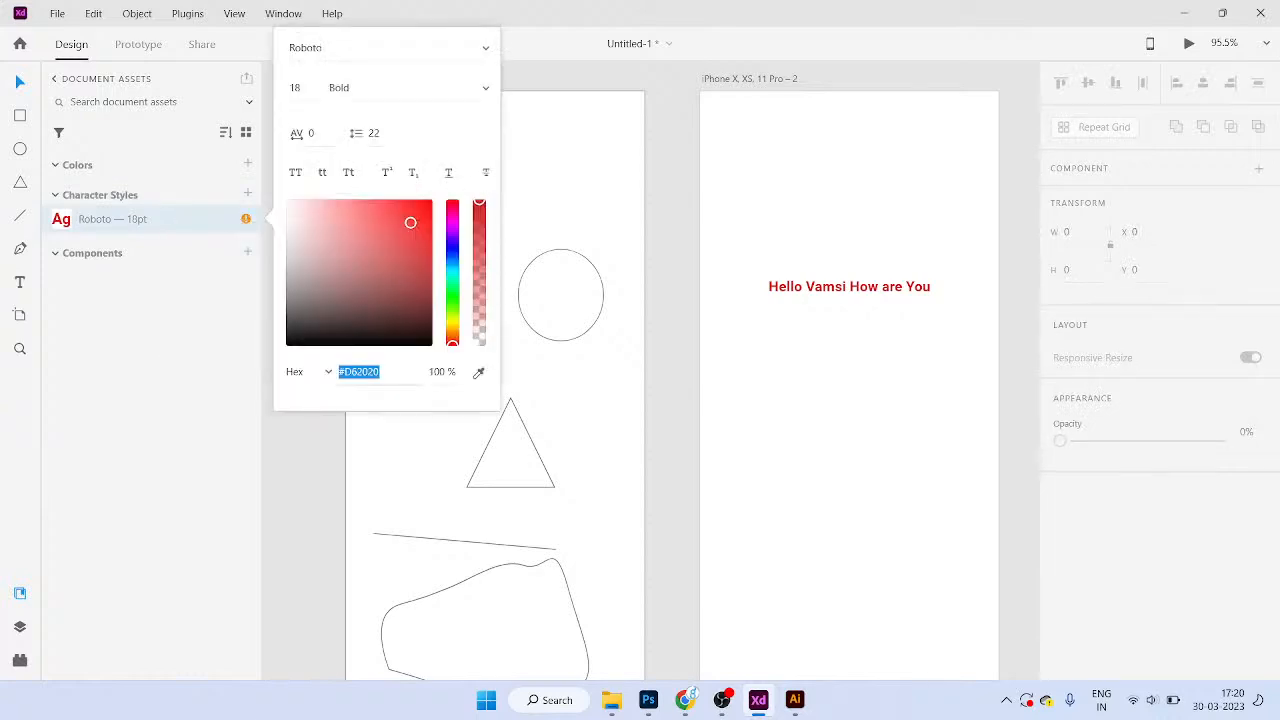
left_click(485, 88)
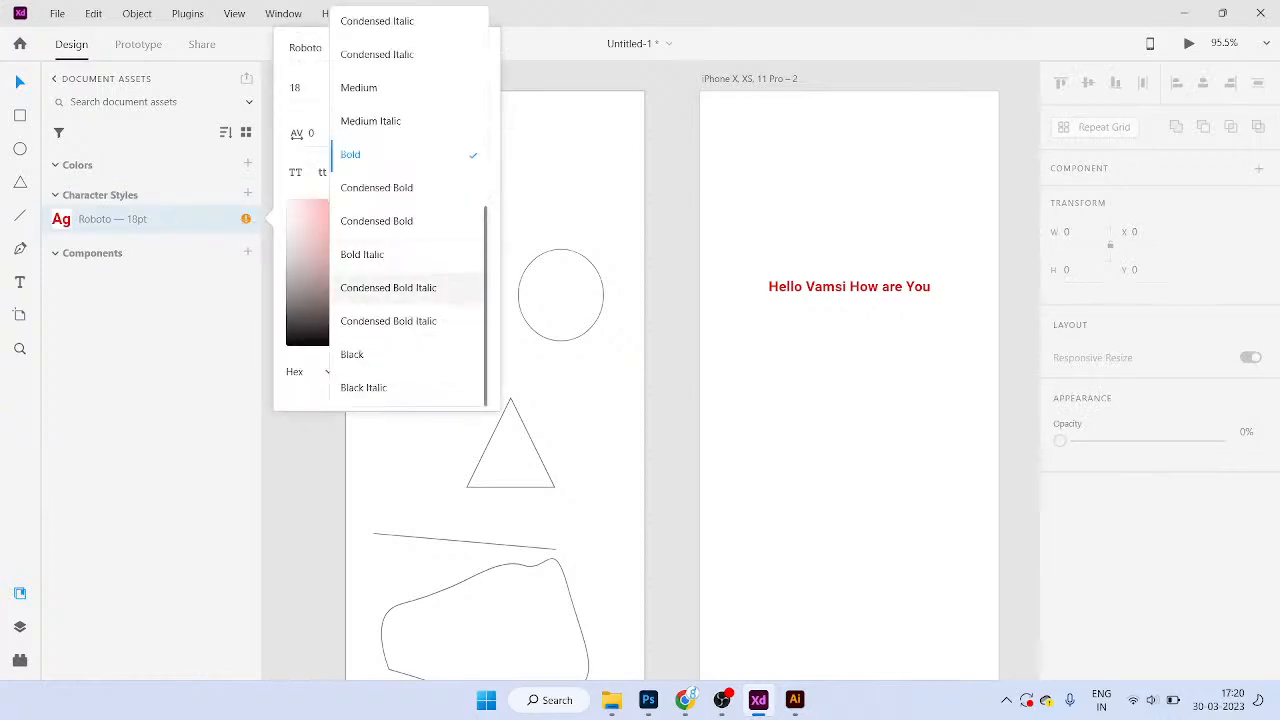
left_click(388, 321)
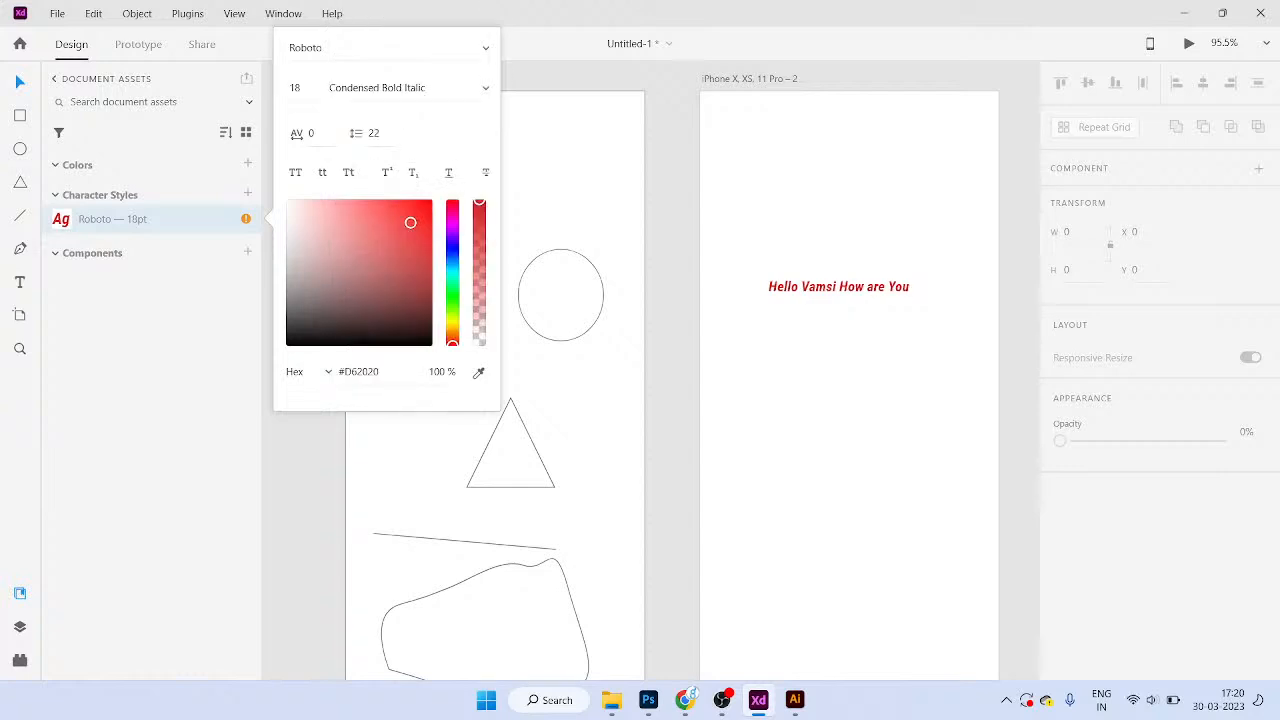
key("Escape")
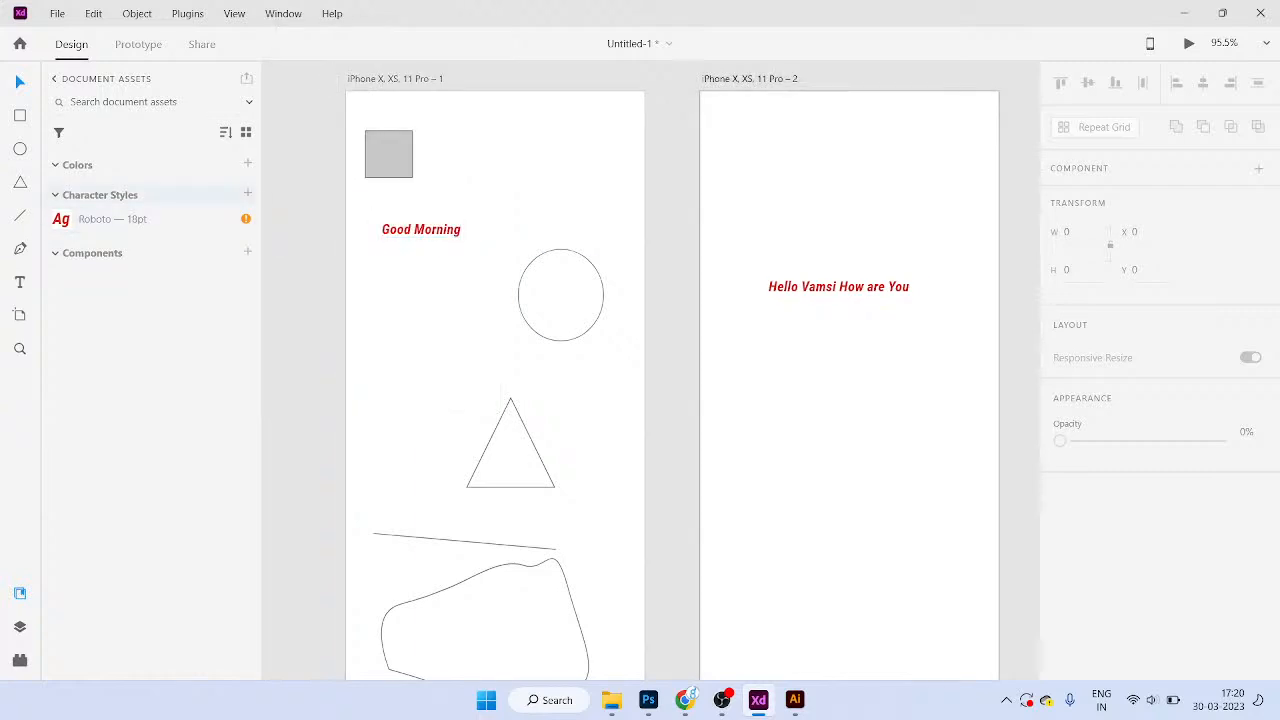
Step: Delete the Roboto — 18pt style, restore it with undo, then delete it again
right_click(82, 218)
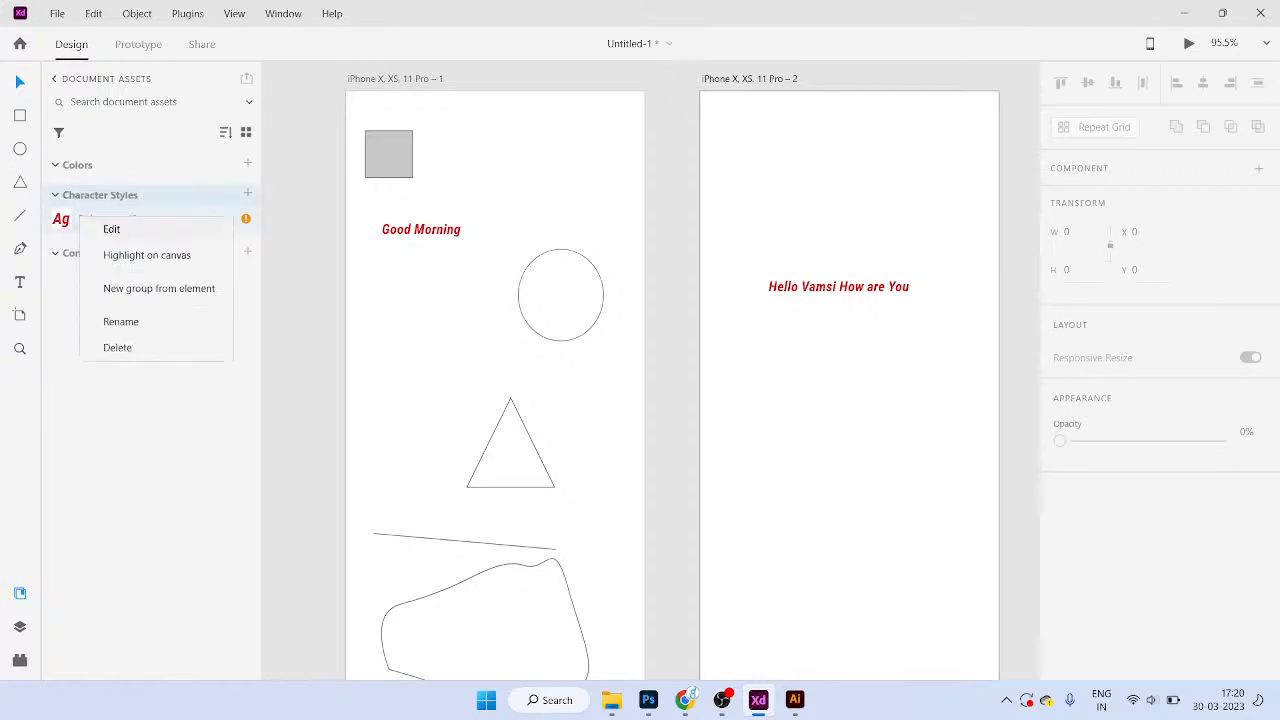
left_click(117, 347)
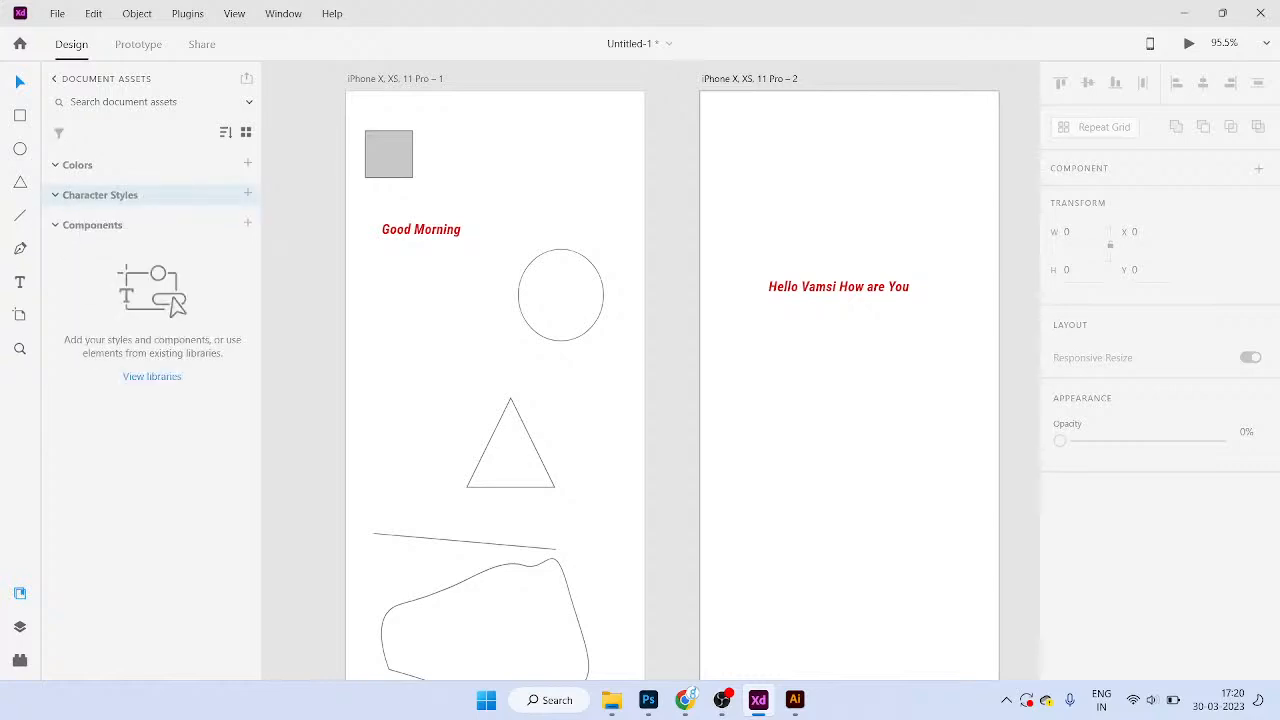
key("ctrl+z")
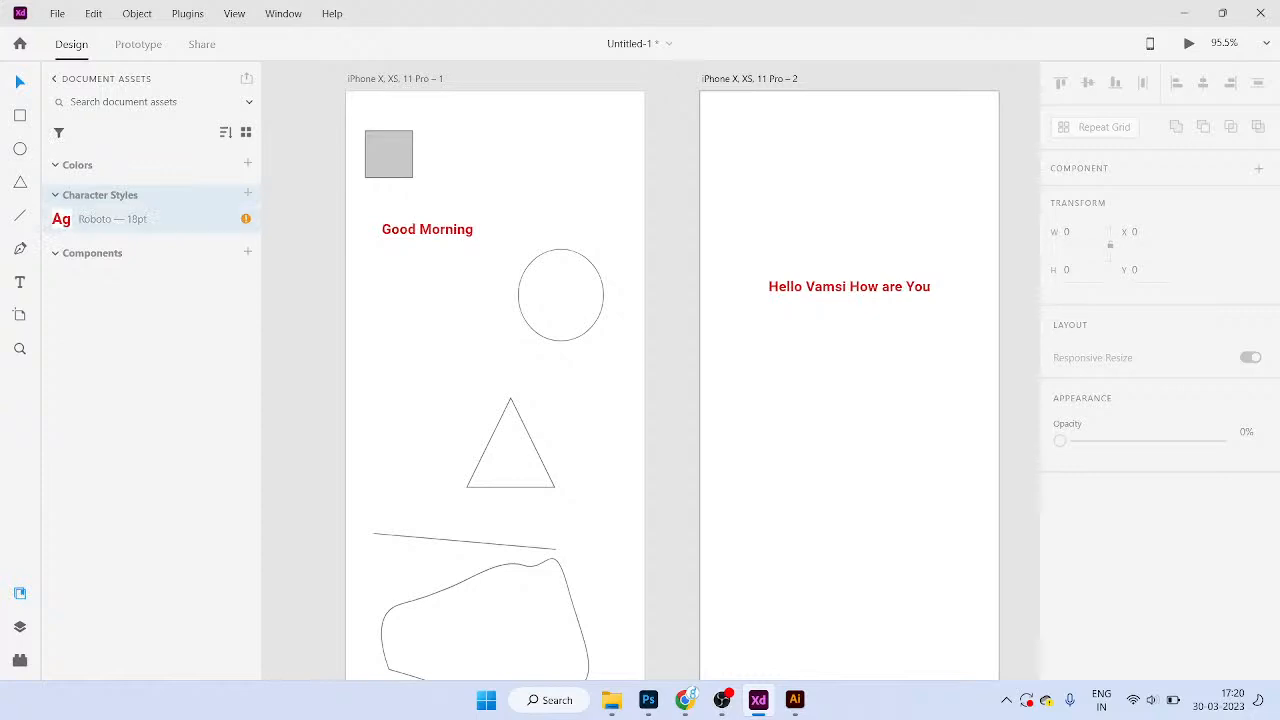
right_click(82, 218)
left_click(130, 350)
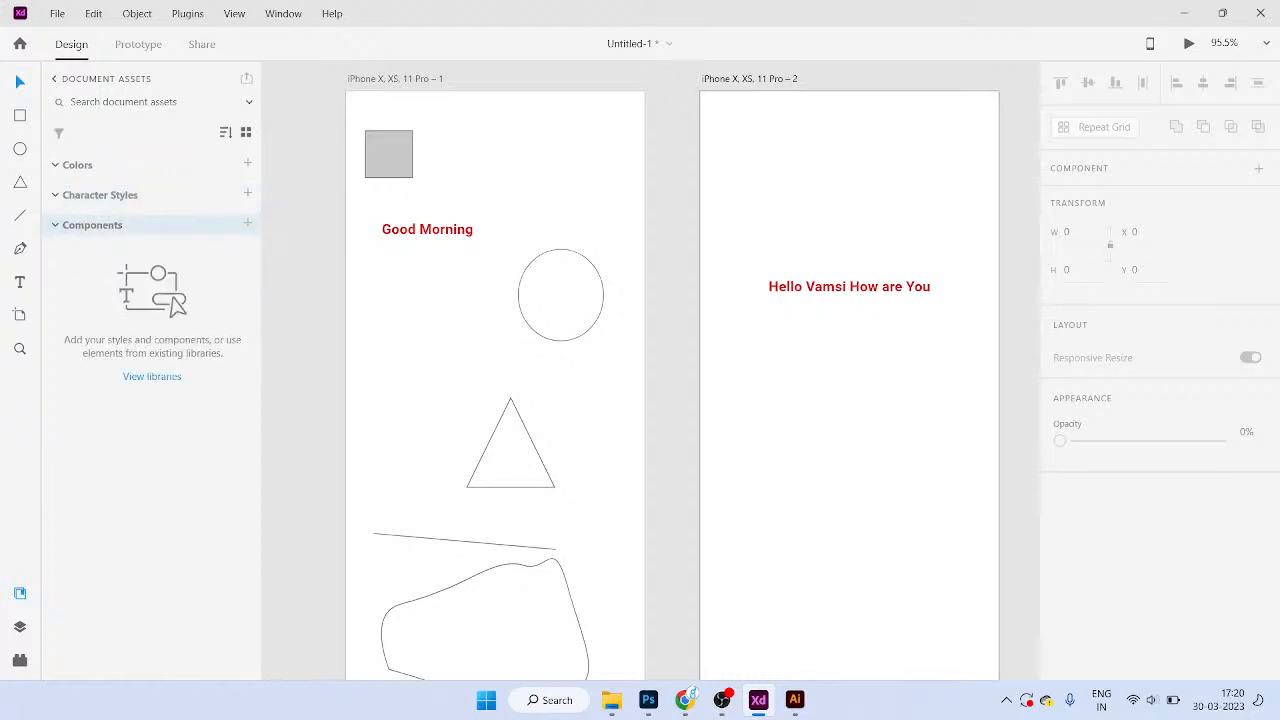
Step: Turn the grey square into Component 1, then delete Component 1 from the Assets panel
left_click(389, 154)
left_click(248, 223)
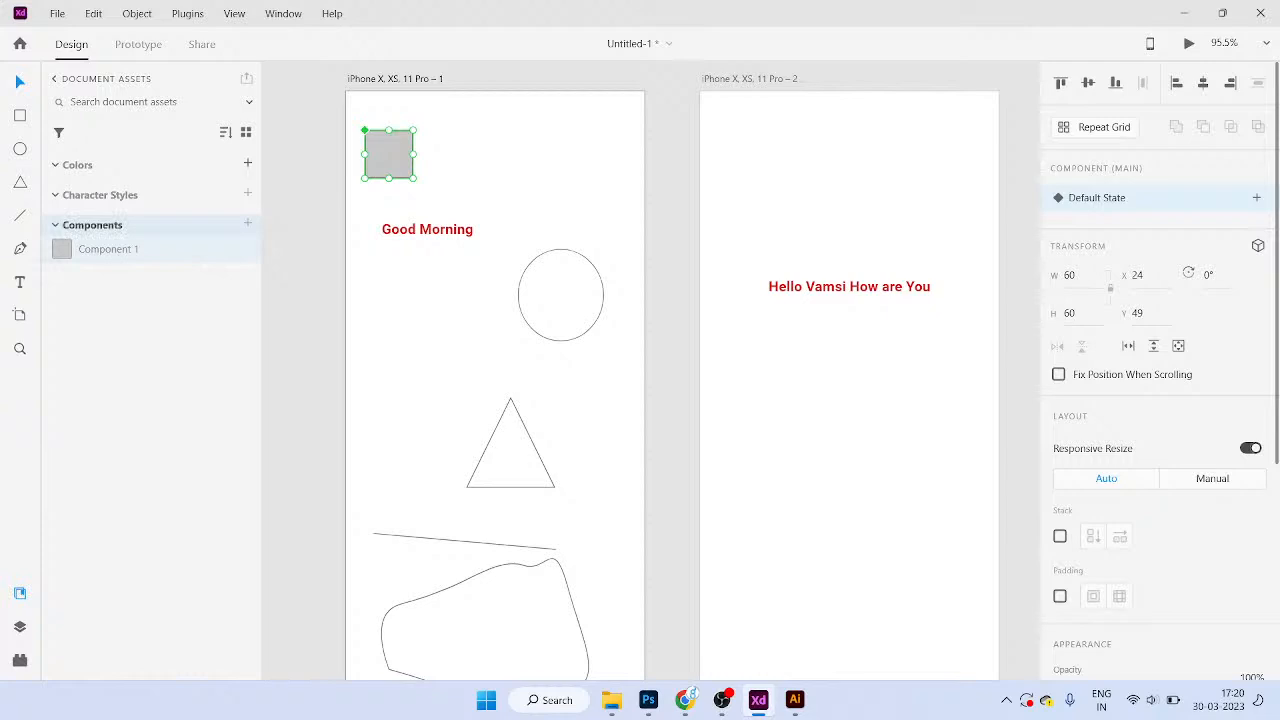
right_click(160, 252)
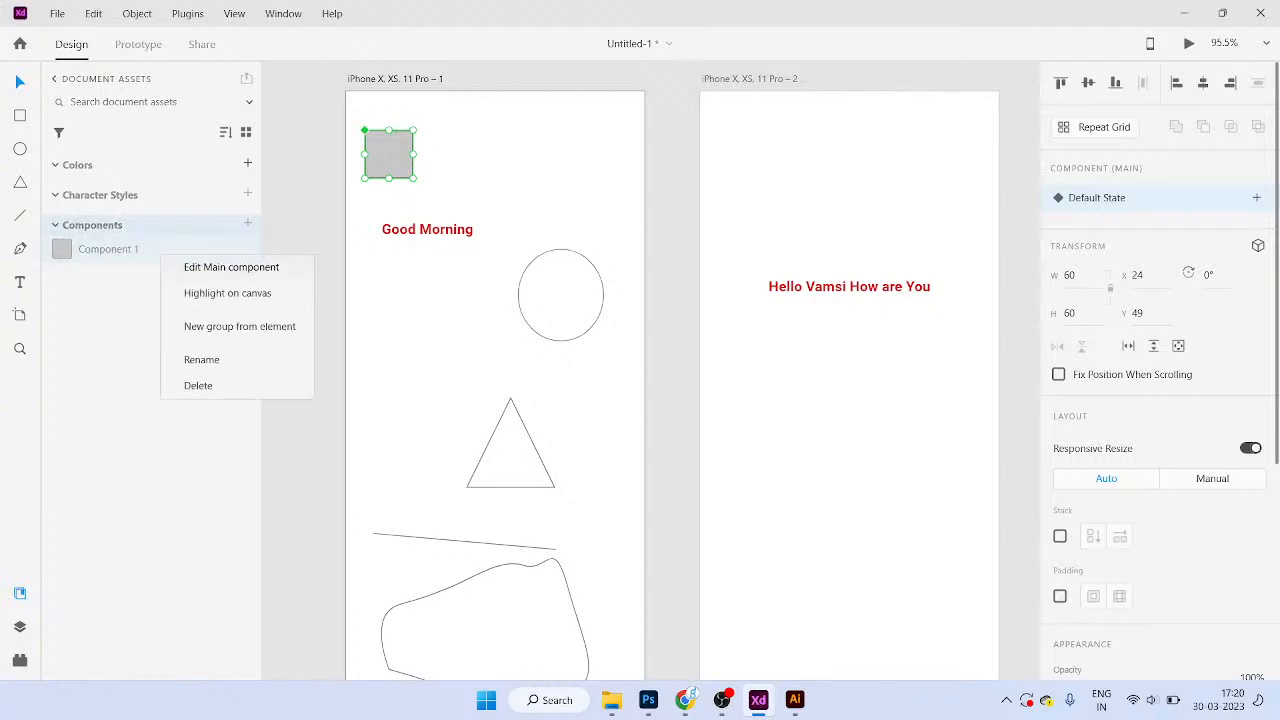
key("Escape")
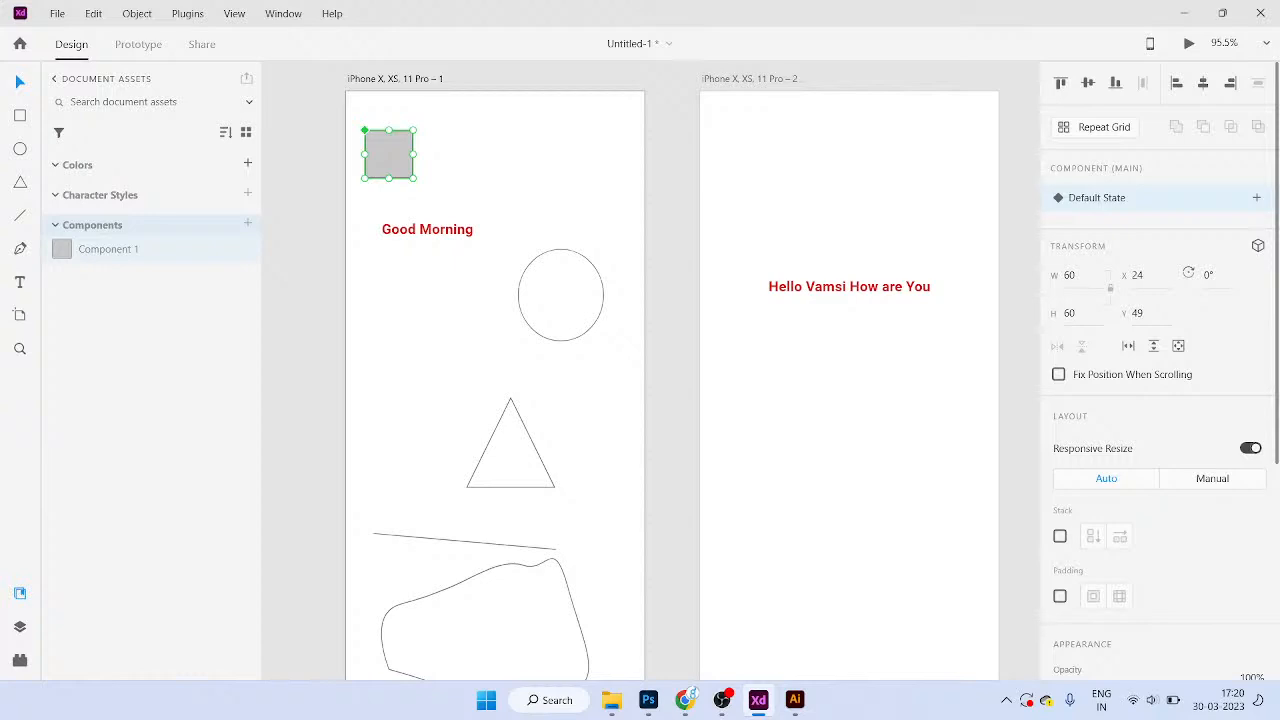
right_click(182, 249)
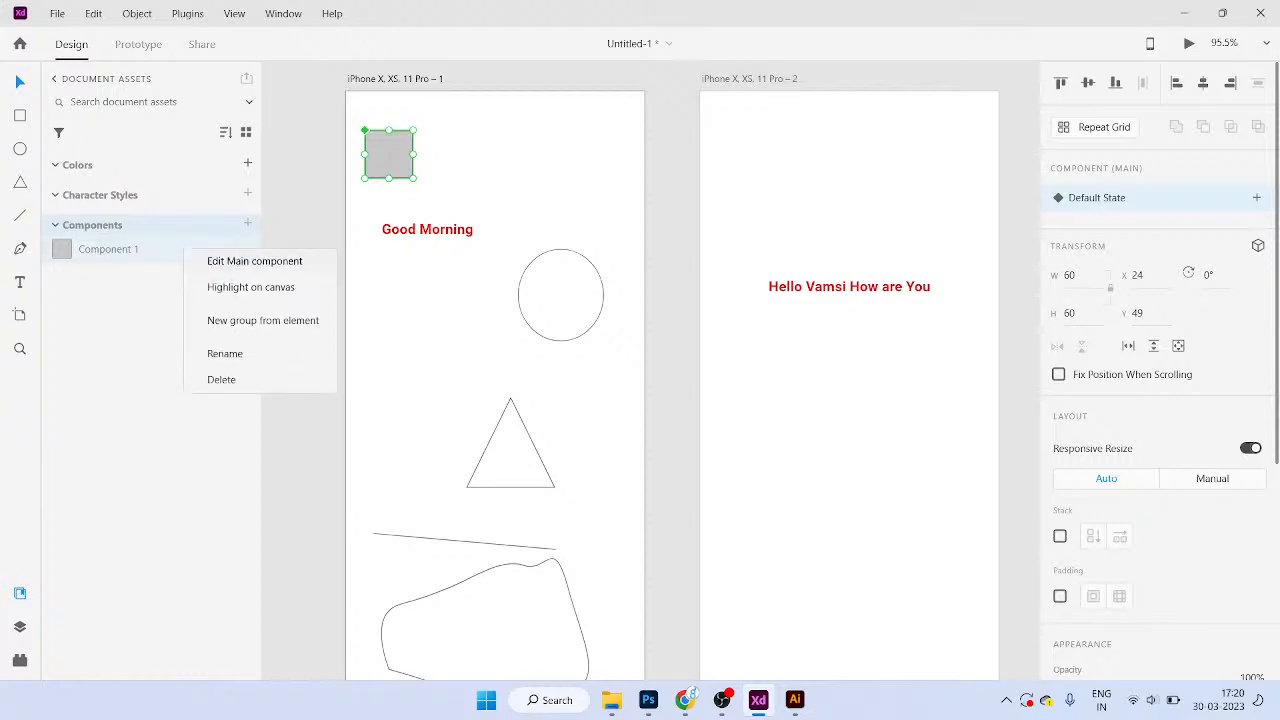
left_click(214, 377)
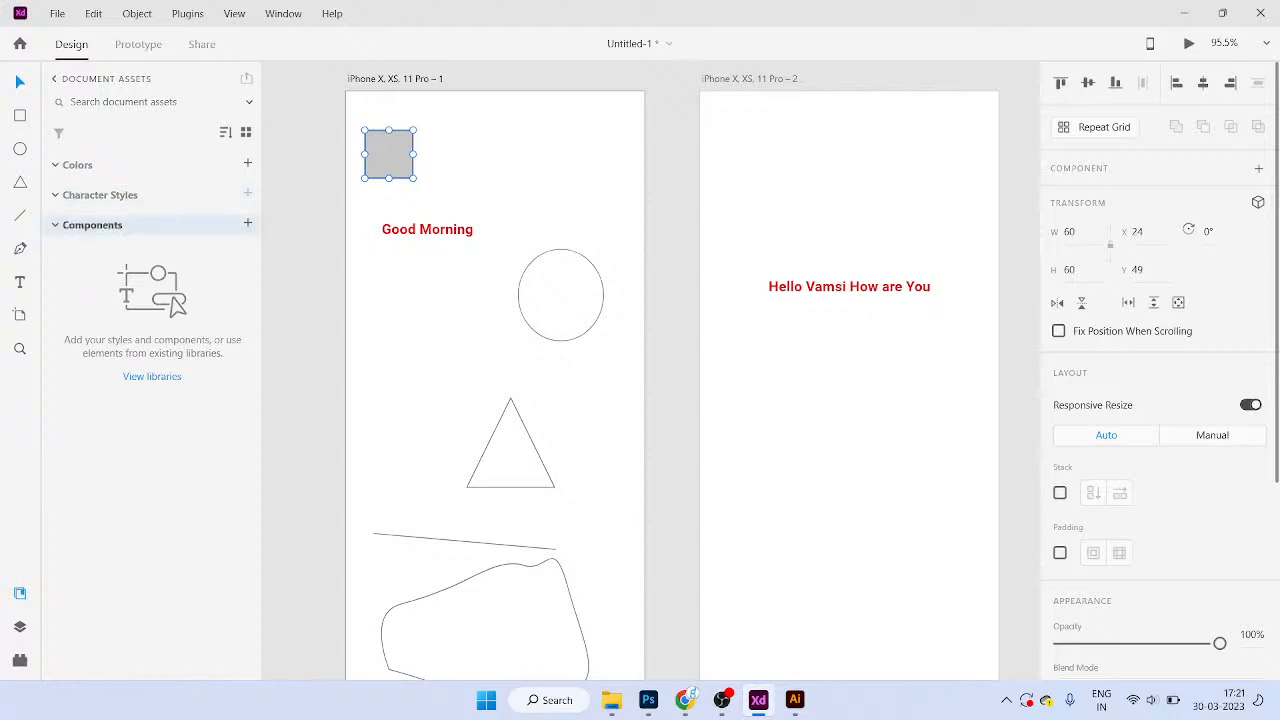
Step: In Layers, ungroup Group 1 so the grey square becomes Rectangle 1, then nudge it
key("ctrl+y")
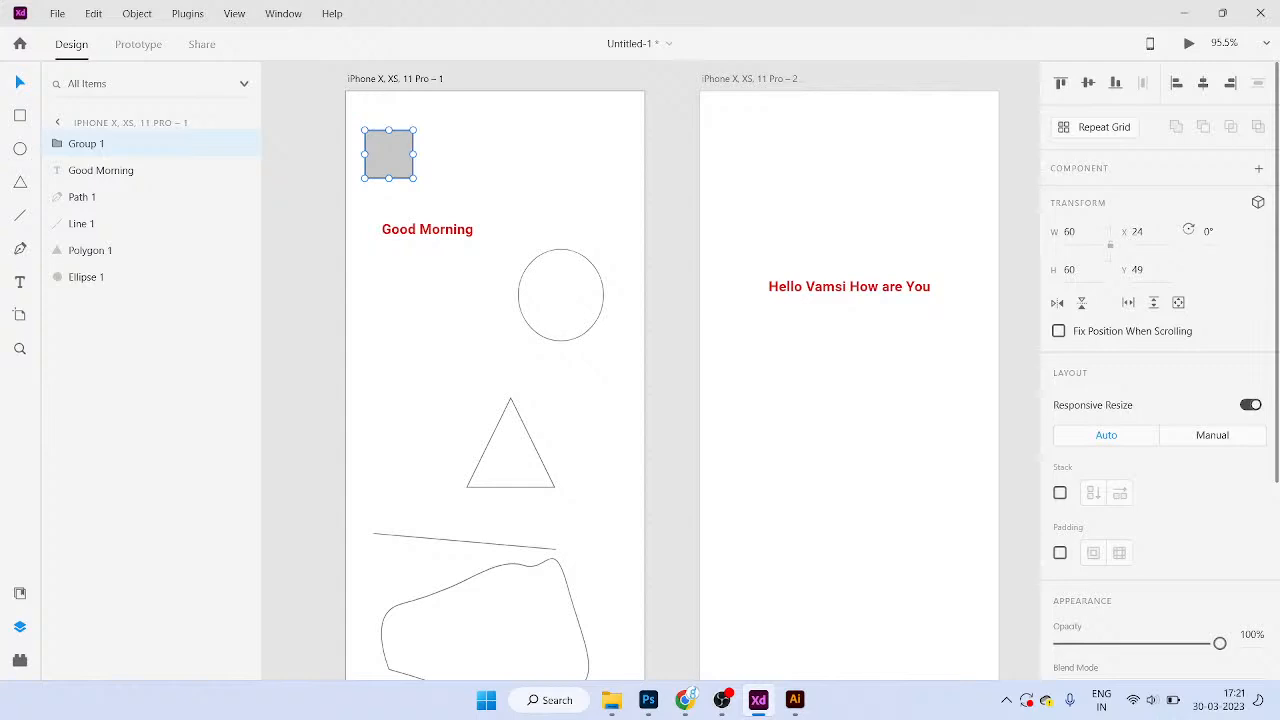
left_click(100, 170)
left_click(81, 223)
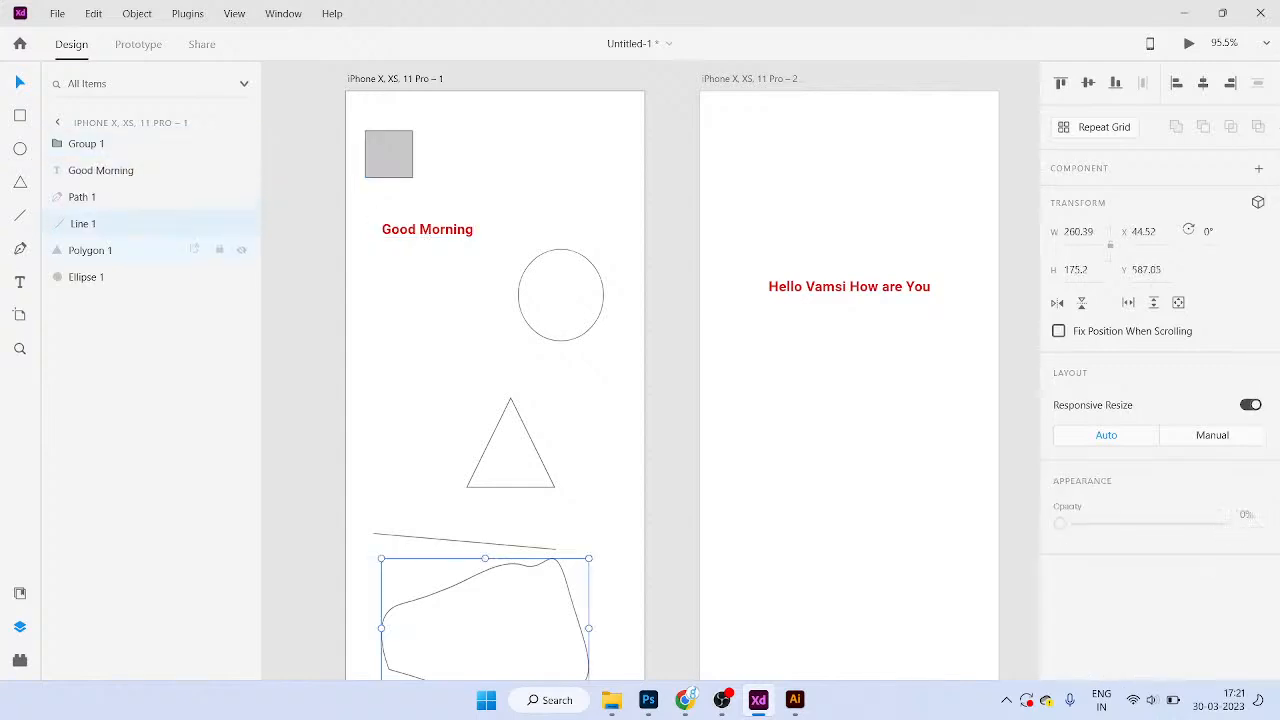
left_click(87, 277)
left_click(86, 144)
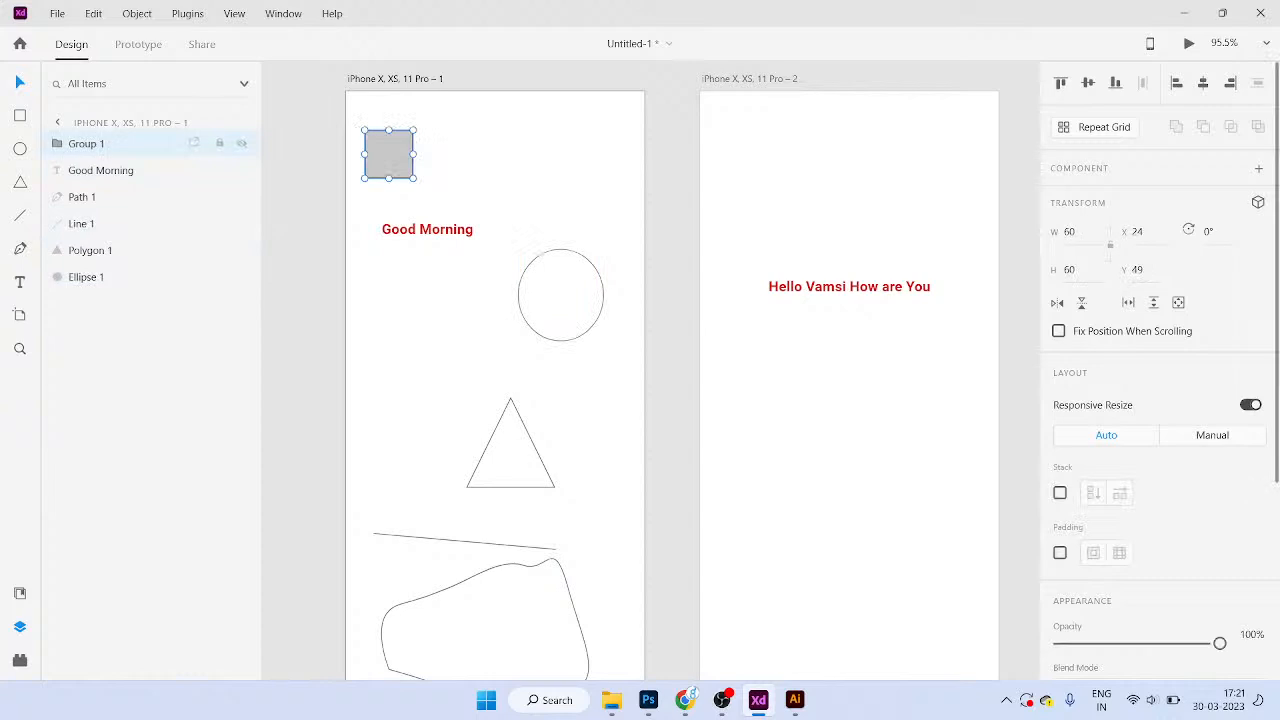
right_click(105, 145)
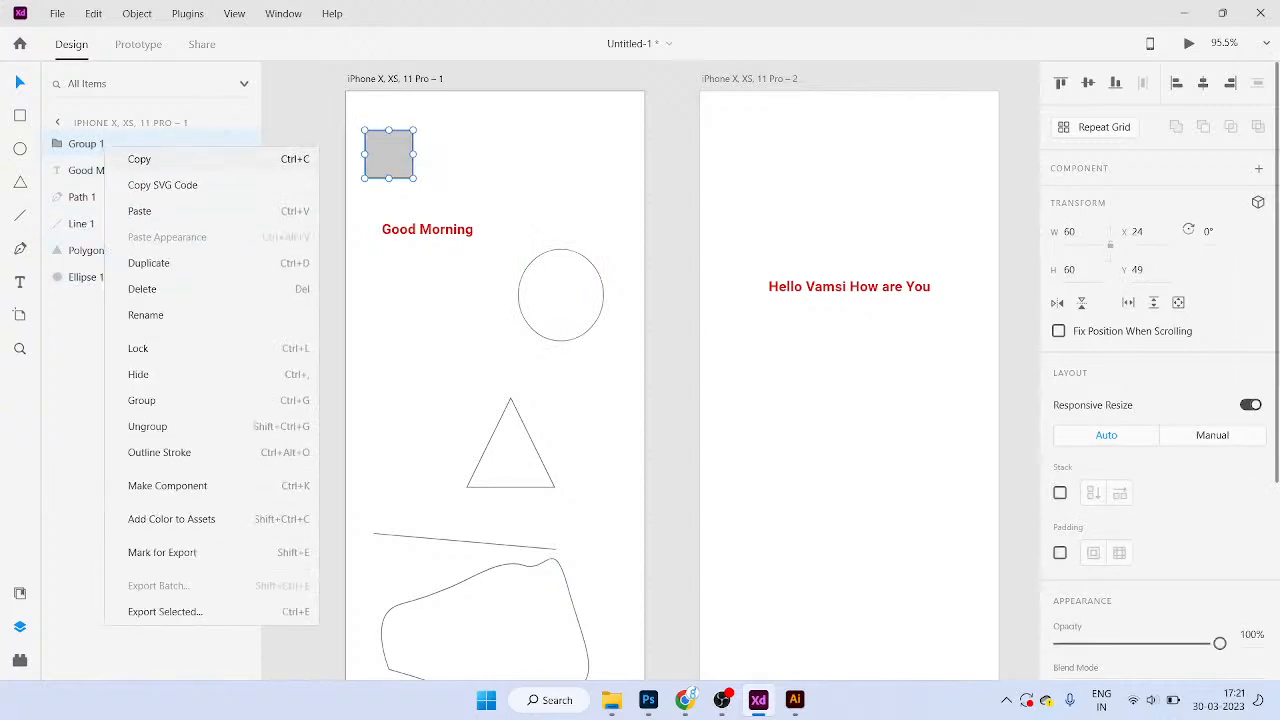
left_click(160, 426)
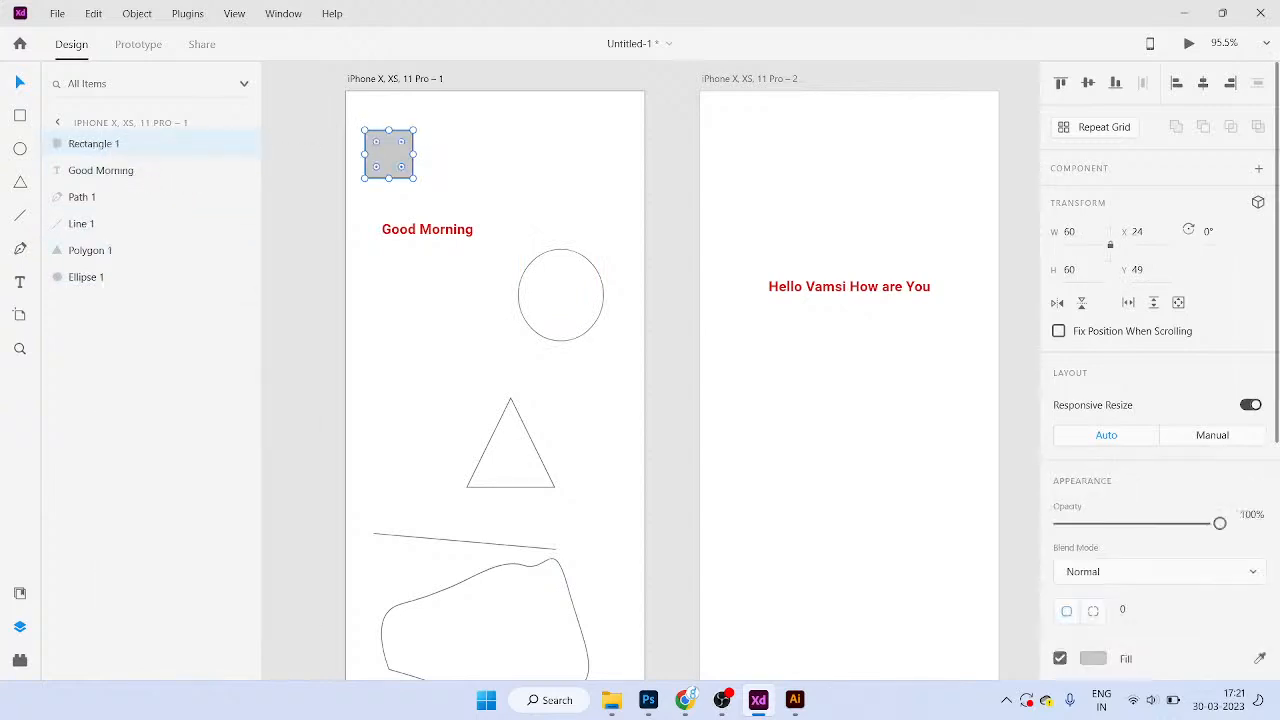
left_click(465, 318)
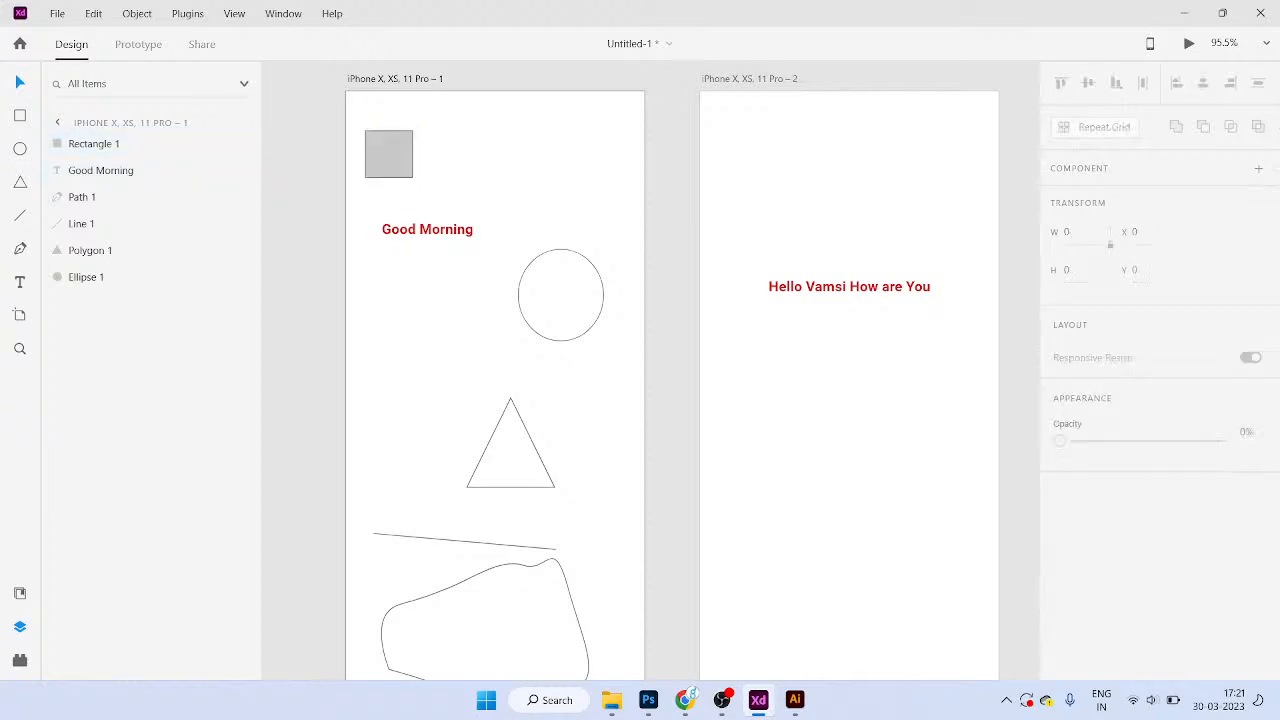
mouse_move(389, 155)
left_mouse_down()
mouse_move(426, 154)
mouse_move(393, 157)
left_mouse_up()
Step: Move the grey square to the artboard's top-left and drag two copies to its right
scroll(395, 128, "up", 2)
scroll(392, 133, "up", 1)
scroll(450, 298, "up", 1)
left_click_drag(391, 221, 387, 197)
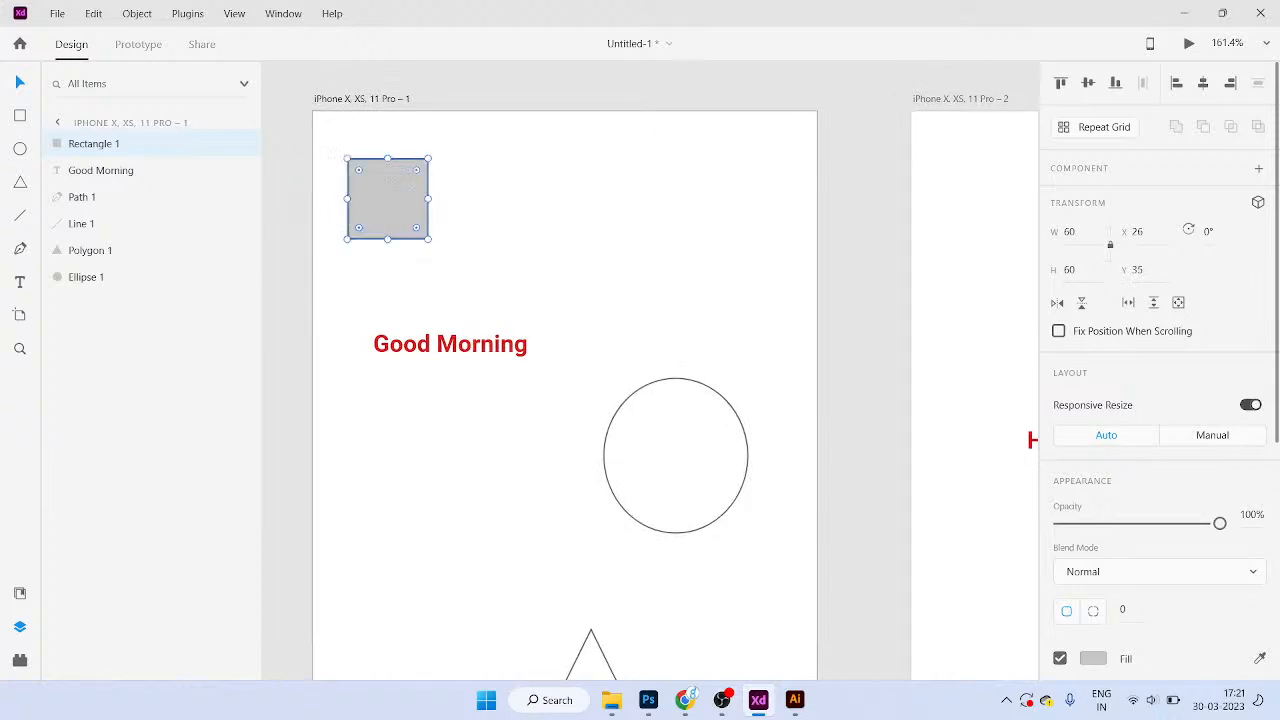
left_click_drag(388, 198, 487, 198)
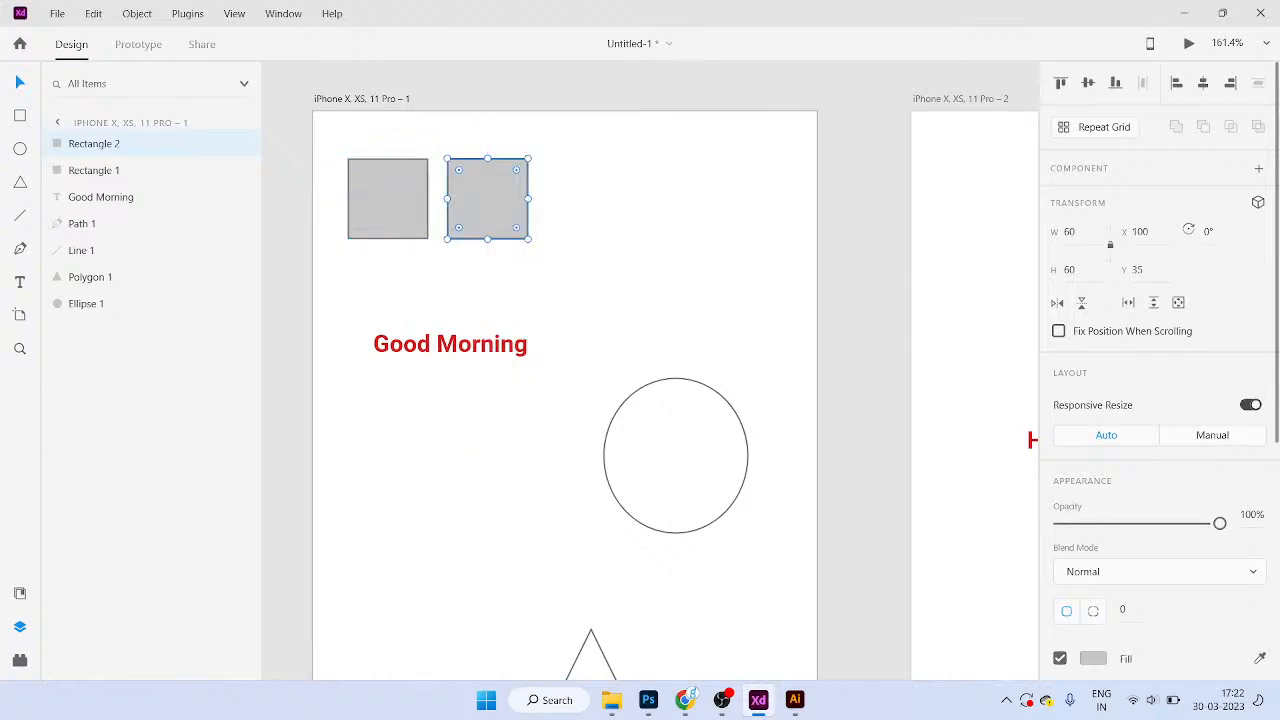
left_click_drag(487, 198, 587, 198)
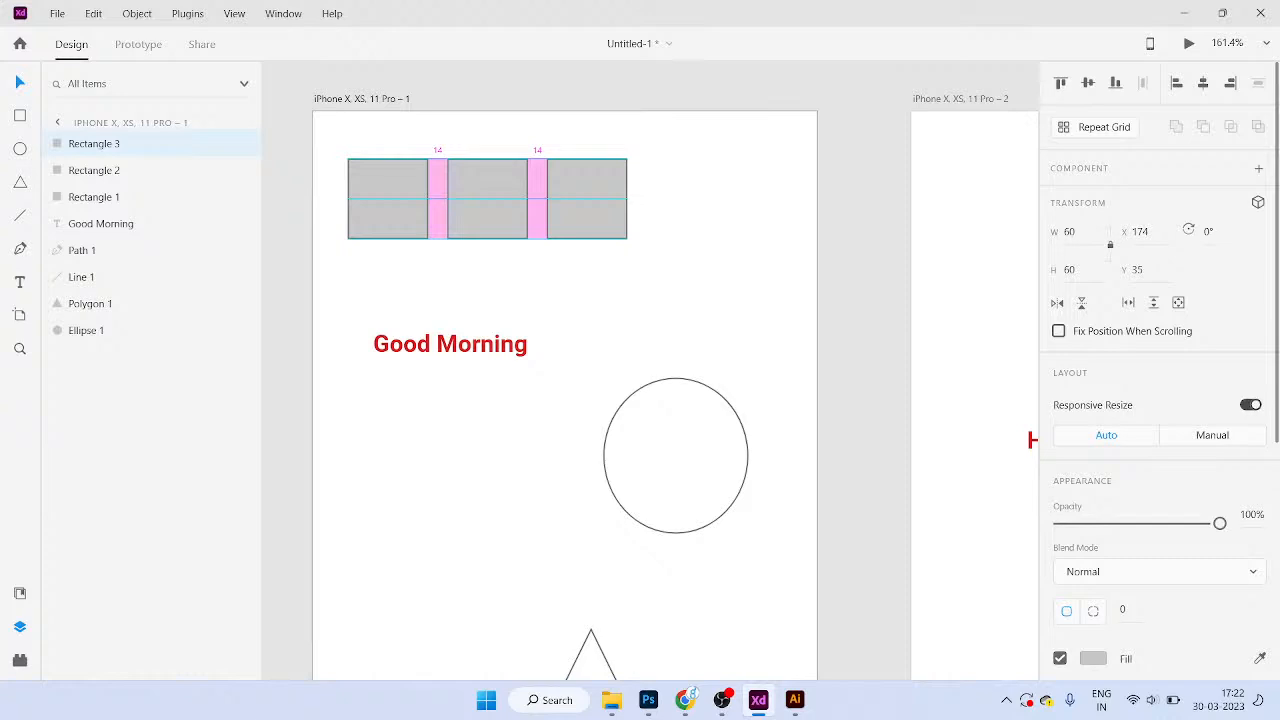
Step: Space the third square 14 from the second and check its distances to the artboard edges
left_click_drag(587, 199, 587, 199)
key("alt")
left_click(672, 270)
left_click(588, 200)
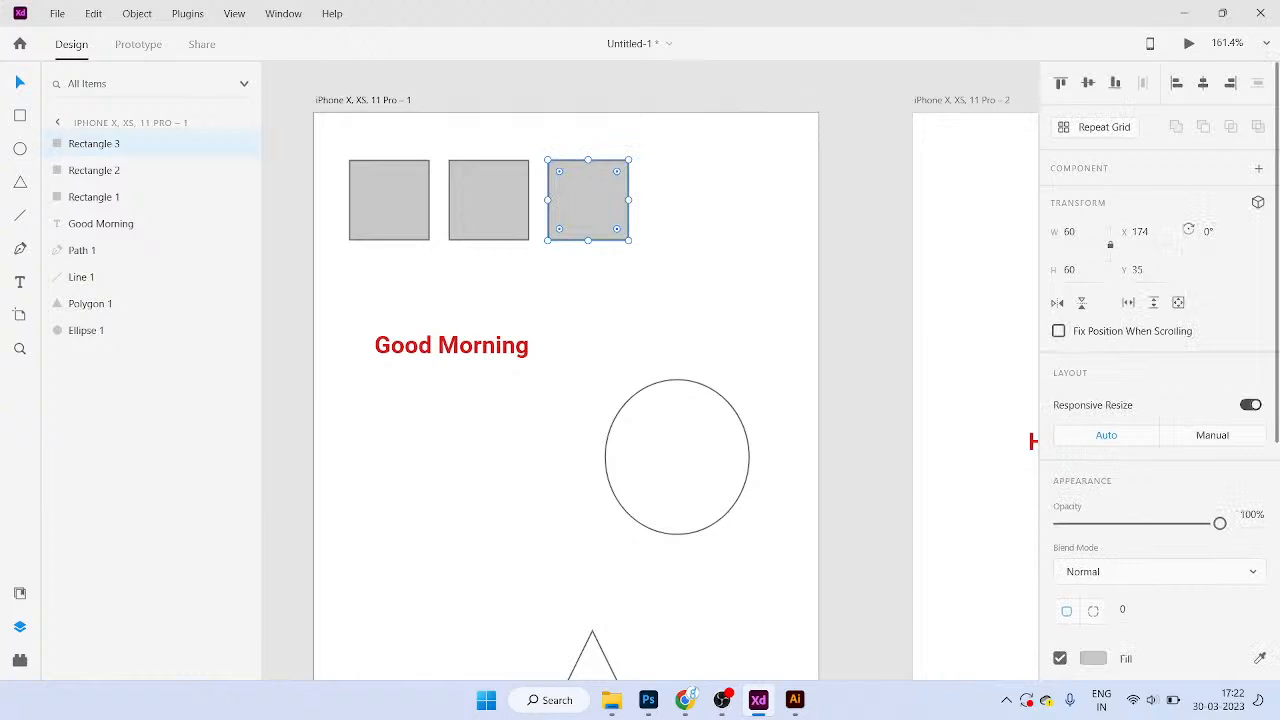
left_click(672, 270)
left_click(588, 200)
key("alt")
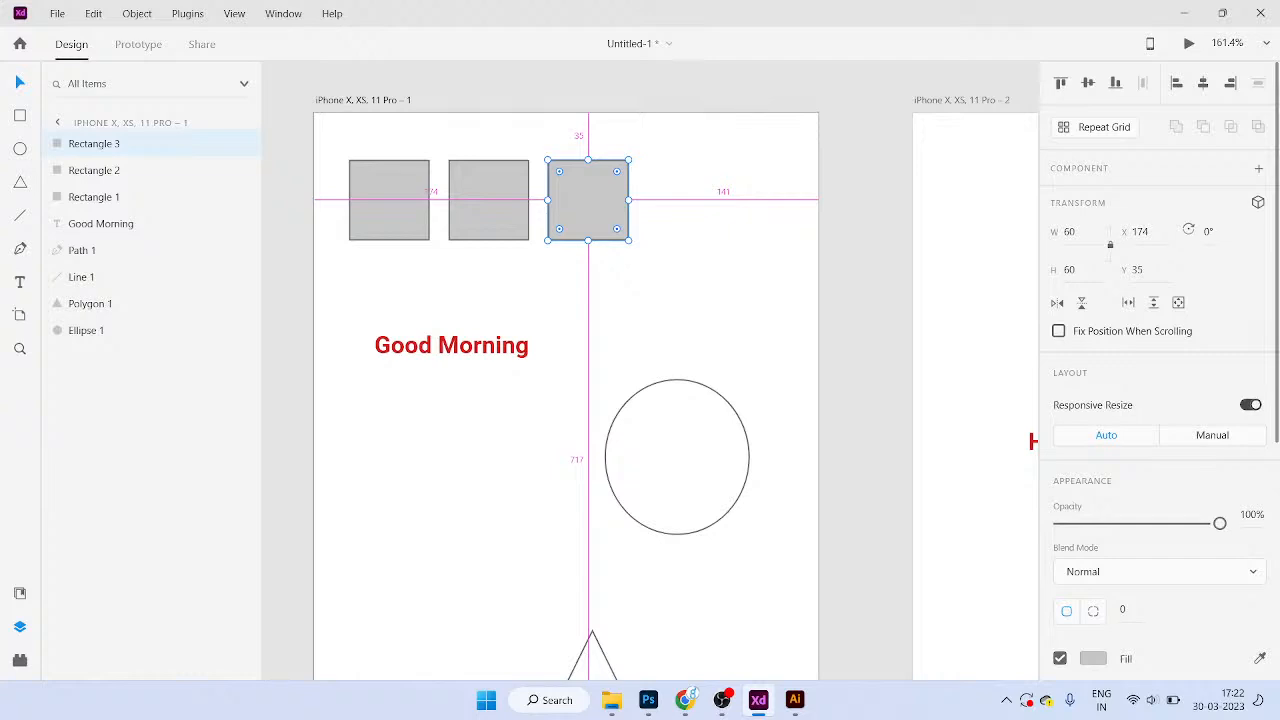
Step: Nudge the third square, then check the circle's and middle square's distances to the edges
left_click(640, 290)
left_click(588, 200)
left_click_drag(588, 200, 594, 196)
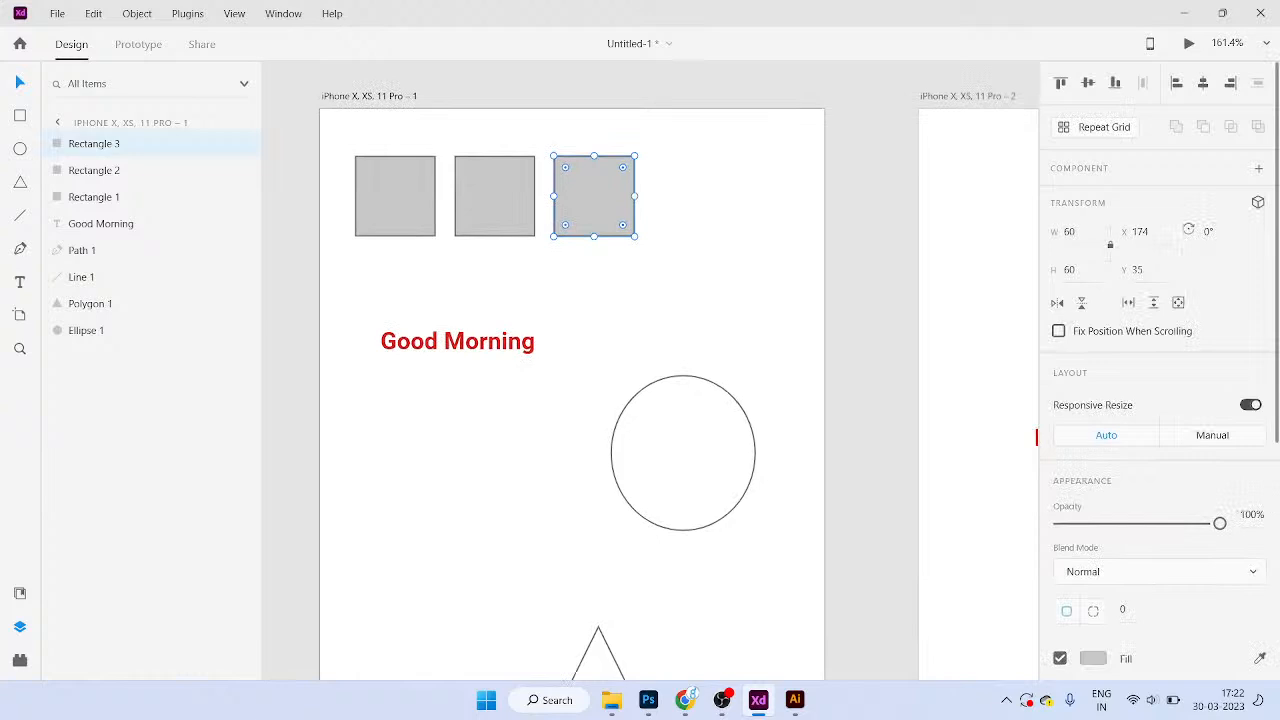
left_click(684, 450)
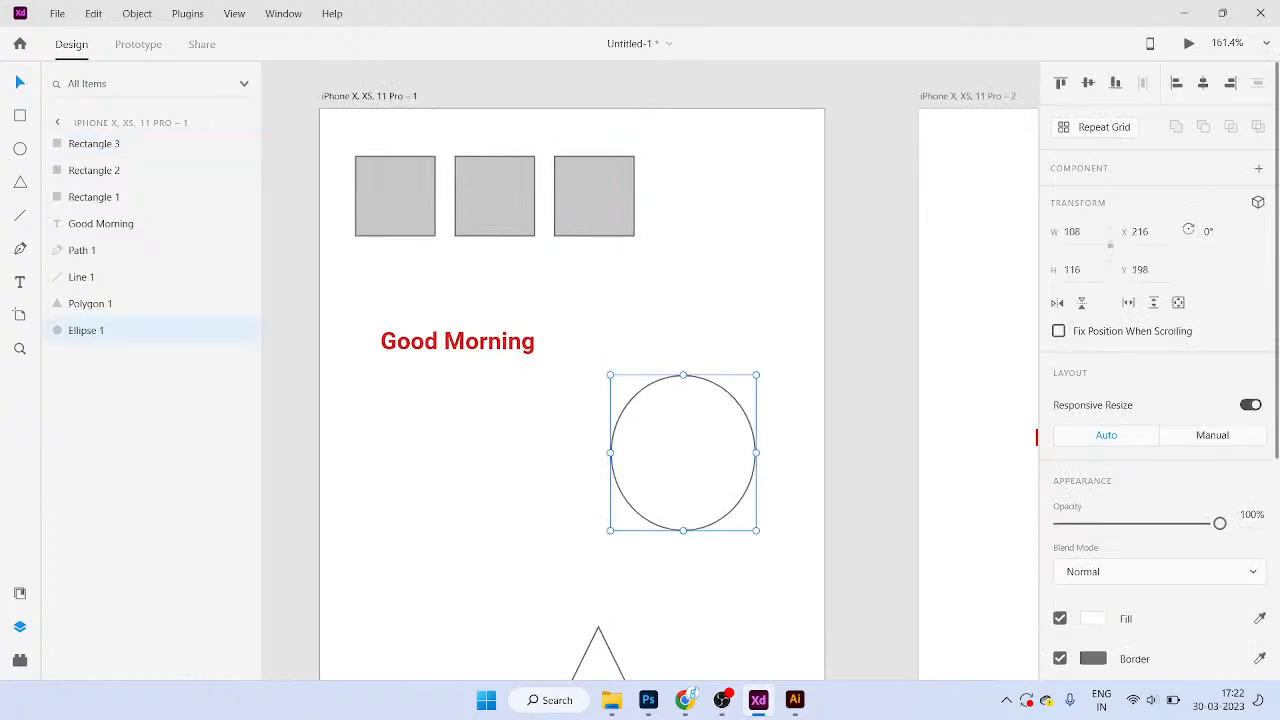
scroll(684, 450, "down", 2)
key("alt")
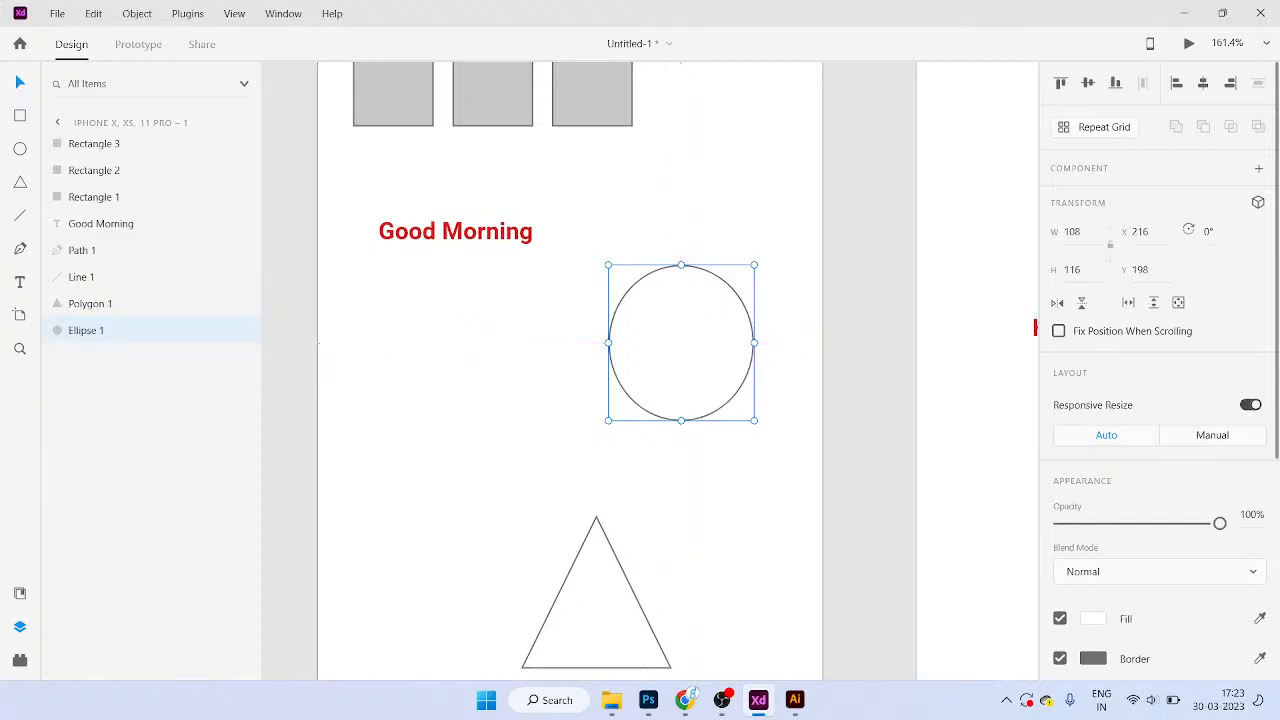
scroll(453, 246, "up", 3)
left_click(453, 246)
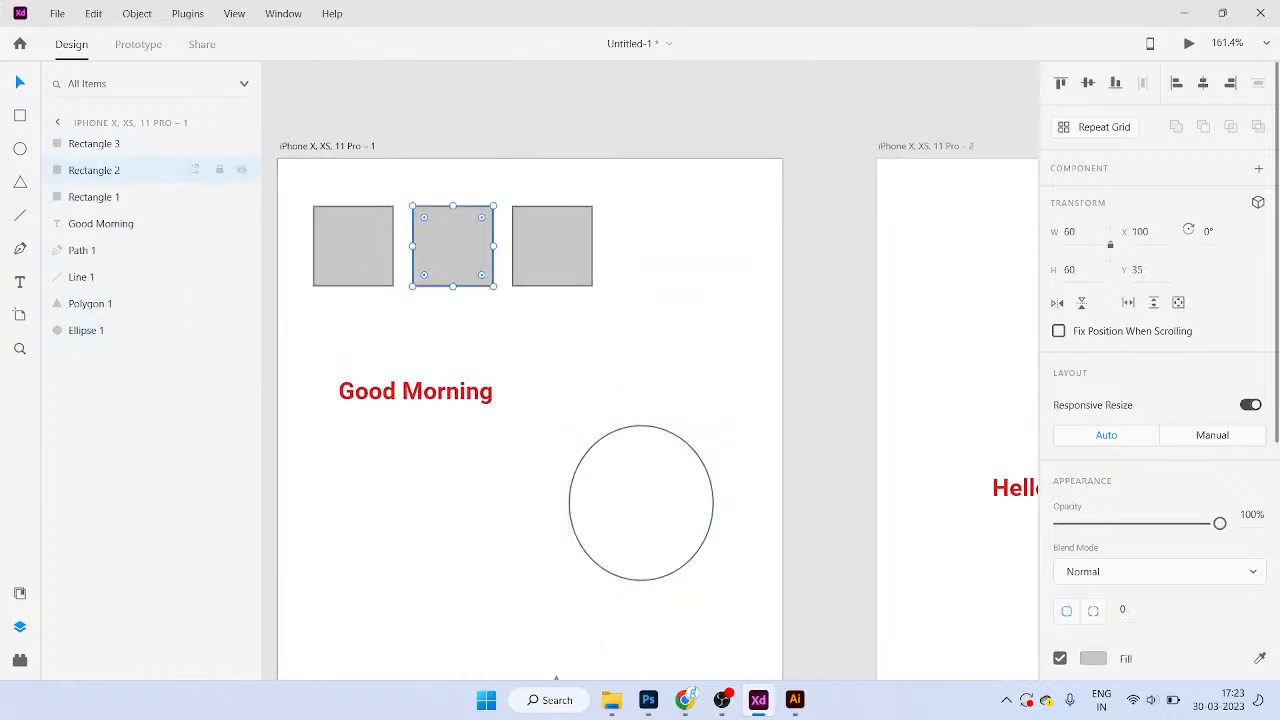
Step: Fit all three iPhone artboards in view and show the Document Assets
scroll(530, 418, "down", 2)
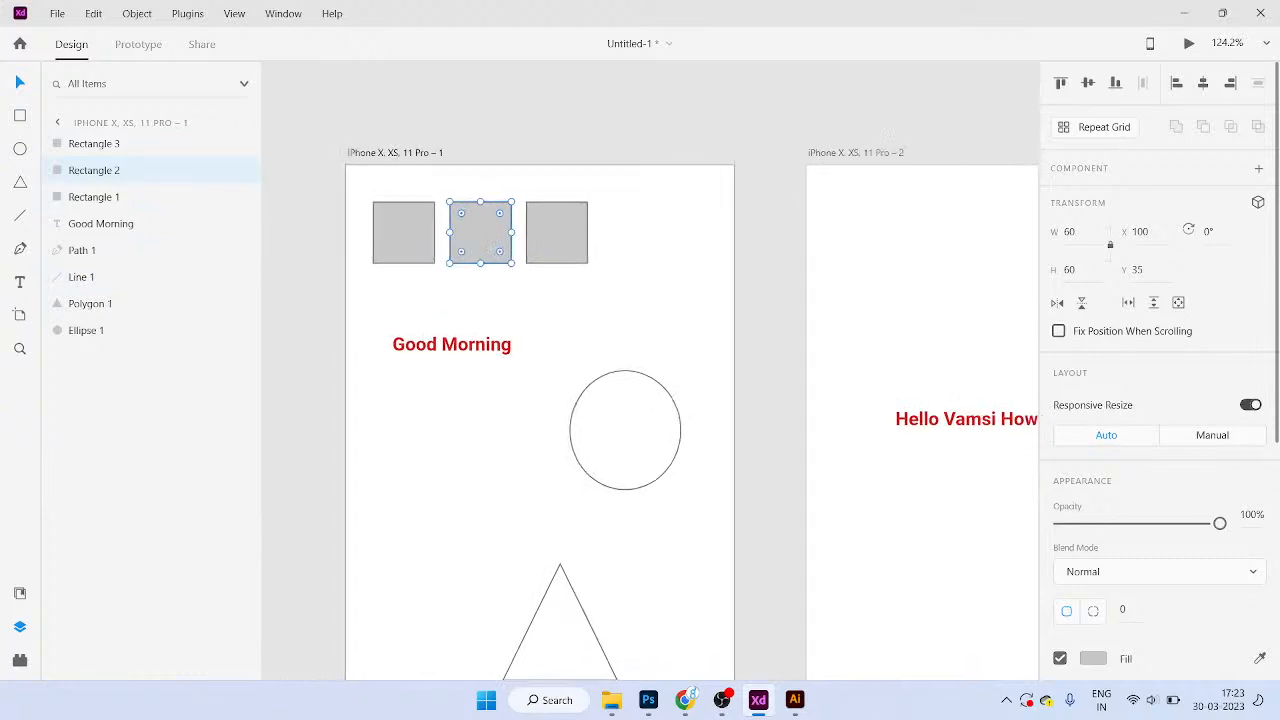
scroll(547, 370, "down", 3)
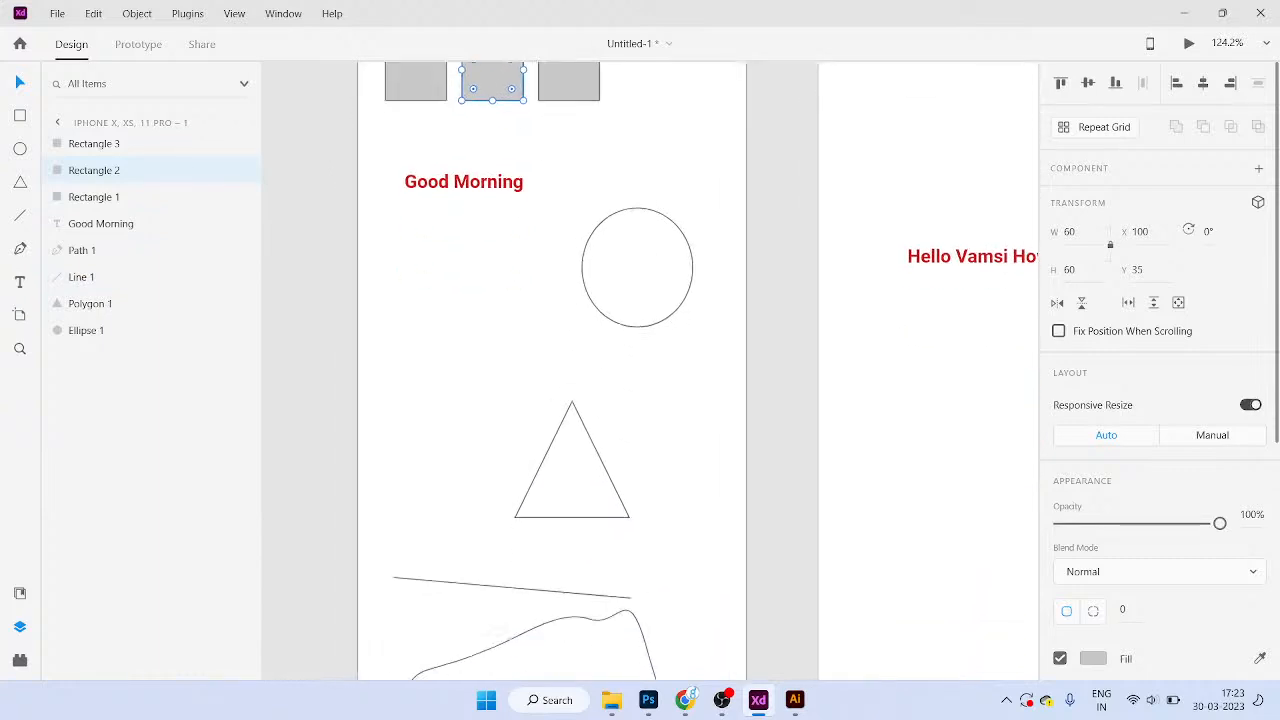
key("ctrl+0")
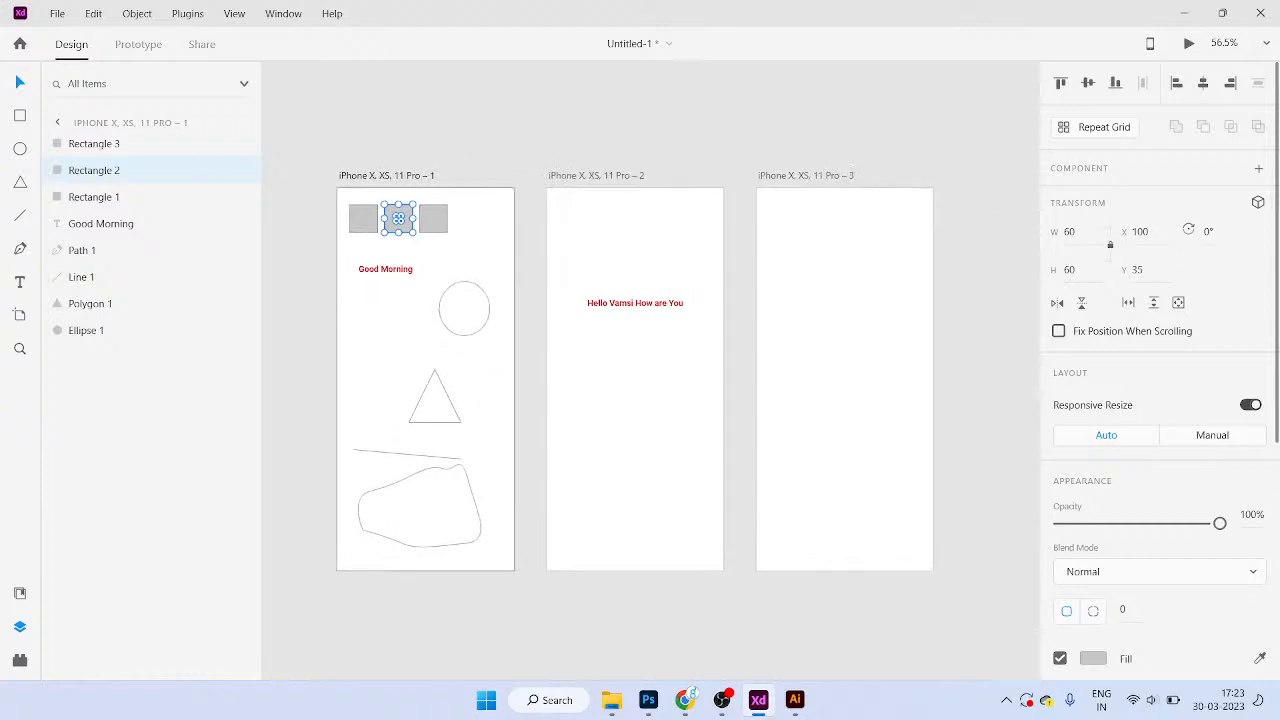
key("ctrl+shift+y")
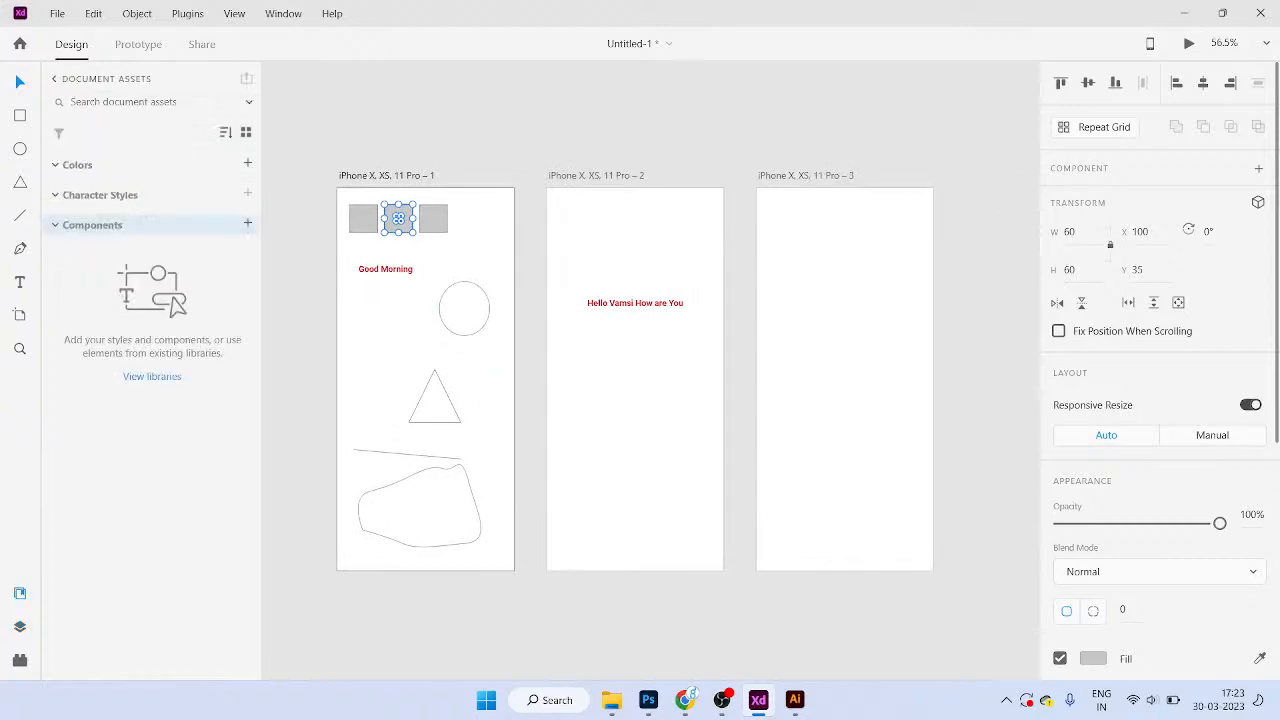
Step: Delete the second and third artboards, keeping only the first iPhone artboard
key("ctrl+y")
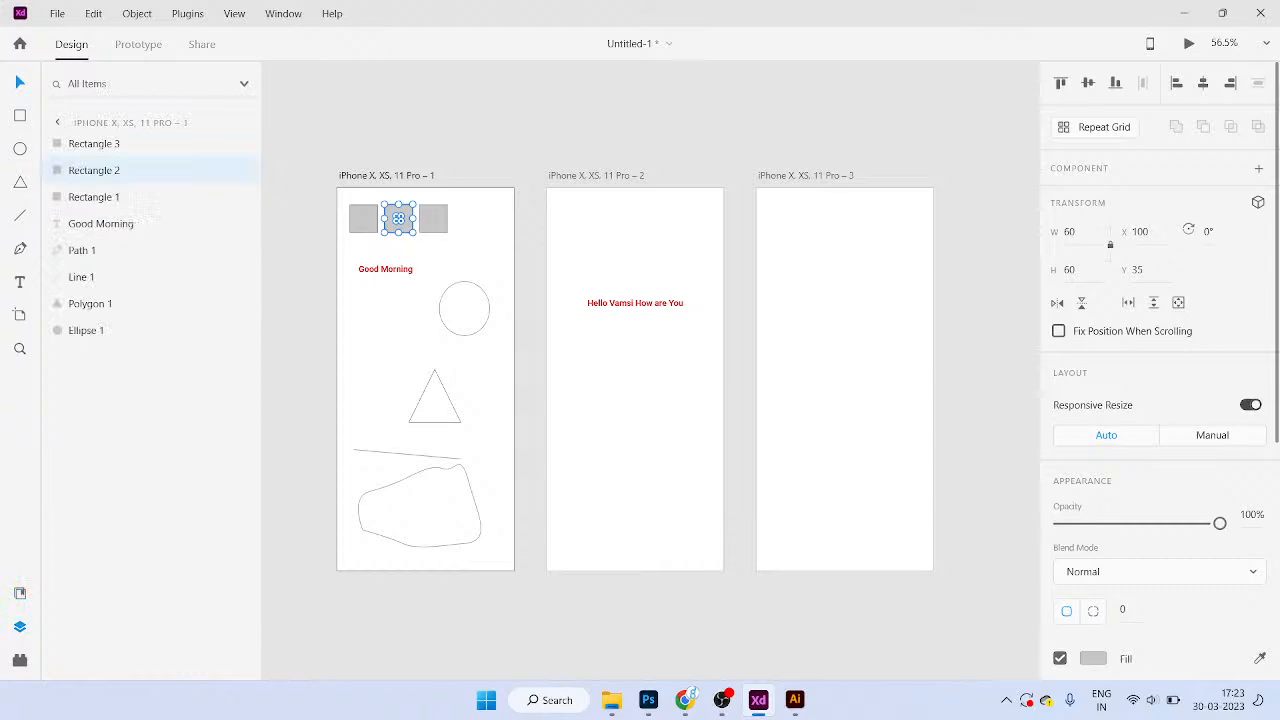
key("ctrl+alt+p")
key("ctrl+shift+y")
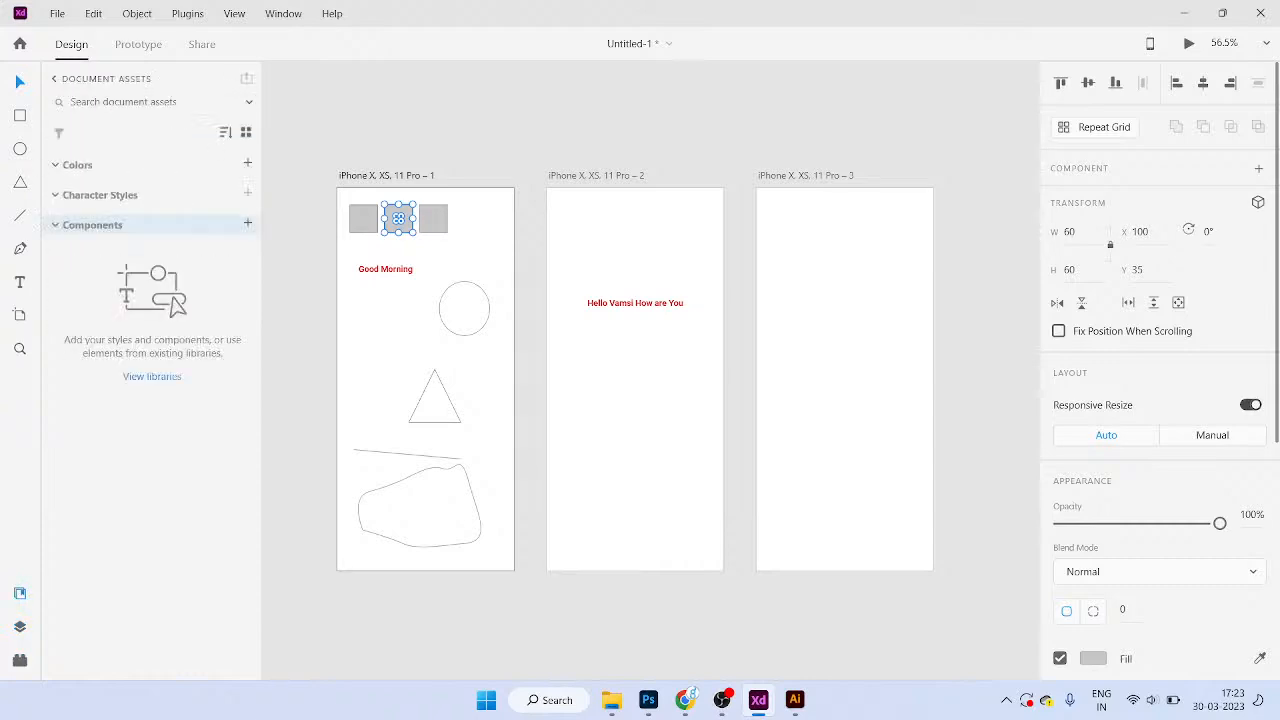
key("alt")
left_click(596, 176)
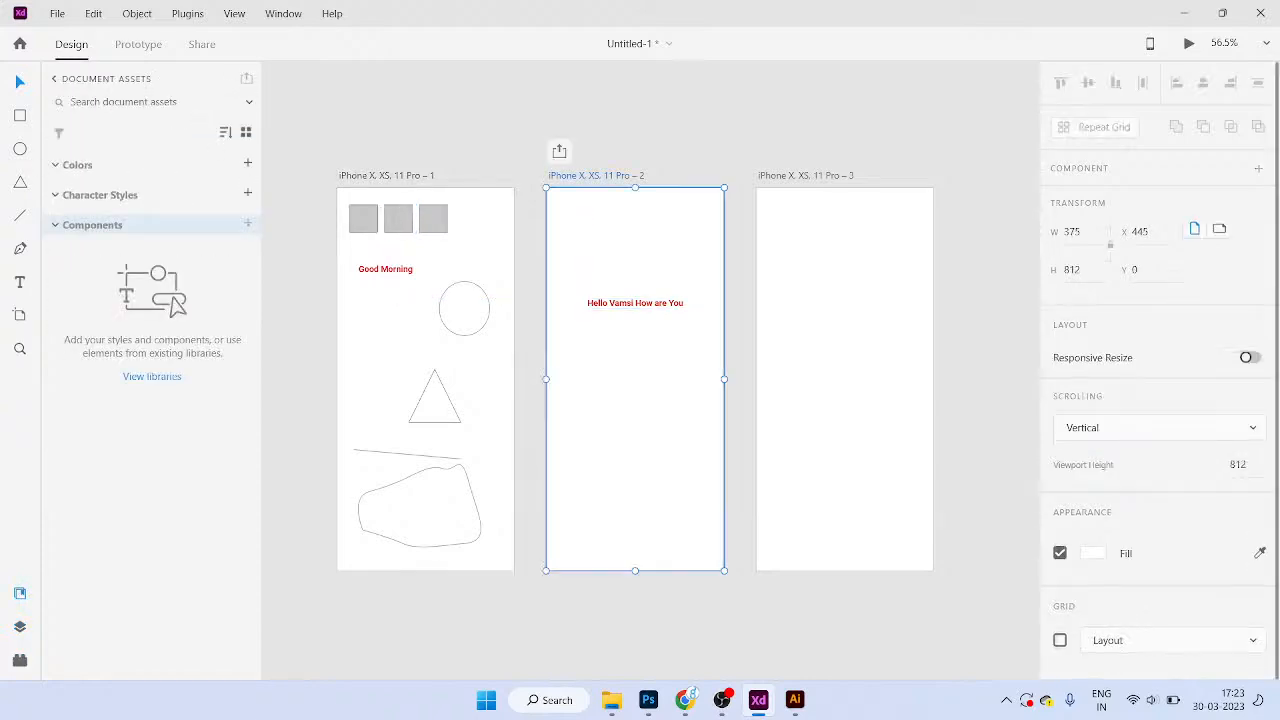
key("Delete")
left_click(805, 176)
key("Delete")
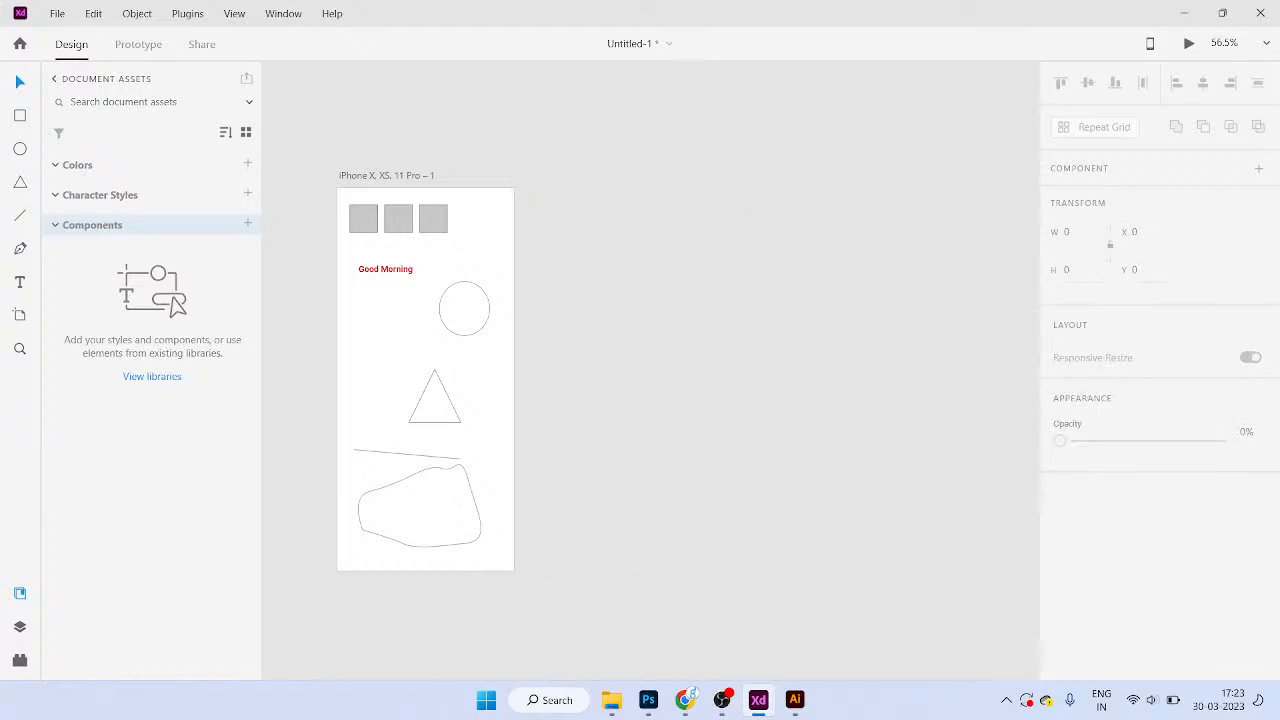
left_click(387, 176)
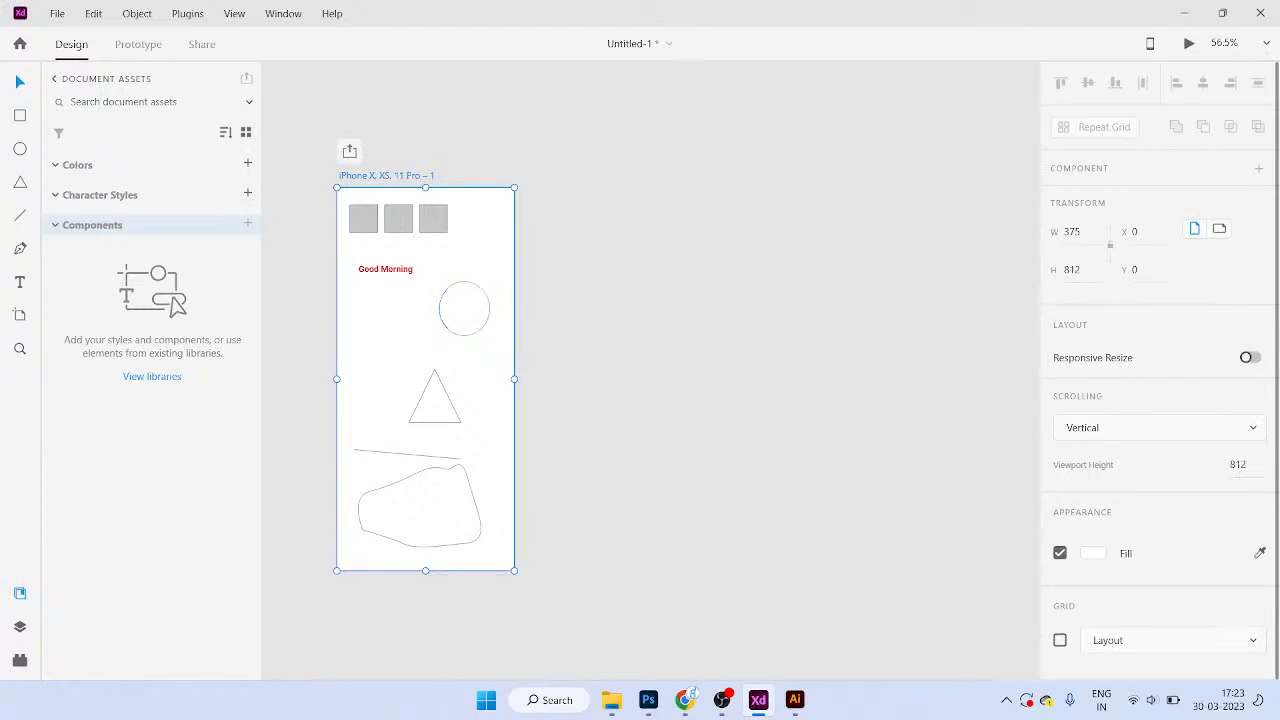
Step: Add a blank iPhone X, XS, 11 Pro artboard, then undo it
key("a")
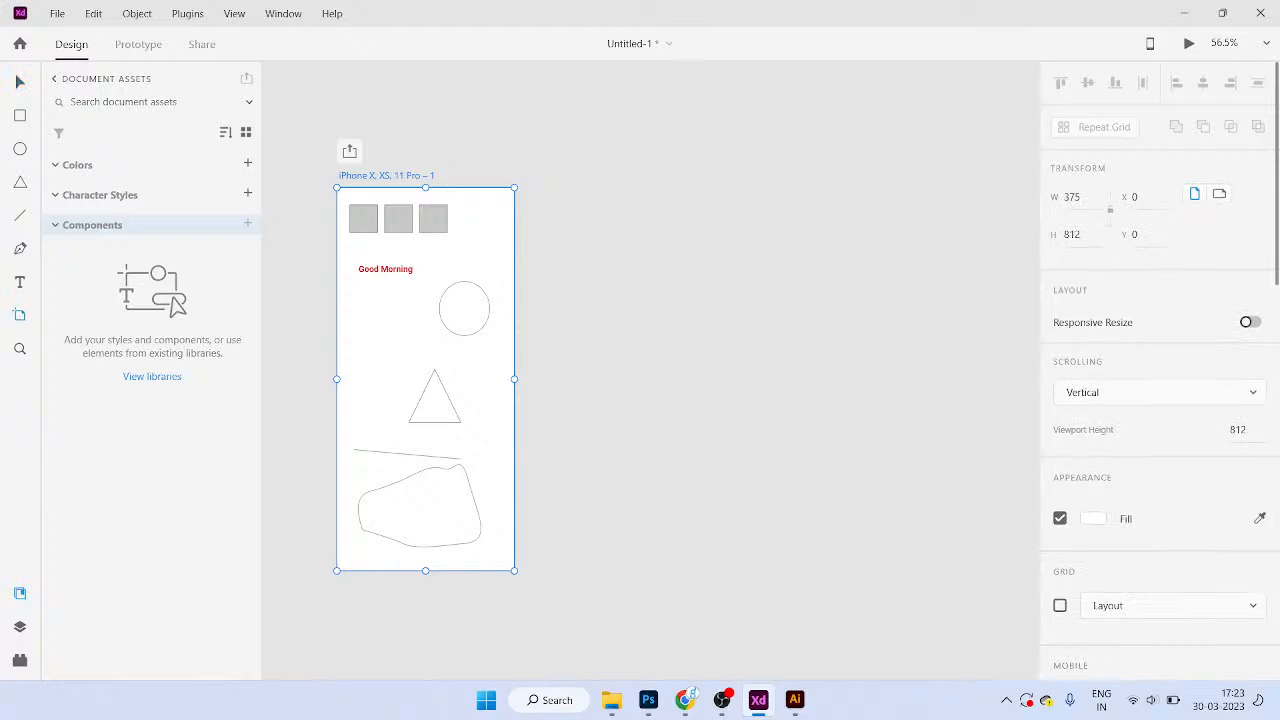
left_click(425, 122)
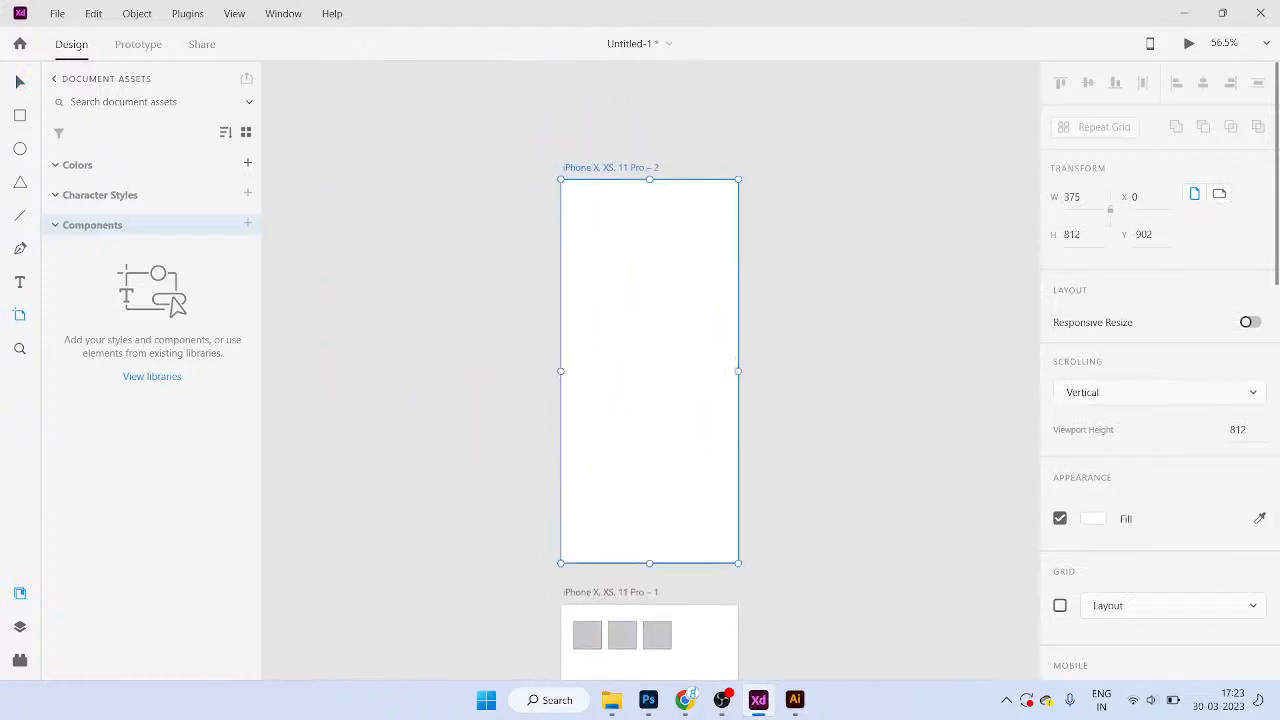
scroll(650, 371, "down", 1)
key("ctrl+z")
Step: Hide Adobe XD to show the Windows desktop
scroll(650, 371, "down", 3)
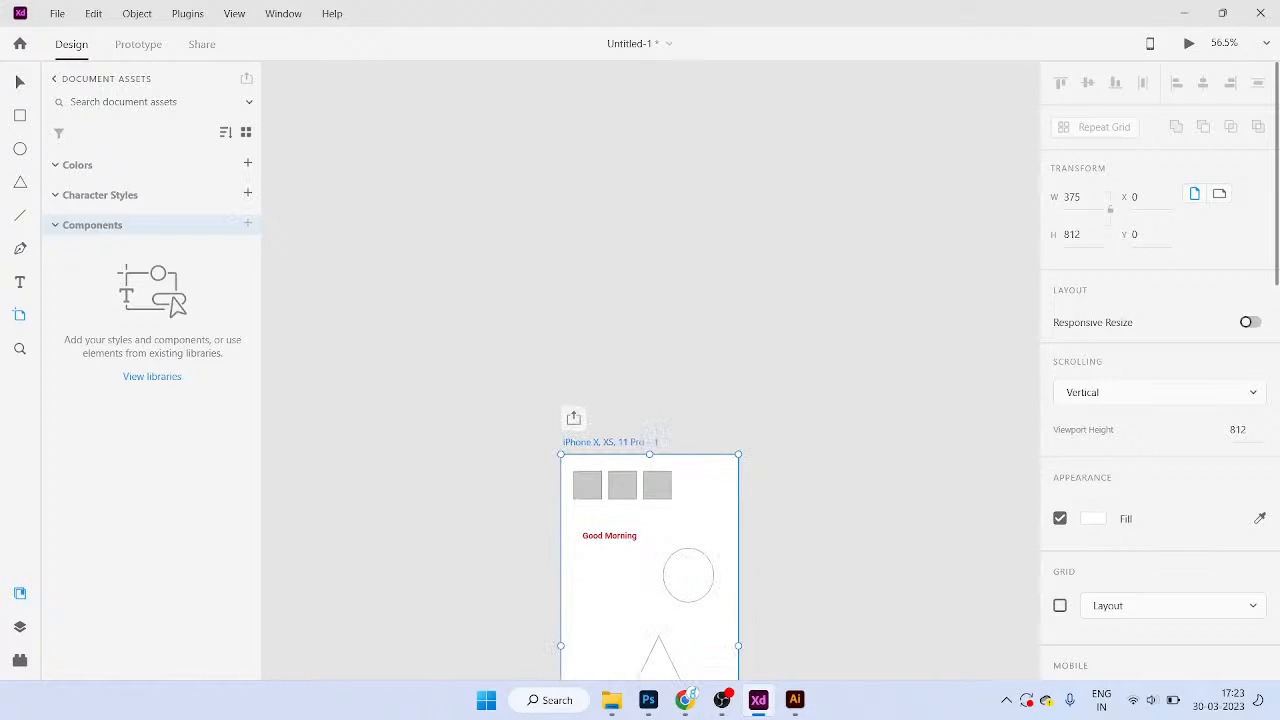
scroll(1110, 486, "down", 5)
scroll(1110, 488, "down", 3)
scroll(1110, 488, "up", 4)
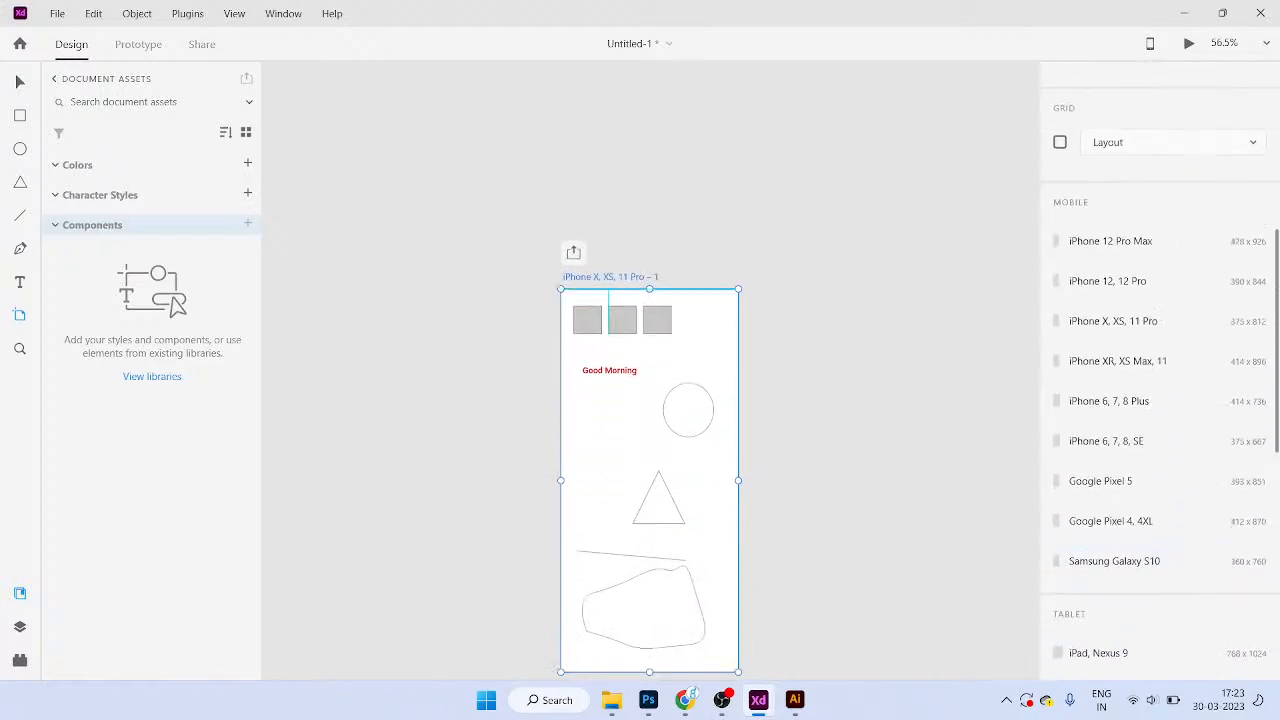
scroll(889, 337, "down", 1)
scroll(889, 337, "up", 1)
scroll(889, 337, "up", 2)
scroll(889, 337, "down", 1)
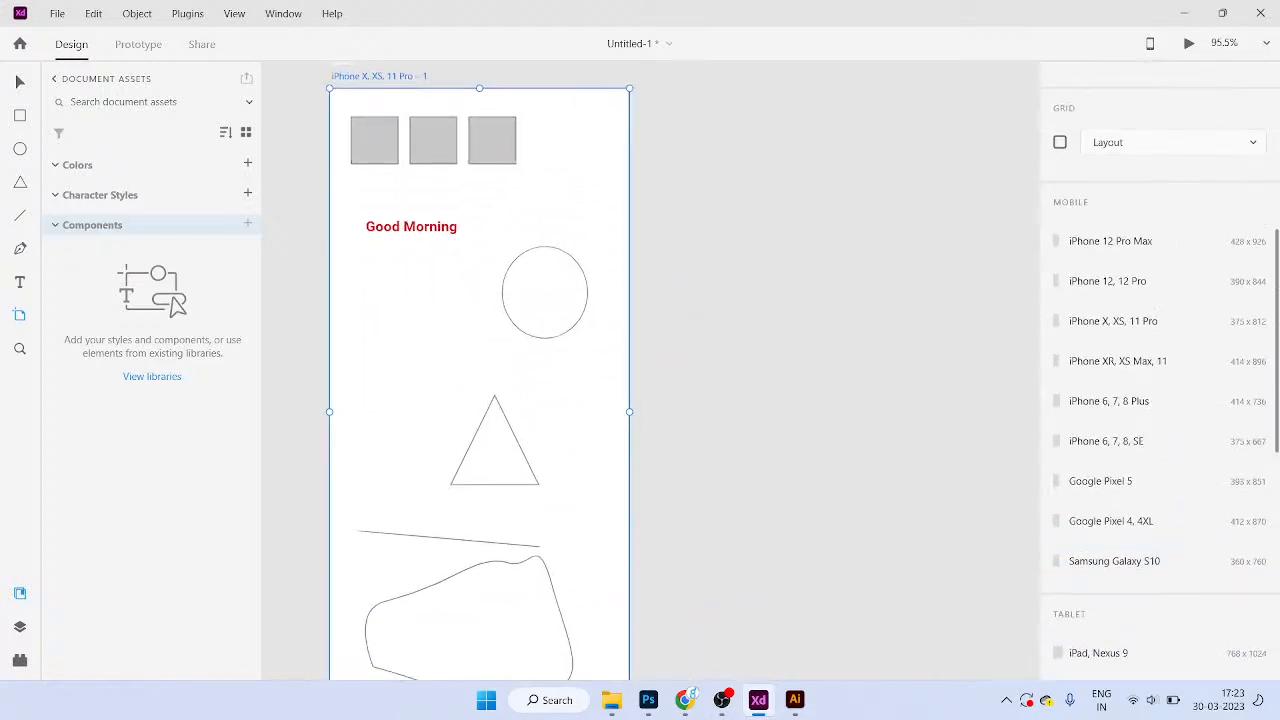
scroll(672, 292, "down", 2)
scroll(672, 292, "right", 1)
scroll(1110, 357, "up", 5)
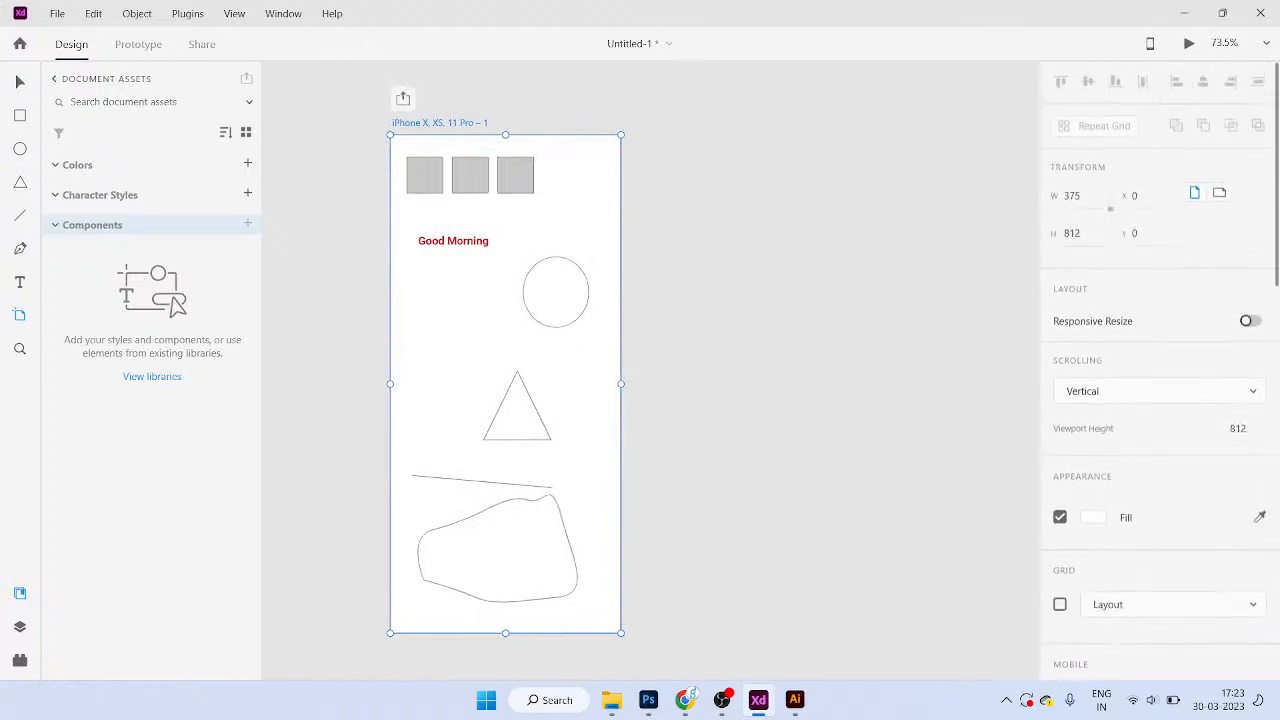
key("super+d")
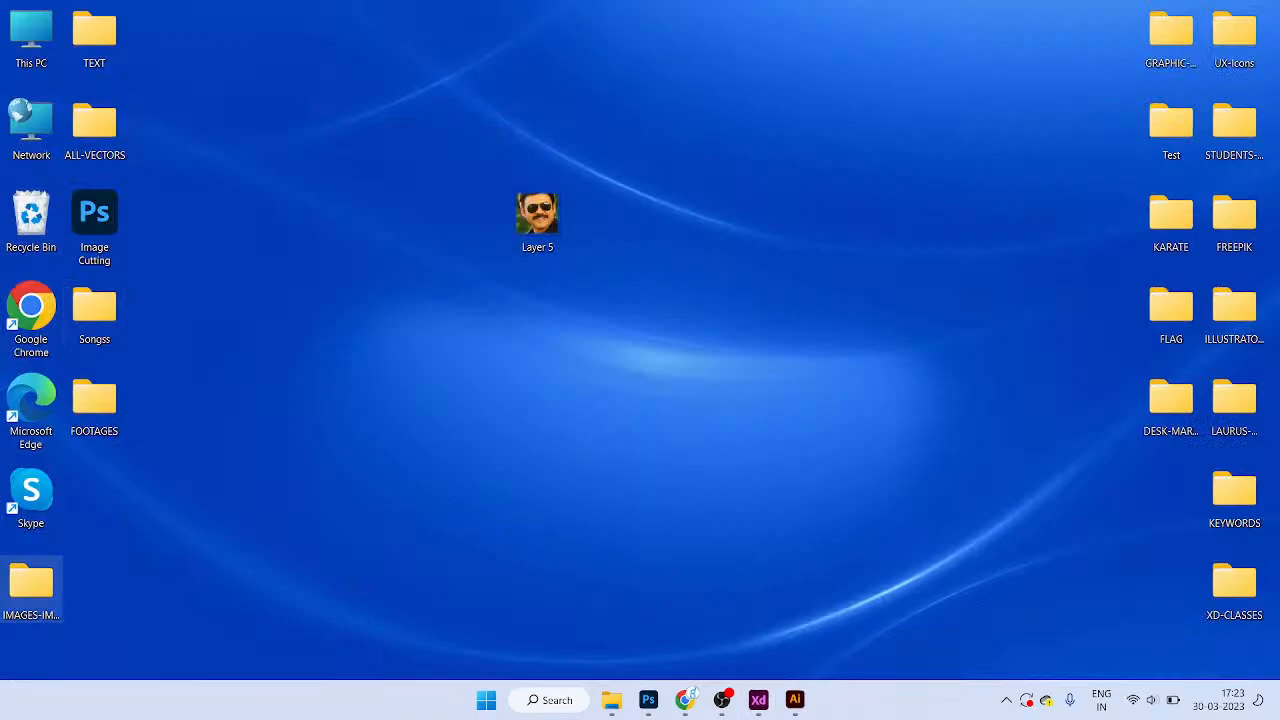
Step: Open the Adobe XD notes file from the TEXT folder in maximized Notepad, skim it, and return to XD
double_click(94, 38)
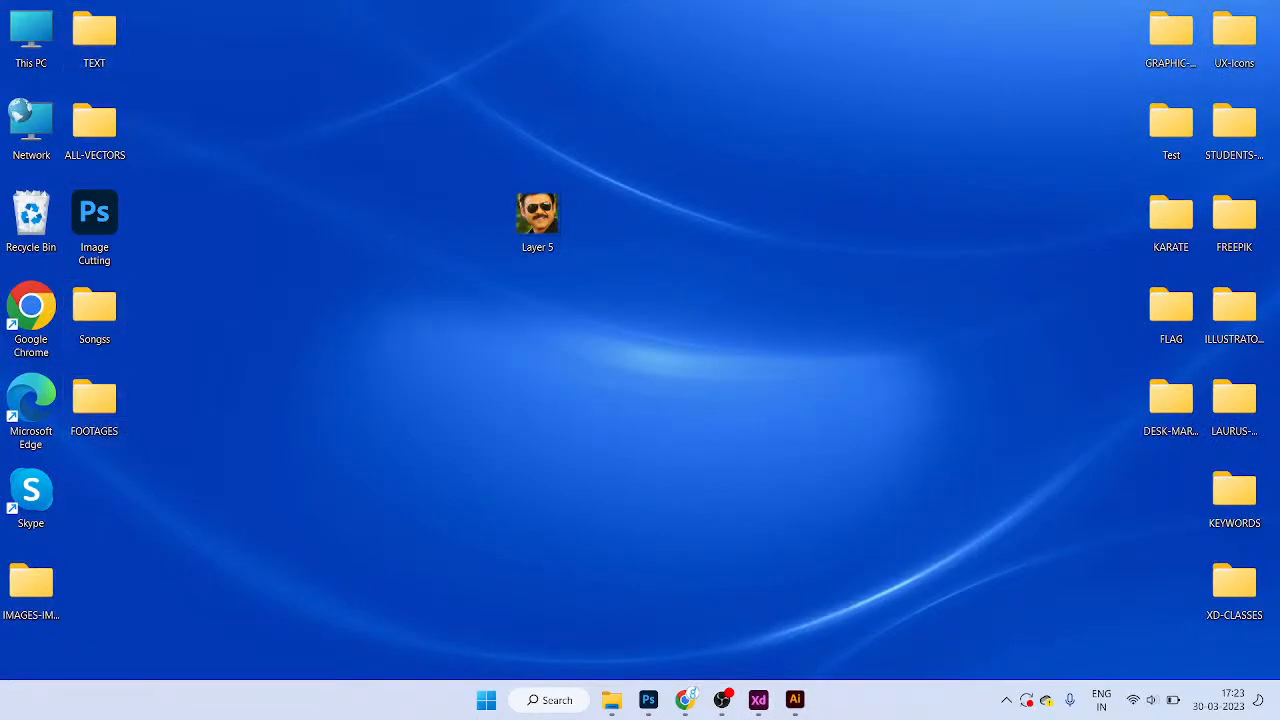
left_click(758, 290)
double_click(664, 290)
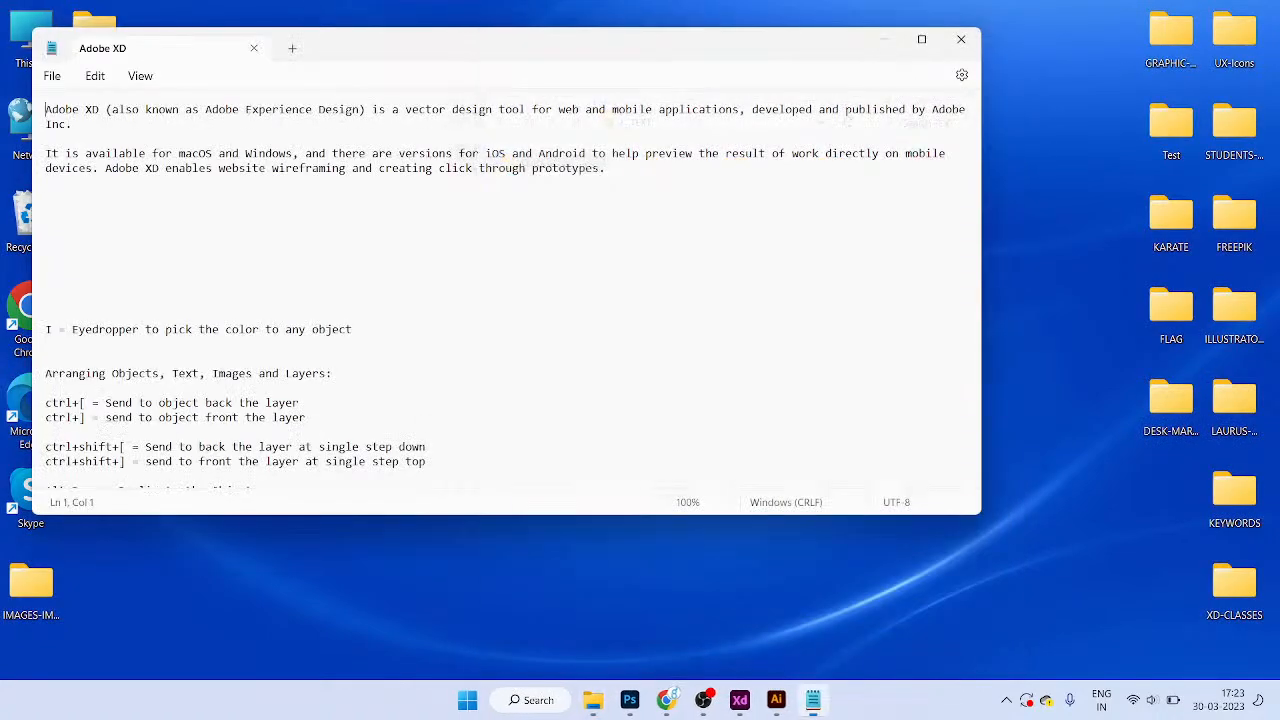
left_click(921, 39)
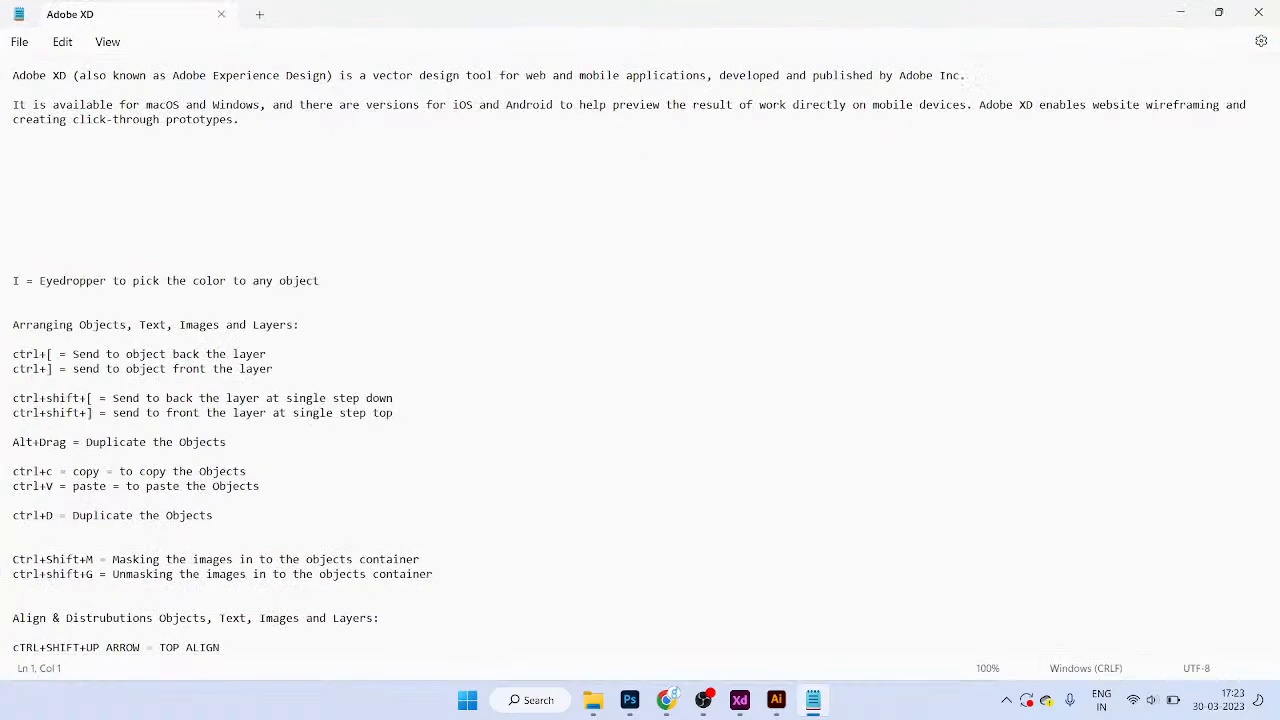
scroll(640, 360, "down", 2)
scroll(640, 360, "up", 2)
scroll(640, 360, "up", 2)
left_click(740, 700)
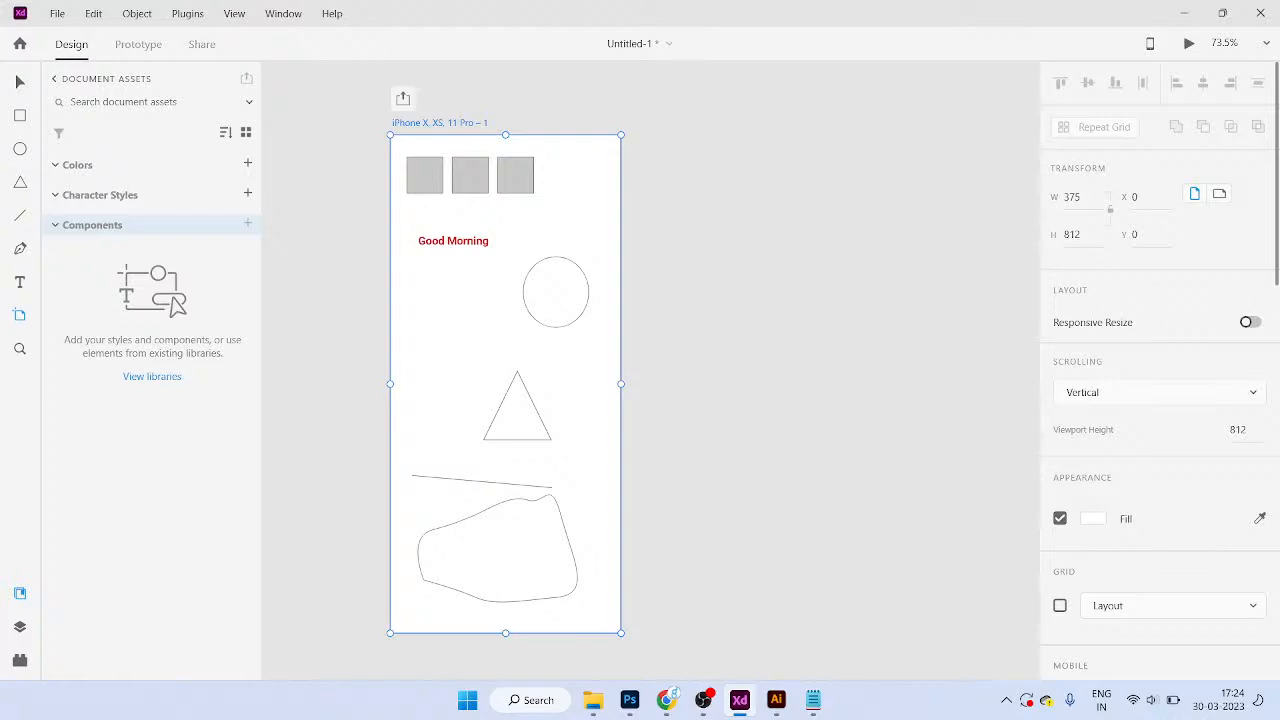
Step: Add a blank 768 × 1024 iPad, Nexus 9 artboard beside the iPhone artboard
scroll(1100, 400, "down", 10)
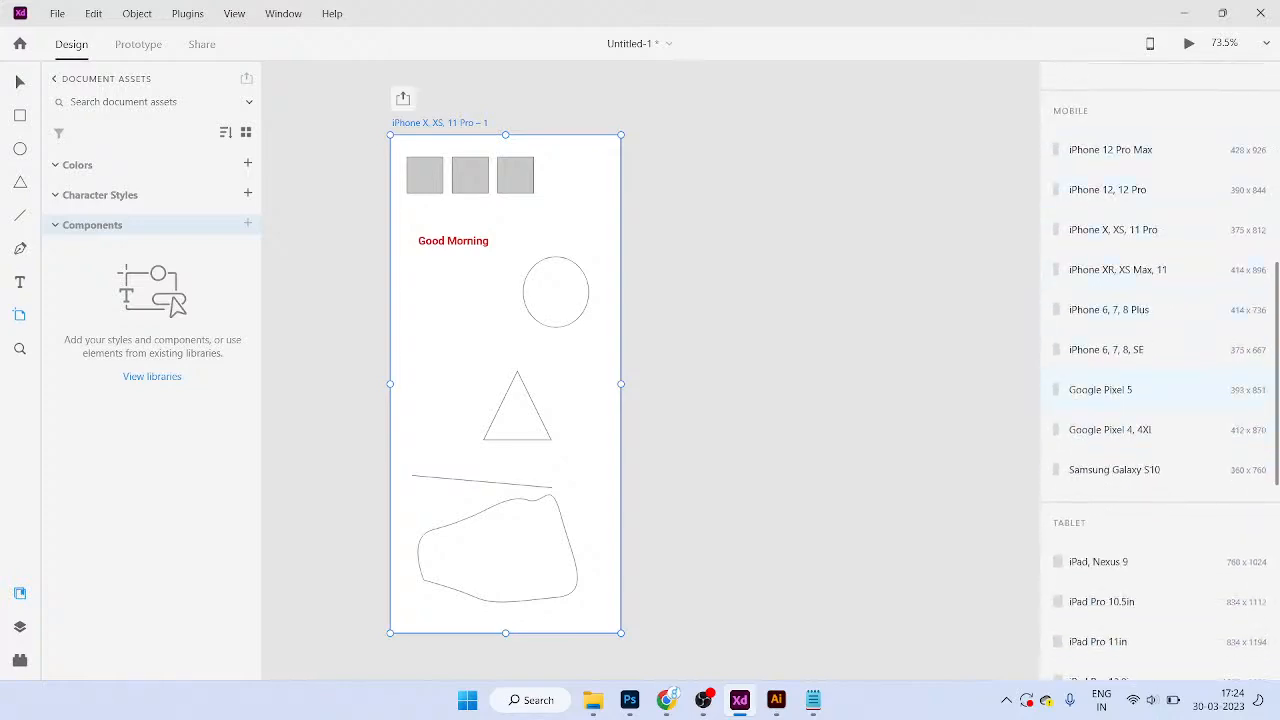
scroll(1160, 389, "down", 5)
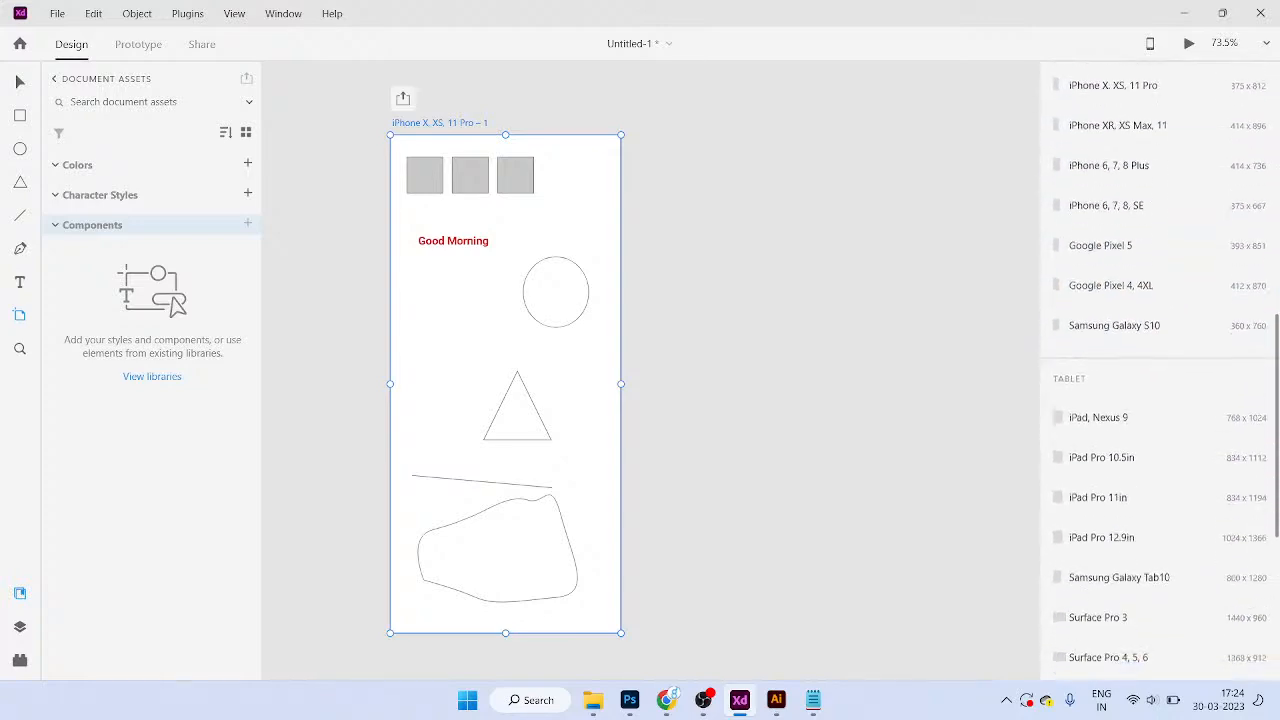
scroll(1160, 370, "down", 5)
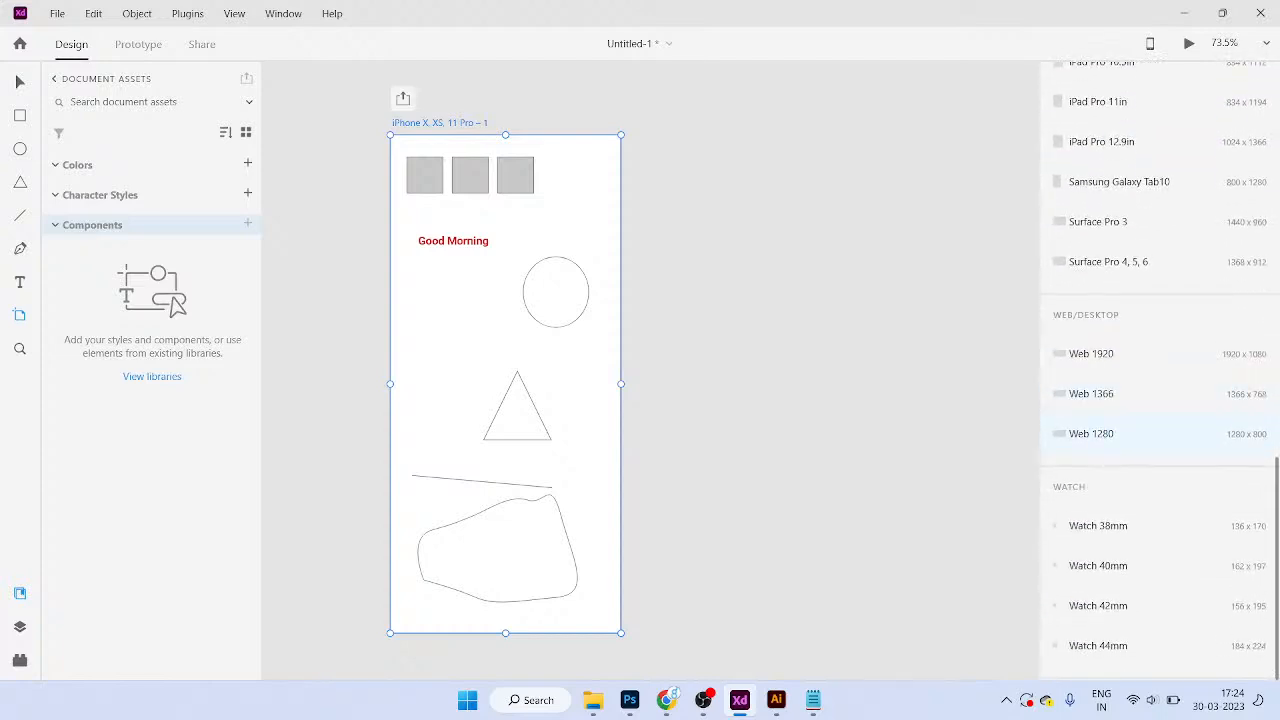
scroll(715, 395, "down", 2)
left_click_drag(721, 400, 597, 384)
scroll(591, 310, "up", 1)
key("v")
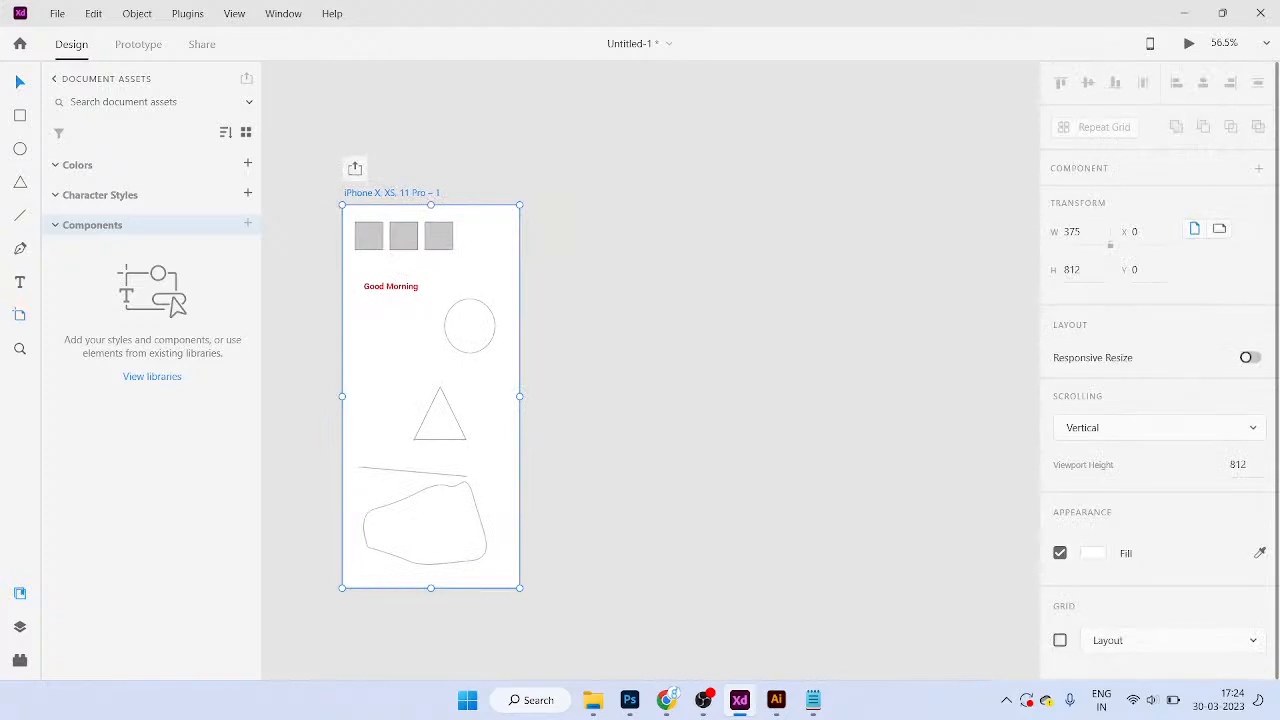
scroll(1160, 480, "down", 1)
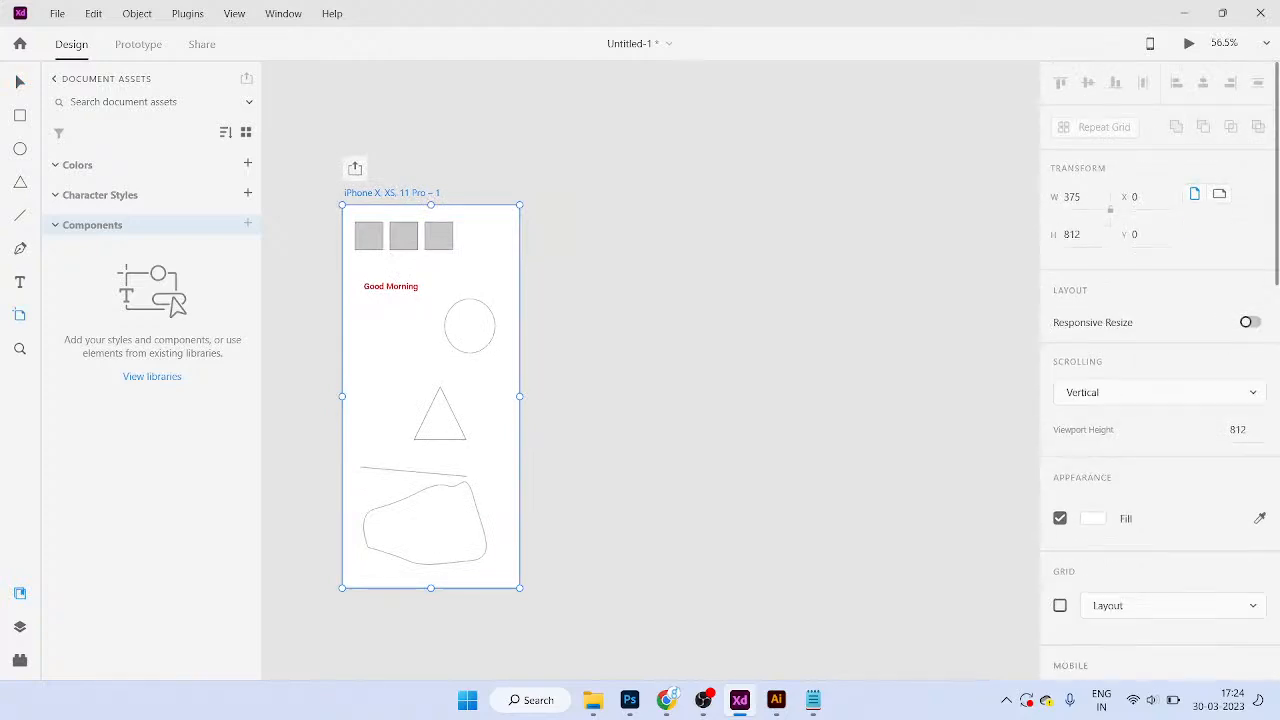
scroll(1160, 380, "down", 5)
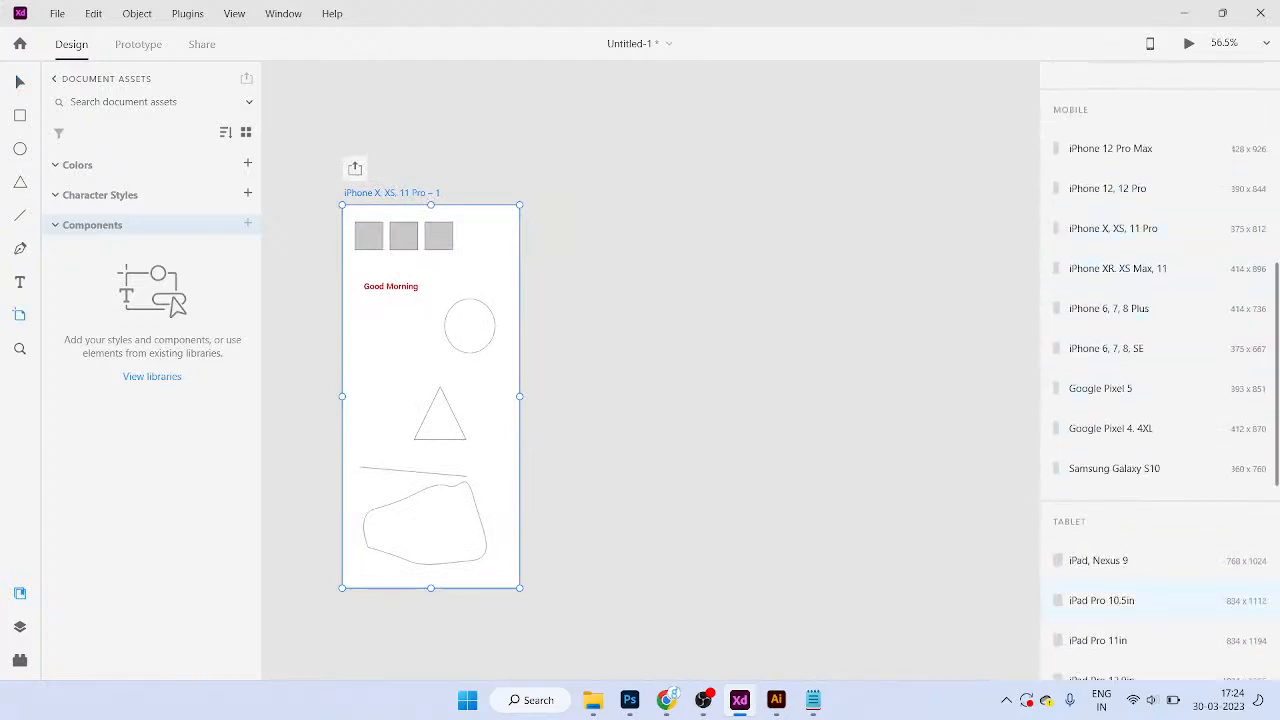
scroll(1160, 500, "down", 2)
left_click(1098, 375)
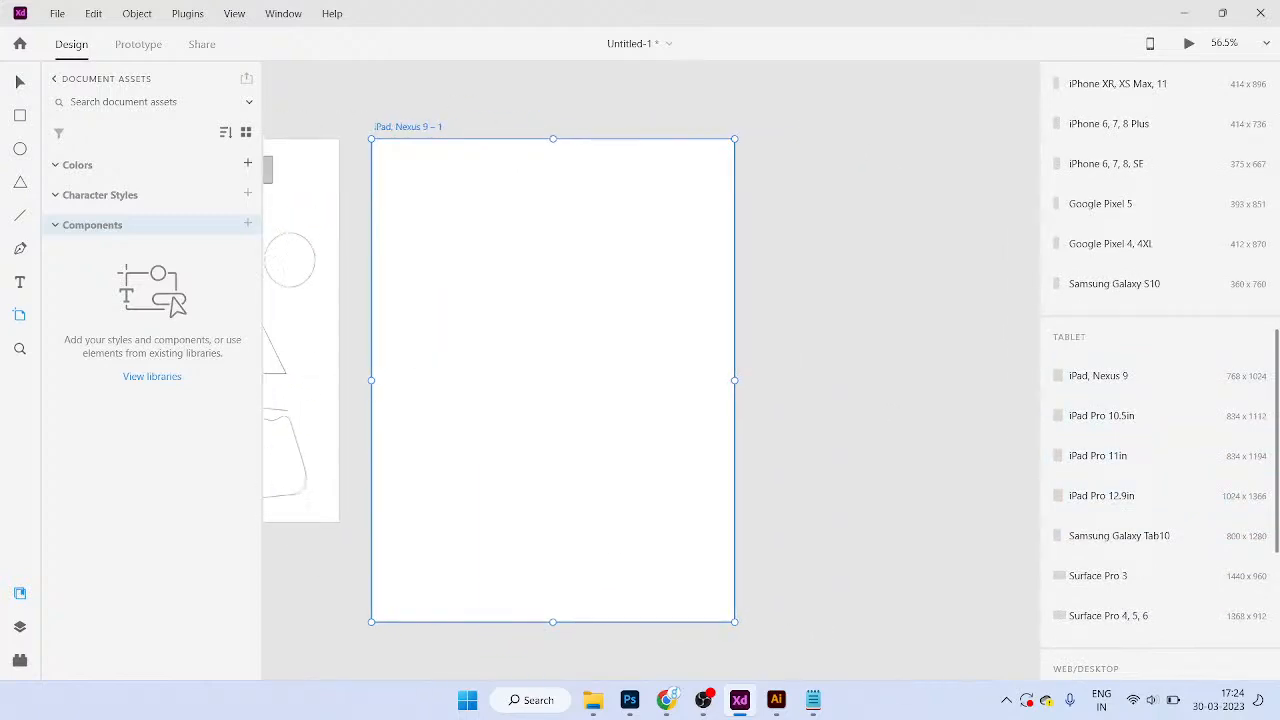
Step: Add Web 1920 and watch-sized artboards, then fit all artboards in view
scroll(1160, 560, "down", 3)
left_click(1091, 430)
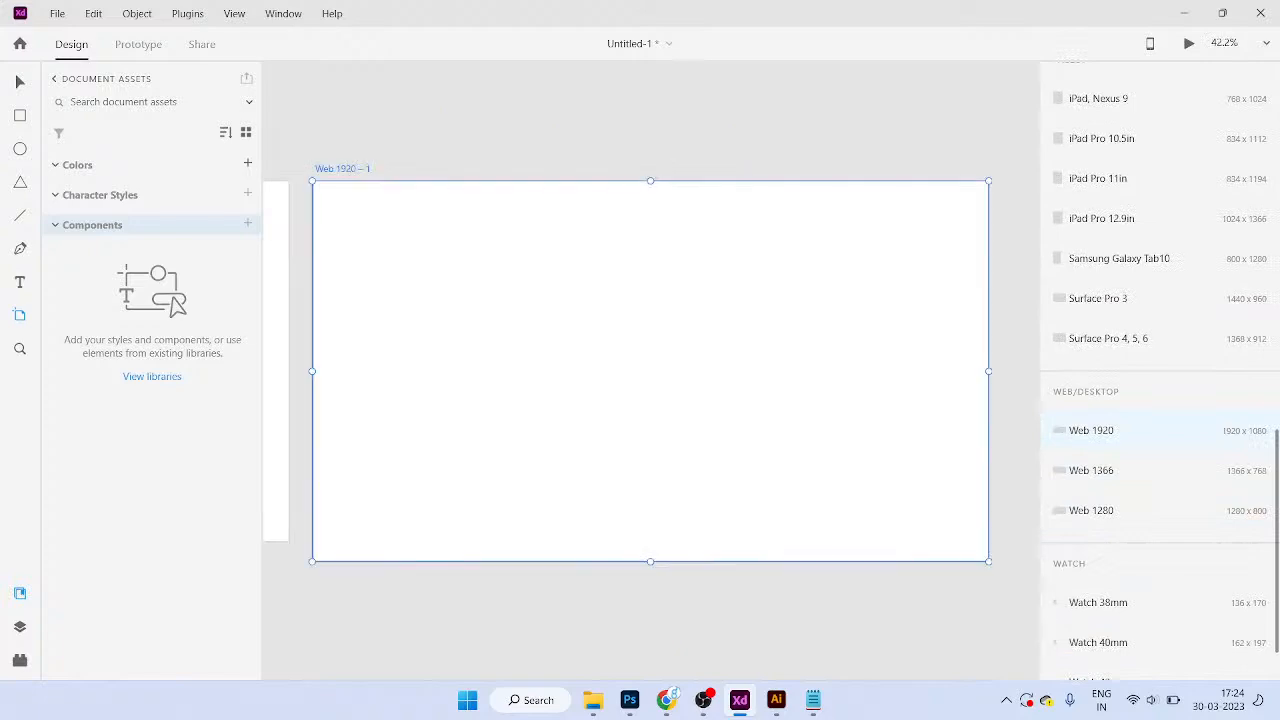
scroll(1160, 470, "down", 1)
left_click(1098, 525)
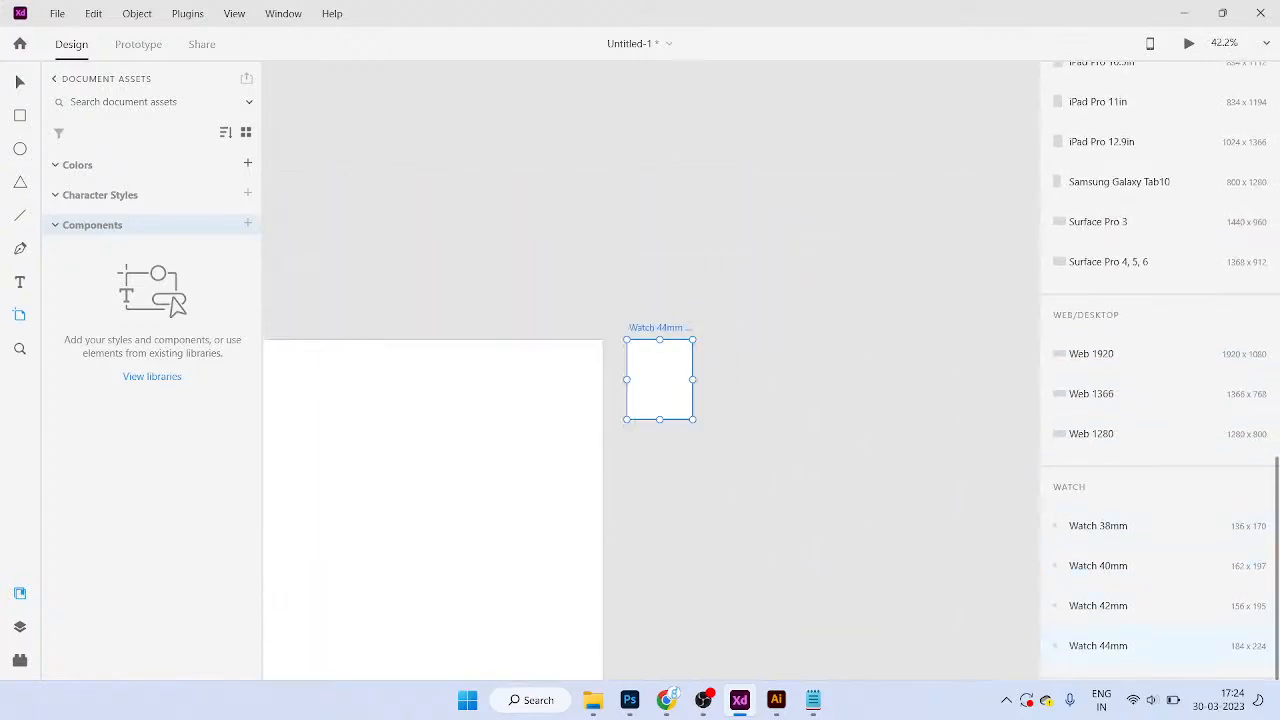
key("ctrl+0")
Step: Add four more Watch 44mm artboards
scroll(652, 356, "down", 1)
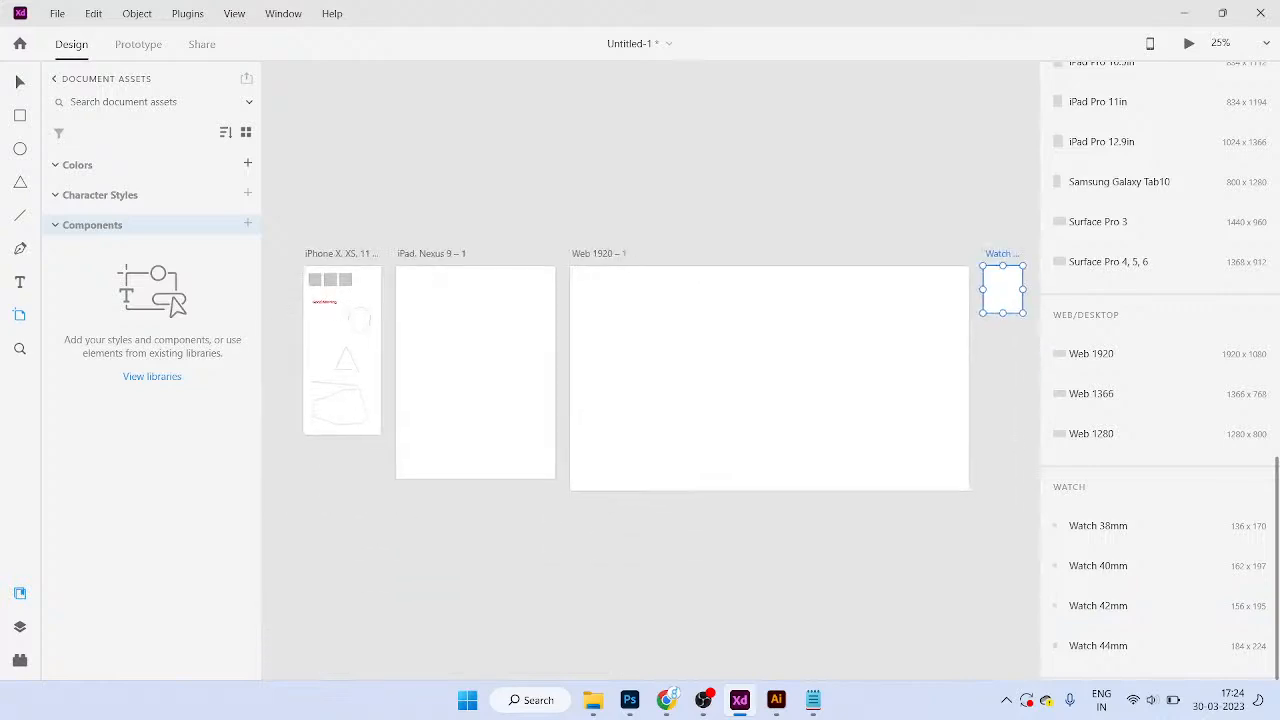
scroll(652, 356, "up", 2)
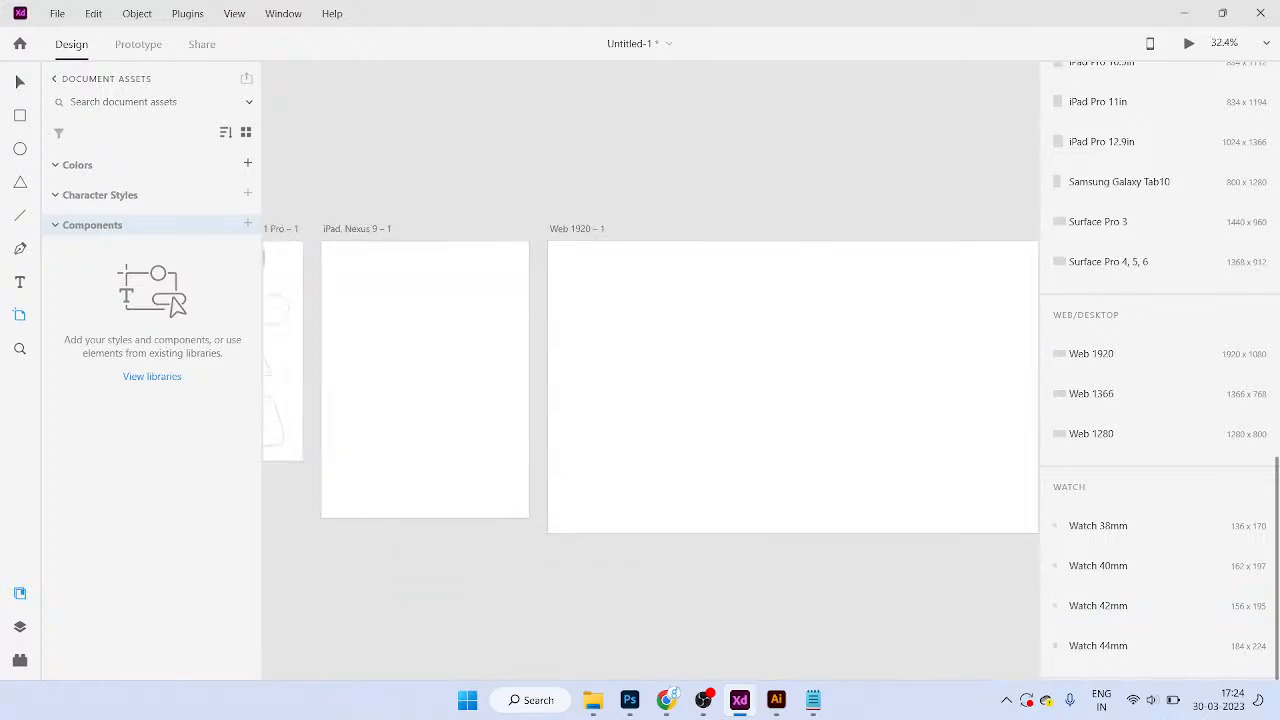
scroll(652, 356, "down", 2)
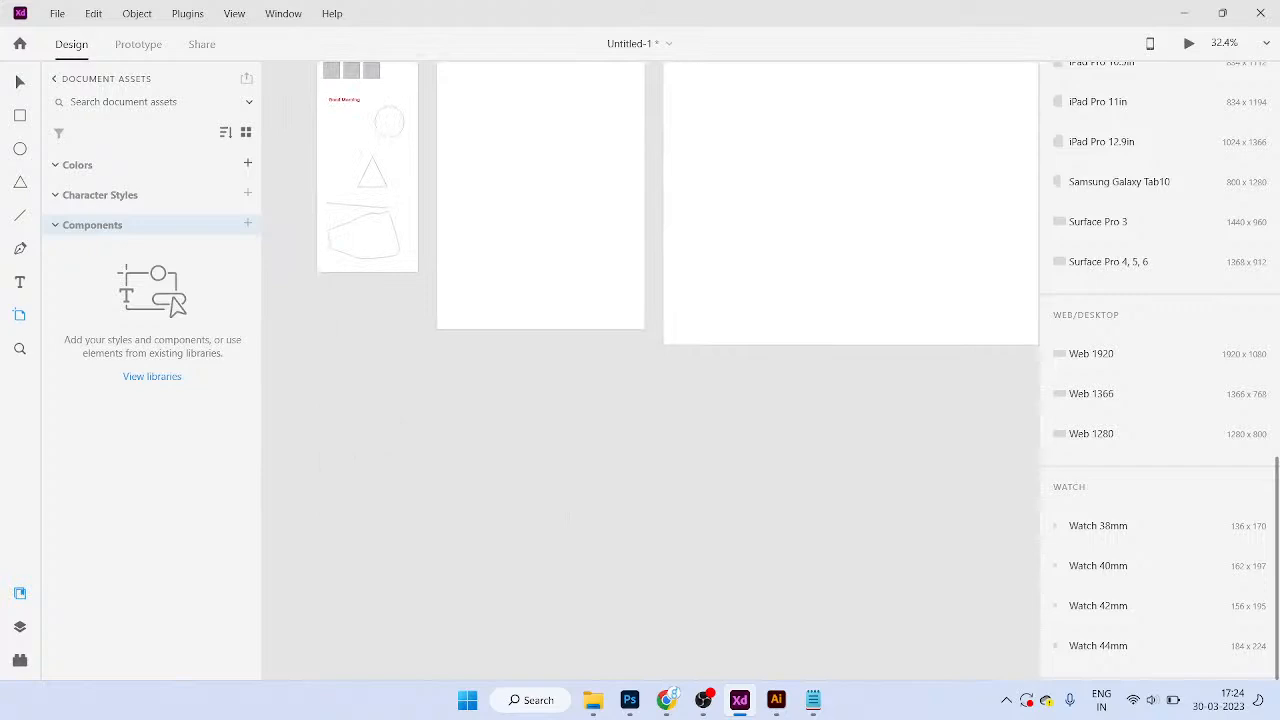
left_click(1098, 646)
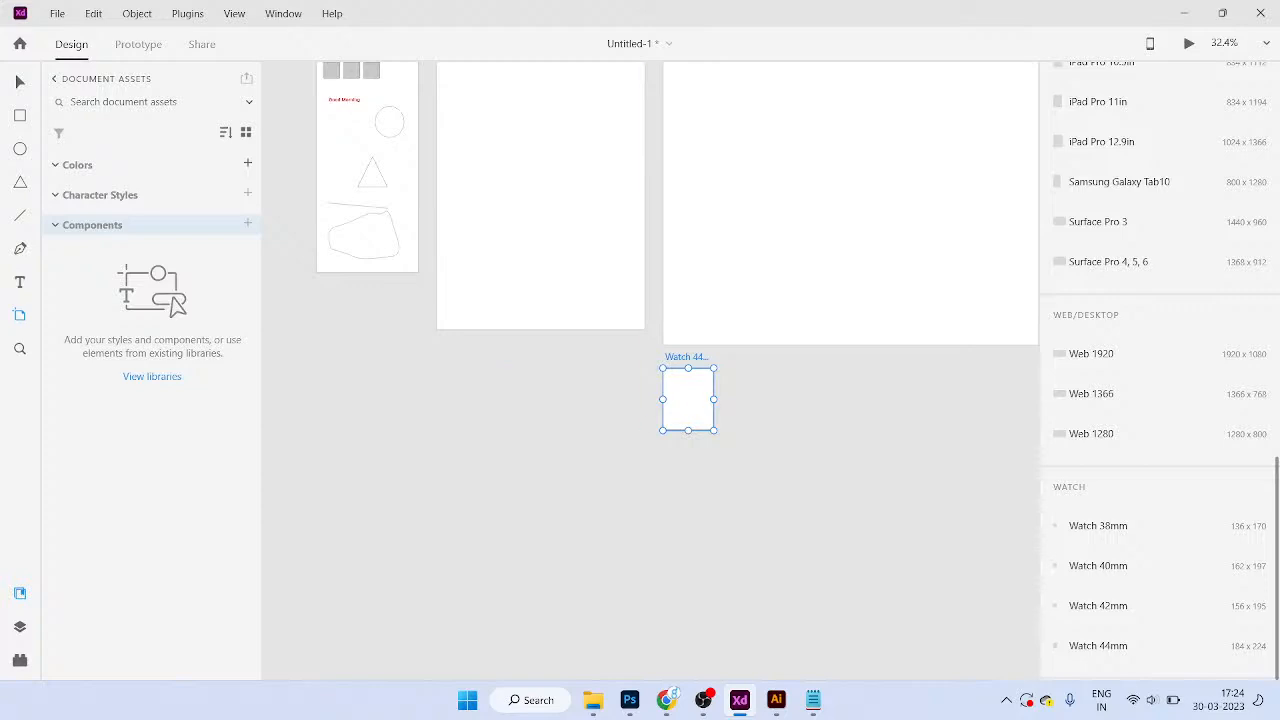
left_click(731, 370)
scroll(651, 371, "right", 1)
left_click(748, 408)
scroll(785, 420, "right", 1)
left_click(787, 422)
Step: Delete the extra watch, Web 1920 and iPad artboards
scroll(651, 371, "left", 2)
scroll(651, 371, "right", 5)
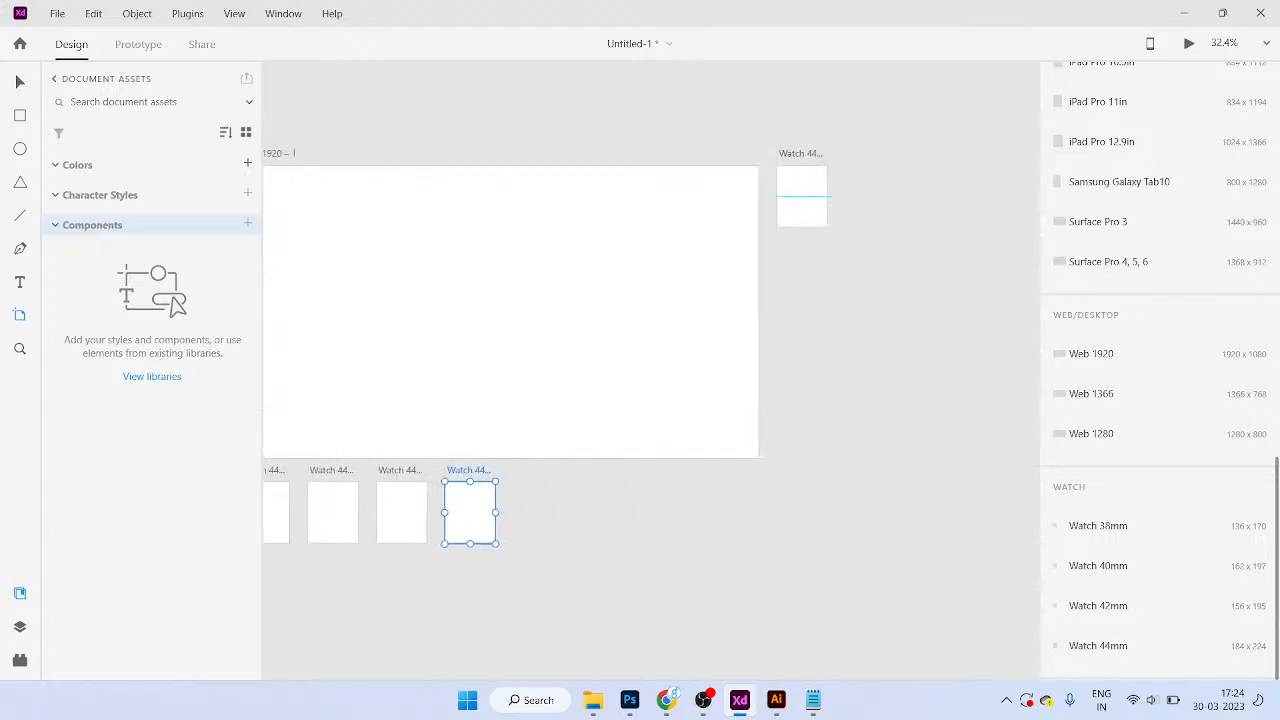
scroll(626, 346, "left", 2)
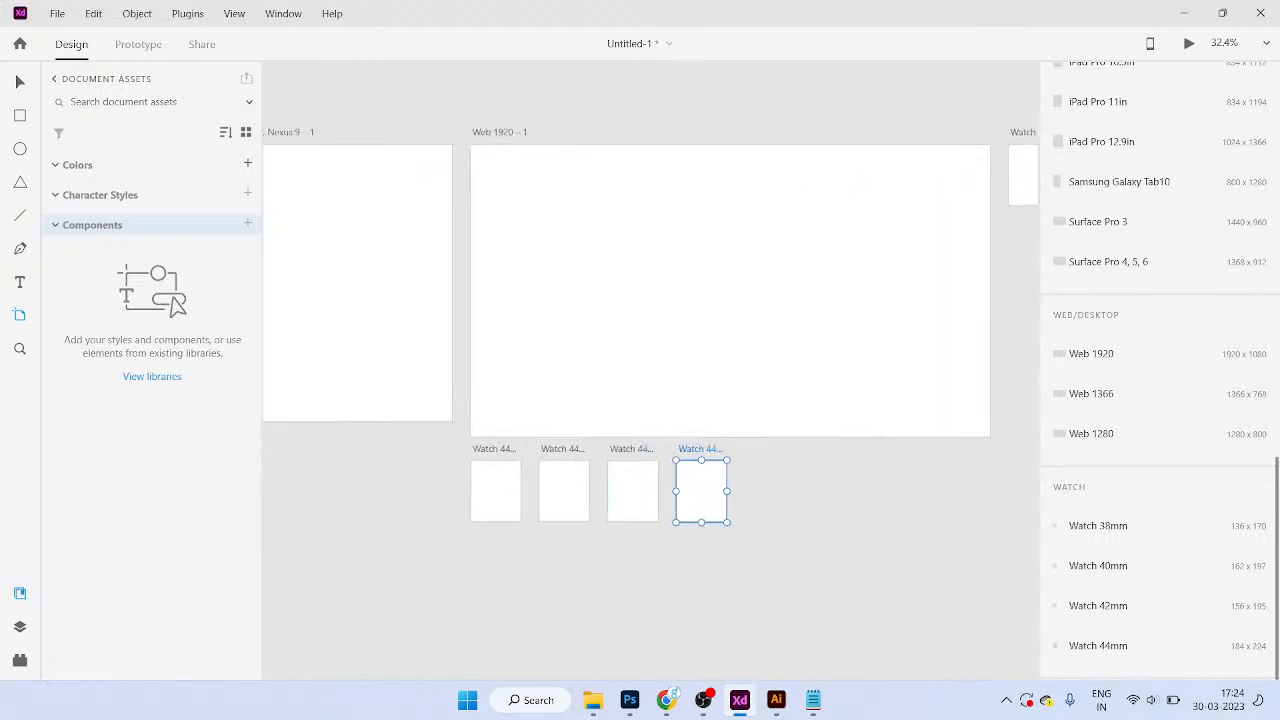
scroll(623, 519, "up", 2)
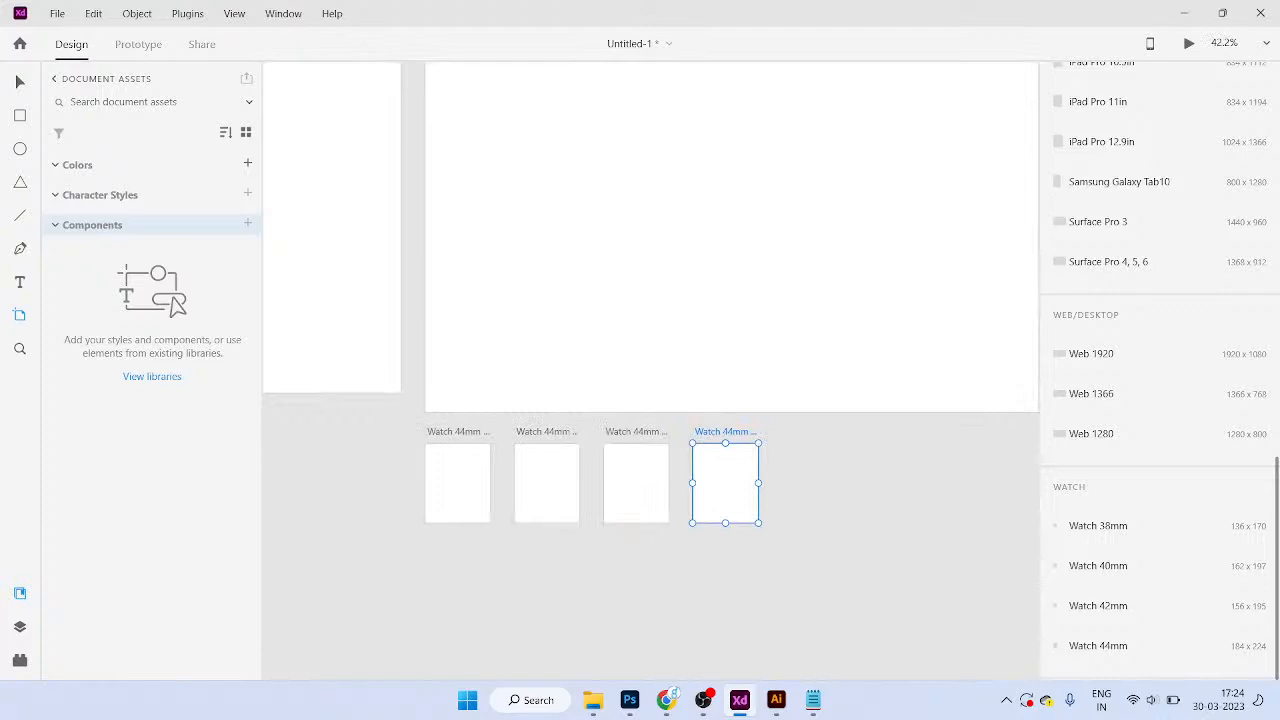
scroll(663, 497, "down", 2)
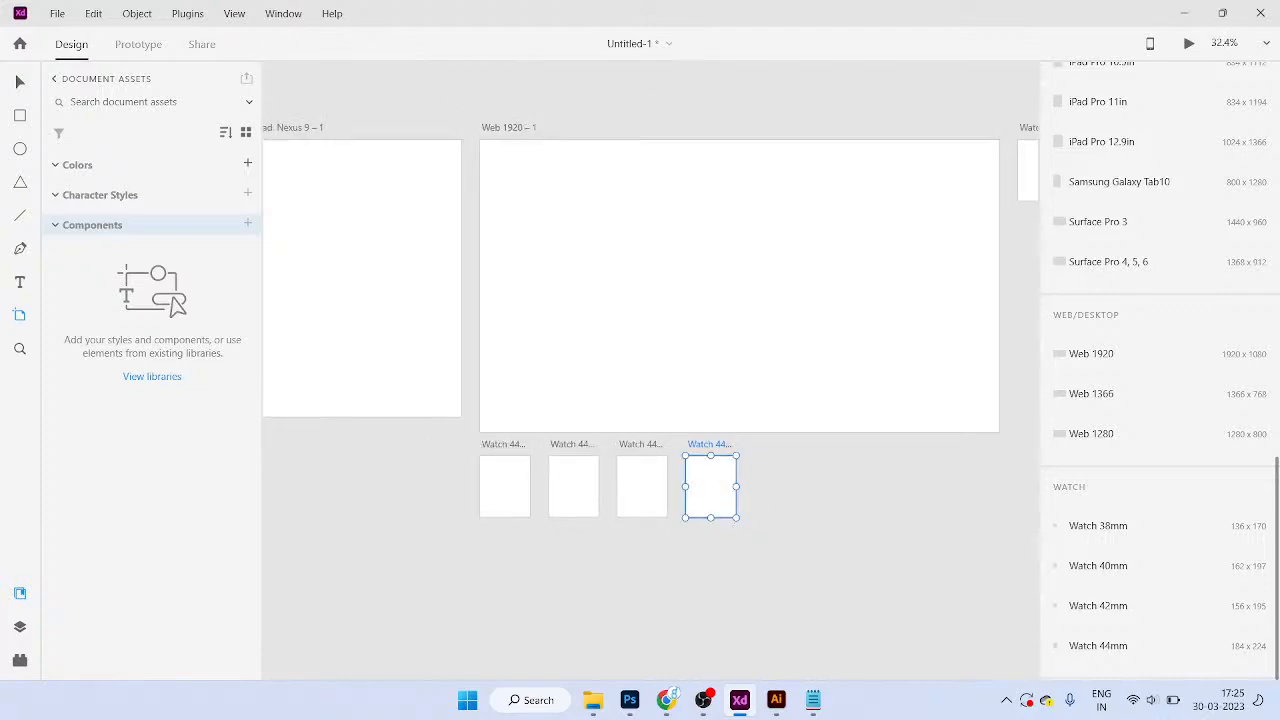
scroll(650, 330, "left", 2)
key("Delete")
key("Delete")
key("Delete")
key("Delete")
key("Delete")
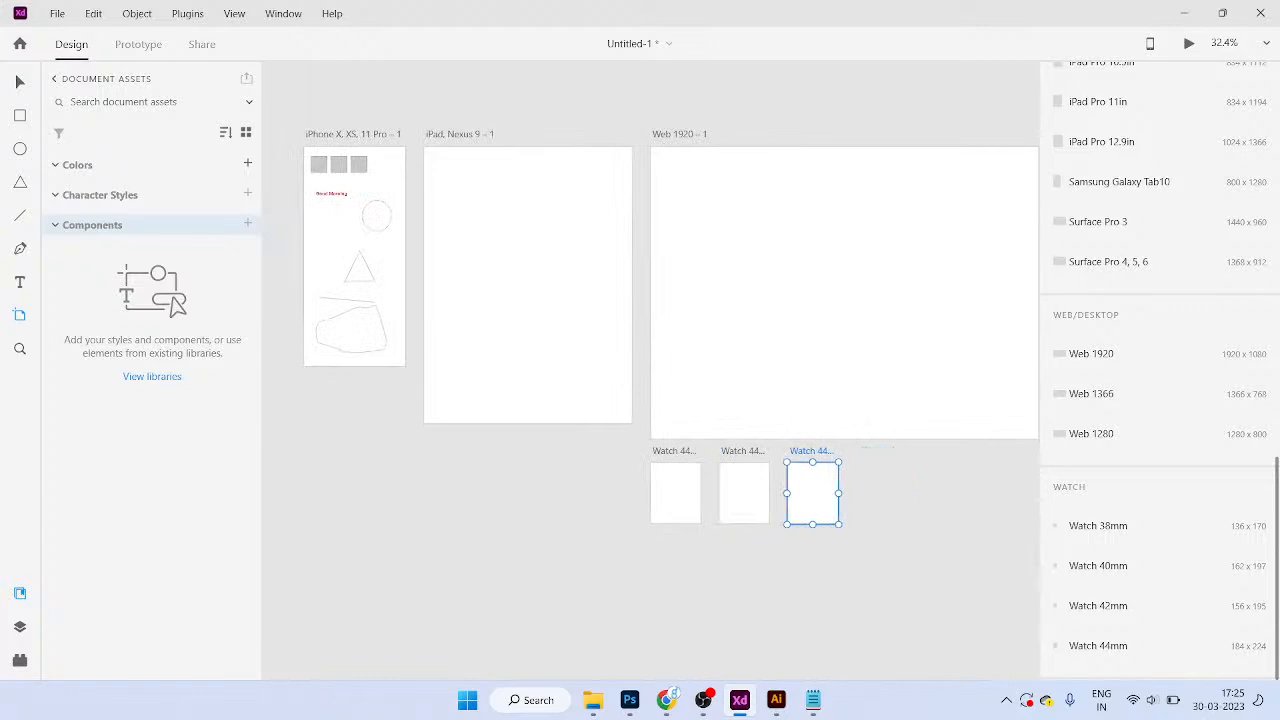
key("Delete")
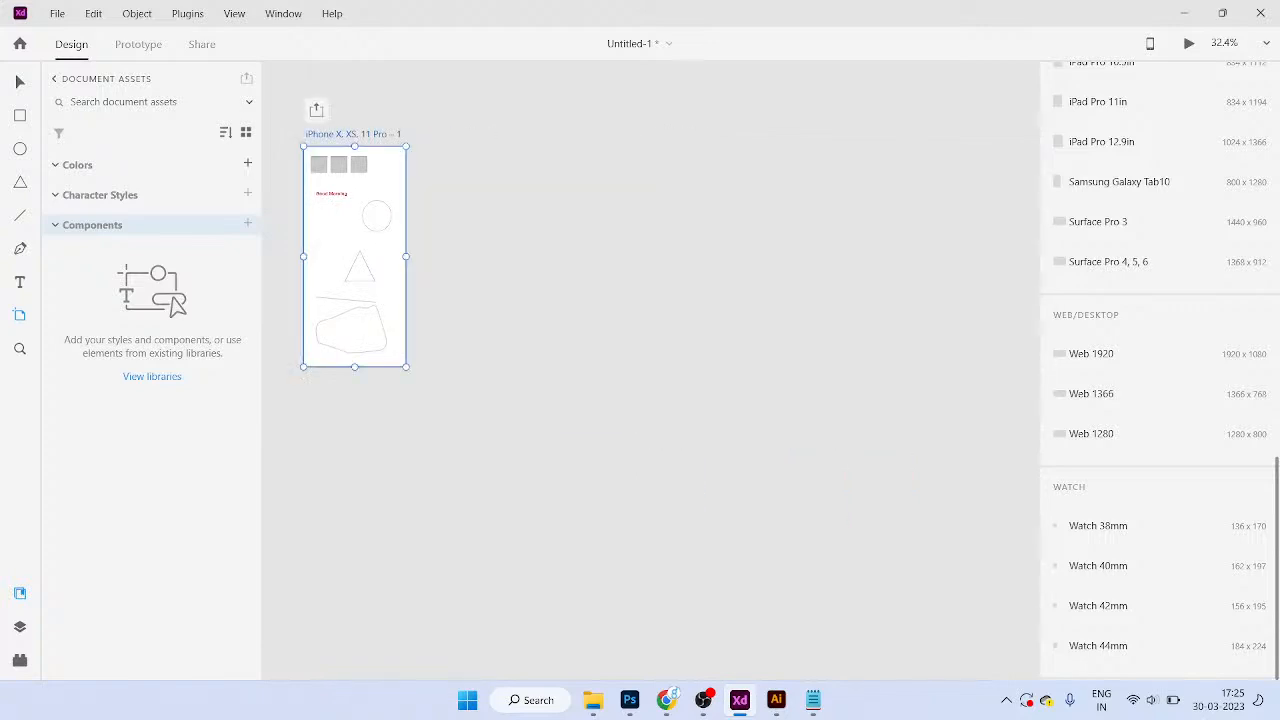
Step: Duplicate the iPhone artboard into three copies placed side by side
scroll(473, 222, "up", 2)
scroll(473, 222, "left", 2)
scroll(440, 230, "up", 1)
scroll(398, 191, "up", 1)
key("ctrl+d")
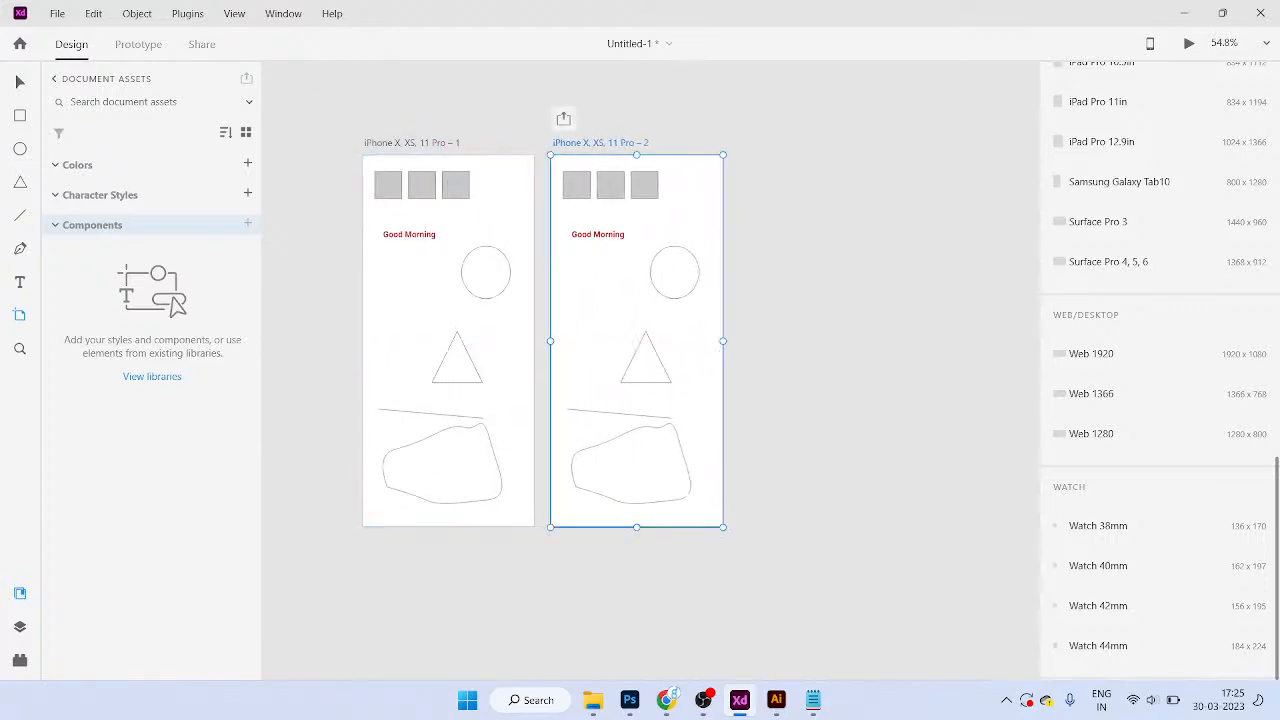
left_click_drag(637, 300, 658, 300)
scroll(658, 300, "right", 2)
left_click_drag(528, 300, 737, 300)
scroll(737, 300, "left", 2)
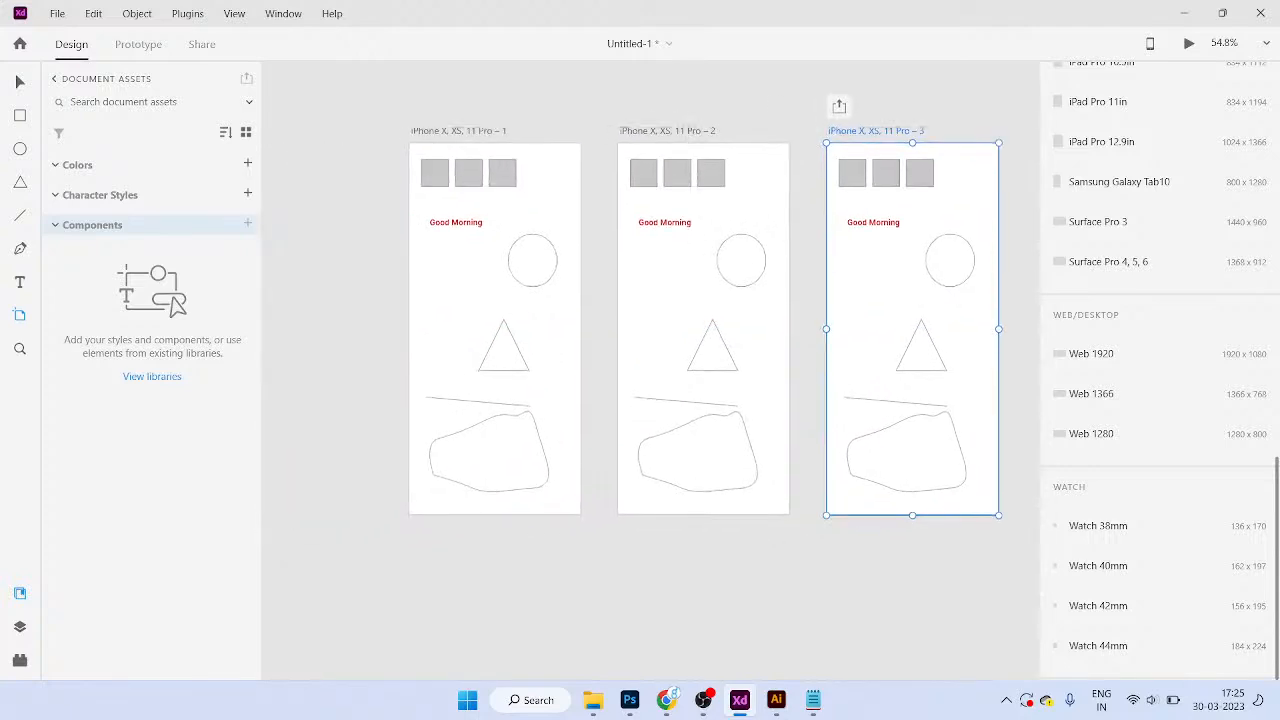
Step: Delete the third, second and first iPhone artboards, then bring up the device artboard sizes
key("v")
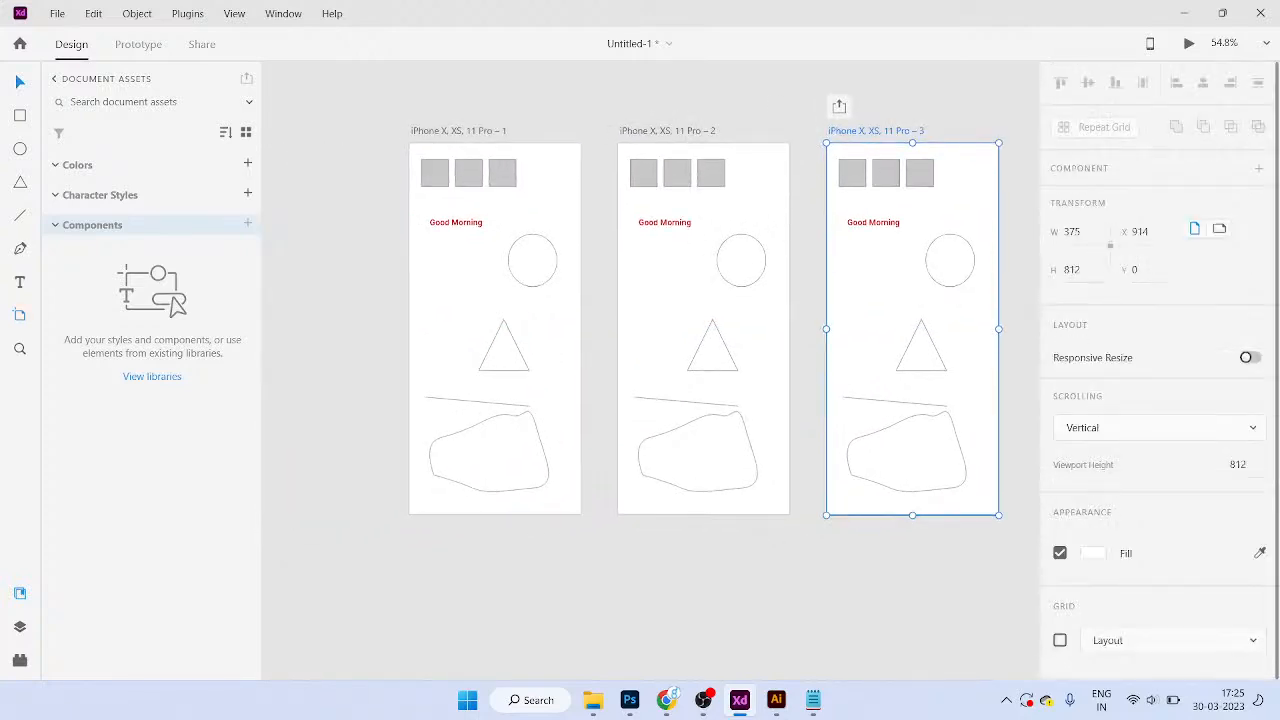
key("Delete")
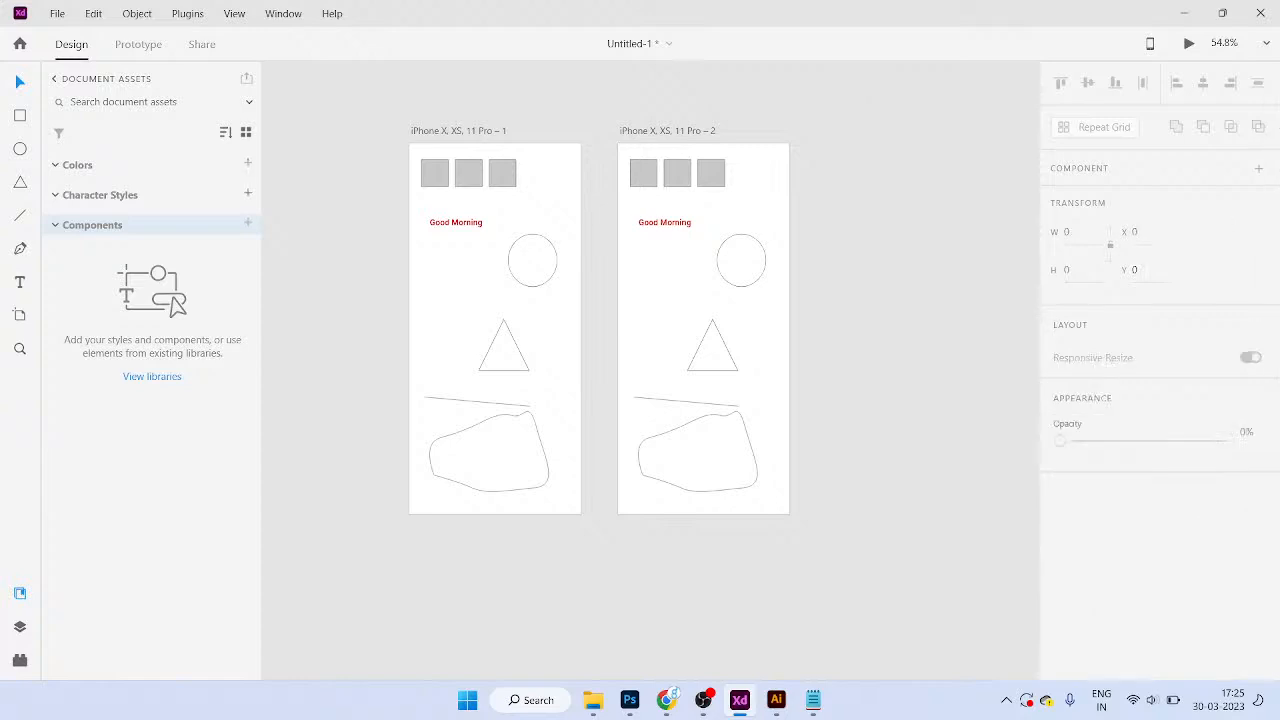
left_click(667, 131)
key("Delete")
left_click(458, 131)
key("Delete")
scroll(650, 371, "down", 5)
left_click(20, 315)
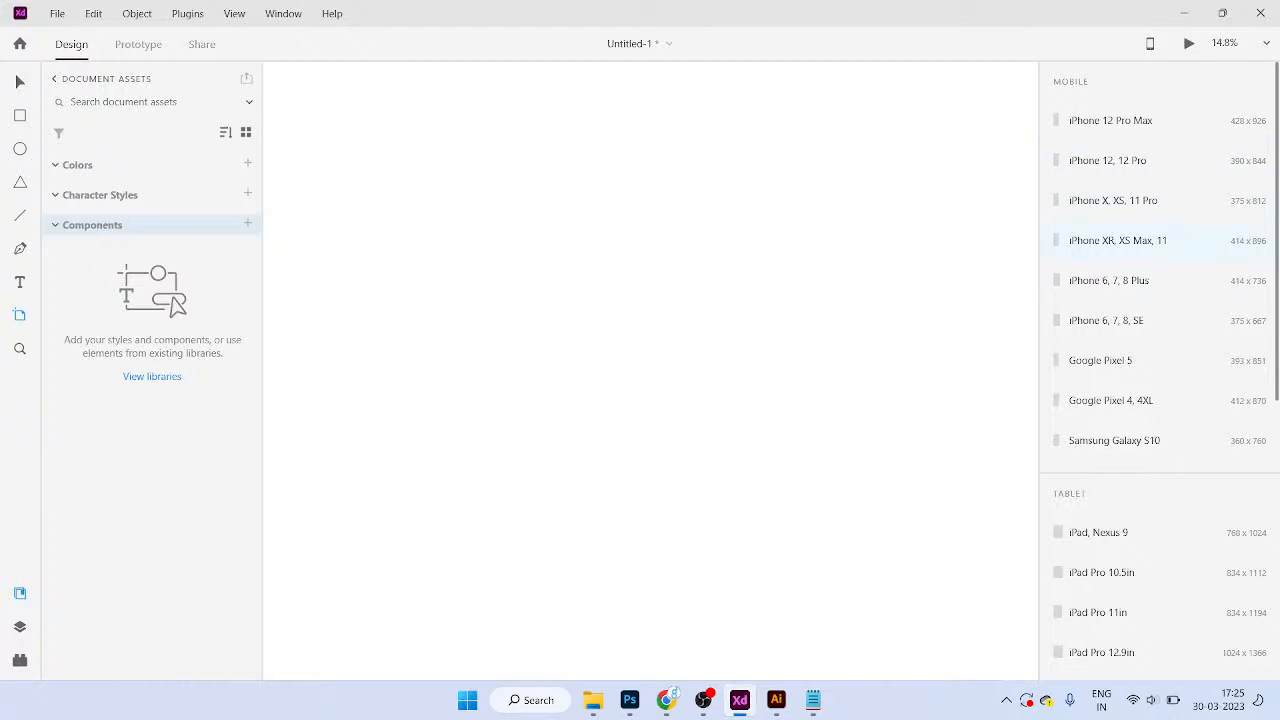
left_click(1117, 240)
scroll(710, 370, "up", 6)
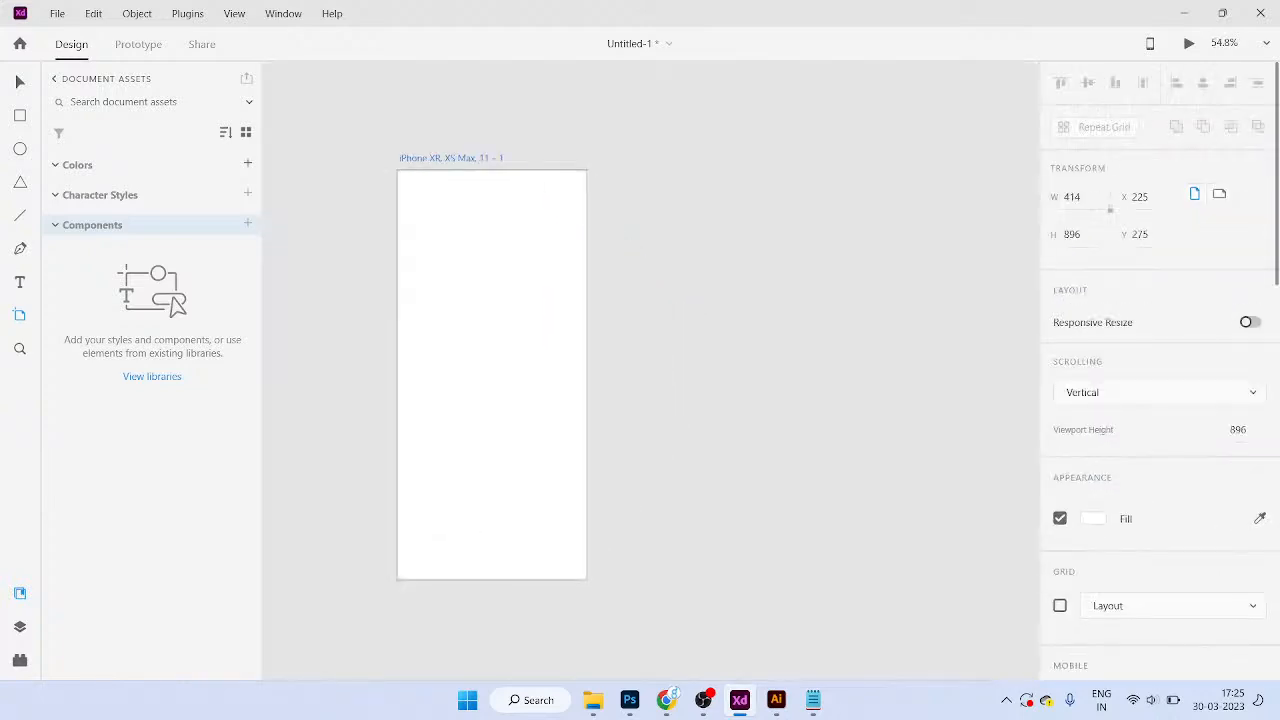
key("v")
left_click_drag(710, 370, 651, 361)
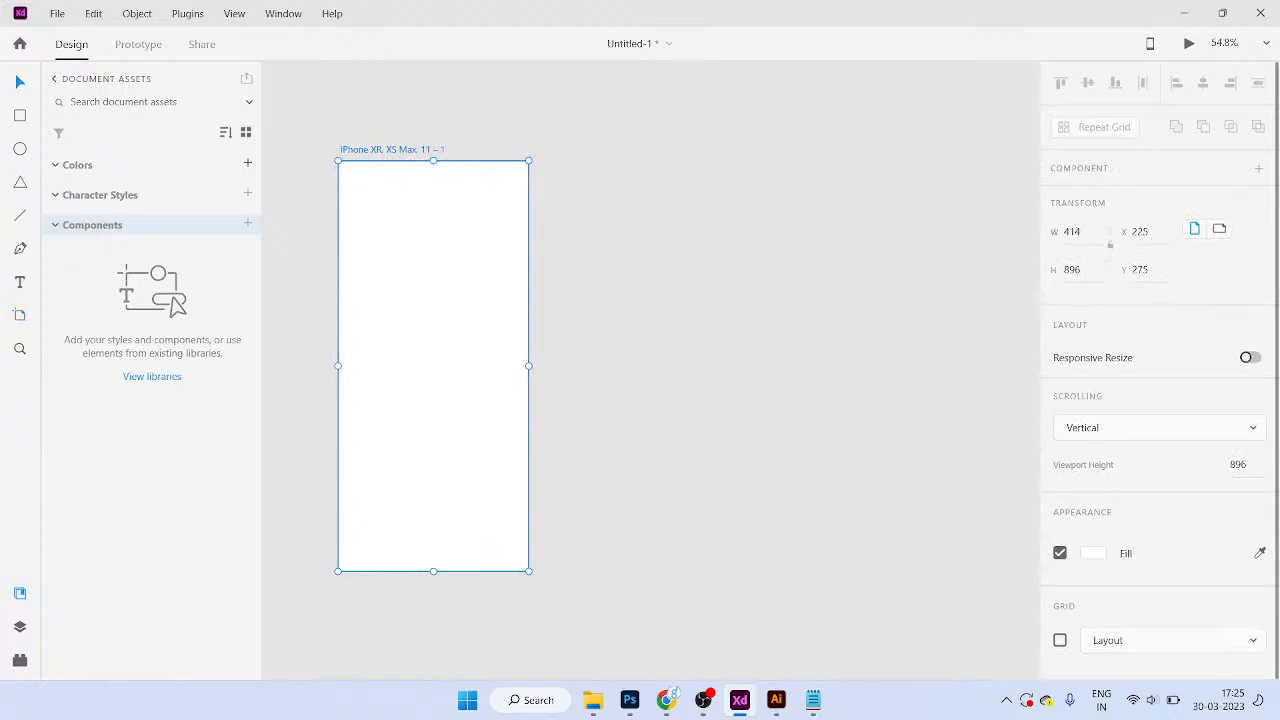
key("ctrl+d")
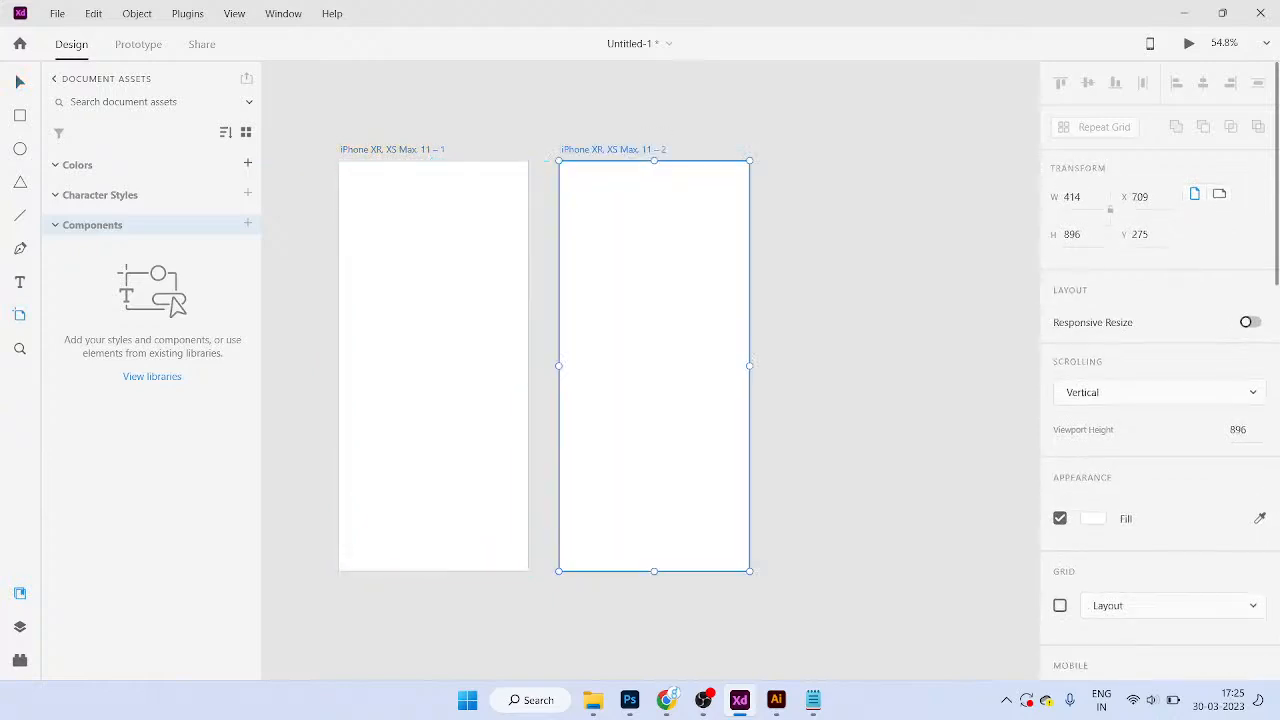
key("ctrl+d")
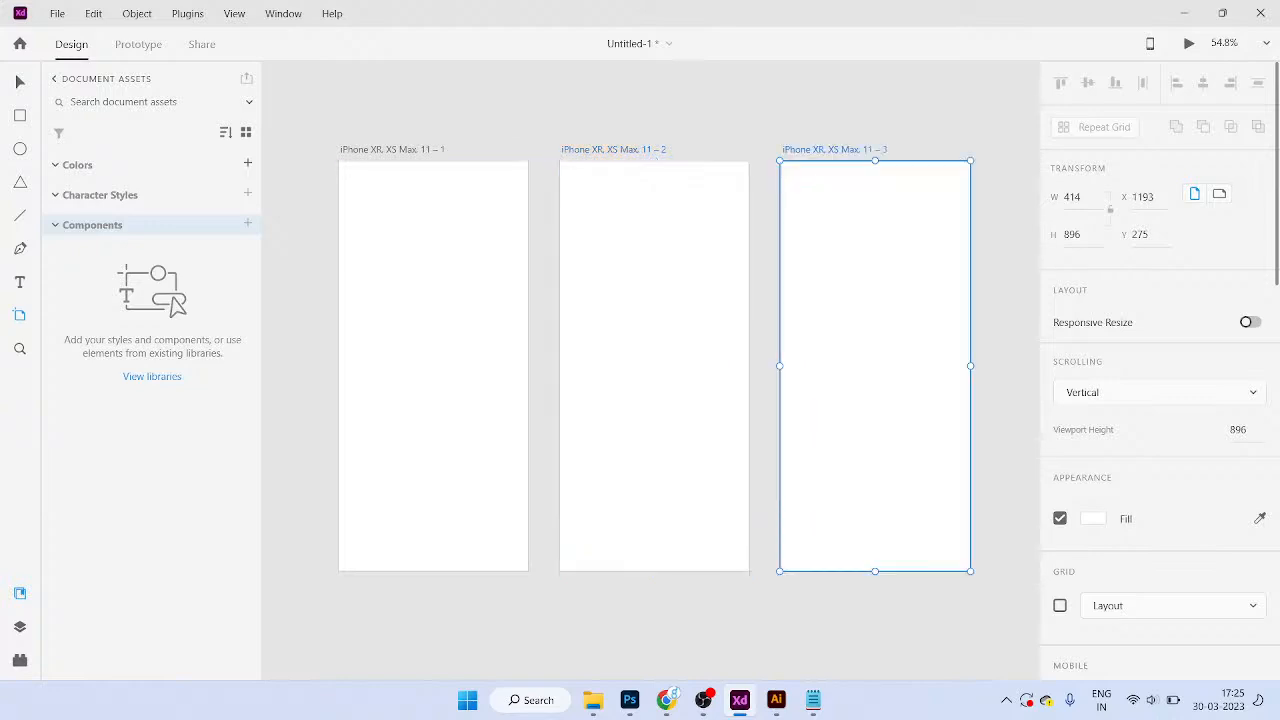
key("ctrl+z")
key("ctrl+z")
key("ctrl+z")
key("ctrl+z")
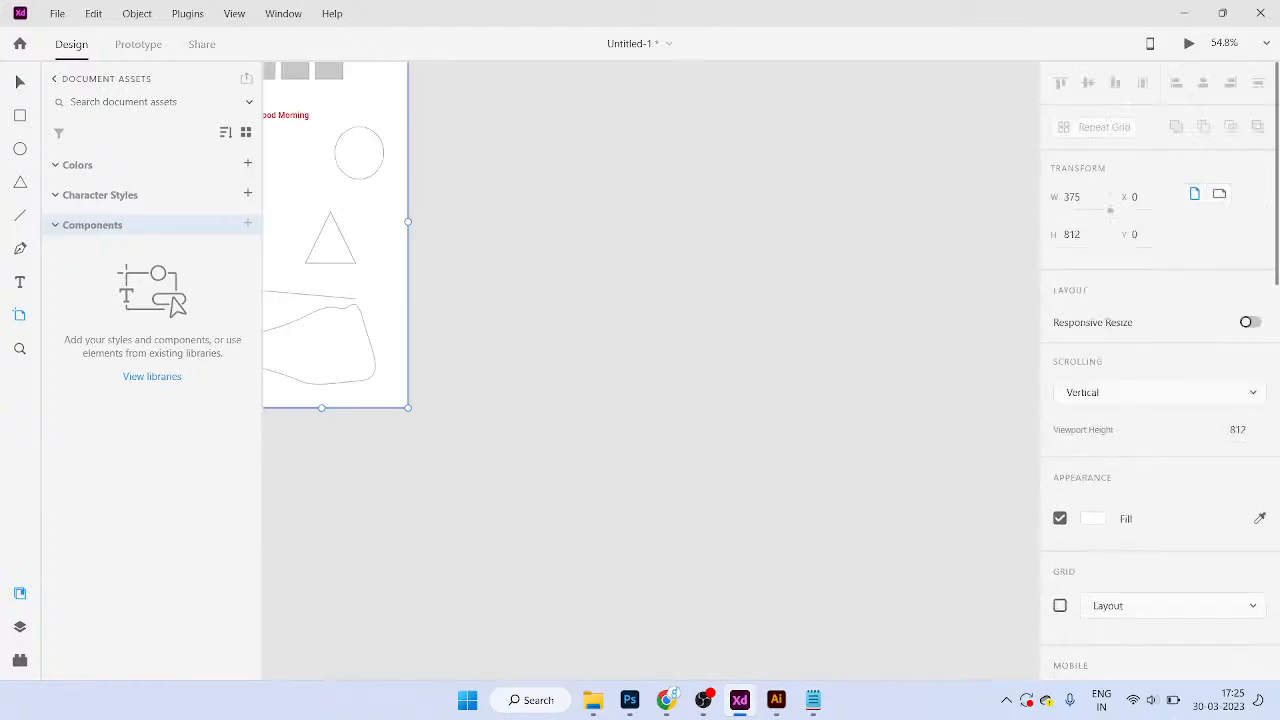
Step: Bring the restored iPhone X artboard into view and make two evenly spaced copies
left_click_drag(570, 300, 732, 508)
left_click_drag(424, 309, 430, 238)
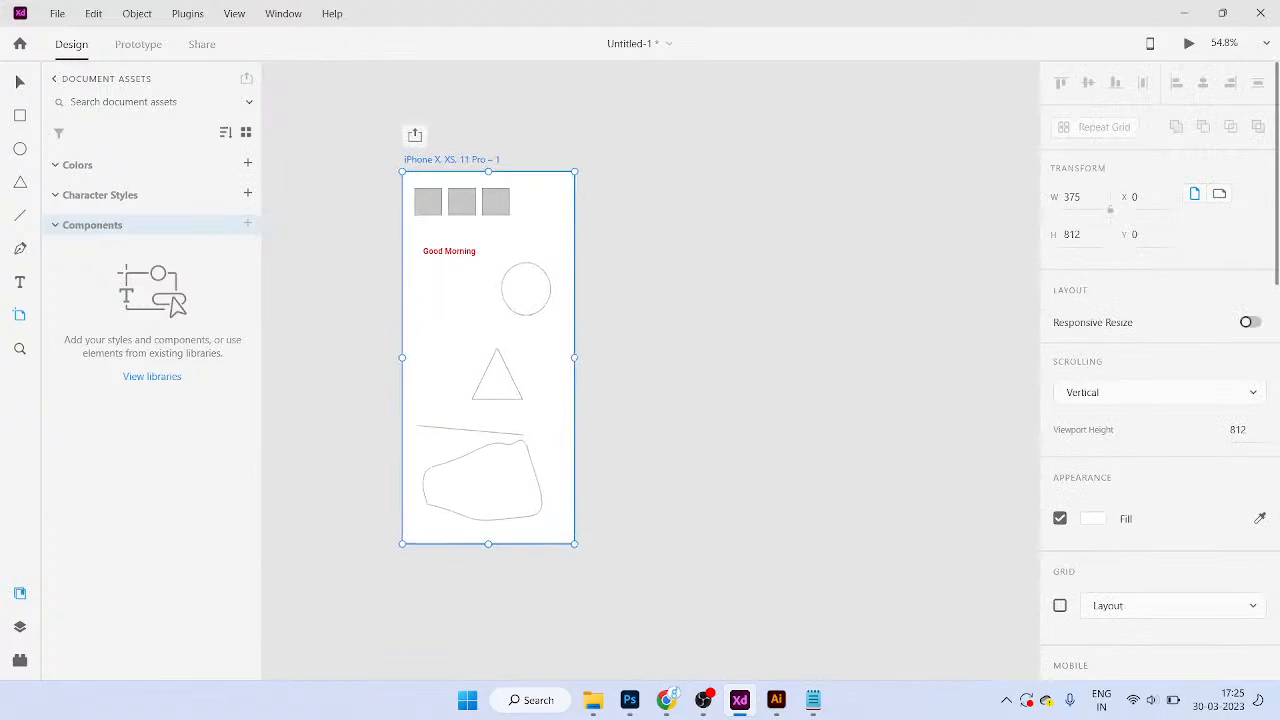
scroll(430, 238, "up", 1)
key("v")
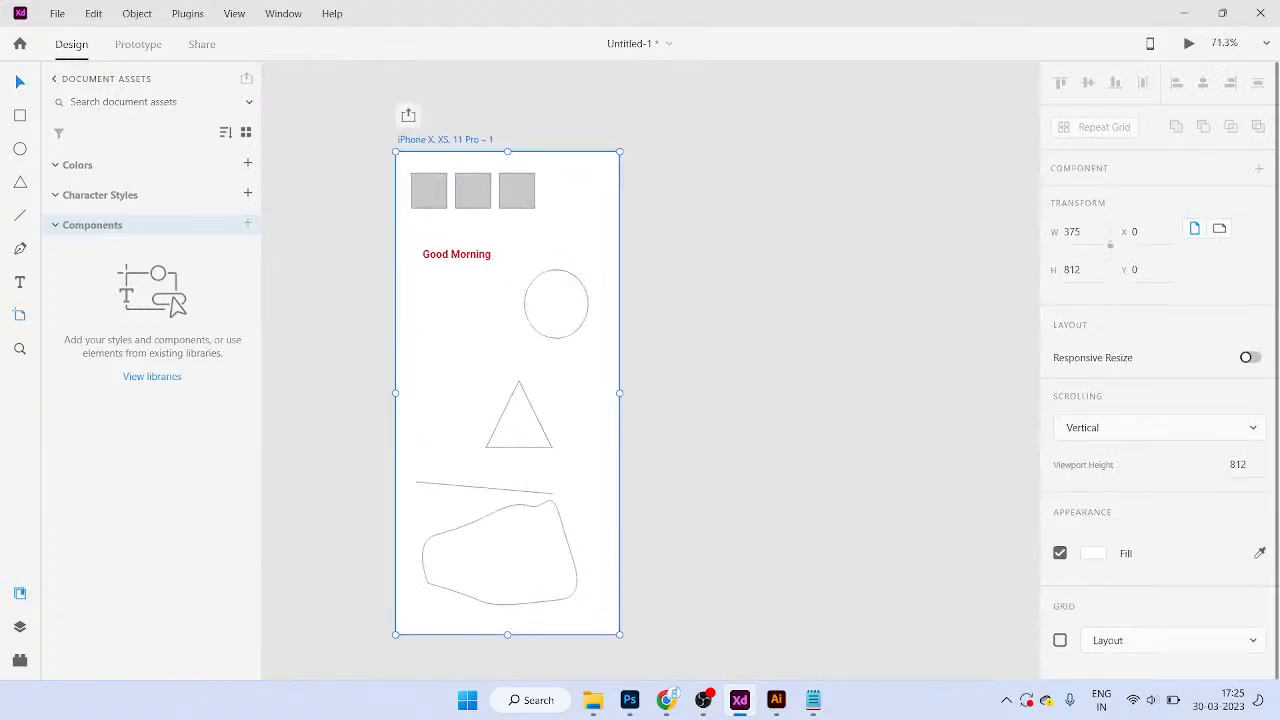
key("ctrl+d")
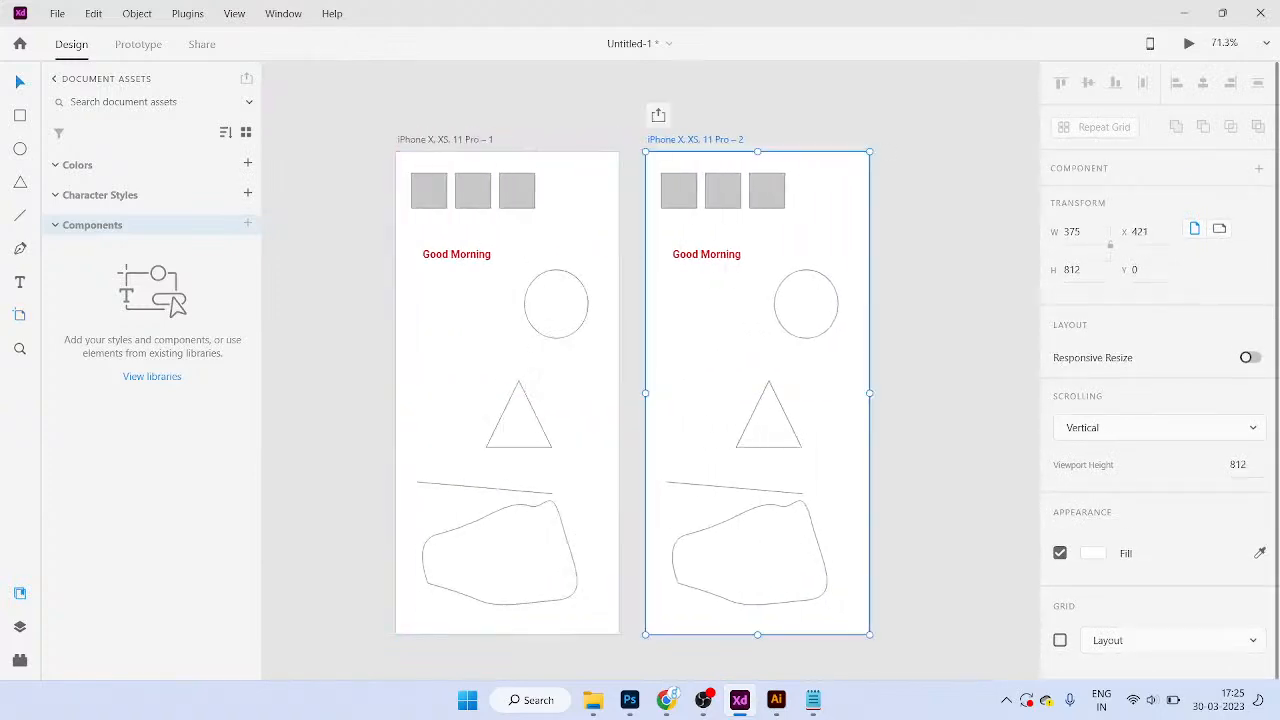
scroll(650, 390, "right", 3)
key("ctrl+d")
left_click_drag(805, 142, 812, 142)
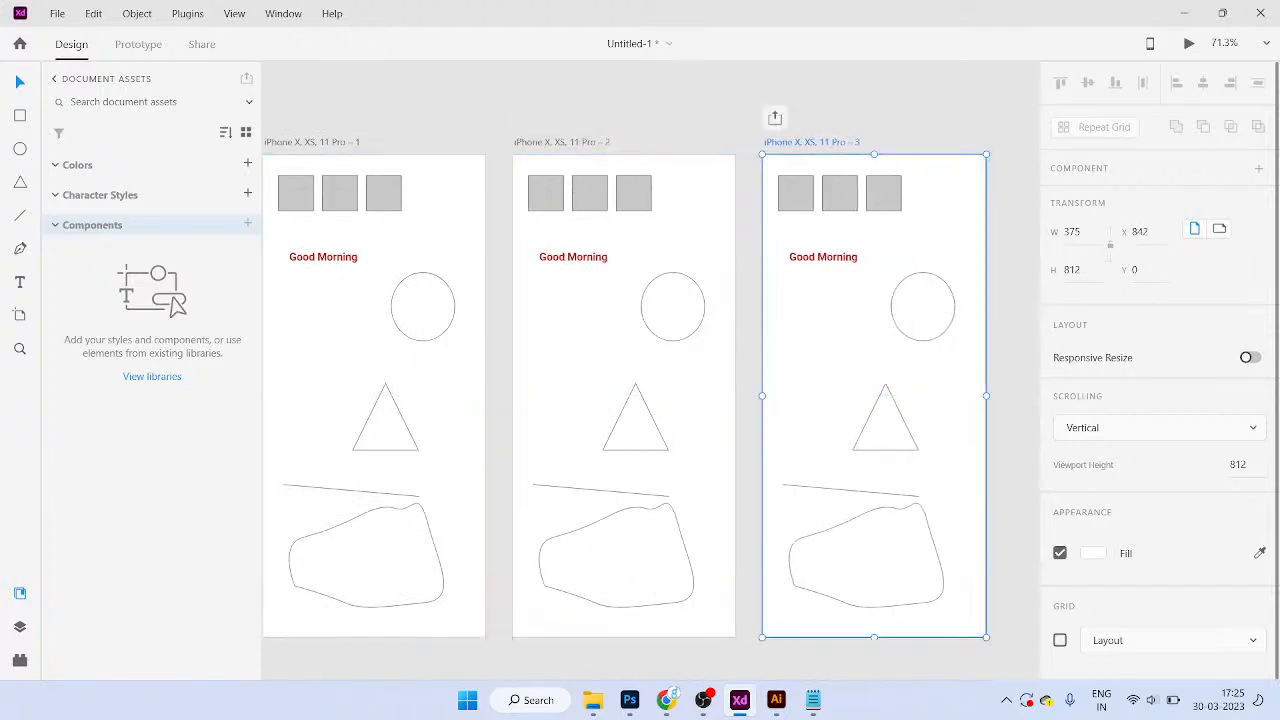
Step: Select the first iPhone X artboard
scroll(650, 390, "down", 1)
scroll(650, 390, "left", 1)
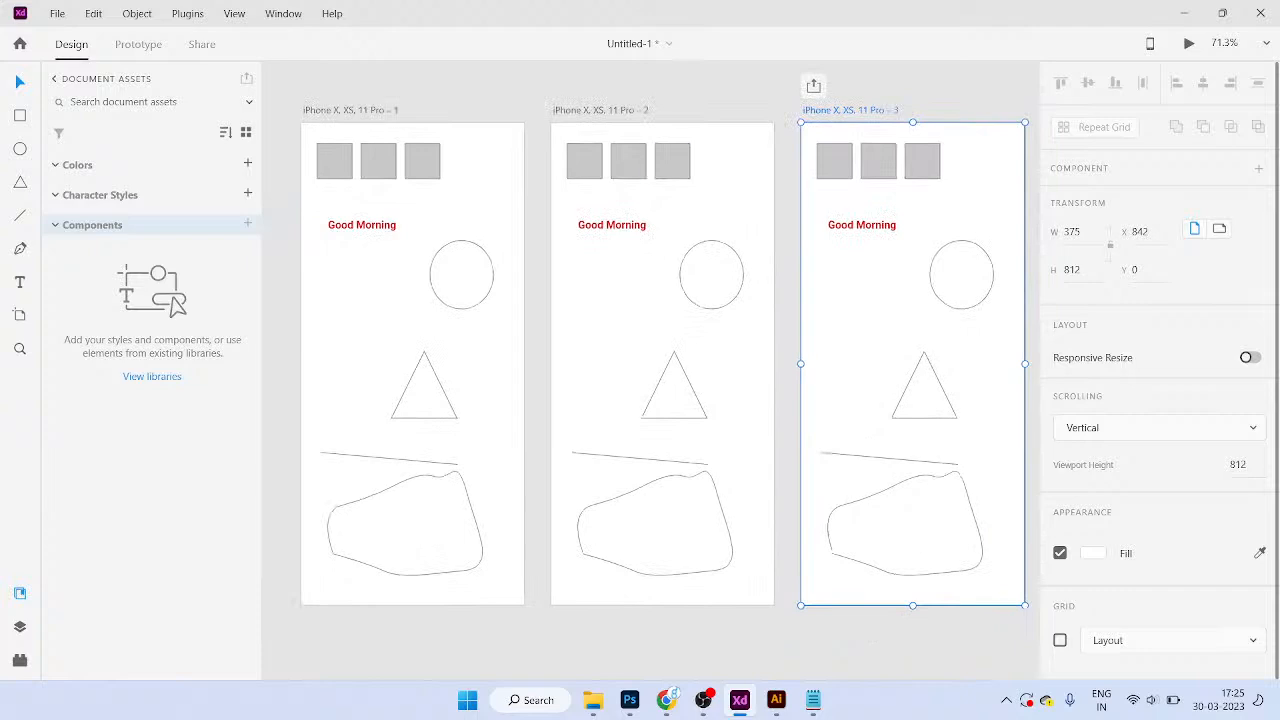
scroll(650, 390, "left", 1)
scroll(650, 390, "up", 1)
left_click(386, 120)
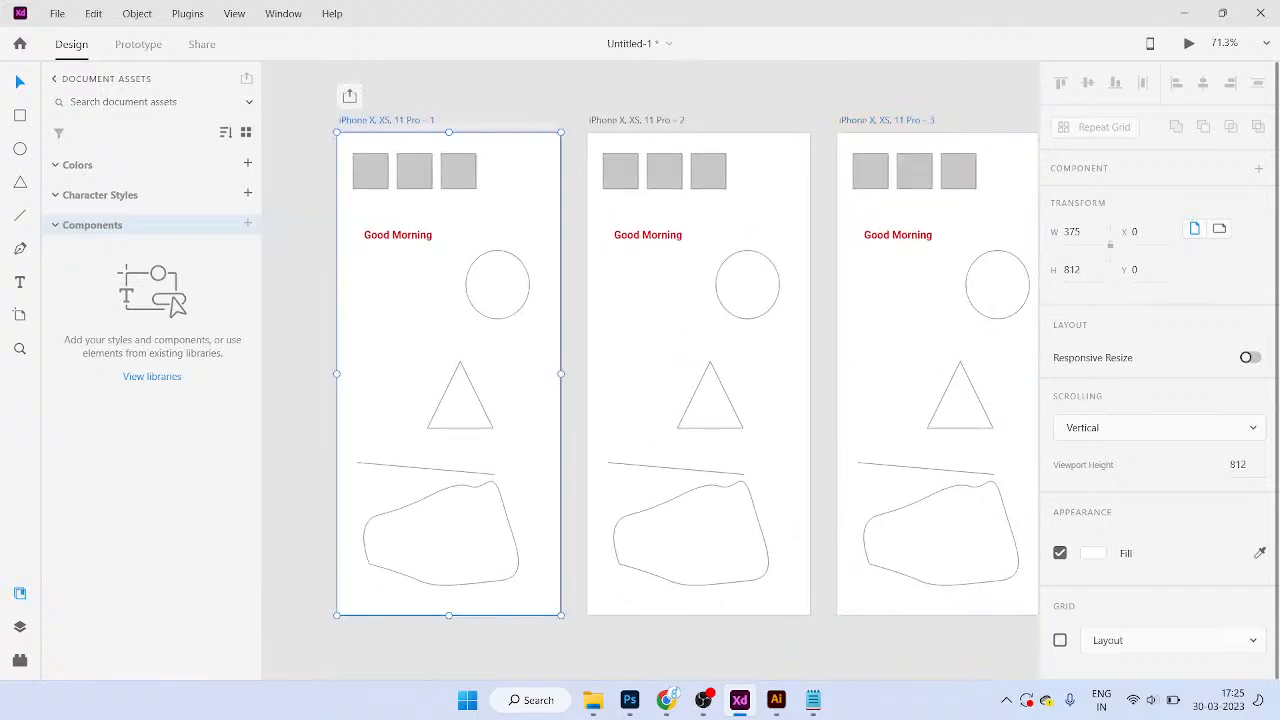
Step: Rename the first artboard to 'Splash Screen'
double_click(386, 120)
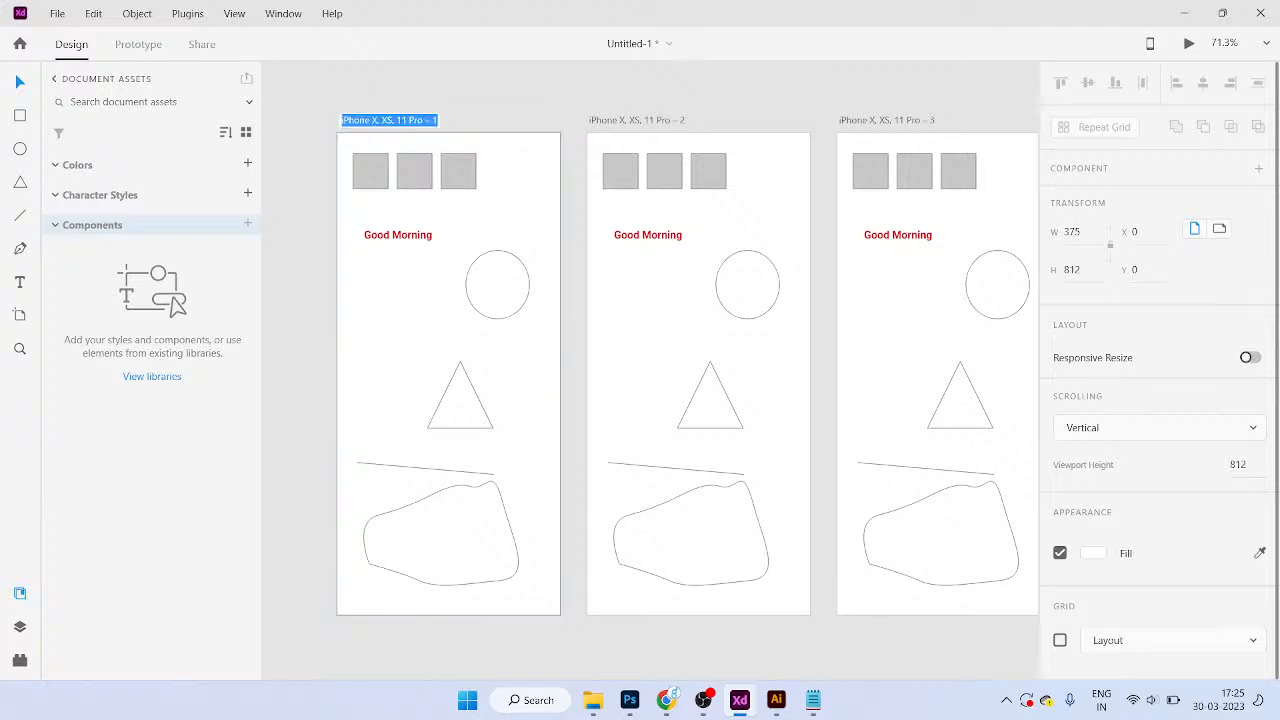
key("Return")
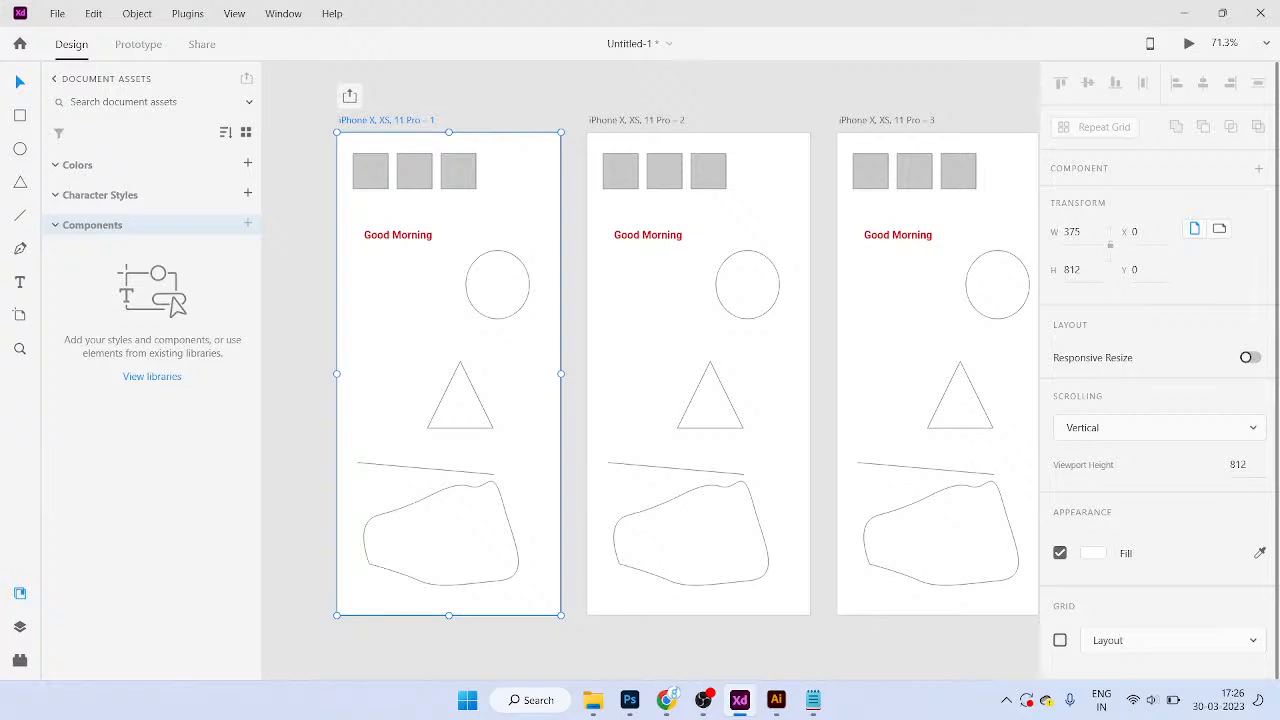
double_click(386, 120)
type("Sp")
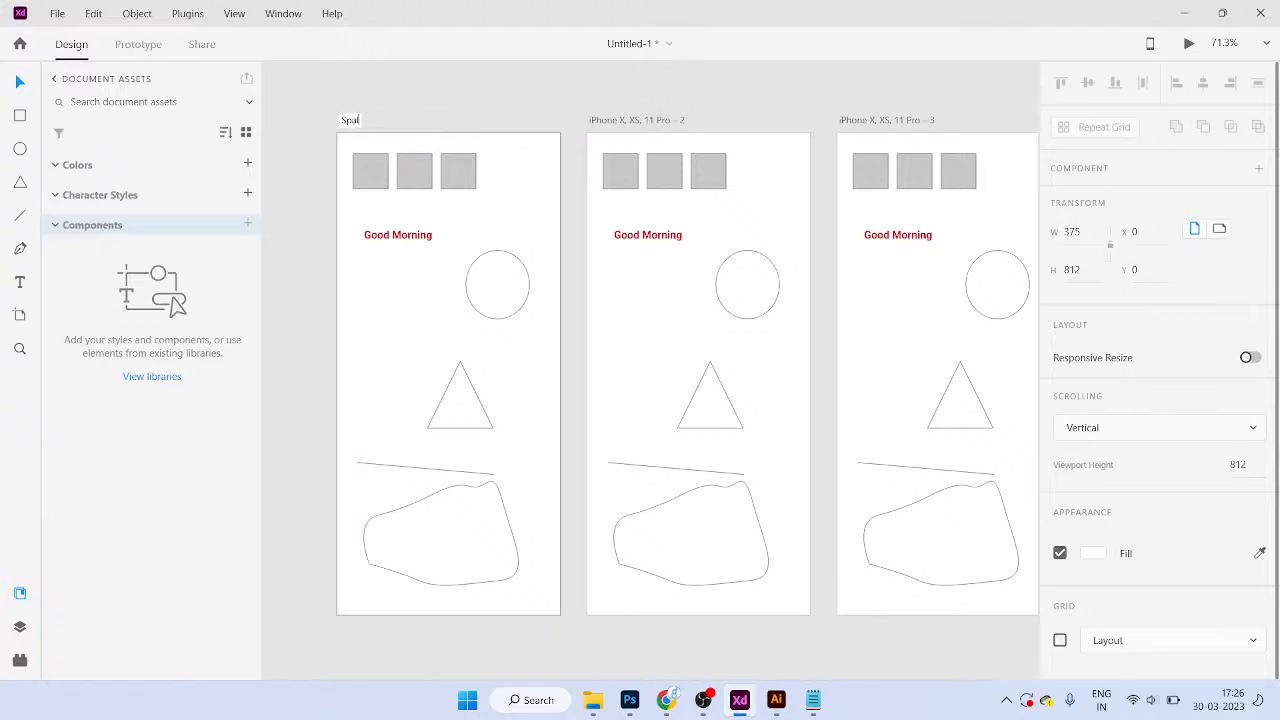
type("lash Screen")
key("Return")
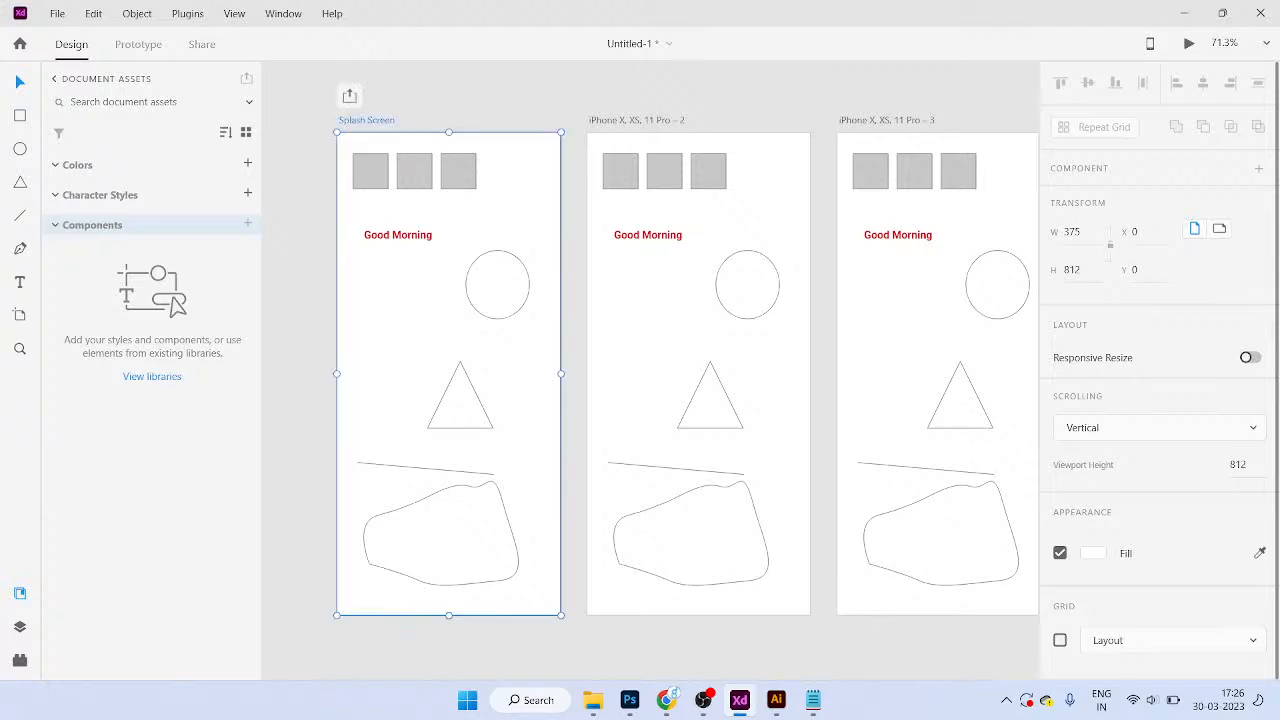
Step: Name the second and third artboards 'Login Screen' and 'Sign up'
double_click(638, 120)
type("Login Screen")
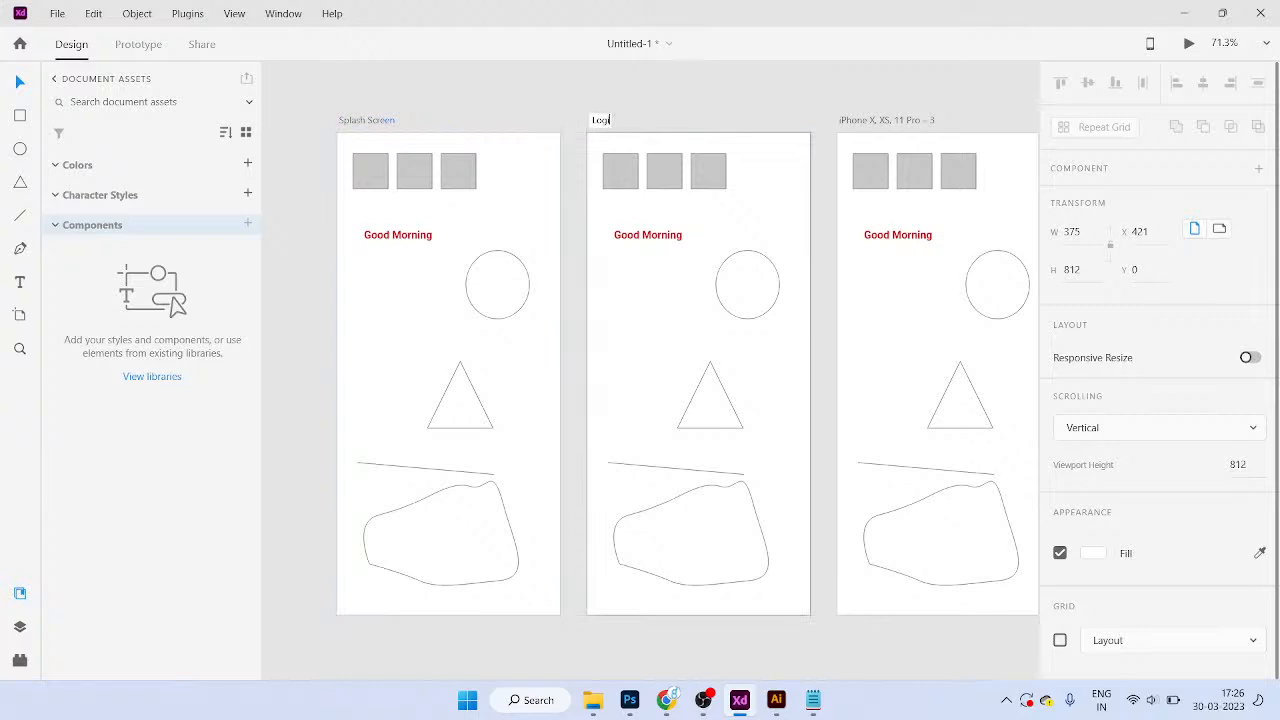
key("Return")
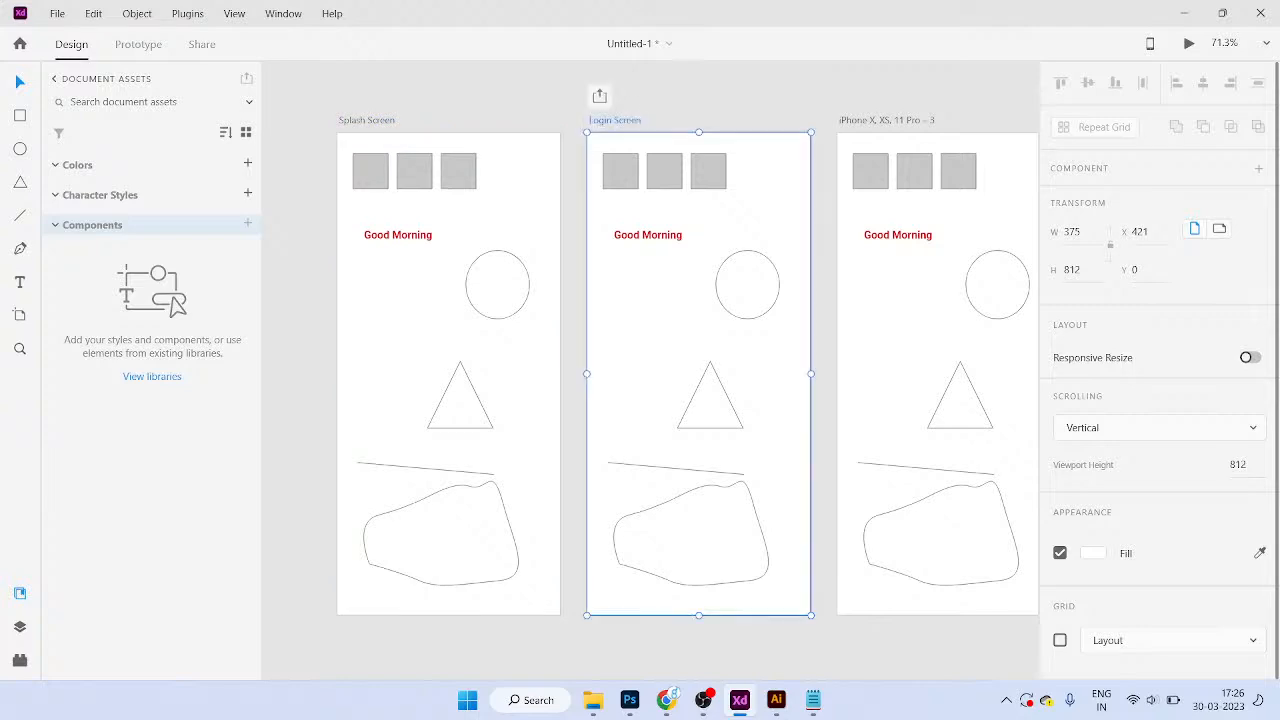
double_click(886, 120)
type("Sign")
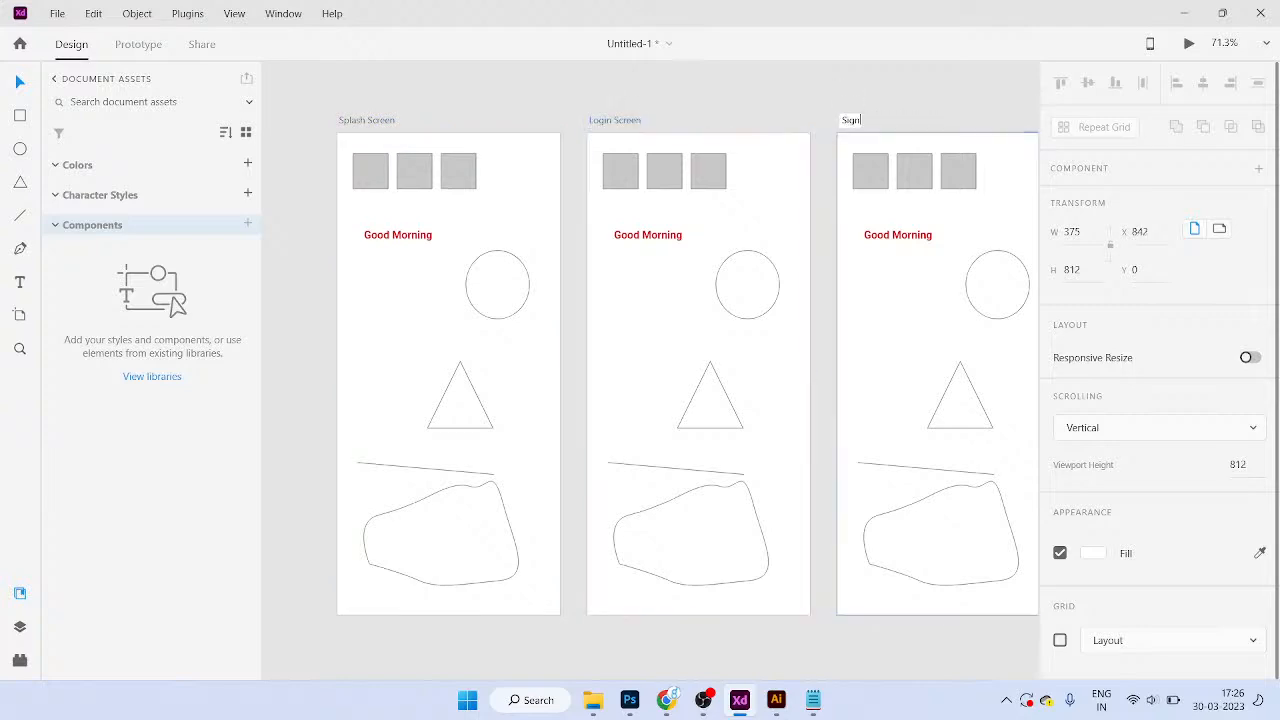
type(" up")
key("Return")
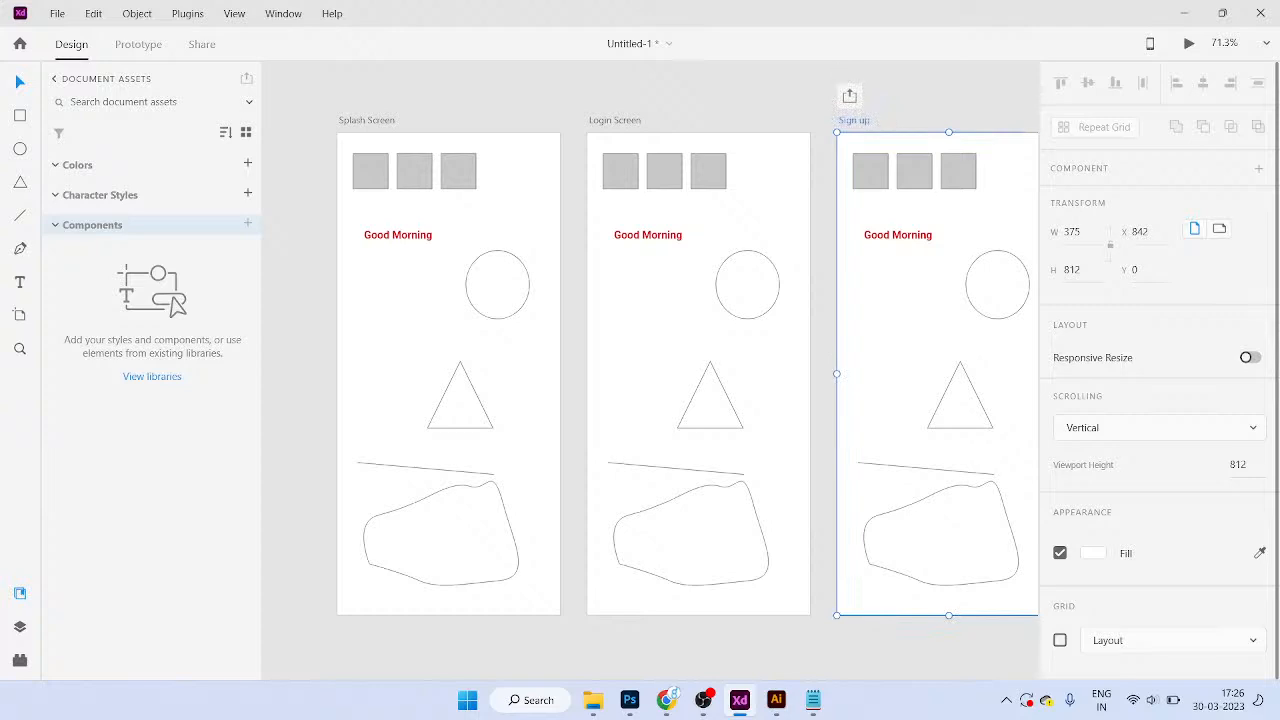
scroll(820, 205, "right", 1)
scroll(820, 205, "down", 3)
left_click(797, 295)
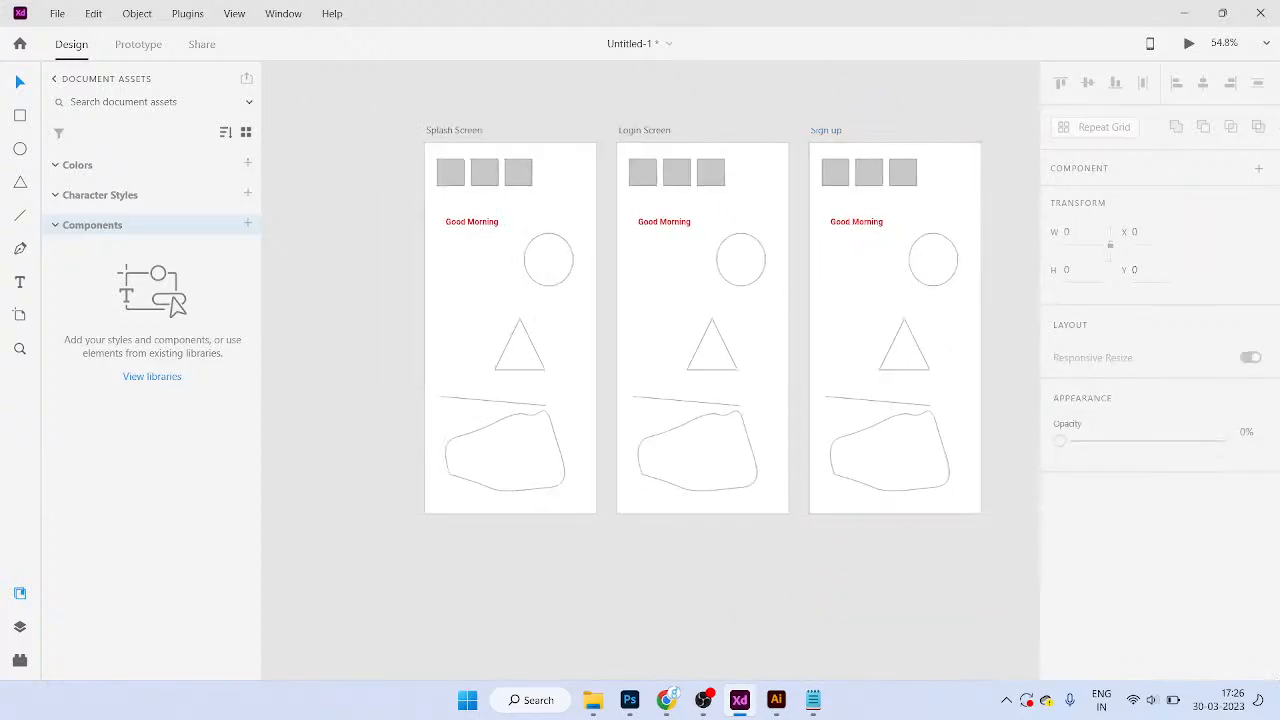
Step: Duplicate the Sign up artboard with Ctrl+D and rename the copy 'Contact'
scroll(900, 320, "right", 1)
scroll(739, 369, "up", 2)
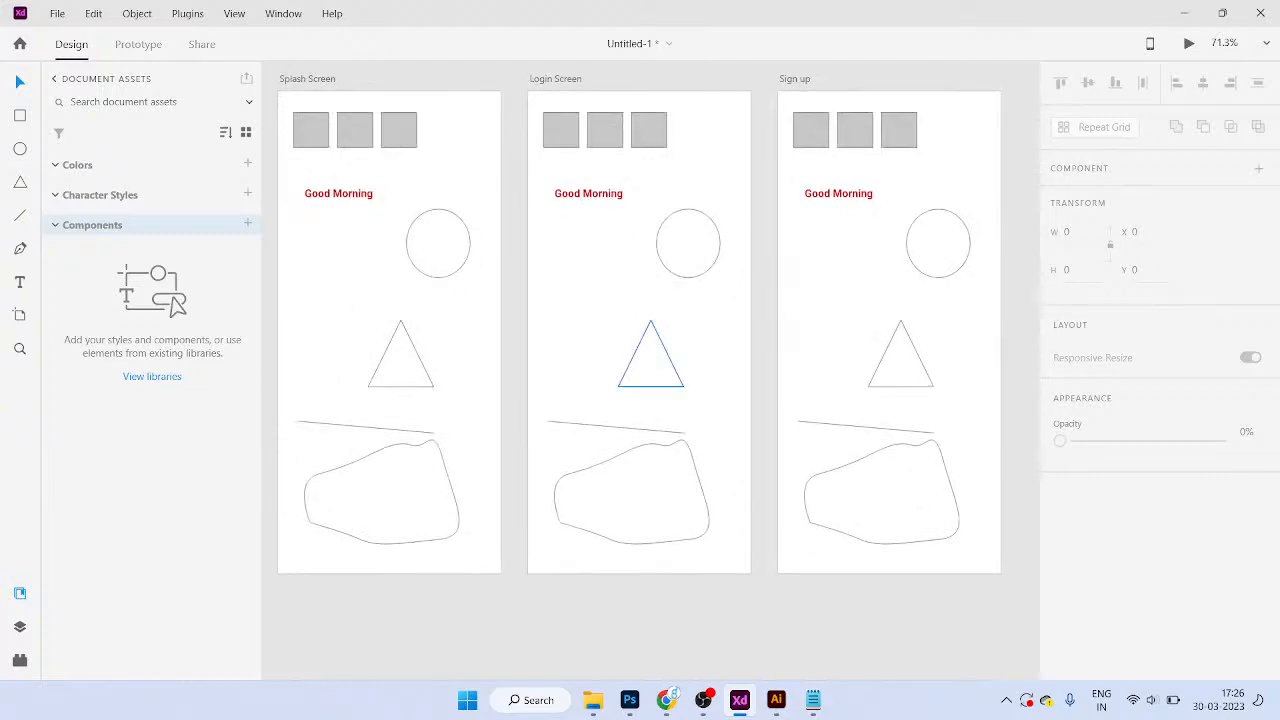
scroll(651, 360, "right", 3)
left_click(547, 140)
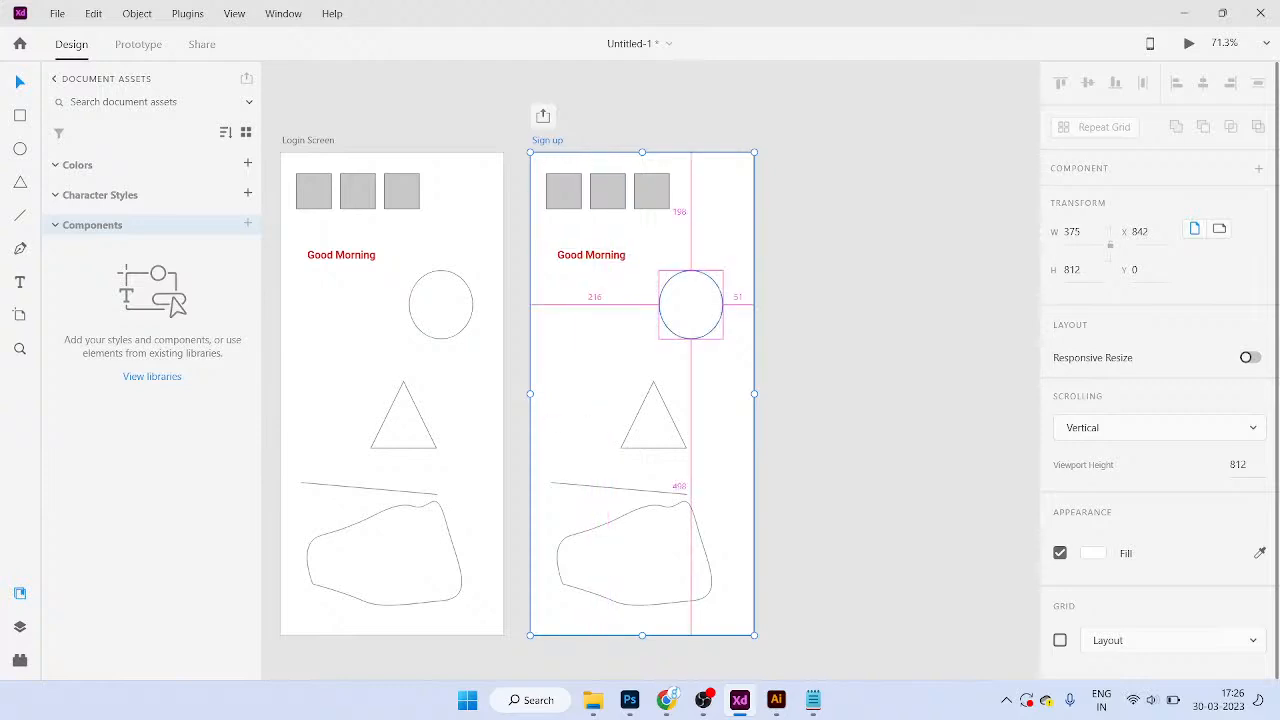
key("ctrl+d")
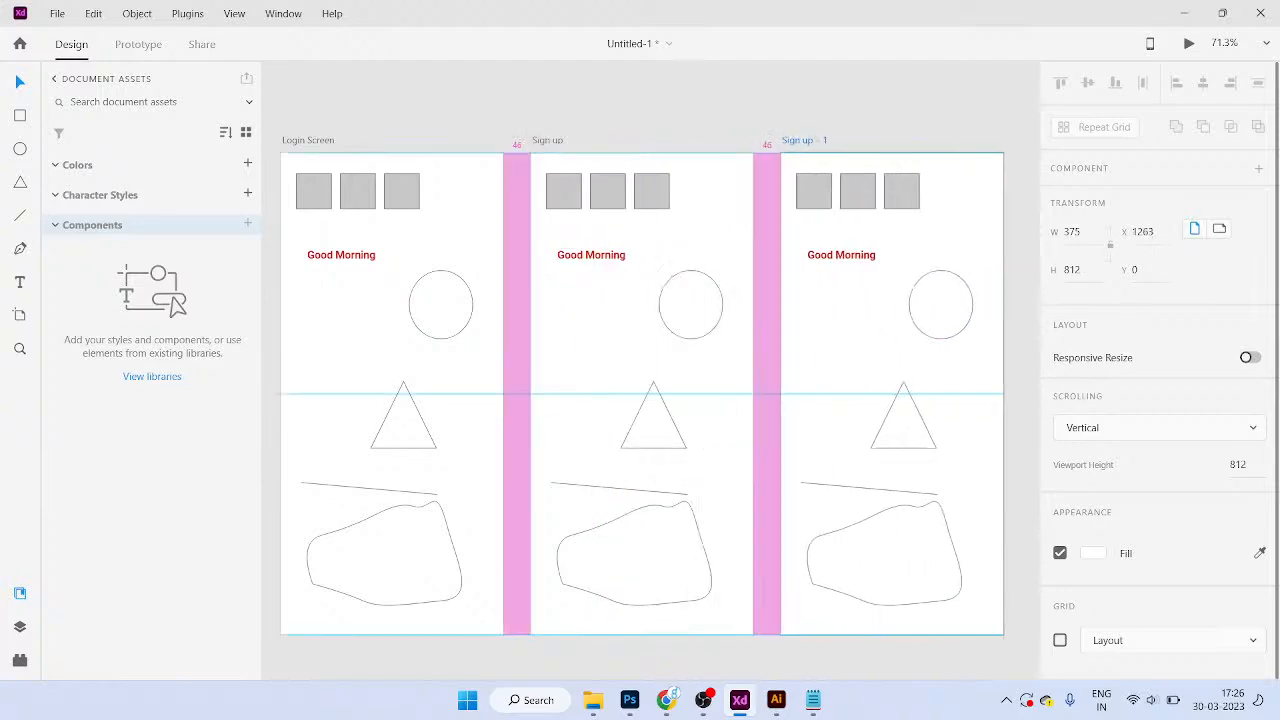
scroll(790, 244, "down", 3)
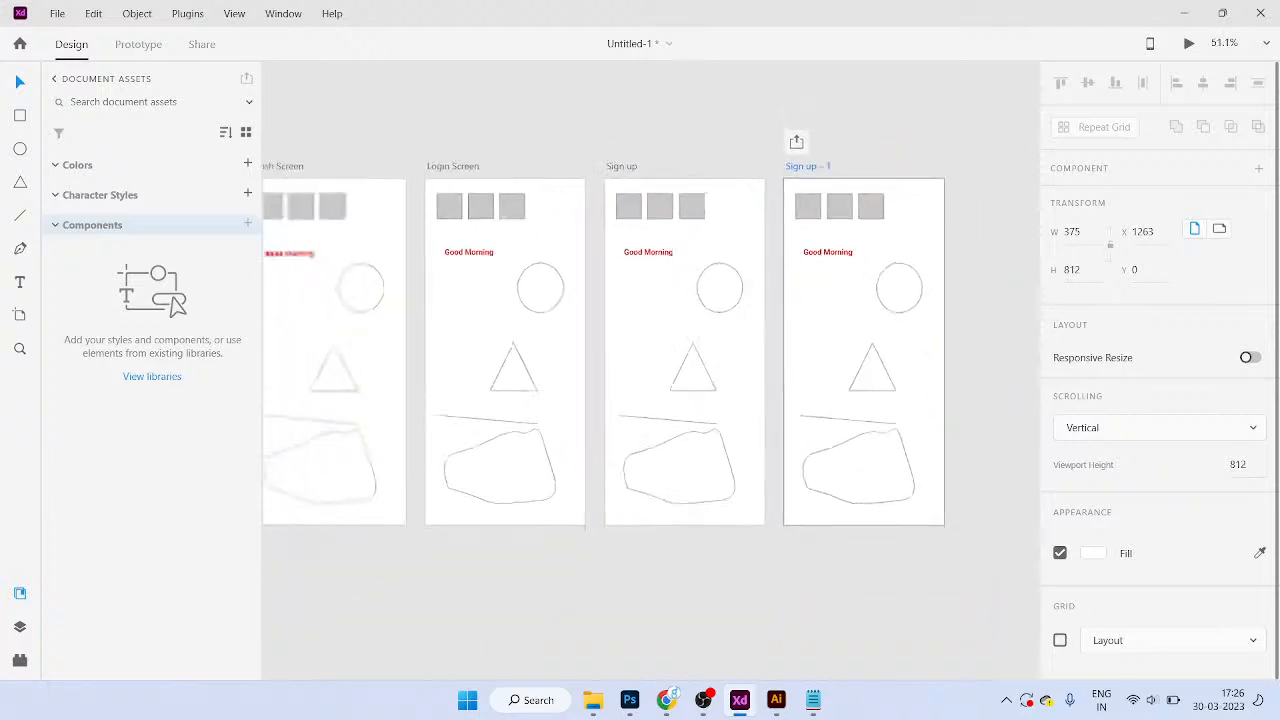
double_click(809, 177)
type("Contact")
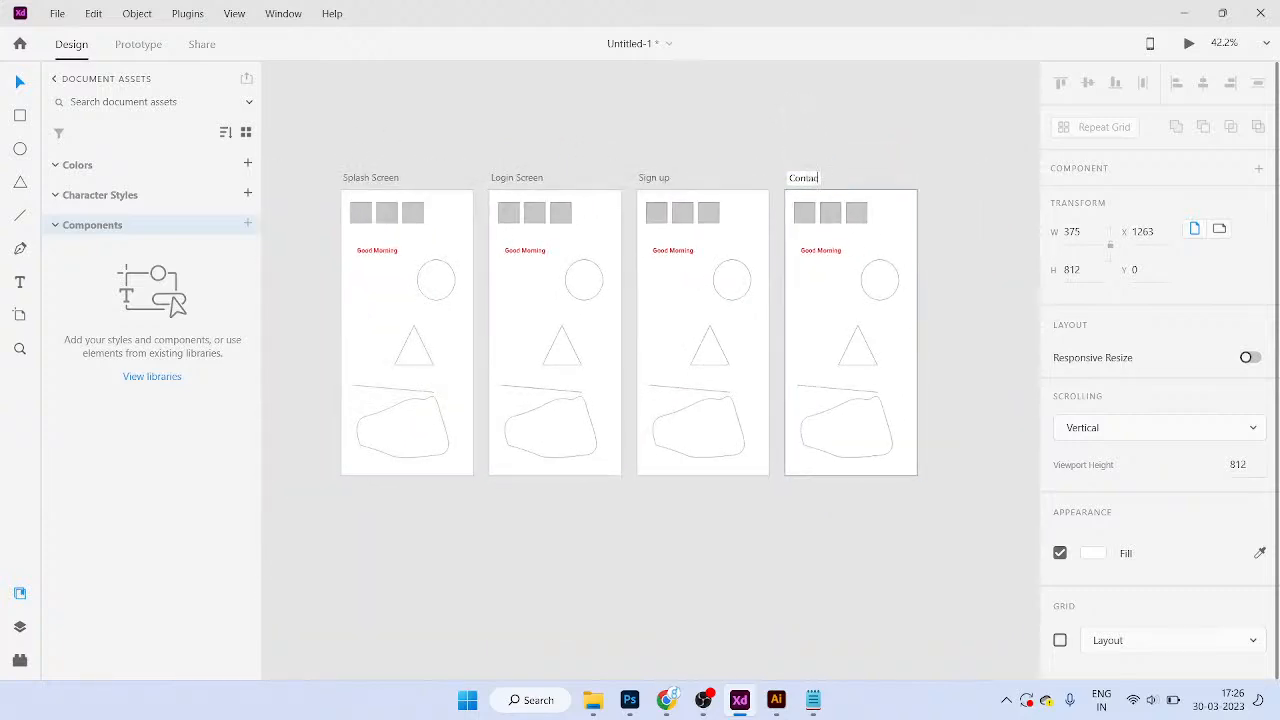
key("Return")
scroll(485, 282, "left", 1)
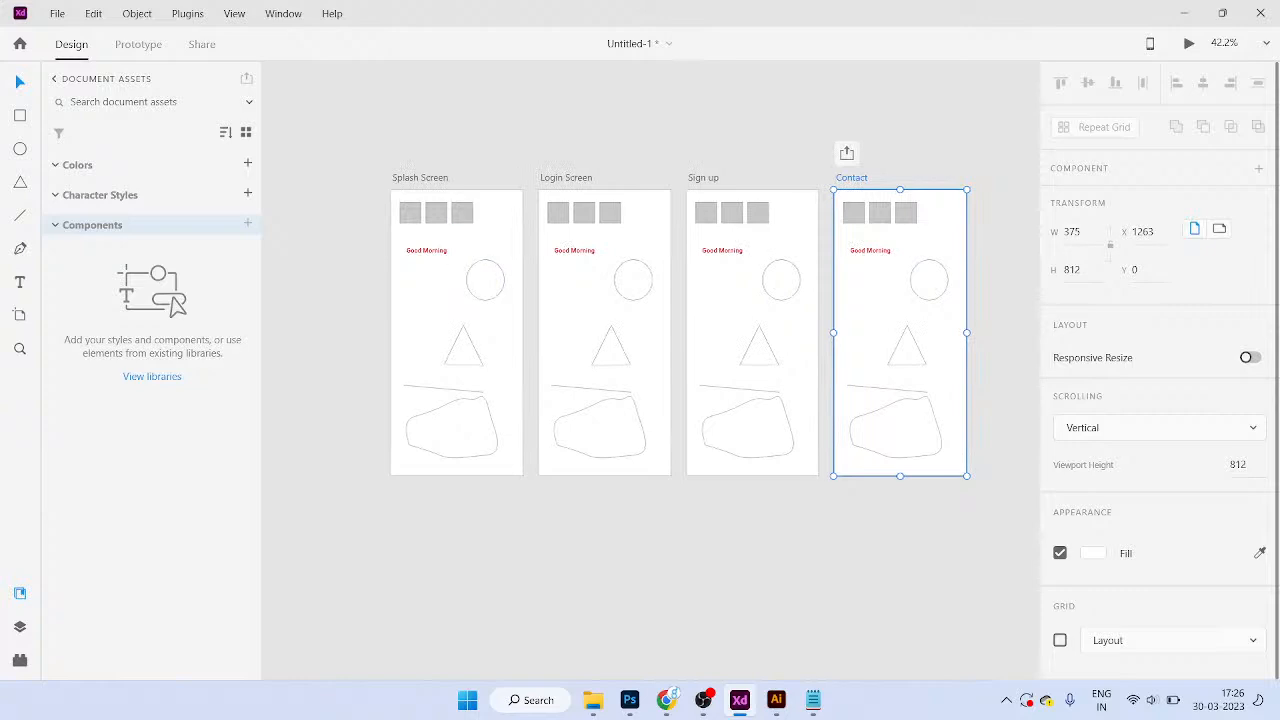
Step: Show the Layers list and select the Sign up, Login Screen and Splash Screen artboards and contents
key("ctrl+y")
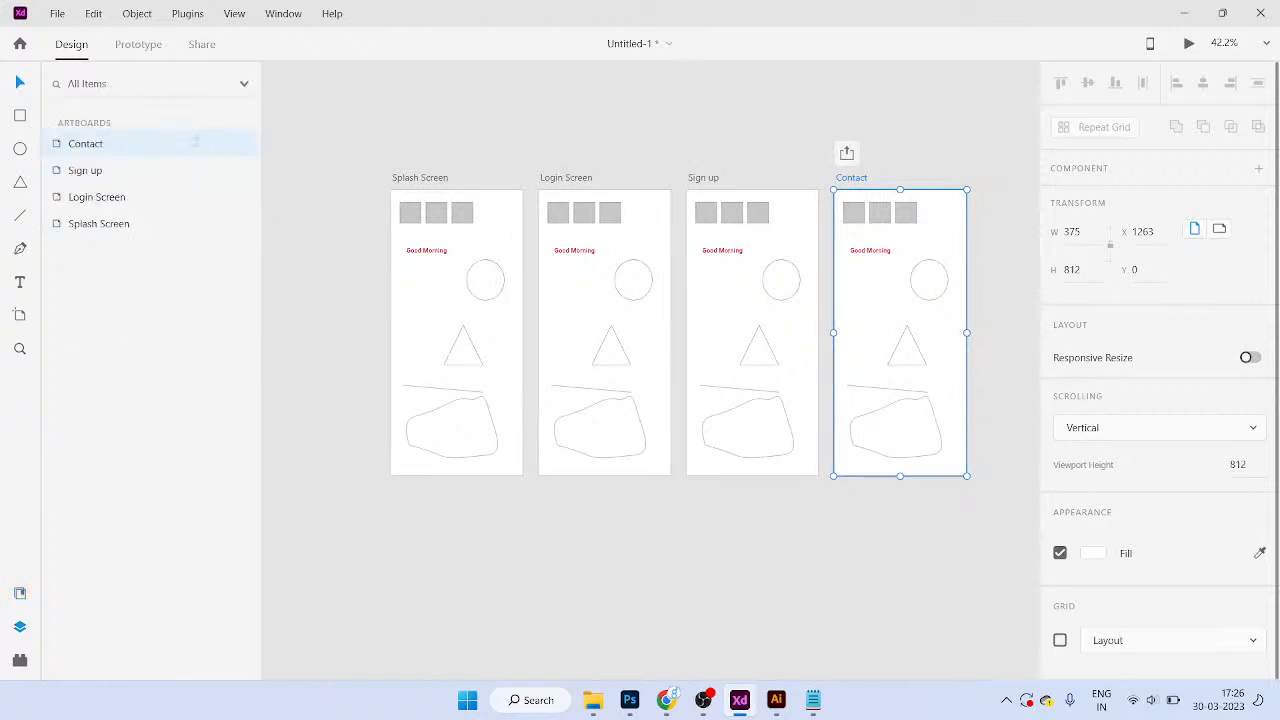
left_click(85, 170)
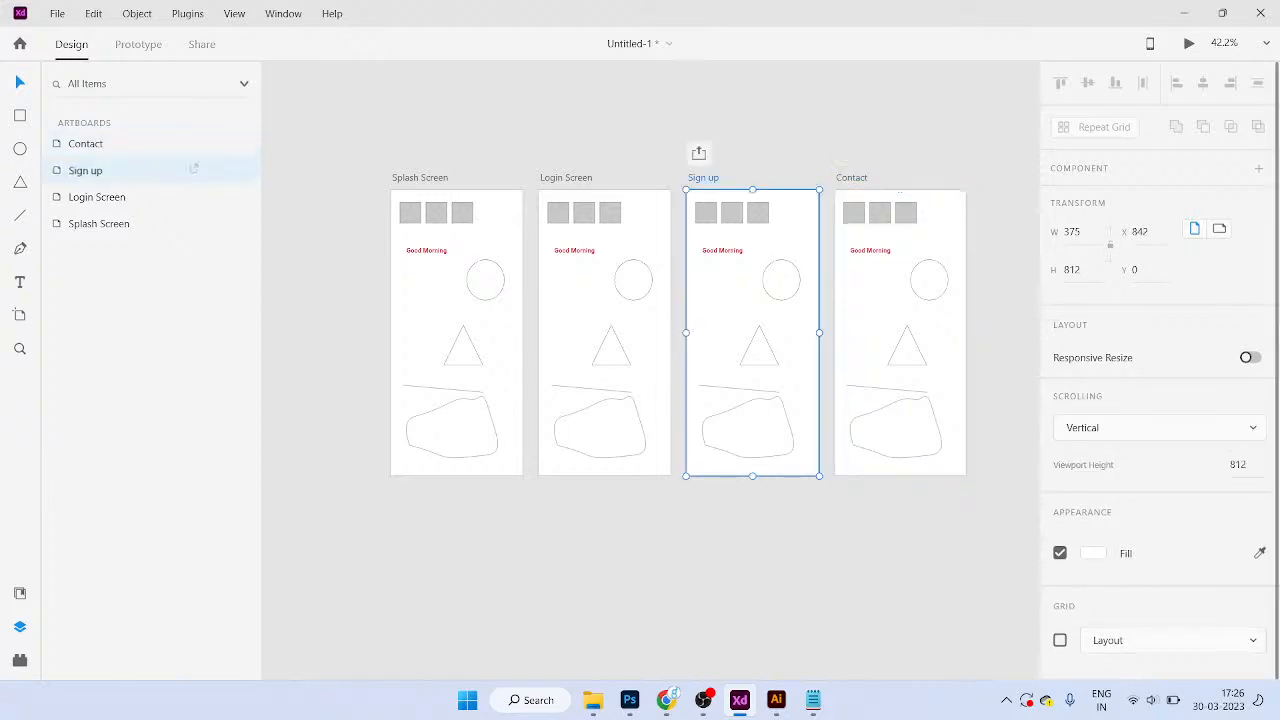
left_click(97, 197)
left_click(195, 222)
left_click(485, 280)
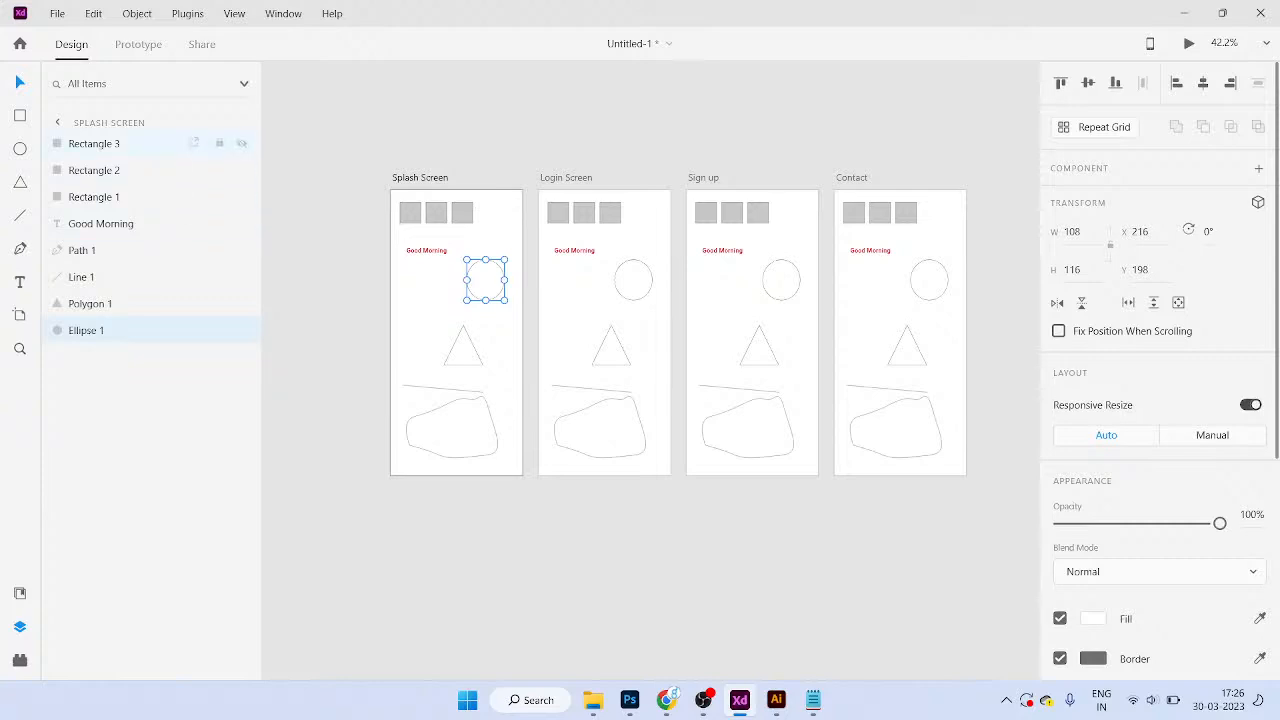
left_click_drag(396, 194, 508, 480)
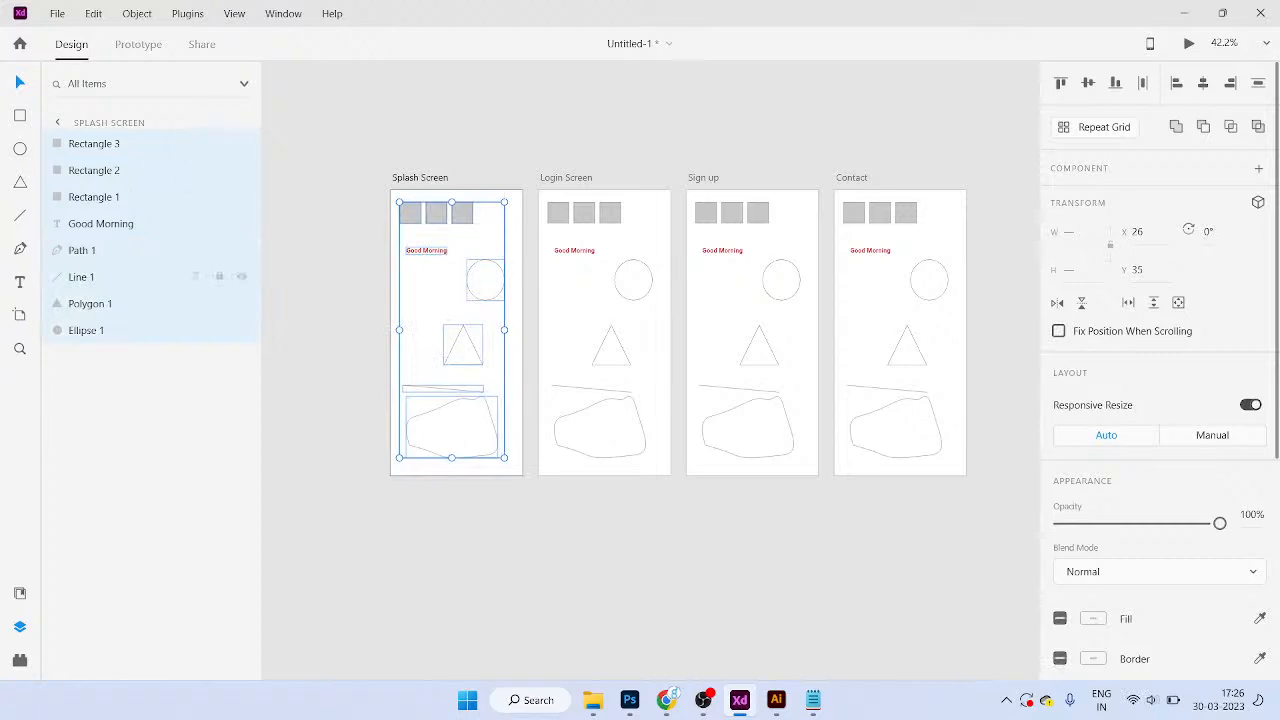
Step: Select Login Screen's Good Morning text, circle, triangle, line, freeform shape and squares in turn
left_click(610, 184)
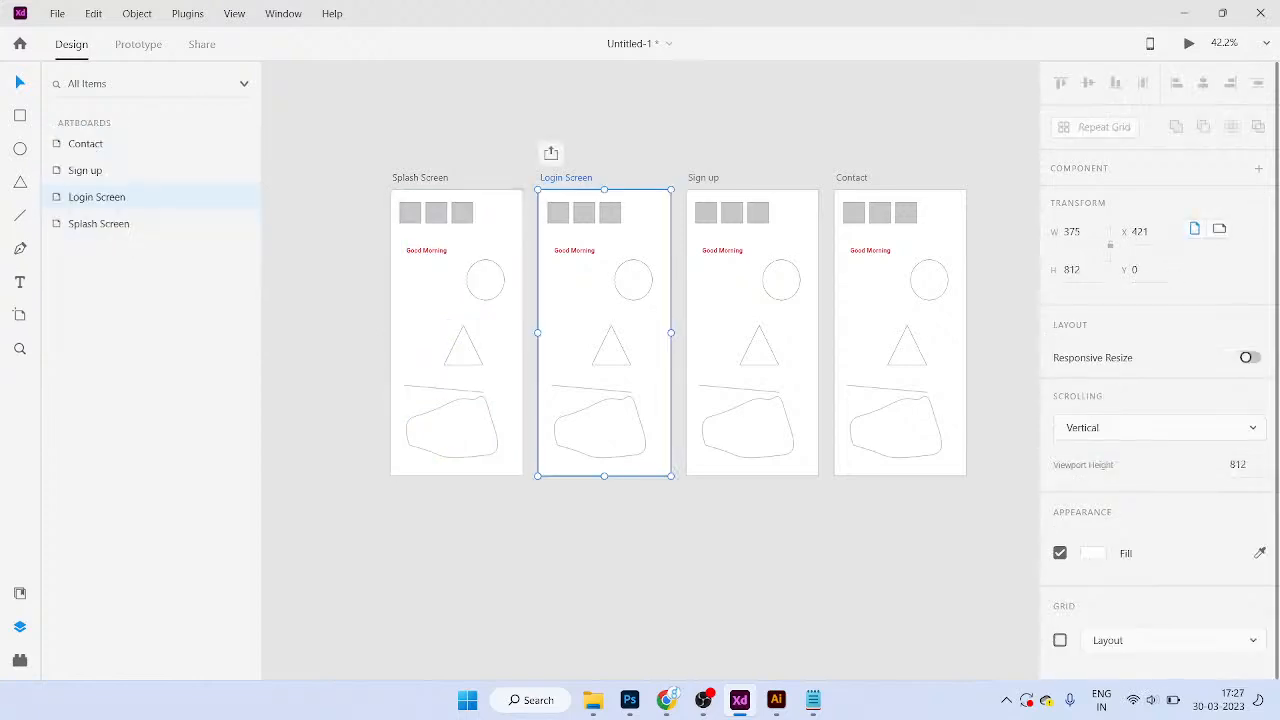
scroll(624, 207, "up", 5)
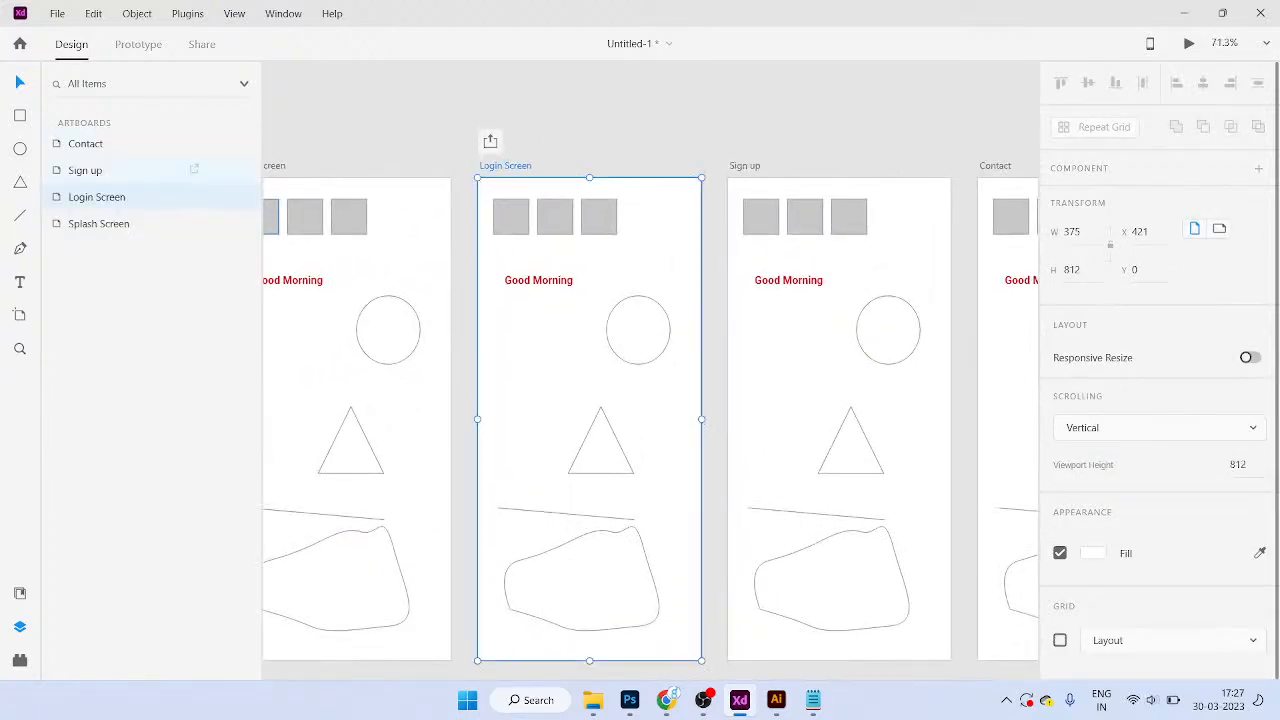
scroll(555, 250, "down", 1)
left_click(555, 250)
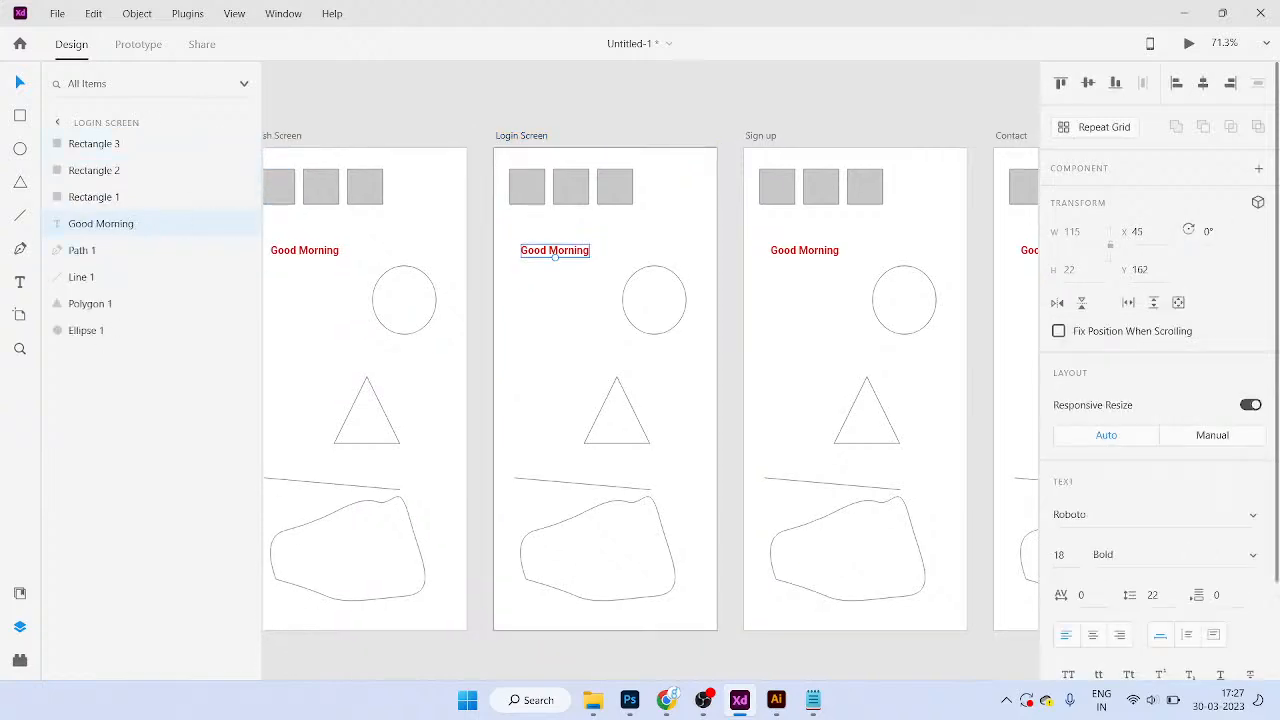
left_click(120, 330)
left_click_drag(556, 380, 702, 452)
left_click_drag(560, 453, 660, 540)
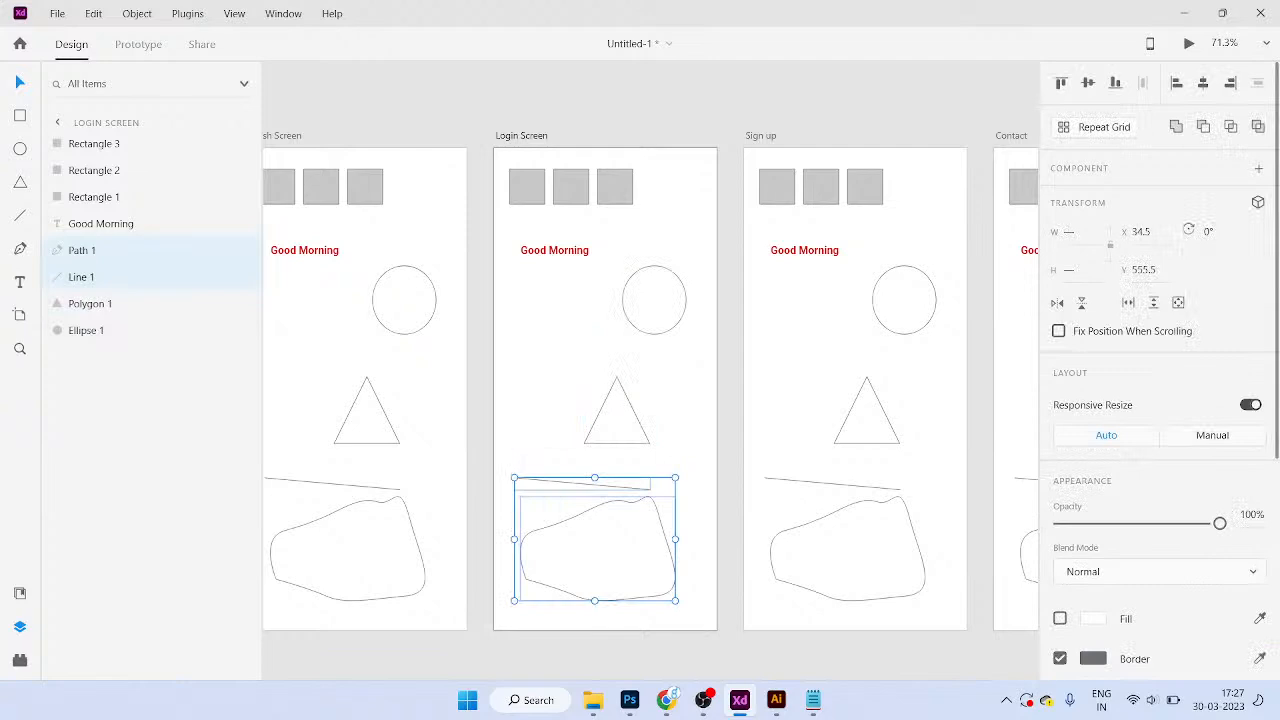
left_click(554, 250)
left_click(615, 186)
left_click(527, 187)
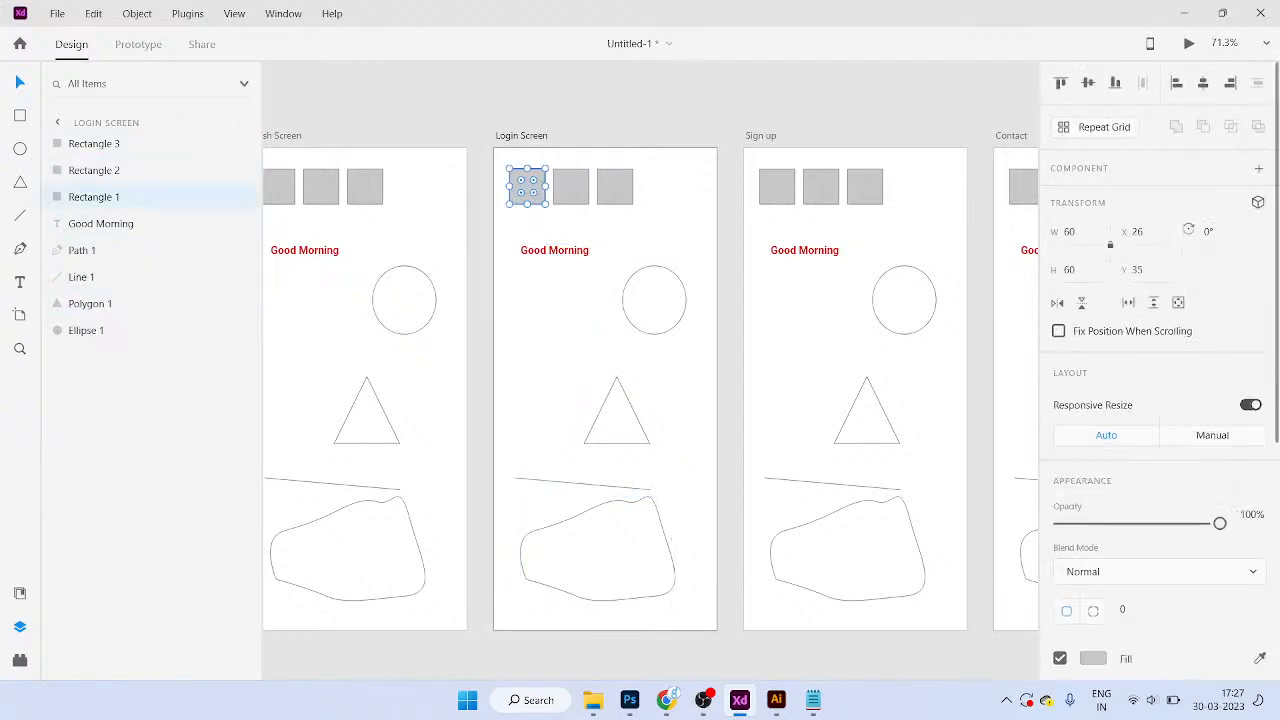
Step: Toggle the Document Assets panel with Ctrl+Shift+Y
scroll(650, 386, "left", 1)
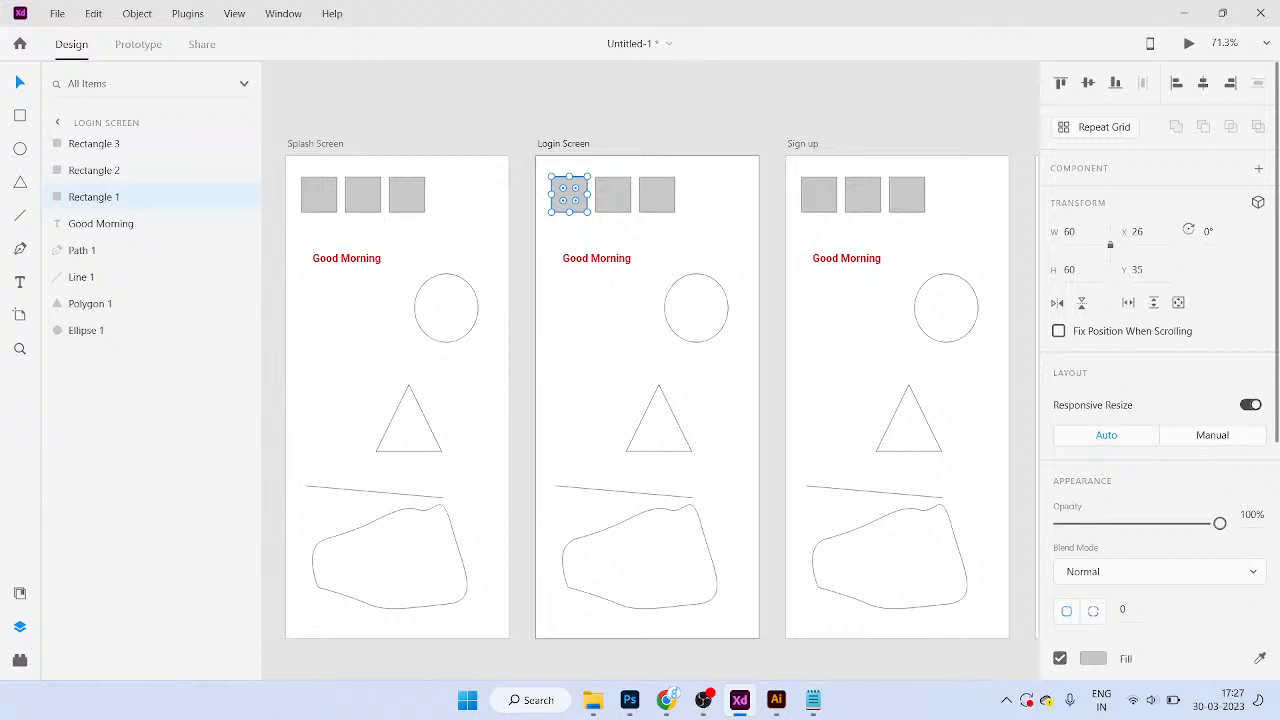
scroll(763, 282, "down", 5)
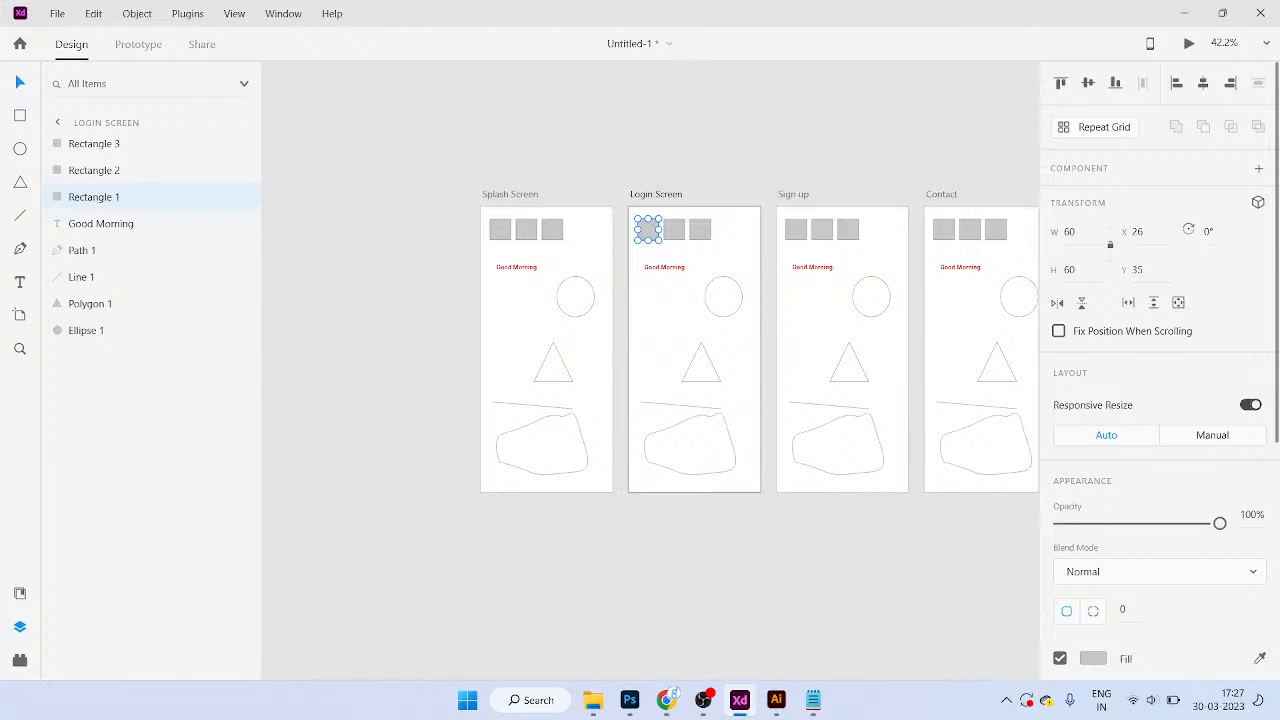
key("ctrl+shift+y")
key("ctrl+shift+y")
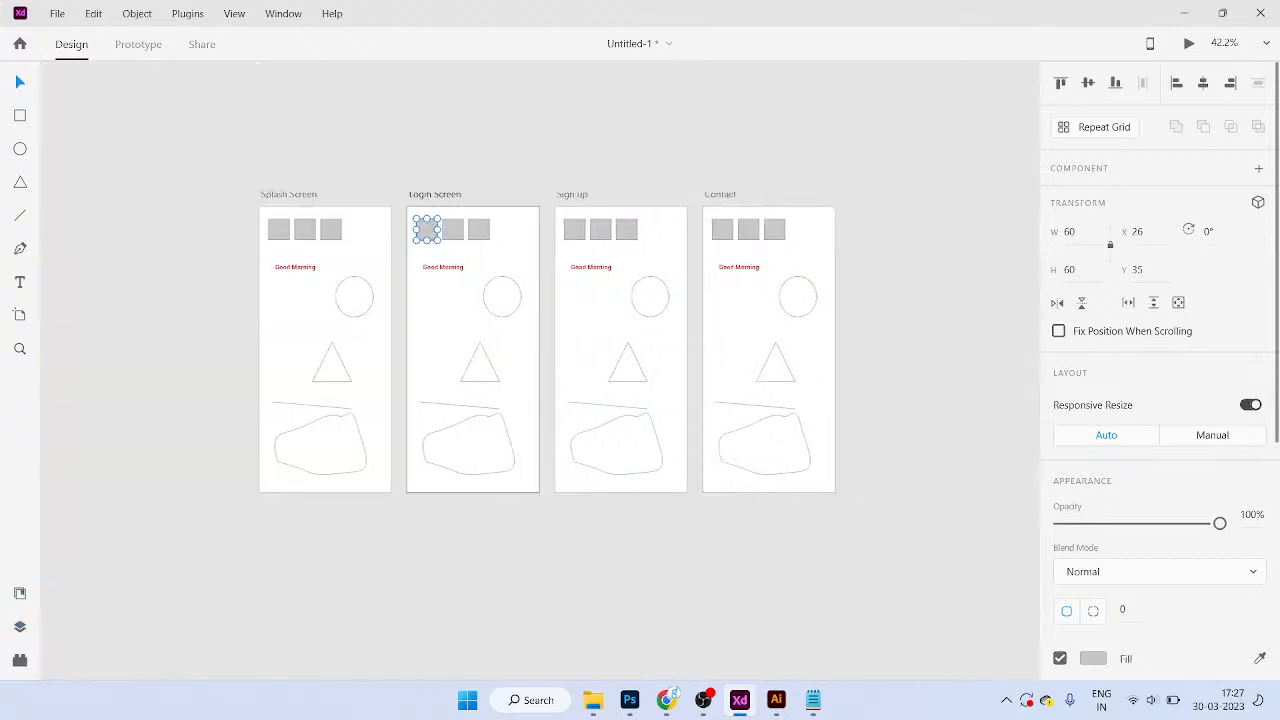
key("ctrl+y")
key("ctrl+shift+y")
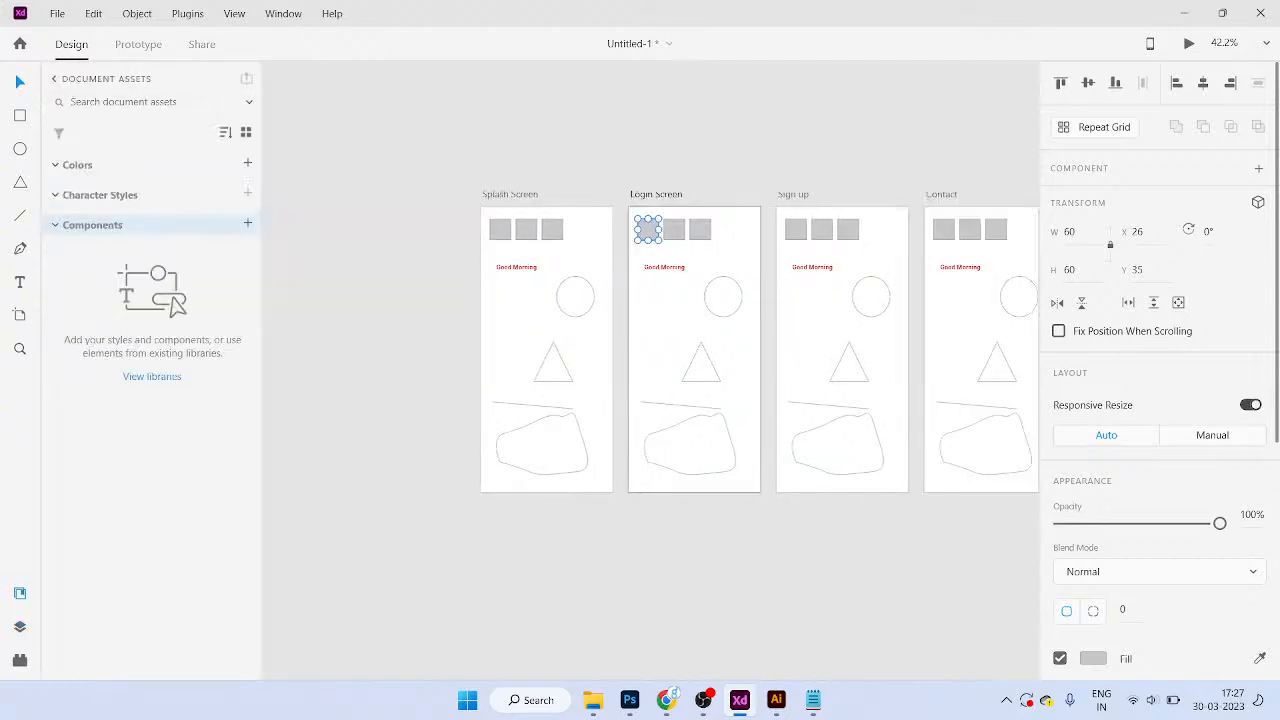
Step: Drag the second and third grey squares on Splash Screen out of the top row
scroll(595, 204, "up", 5)
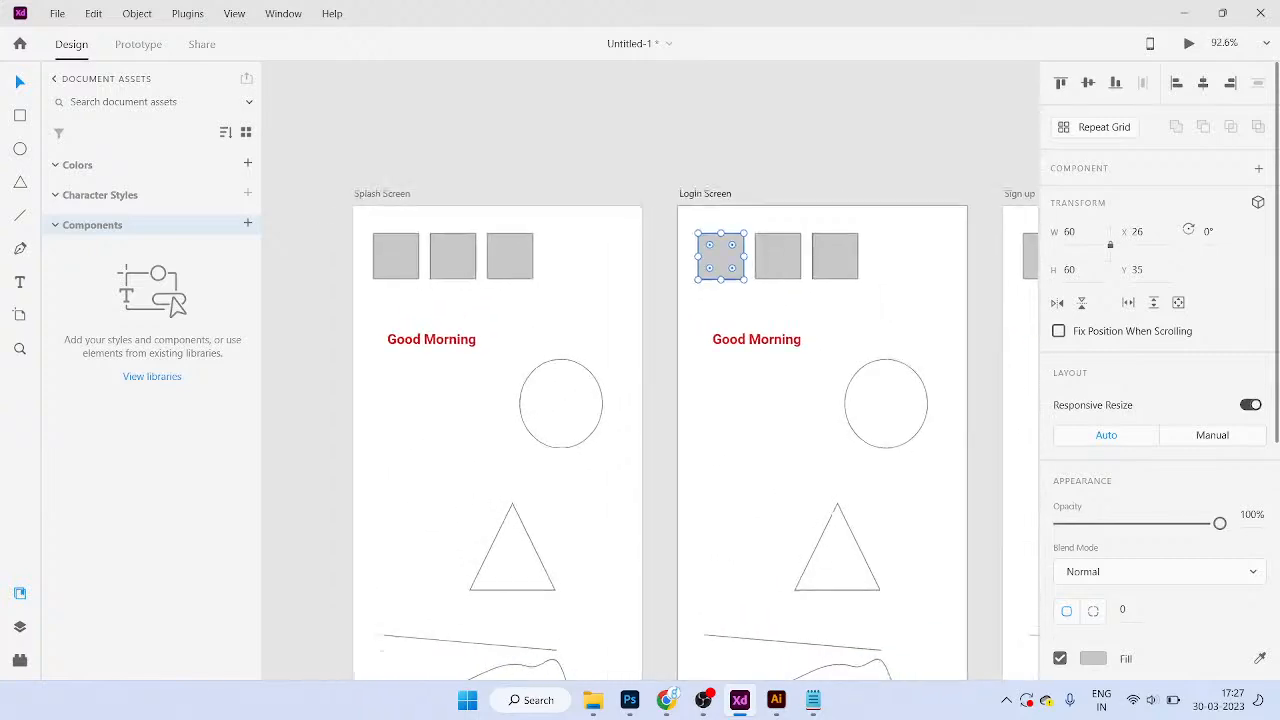
scroll(395, 258, "up", 2)
left_click(397, 242)
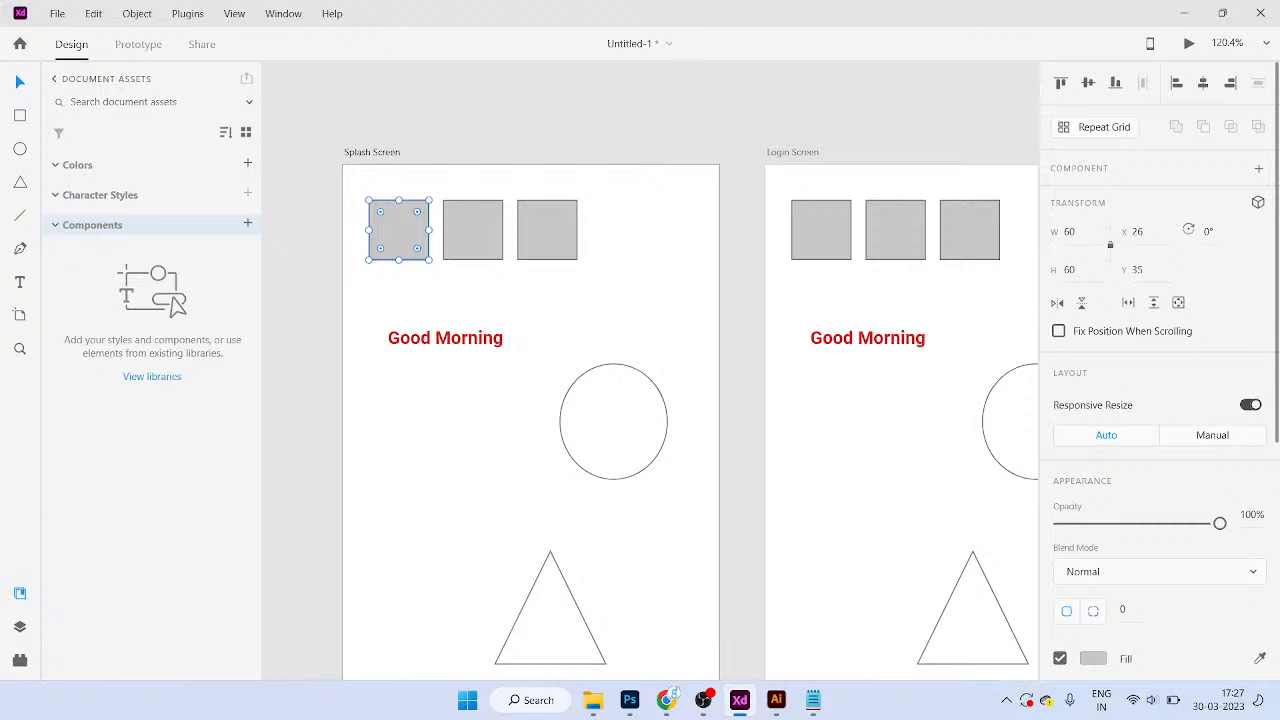
left_click_drag(473, 229, 494, 290)
left_click_drag(547, 229, 618, 271)
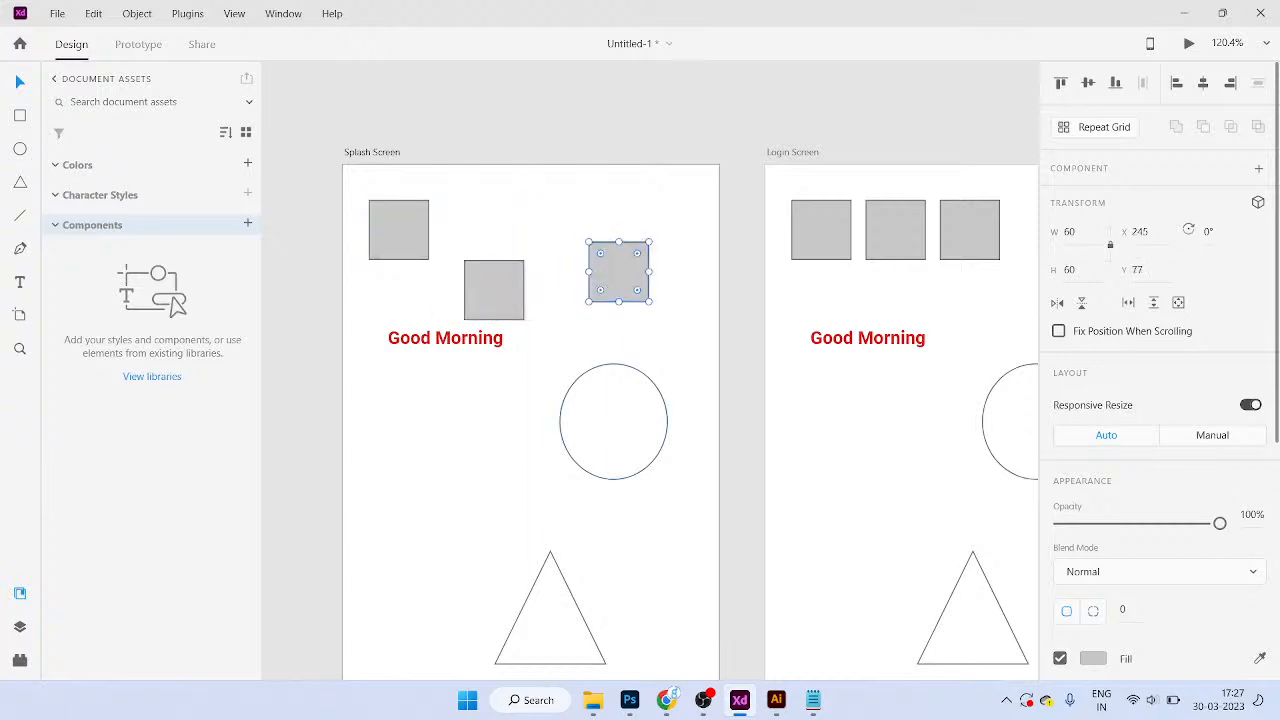
left_click_drag(494, 290, 494, 263)
mouse_move(618, 271)
left_mouse_down()
mouse_move(614, 290)
mouse_move(613, 273)
left_mouse_up()
left_click_drag(494, 263, 501, 237)
left_click(662, 284)
Step: Align the three squares along their middles, then undo the alignment with Ctrl+Z
left_click_drag(393, 175, 621, 266)
key("shift+m")
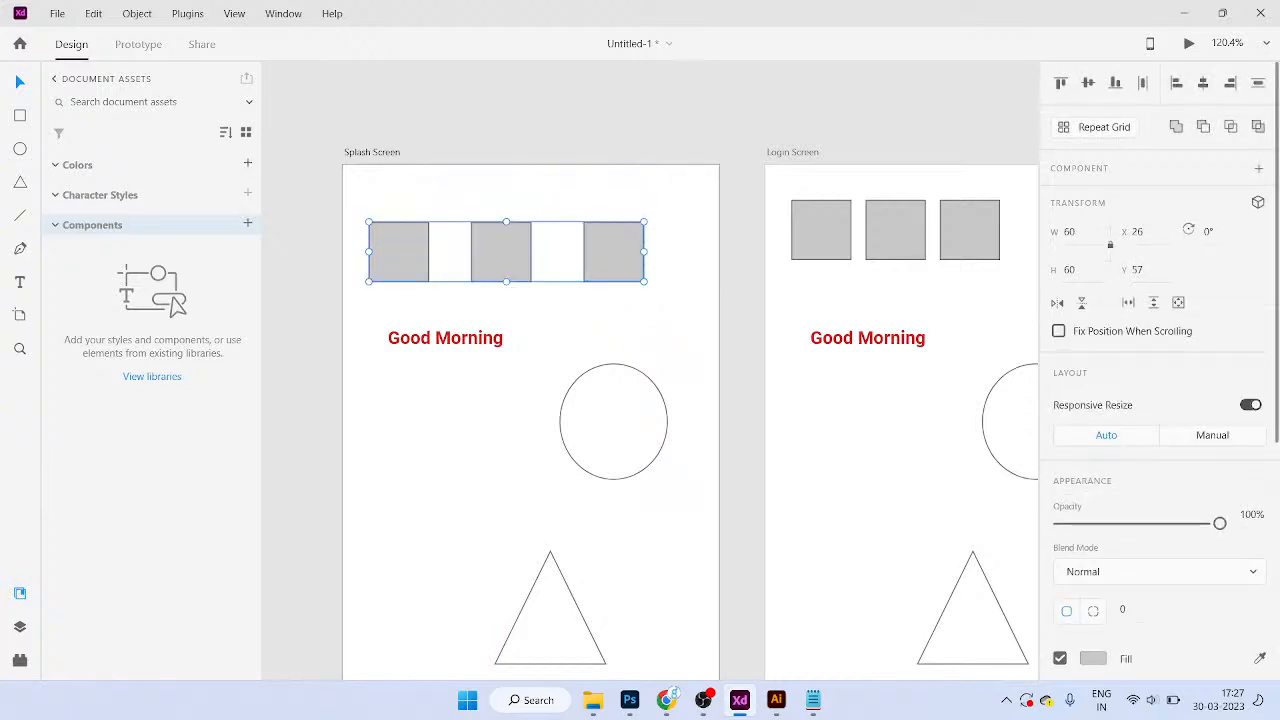
key("ctrl+z")
key("ctrl+z")
left_click_drag(822, 230, 472, 215)
Step: Resize the Login Screen's first grey square to W 80, H 120
scroll(495, 227, "up", 2)
left_click(491, 226)
left_click(1072, 232)
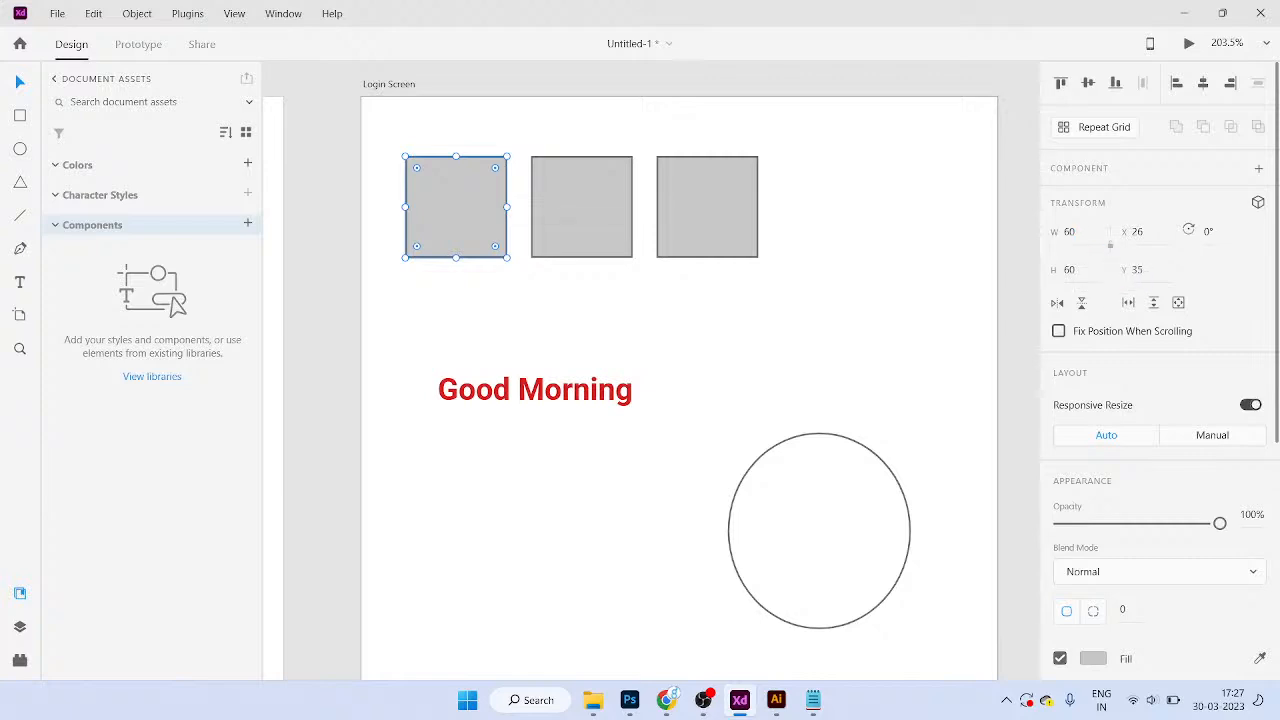
left_click(582, 304)
left_click(462, 220)
left_click(1072, 232)
type("80")
key("Tab")
type("120")
key("Return")
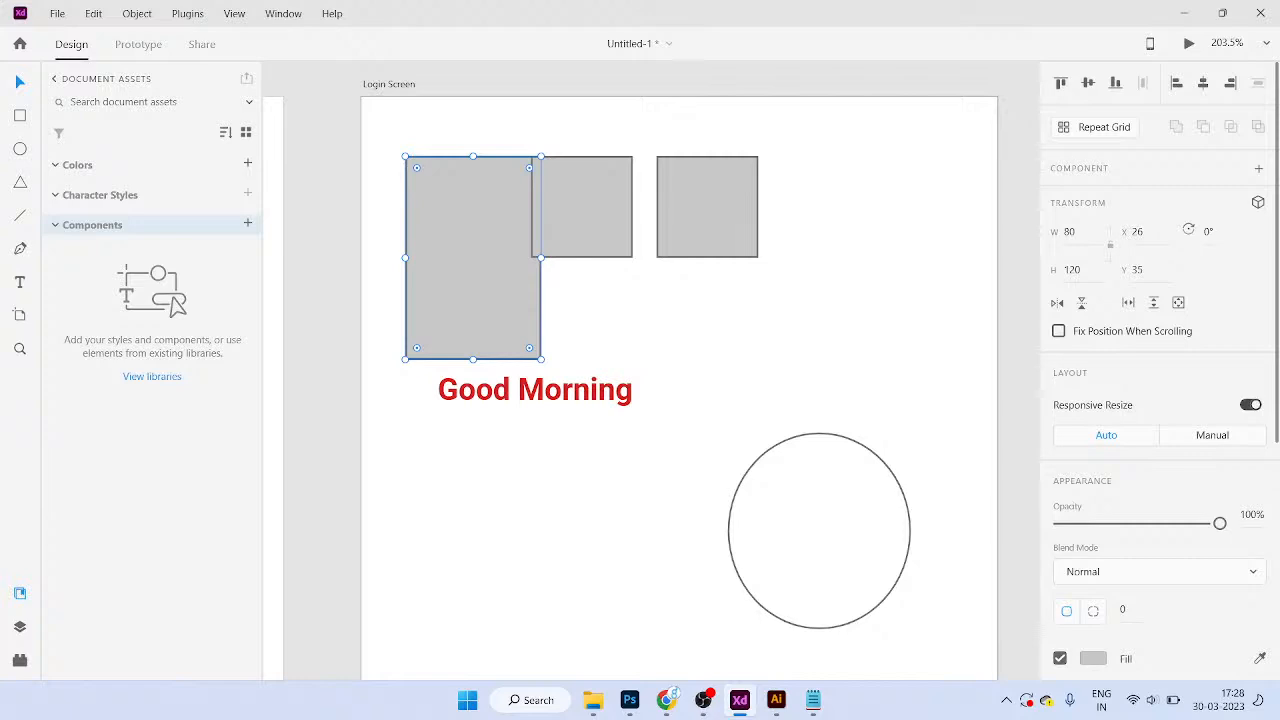
Step: Move the third square further right and set its width to 120
left_click_drag(707, 208, 792, 208)
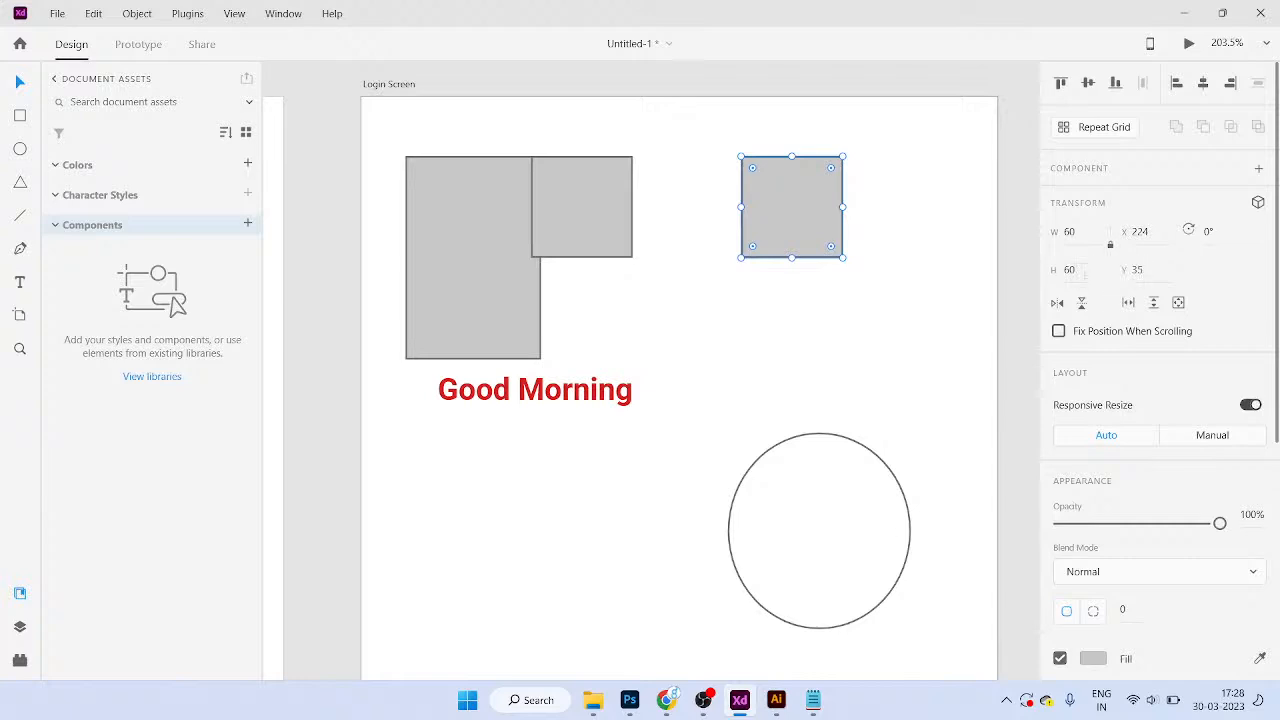
left_click(1072, 232)
type("120")
key("Return")
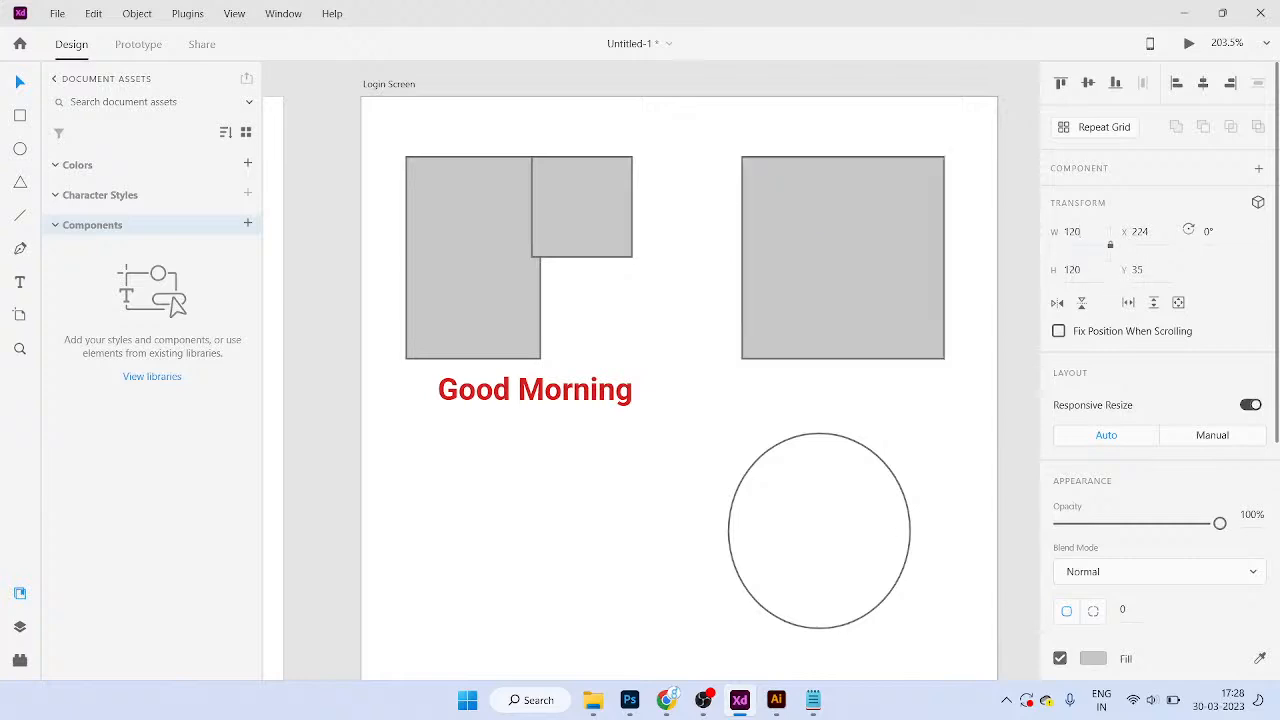
scroll(650, 388, "right", 1)
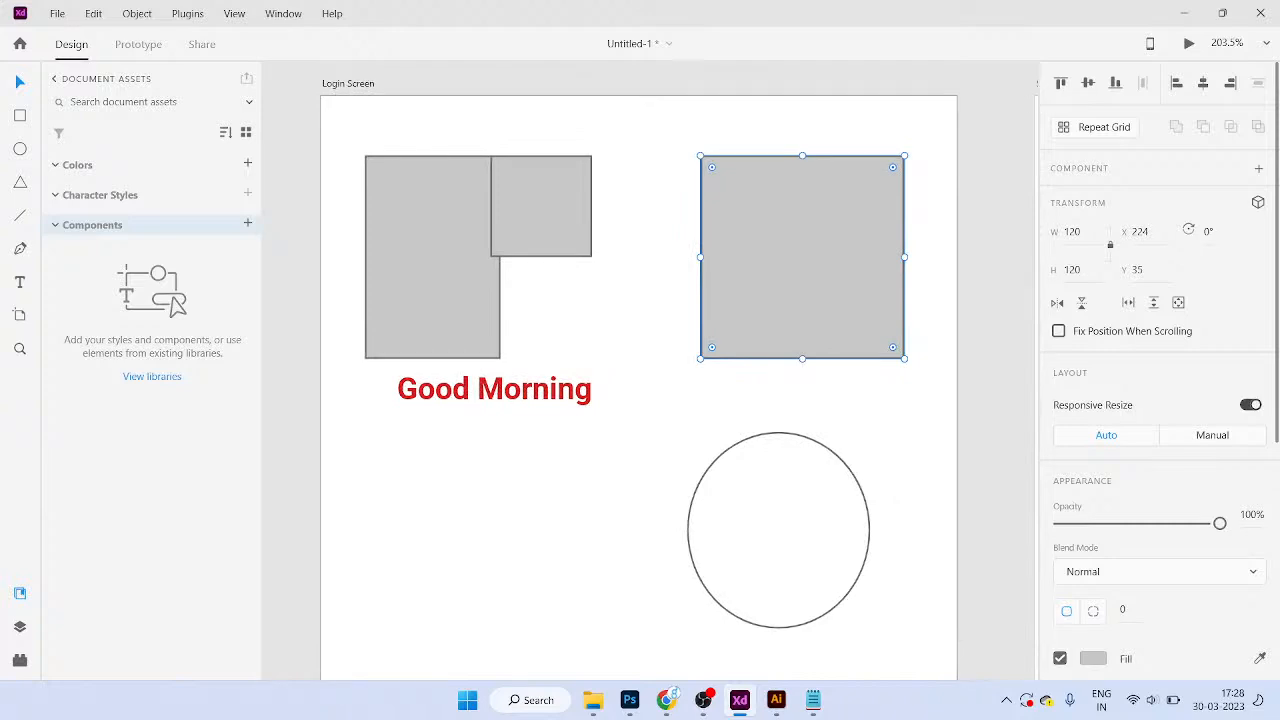
Step: Enlarge the small grey square to 77×77 and move it right and down
scroll(777, 467, "down", 1)
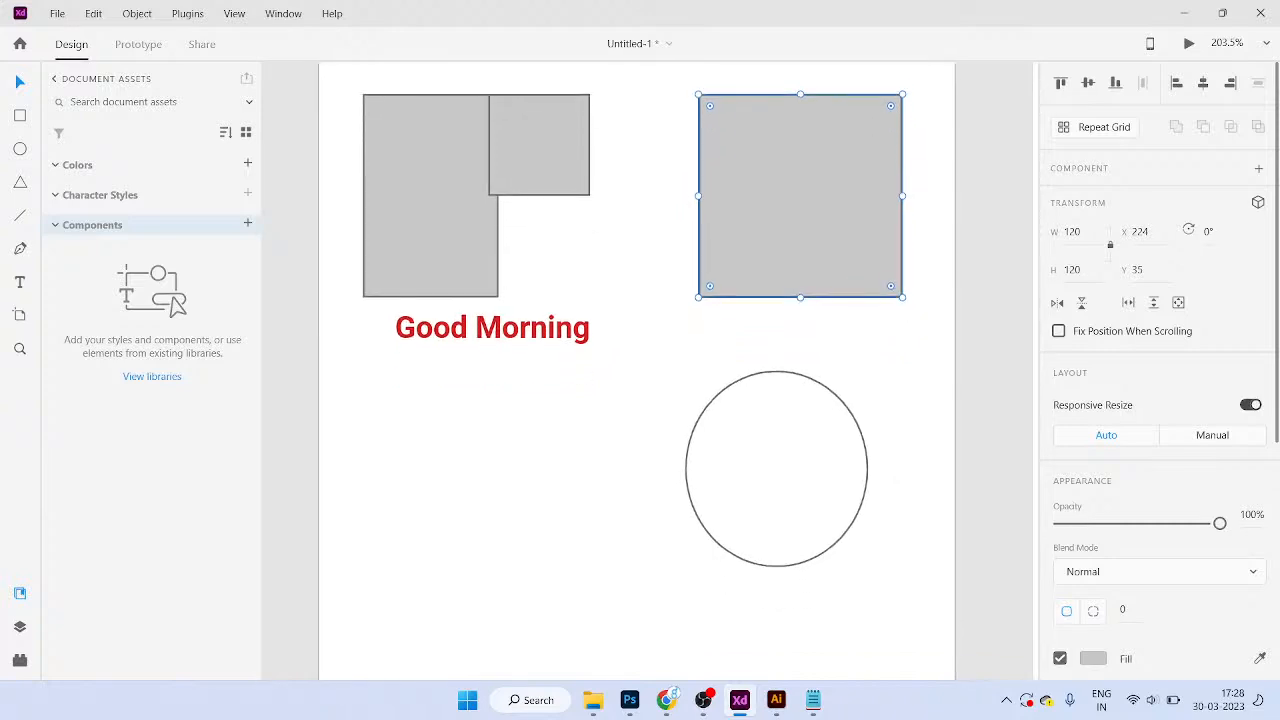
left_click(777, 467)
key("a")
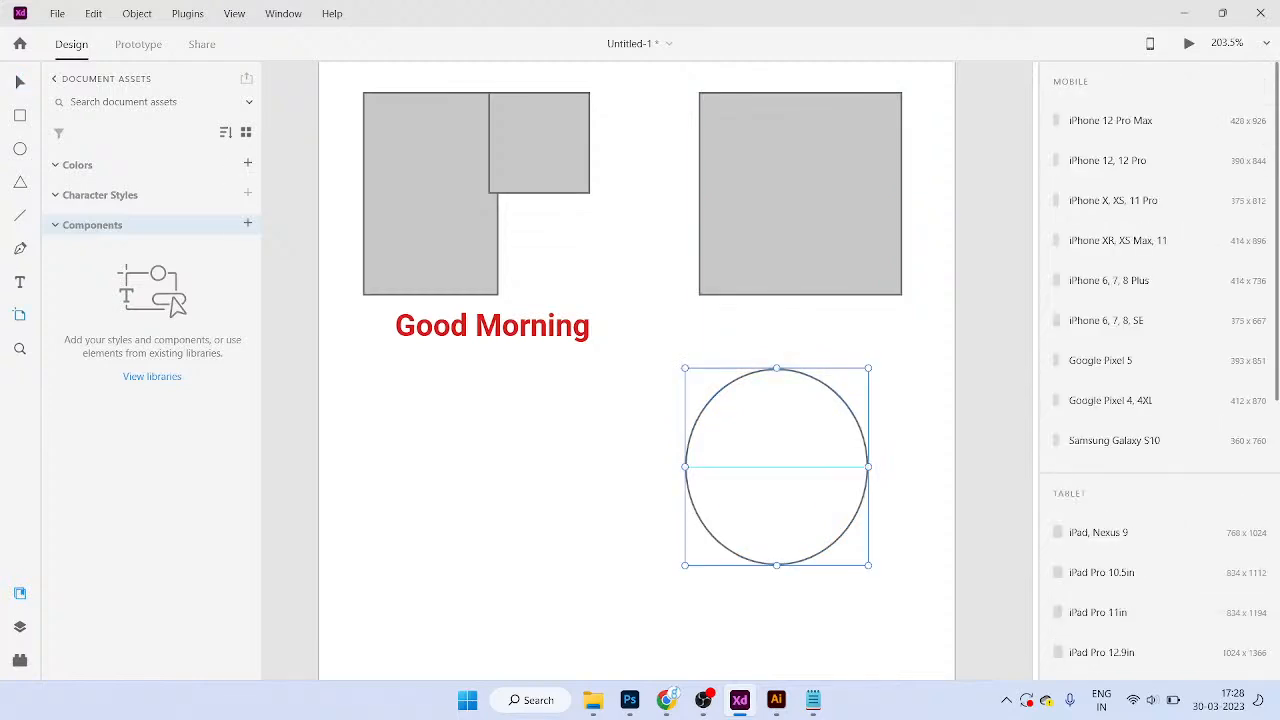
key("v")
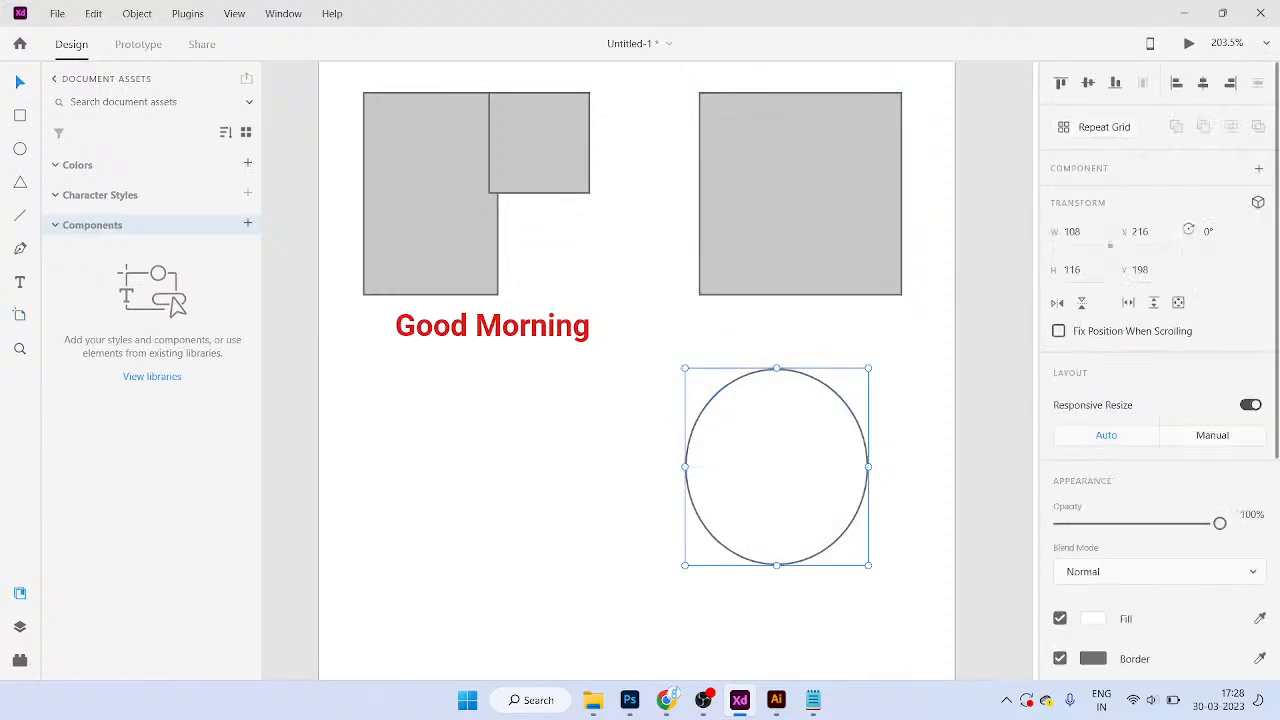
left_click(539, 143)
left_click_drag(590, 194, 618, 222)
left_click_drag(553, 156, 571, 182)
Step: Turn the circle into a 250×33 ellipse tilted to -29°
left_click(712, 393)
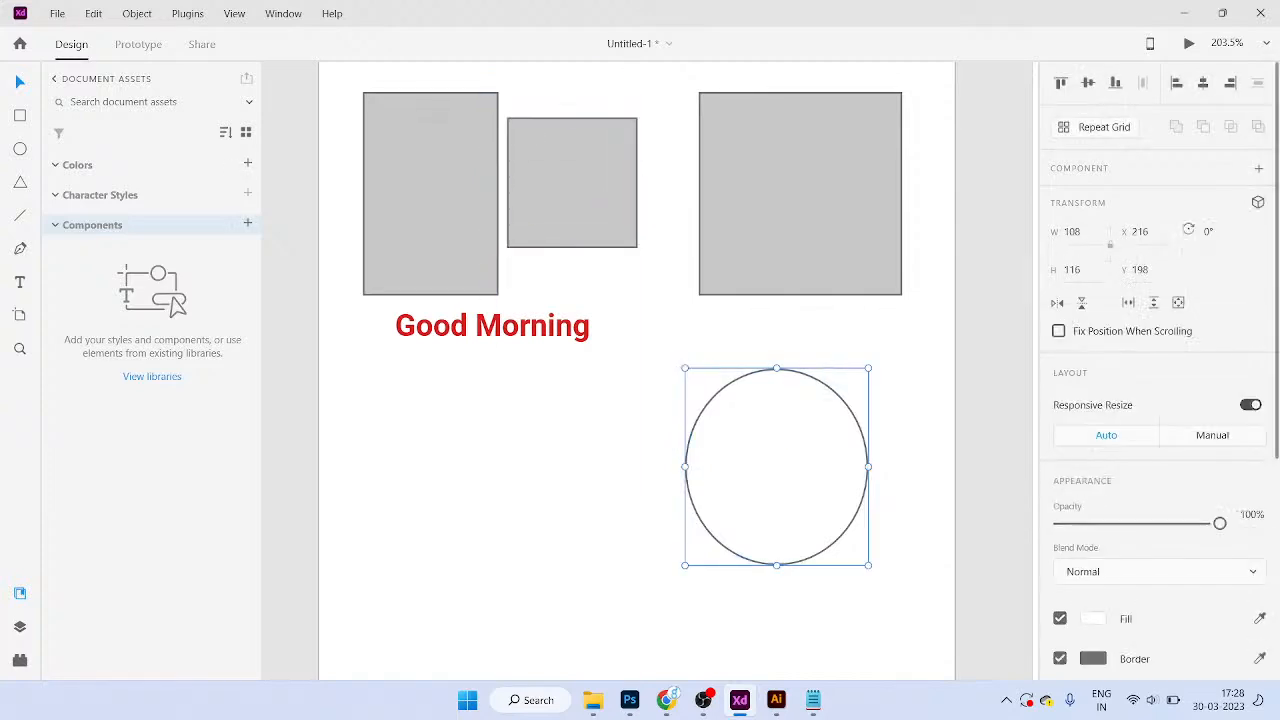
left_click(1074, 232)
type("250")
key("Return")
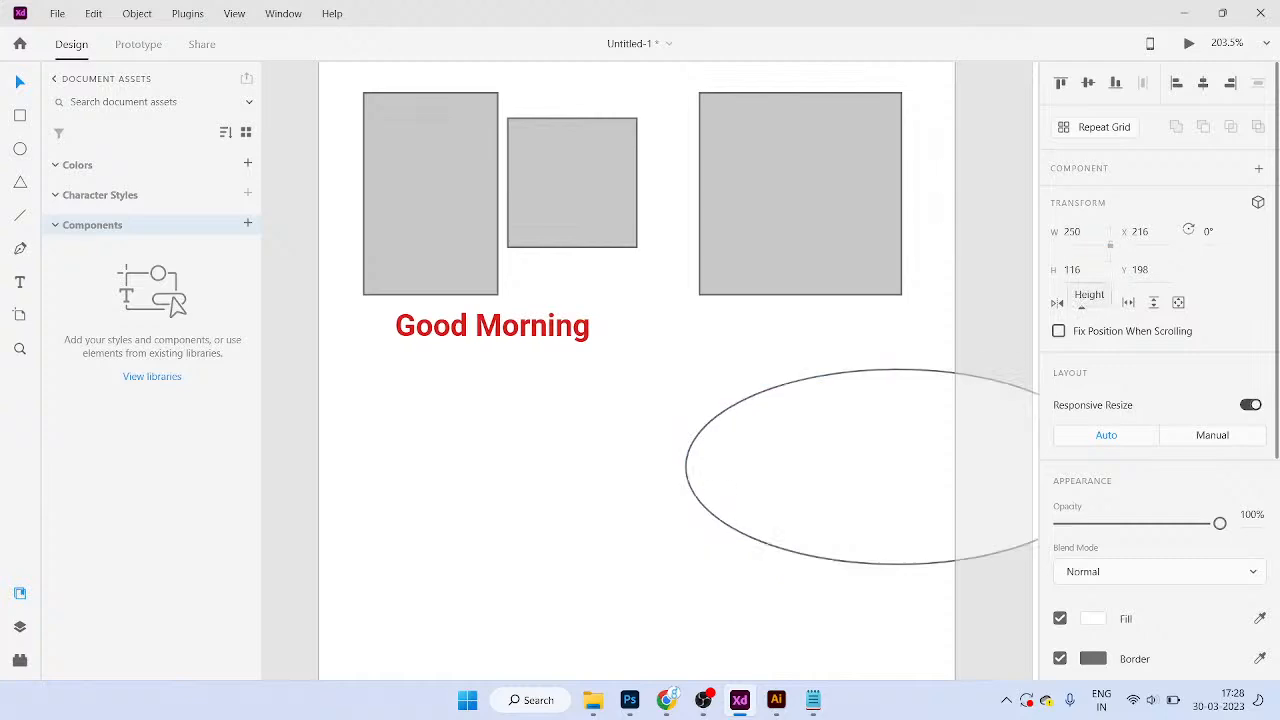
scroll(650, 370, "right", 1)
left_click_drag(813, 345, 615, 467)
scroll(650, 370, "down", 1)
scroll(650, 370, "left", 1)
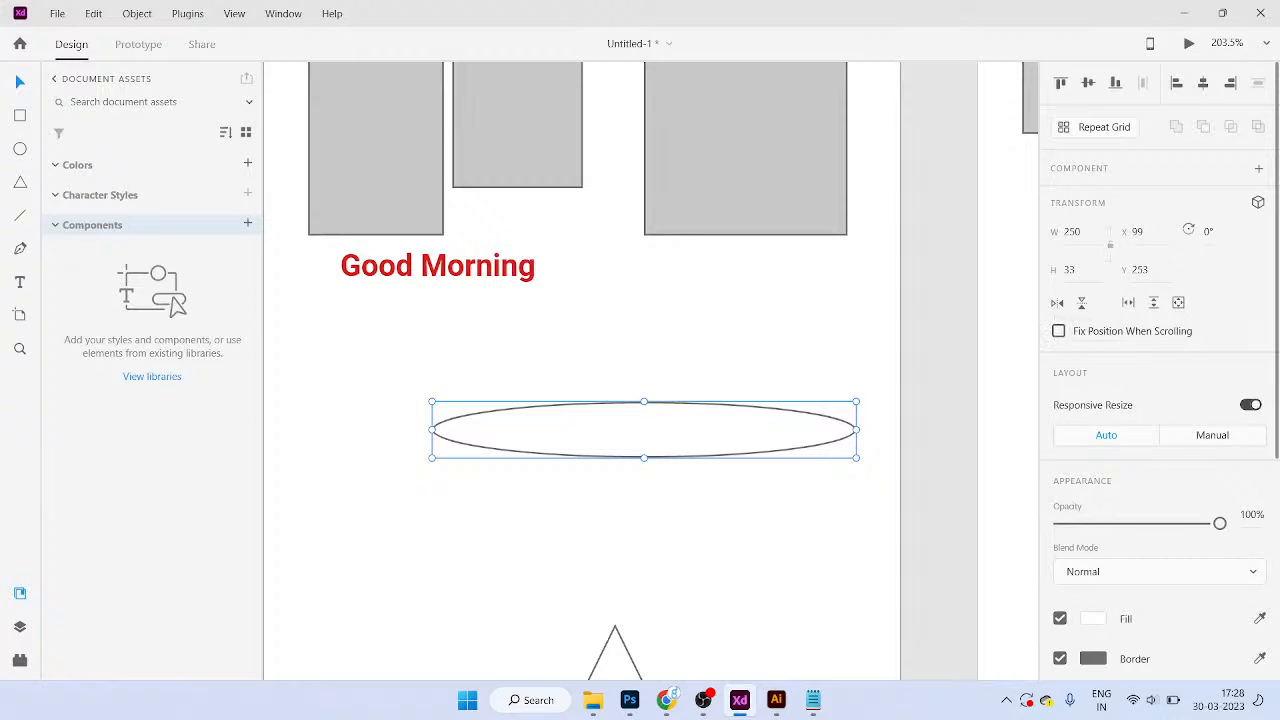
key("e")
left_click_drag(862, 396, 818, 295)
Step: Drag out a copy of the ellipse and flip it horizontally and vertically to cross at -151°
left_click_drag(644, 430, 651, 462)
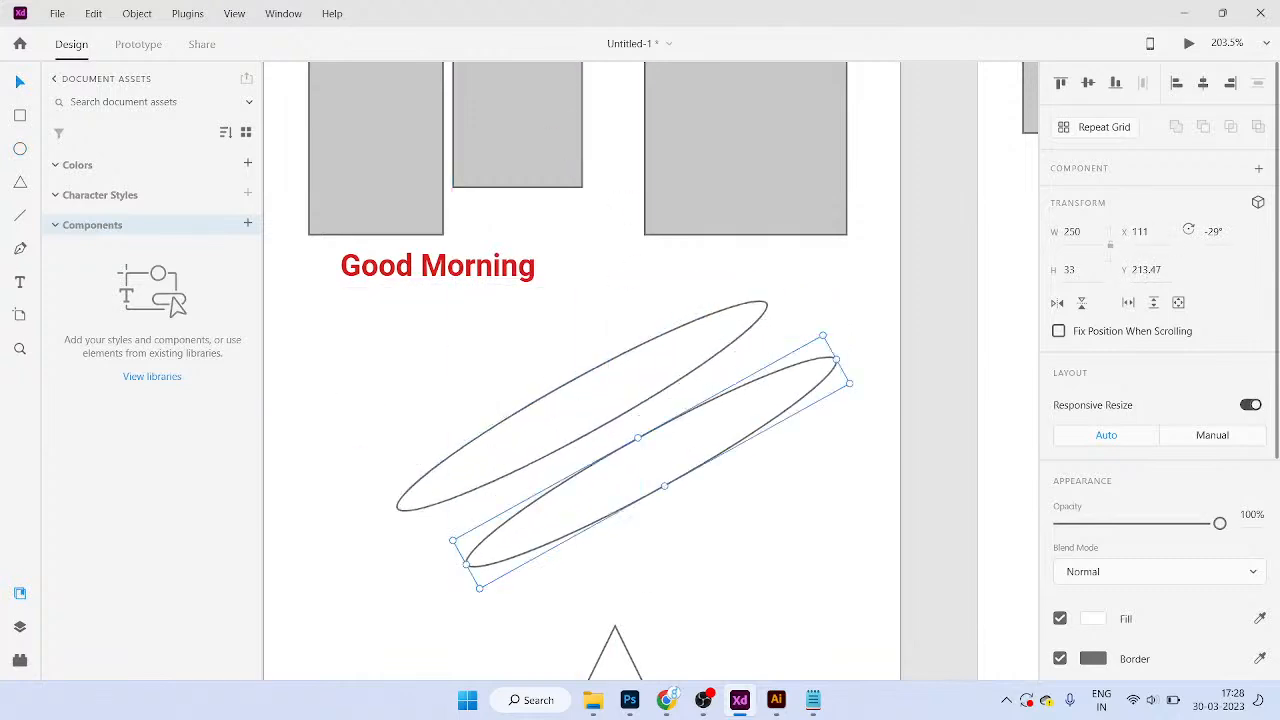
key("shift+h")
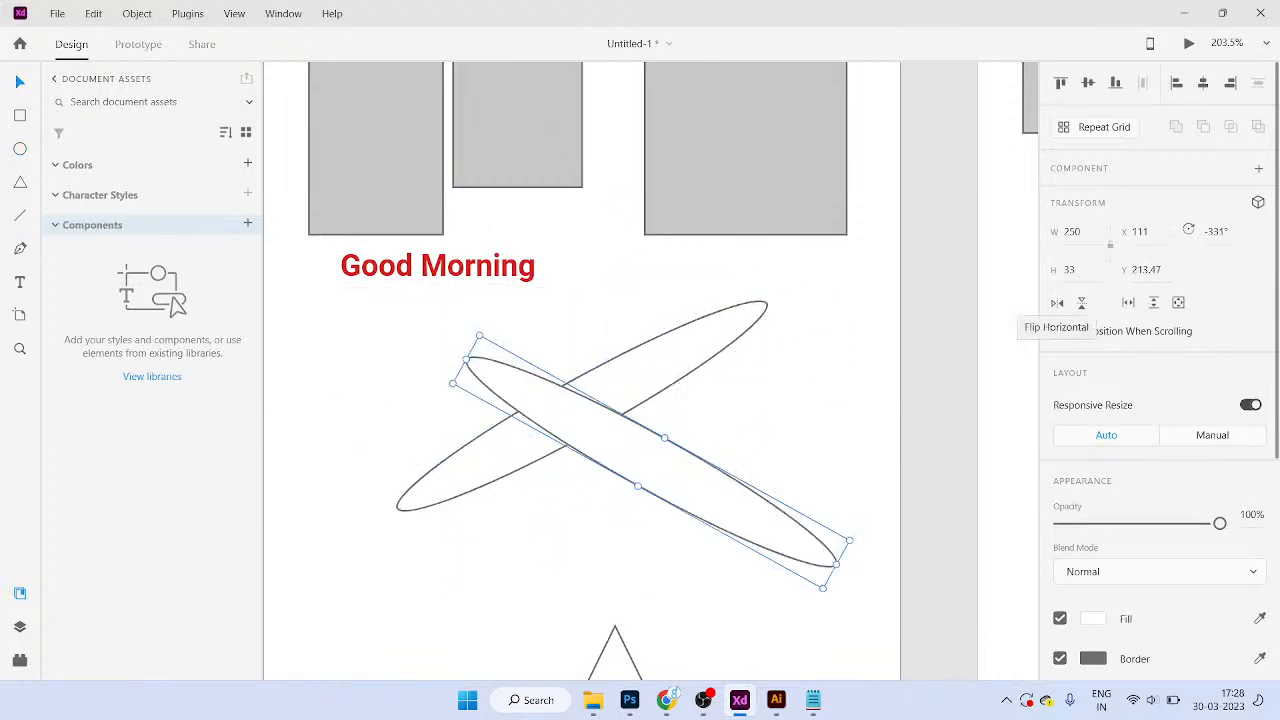
left_click(1057, 302)
left_click(1057, 302)
left_click(1057, 302)
left_click(1057, 302)
left_click(1057, 302)
left_click(1057, 302)
left_click(1057, 302)
left_click(1057, 302)
left_click(1057, 302)
left_click(1081, 302)
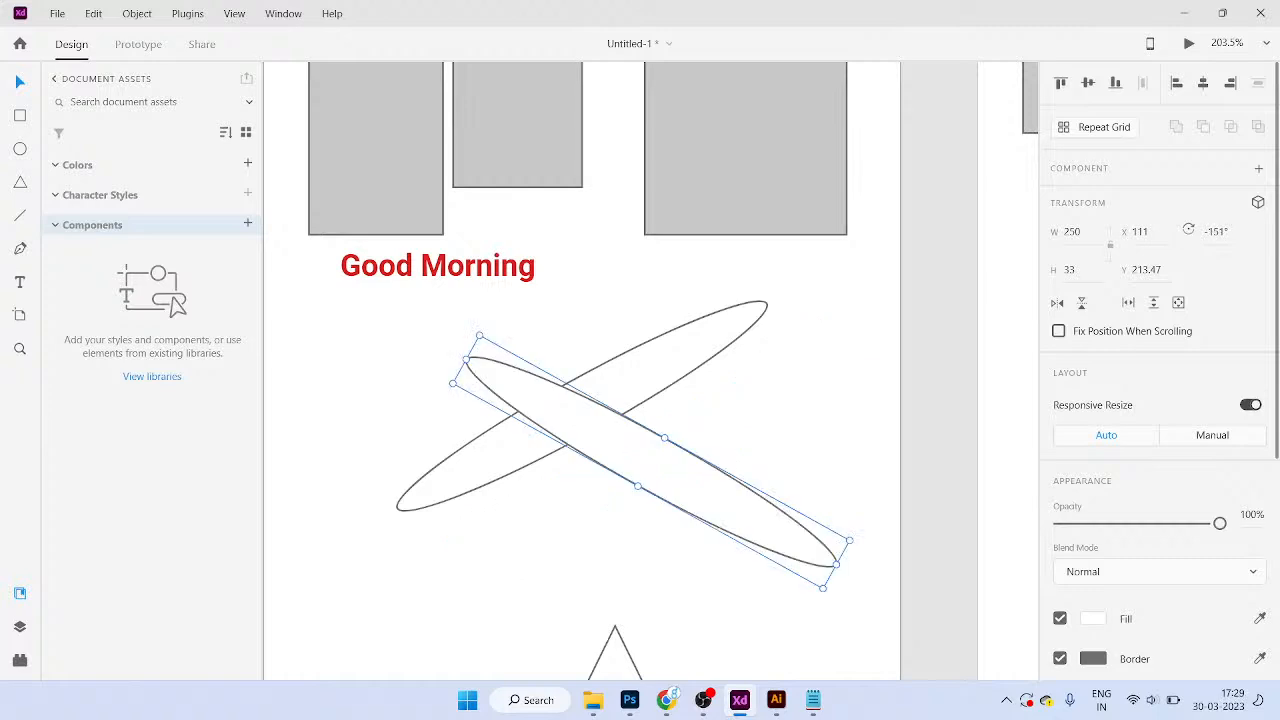
scroll(1160, 370, "down", 8)
scroll(1160, 370, "up", 4)
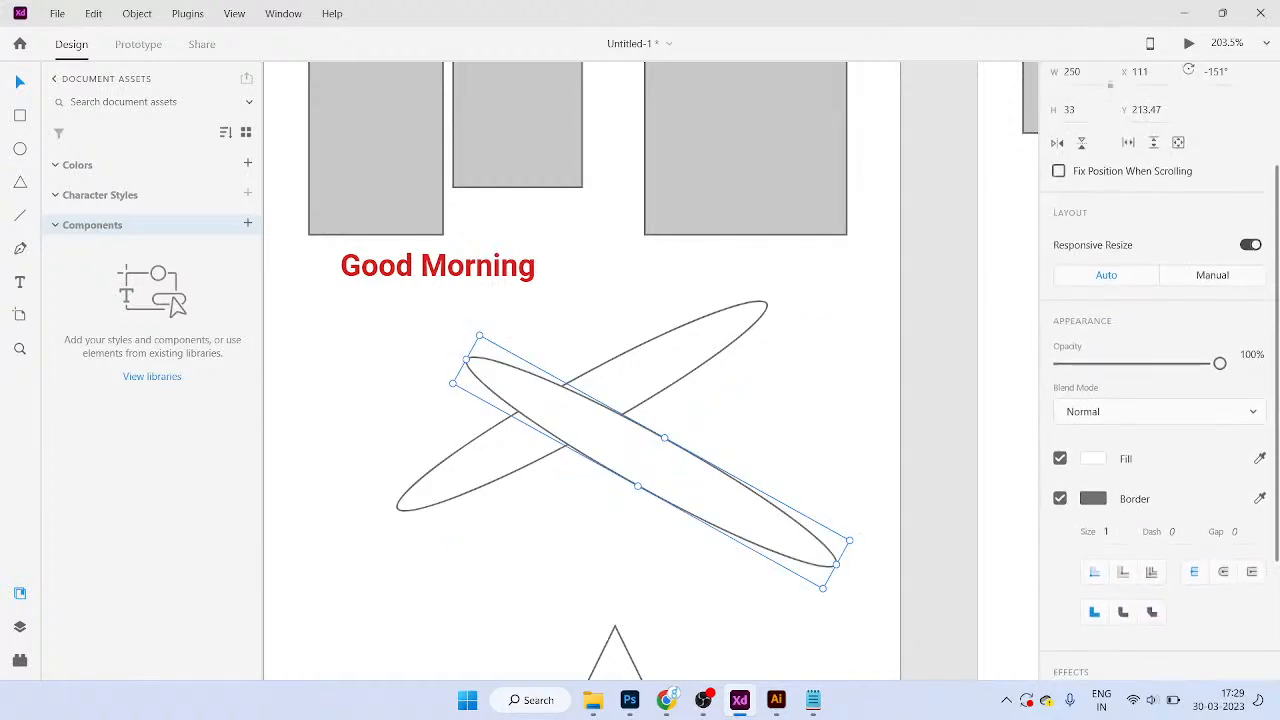
Step: Save red #FF6161 as a swatch, then fill the ellipse green #61FF96 and save it too
left_click(1093, 459)
mouse_move(958, 400)
left_mouse_down()
mouse_move(954, 366)
mouse_move(932, 358)
left_mouse_up()
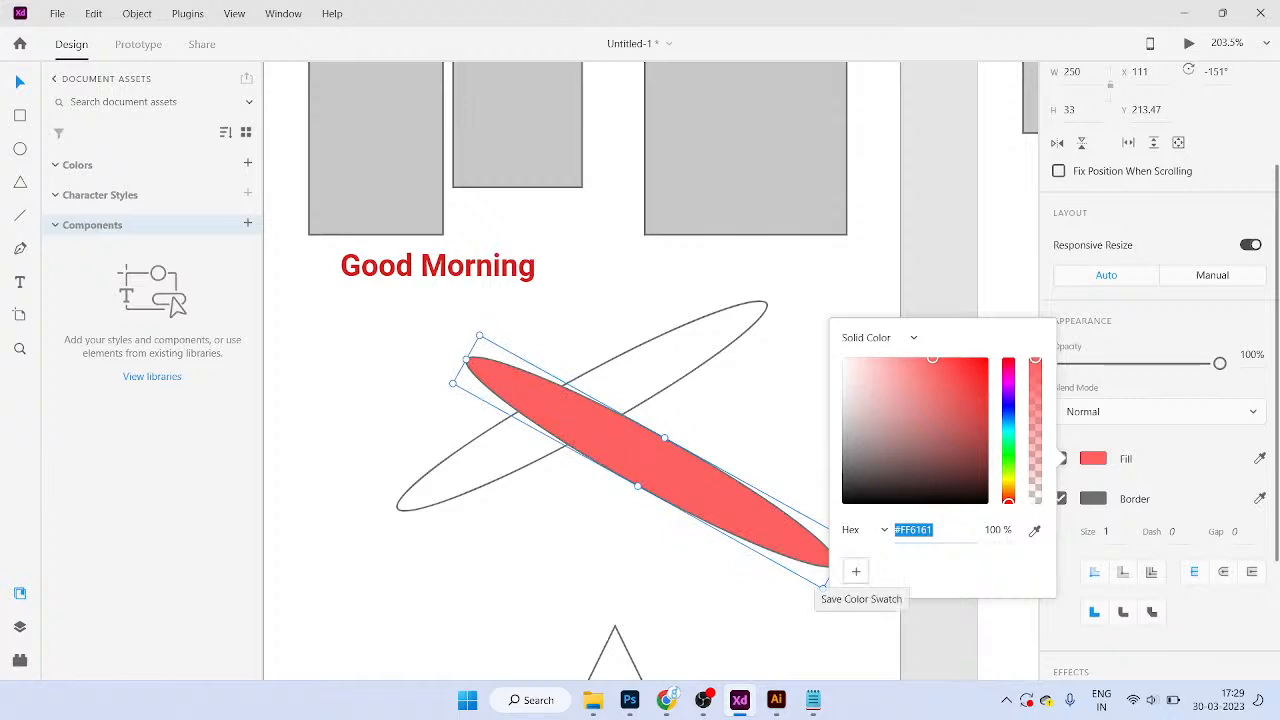
left_click(856, 571)
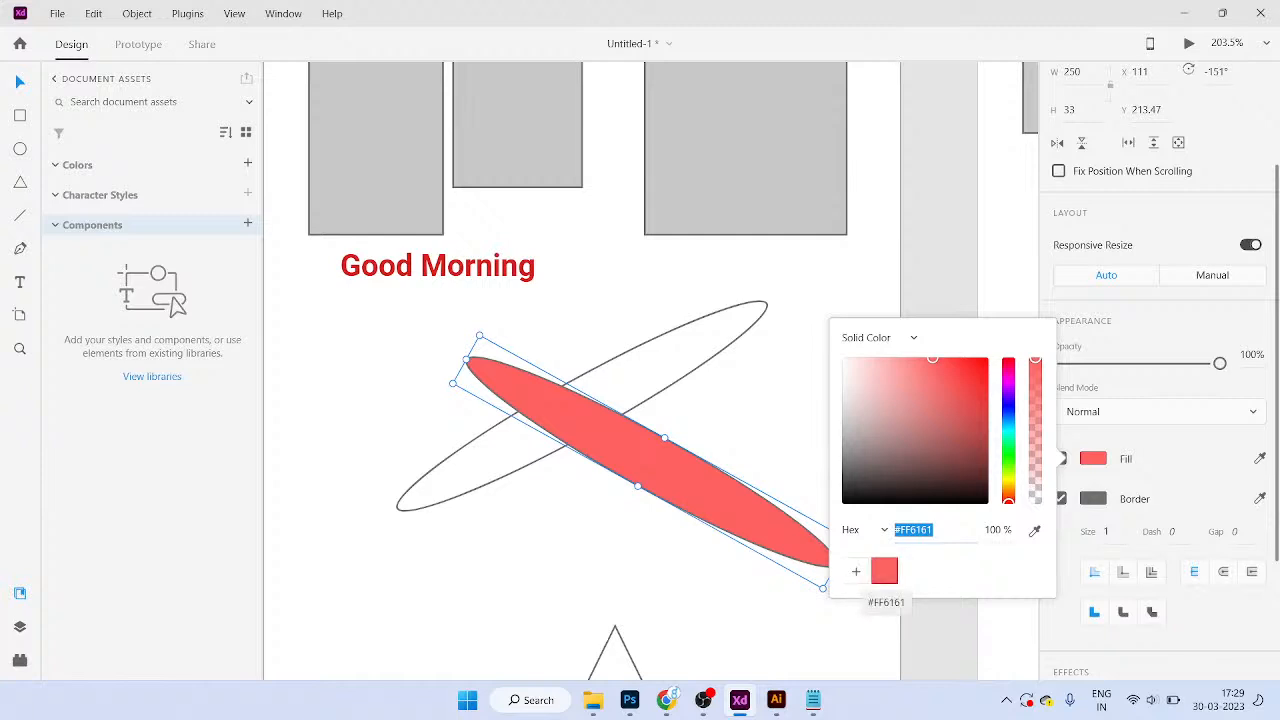
left_click(884, 571)
left_click(884, 571)
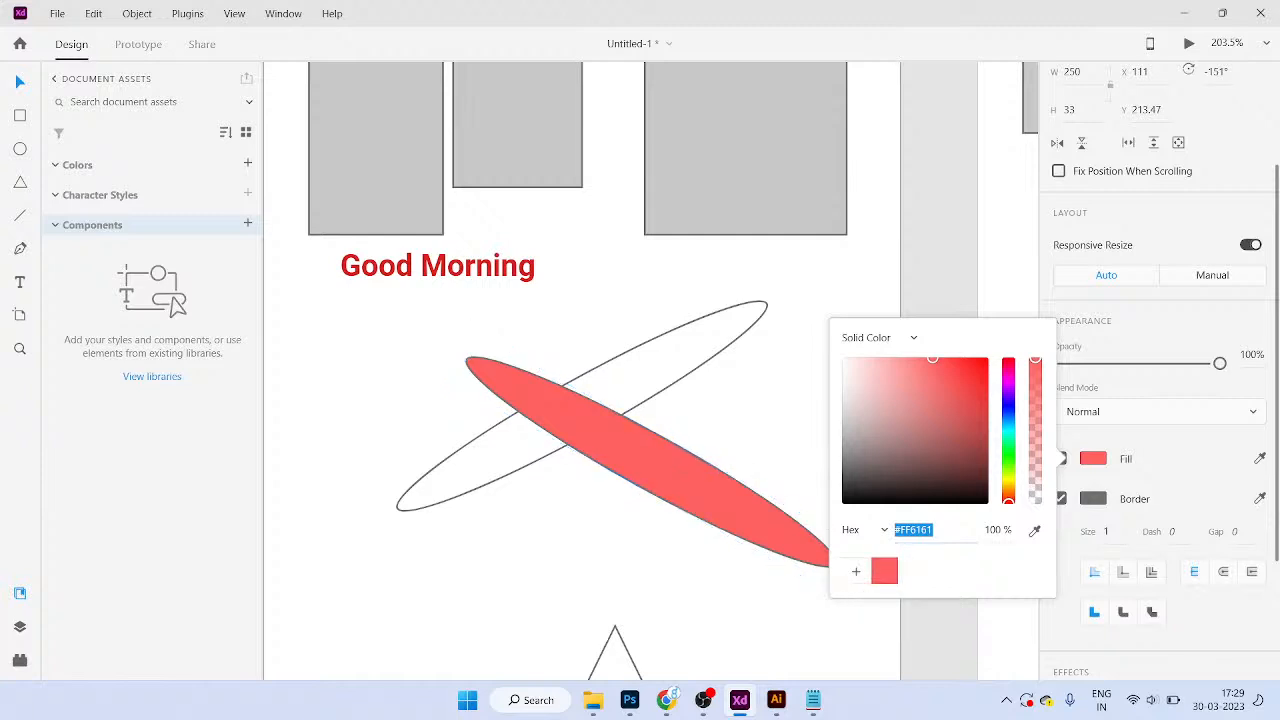
left_click(1008, 447)
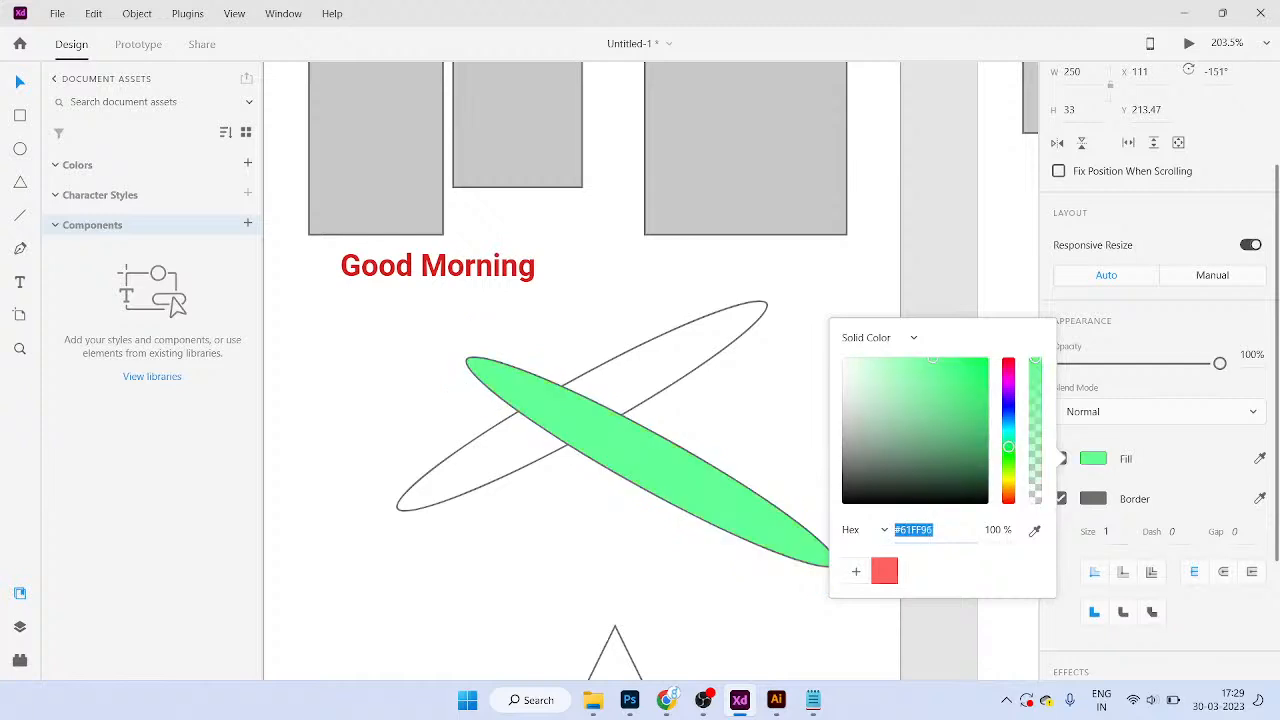
left_click(856, 572)
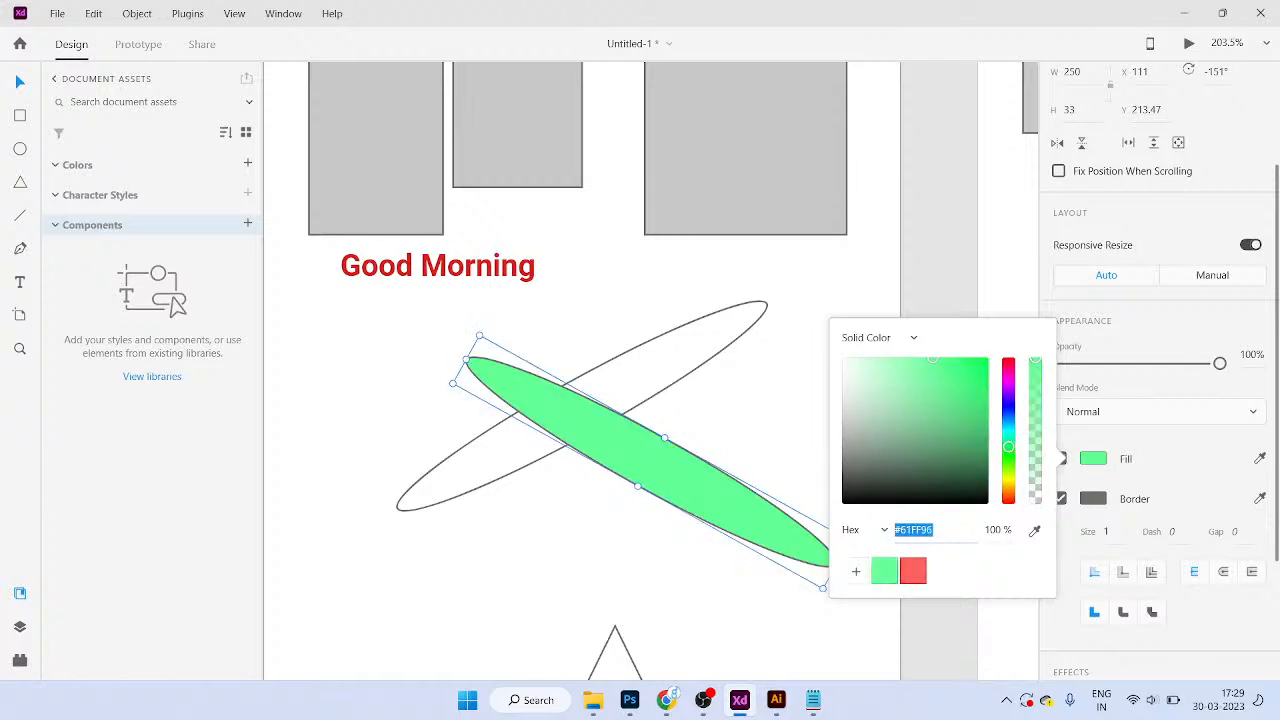
left_click(752, 598)
scroll(722, 497, "down", 5)
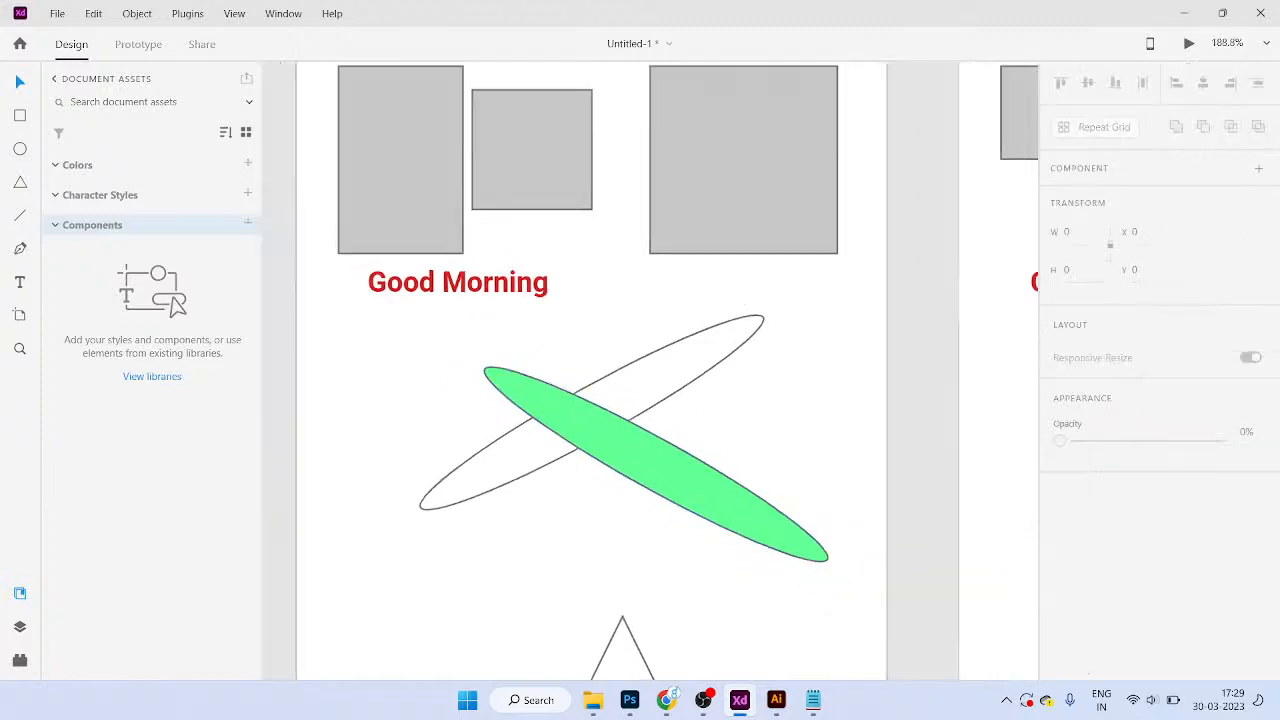
Step: Copy the green ellipse's fill and paste #61FF96 into the Sign up circle's fill
scroll(712, 420, "right", 3)
scroll(705, 362, "up", 2)
scroll(710, 358, "up", 1)
left_click(712, 358)
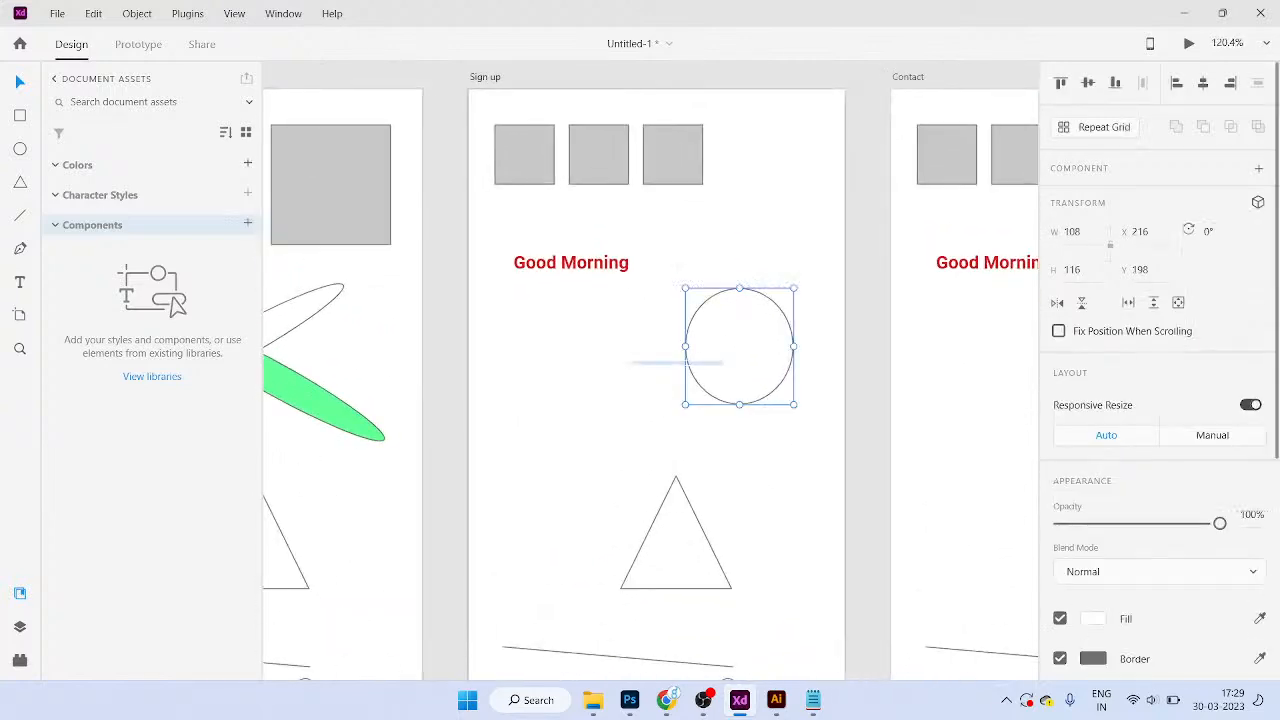
left_click(1093, 619)
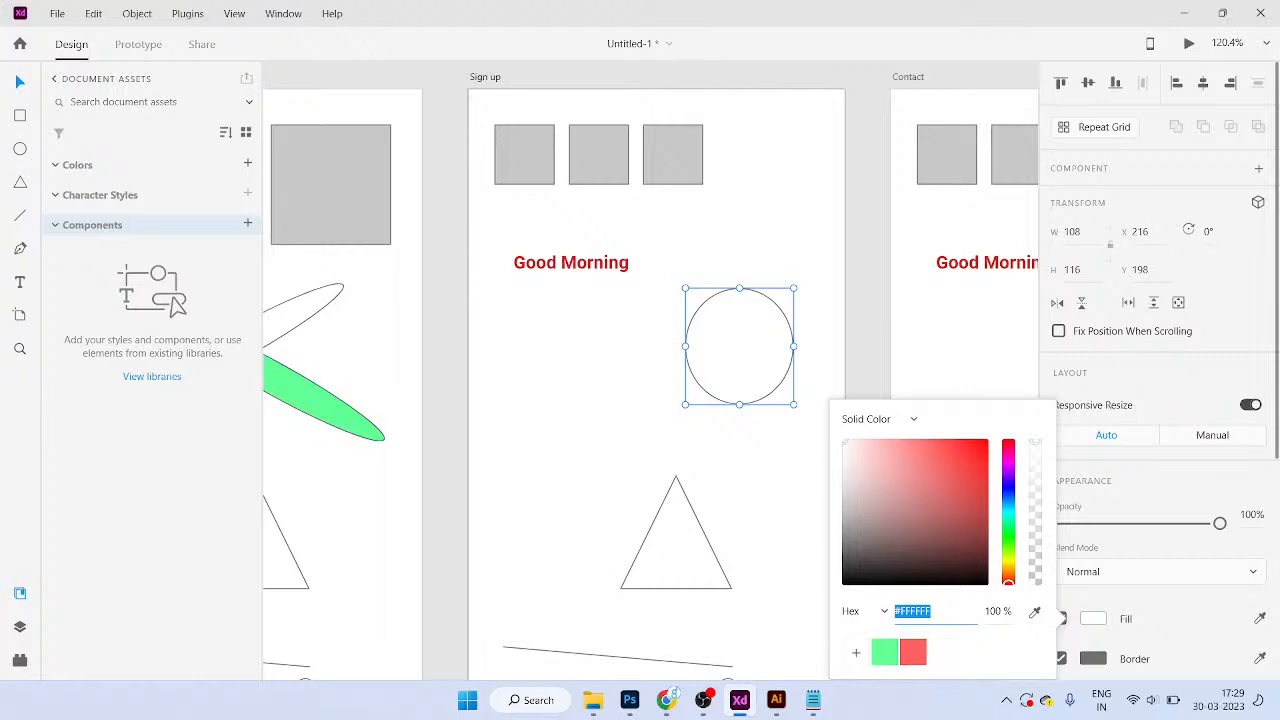
left_click(322, 400)
left_click(1093, 619)
key("ctrl+c")
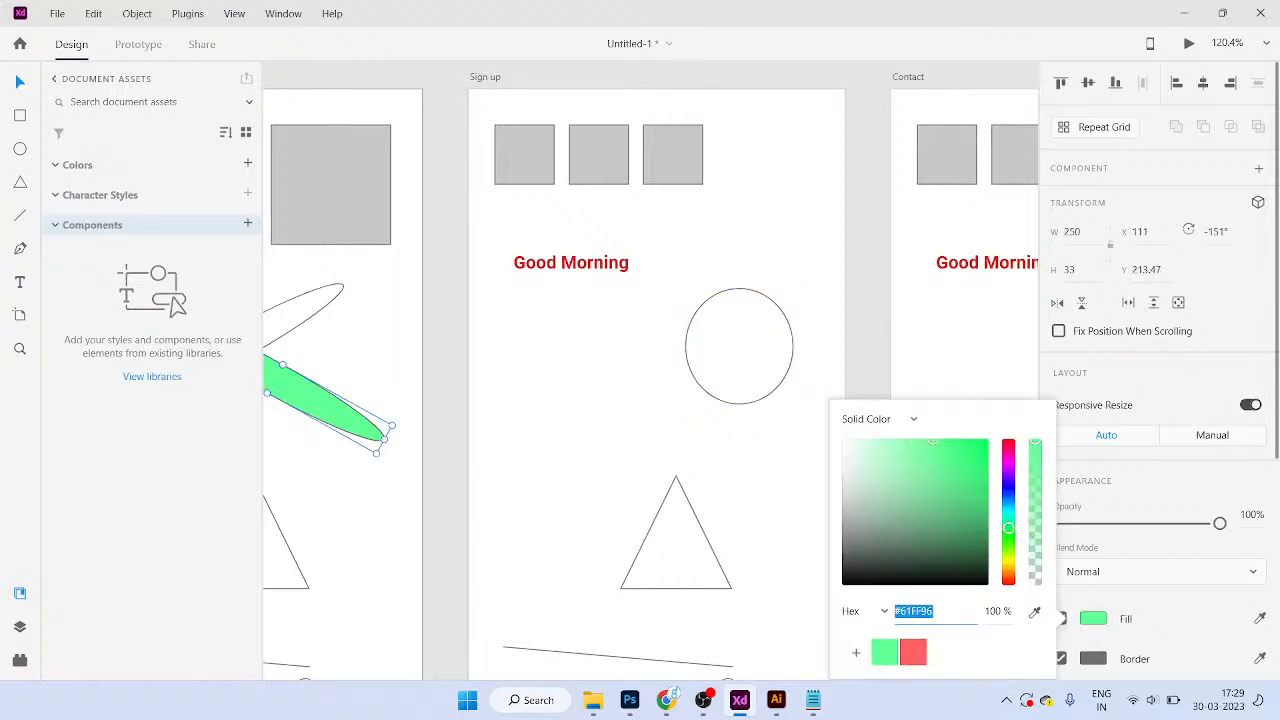
left_click(739, 346)
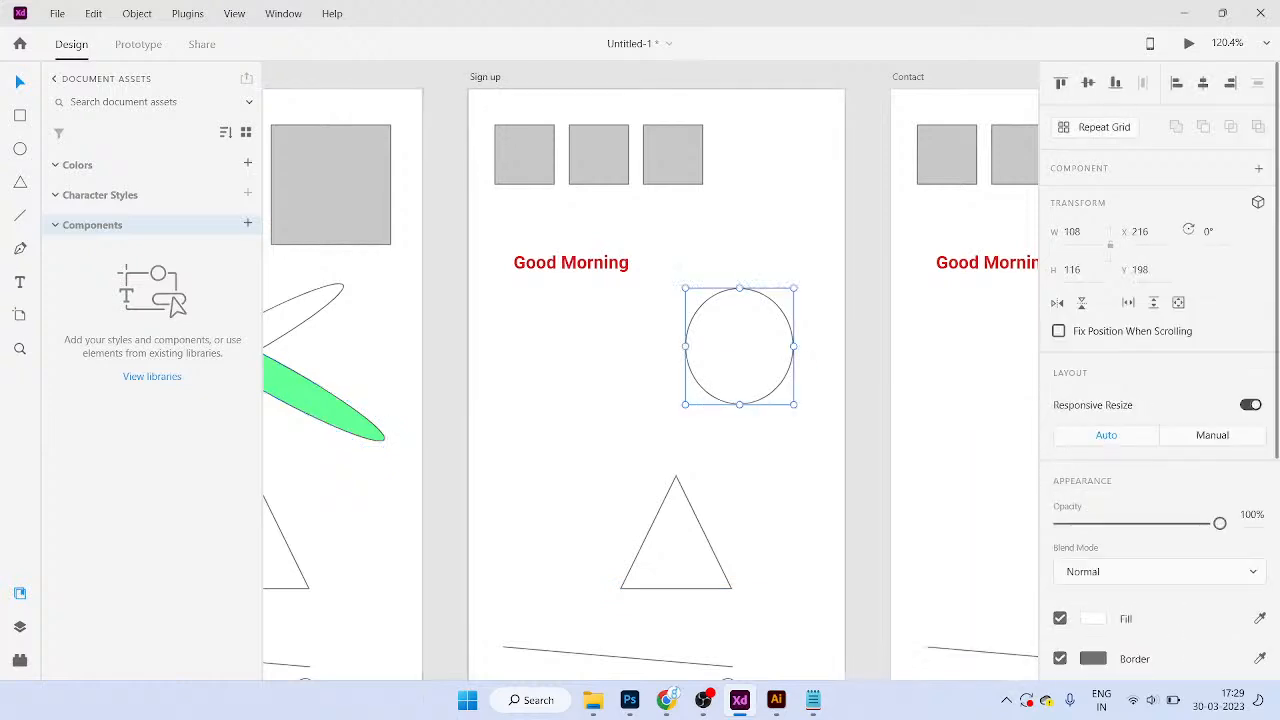
scroll(1160, 400, "down", 5)
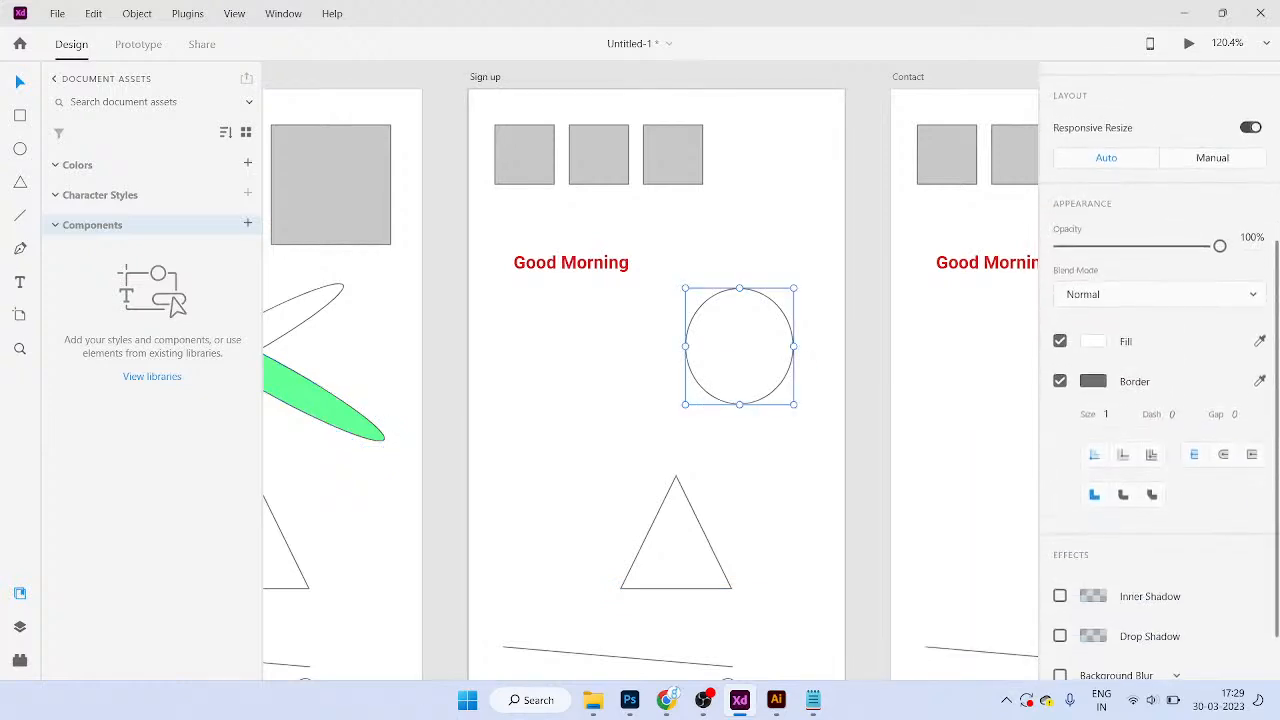
scroll(1160, 400, "up", 2)
left_click(1093, 434)
key("ctrl+v")
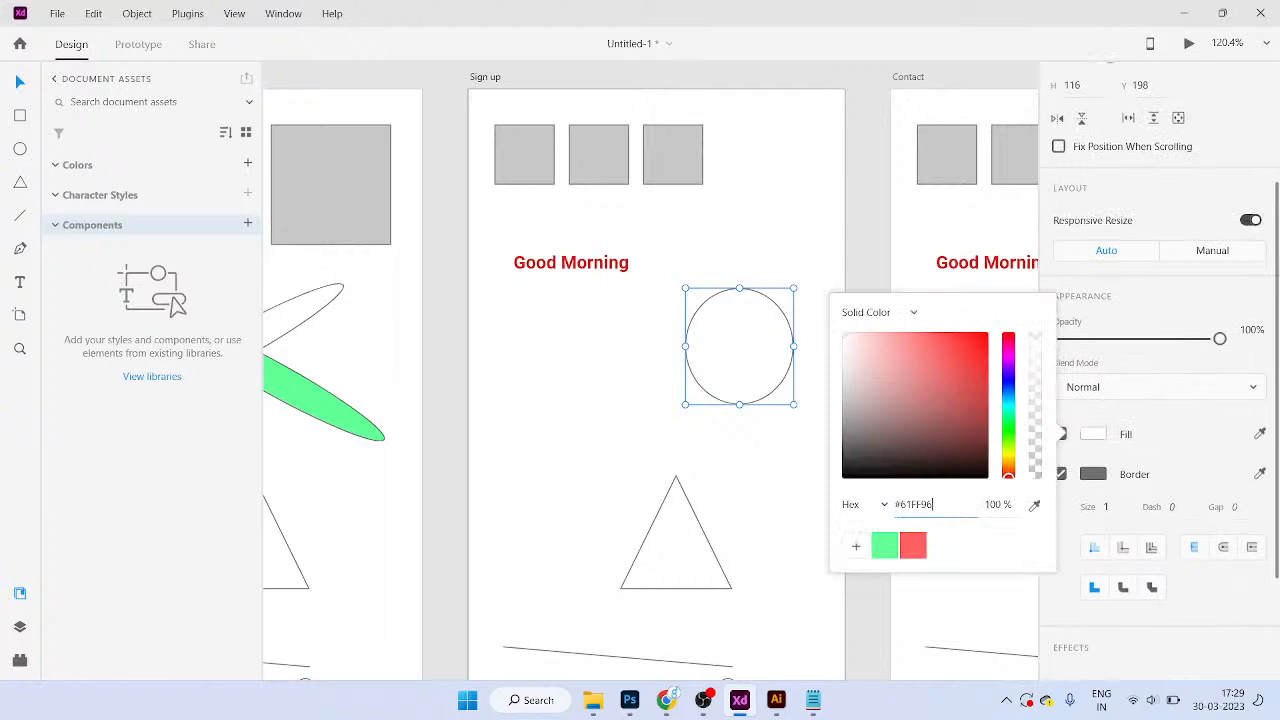
key("Tab")
left_click(780, 470)
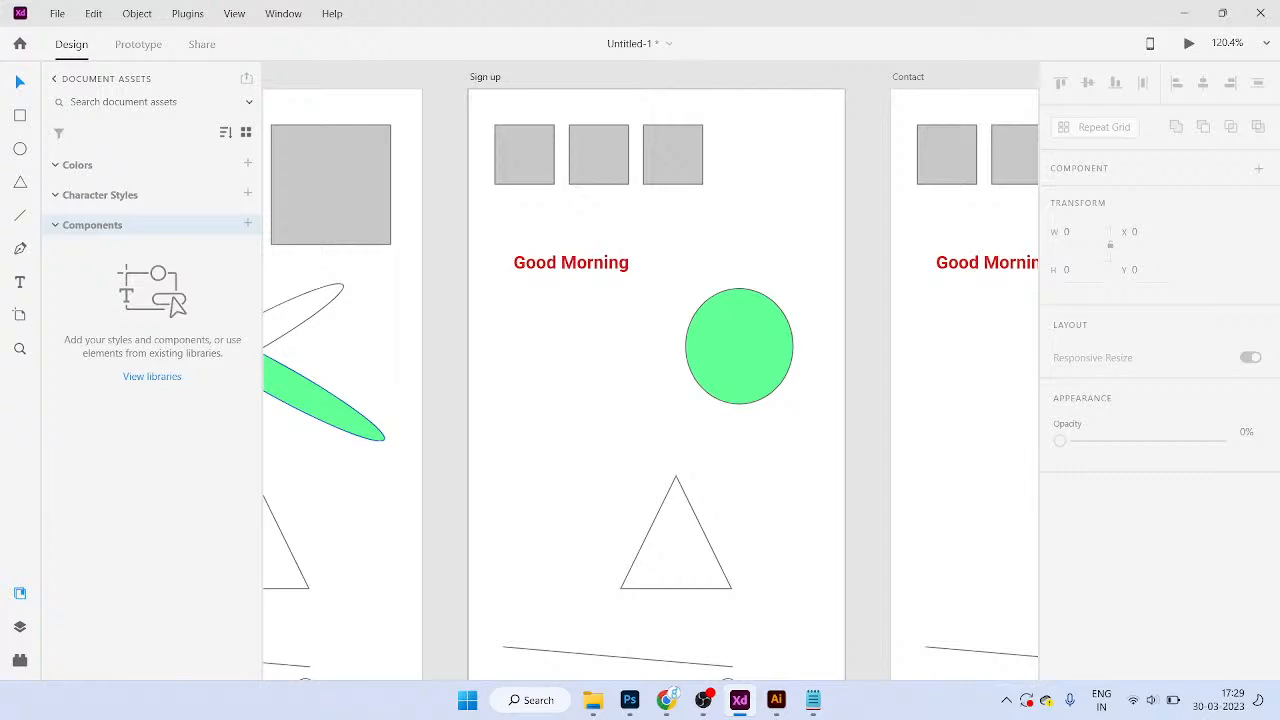
Step: Fill the Sign up triangle green with the pasted #61FF96
left_click(325, 403)
scroll(1150, 450, "down", 2)
left_click(1093, 526)
key("ctrl+c")
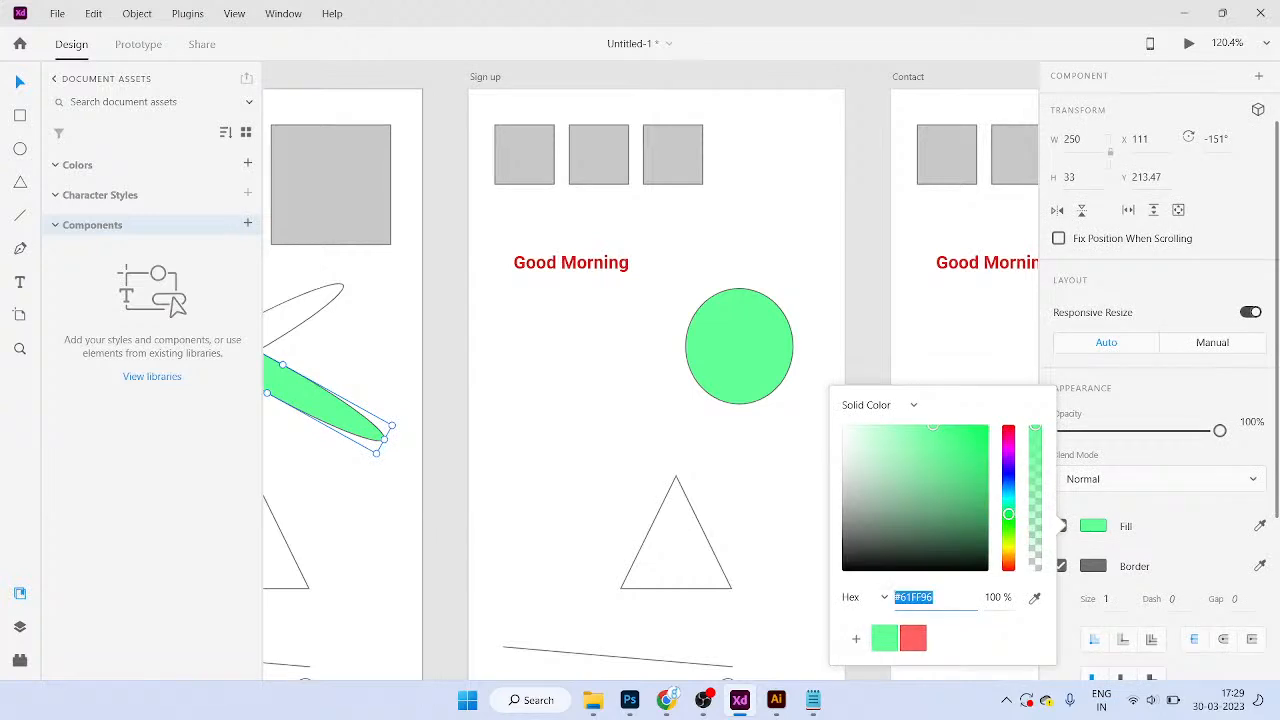
left_click(785, 530)
left_click(676, 545)
scroll(1150, 450, "down", 3)
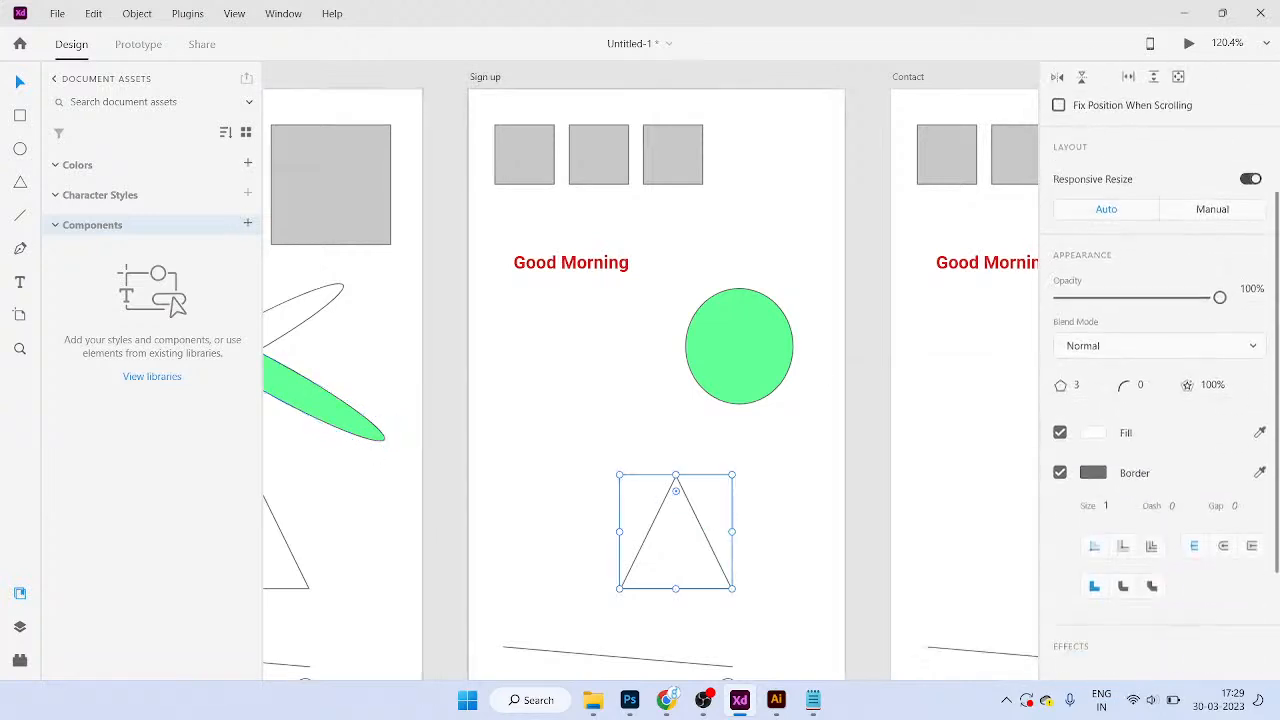
left_click(1093, 381)
key("ctrl+v")
key("Tab")
left_click(790, 510)
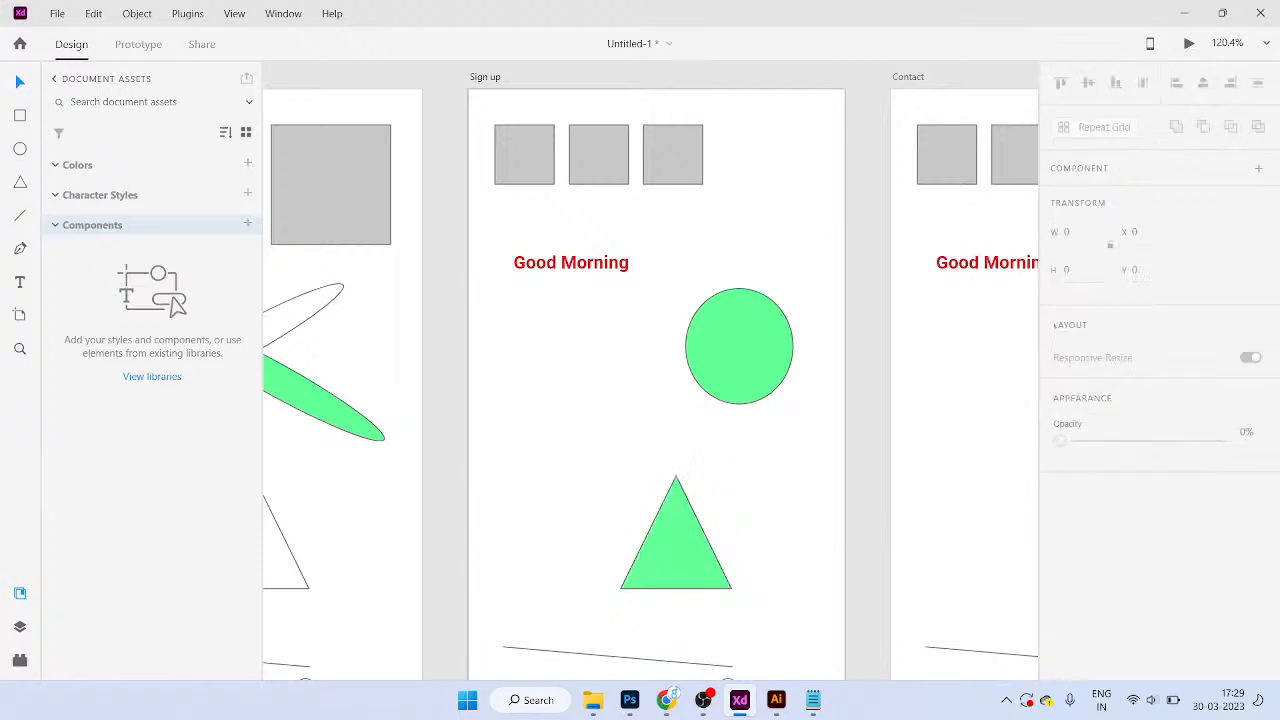
Step: Shift the Login Screen ellipse's hue to purple #D561FF and save it as a swatch
left_click_drag(470, 420, 793, 417)
left_click(598, 375)
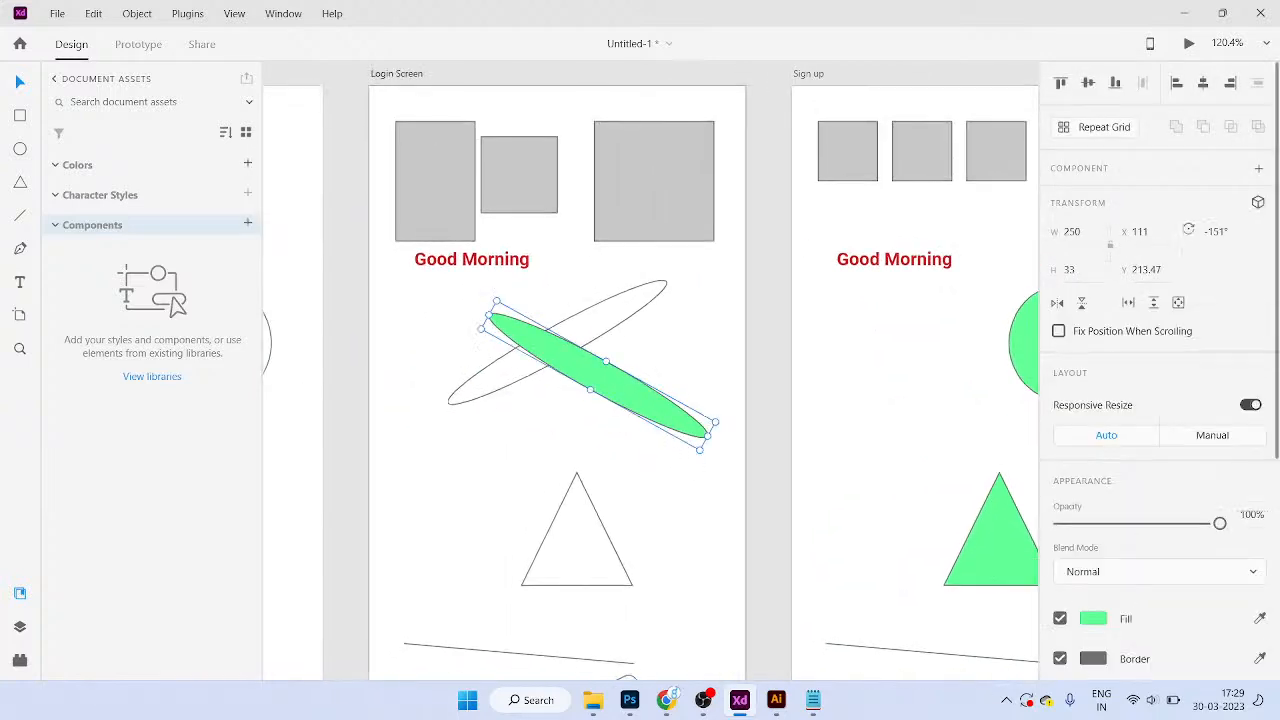
left_click(1093, 619)
left_click_drag(1008, 528, 1008, 469)
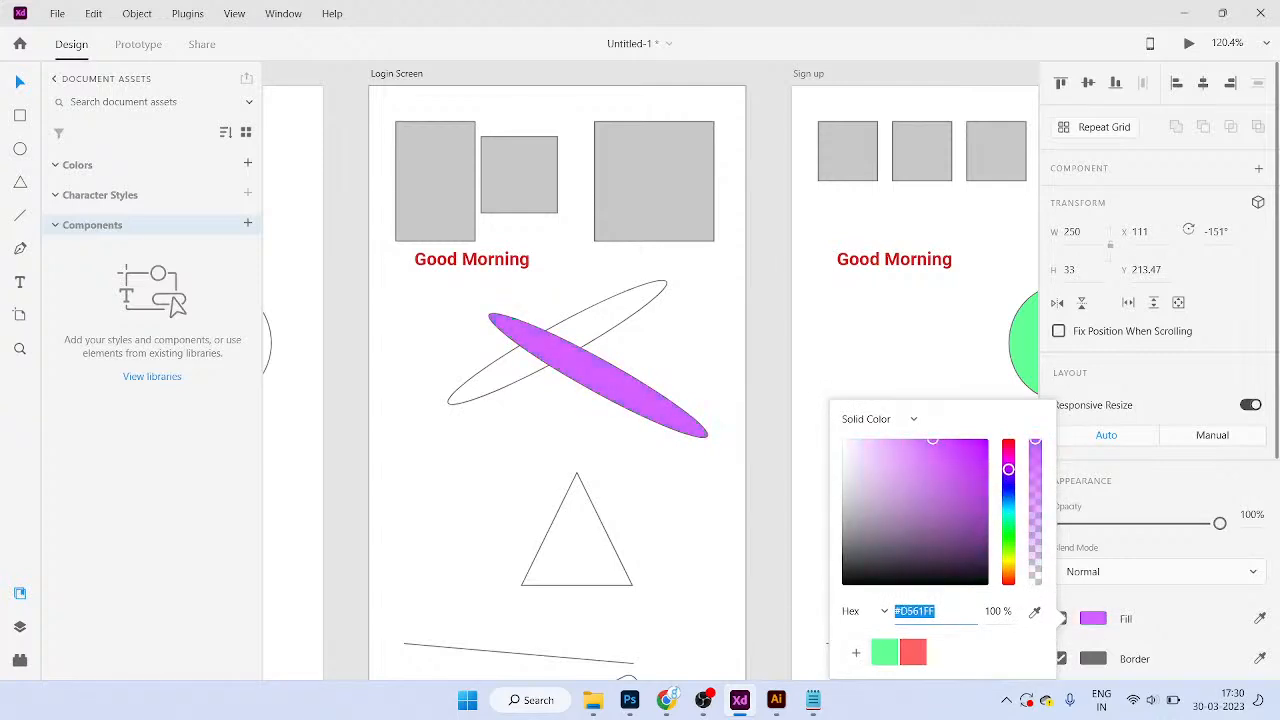
left_click(855, 652)
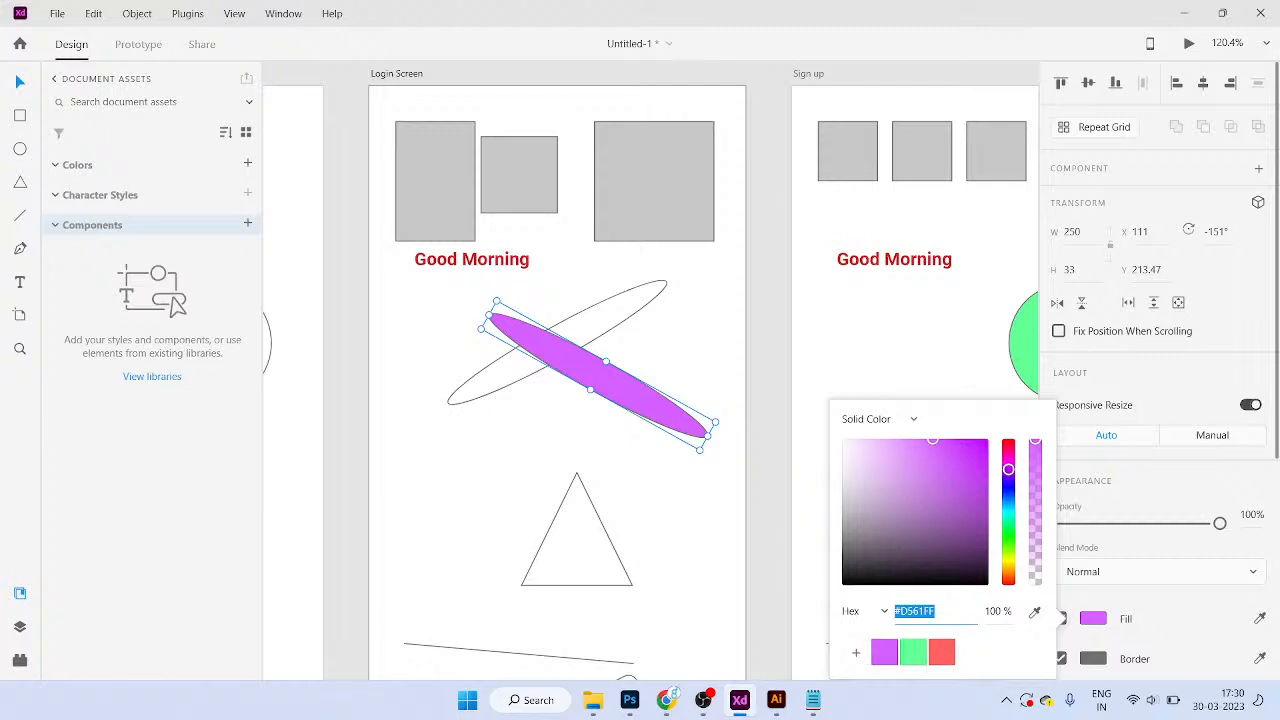
left_click(768, 420)
Step: Apply the purple #D561FF swatch to the Sign up circle
left_click_drag(1027, 417, 668, 410)
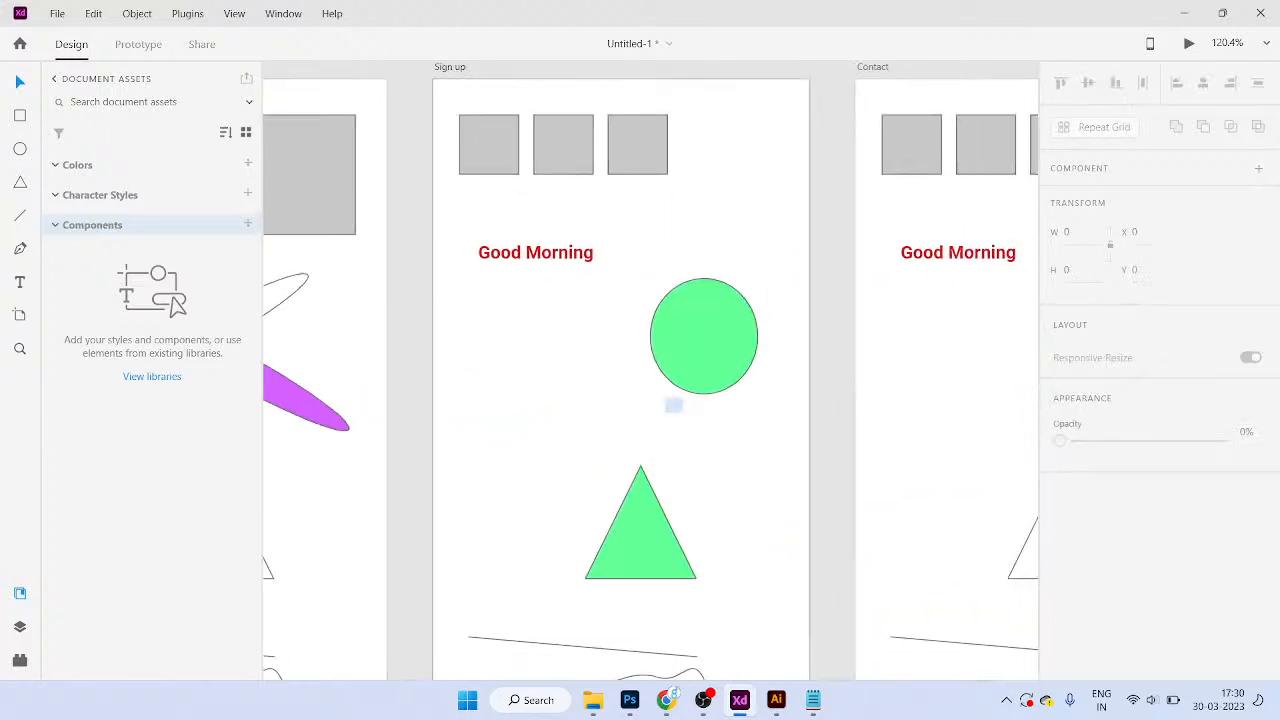
left_click(694, 358)
left_click(1093, 618)
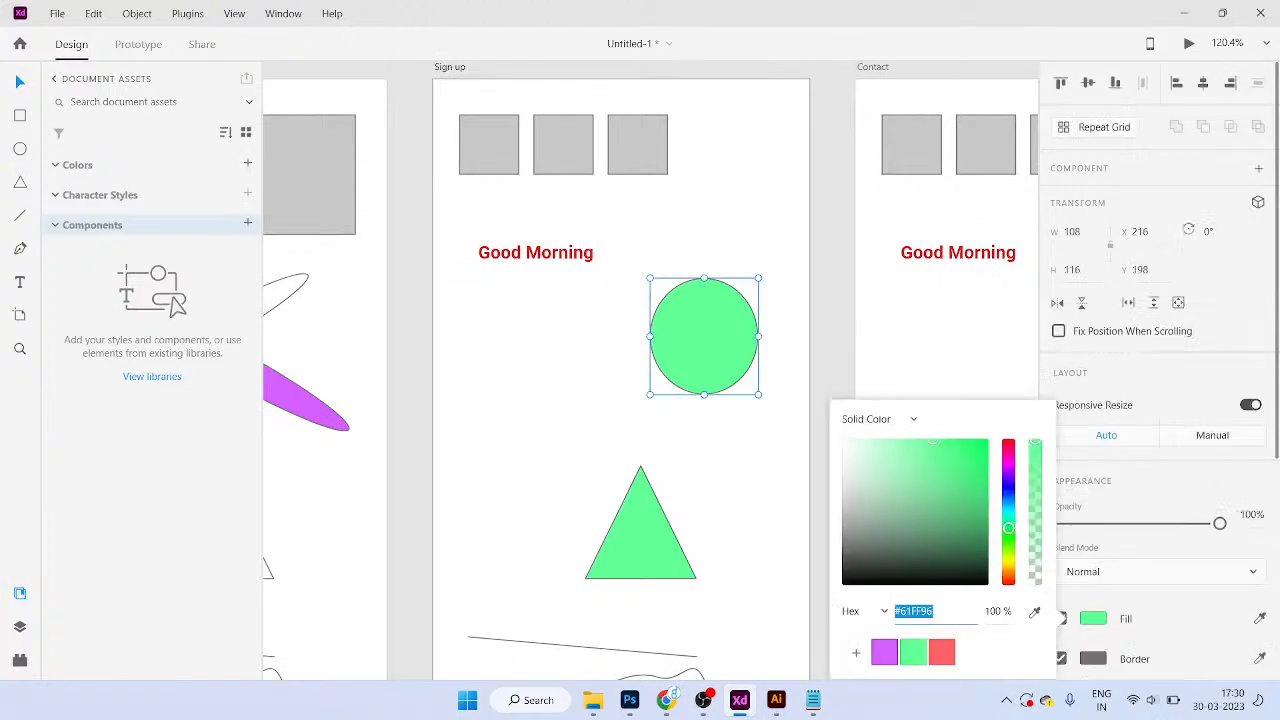
left_click(884, 652)
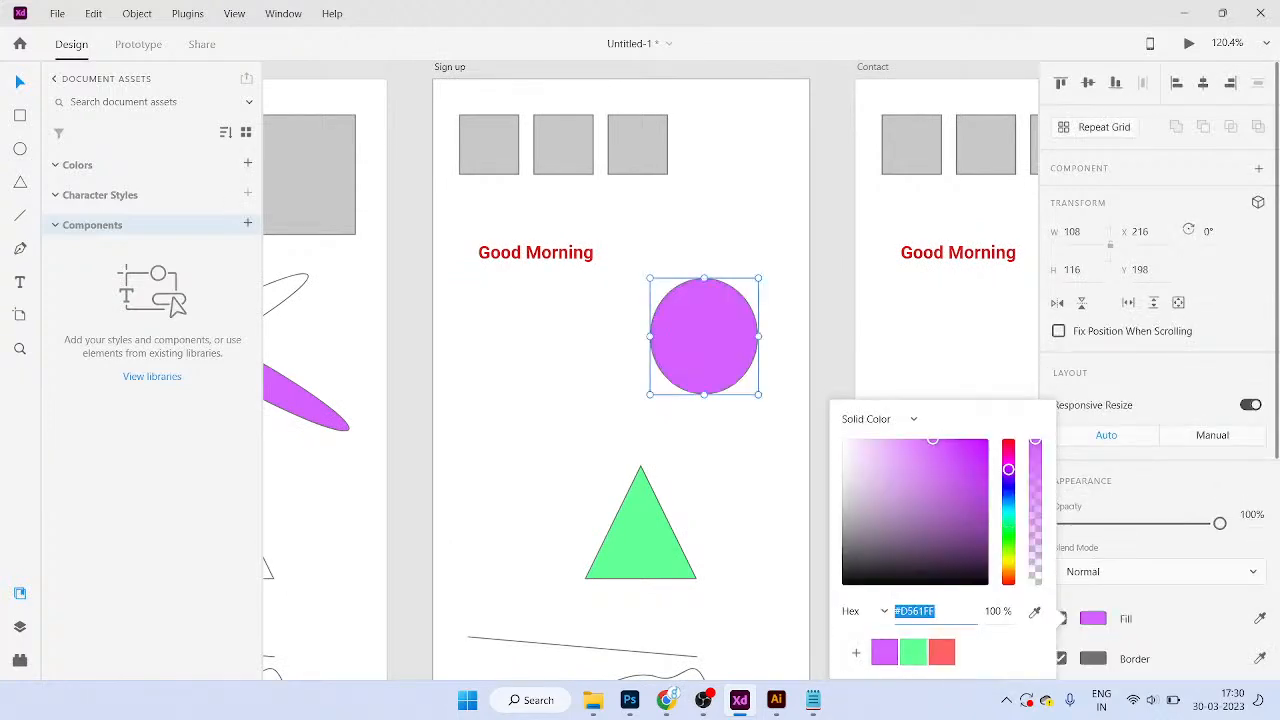
left_click(785, 430)
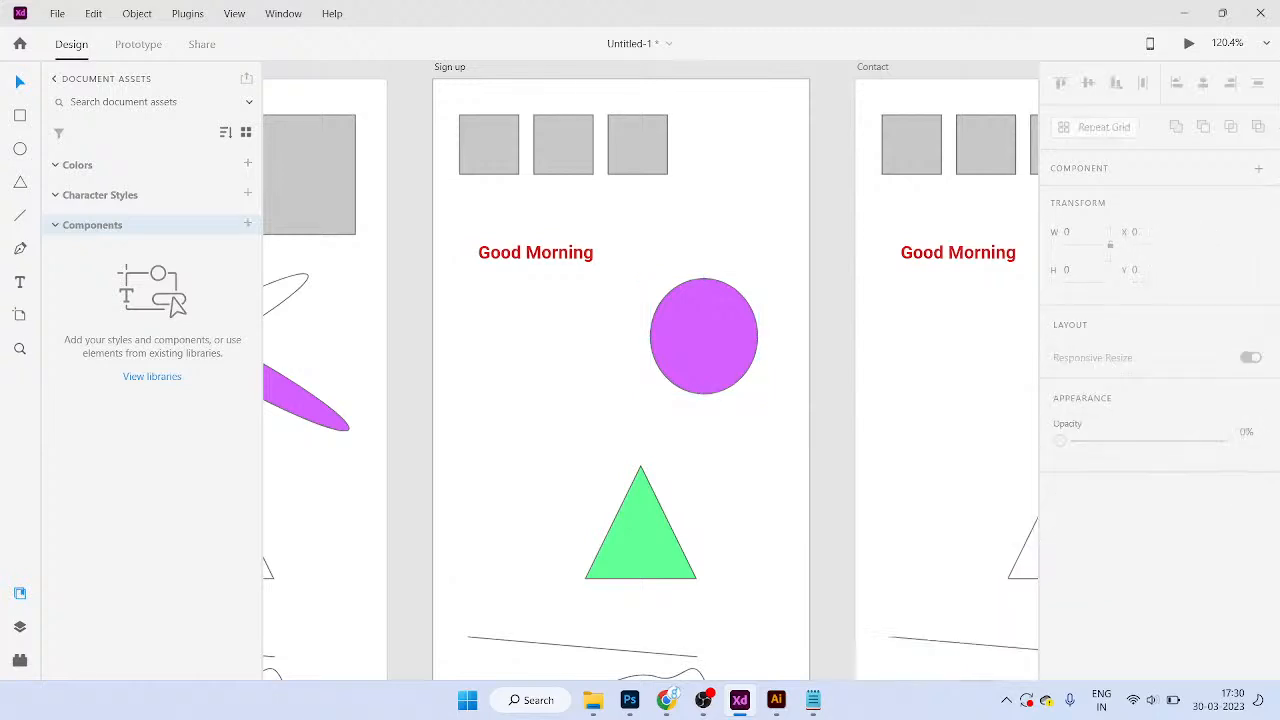
left_click_drag(785, 430, 680, 363)
scroll(745, 520, "down", 2)
left_click_drag(745, 520, 750, 460)
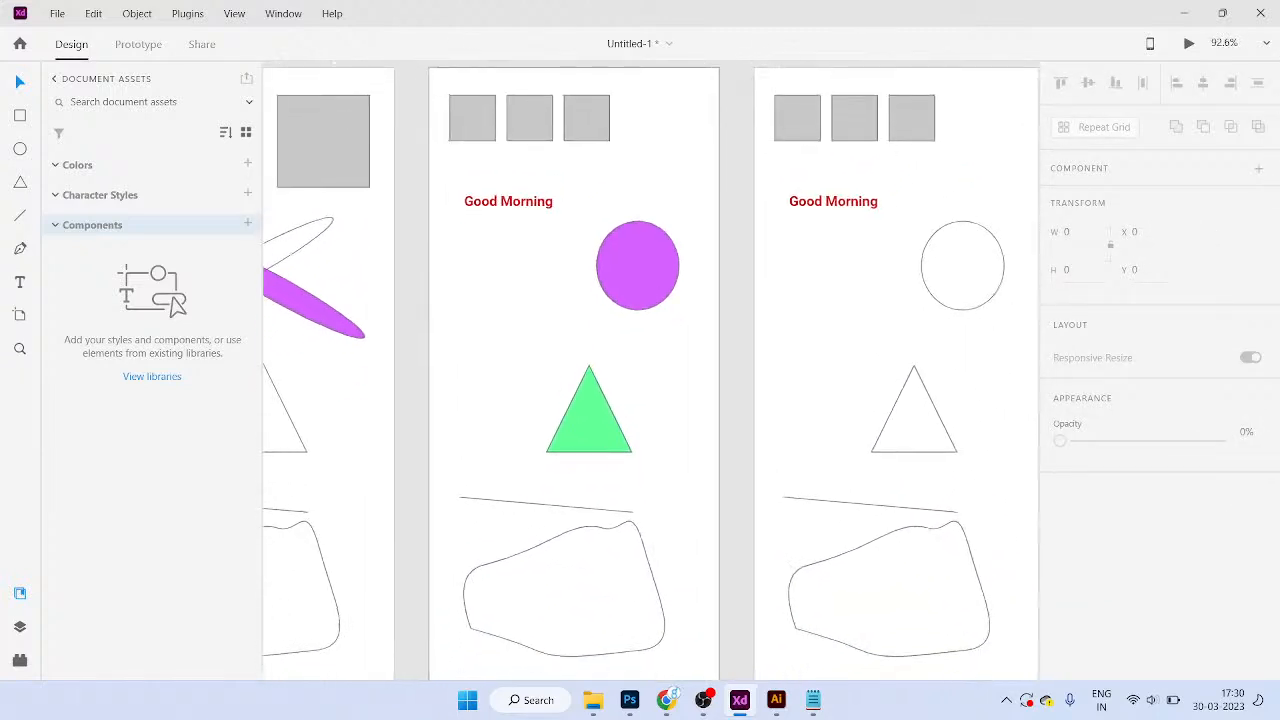
left_click(638, 266)
Step: Keep the purple circle's blend mode Normal and move it down onto the triangle
scroll(1160, 400, "down", 3)
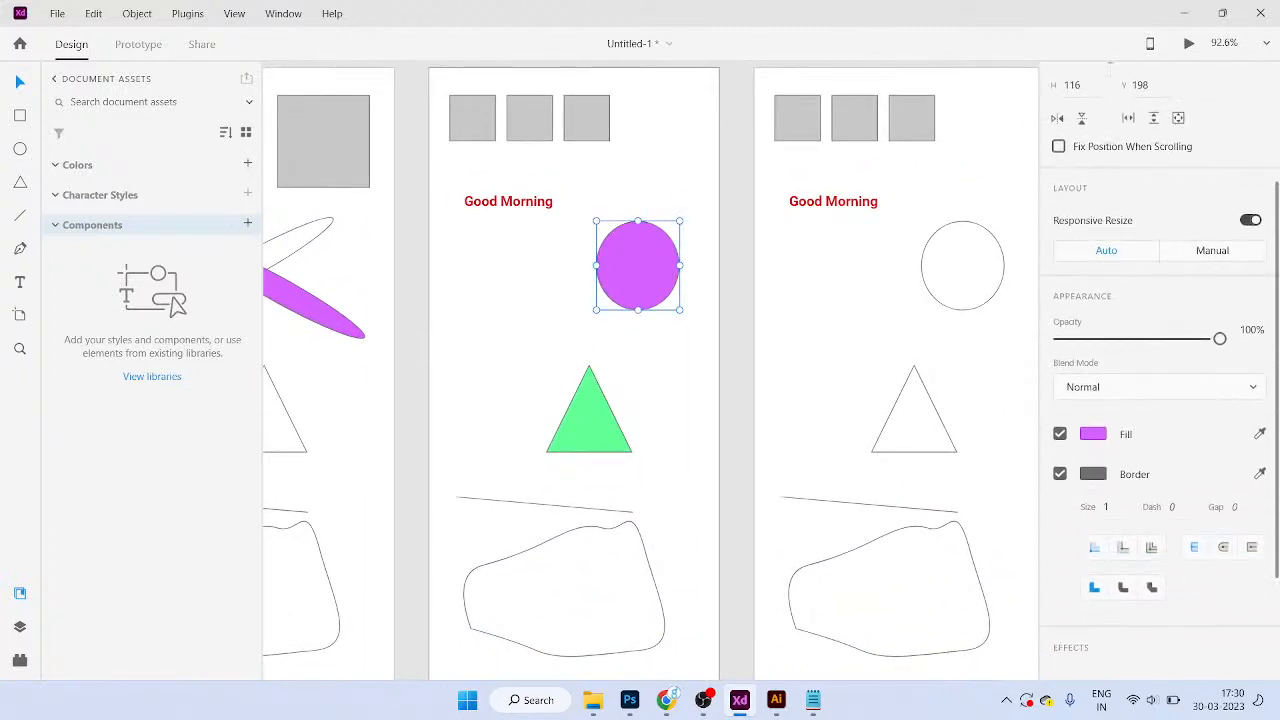
left_click(1160, 387)
left_click(1080, 177)
left_click_drag(638, 266, 576, 413)
scroll(634, 426, "up", 3)
Step: Position the green triangle over the purple circle and select only the triangle
left_click(662, 500)
left_click(650, 500)
left_click(650, 500)
left_click(660, 500)
left_click(576, 413)
left_click(645, 385, "shift")
left_click(562, 411)
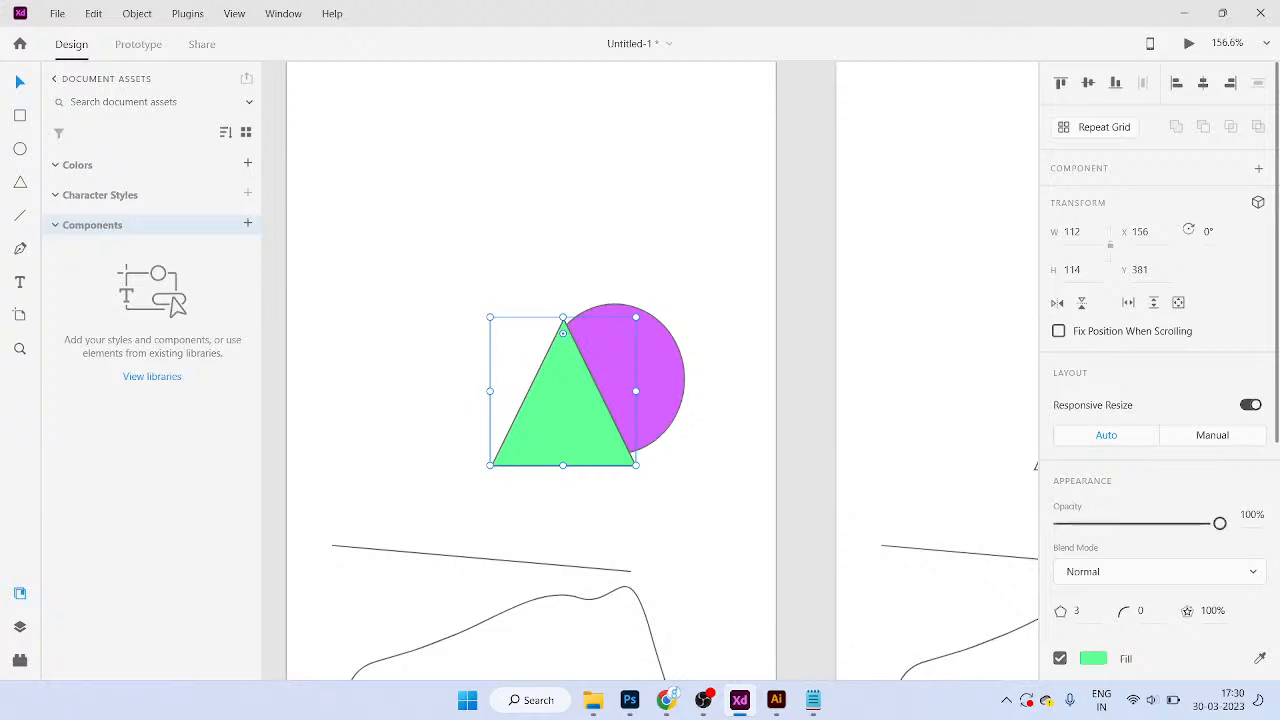
Step: Try Screen, Color Burn and Color Dodge, then set the triangle's blend mode to Overlay
left_click(1160, 571)
left_click(1110, 488)
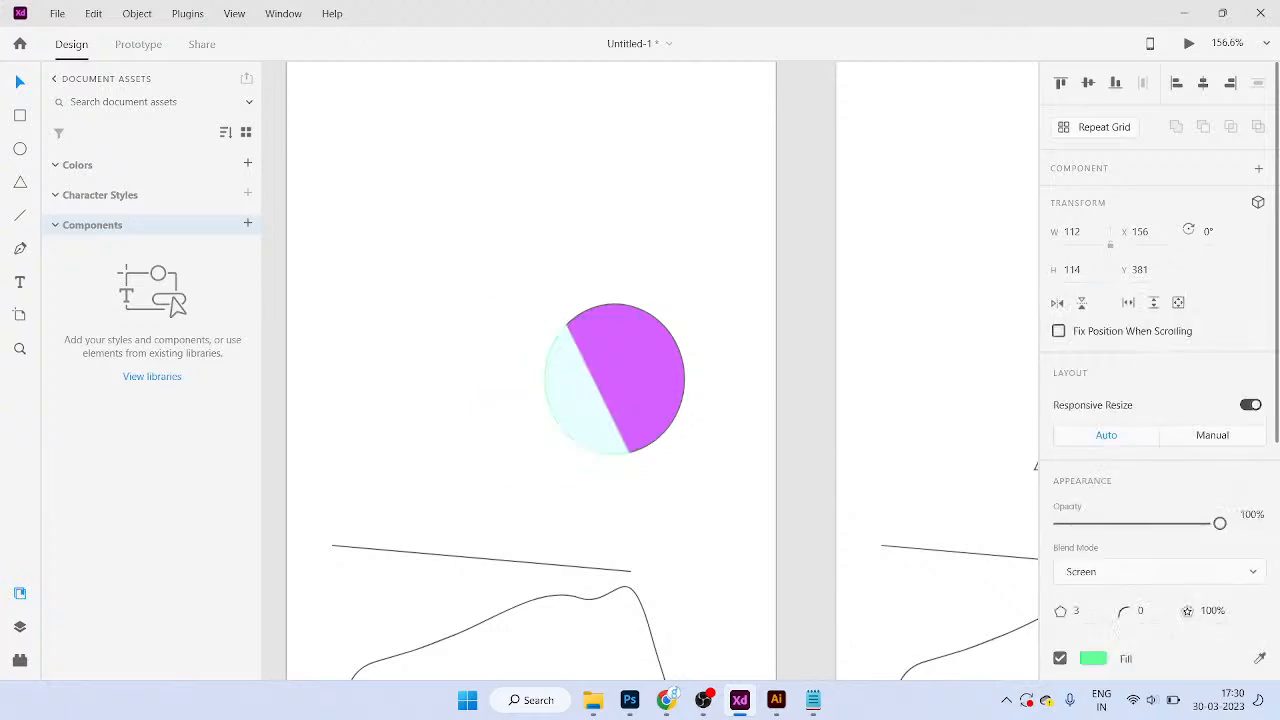
left_click(1130, 571)
left_click(1110, 406)
left_click(1160, 571)
left_click(1091, 520)
left_click(1160, 571)
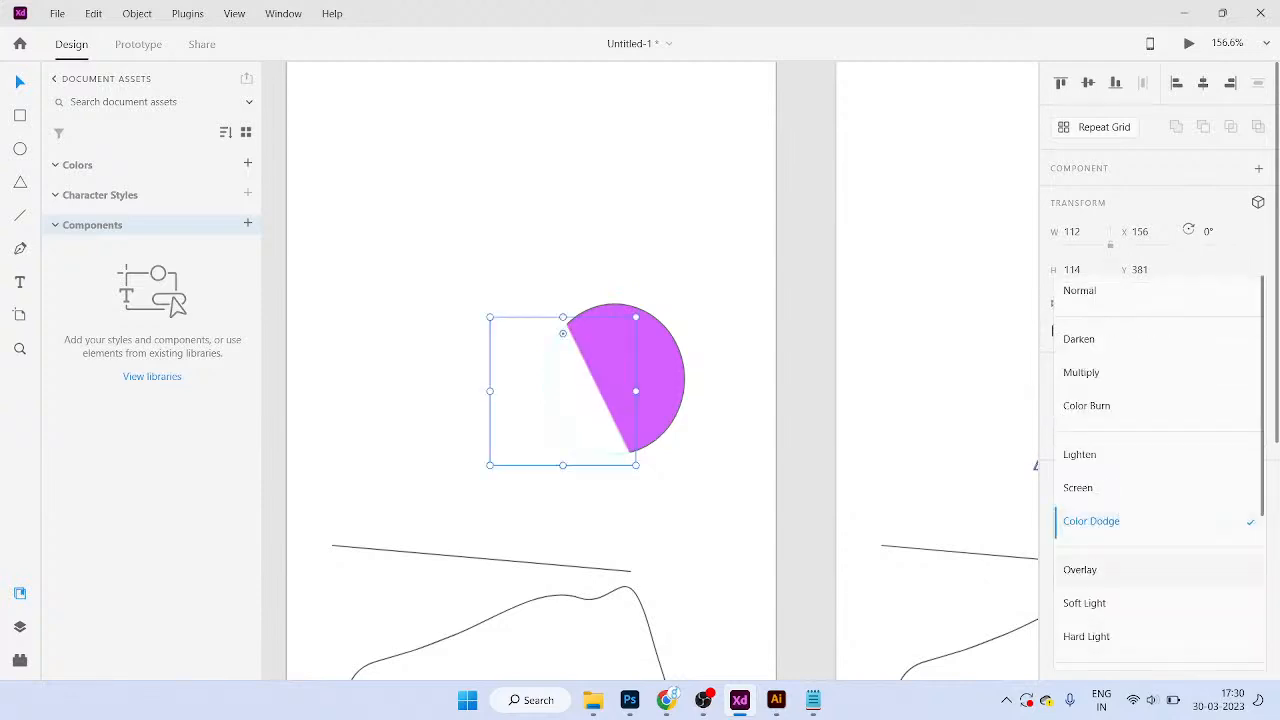
left_click(1160, 571)
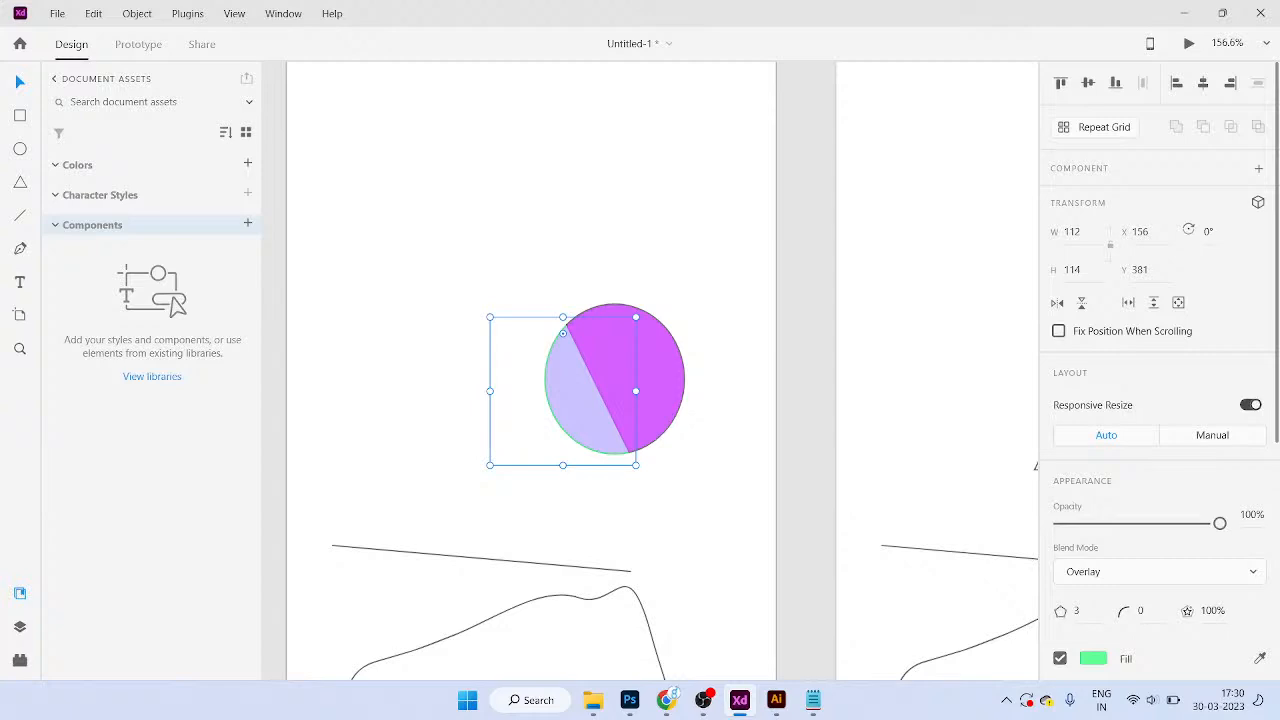
left_click(1159, 572)
Step: Clear the circle and triangle selection and scroll to the next artboard
left_click_drag(686, 480, 596, 420)
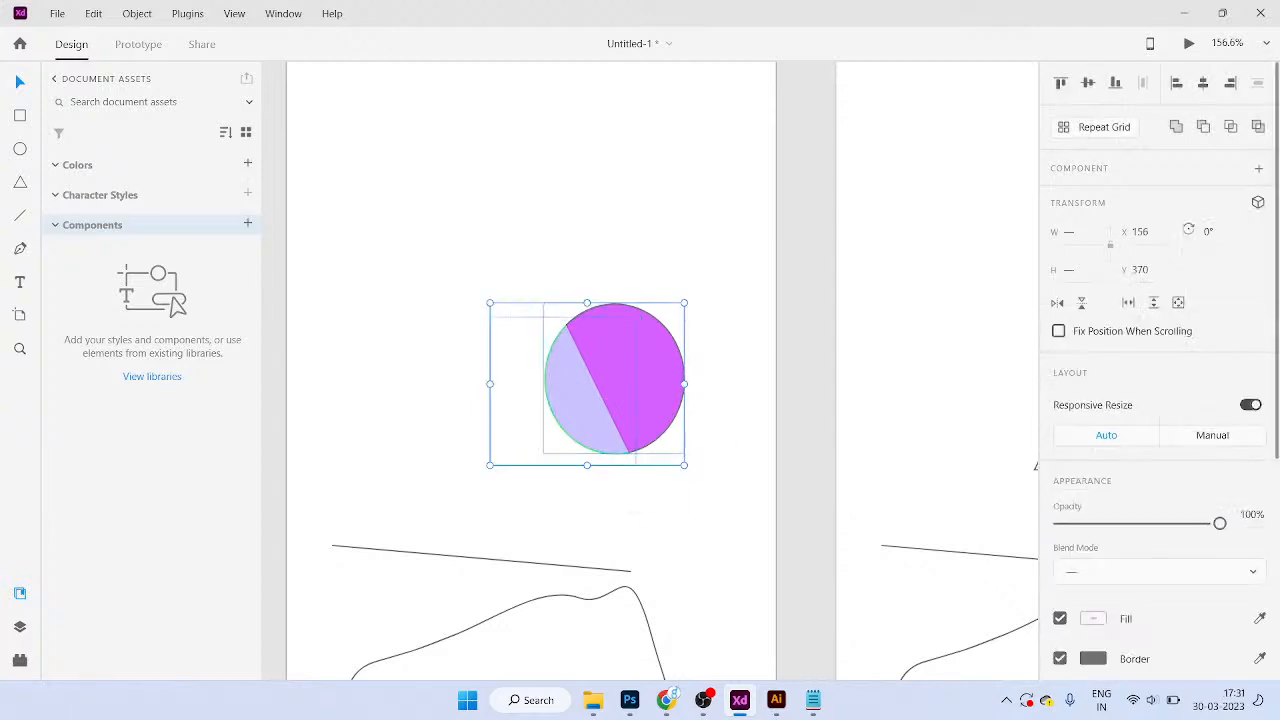
scroll(1160, 400, "down", 6)
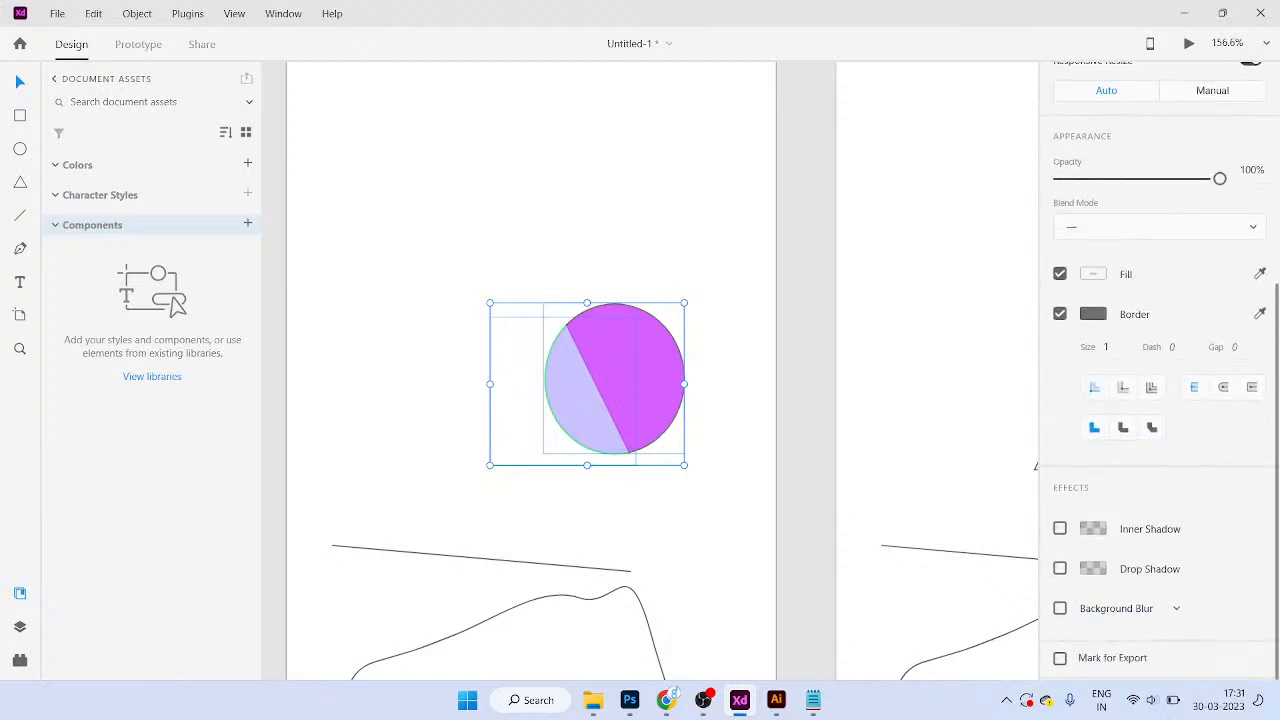
left_click(740, 420)
scroll(650, 370, "down", 3)
scroll(650, 370, "left", 2)
scroll(650, 370, "right", 7)
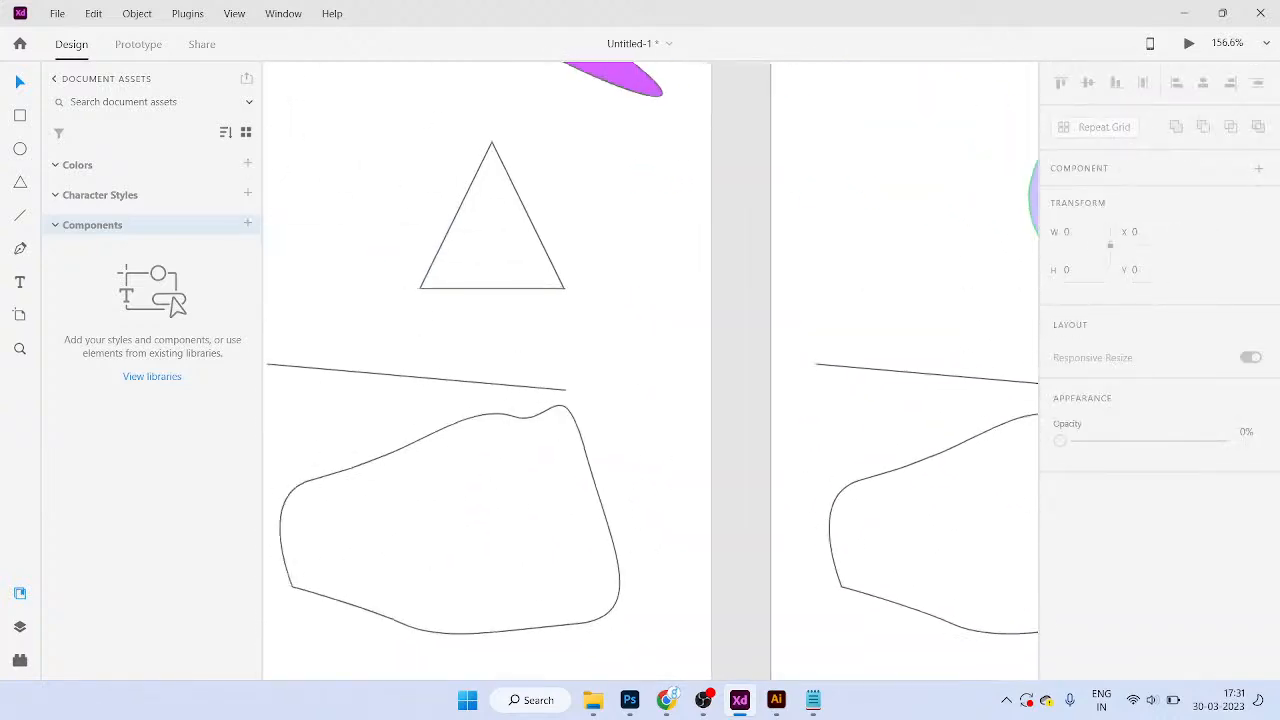
scroll(470, 405, "left", 1)
scroll(470, 405, "up", 1)
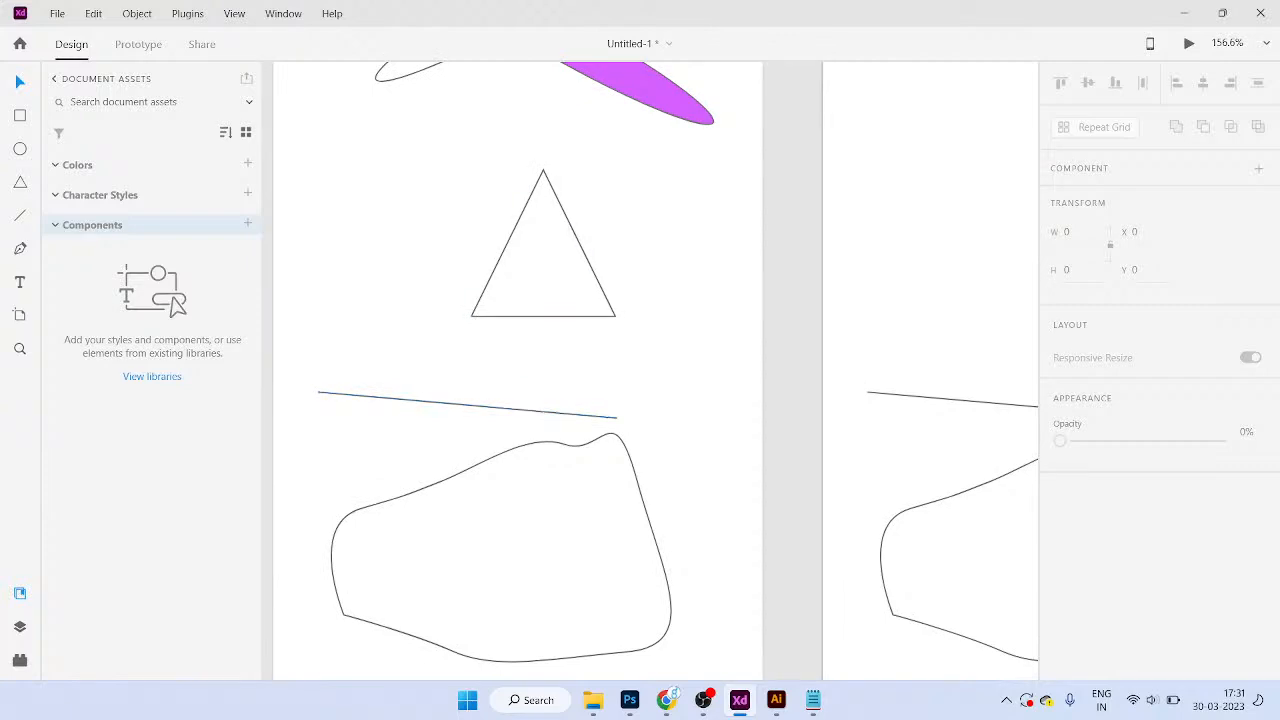
scroll(620, 320, "up", 2)
Step: Fill the outlined triangle with the saved purple swatch
left_click_drag(620, 319, 527, 359)
scroll(1158, 400, "down", 3)
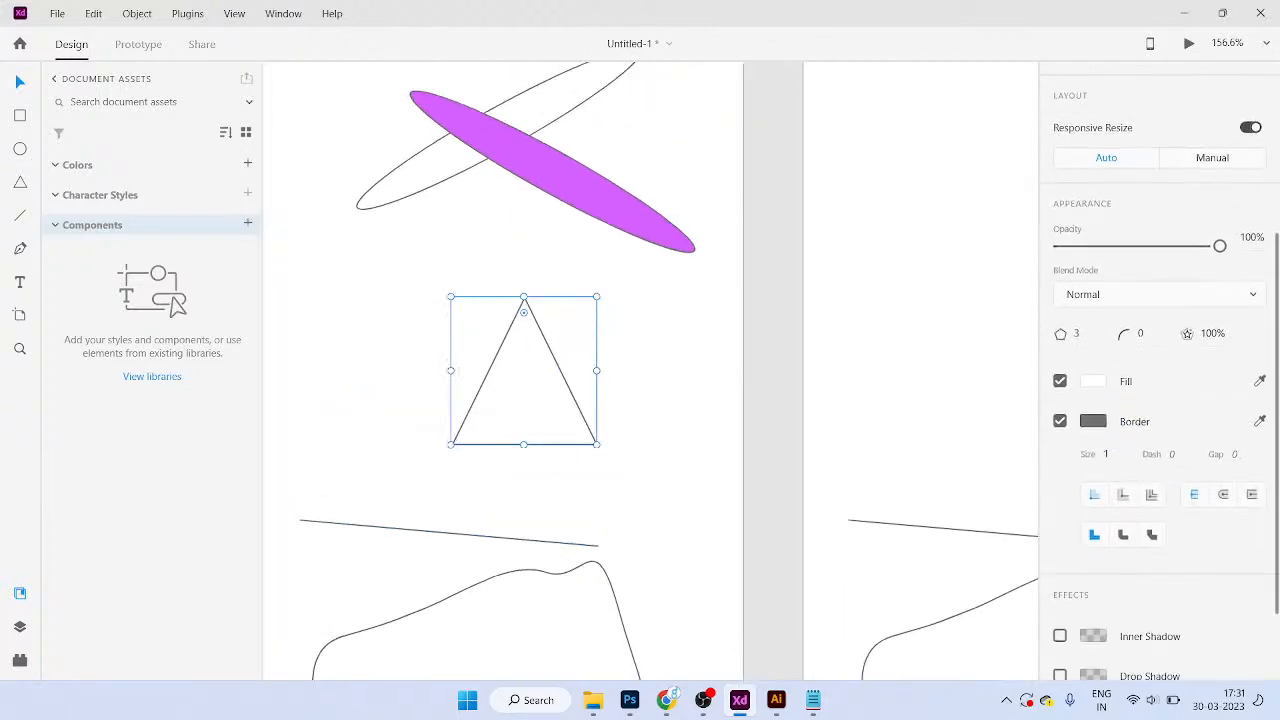
scroll(1158, 400, "down", 1)
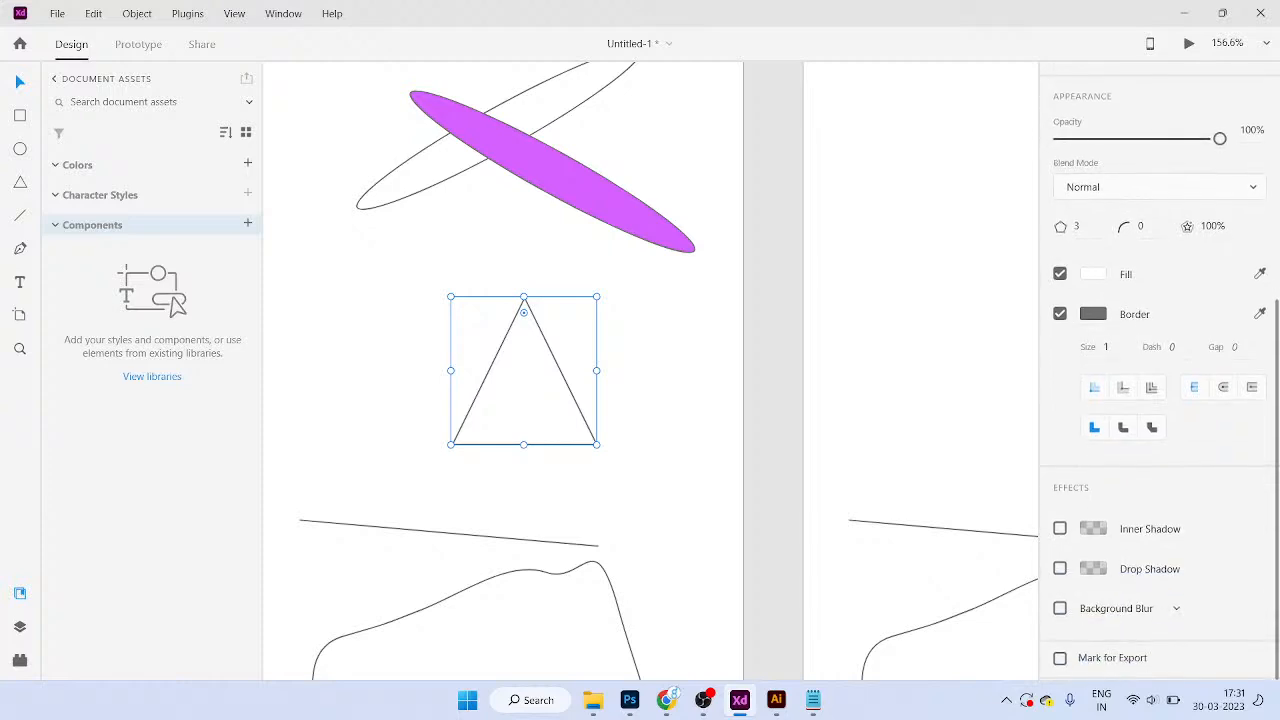
left_click(1093, 274)
left_click(966, 194)
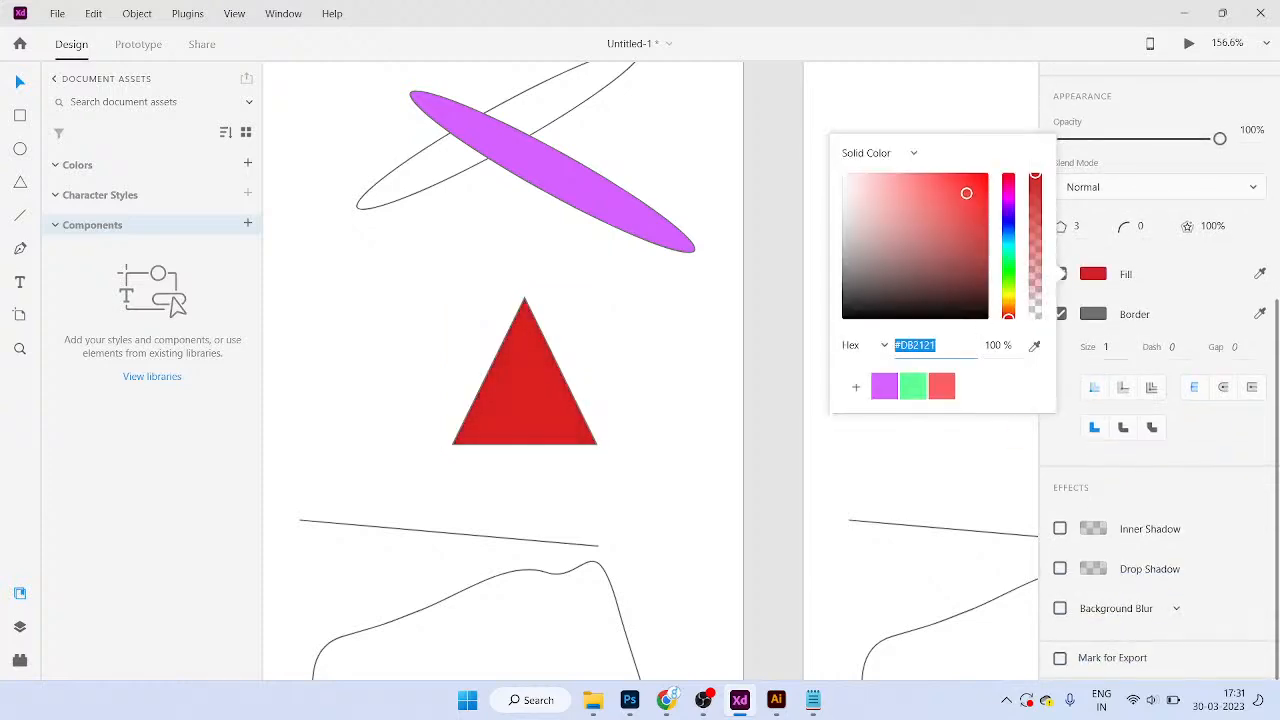
left_click(885, 386)
Step: Try five sides on the triangle, then return its side count to 3
left_click_drag(627, 465, 567, 385)
scroll(1158, 400, "down", 3)
left_click(1077, 333)
type("5")
key("Return")
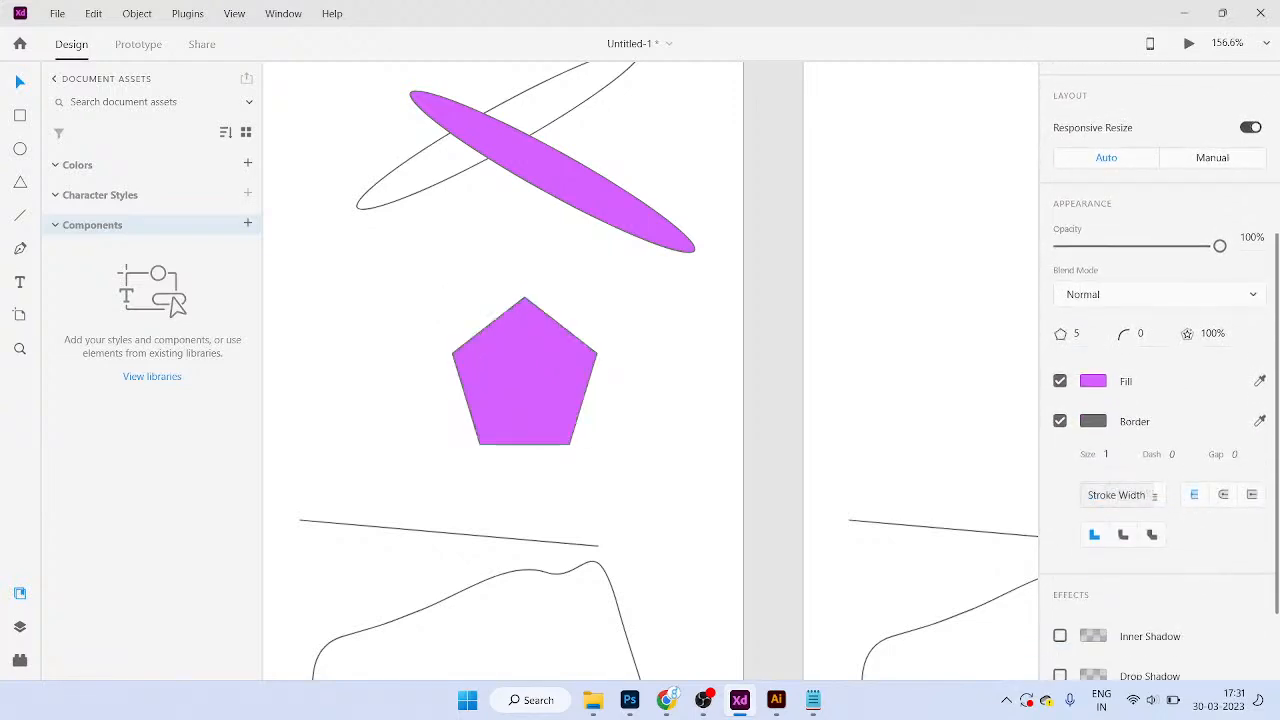
left_click(1077, 333)
type("3")
key("Return")
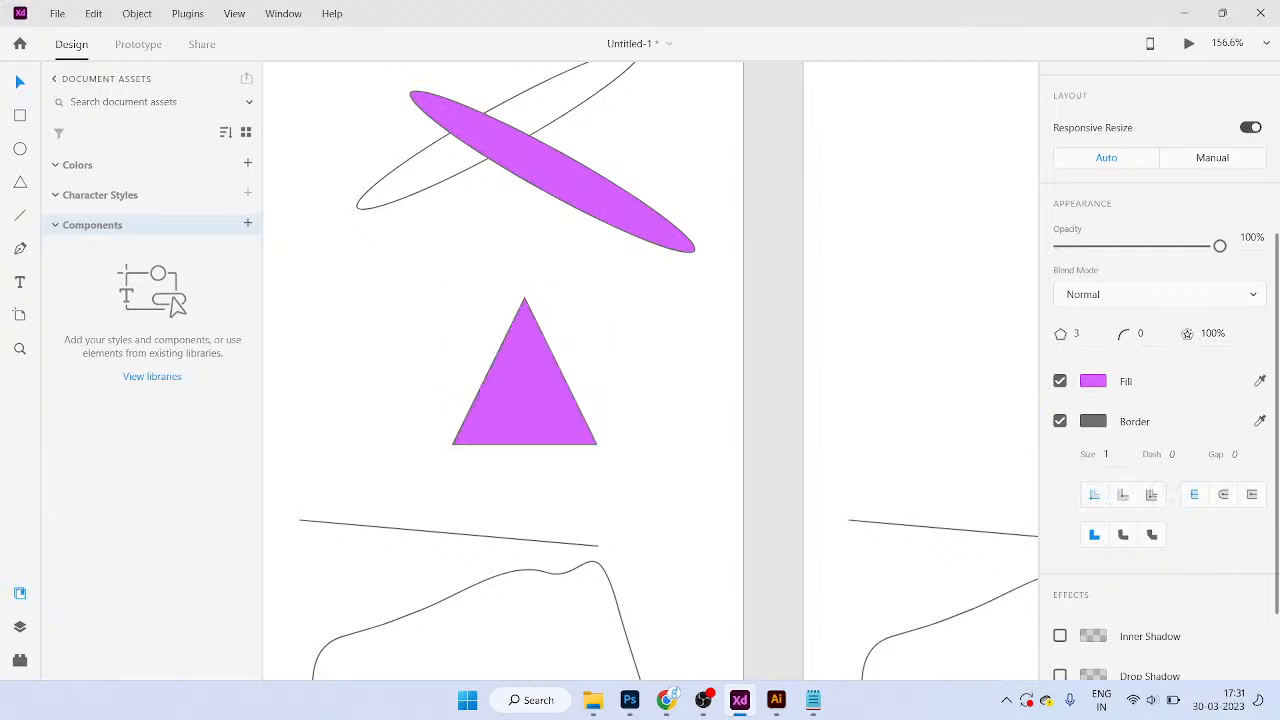
left_click(1077, 333)
key("Return")
left_click(1077, 333)
key("Return")
Step: Step the polygon's side count through 4 and 5 up to 6, making a hexagon
left_click(1077, 333)
type("4")
key("Return")
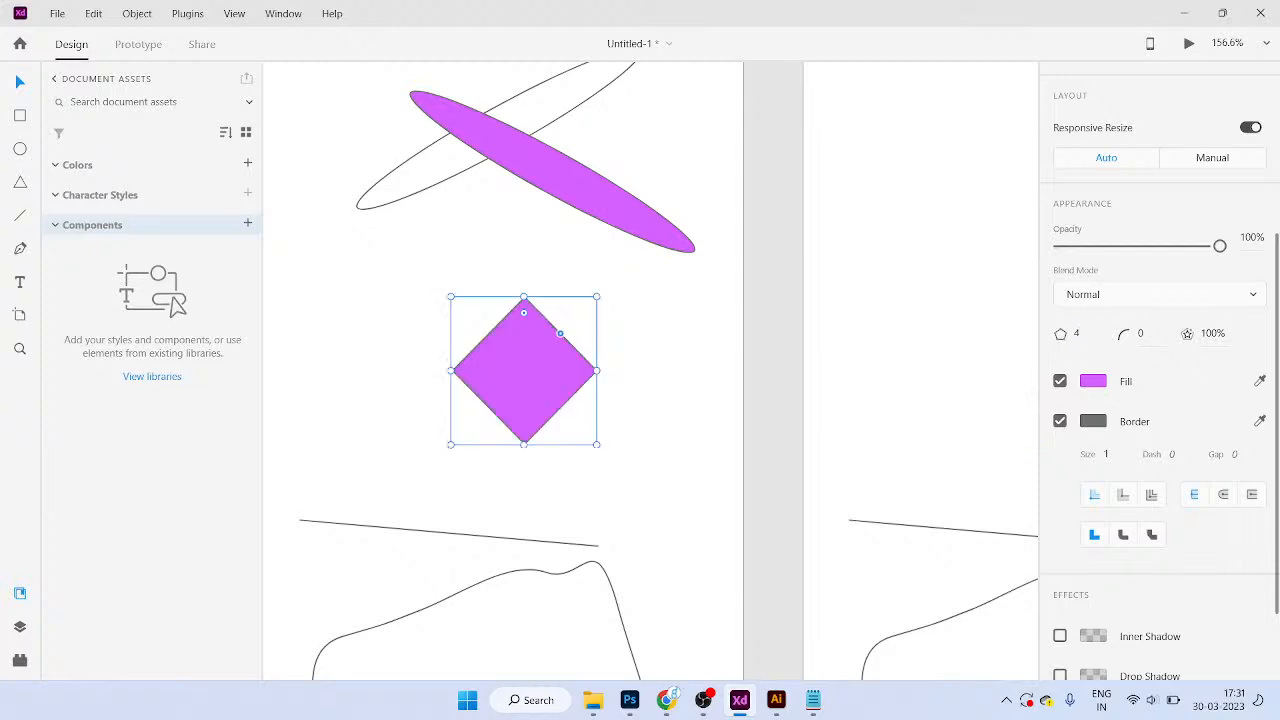
left_click(1077, 333)
type("5")
key("Return")
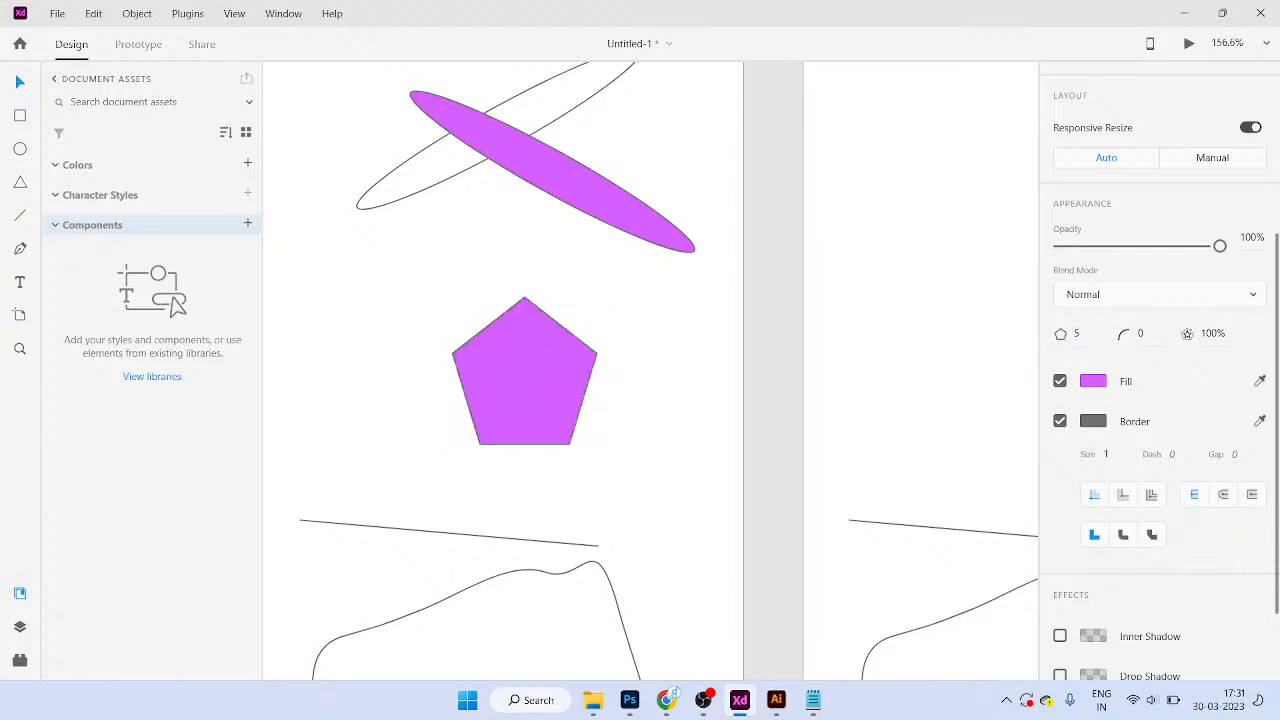
left_click(1077, 333)
type("6")
key("Return")
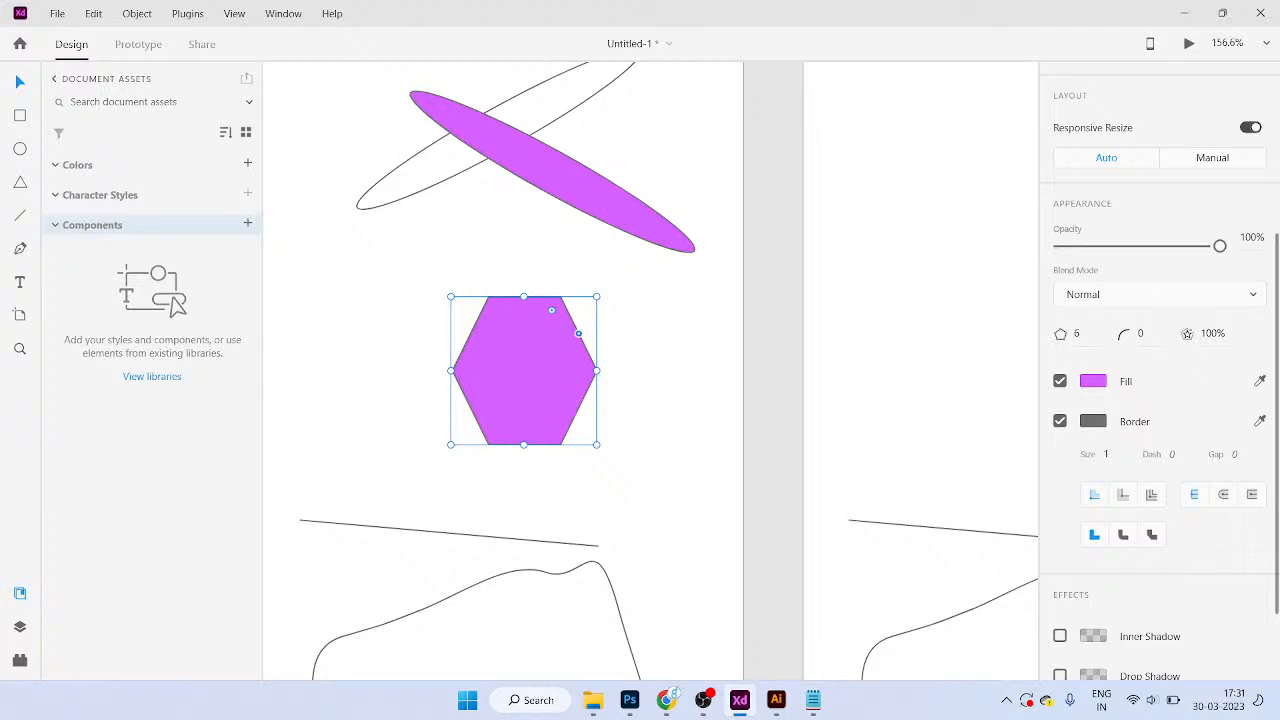
Step: Try corner radii of 20, 25 and 50, then settle the hexagon's corner radius at 10
mouse_move(551, 310)
left_mouse_down()
mouse_move(538, 332)
mouse_move(548, 315)
left_mouse_up()
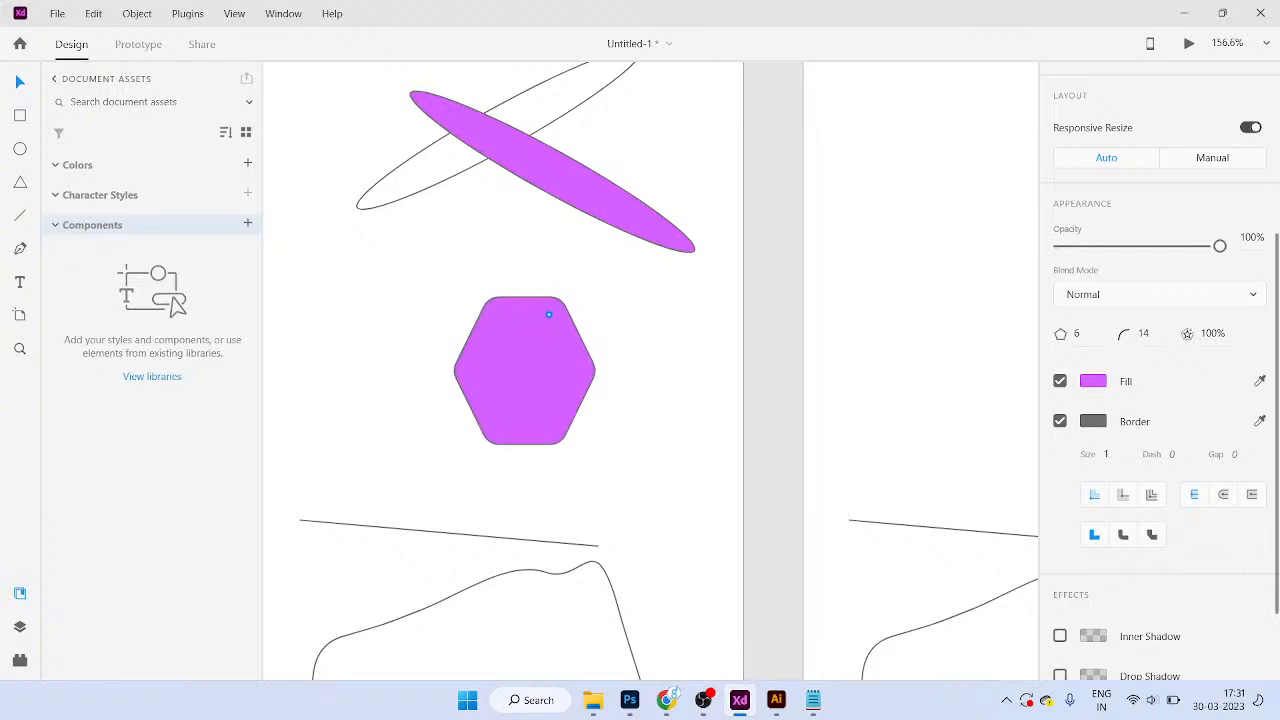
left_click_drag(548, 315, 551, 310)
left_click(1141, 334)
type("20")
key("Return")
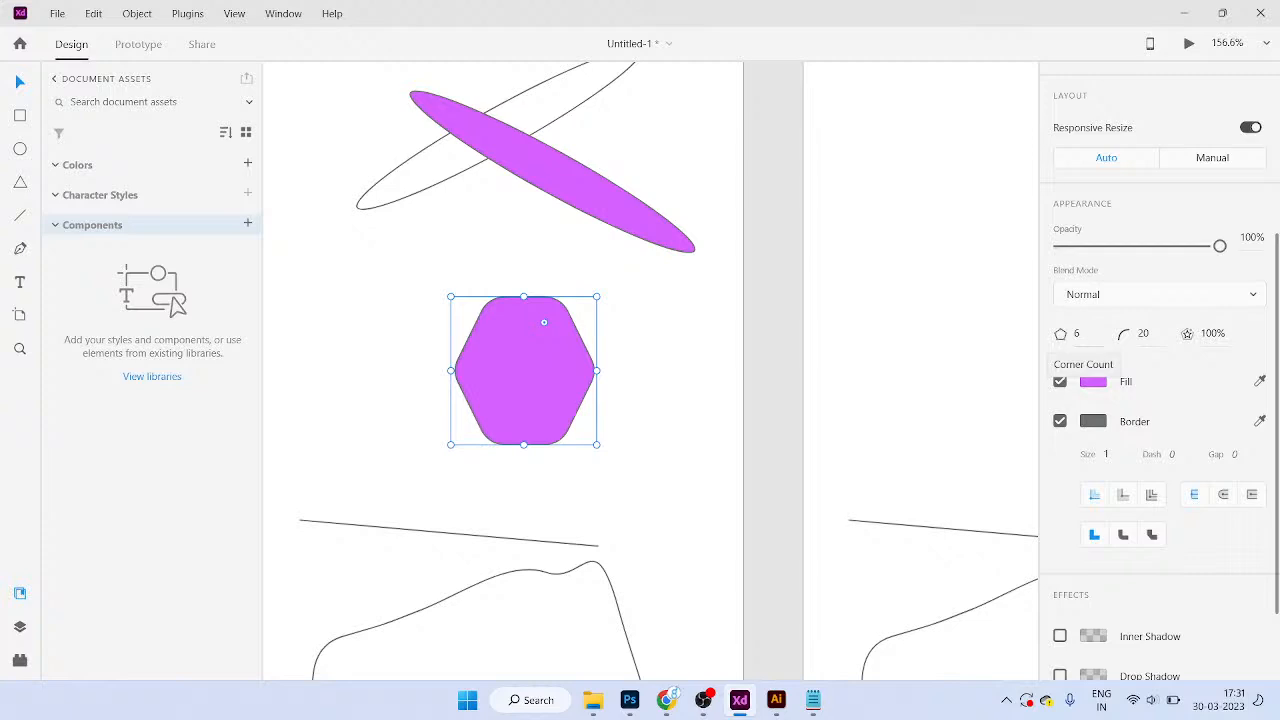
left_click(1143, 334)
type("25")
key("Return")
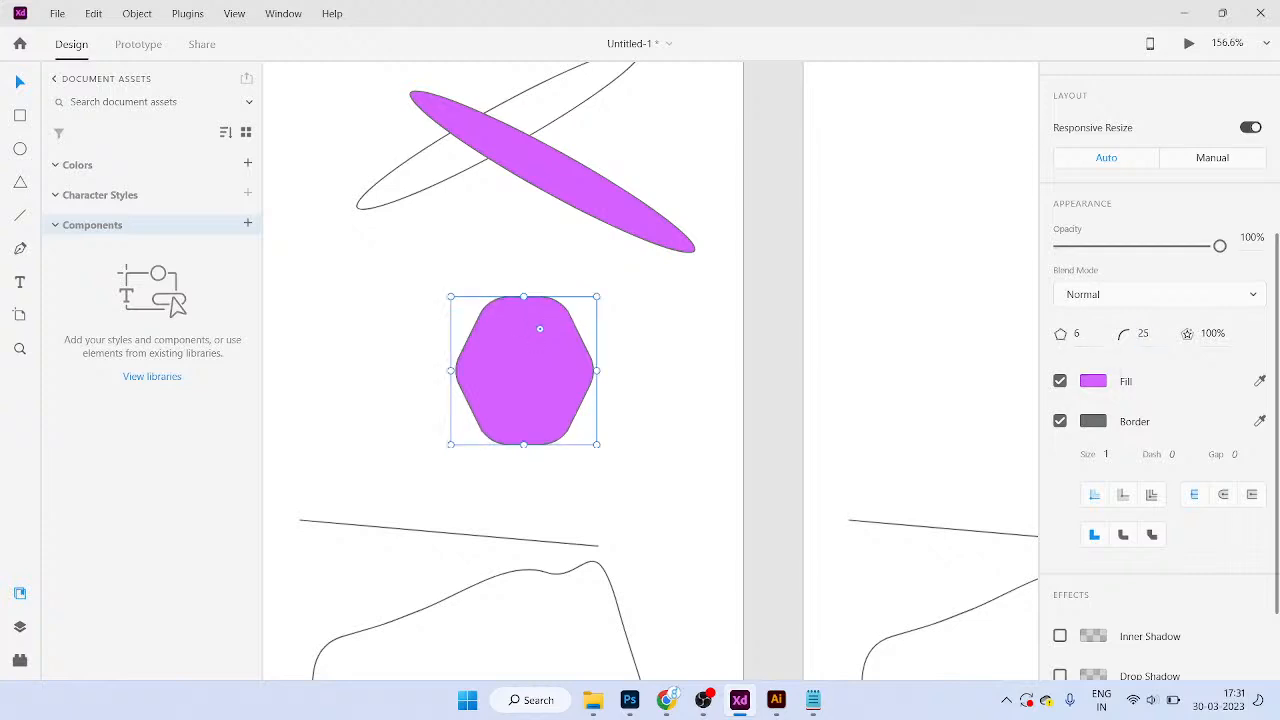
type("50")
key("Return")
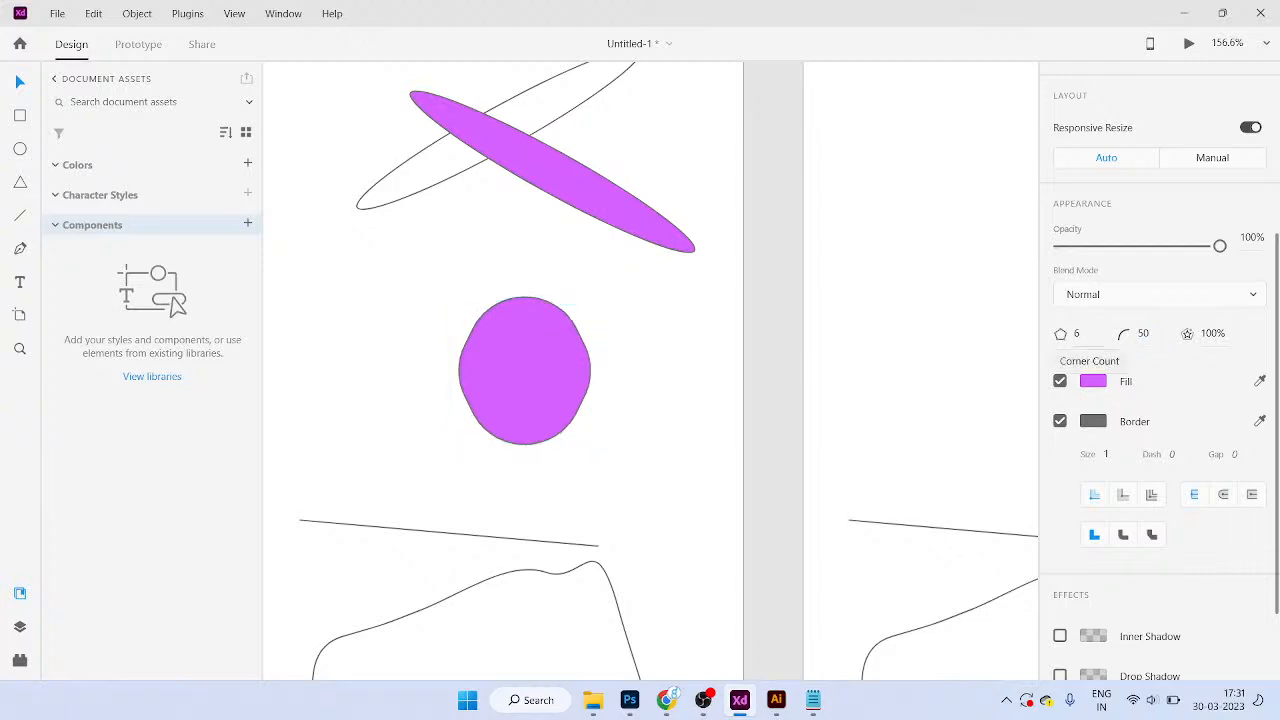
left_click(1143, 334)
type("10")
key("Return")
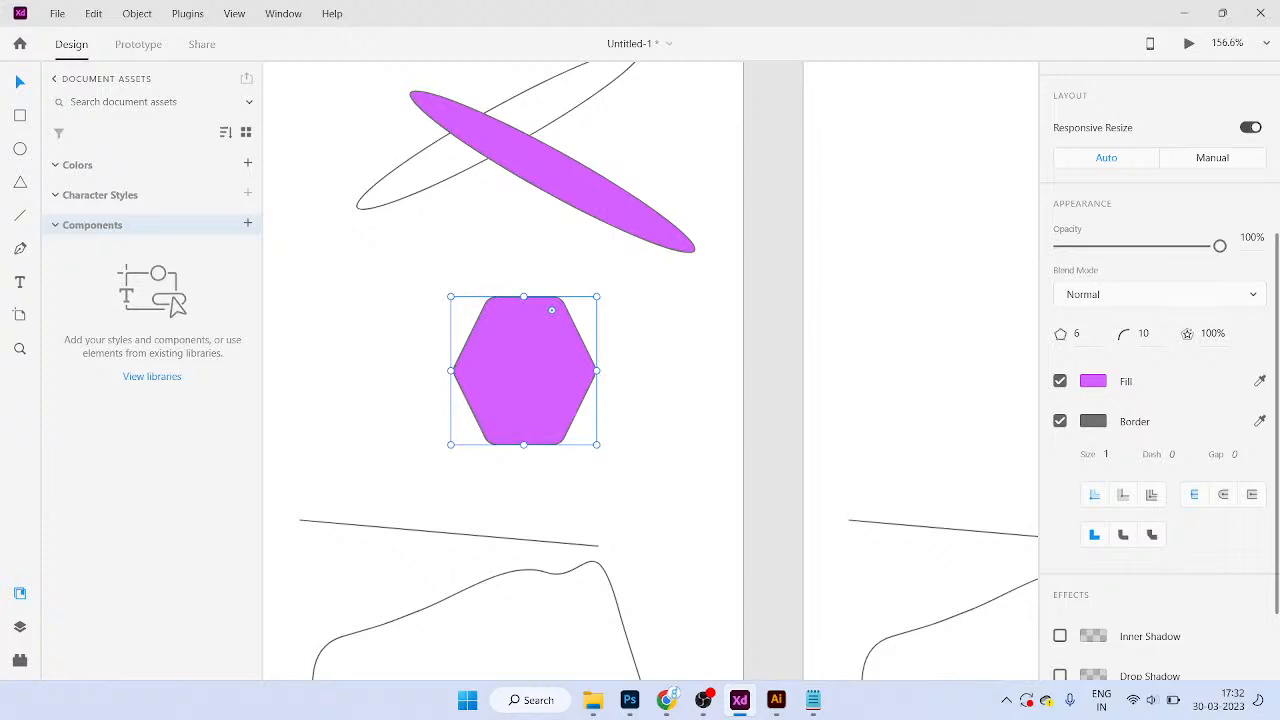
Step: Give the hexagon a red border with a thickness of 10
left_click(1093, 421)
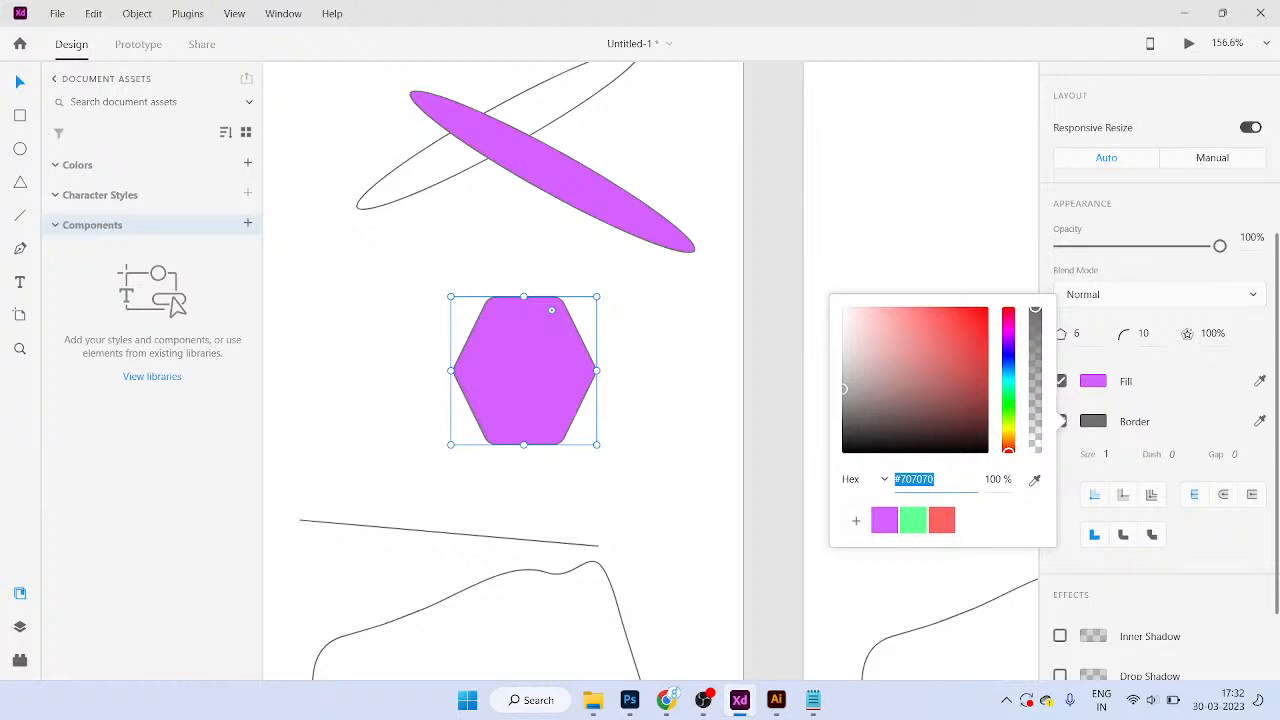
mouse_move(1008, 357)
left_mouse_down()
mouse_move(982, 309)
mouse_move(1008, 328)
mouse_move(1008, 308)
left_mouse_up()
left_click(1106, 455)
left_click(1106, 455)
type("10")
key("Return")
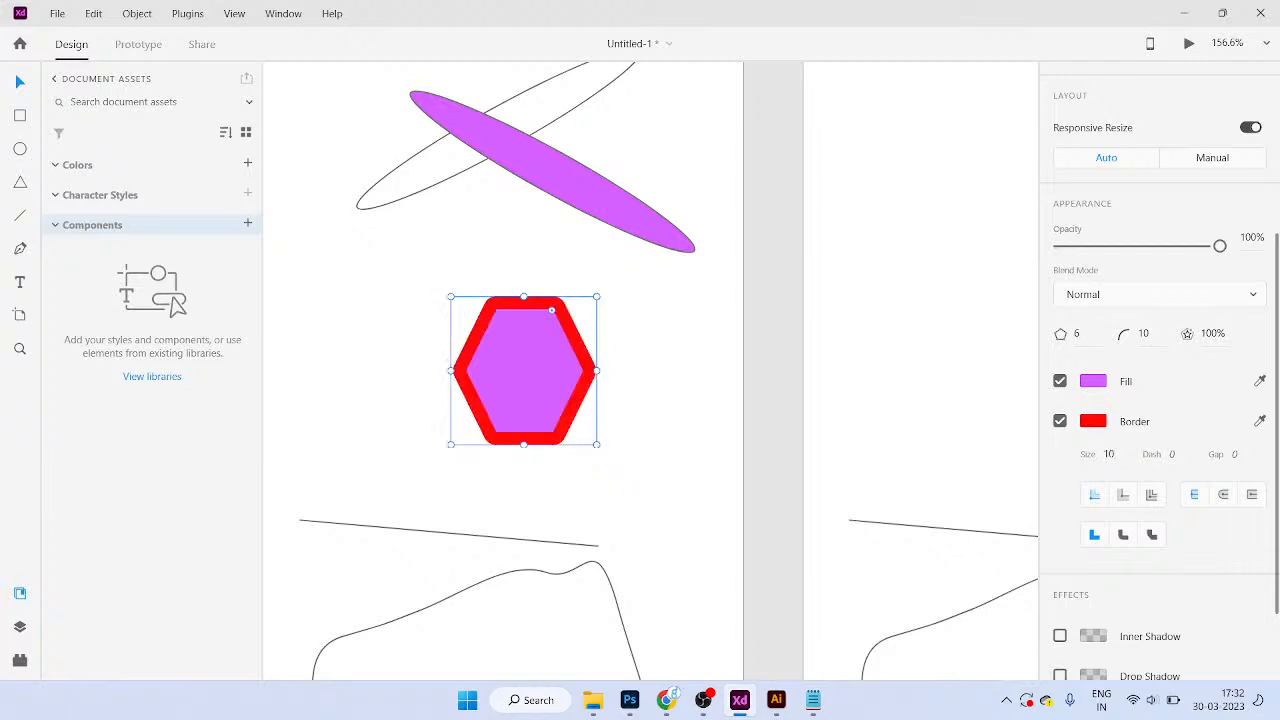
Step: Thin the border to 5, check the dash value, then reselect the hexagon
double_click(1106, 455)
type("5")
key("Return")
scroll(1160, 400, "down", 1)
scroll(1160, 400, "down", 1)
left_click(1173, 362)
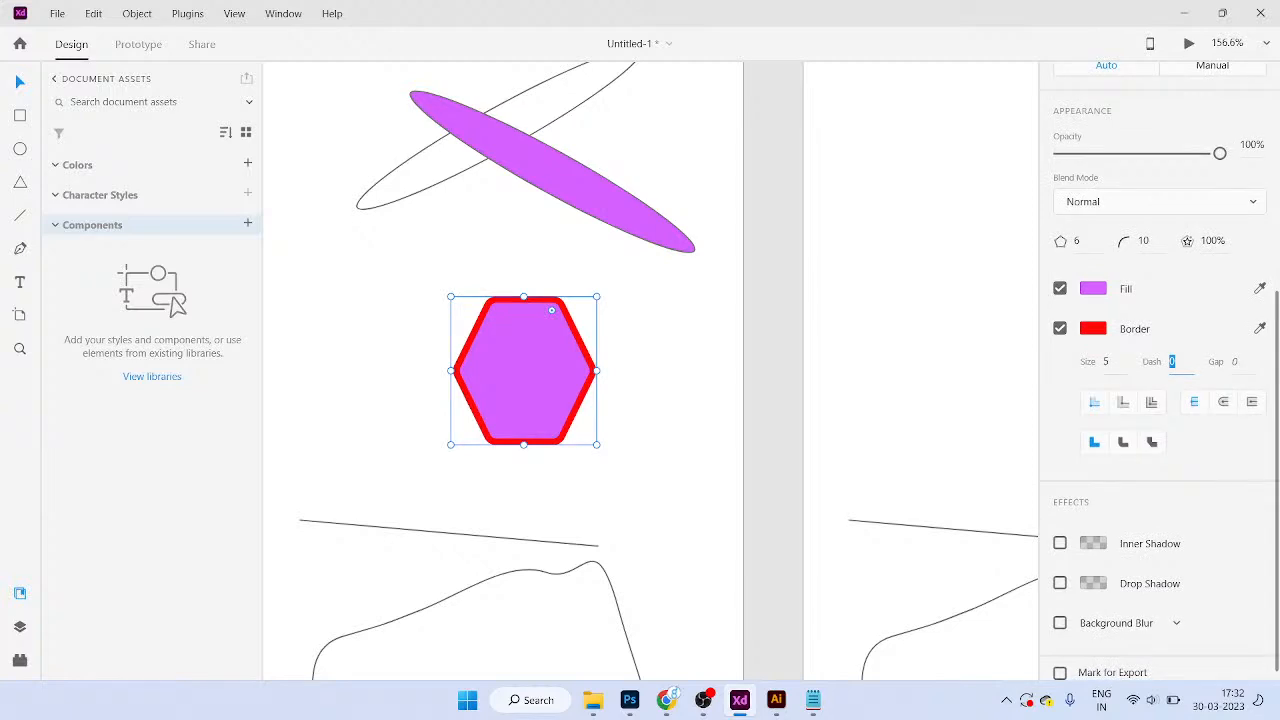
scroll(1160, 400, "down", 1)
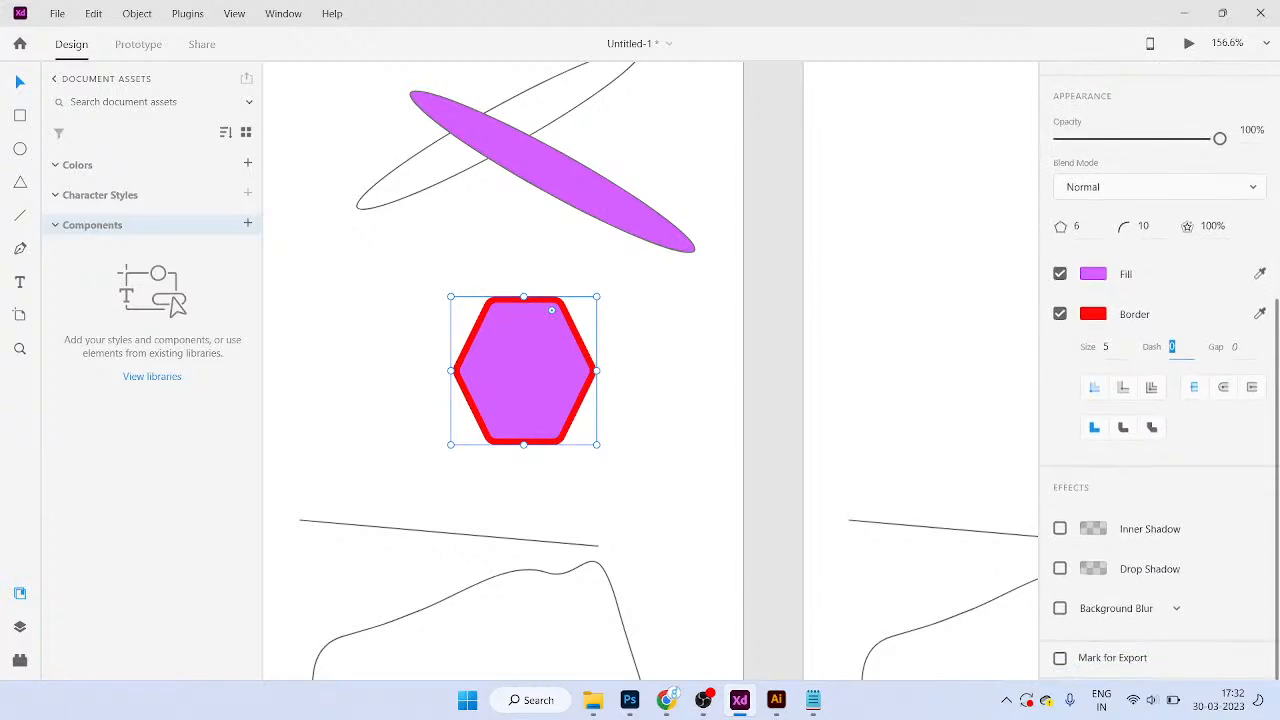
left_click(680, 390)
left_click(545, 375)
Step: Select the thin line below the hexagon and set its border size to 10
scroll(560, 360, "down", 2)
scroll(560, 360, "left", 1)
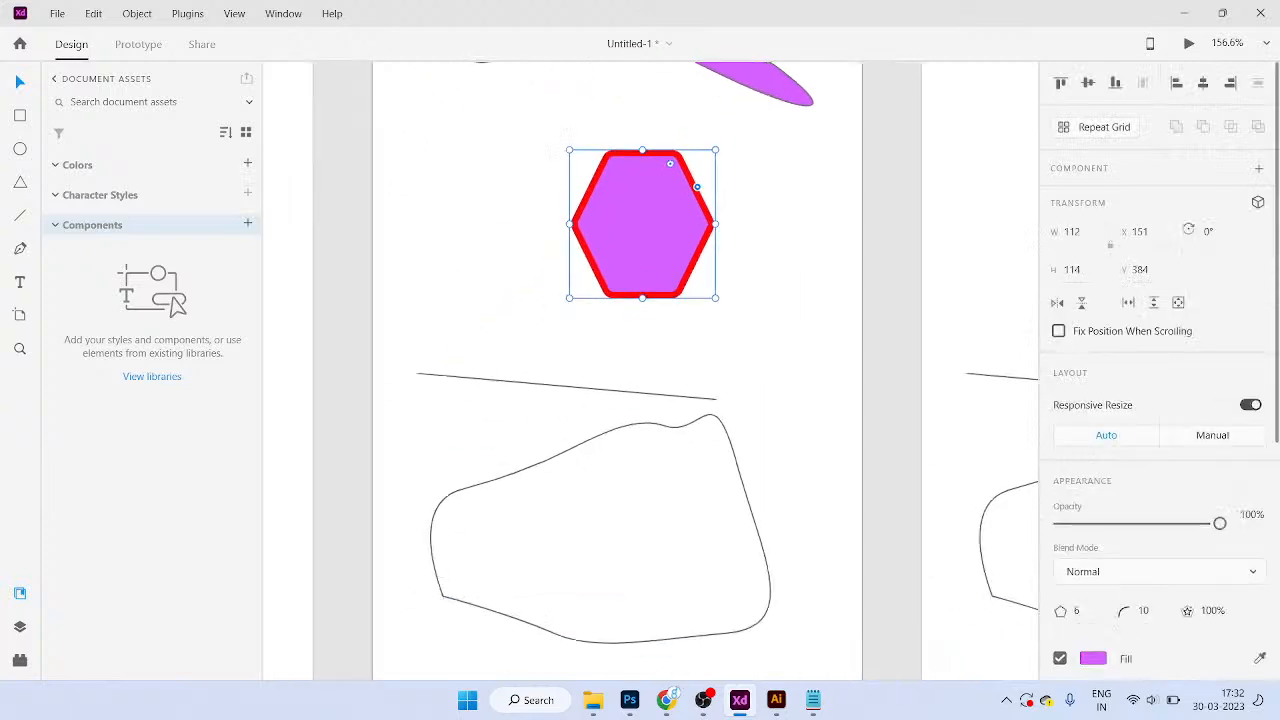
left_click_drag(599, 289, 606, 334)
scroll(872, 445, "up", 3)
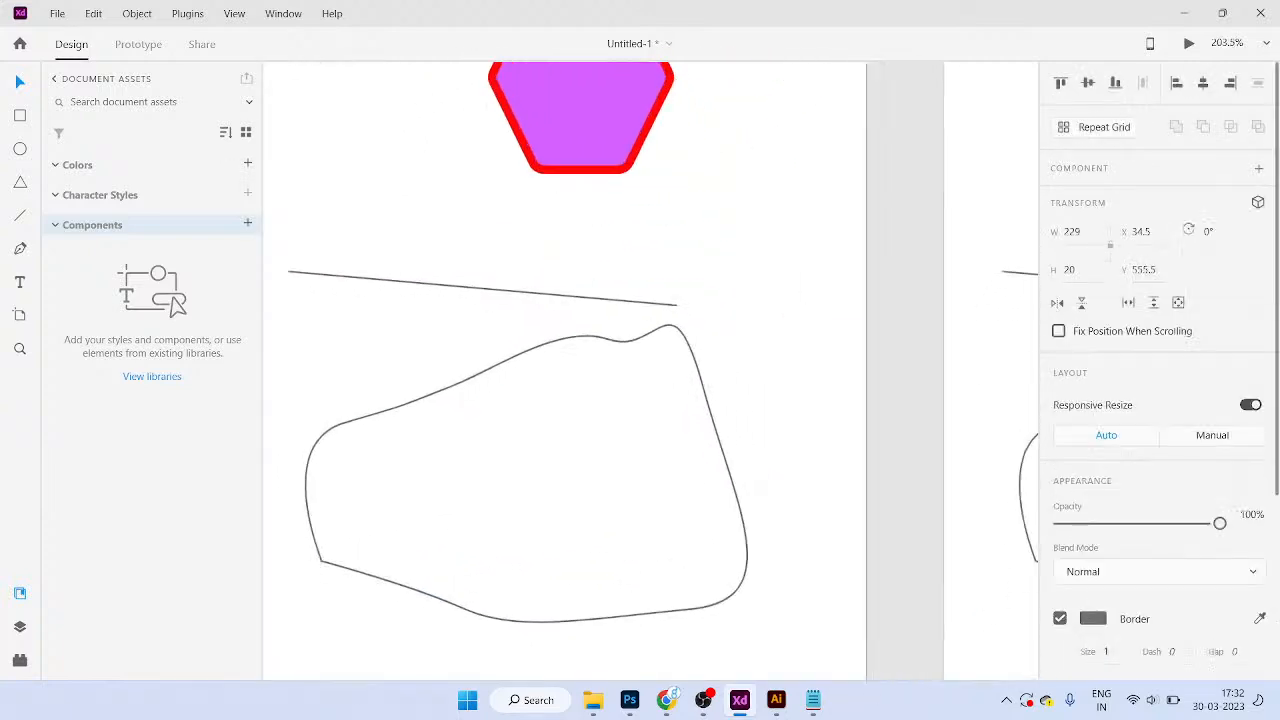
scroll(872, 445, "down", 1)
scroll(1160, 400, "down", 1)
scroll(1160, 400, "down", 3)
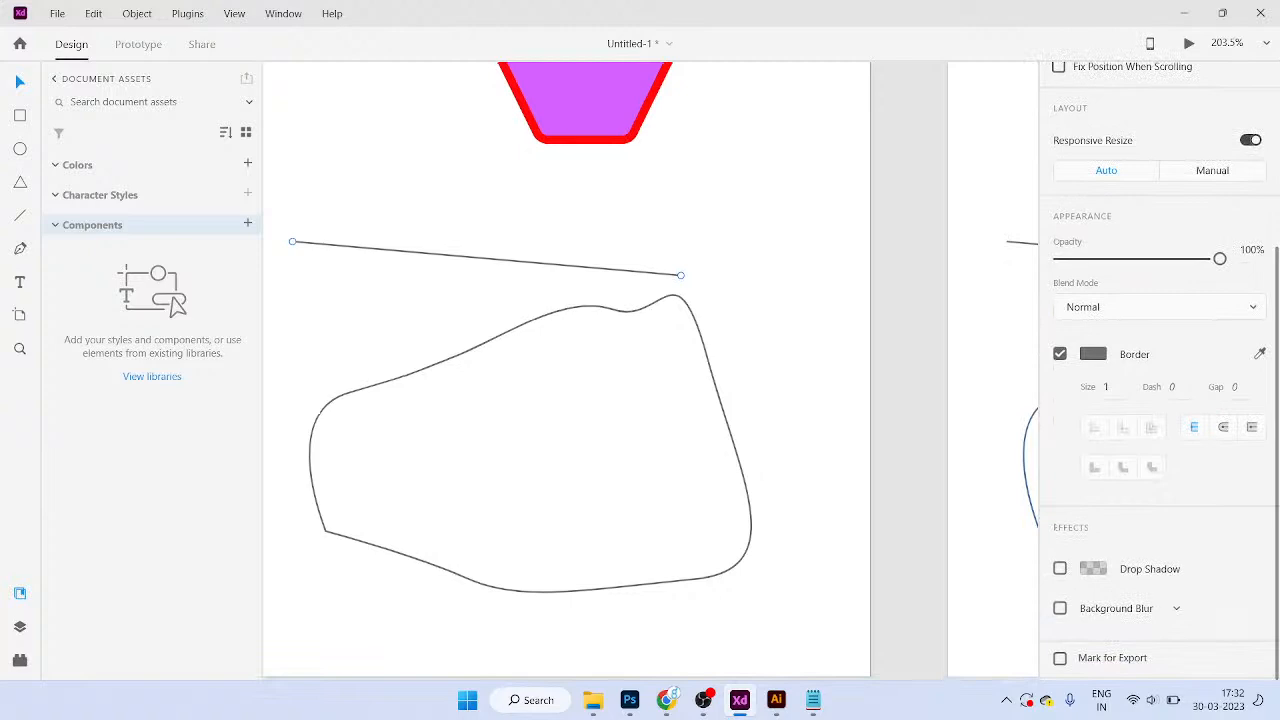
left_click(1107, 387)
type("10")
Step: Colour the line's border with the hexagon's purple using the border eyedropper, replacing a trial red
left_click(1093, 354)
left_click_drag(949, 304, 963, 249)
left_click(779, 487)
left_click(1260, 354)
left_click(1262, 356)
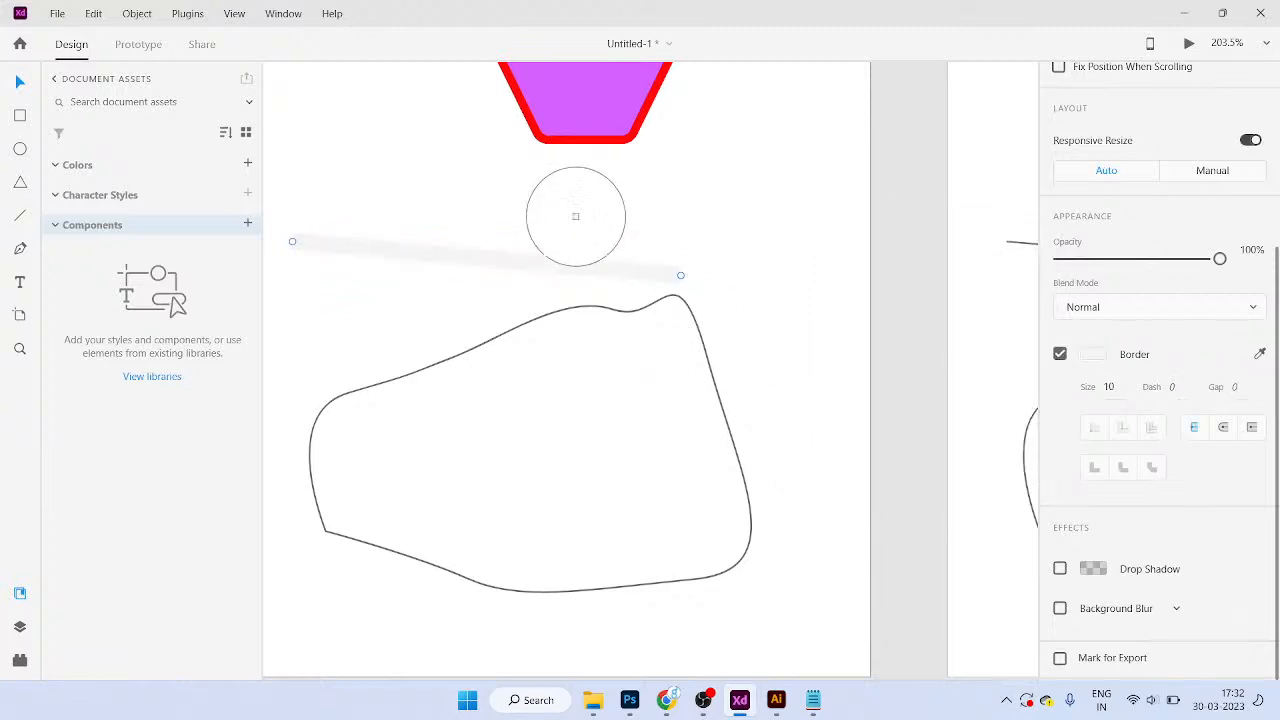
left_click(584, 118)
Step: Nudge the thick purple bar slightly upward, then deselect it
scroll(570, 370, "up", 3)
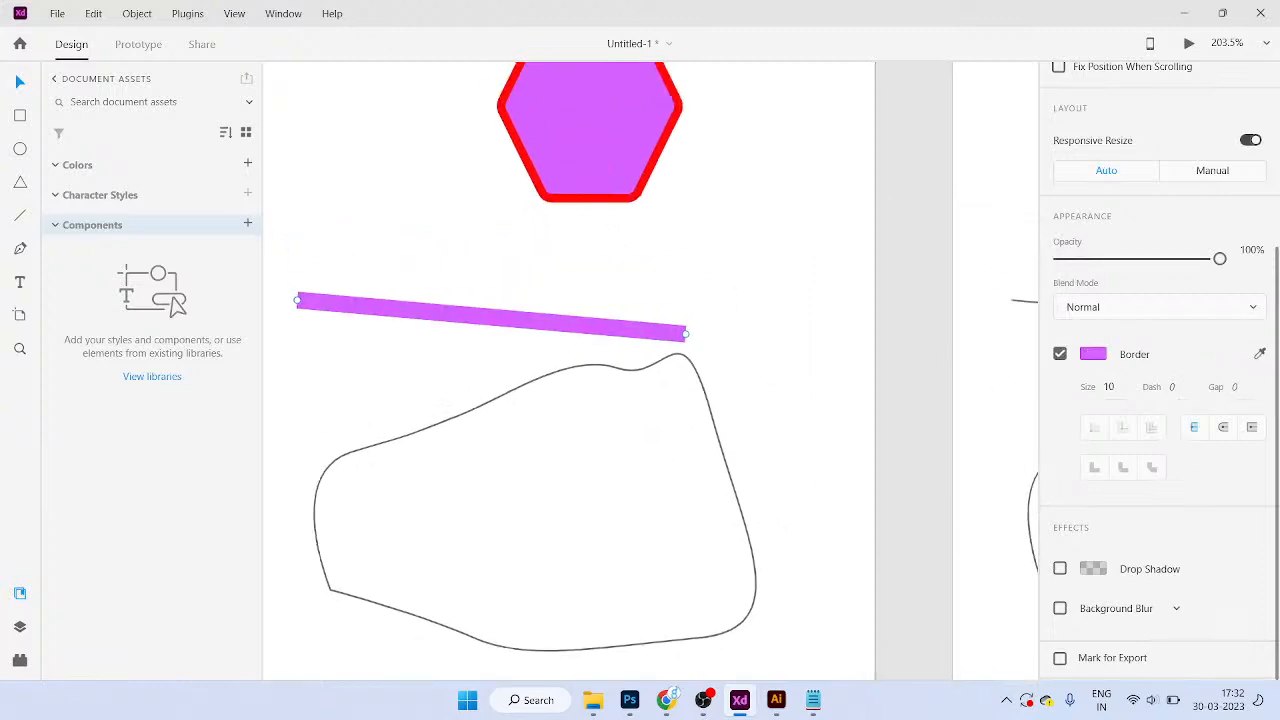
left_click_drag(540, 345, 544, 319)
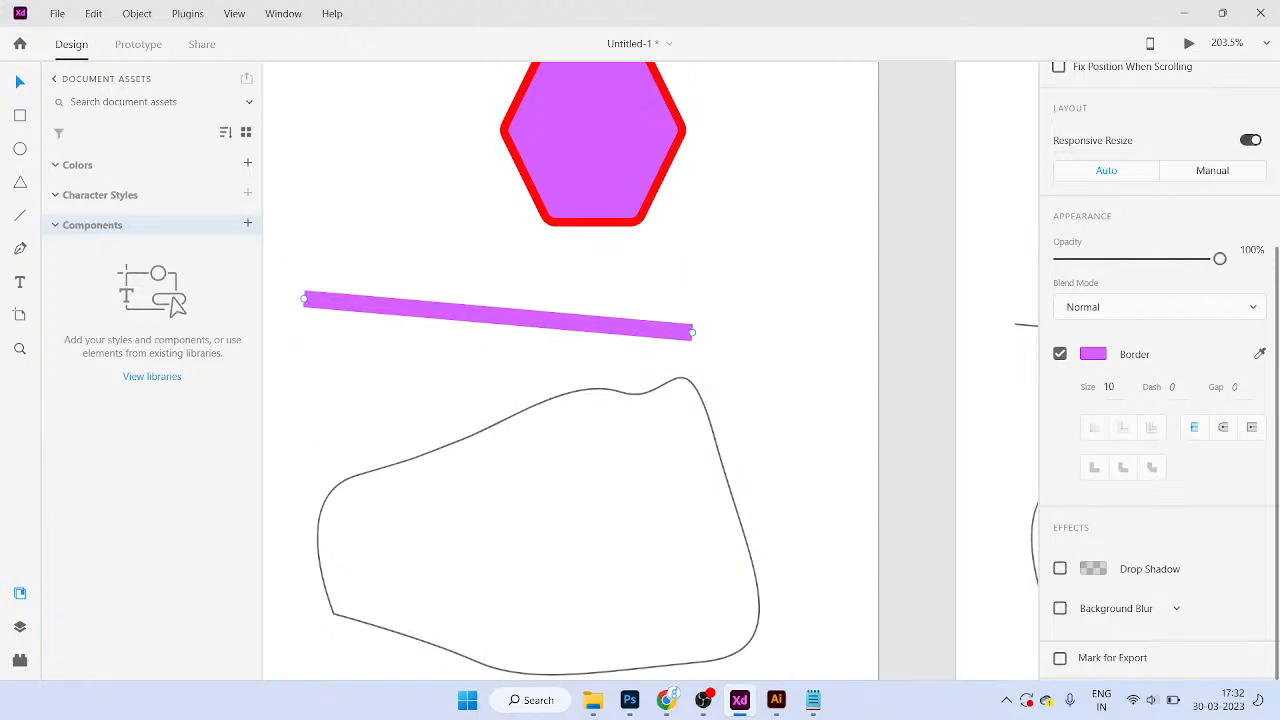
left_click(720, 358)
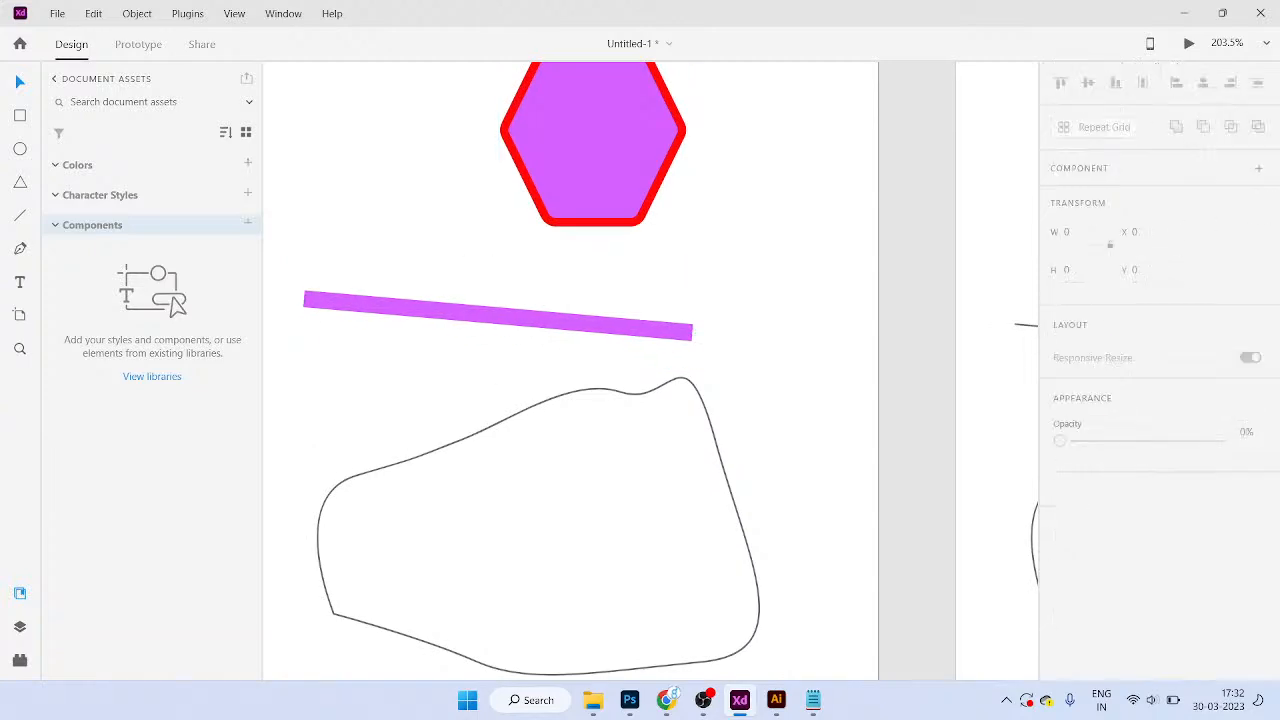
Step: Select the purple hexagon and dismiss the colour sampler without changing anything
scroll(720, 358, "down", 2)
left_click(630, 190)
key("i")
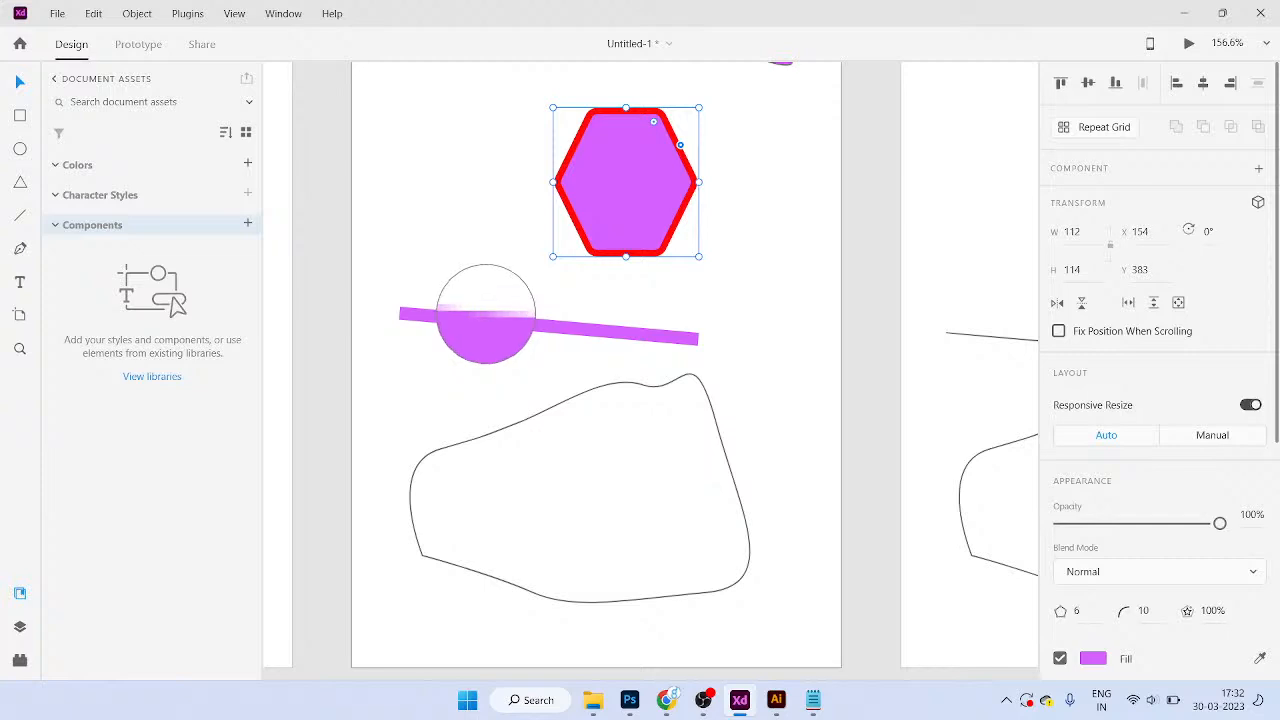
left_click(485, 315)
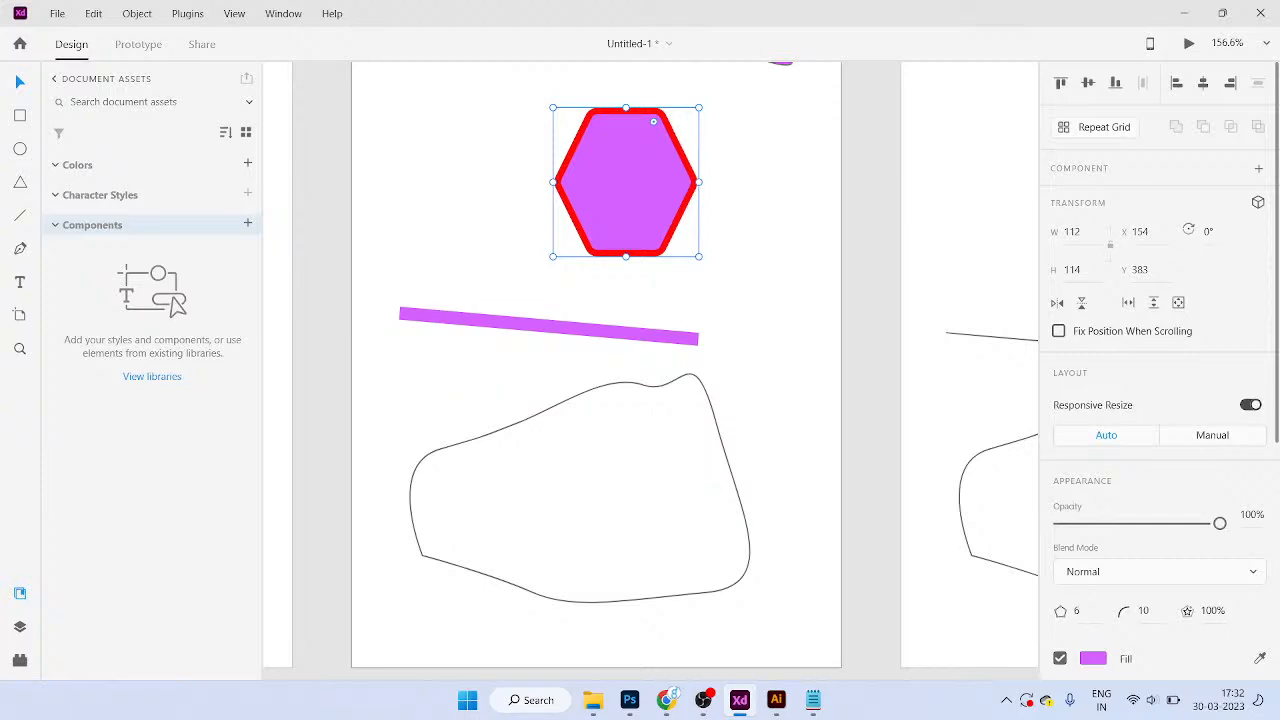
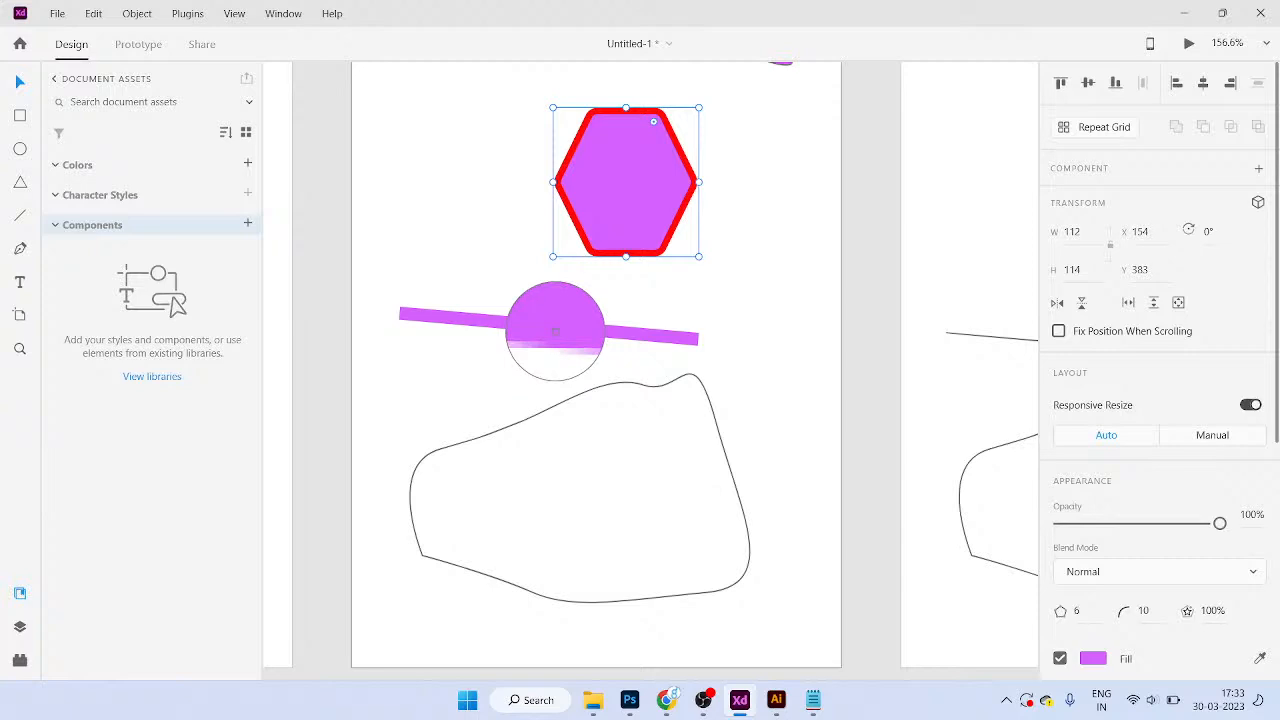
Step: Clear the colour sampler and reselect the red-bordered hexagon
left_click(555, 331)
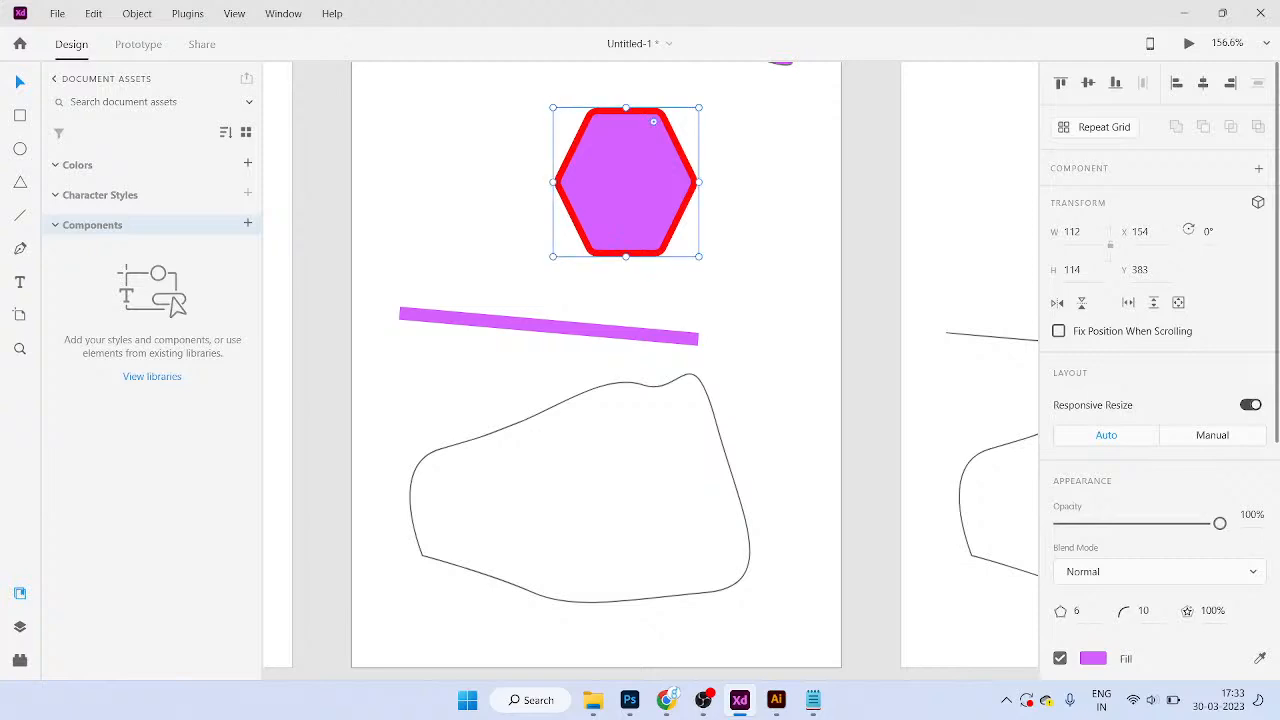
scroll(1160, 370, "down", 5)
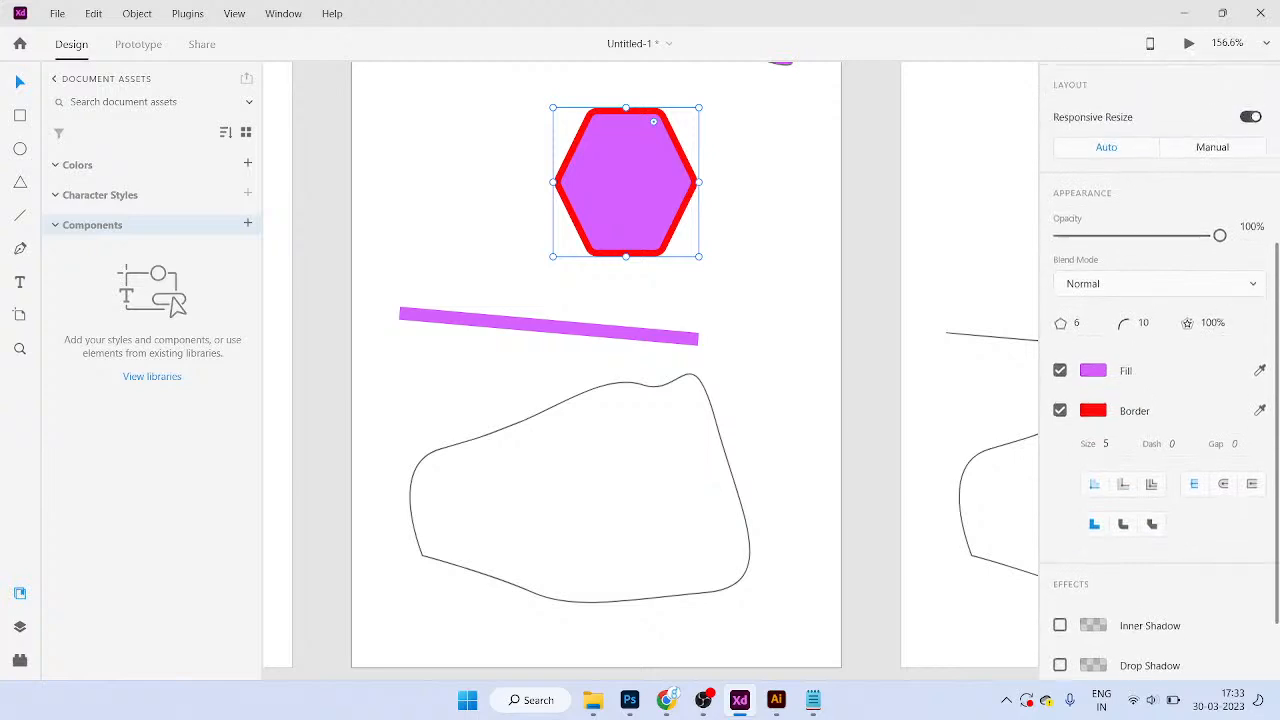
scroll(1160, 370, "down", 2)
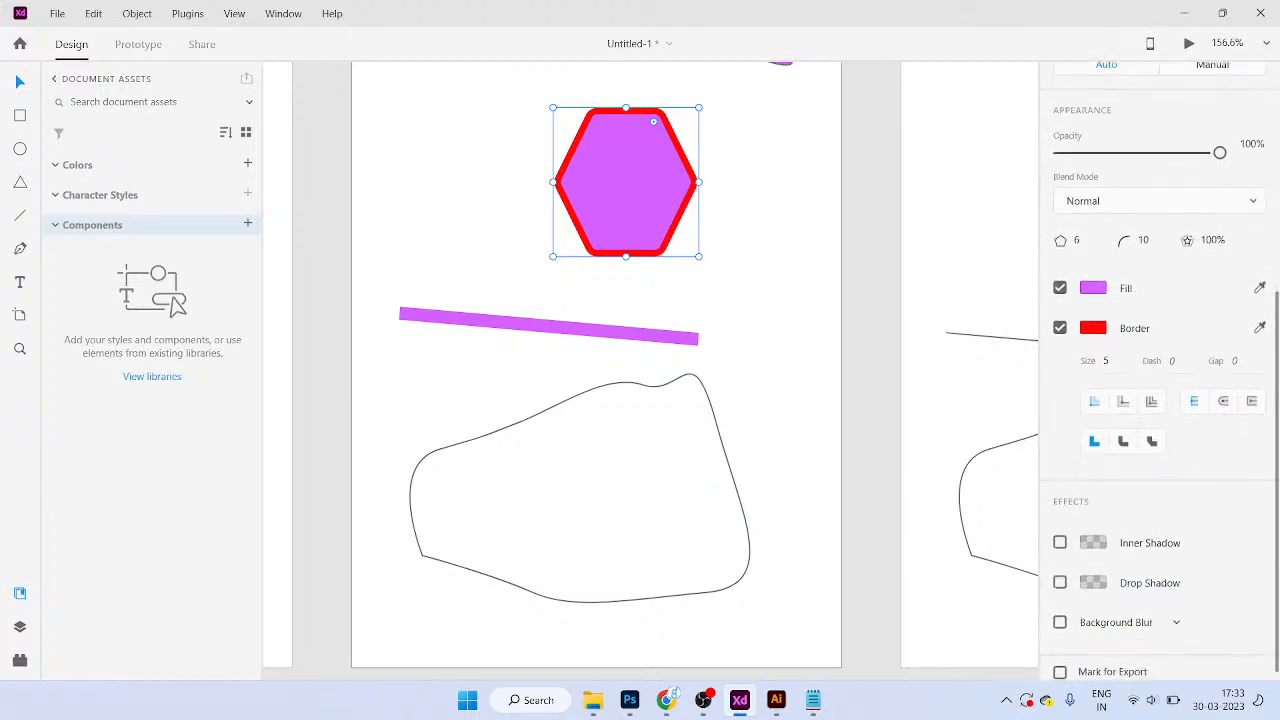
left_click(590, 330)
left_click(630, 185)
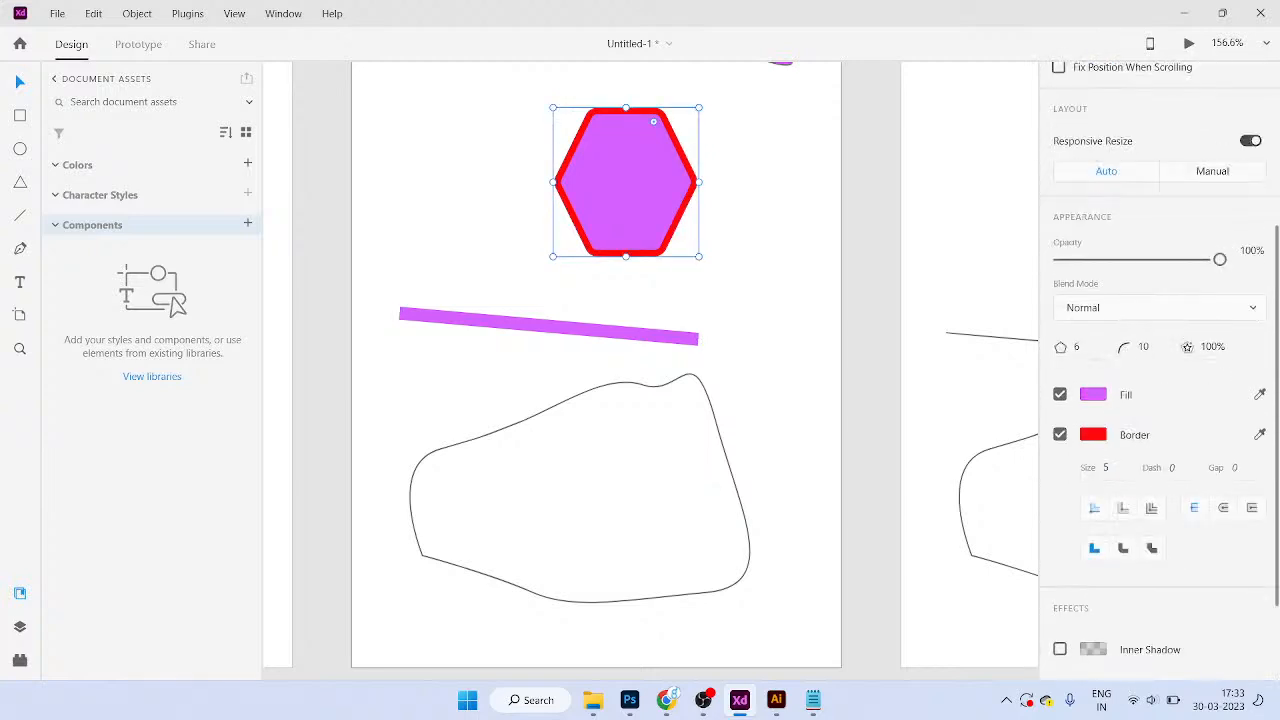
Step: Cycle the hexagon's border through outside, inside and centre placements, ending centred
left_click(1123, 508)
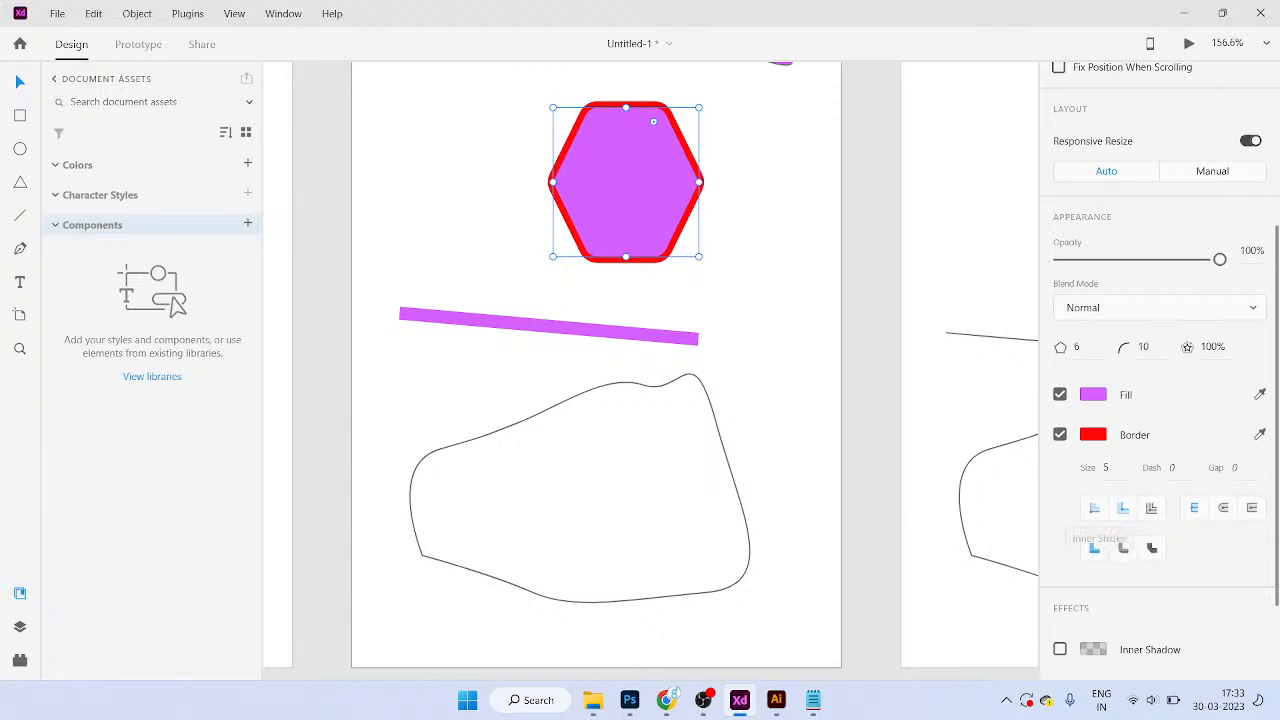
left_click(1094, 508)
left_click(1151, 508)
left_click(1123, 508)
left_click(1094, 508)
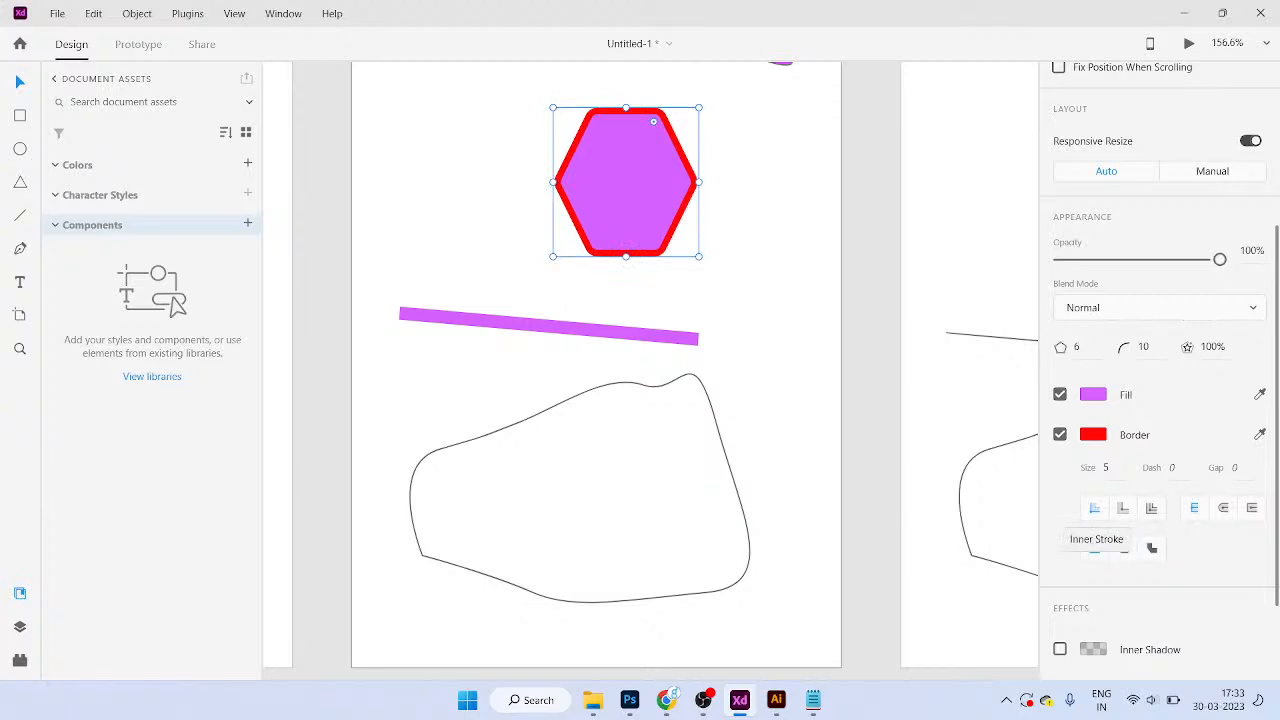
left_click(1151, 508)
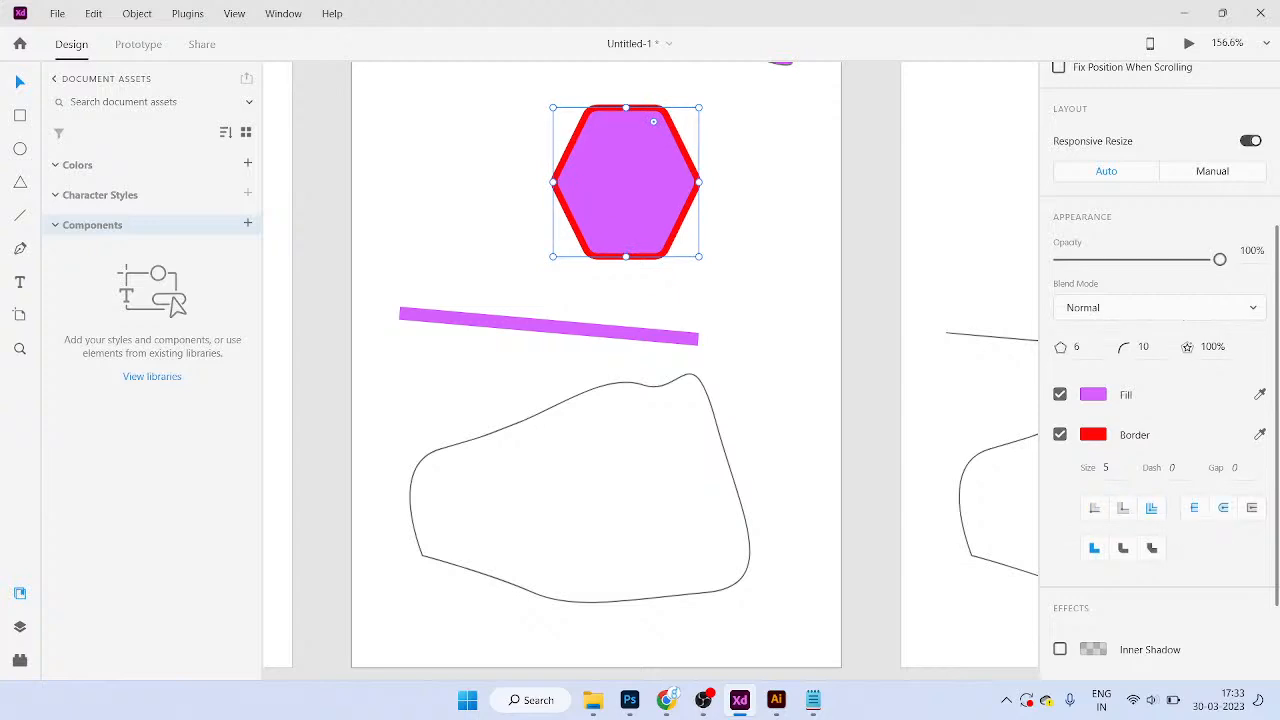
left_click(560, 327)
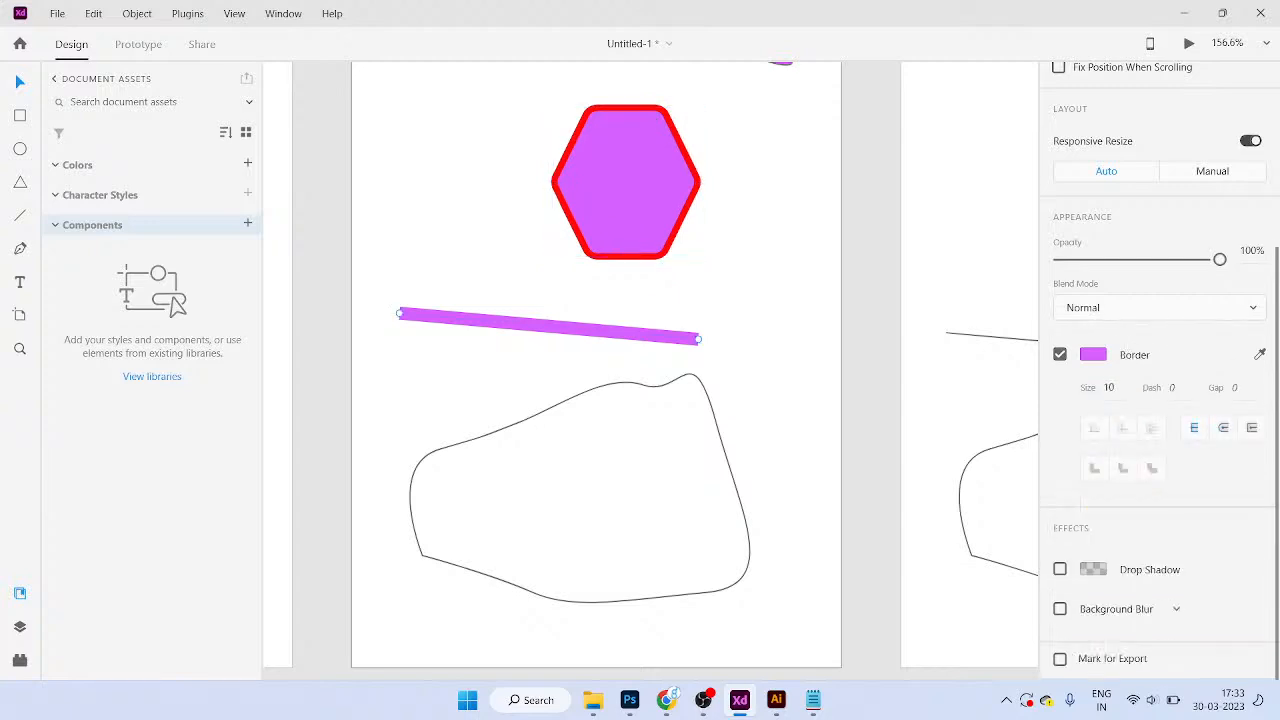
Step: Try round, butt and projecting caps on the purple line, finishing with butt caps
left_click(1223, 428)
scroll(618, 366, "up", 1)
scroll(616, 349, "up", 2)
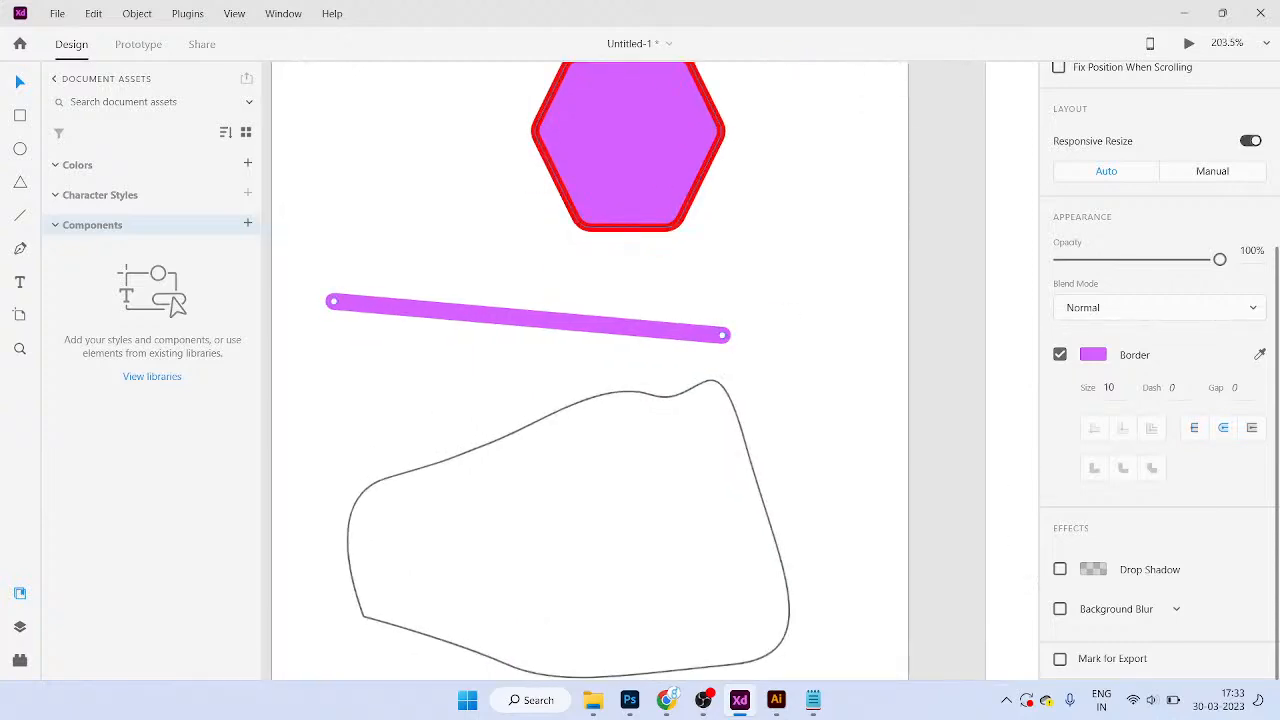
left_click_drag(620, 250, 662, 293)
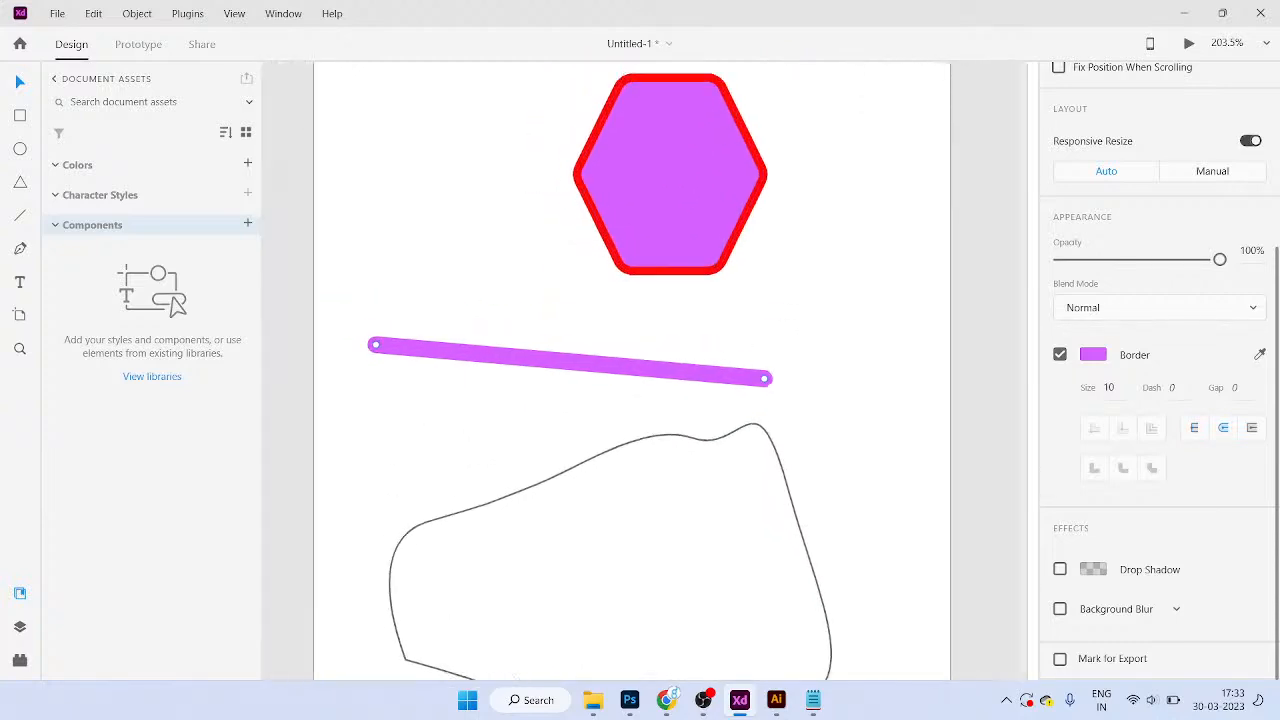
left_click(1194, 428)
left_click(1223, 428)
left_click(1252, 428)
left_click(1194, 428)
Step: Move over to the next artboard and select the two-tone circle
scroll(725, 461, "down", 2)
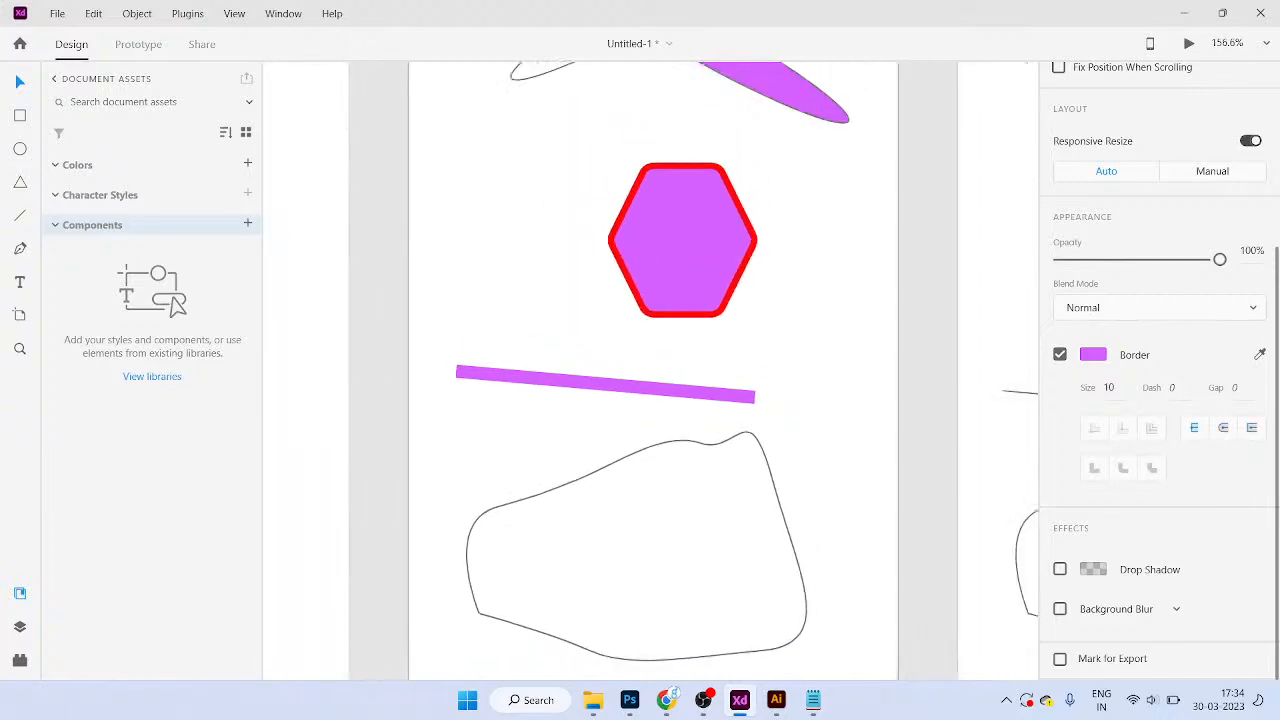
scroll(653, 370, "down", 3)
scroll(825, 369, "up", 3)
scroll(825, 369, "right", 6)
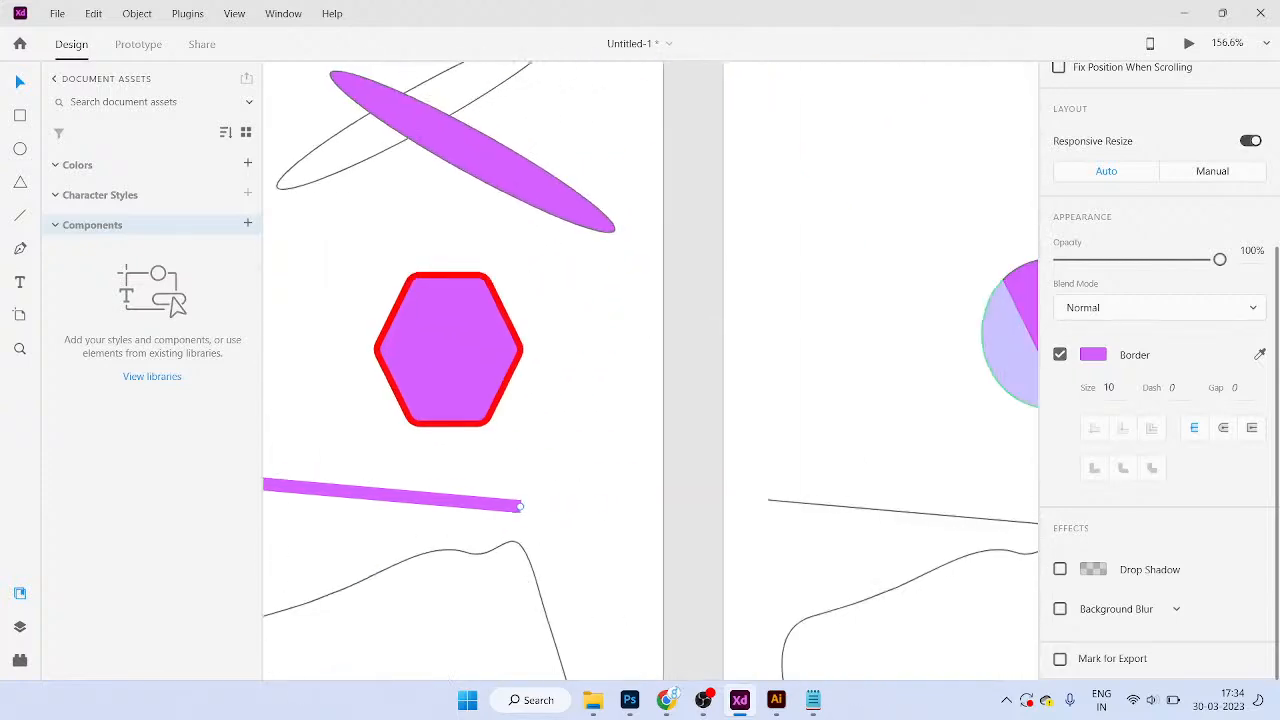
scroll(825, 369, "up", 2)
scroll(825, 367, "up", 1)
left_click(825, 367)
Step: Move the circle up and to the left on its artboard
scroll(825, 367, "up", 2)
scroll(825, 367, "right", 2)
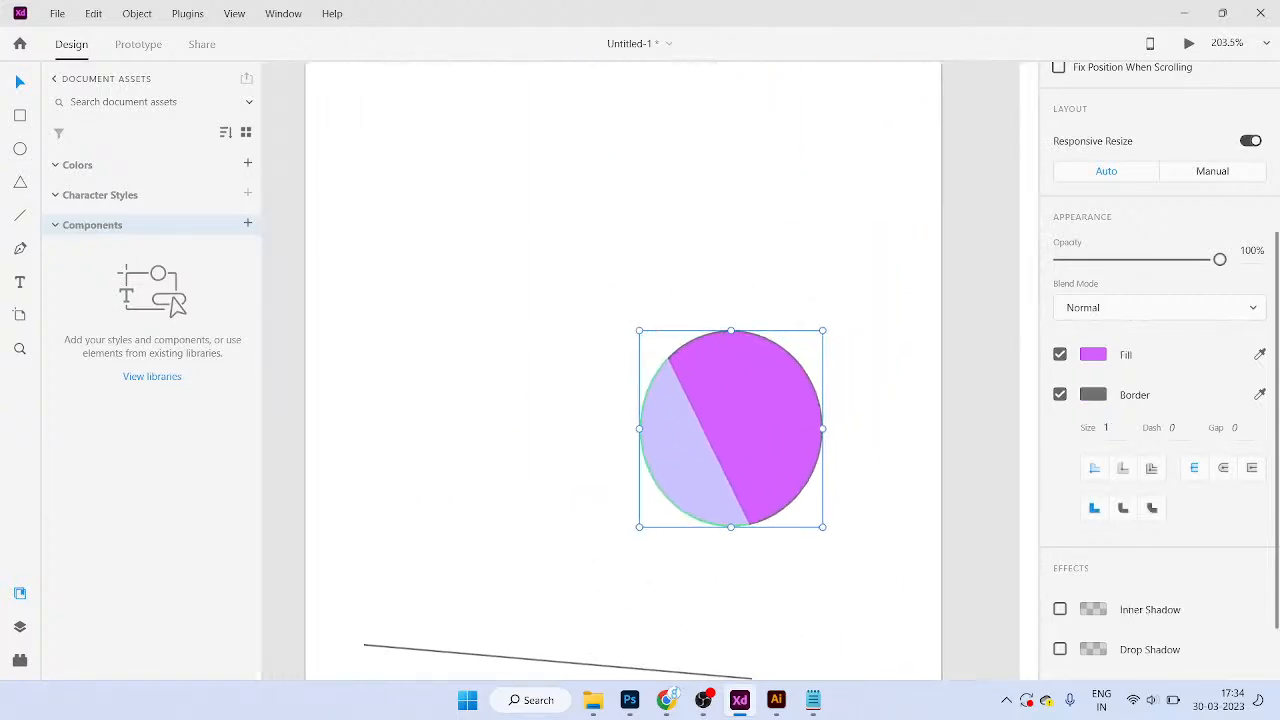
left_click_drag(760, 420, 577, 189)
scroll(725, 175, "up", 1)
scroll(732, 205, "up", 4)
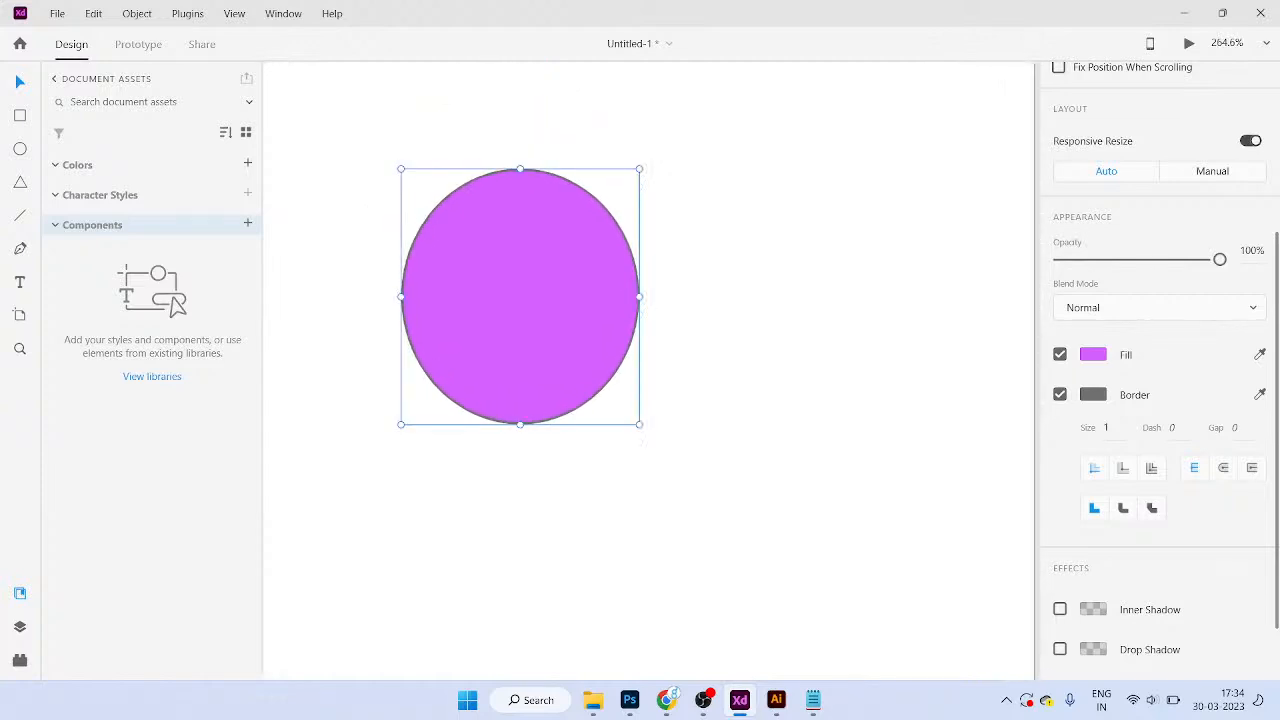
scroll(1157, 360, "down", 1)
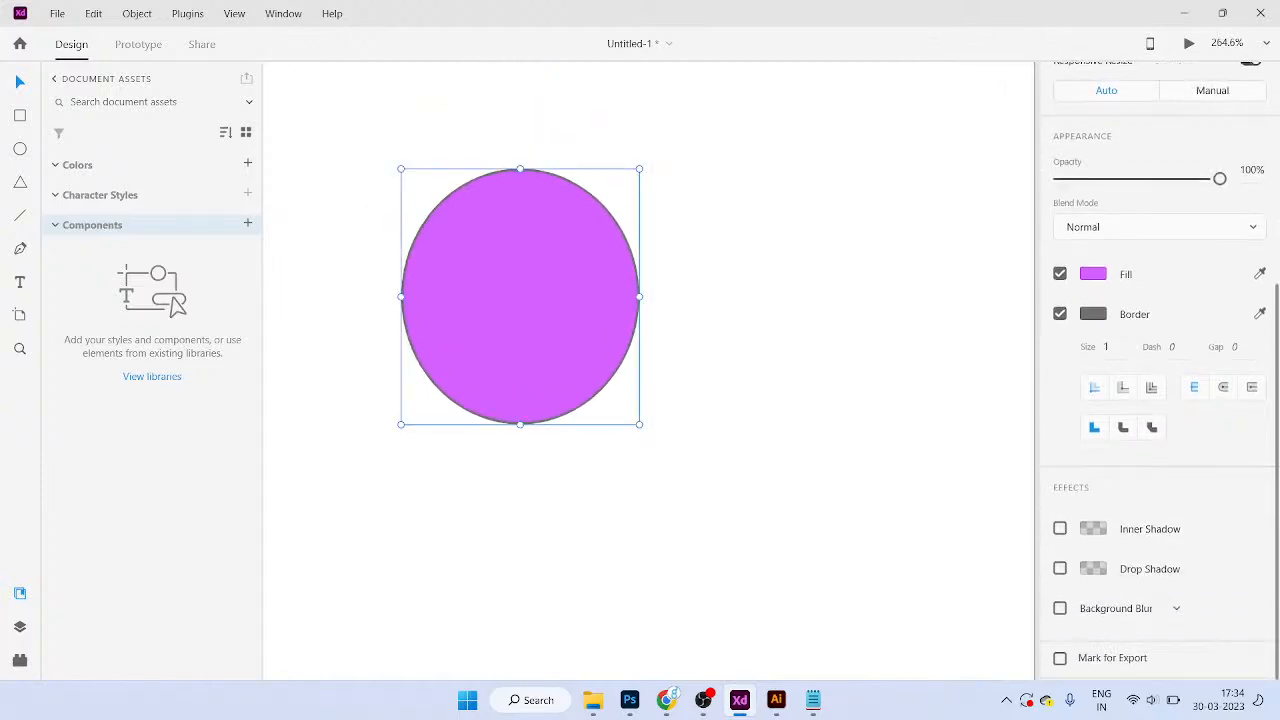
Step: Turn on a drop shadow for the circle and tint it red
left_click(1093, 569)
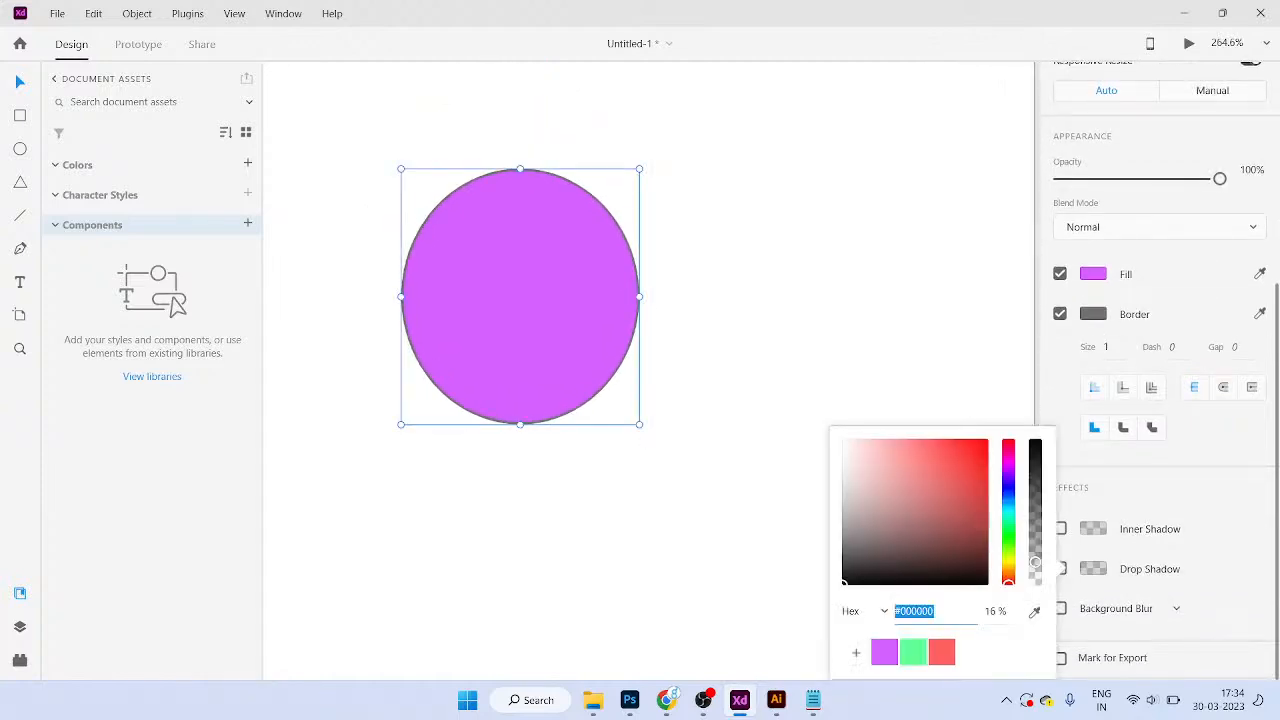
key("Escape")
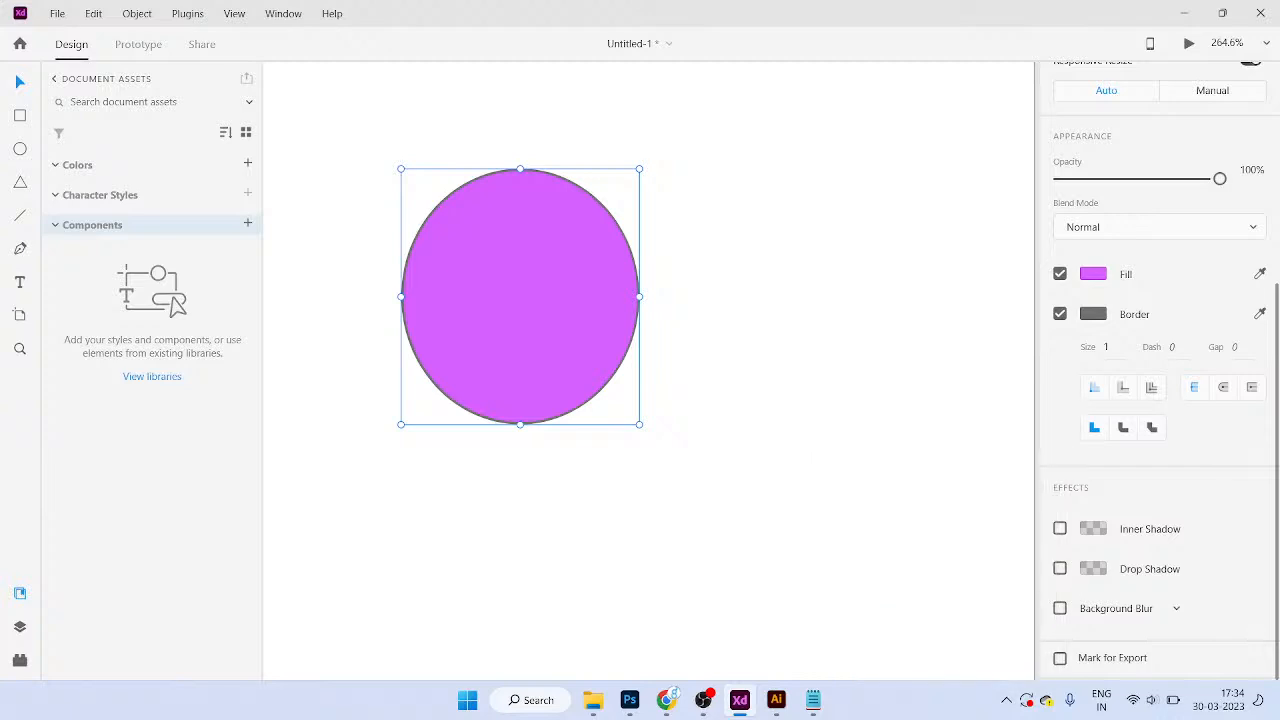
left_click(1060, 569)
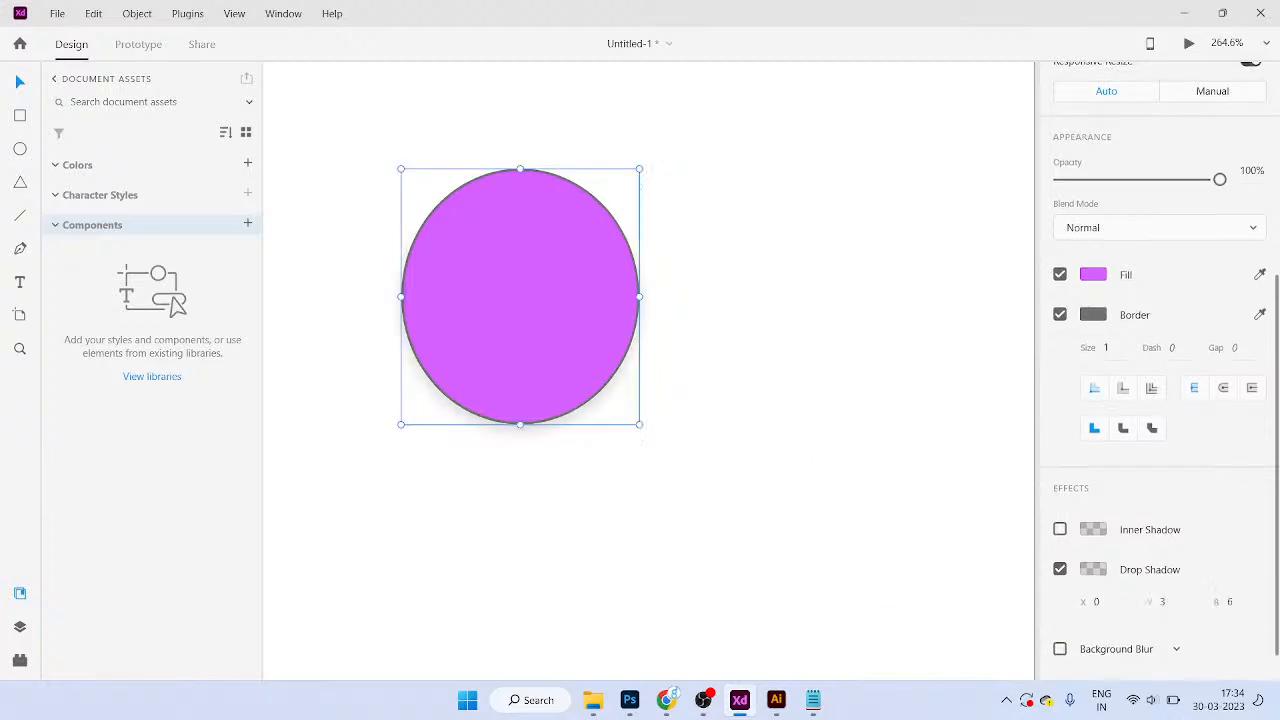
left_click(1093, 570)
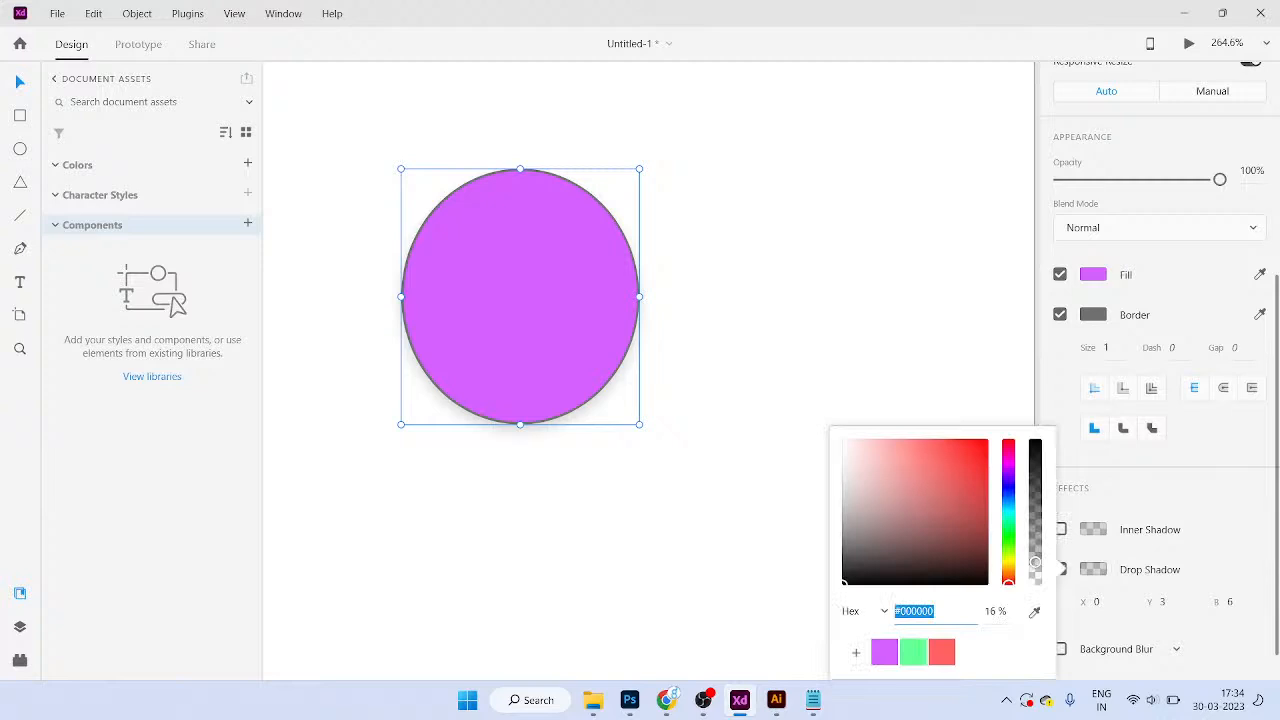
left_click(946, 468)
left_click(1230, 602)
Step: Set the shadow blur to 8, Y offset to 5 and X offset to 4
left_click(1230, 602)
type("8")
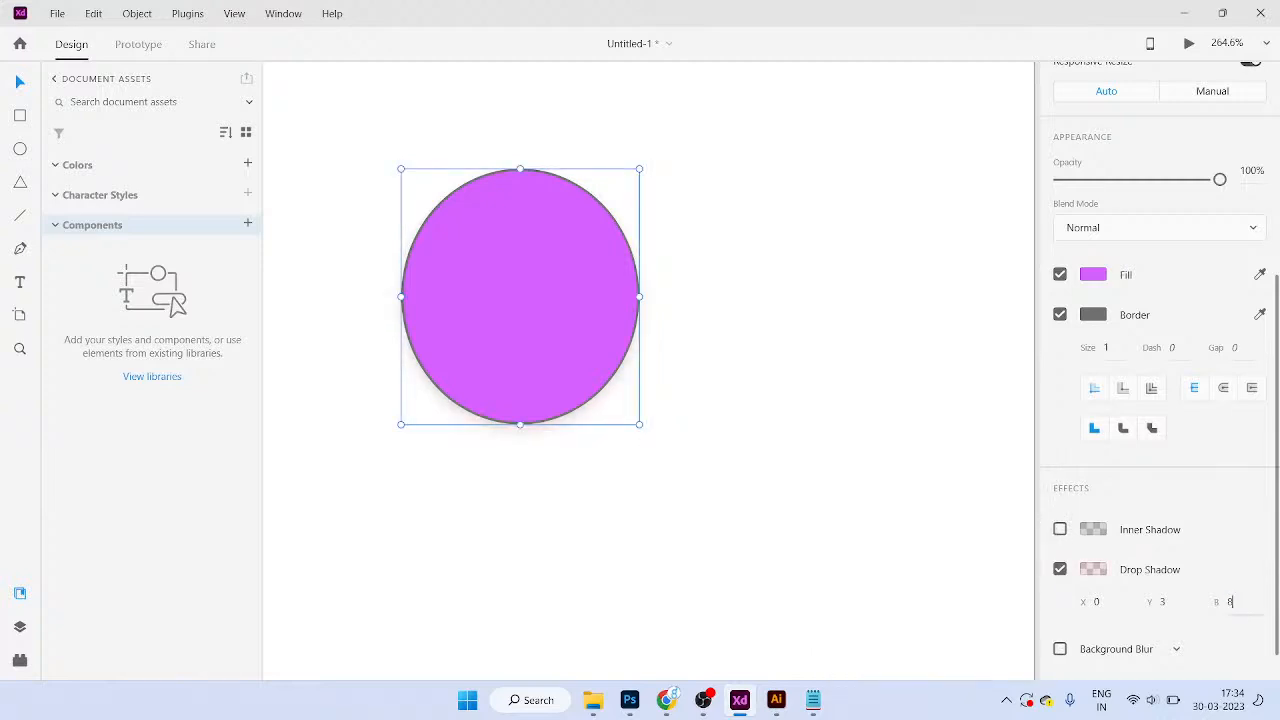
key("shift+Tab")
left_click(1171, 603)
key("BackSpace")
type("5")
key("shift+Tab")
type("4")
key("Tab")
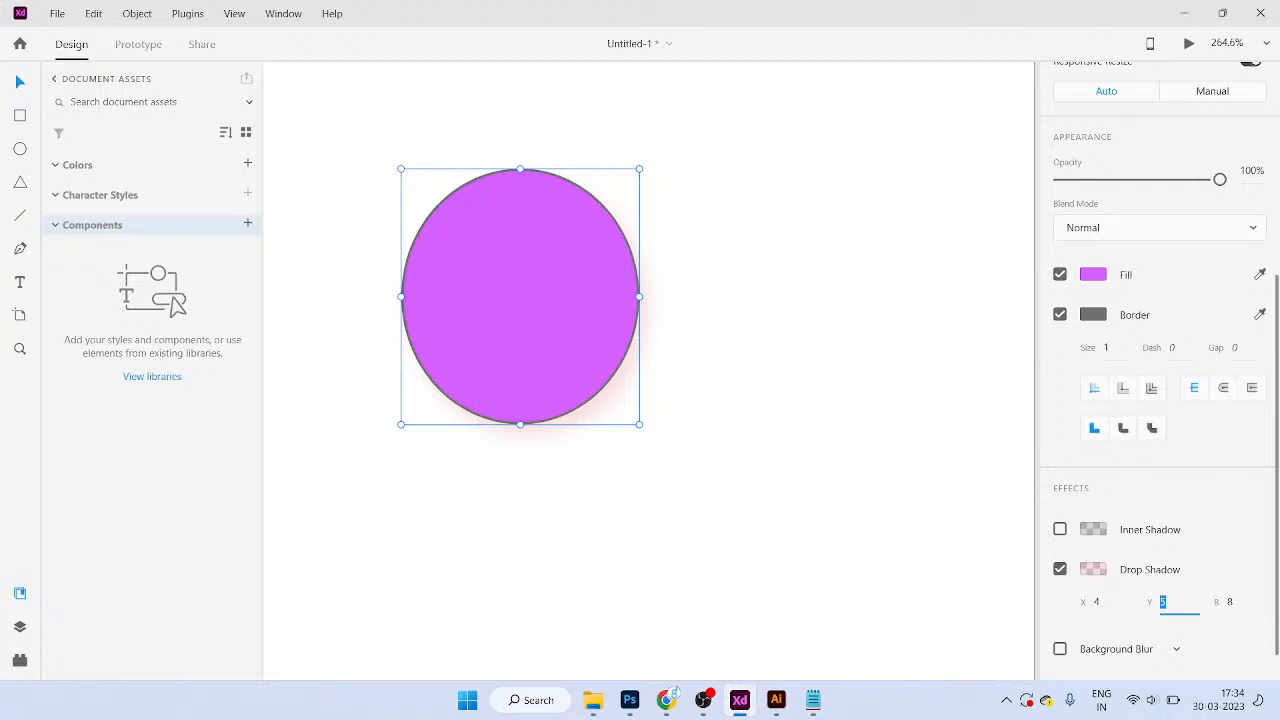
scroll(1160, 370, "down", 1)
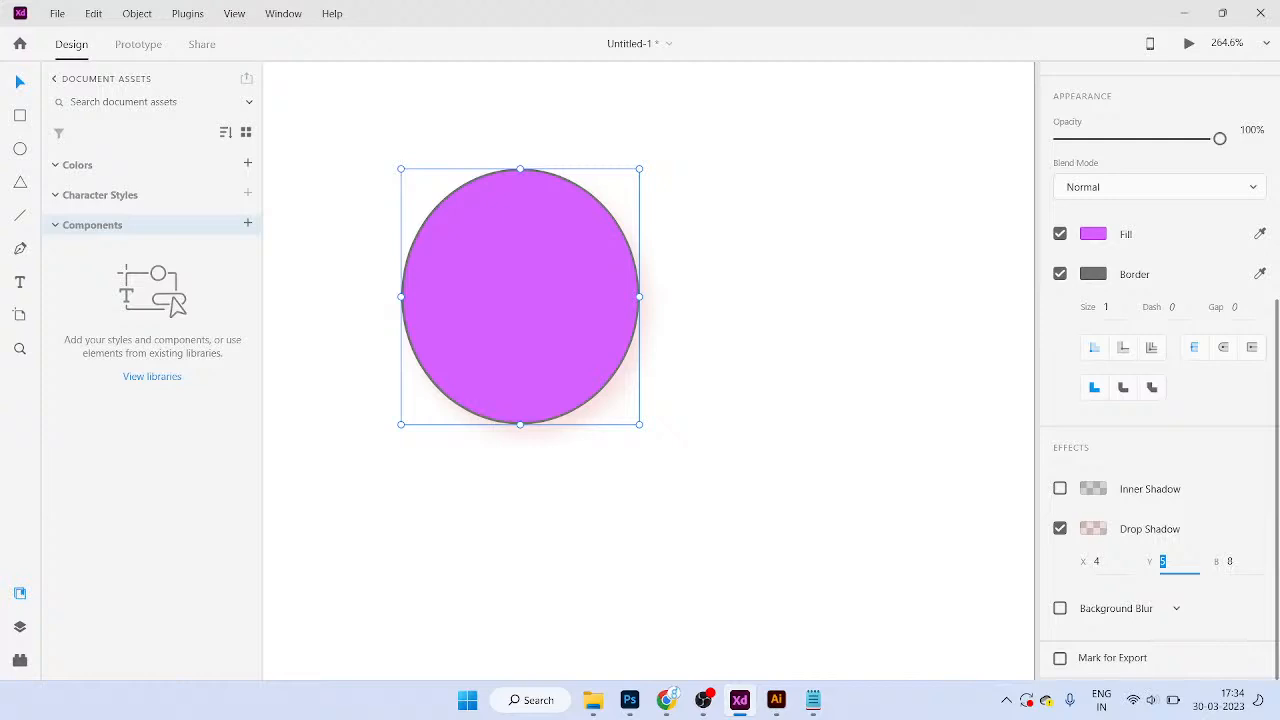
Step: Make the shadow a dark grey at 100% opacity
left_click(1093, 529)
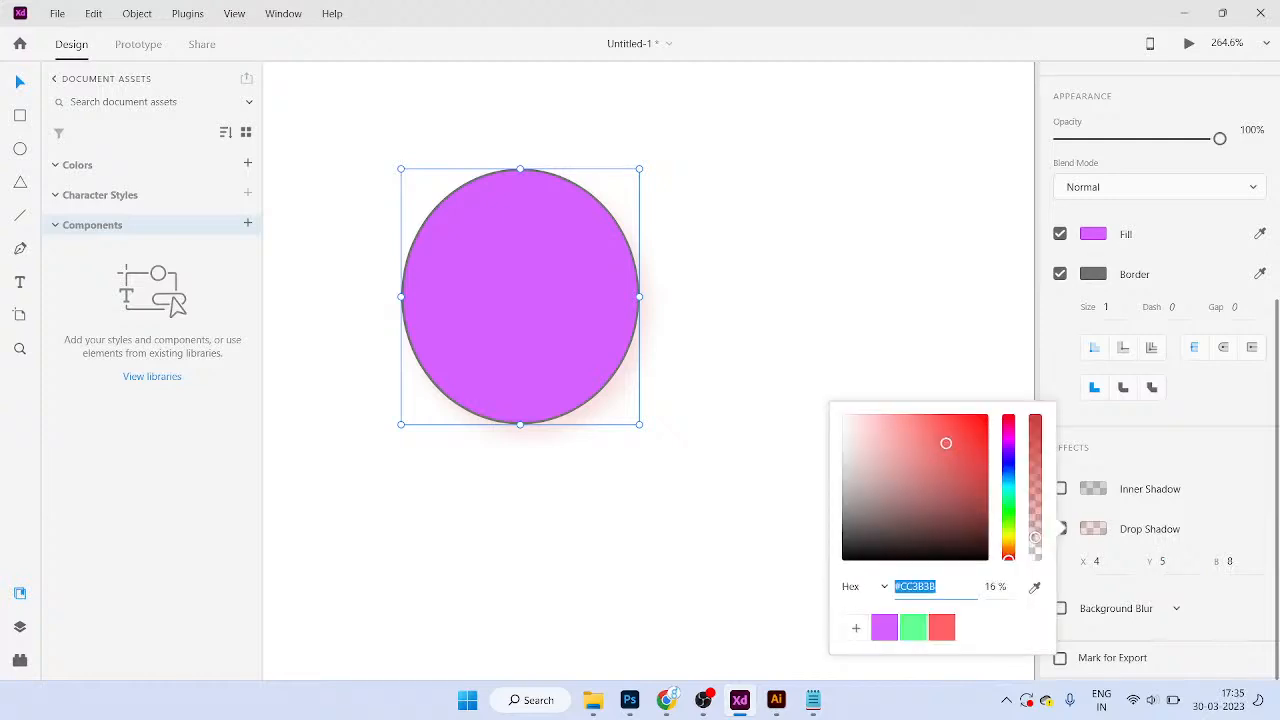
key("Tab")
type("100")
key("Return")
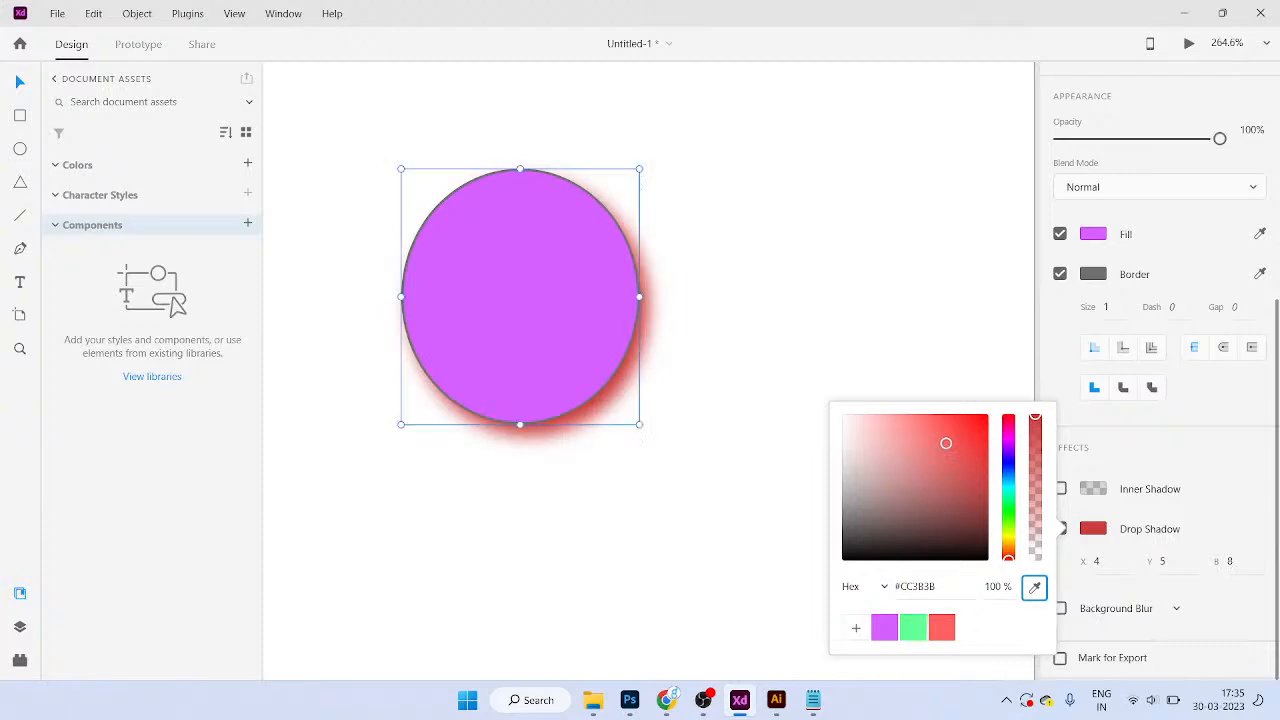
left_click(861, 521)
left_click_drag(861, 521, 853, 525)
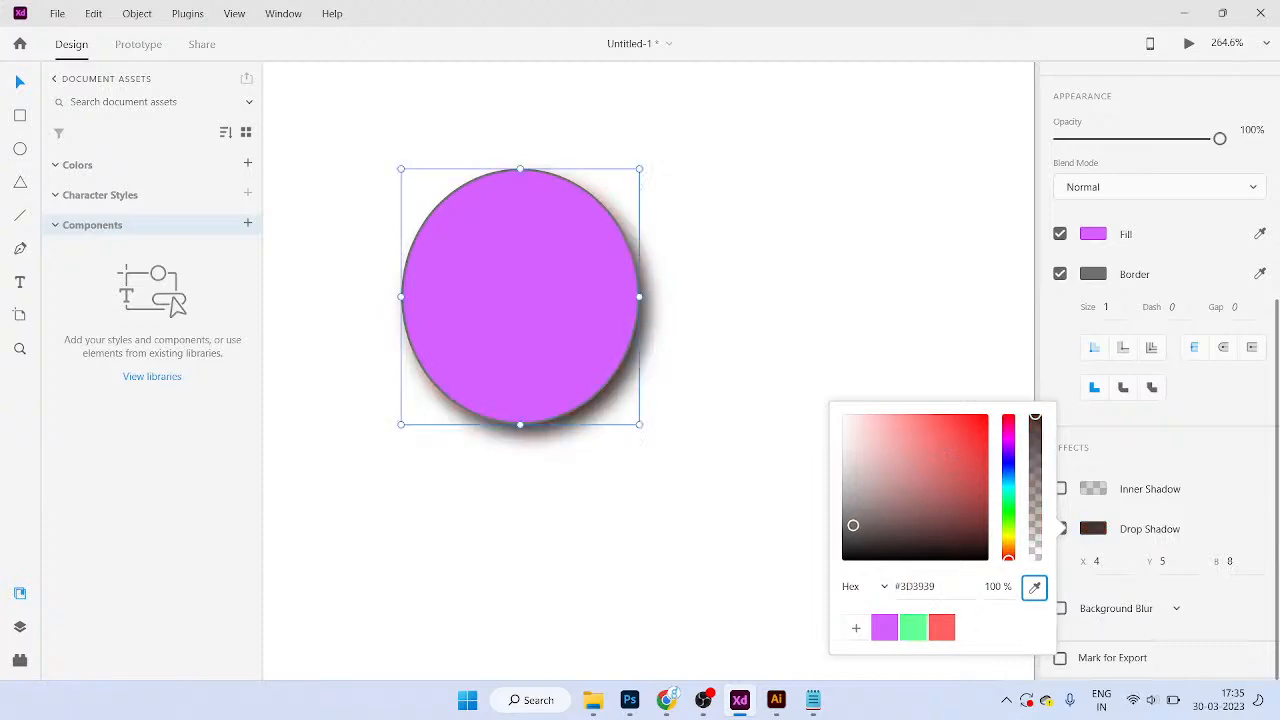
key("Escape")
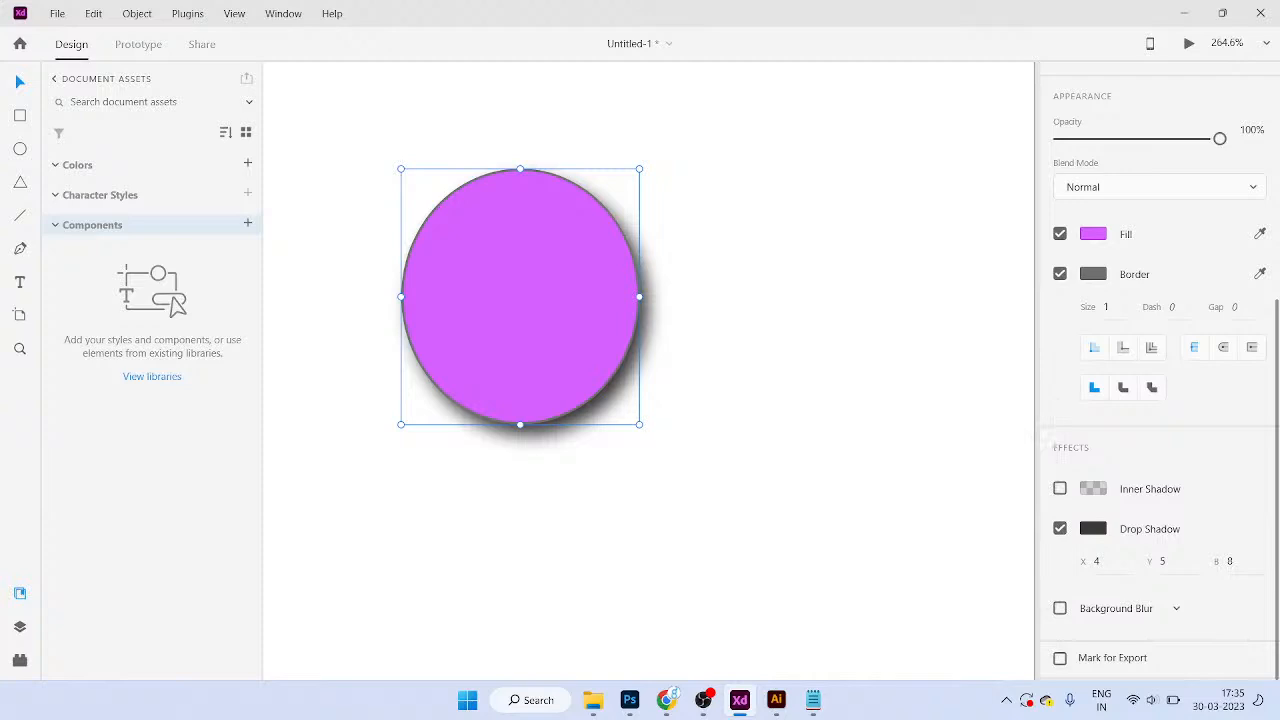
Step: Set the shadow offsets to X 3 and Y 6 with blur 5
left_click(1100, 562)
type("3")
key("Tab")
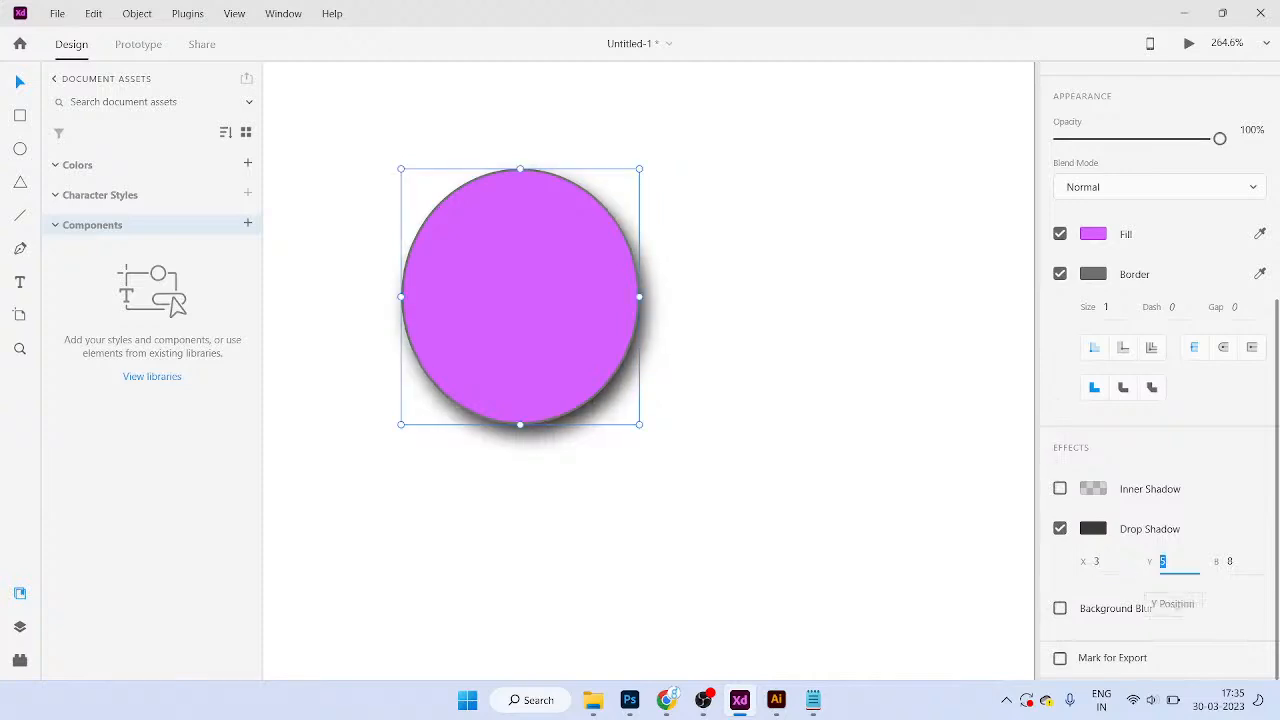
type("10")
key("Tab")
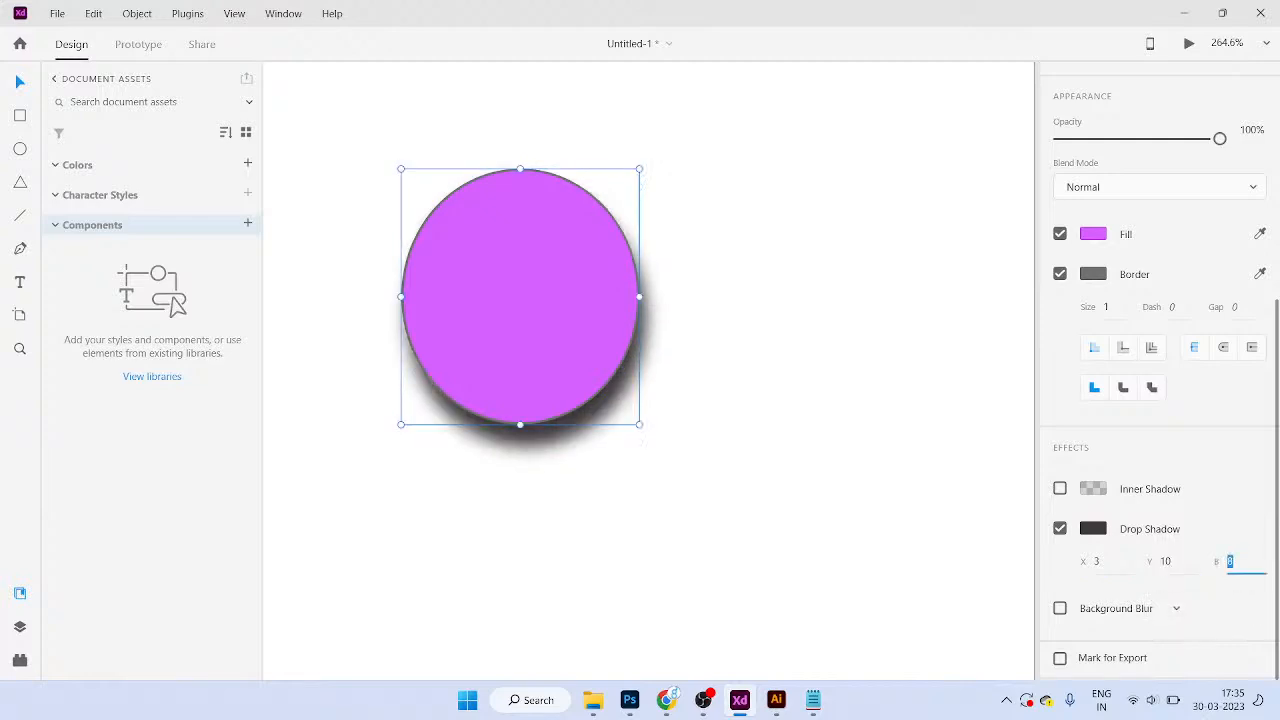
type("5")
key("Tab")
key("shift+Tab")
key("shift+Tab")
type("6")
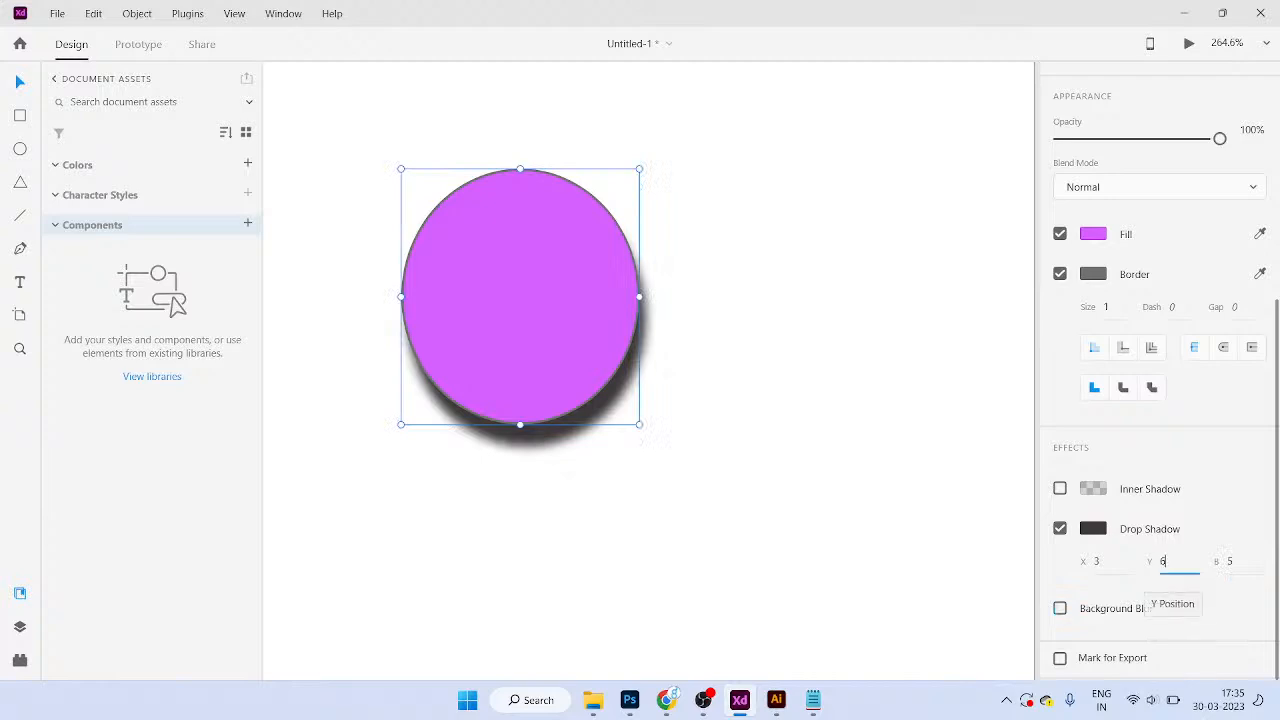
key("Tab")
key("shift+Tab")
key("shift+Tab")
key("shift+Tab")
key("Tab")
type("3")
key("Tab")
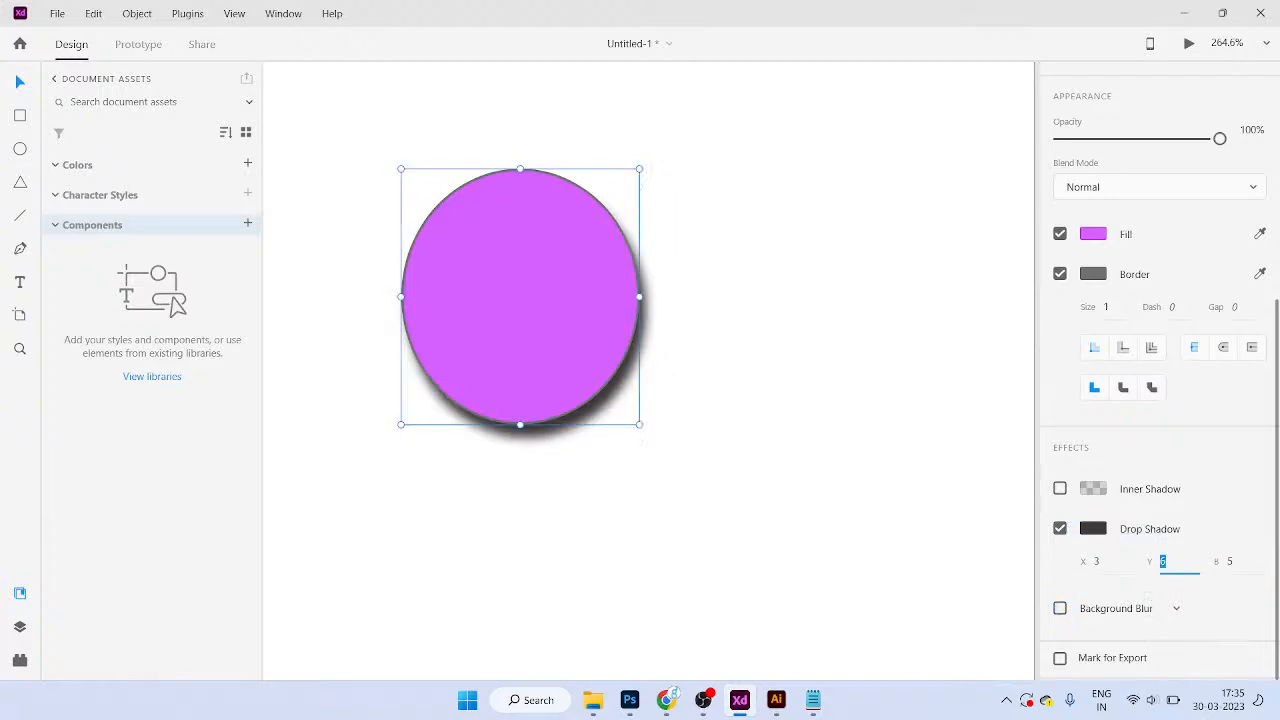
Step: Change the shadow colour to the red swatch at 25% opacity
left_click(1093, 528)
left_click(993, 587)
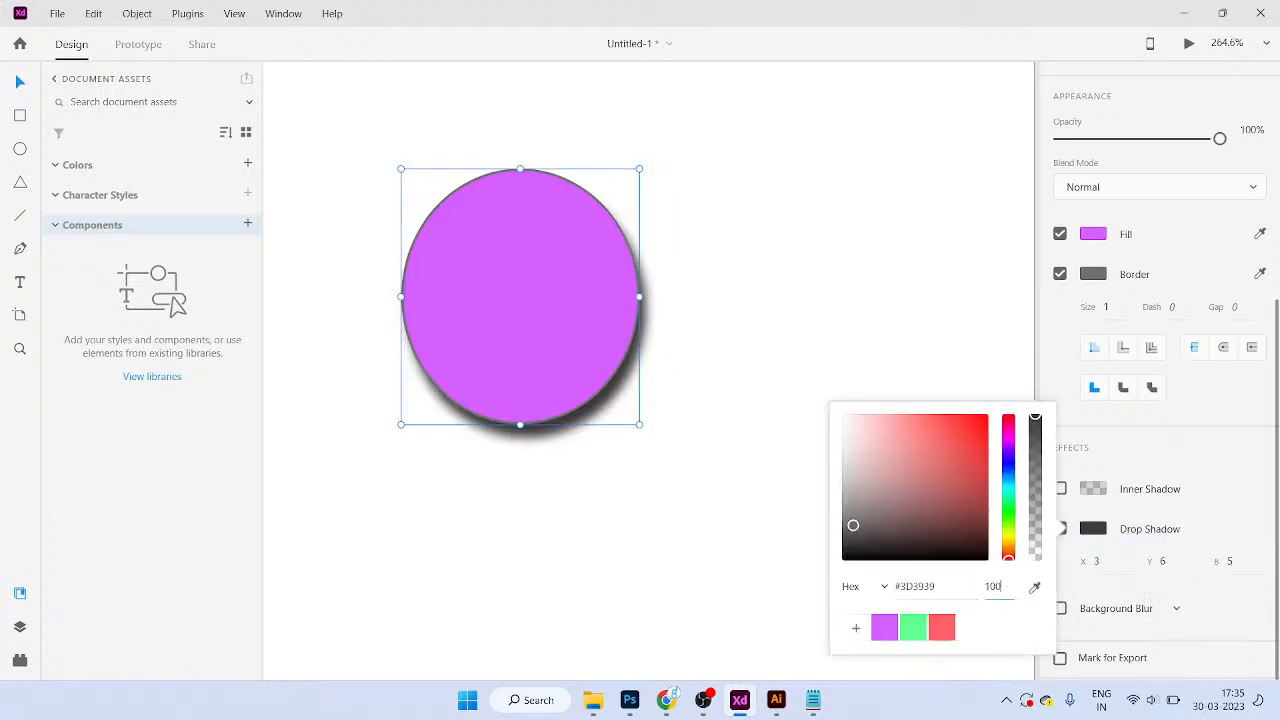
type("40")
key("Tab")
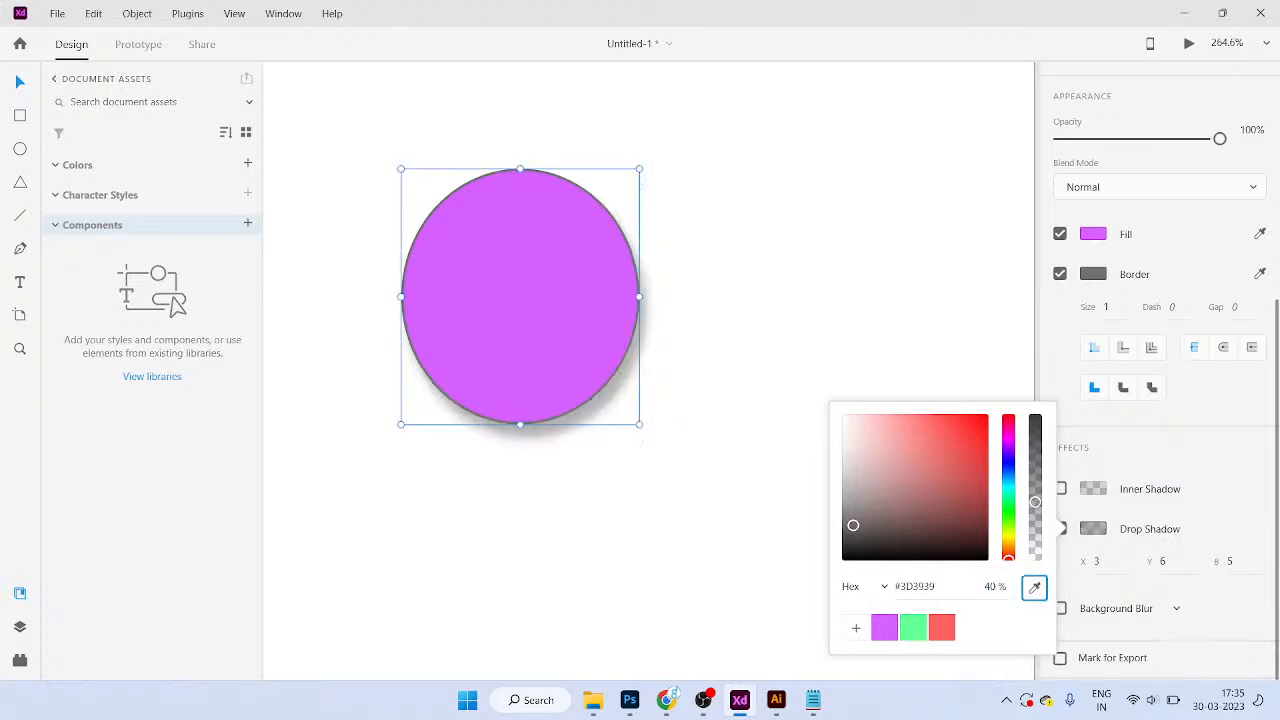
left_click(941, 627)
left_click(913, 627)
left_click(884, 627)
left_click(941, 627)
double_click(995, 587)
type("15")
key("Return")
left_click(995, 587)
type("25")
key("Tab")
key("Escape")
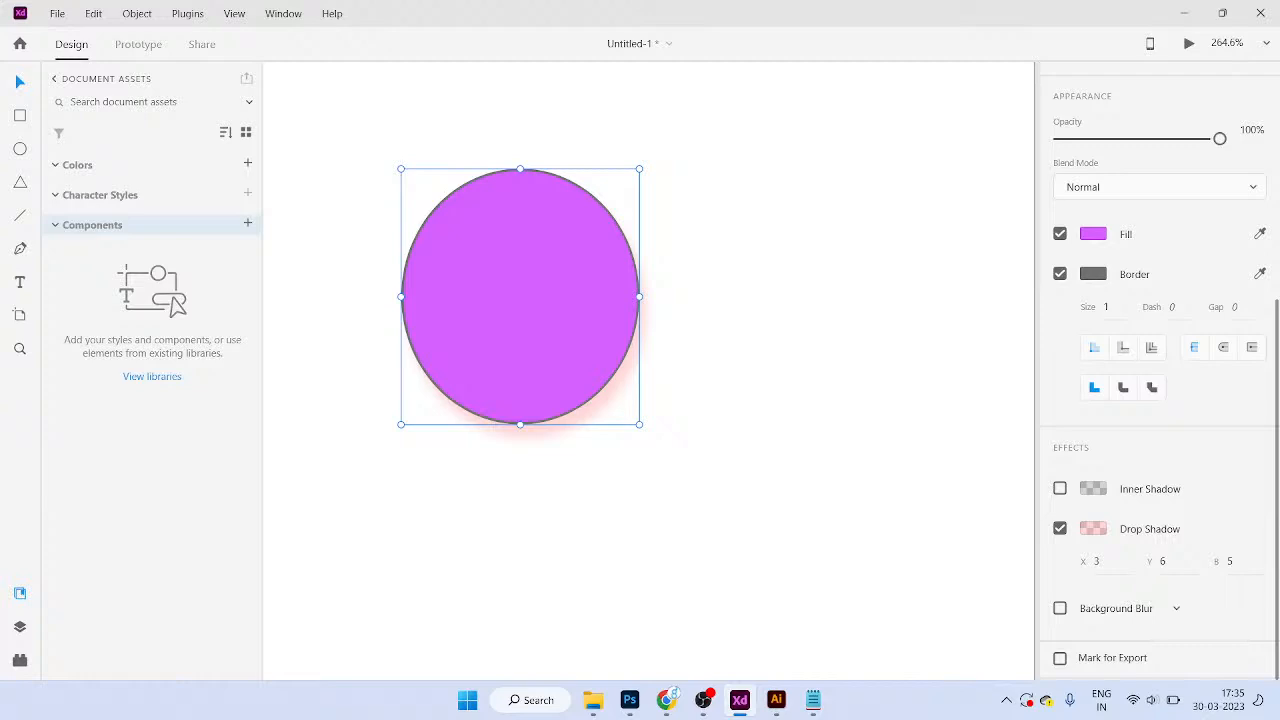
scroll(1160, 370, "up", 4)
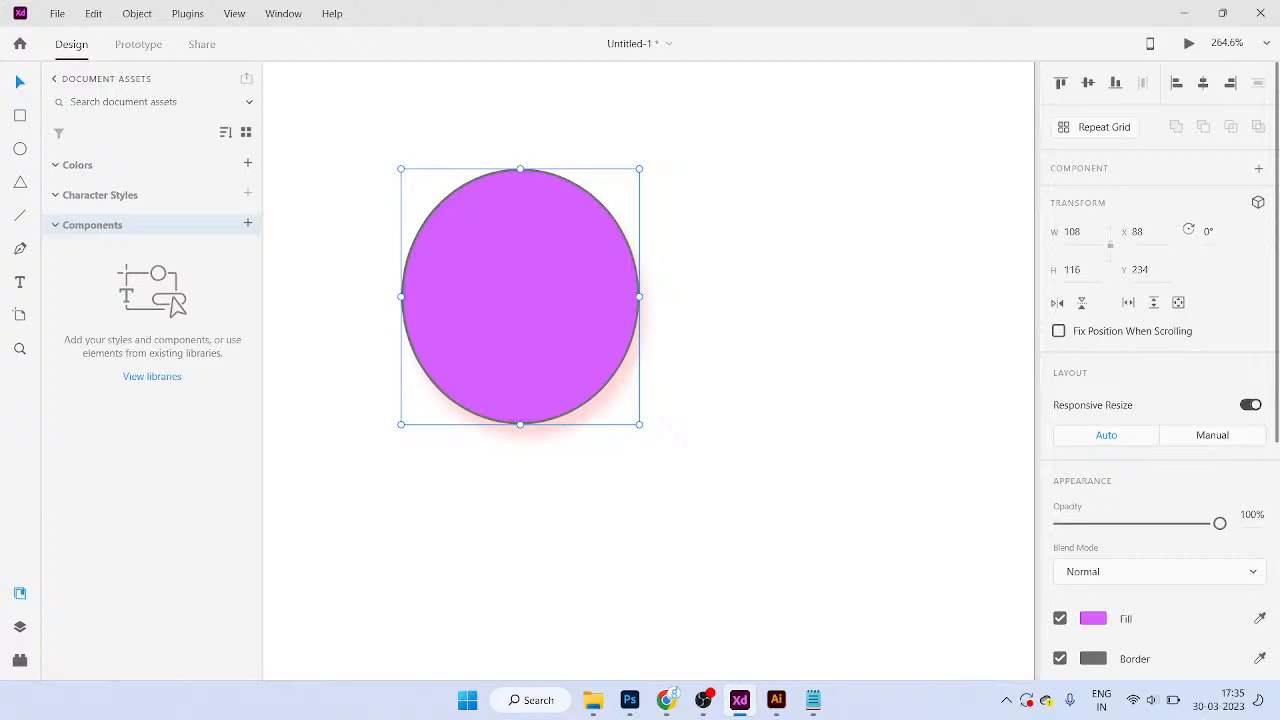
scroll(1160, 370, "down", 4)
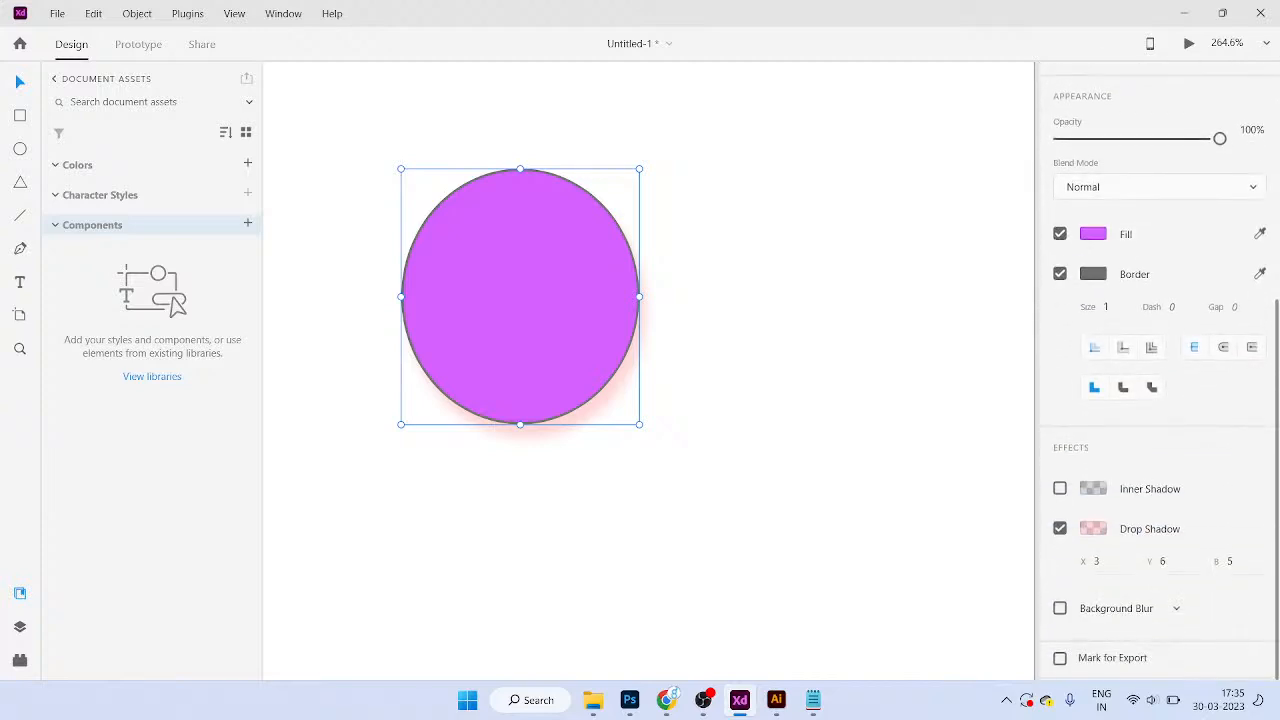
Step: Duplicate the Contact artboard, placing the copy to its right
left_click(882, 425)
scroll(882, 425, "down", 5)
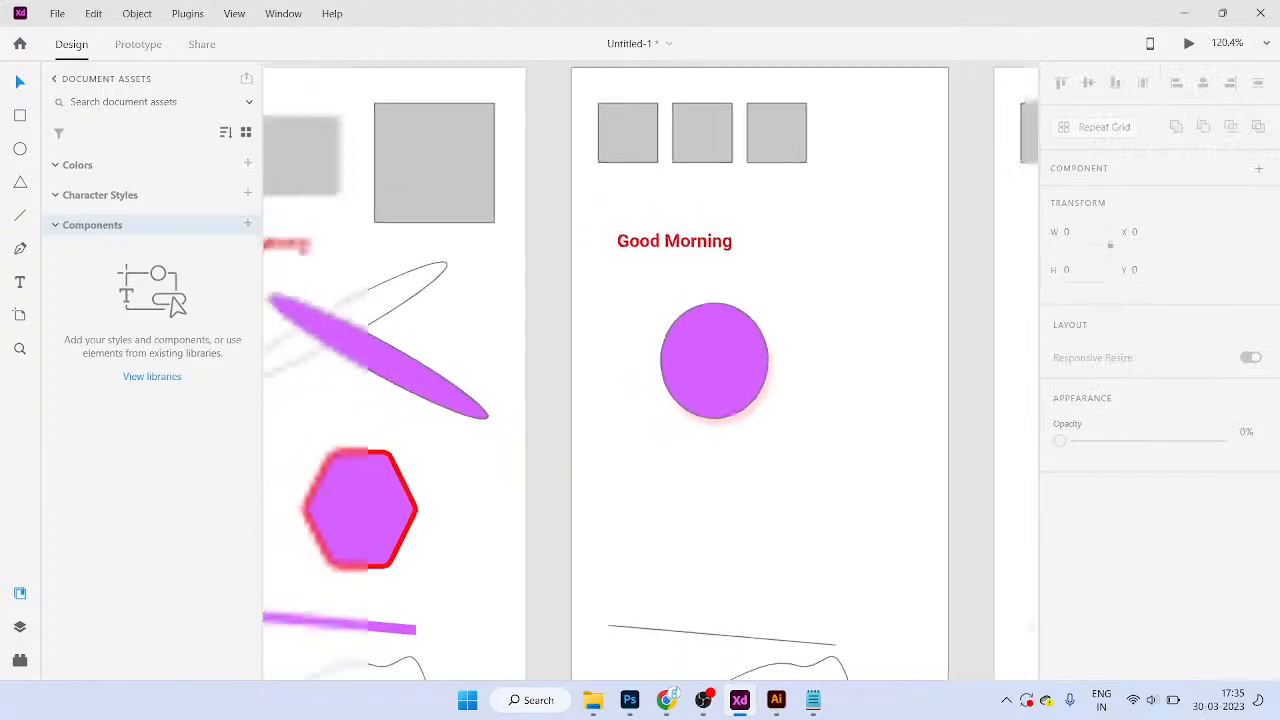
left_click_drag(882, 425, 639, 511)
left_click_drag(882, 470, 464, 446)
left_click(351, 118)
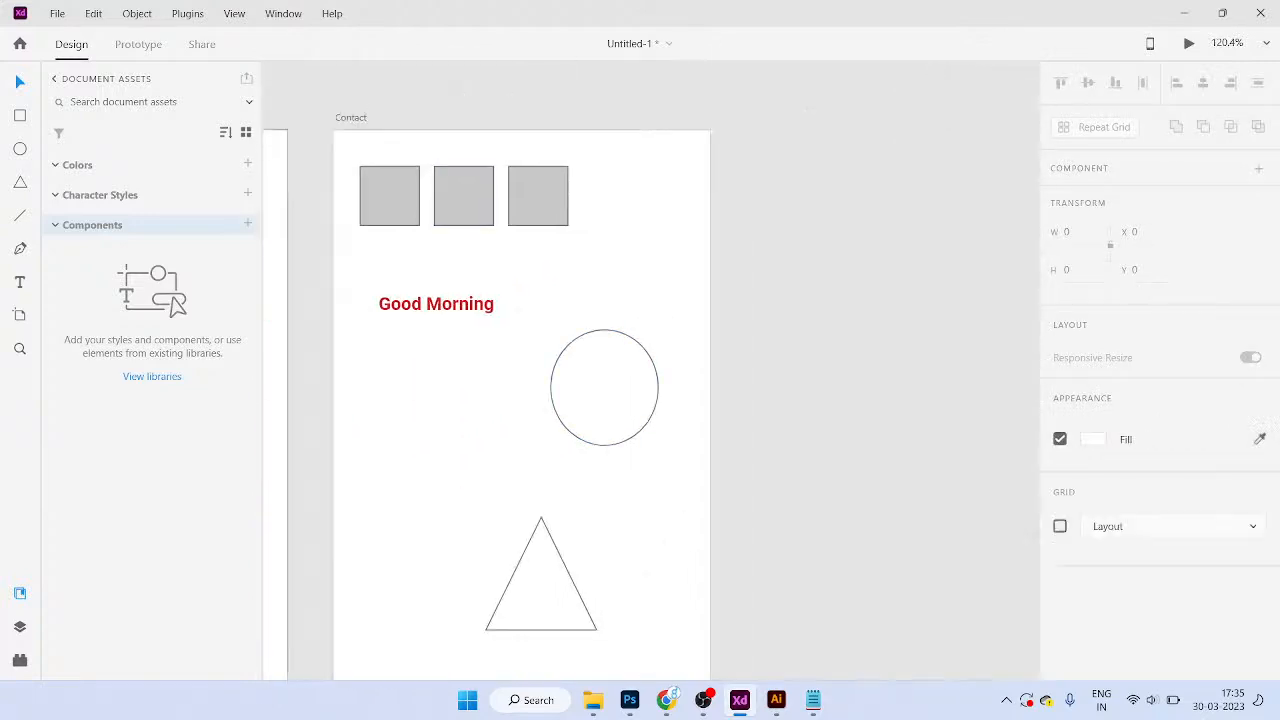
left_click_drag(351, 118, 744, 118)
scroll(701, 188, "down", 2)
left_click_drag(645, 305, 759, 282)
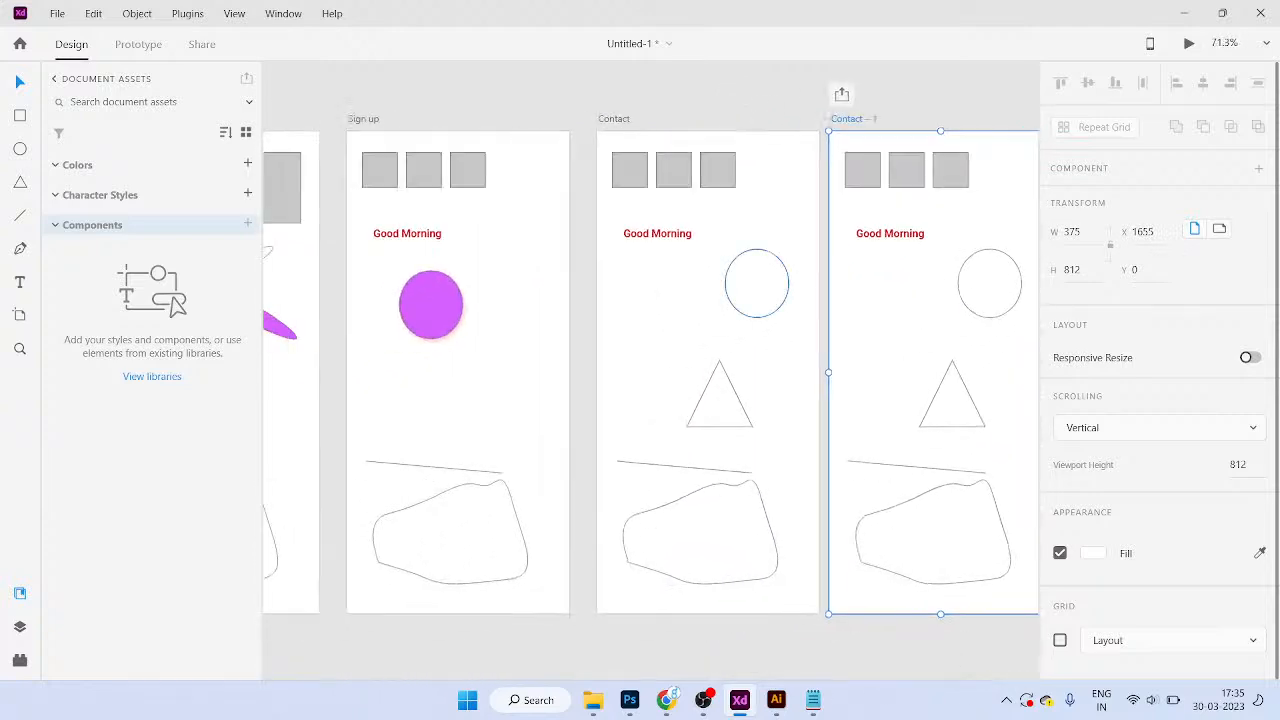
Step: Start a new document with an iPhone X, XS, 11 Pro artboard
key("ctrl+n")
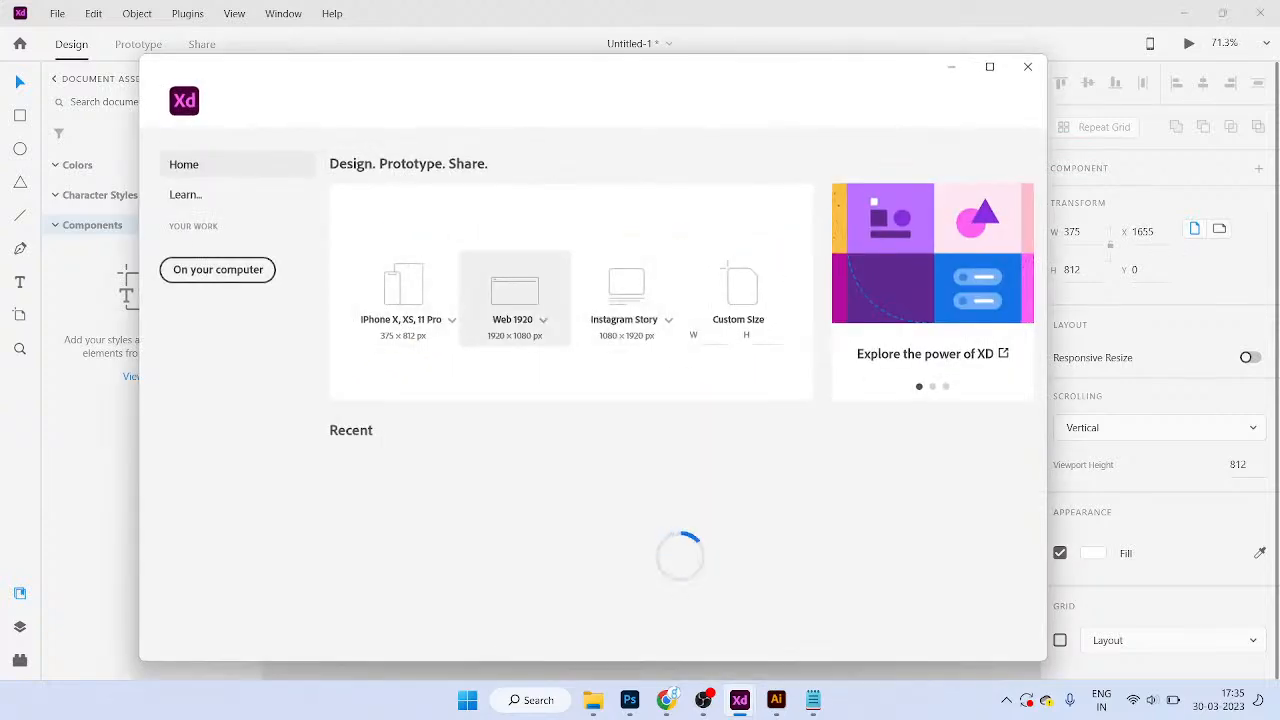
left_click(403, 295)
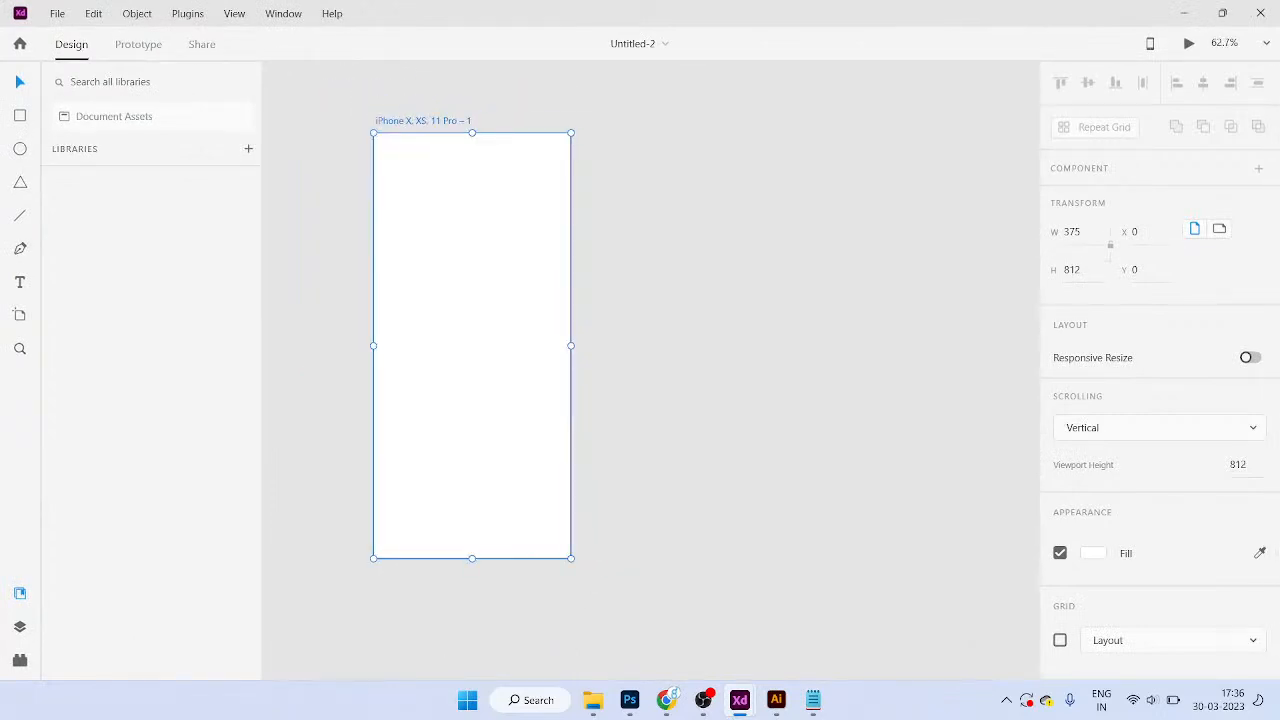
key("Escape")
Step: Add a 1920×1080 Web 1920 artboard beside the iPhone artboard
left_click(20, 315)
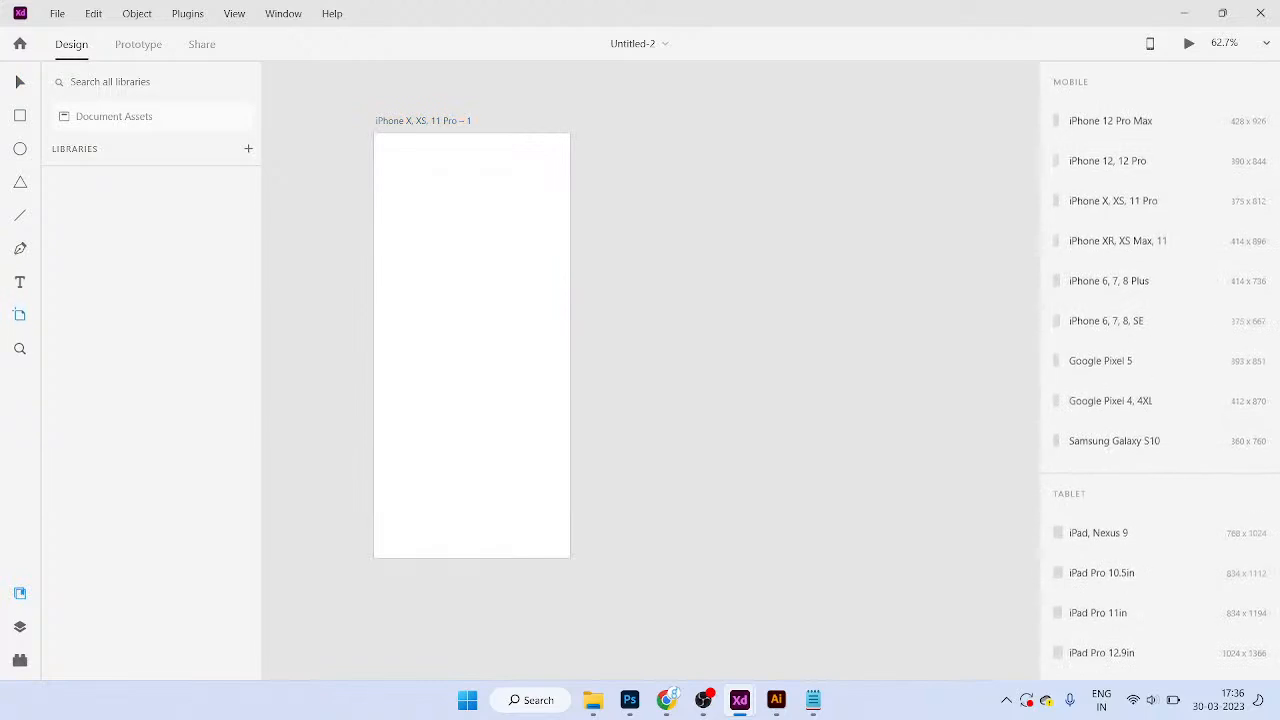
scroll(1110, 360, "down", 5)
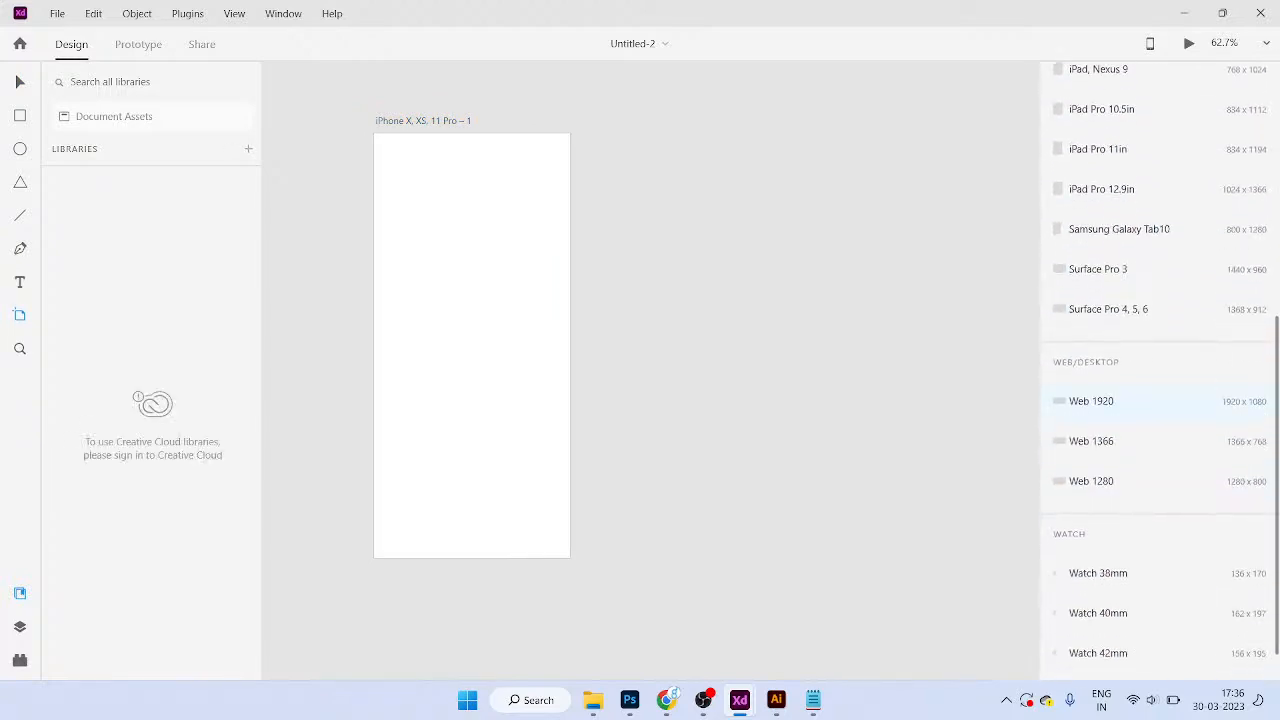
left_click(1091, 401)
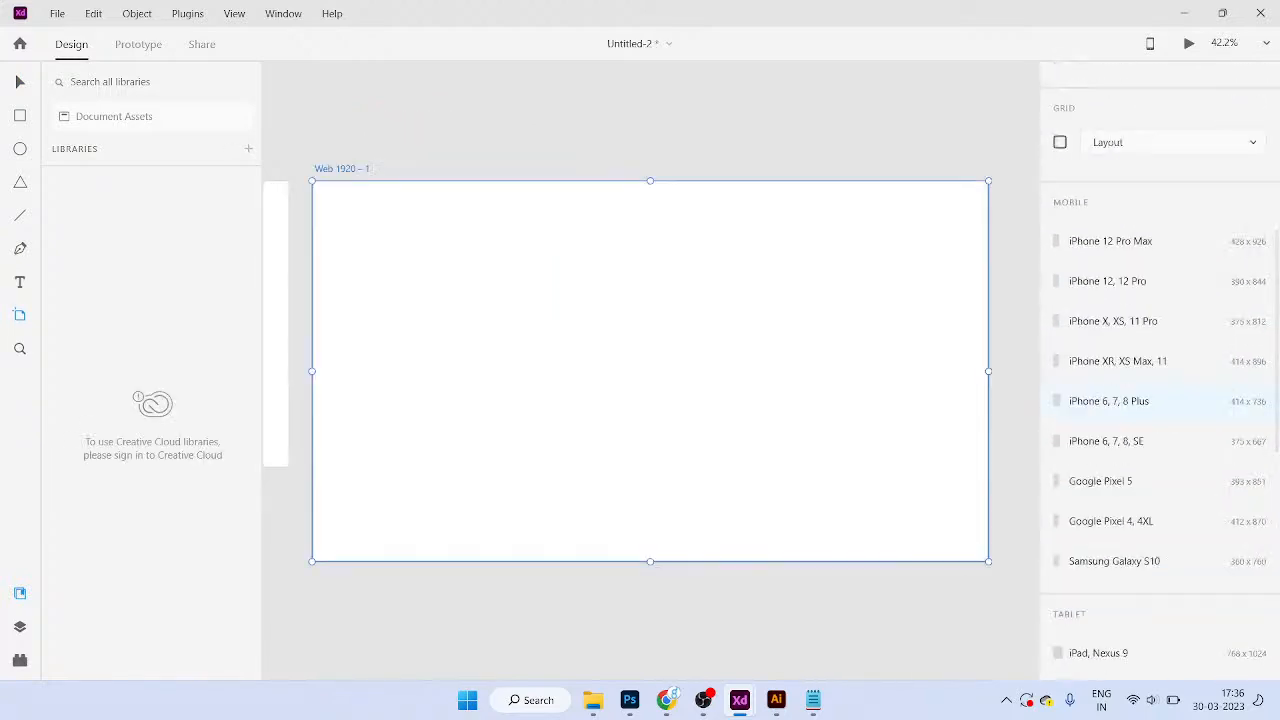
scroll(620, 248, "up", 1)
left_click(527, 330)
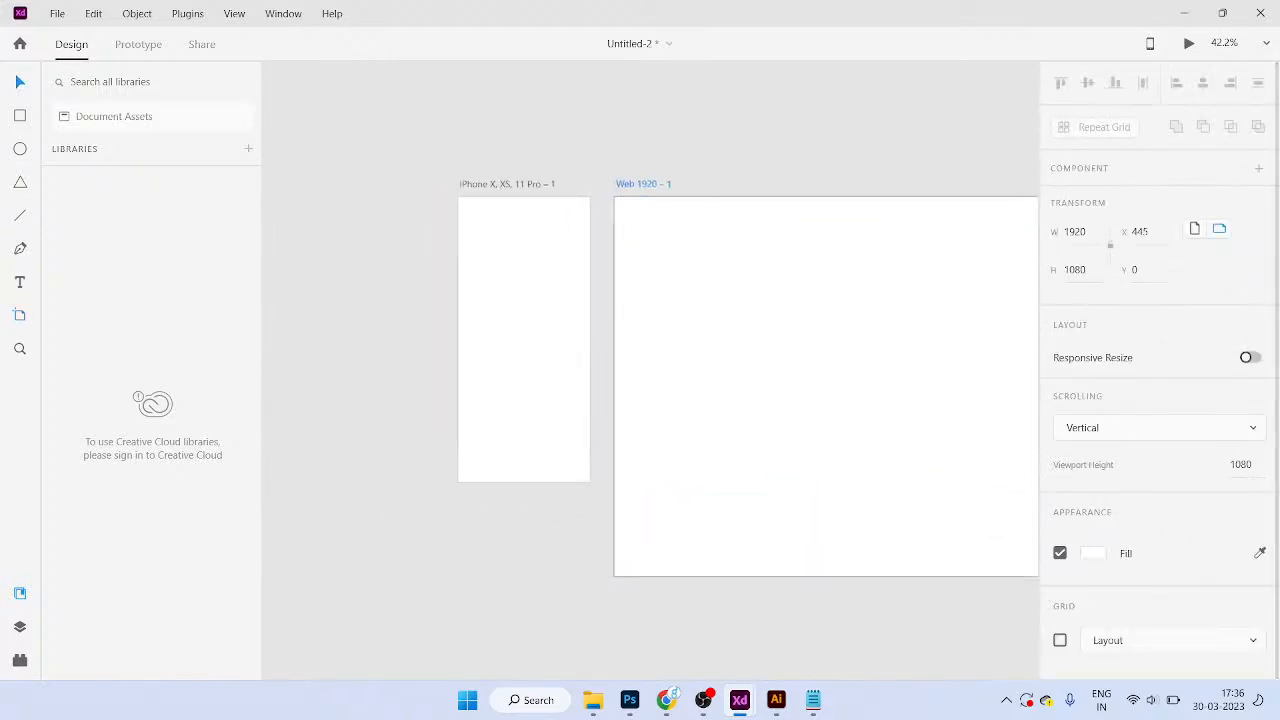
left_click_drag(727, 341, 621, 350)
left_click(650, 350)
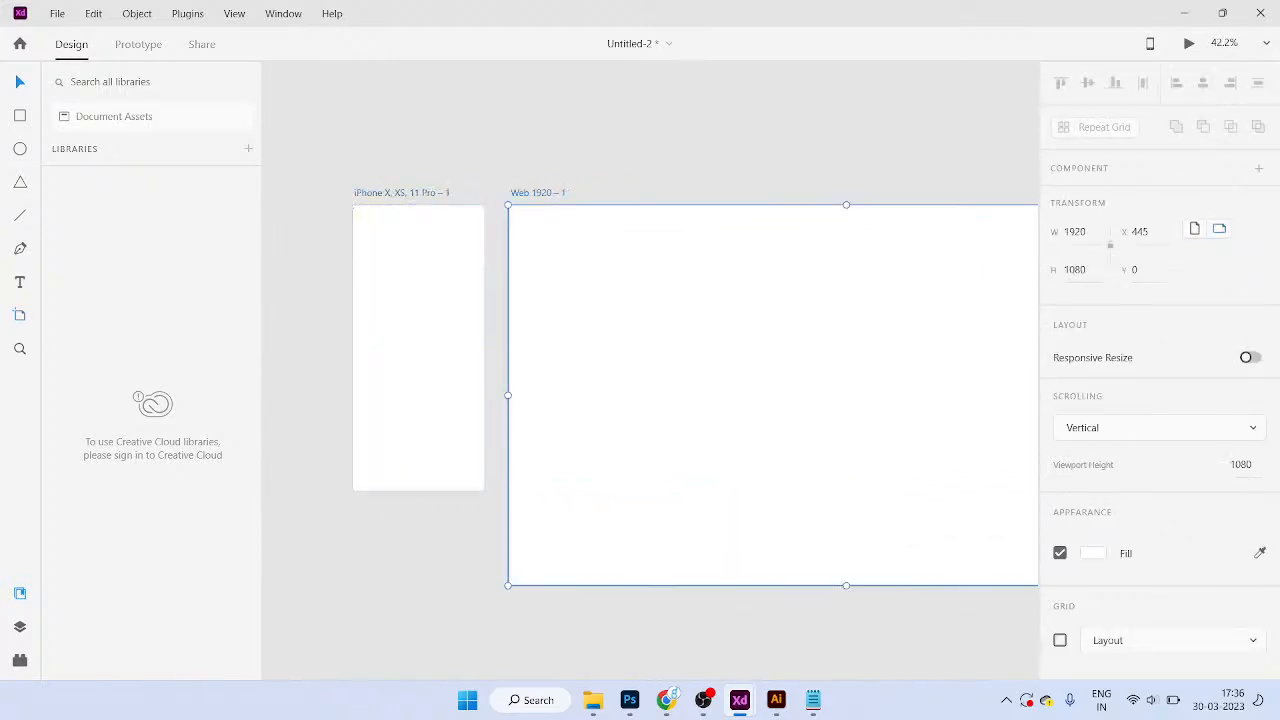
scroll(1158, 400, "down", 1)
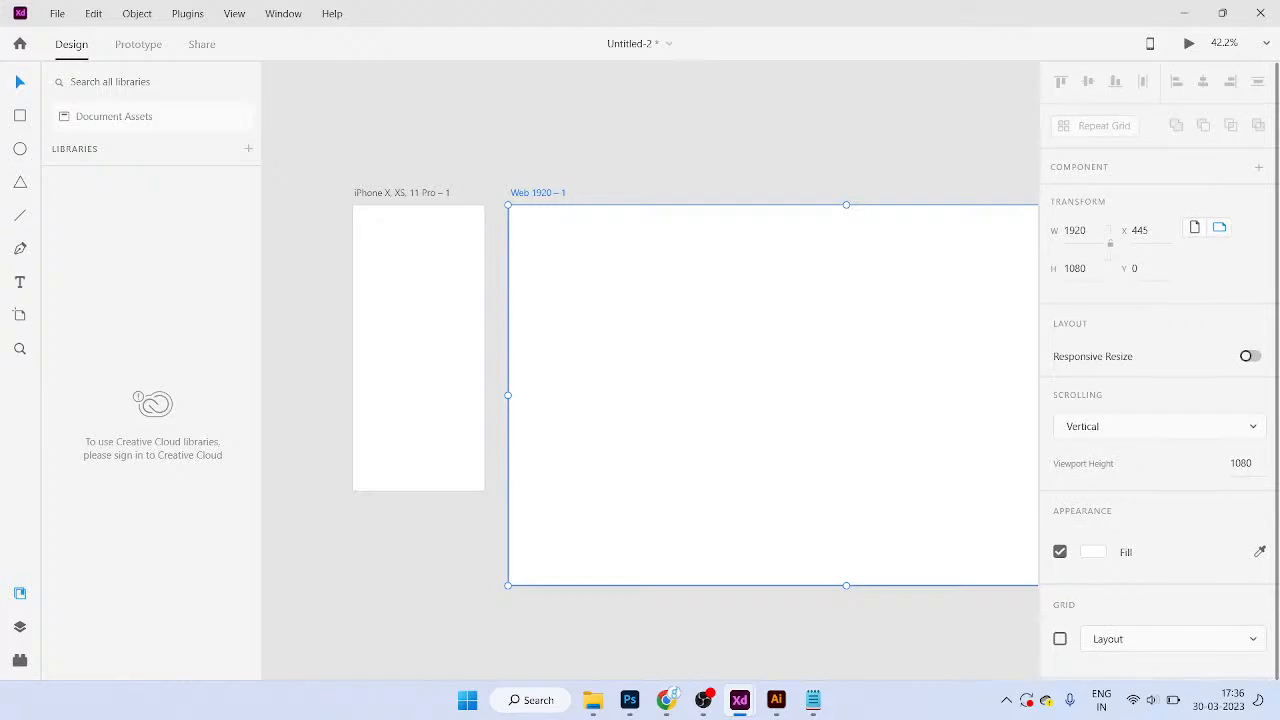
Step: Turn on the layout grid and compare columns: 4 on iPhone, 12 on Web 1920
left_click(1060, 639)
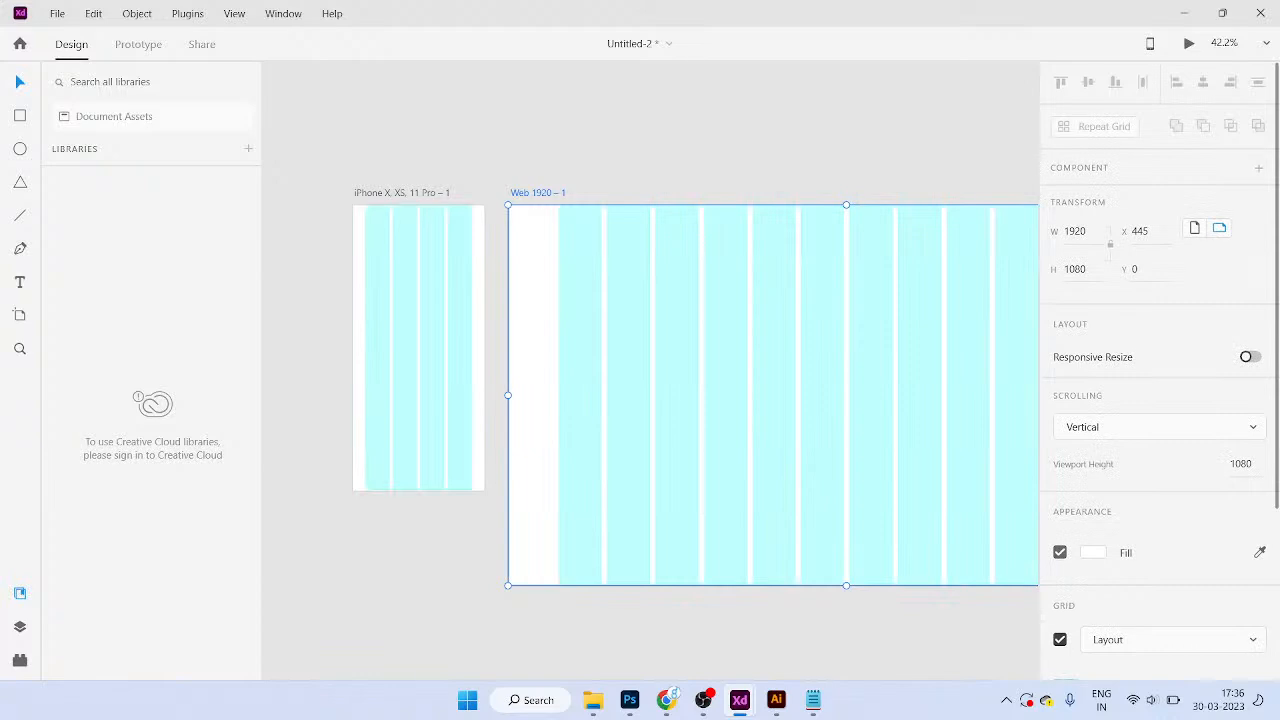
scroll(1158, 400, "down", 4)
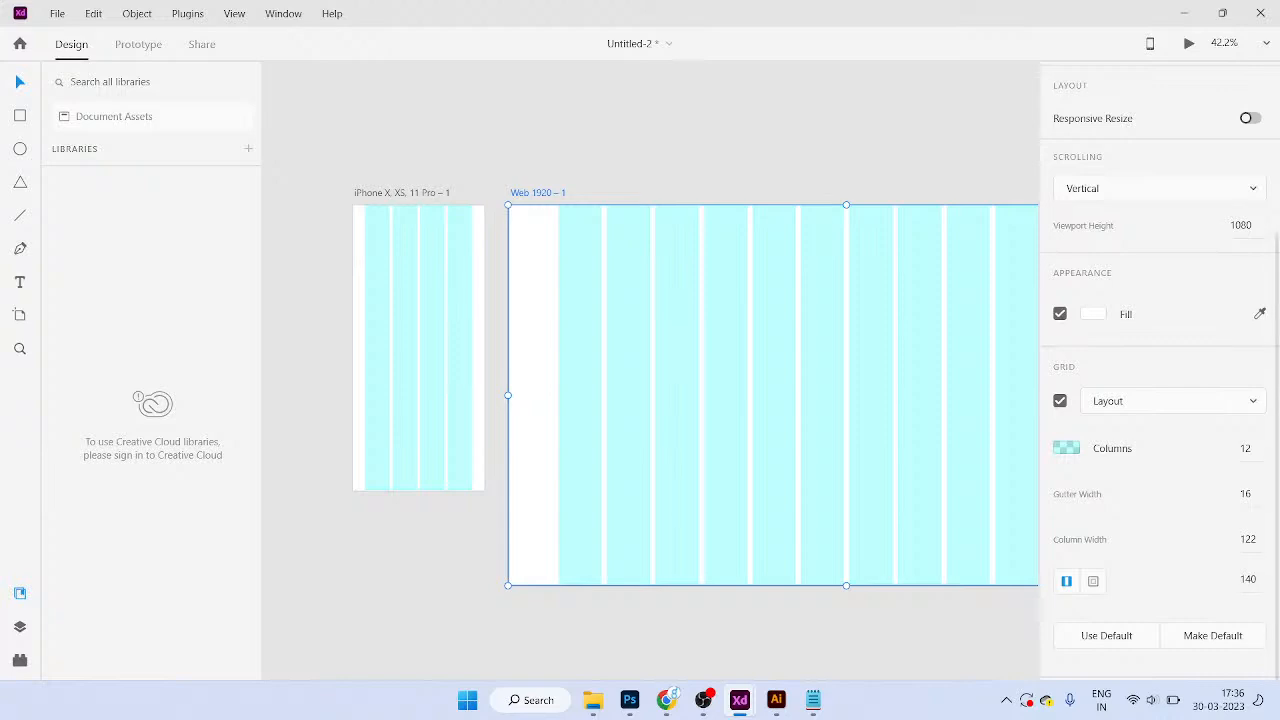
scroll(355, 202, "up", 2)
left_click(392, 194)
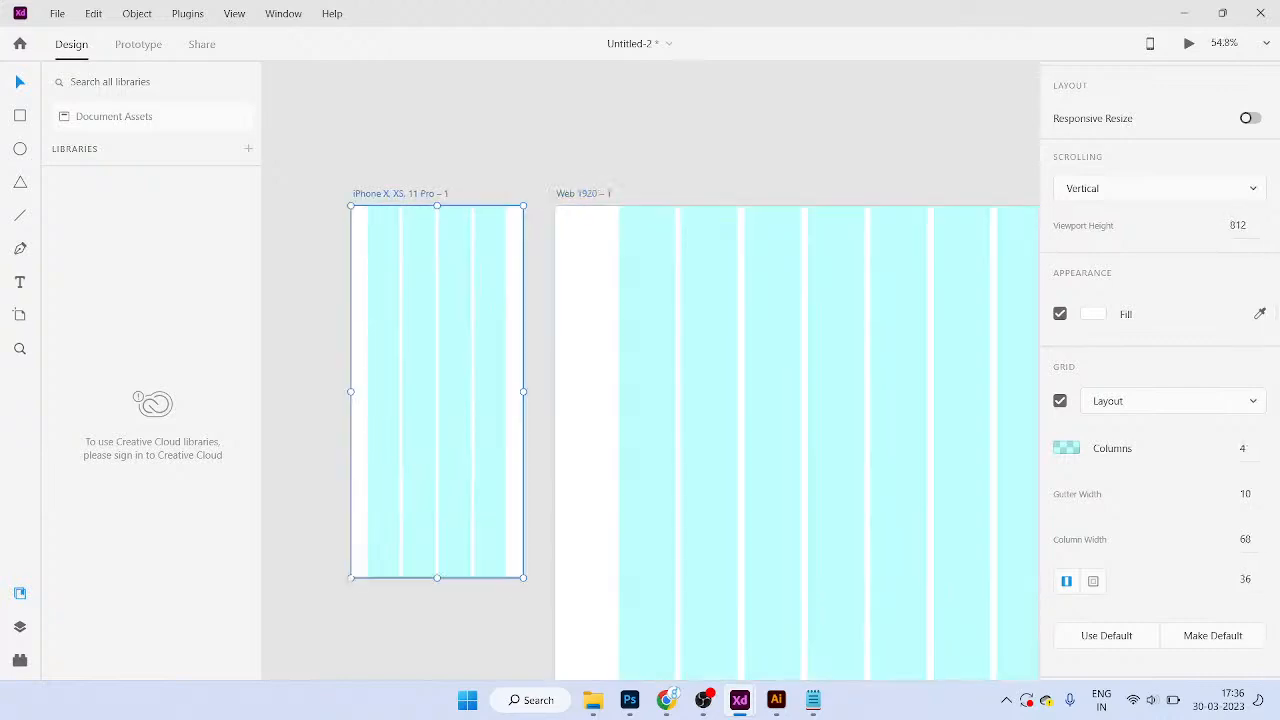
left_click(1243, 449)
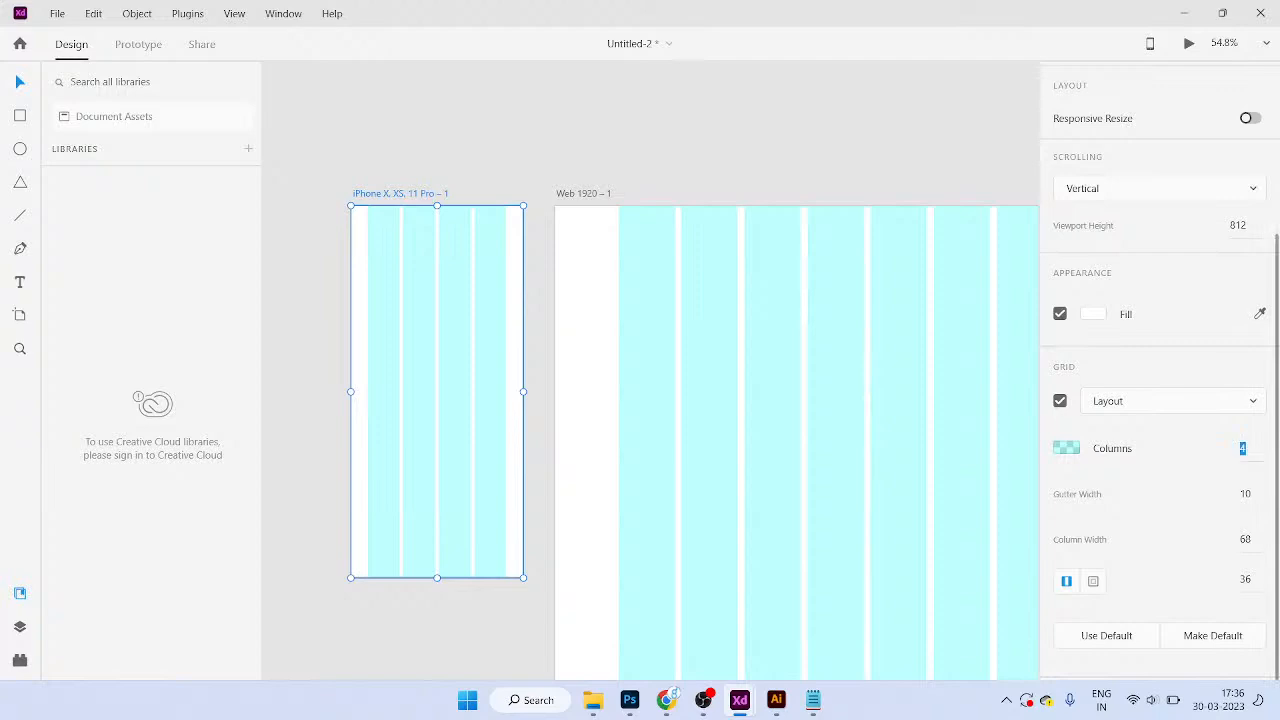
left_click(584, 194)
left_click(1244, 448)
Step: Move the Web 1920 artboard up alongside the iPhone artboard
left_click_drag(584, 194, 573, 142)
scroll(760, 400, "down", 3)
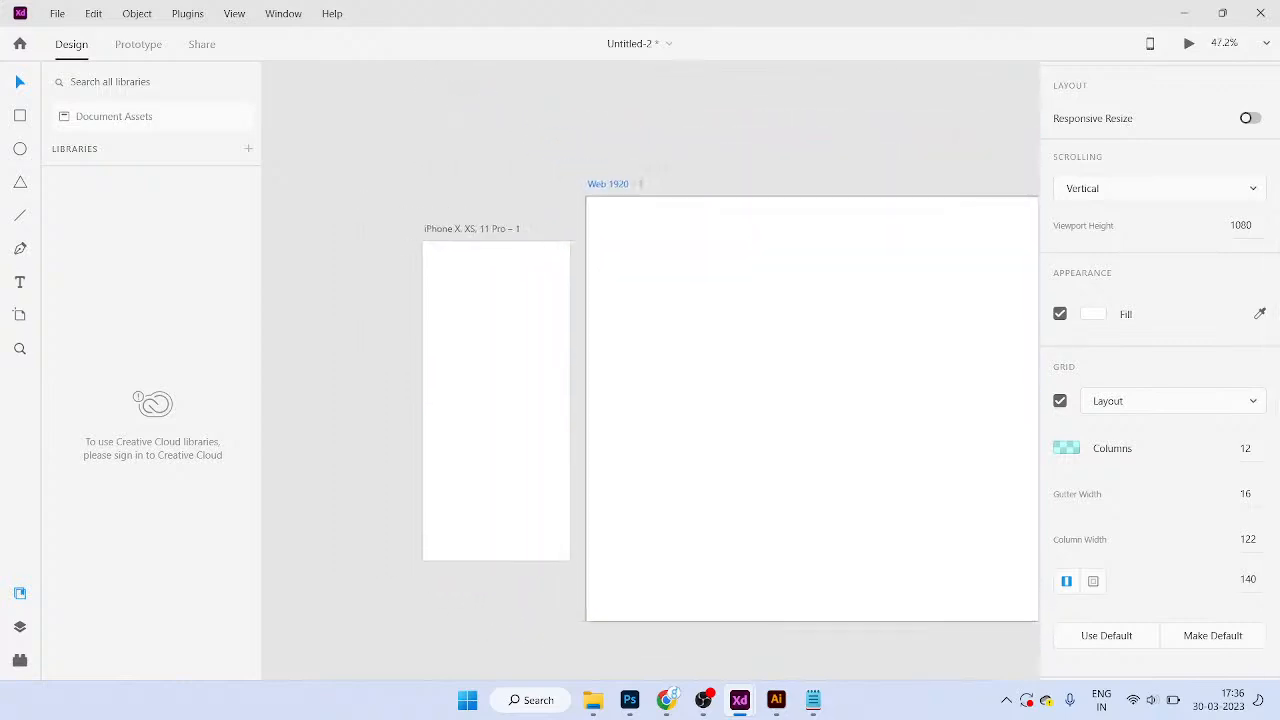
scroll(760, 400, "right", 2)
scroll(760, 415, "up", 3)
scroll(725, 418, "down", 3)
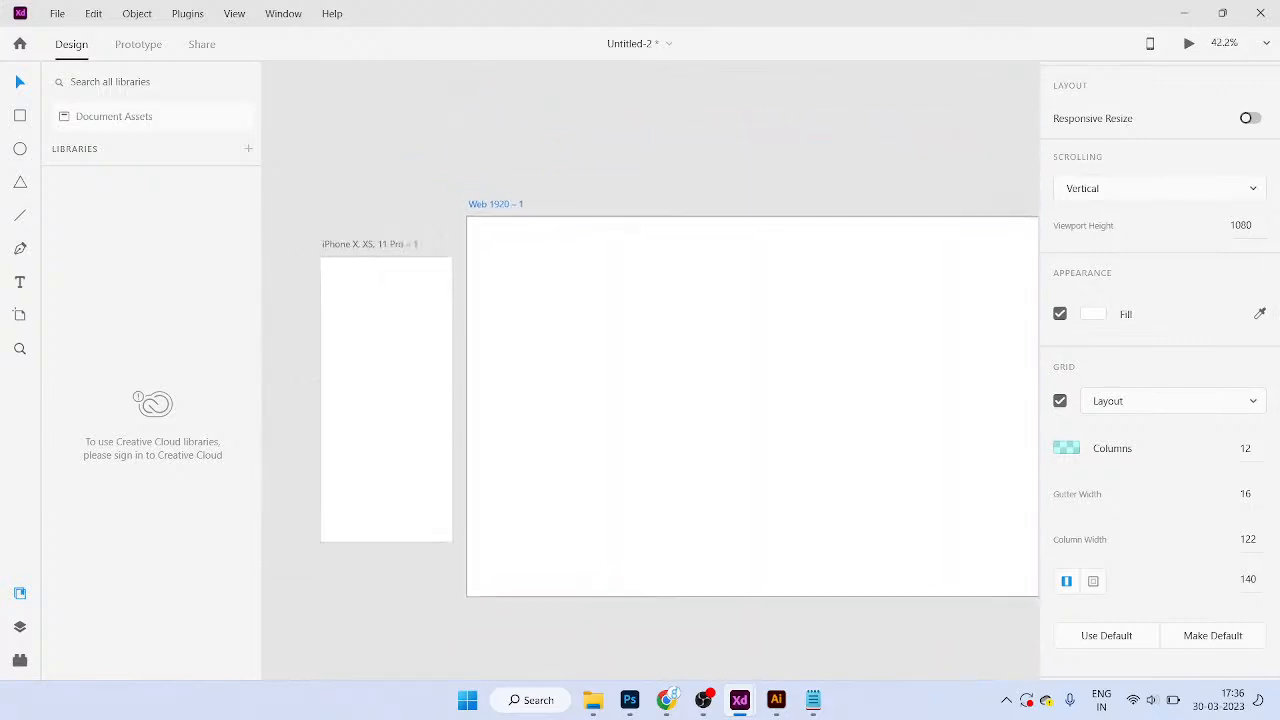
left_click_drag(496, 204, 499, 208)
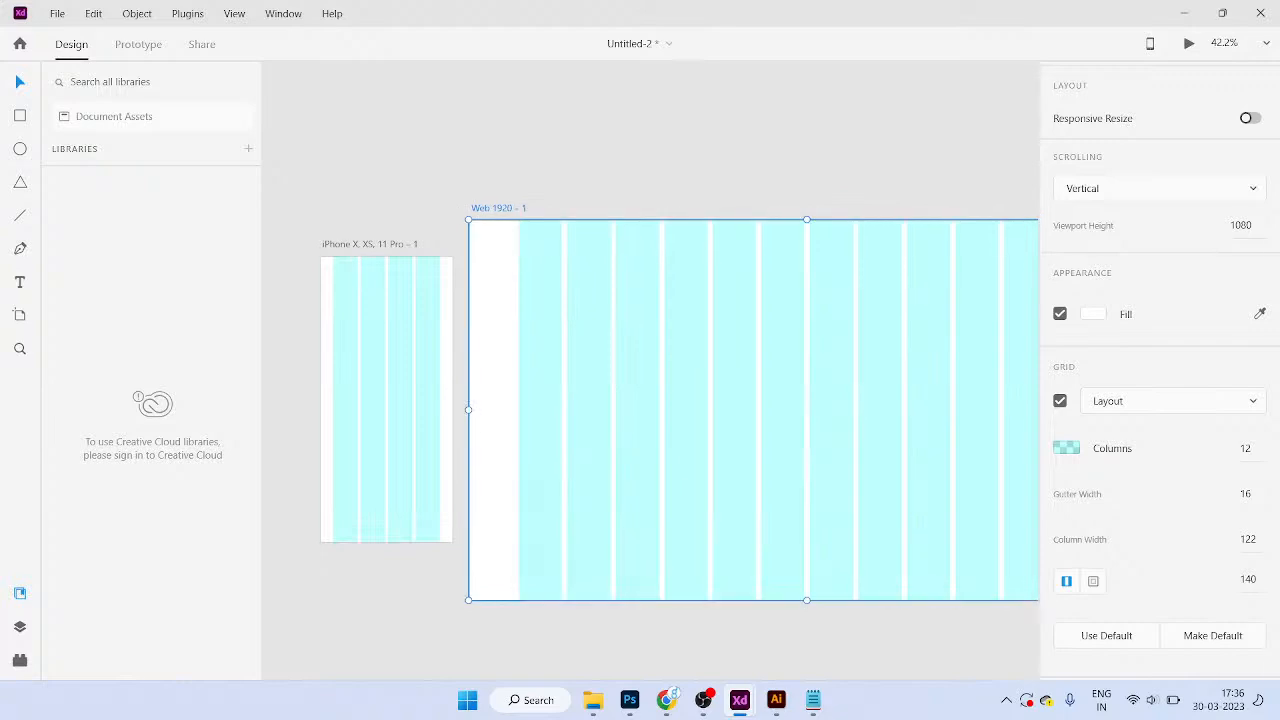
left_click(1172, 401)
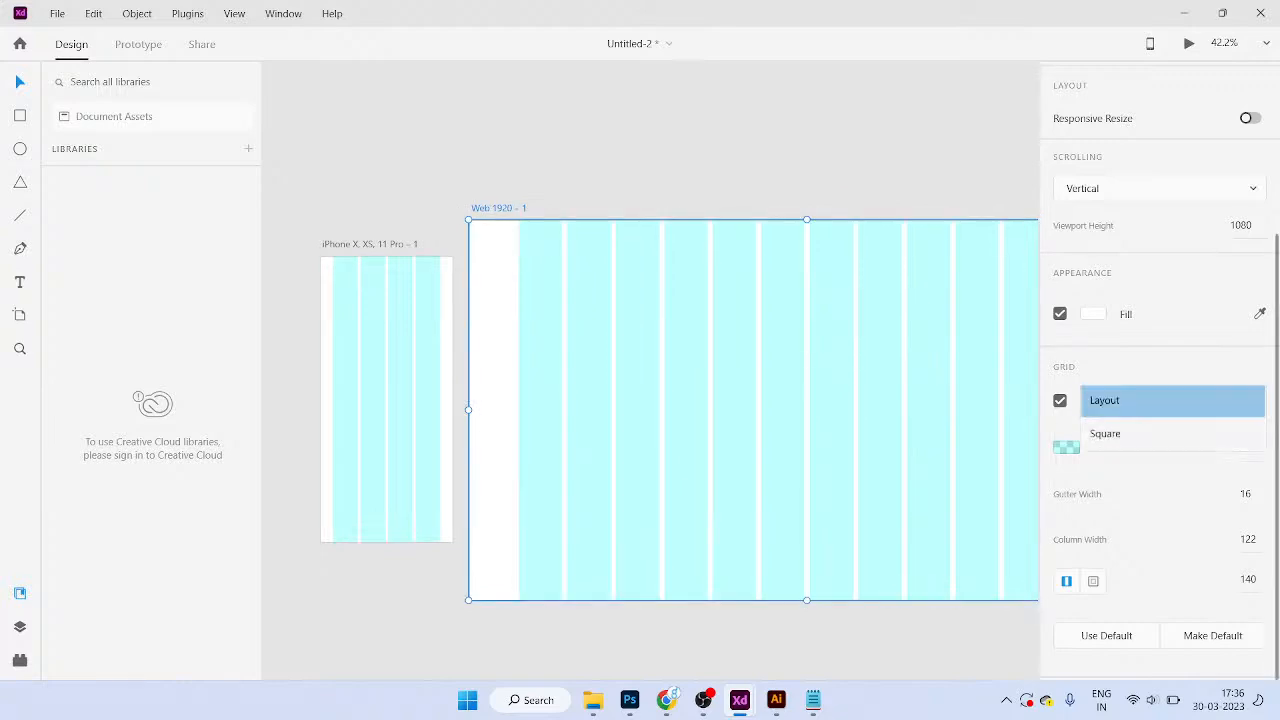
left_click(1142, 434)
scroll(627, 345, "up", 5)
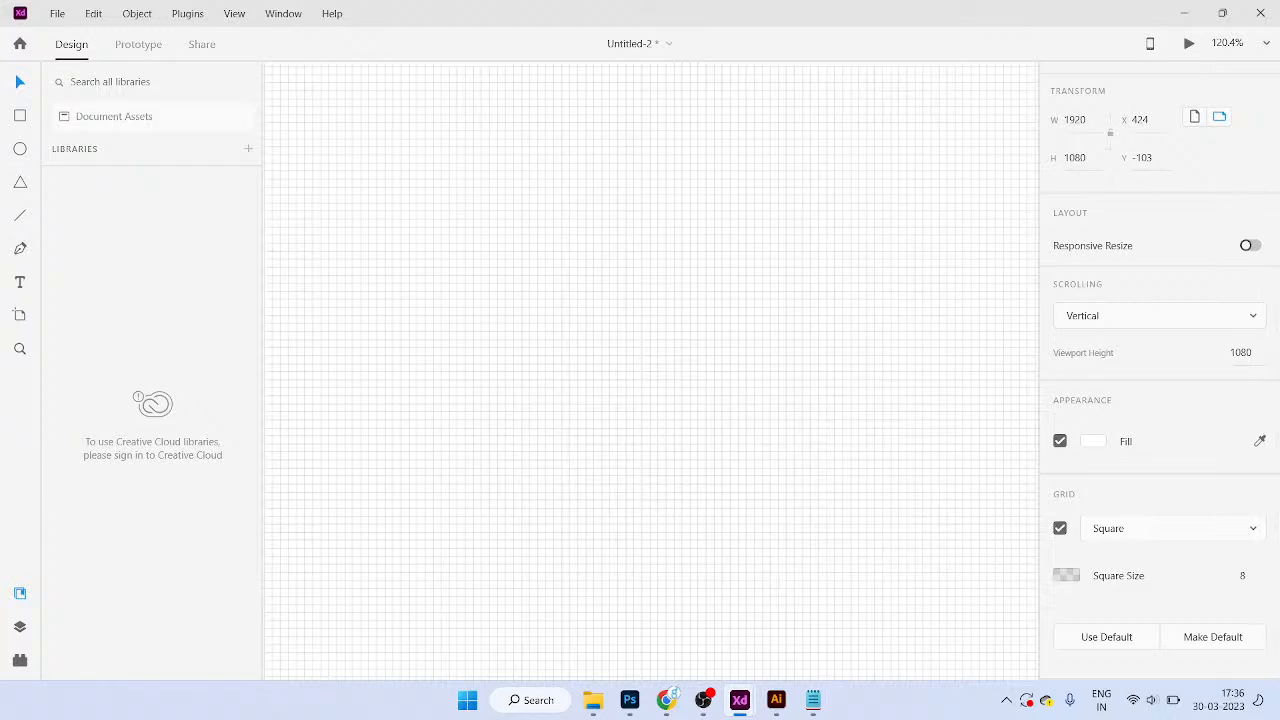
scroll(650, 371, "up", 3)
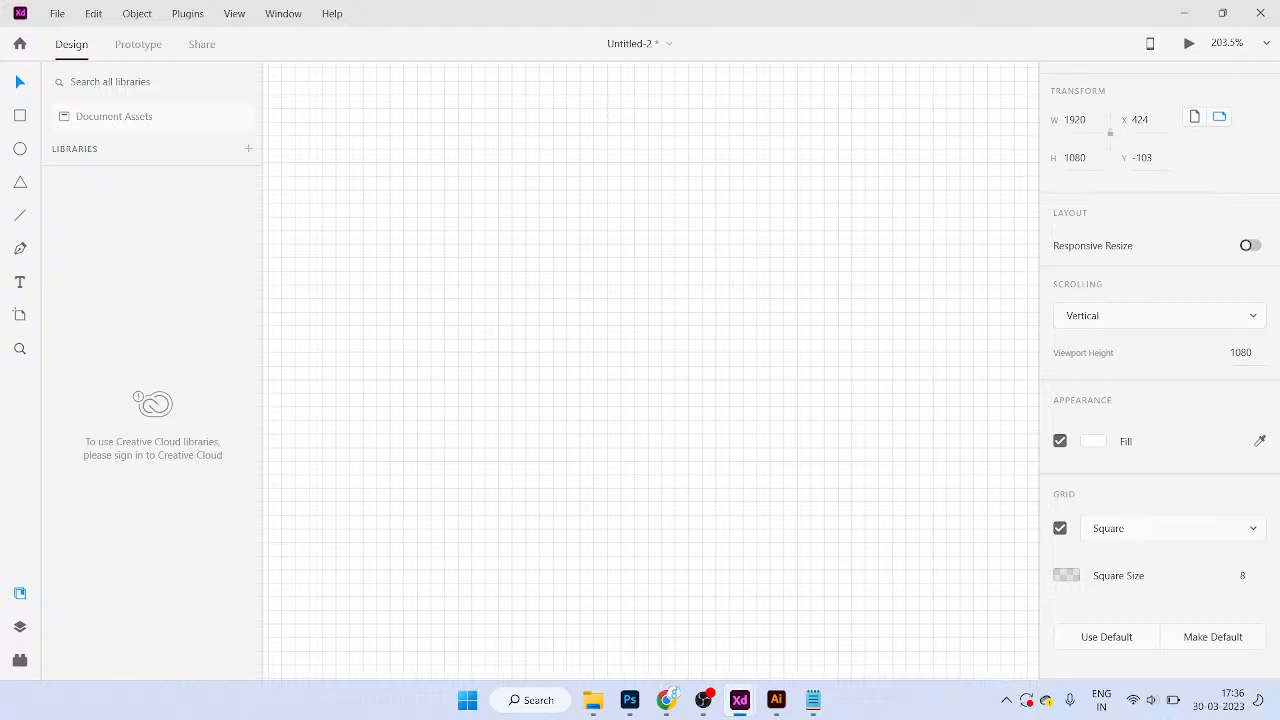
key("p")
left_click(580, 243)
left_click(675, 135)
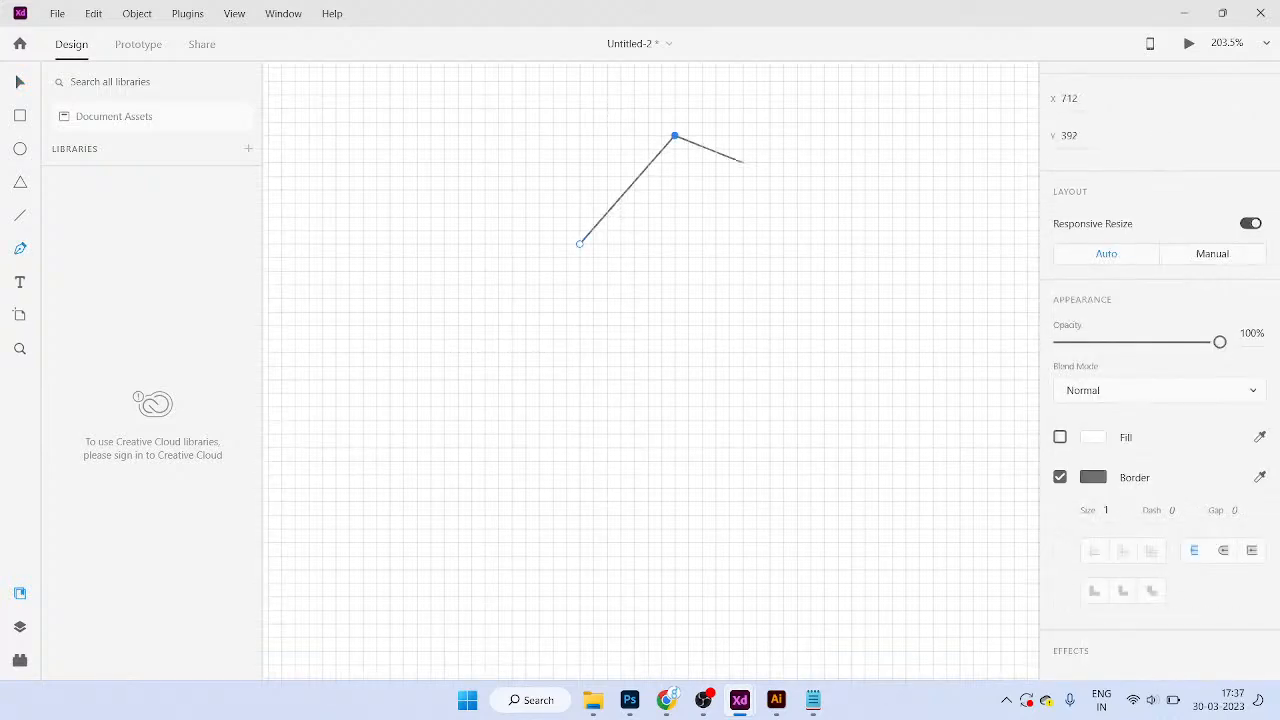
left_click(769, 243)
left_click(688, 243)
left_click(688, 203)
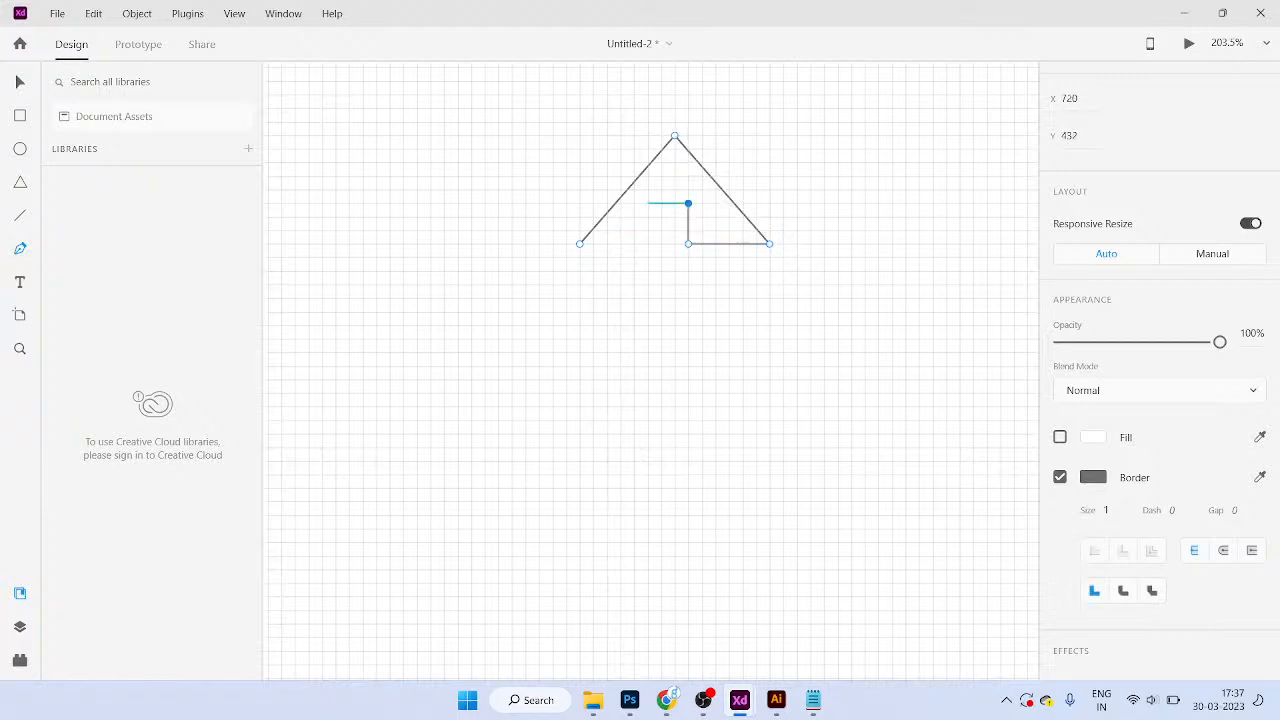
left_click(647, 203)
left_click(647, 243)
left_click(580, 243)
key("Escape")
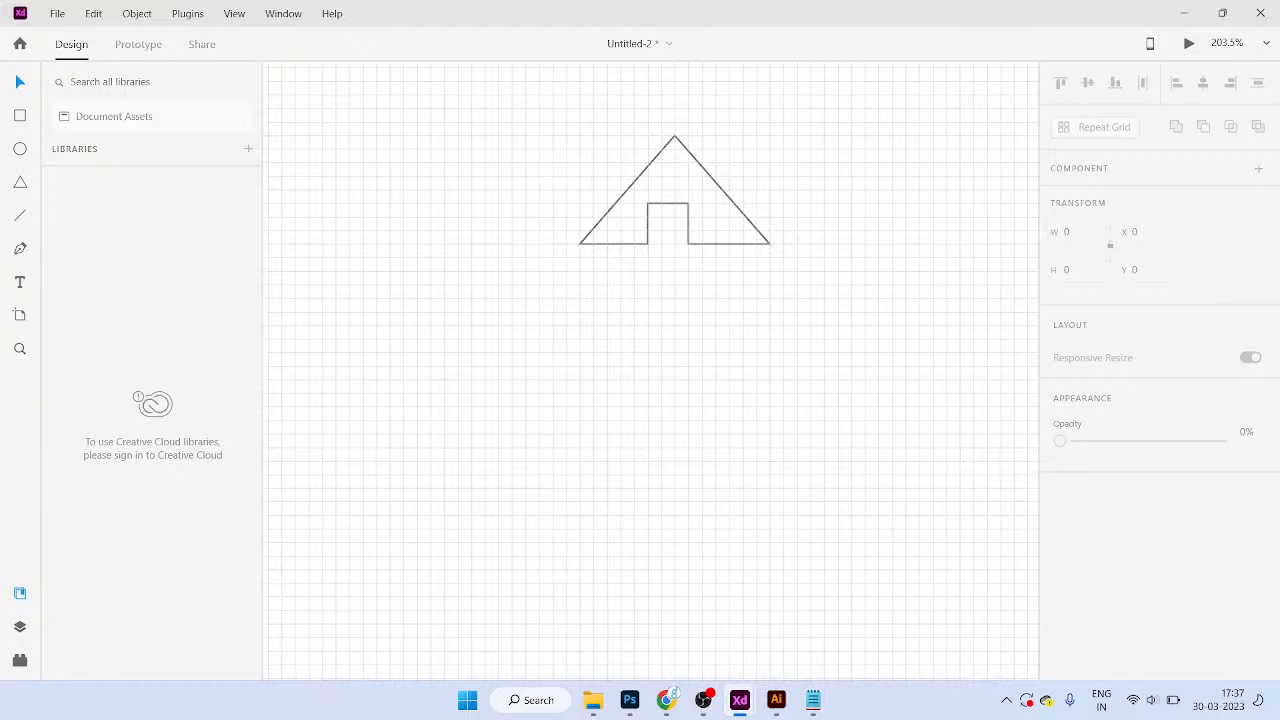
scroll(748, 386, "down", 4)
left_click_drag(628, 211, 772, 334)
key("Delete")
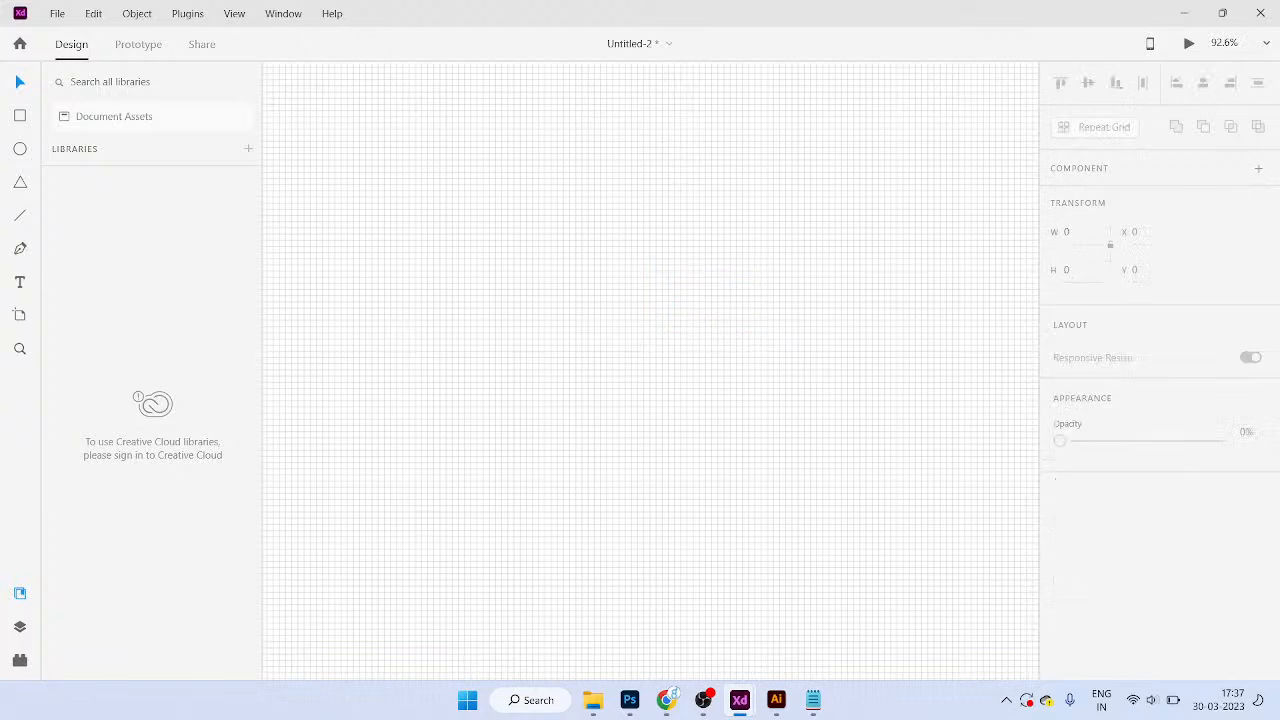
Step: Select the iPhone artboard and toggle its grid off and back on
scroll(570, 402, "down", 6)
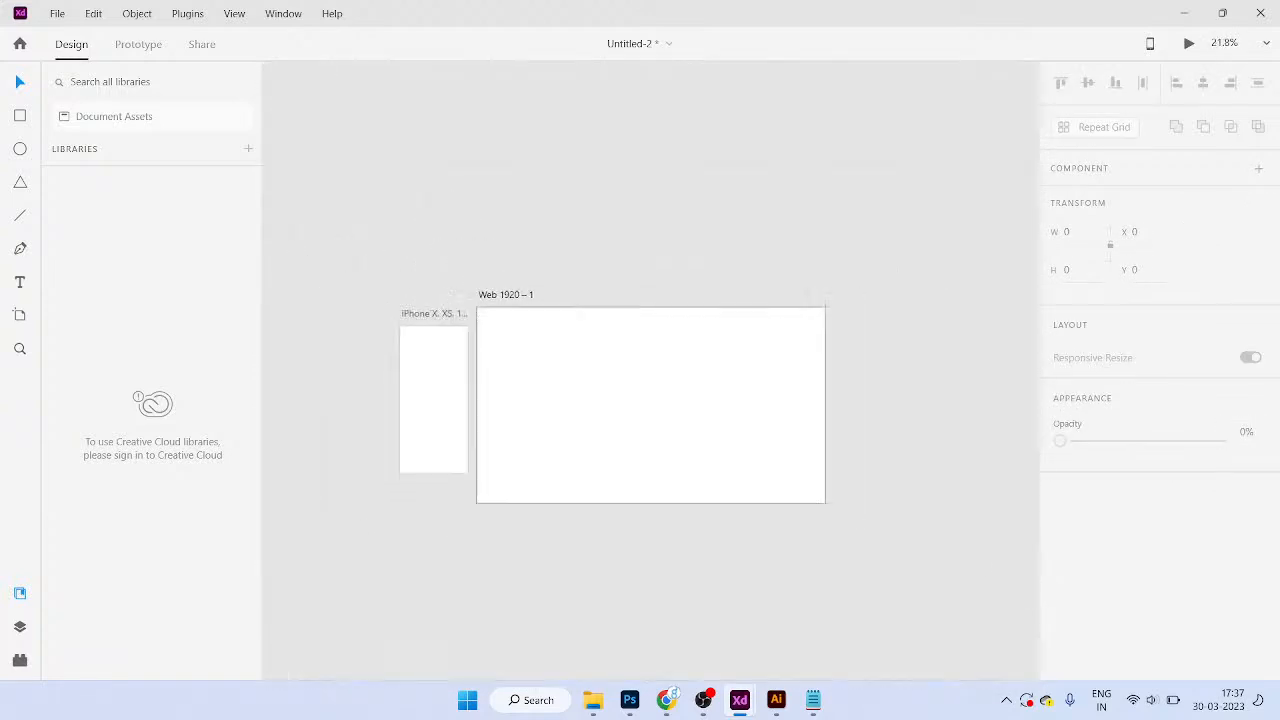
scroll(490, 331, "up", 2)
scroll(528, 318, "up", 1)
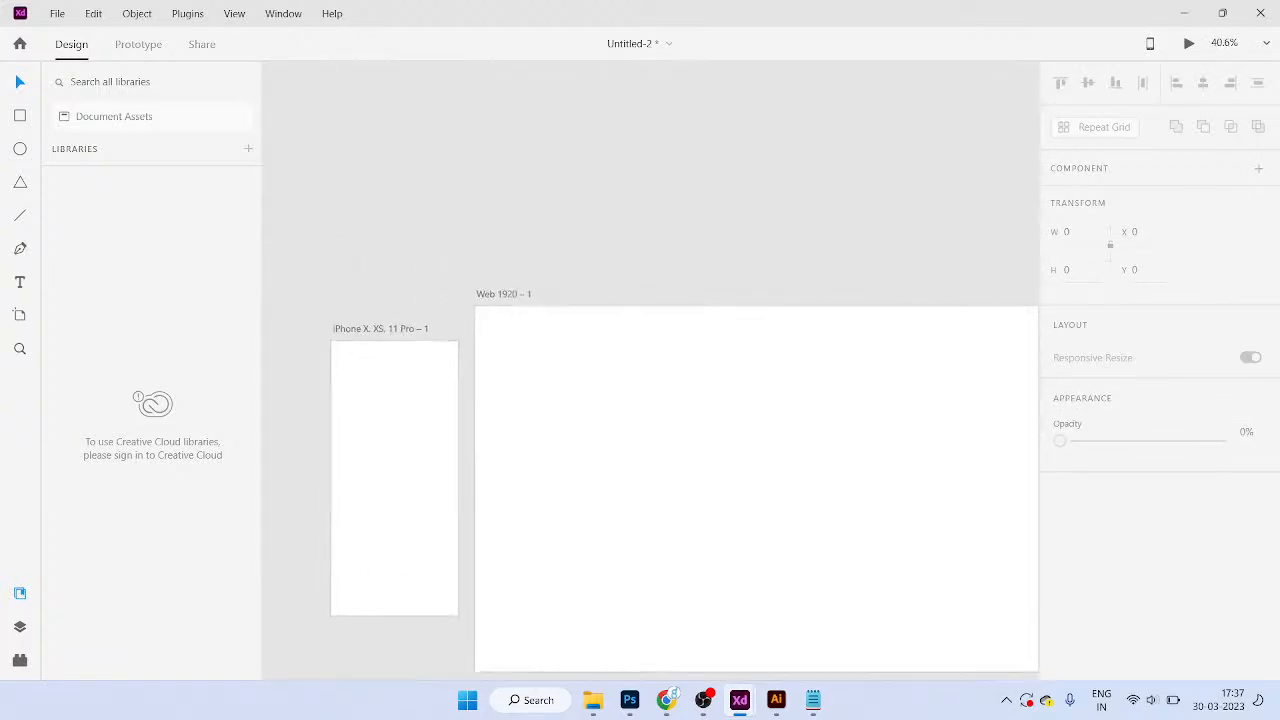
left_click(373, 330)
scroll(1160, 440, "down", 2)
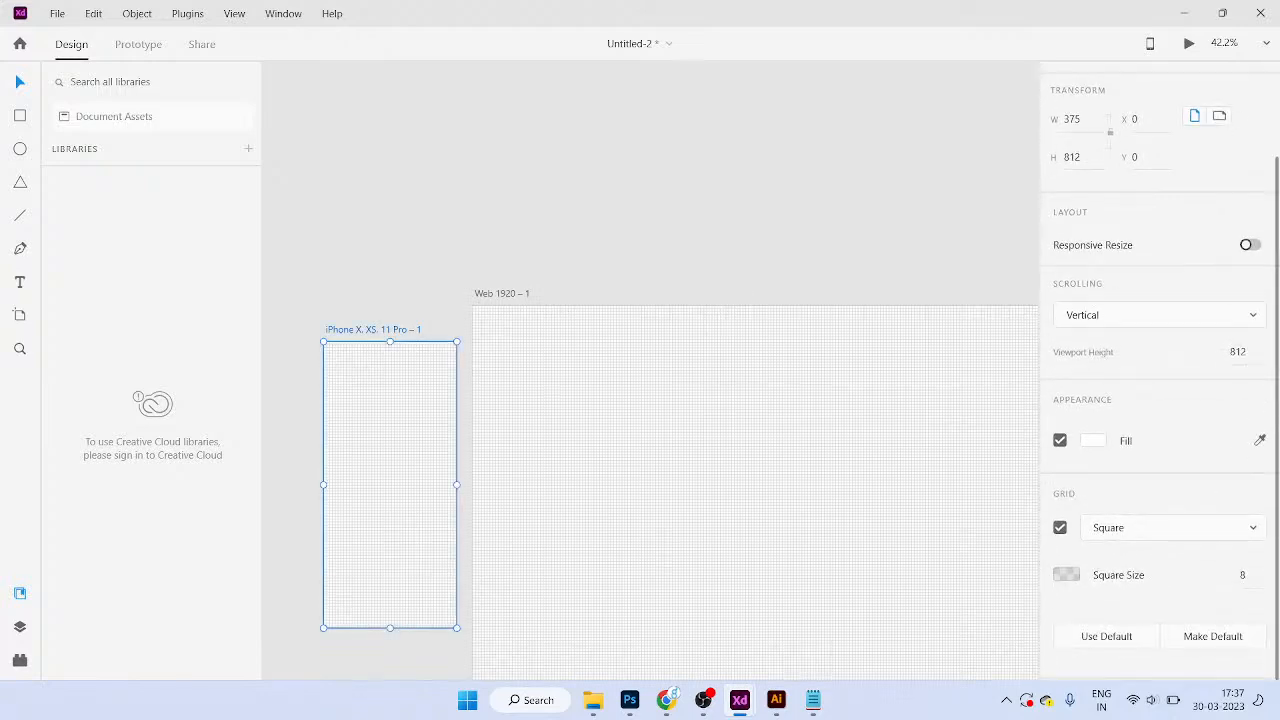
left_click(1060, 527)
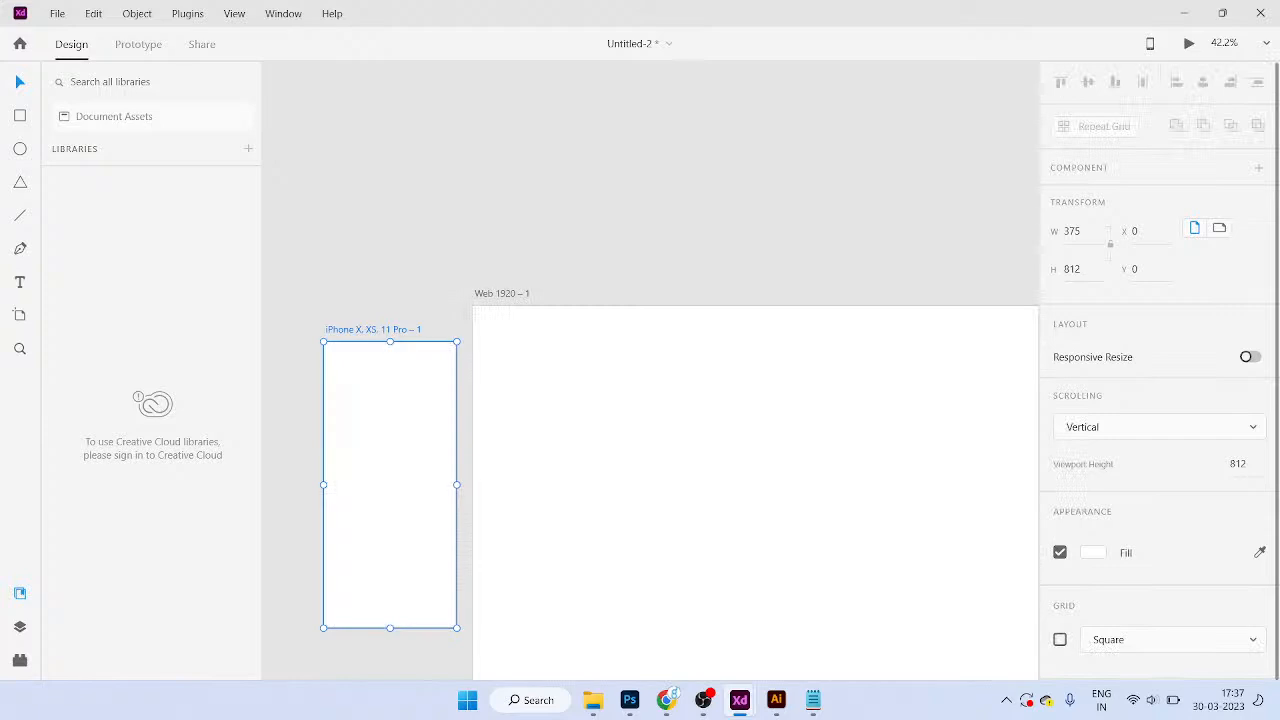
left_click(1060, 639)
Step: Switch the iPhone grid from Square to Layout: 4 columns, 10 gutters, 68-wide columns
scroll(1160, 540, "down", 1)
left_click(1172, 527)
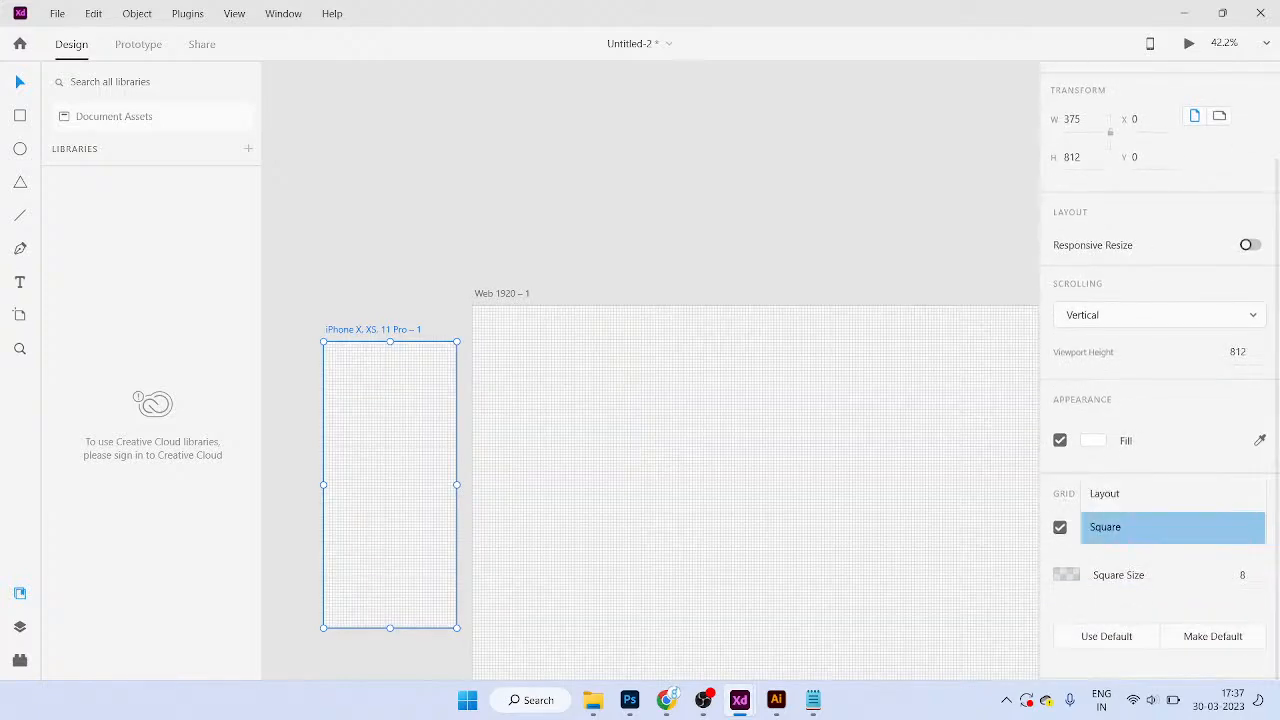
left_click(1105, 494)
left_click(1160, 528)
left_click(1130, 528)
scroll(325, 346, "up", 1)
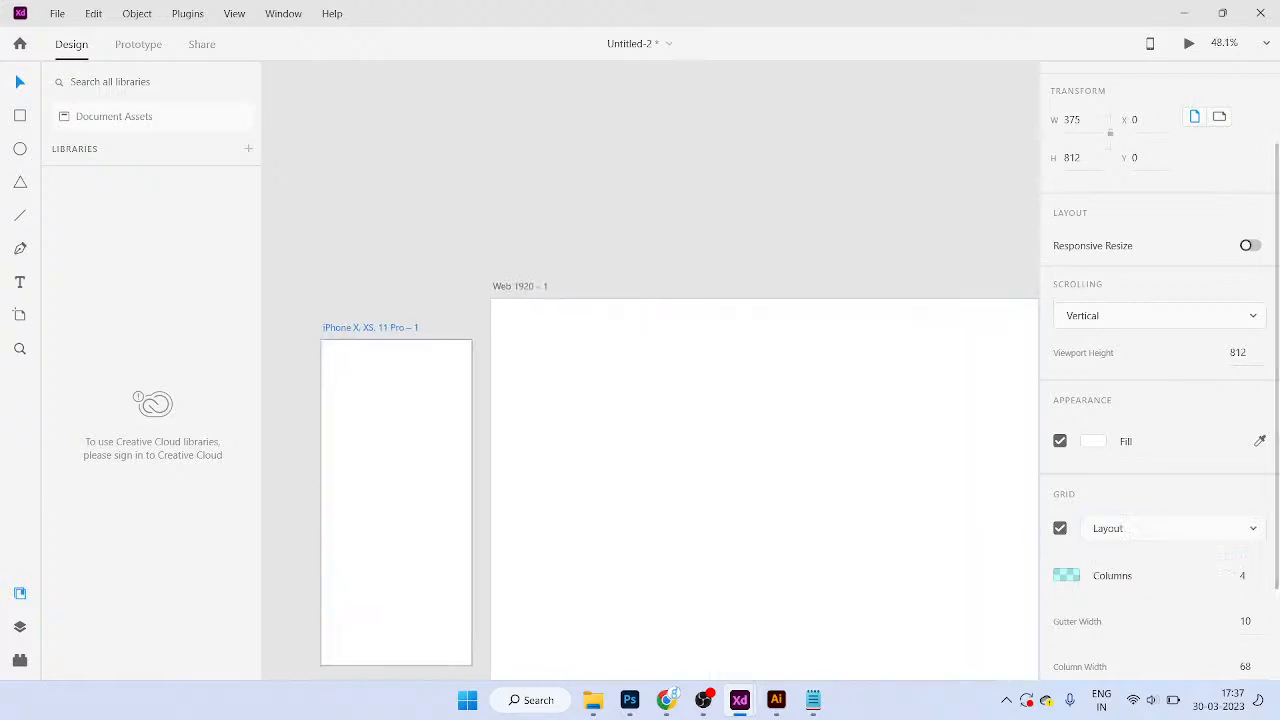
scroll(350, 357, "up", 5)
scroll(350, 357, "down", 2)
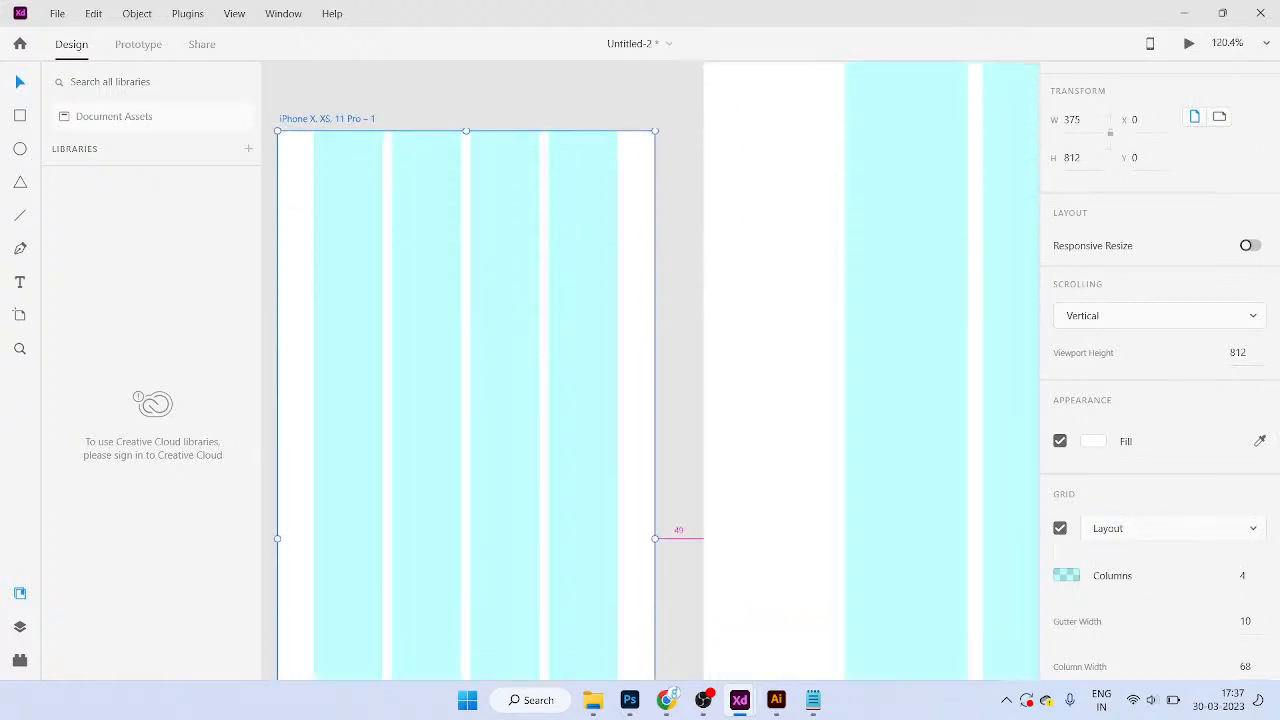
scroll(665, 340, "down", 2)
scroll(543, 383, "up", 1)
scroll(550, 400, "down", 1)
scroll(1160, 400, "down", 3)
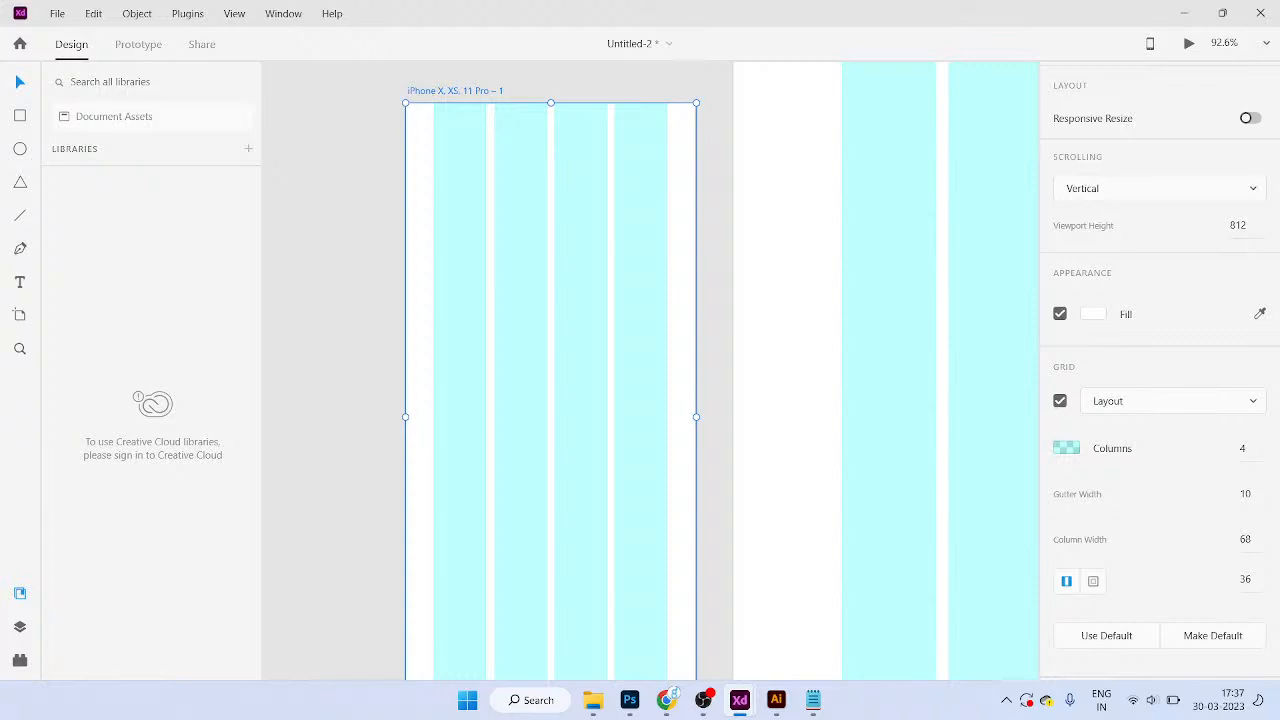
Step: Try a gutter width of 25, then return the gutter to 10
left_click(1244, 494)
type("25")
key("Return")
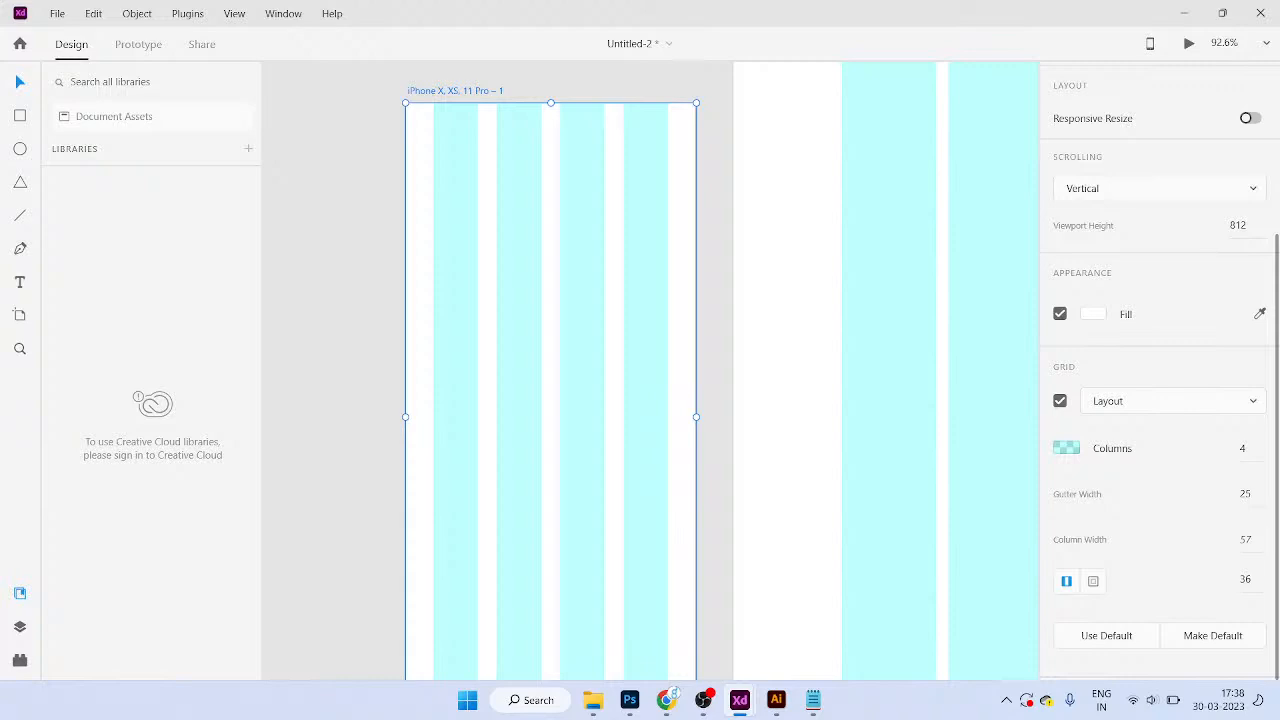
left_click(1245, 494)
type("10")
key("Return")
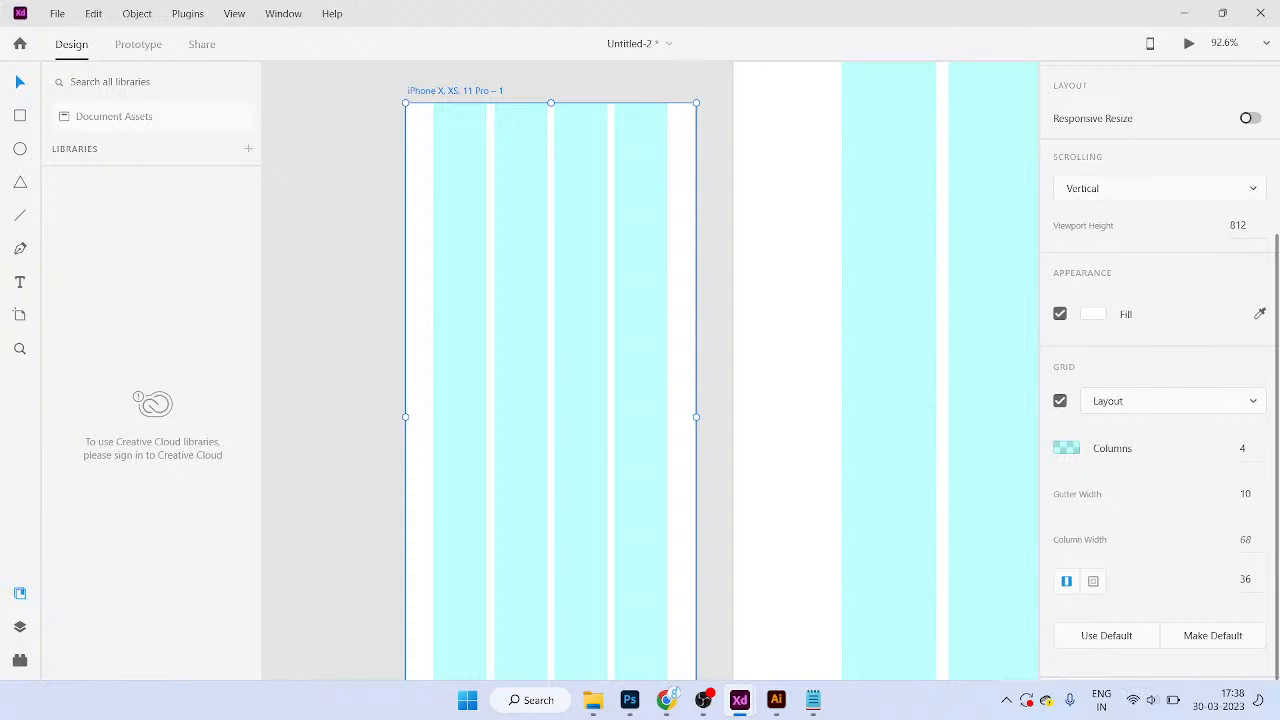
Step: Try single margin values of 25, 36 and then 40 on the iPhone grid
left_click(1245, 580)
type("25")
key("Return")
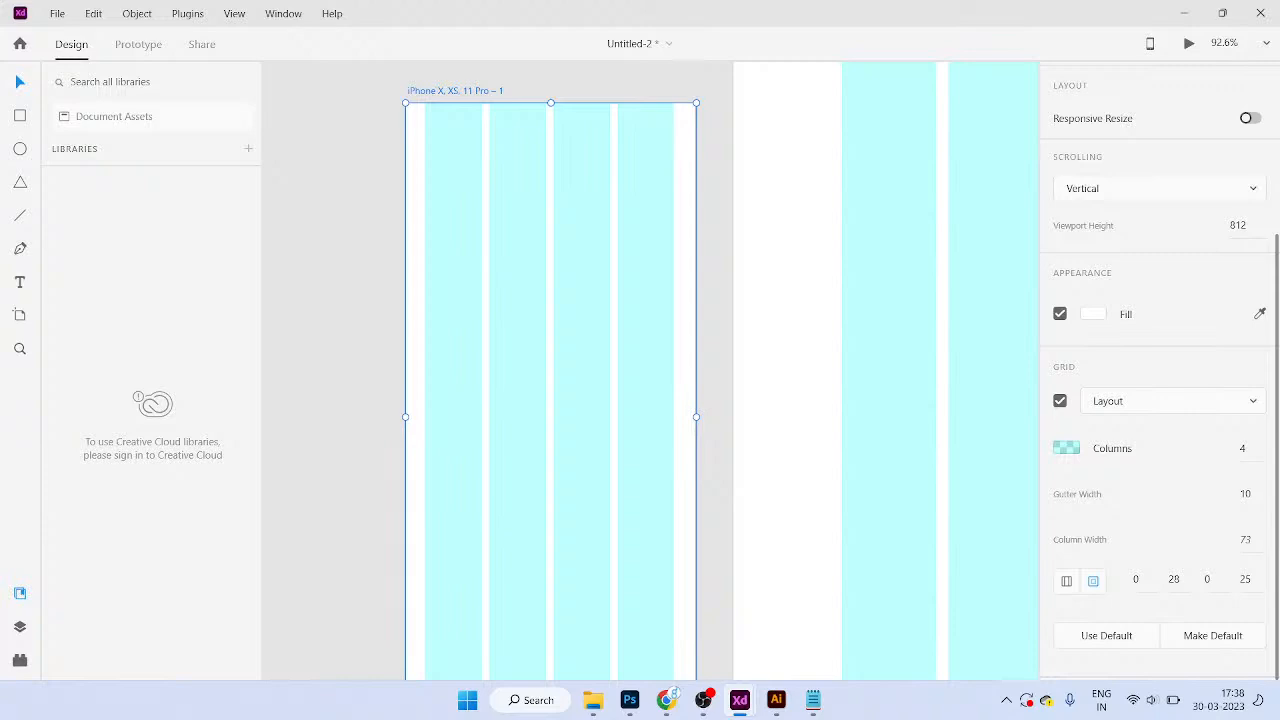
left_click(1245, 580)
type("36")
key("Return")
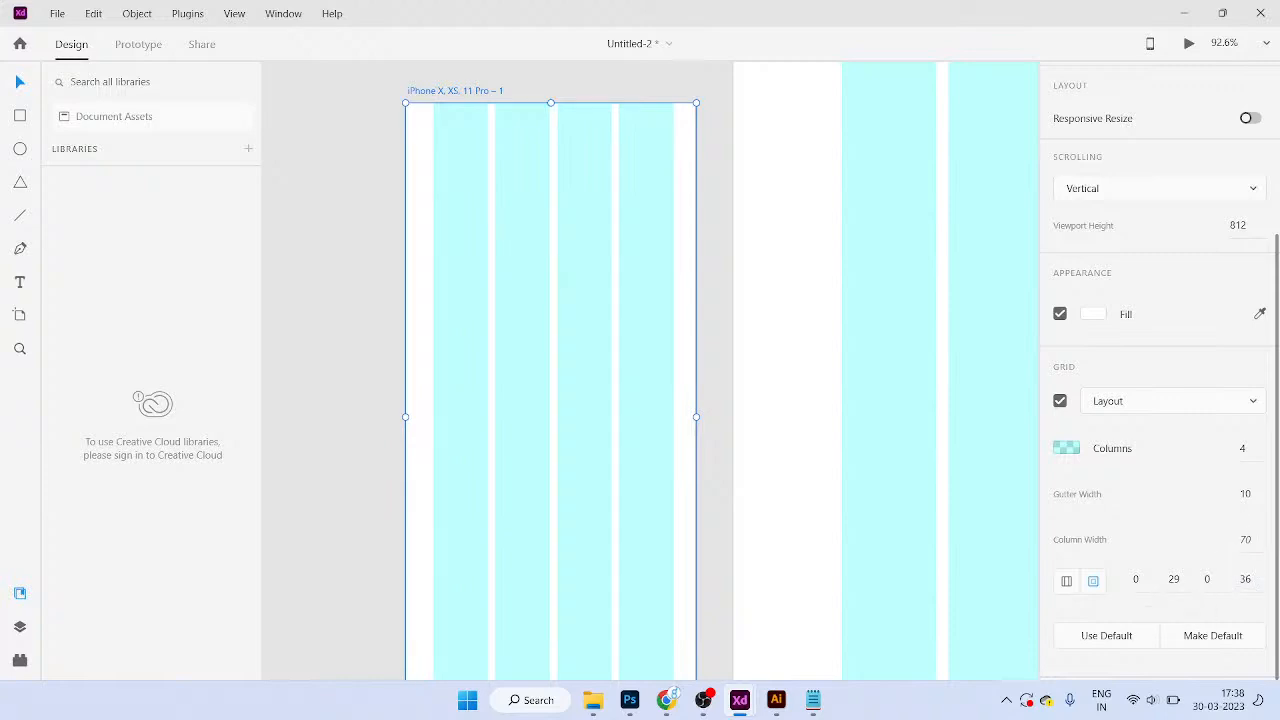
left_click(1245, 580)
type("40")
key("Return")
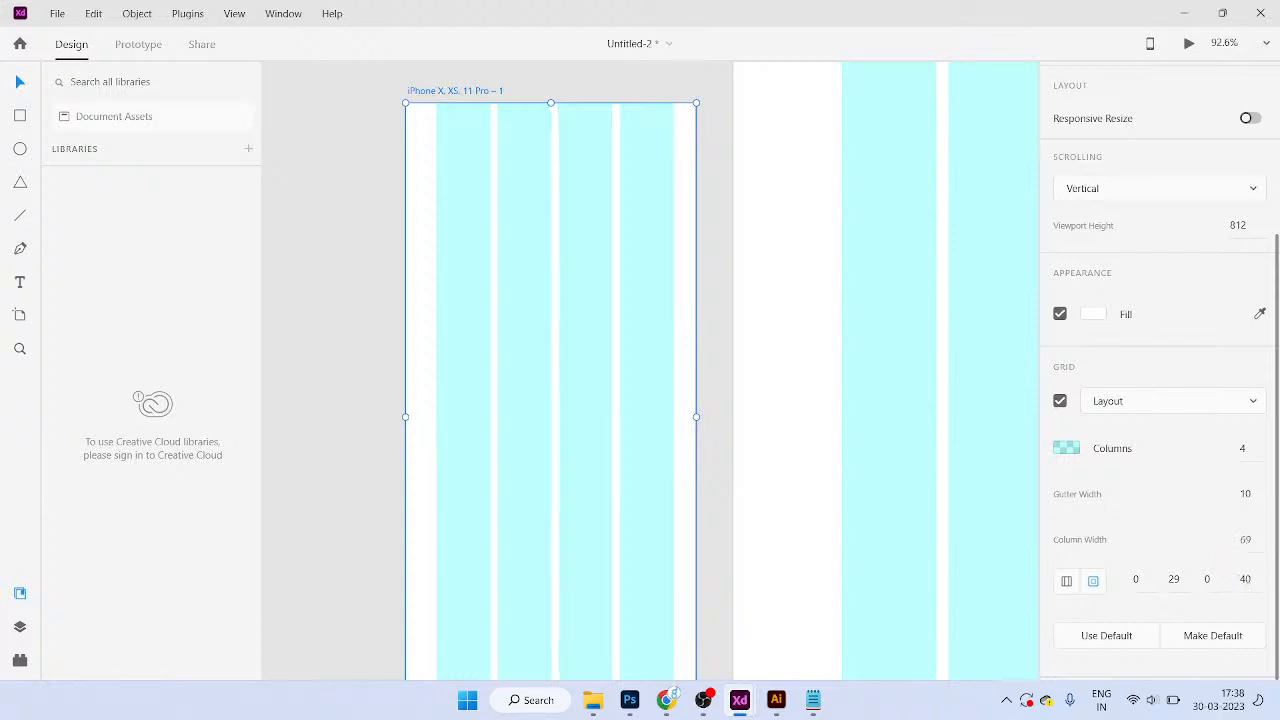
Step: Switch margins to per-side values and set the fourth and second margins to 0
left_click(1066, 580)
left_click(1245, 580)
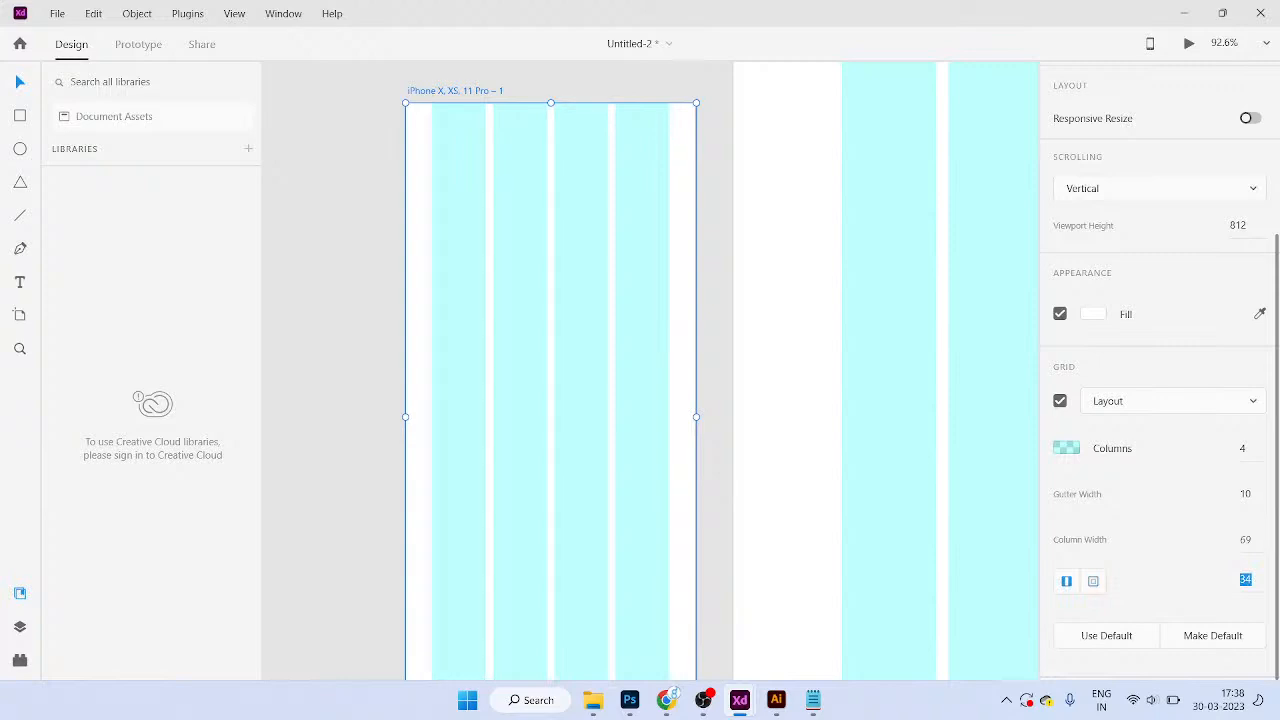
key("Right")
left_click(1093, 581)
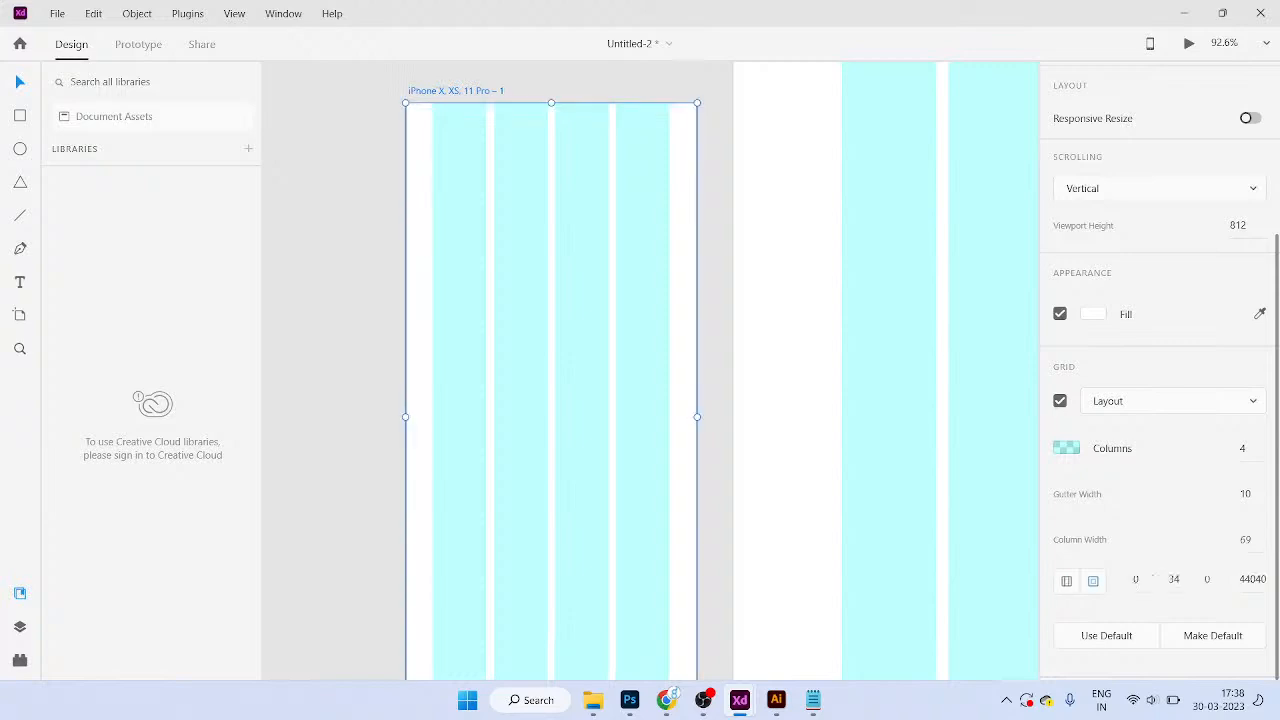
key("ctrl+a")
key("BackSpace")
type("0")
left_click(1174, 580)
type("0")
key("Return")
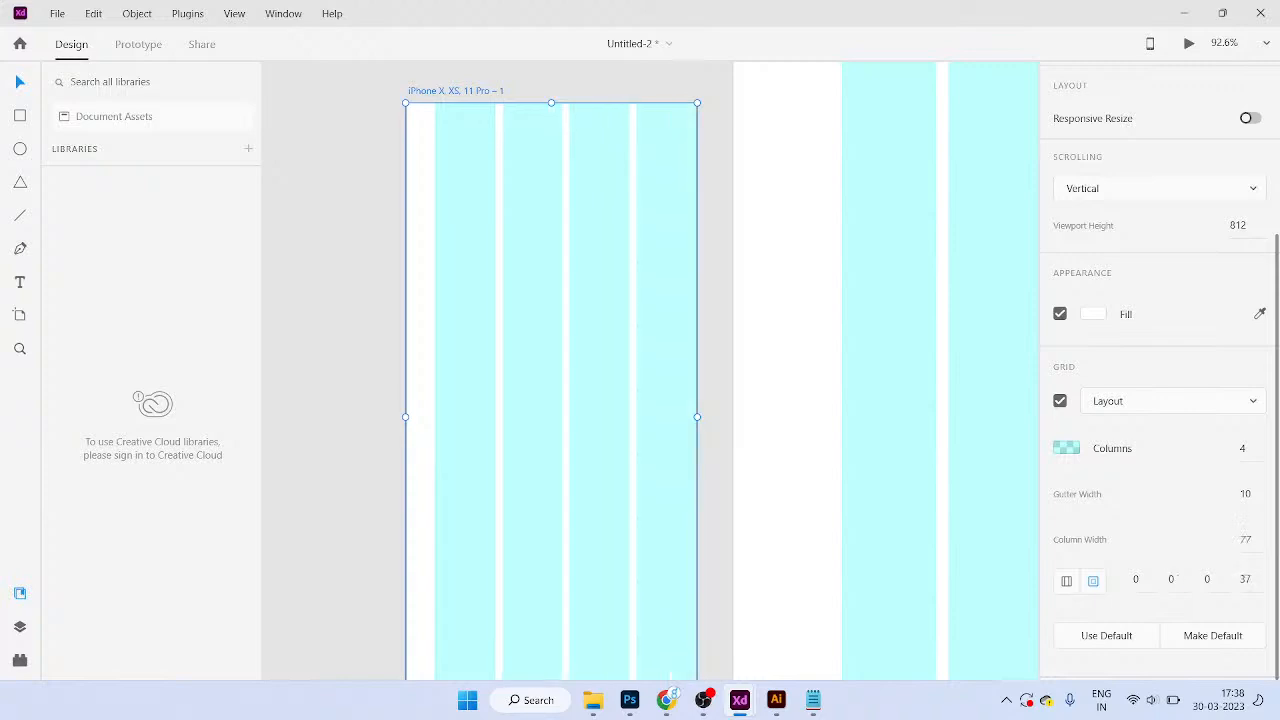
Step: Relink the margins, then separate them again and enter 36 in the second and fourth margins
left_click(1066, 580)
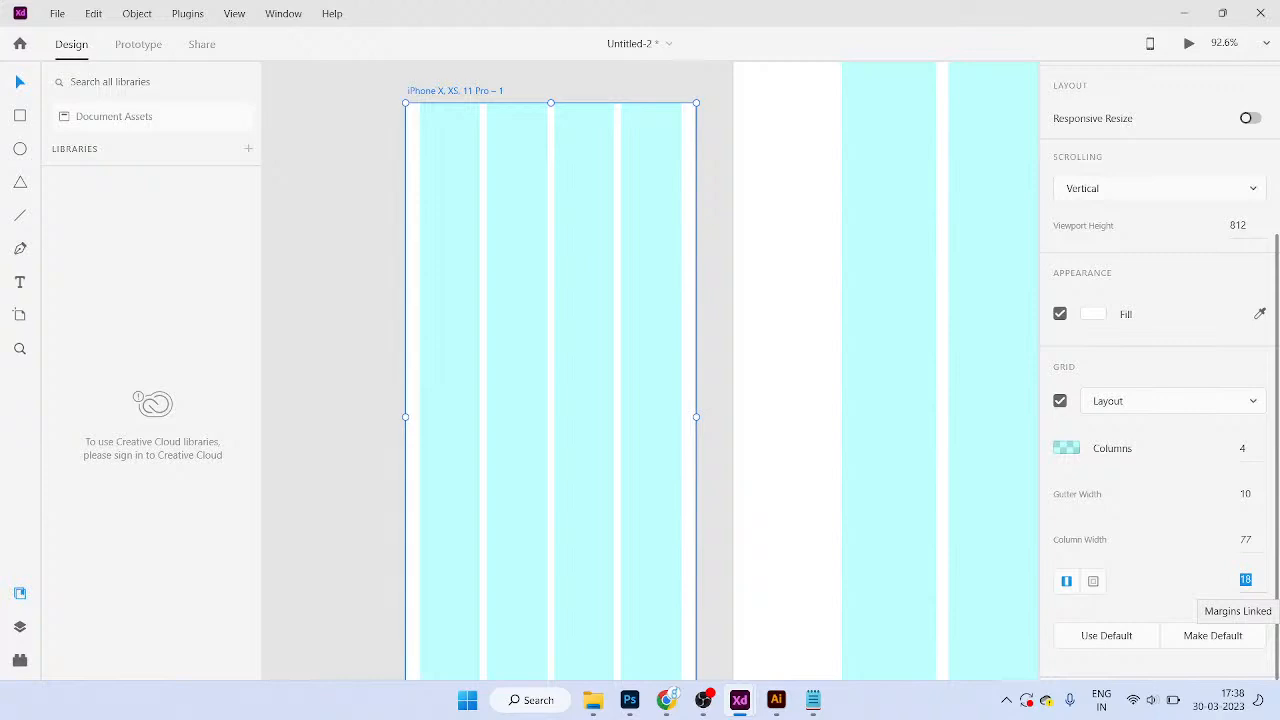
left_click(1093, 581)
left_click(1182, 580)
key("BackSpace")
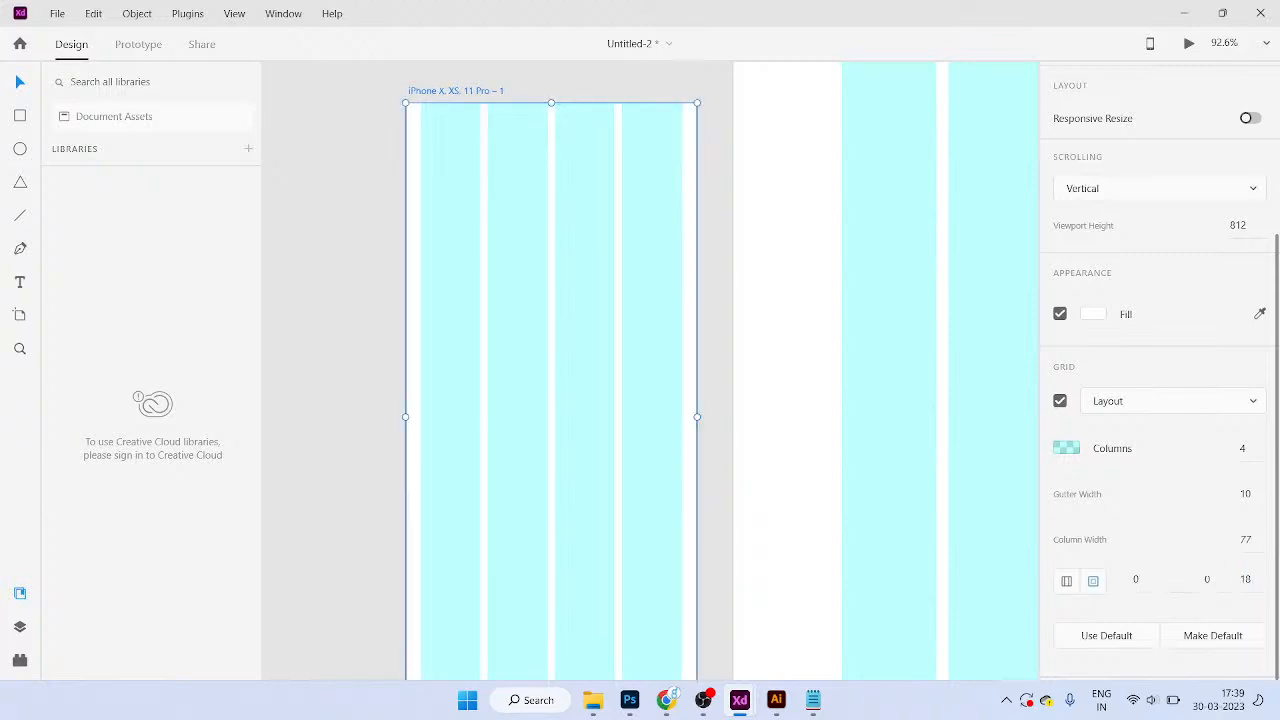
type("36")
key("Return")
left_click(1245, 580)
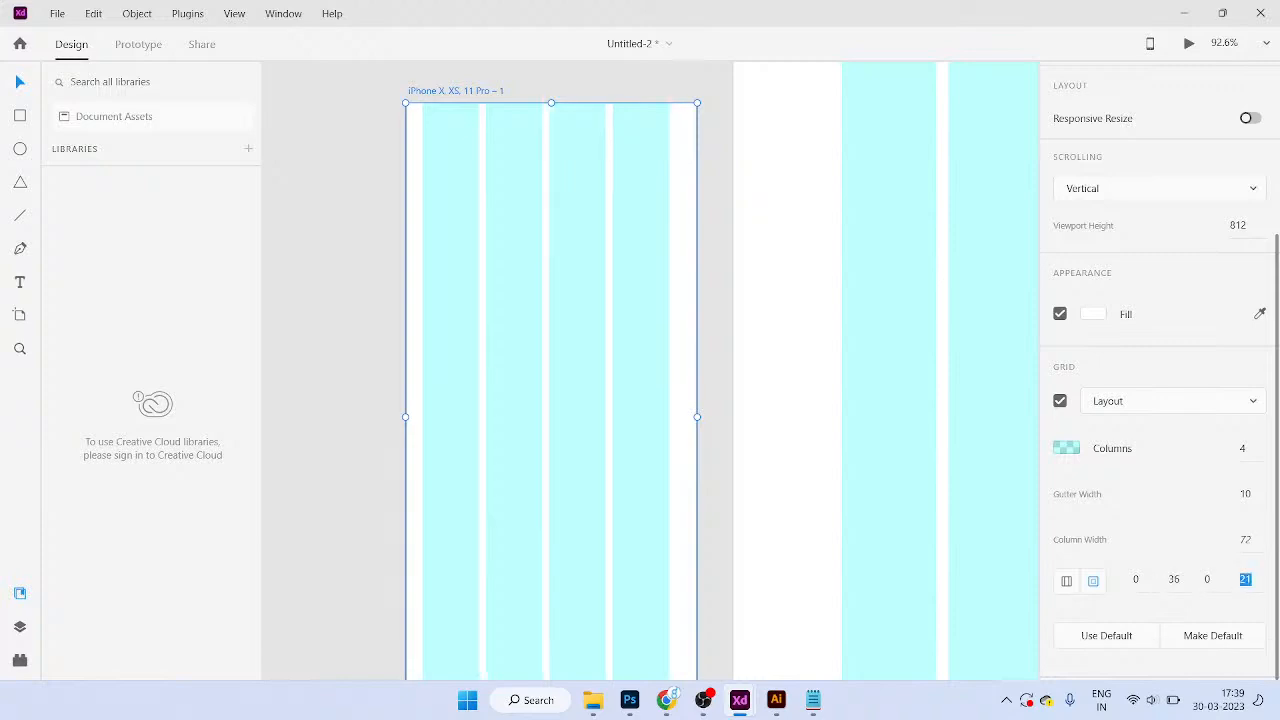
type("36")
scroll(608, 424, "down", 4)
Step: Edit the per-side margins, entering 36, then 3636 and 12 in the margin fields
scroll(614, 573, "up", 2)
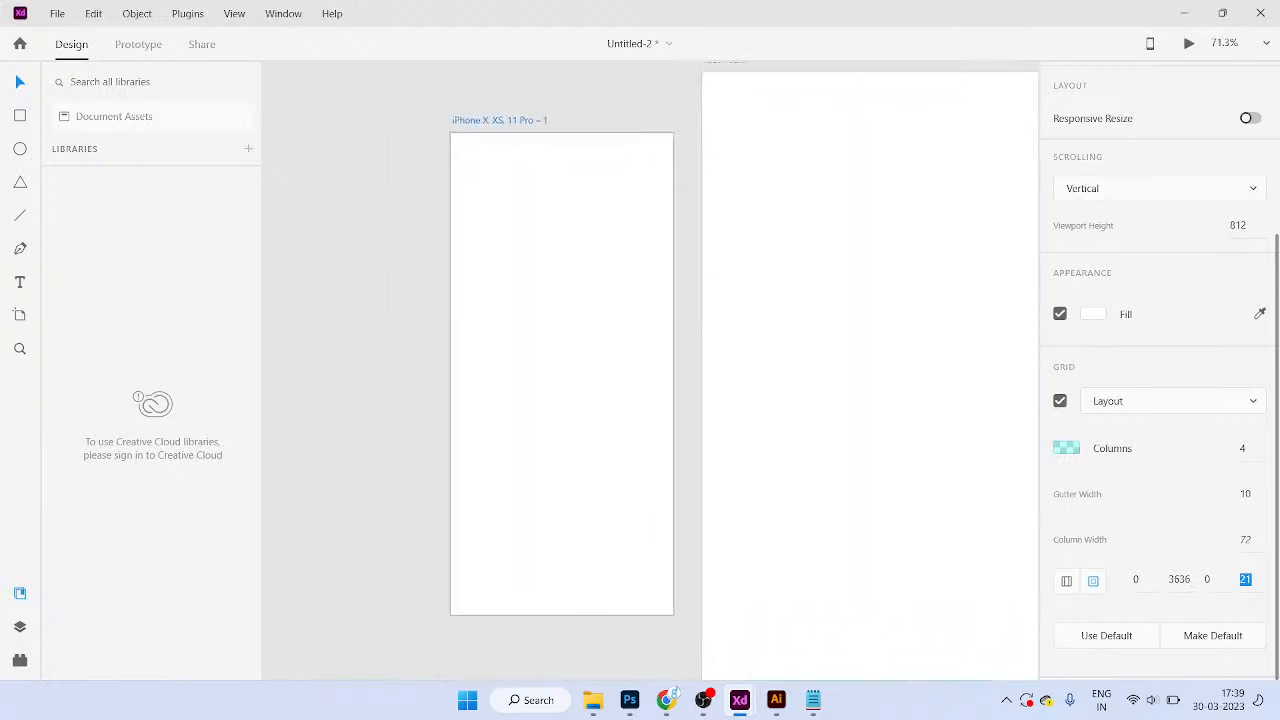
left_click(1136, 580)
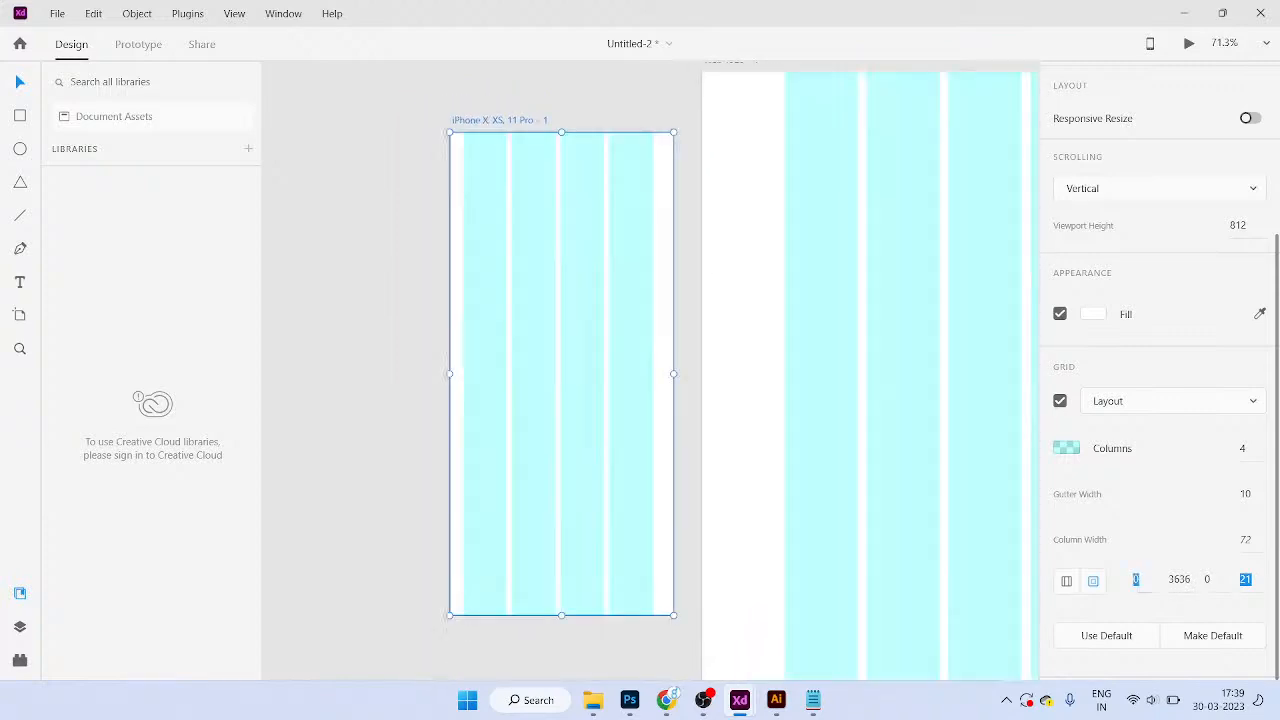
left_click(1179, 580)
type("36")
key("Return")
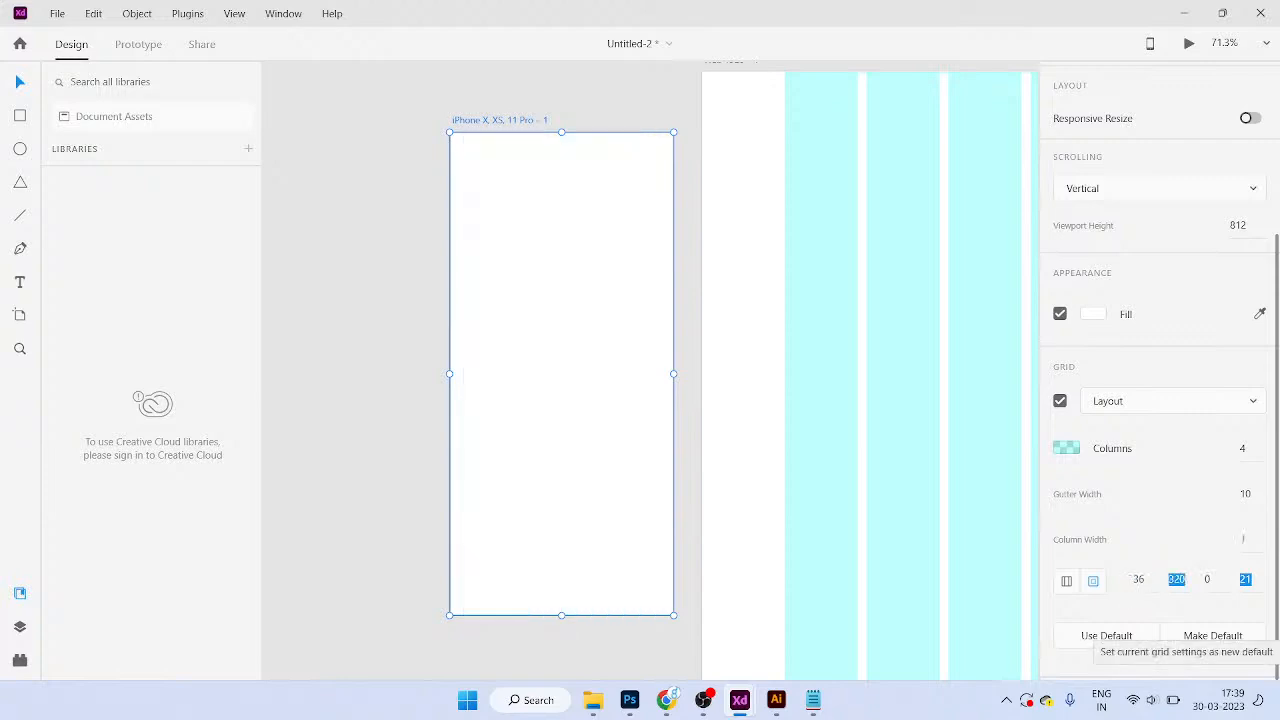
left_click(1179, 580)
key("BackSpace")
key("BackSpace")
key("BackSpace")
type("3636")
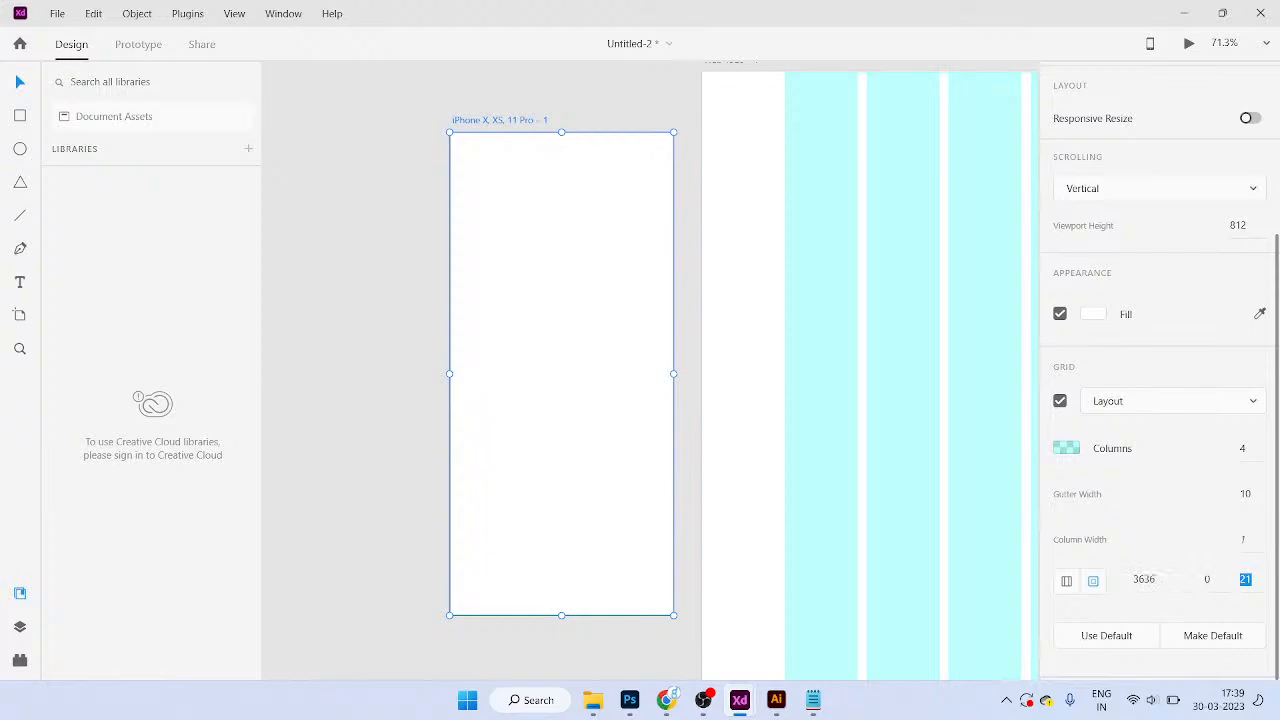
key("Tab")
left_click(1144, 580)
type("12")
Step: Undo the accidental artboard deletion and grid edits back to gutter 25, margins 36
key("Delete")
scroll(702, 381, "down", 3)
key("ctrl+z")
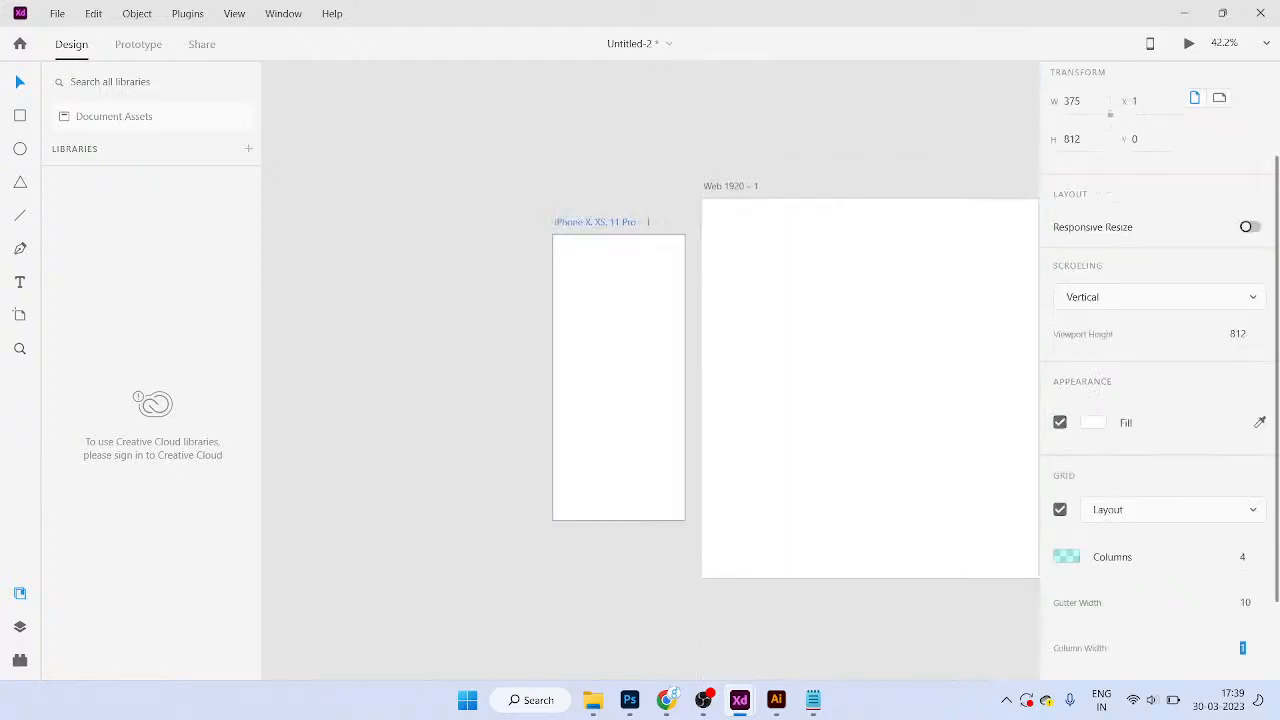
key("ctrl+z")
key("ctrl+z")
key("ctrl+z")
key("ctrl+z")
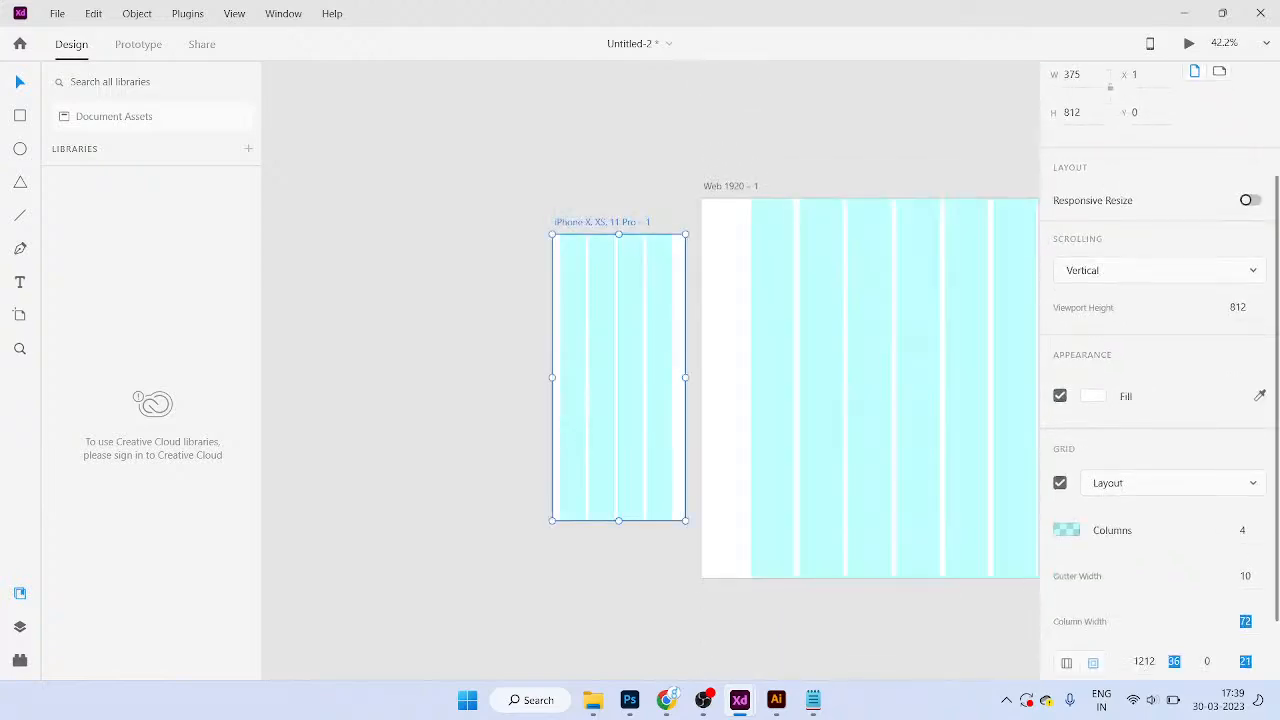
key("ctrl+z")
key("ctrl+z")
key("ctrl+z")
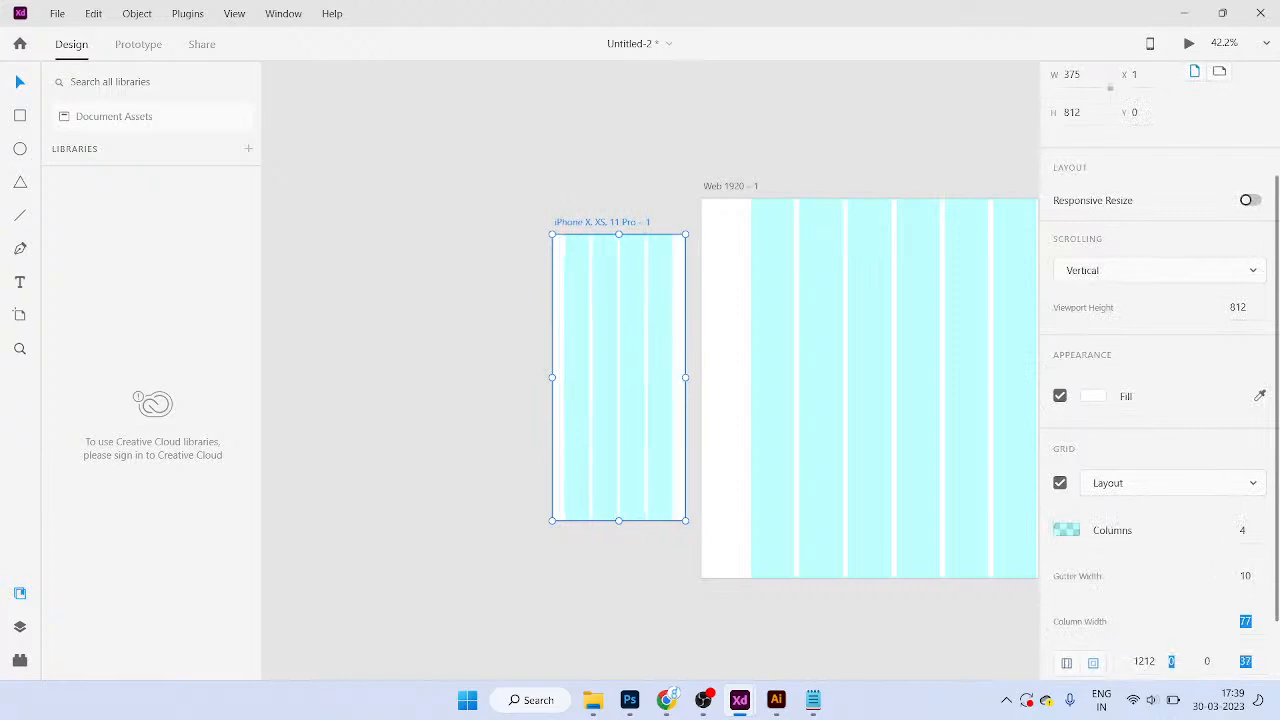
key("ctrl+z")
key("ctrl+z")
key("ctrl+z")
key("ctrl+z")
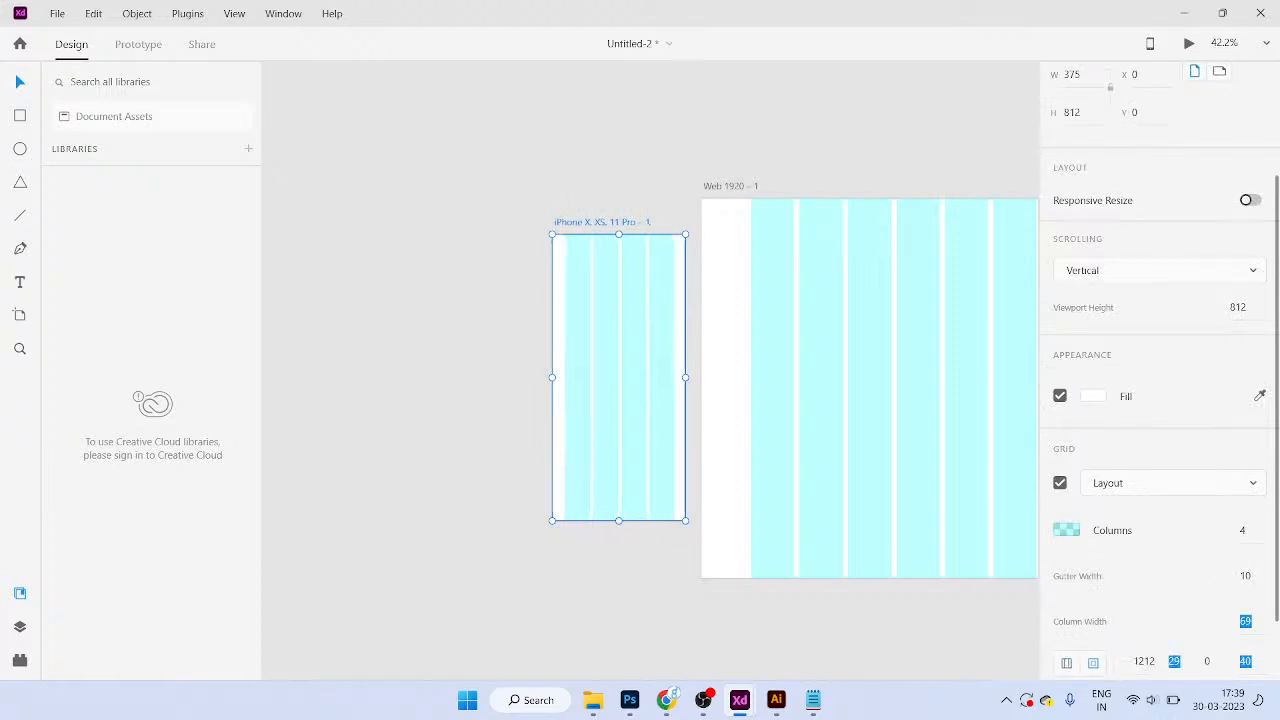
key("ctrl+z")
key("ctrl+z")
key("ctrl+z")
key("ctrl+z")
key("ctrl+z")
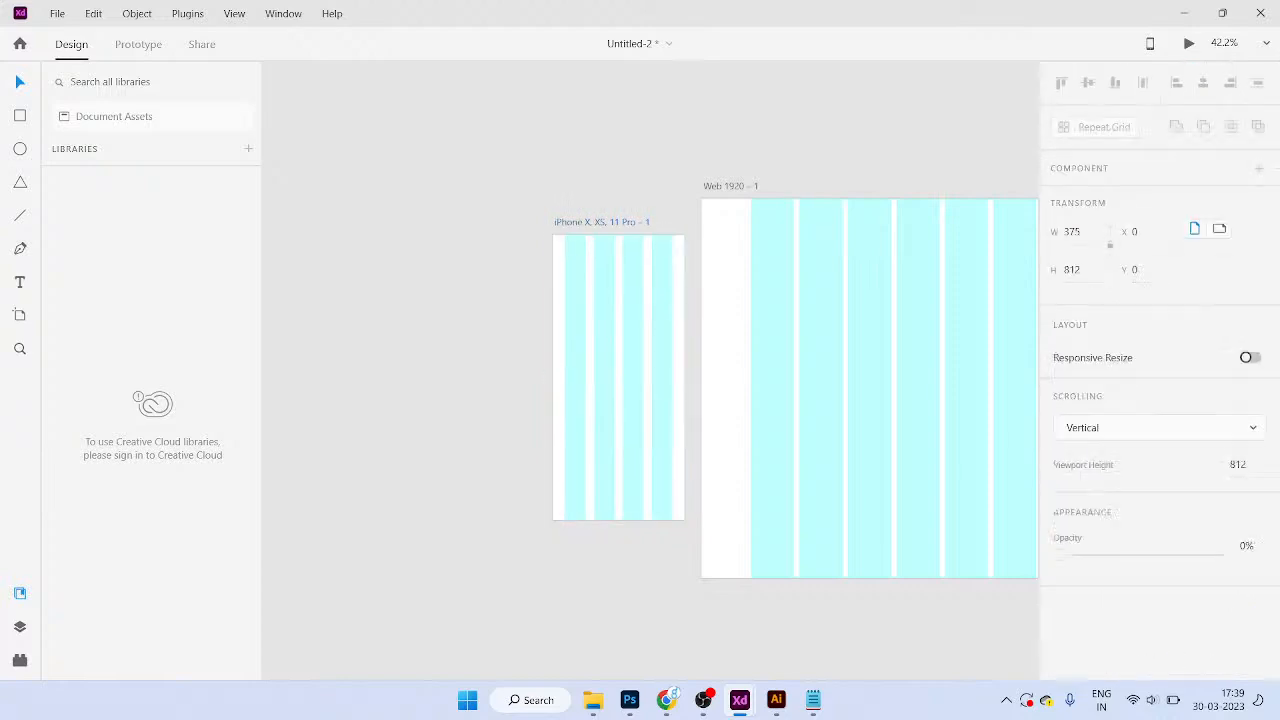
scroll(1160, 400, "down", 3)
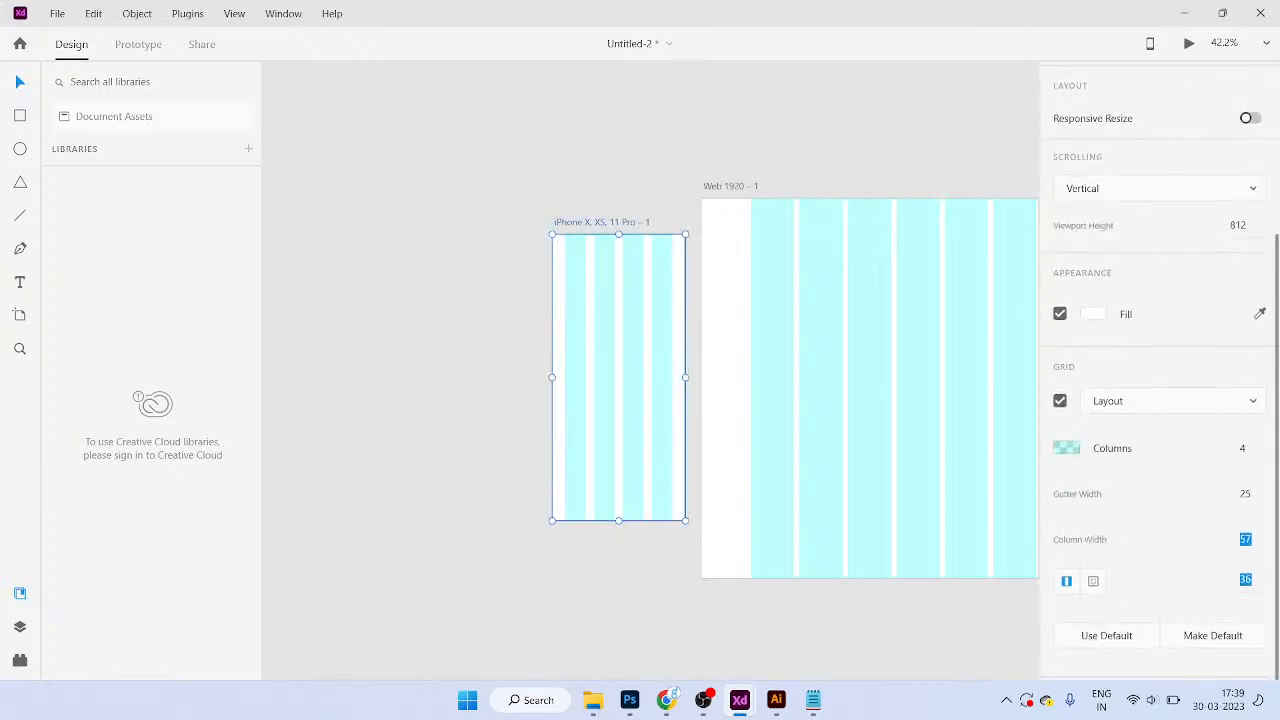
Step: Select the margin value 36 for editing, dismissing a stray Run prompt
left_click(1245, 580)
key("super+r")
key("Escape")
key("ctrl+a")
scroll(670, 496, "up", 4)
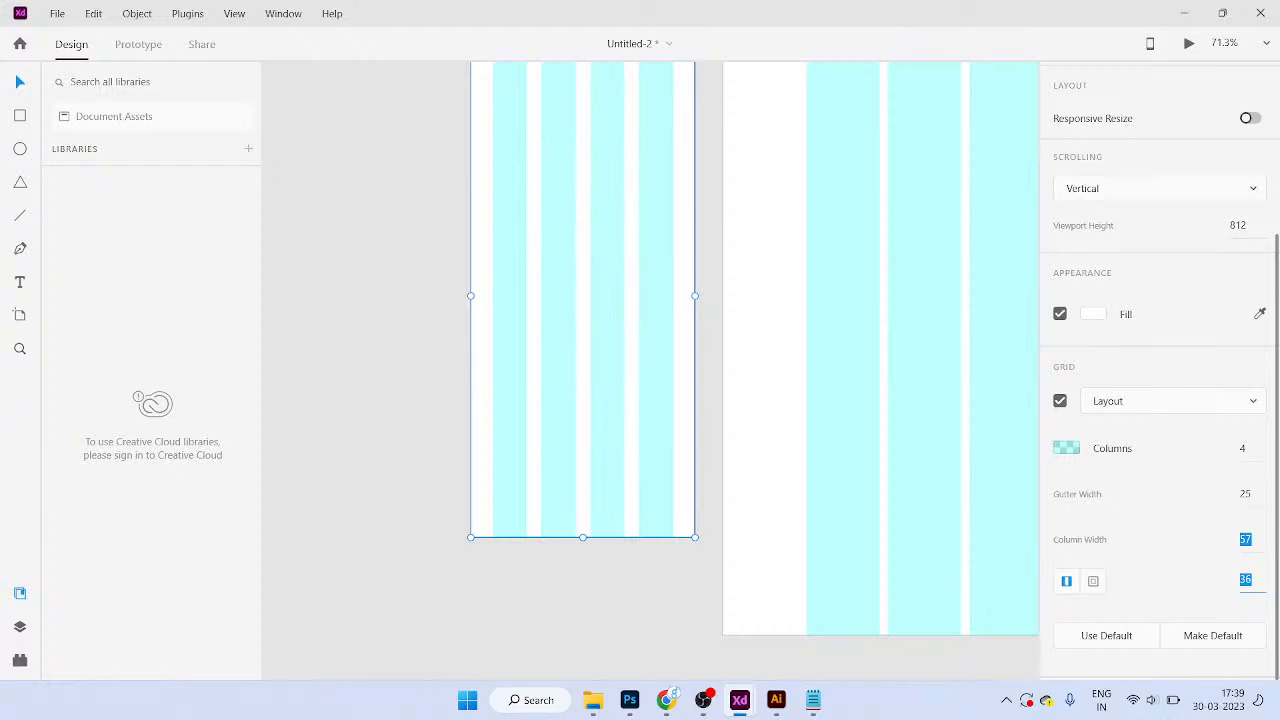
left_click(1251, 580)
Step: Compute 36 ÷ 2 = 18 in Windows Calculator, then close it
key("super+r")
type("calc")
key("Return")
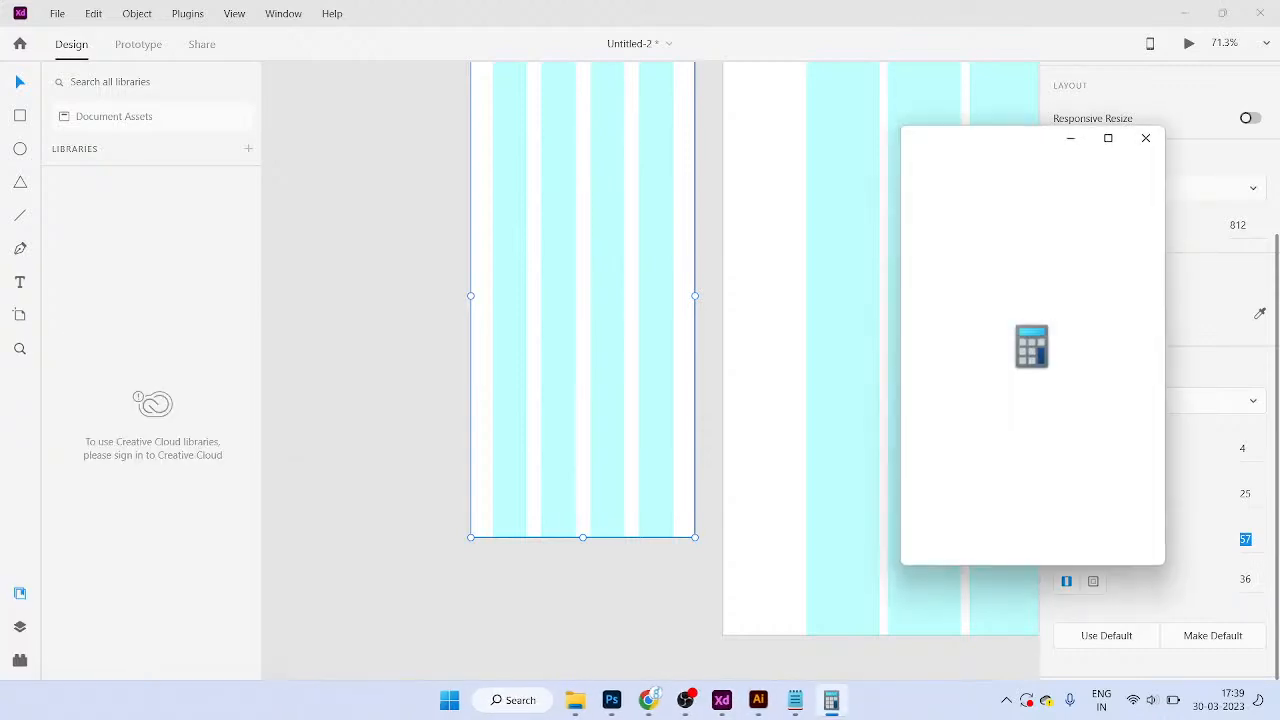
type("36/2")
key("Return")
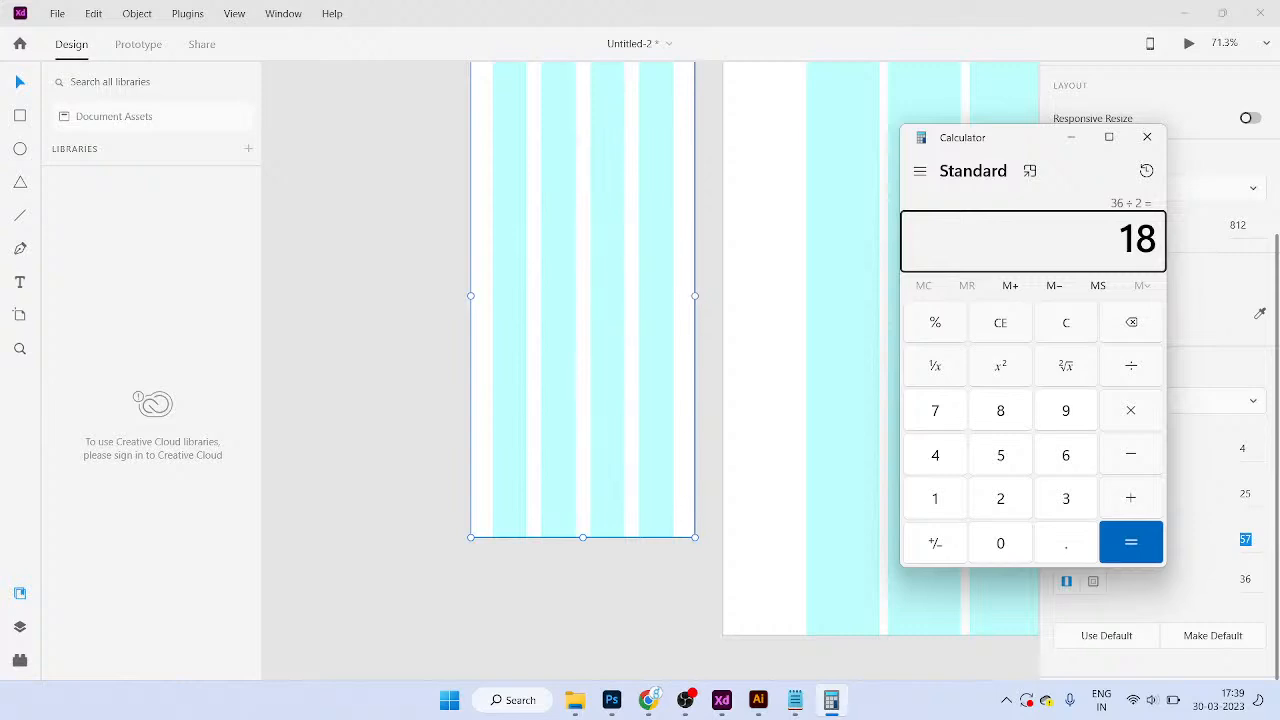
left_click(1147, 137)
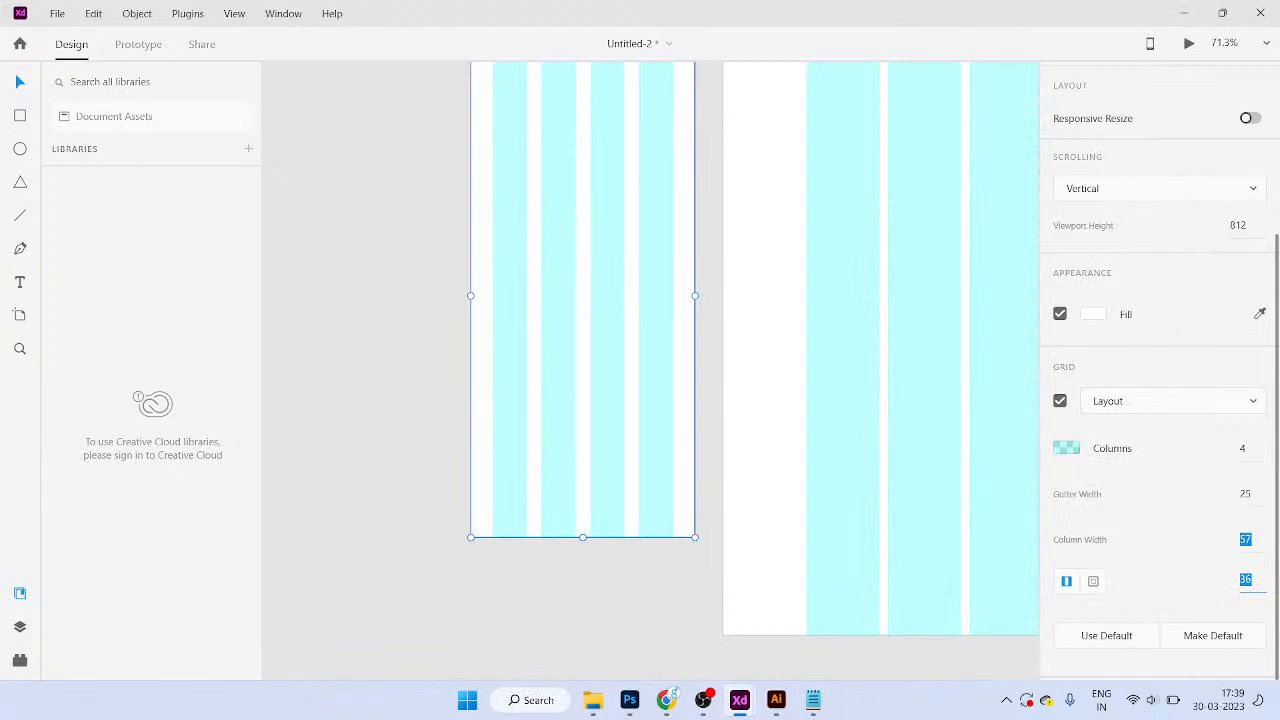
Step: Set the iPhone grid margin to 40 and then 0, widening the columns to 75
left_click(1244, 449)
left_click_drag(583, 300, 515, 455)
key("ctrl+z")
key("Tab")
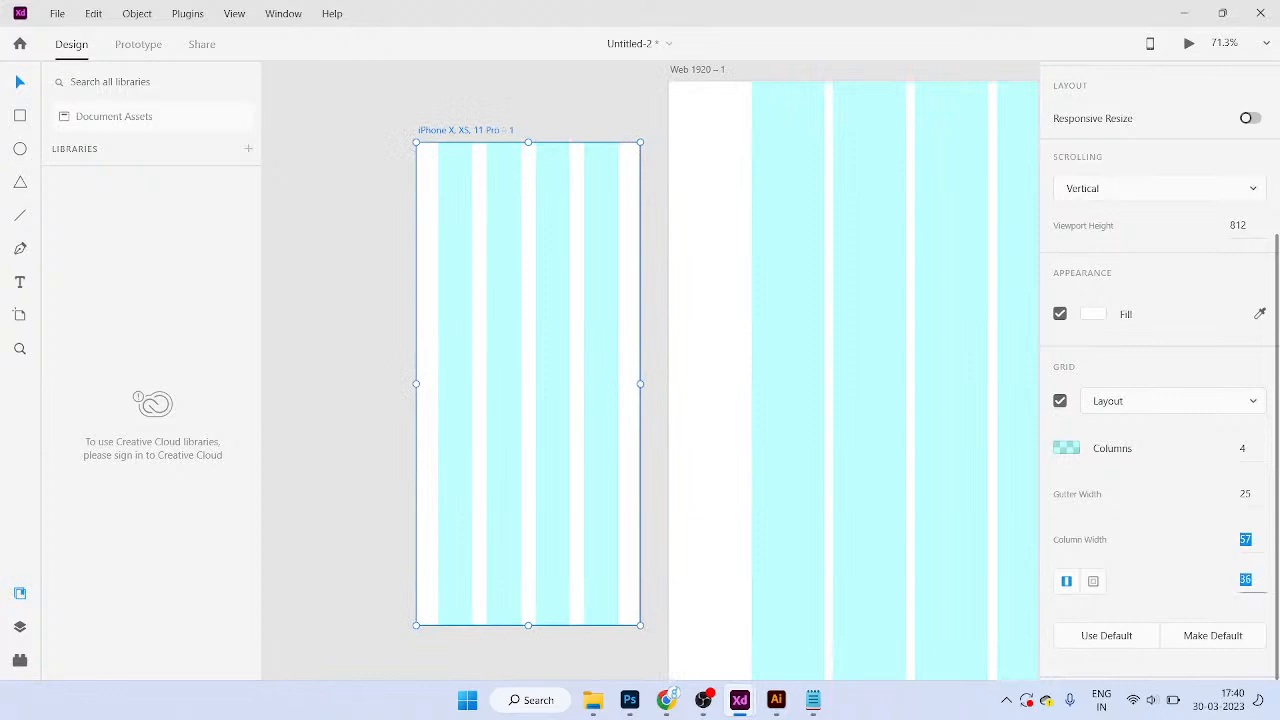
type("40")
key("Return")
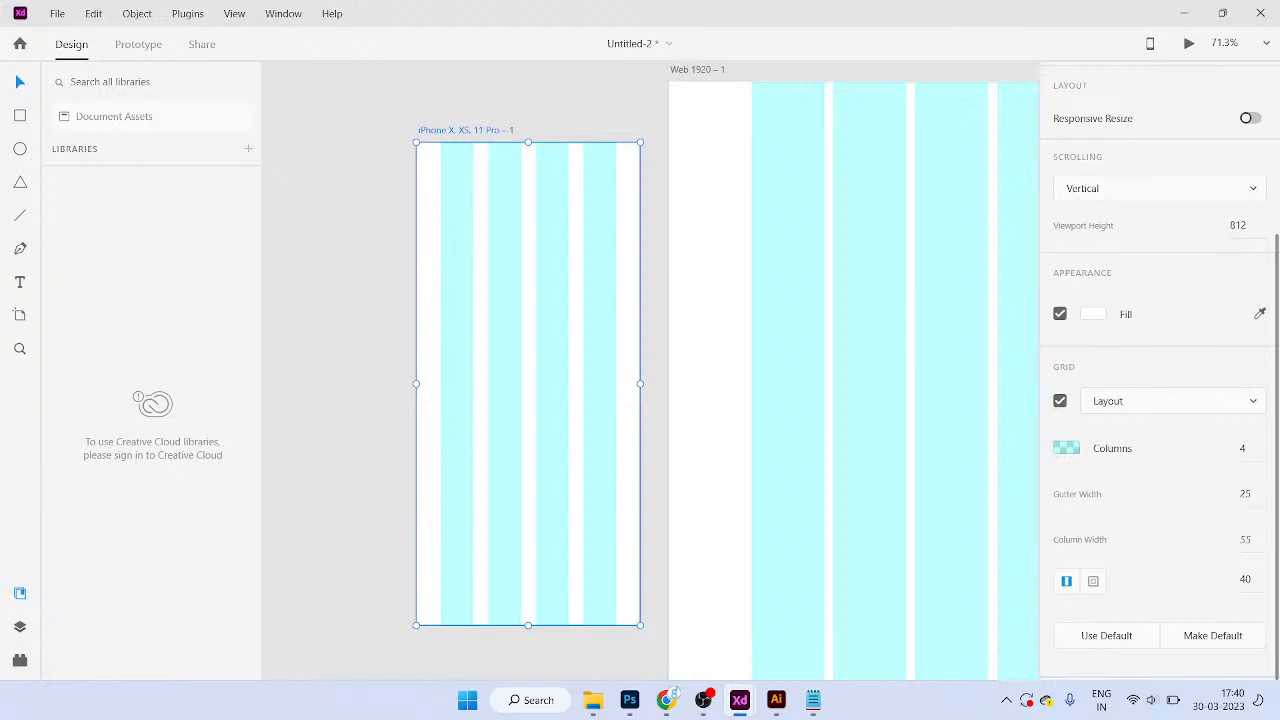
left_click(1246, 580)
type("0")
key("Return")
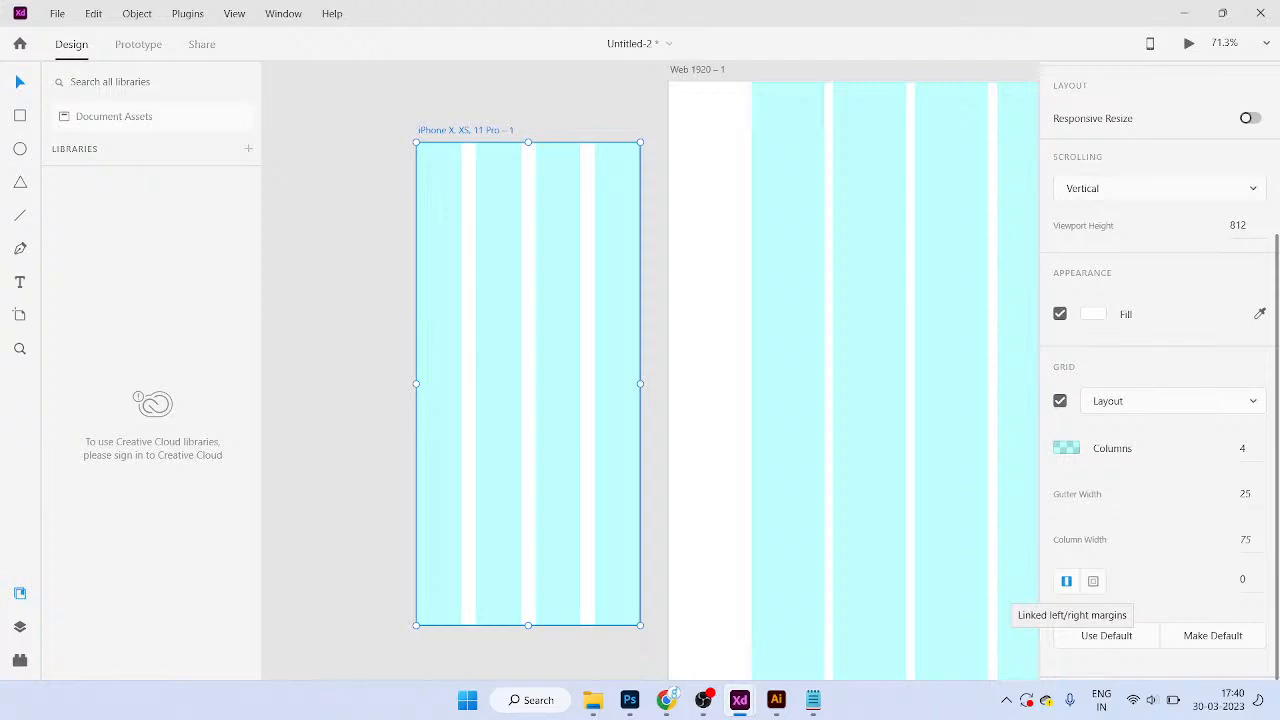
Step: Switch to per-side margins and set the fourth margin to 10
left_click(1093, 581)
left_click(1153, 580)
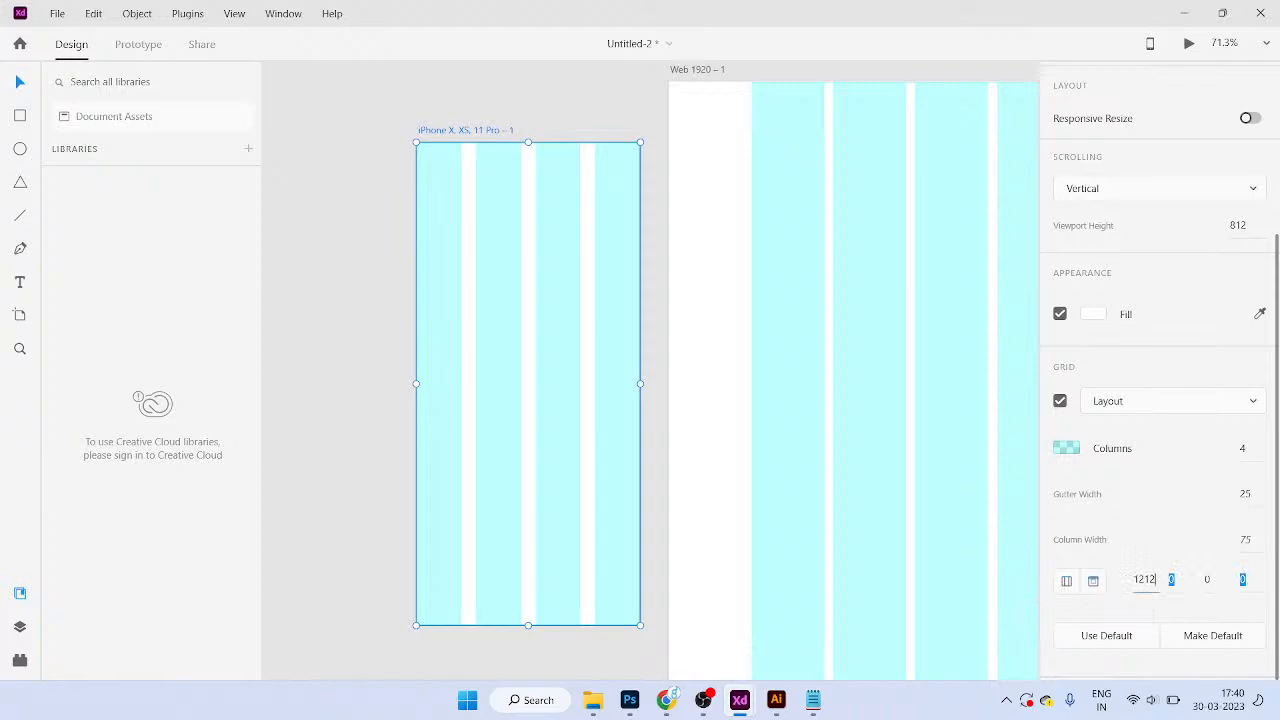
left_click(1172, 580)
left_click(1244, 580)
key("BackSpace")
key("Return")
double_click(1243, 580)
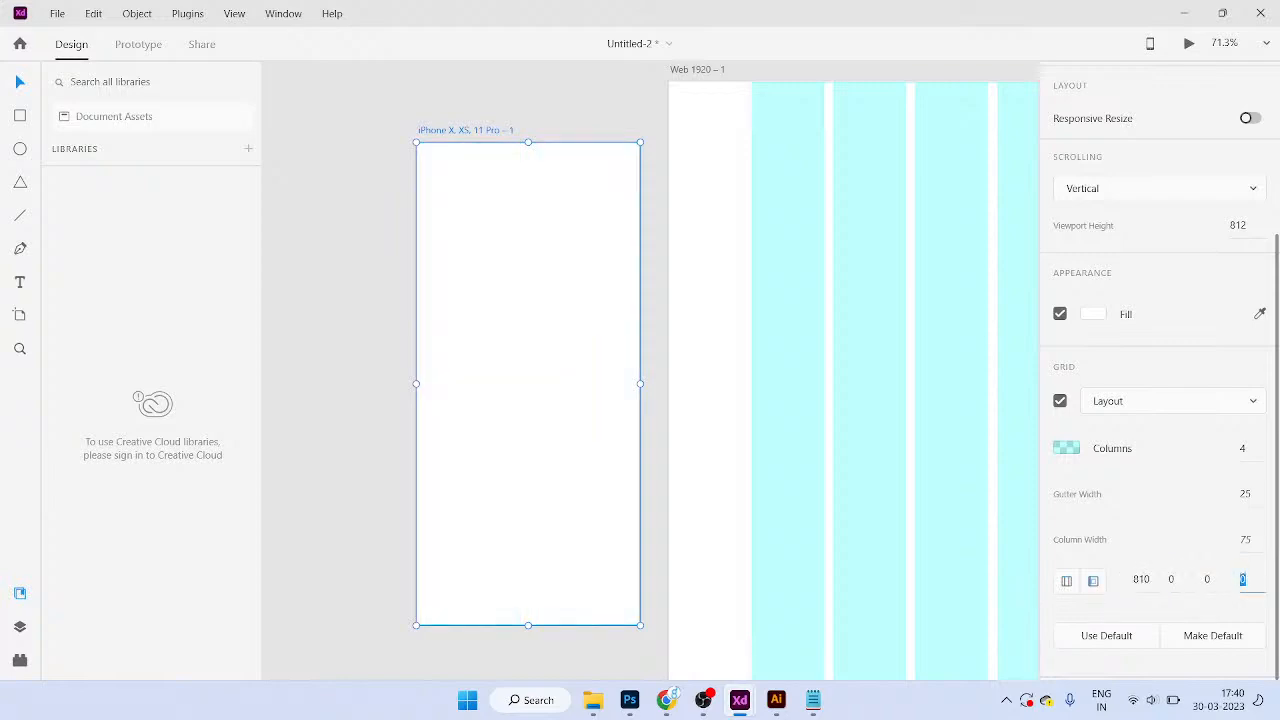
type("10")
key("Return")
Step: After checking the Web 1920 artboard, set the iPhone's fourth margin to 25 and second to 65
left_click(854, 380)
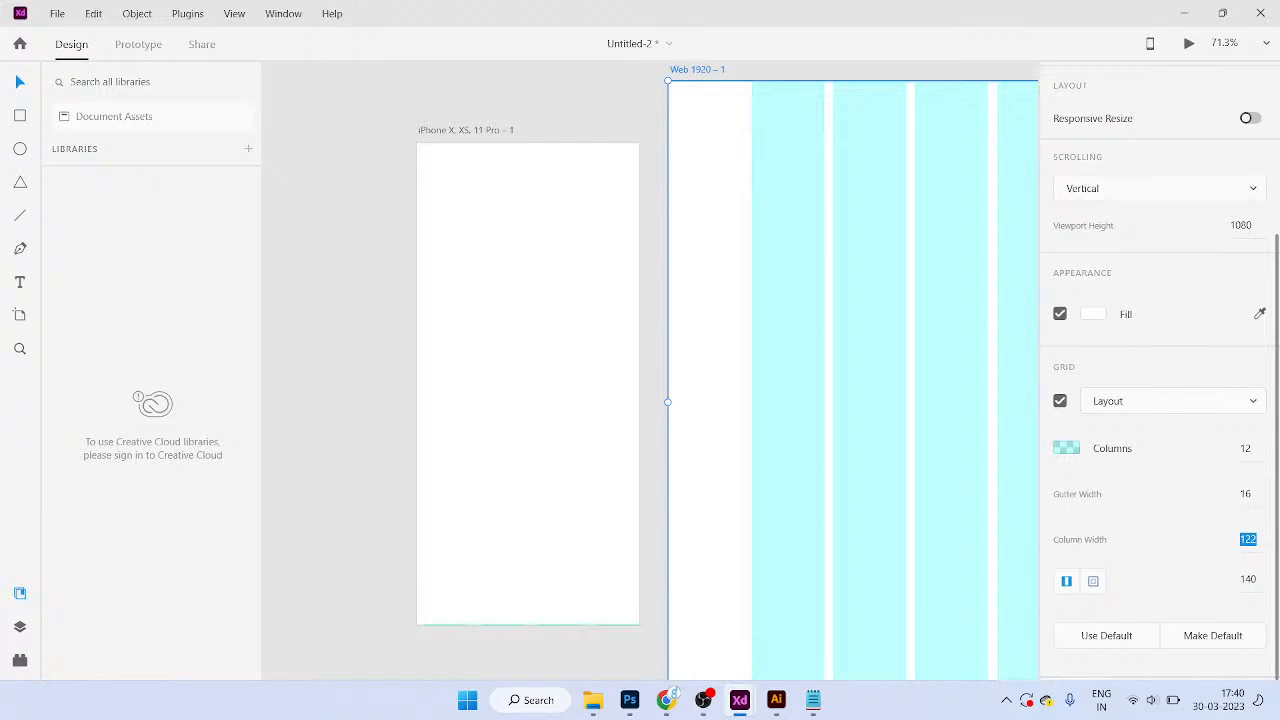
left_click(528, 384)
left_click(1245, 580)
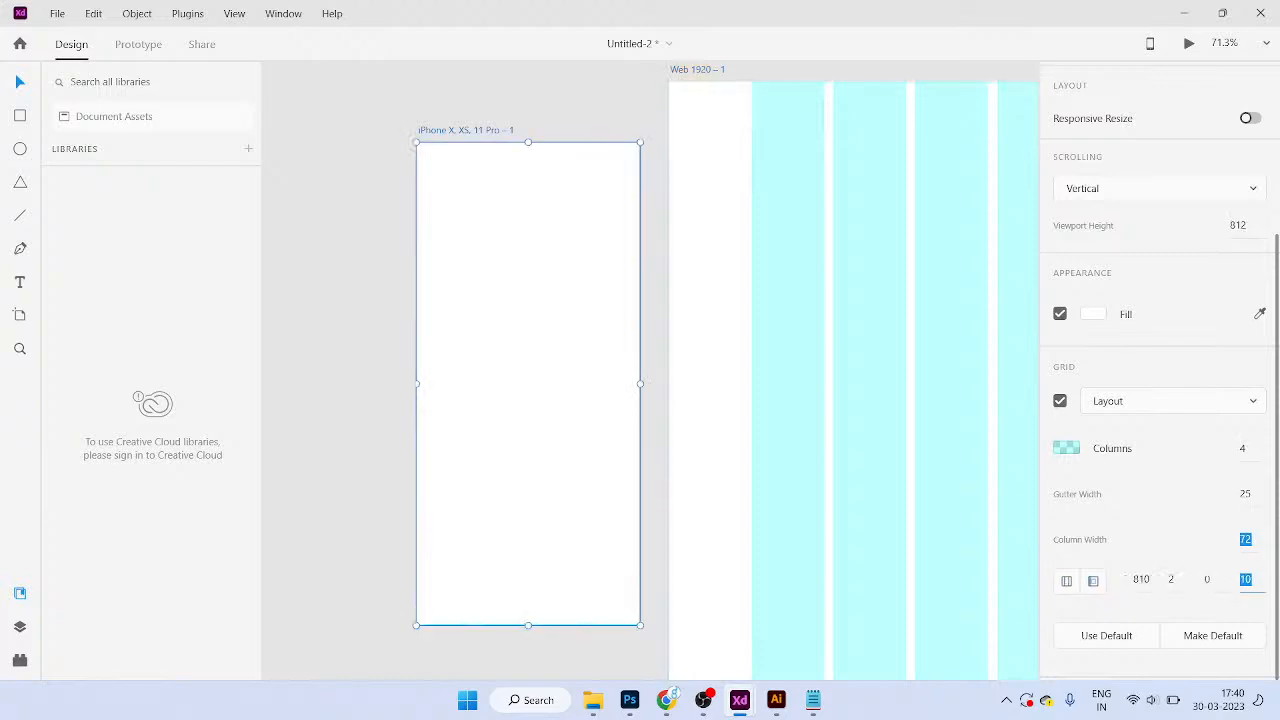
type("25")
key("Return")
left_click(1172, 580)
type("65")
key("Return")
Step: Relink the margins, then split them again and set top and bottom margins to 40
left_click(1066, 581)
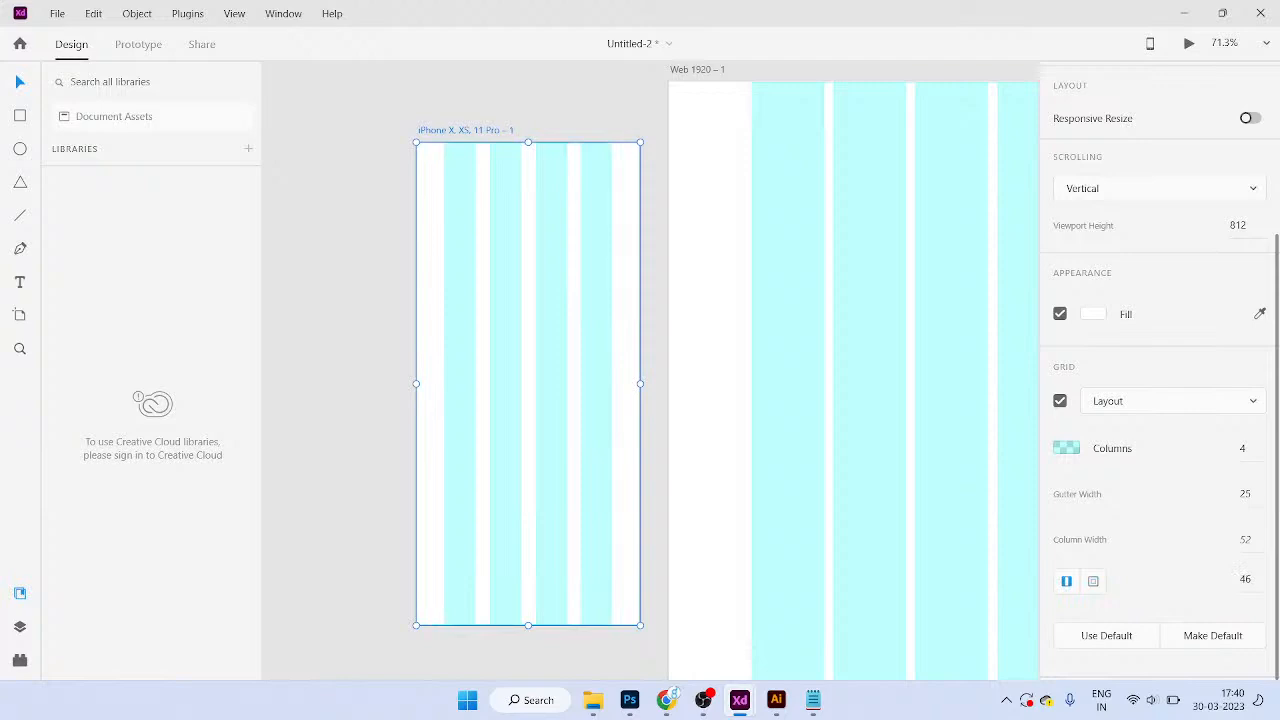
left_click(1245, 540)
left_click(1093, 581)
left_click(1174, 580)
left_click(1245, 580)
left_click(1136, 580)
type("40")
key("Return")
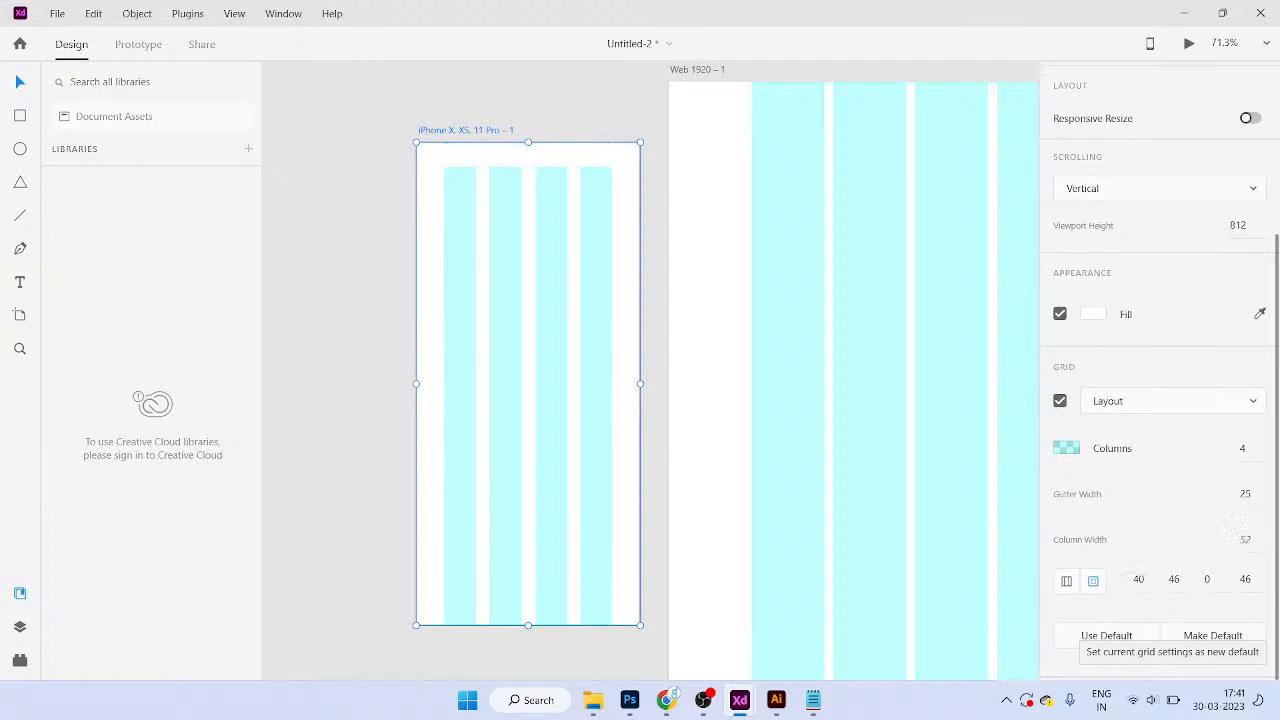
left_click(1208, 580)
type("40")
key("Return")
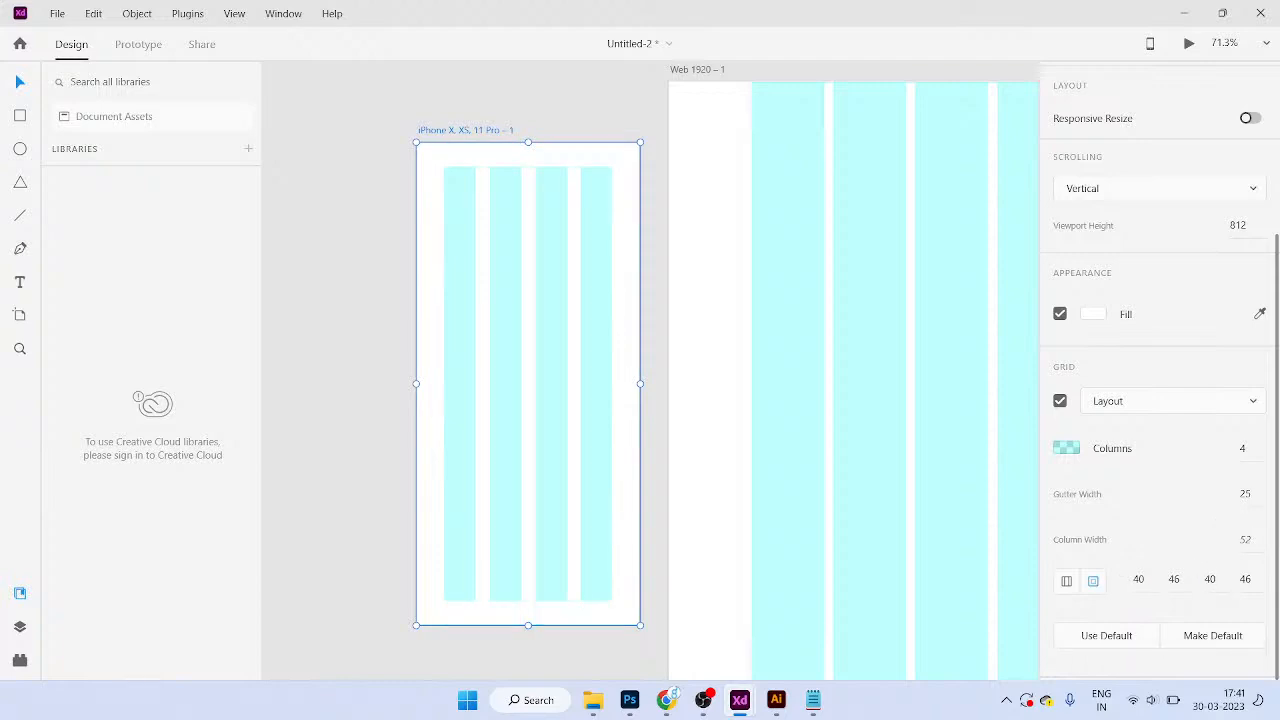
Step: Review the 40 and 46 side values, then relink the margins into a single 46
left_click(1139, 580)
left_click(1210, 580)
left_click(1174, 580)
left_click(1245, 580)
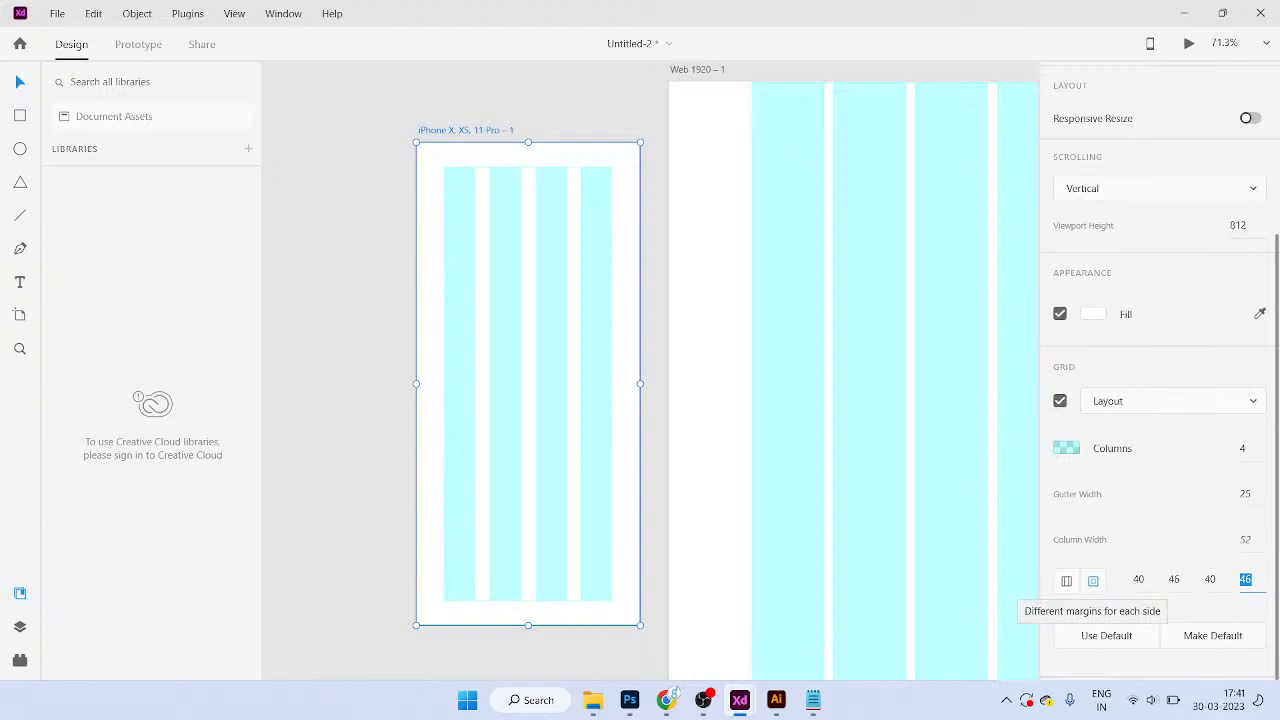
left_click(1066, 580)
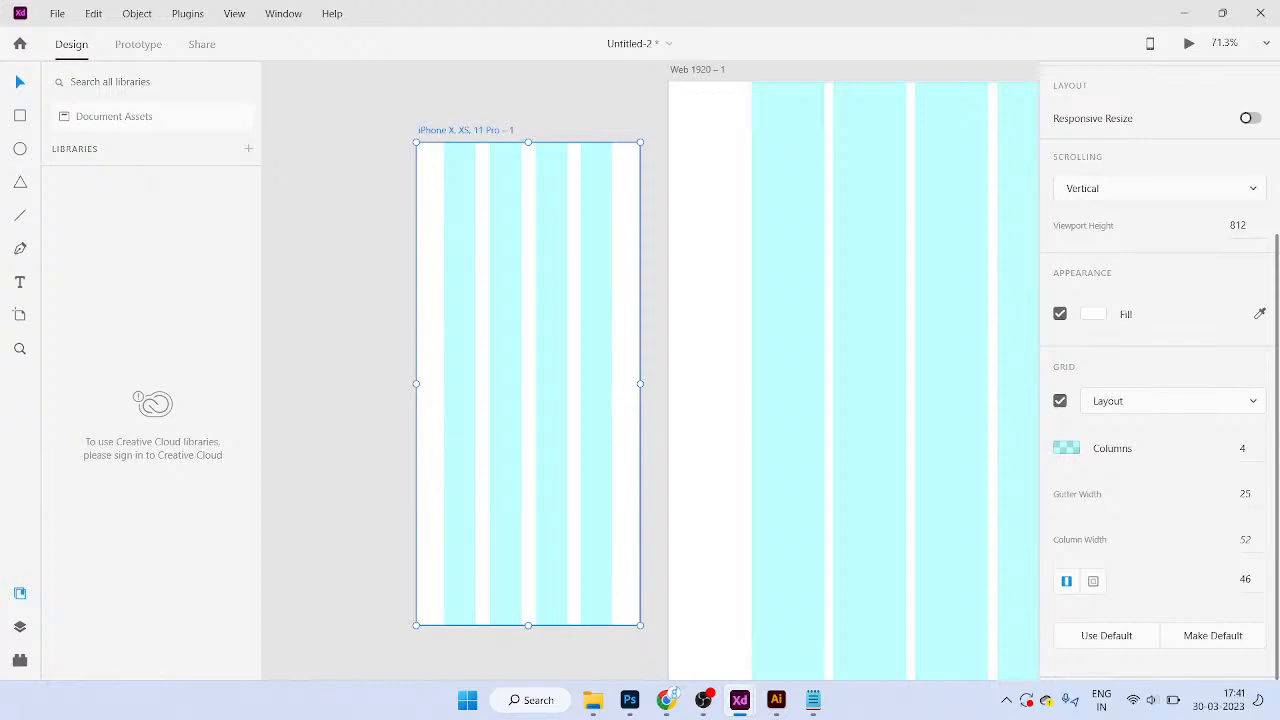
Step: Inspect the Web 1920 – 1 artboard's 12-column grid, undoing an accidental artboard move
scroll(1160, 380, "up", 3)
scroll(1160, 380, "down", 3)
scroll(1160, 380, "up", 3)
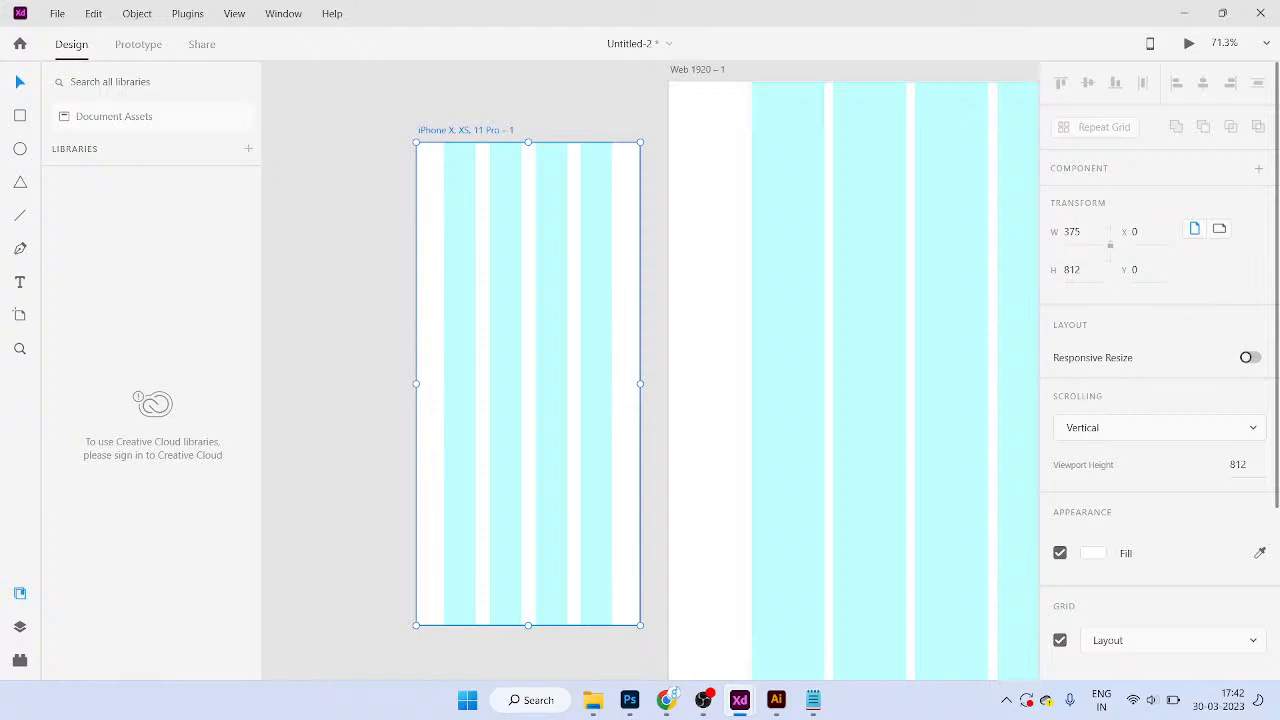
scroll(1160, 400, "down", 3)
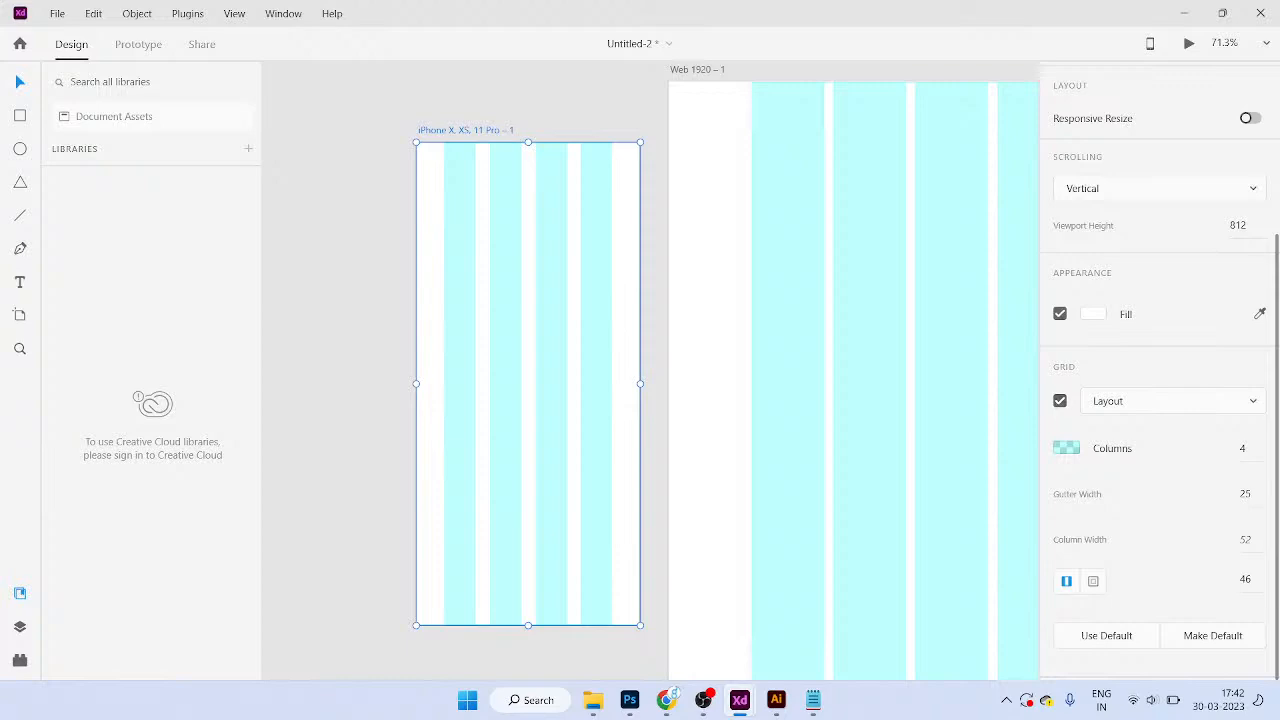
left_click(1243, 449)
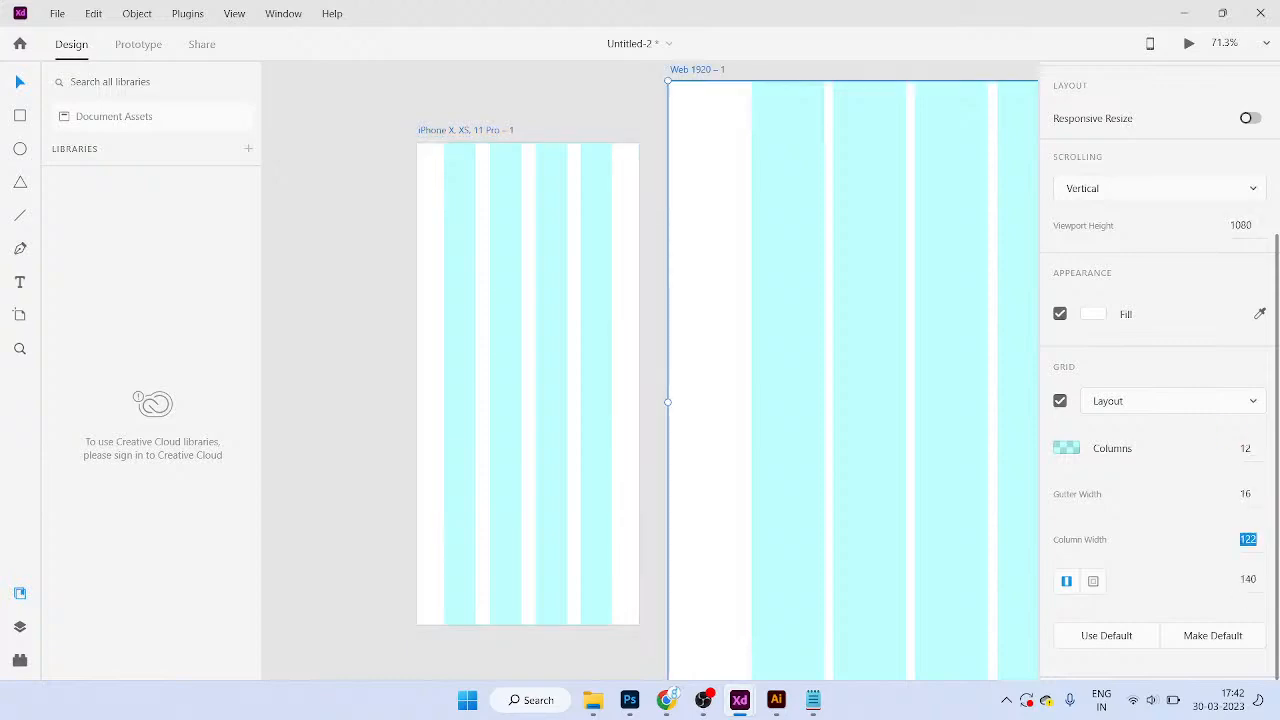
left_click(1246, 449)
scroll(872, 407, "down", 3)
left_click_drag(872, 407, 753, 396)
key("ctrl+z")
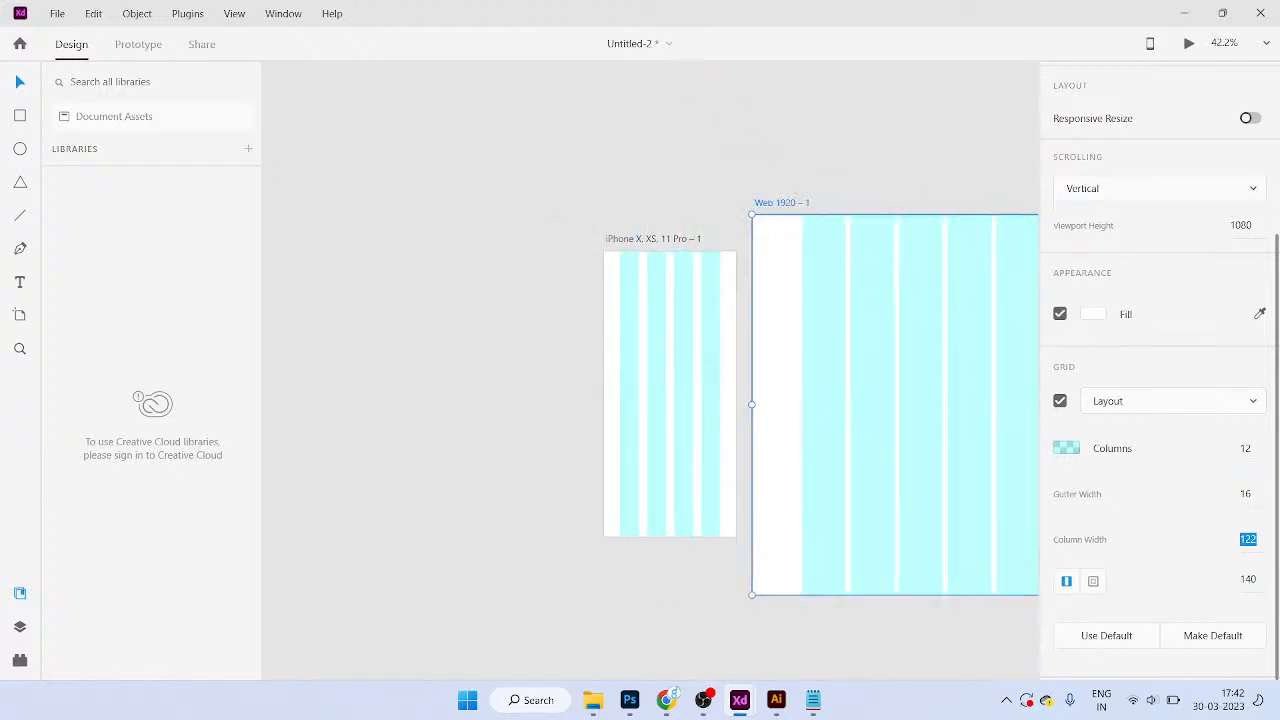
Step: Check its gutter of 16 and pan the view so both artboards fit
left_click(1246, 494)
left_click_drag(878, 407, 747, 413)
key("ctrl+z")
scroll(886, 293, "up", 3)
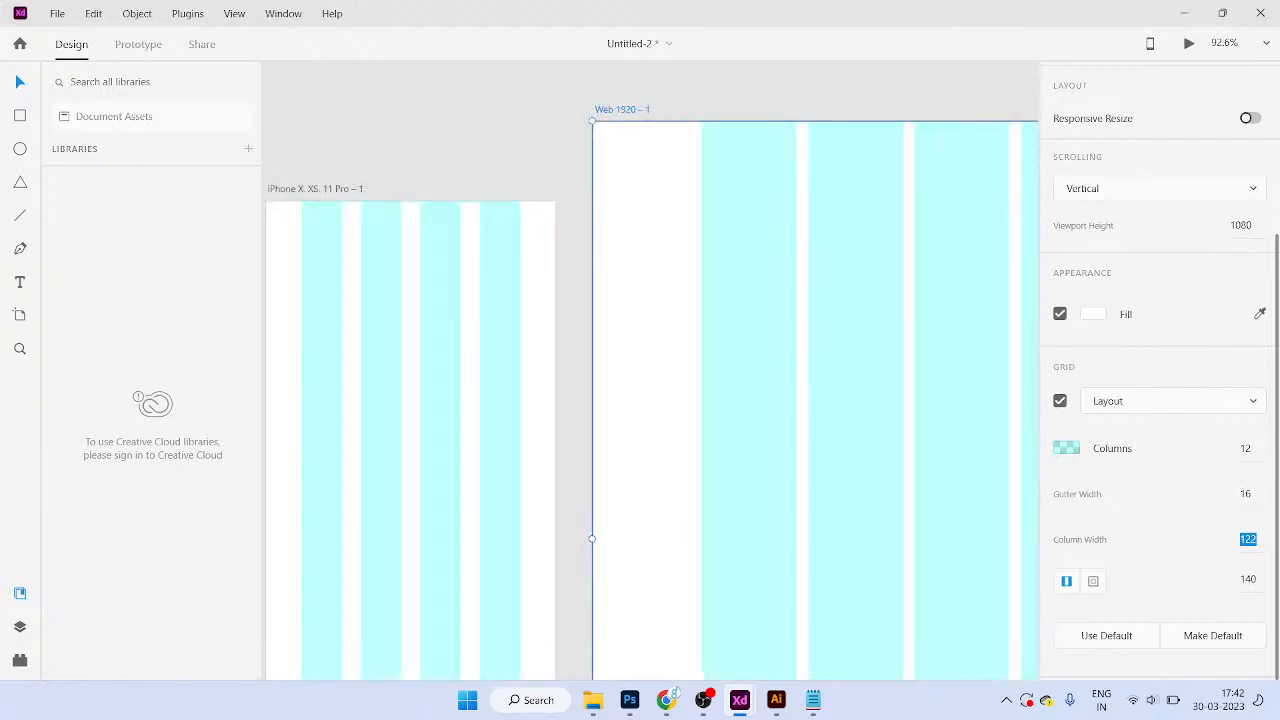
scroll(783, 273, "down", 4)
left_click_drag(783, 273, 601, 275)
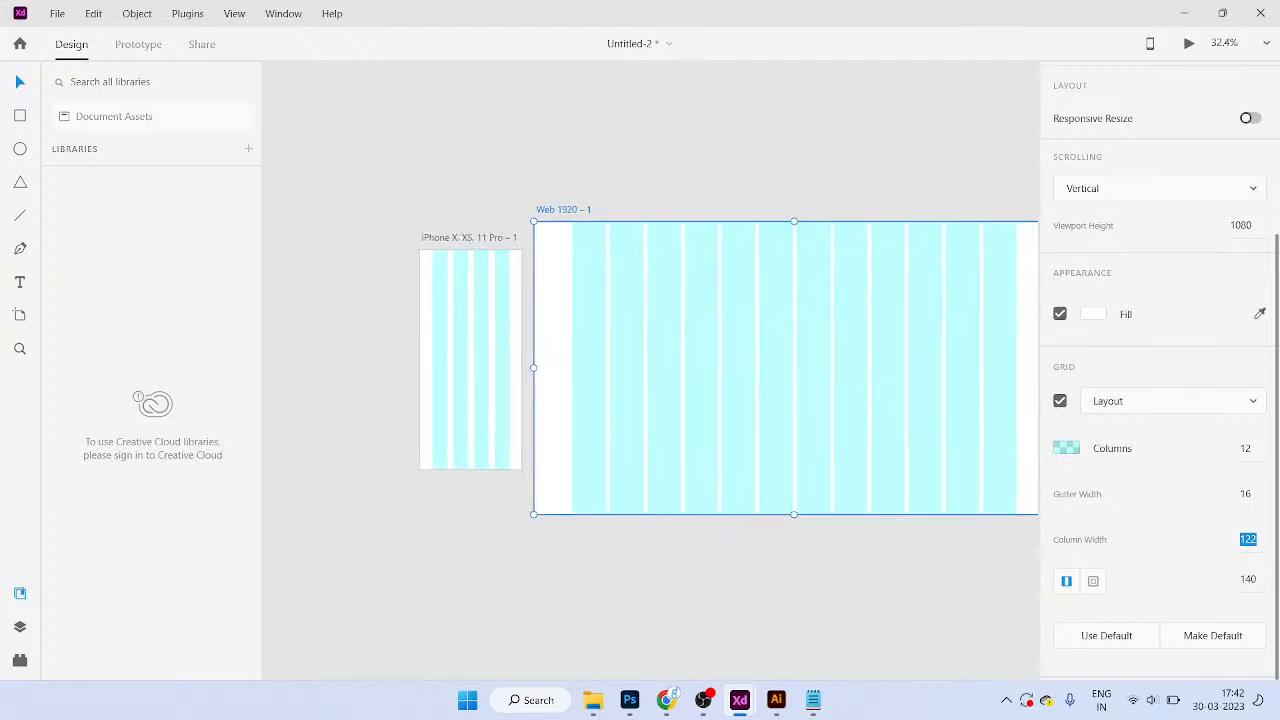
scroll(1160, 370, "up", 3)
scroll(1160, 370, "down", 3)
Step: Turn off the Web 1920 artboard's layout grid and deselect it
left_click(1060, 401)
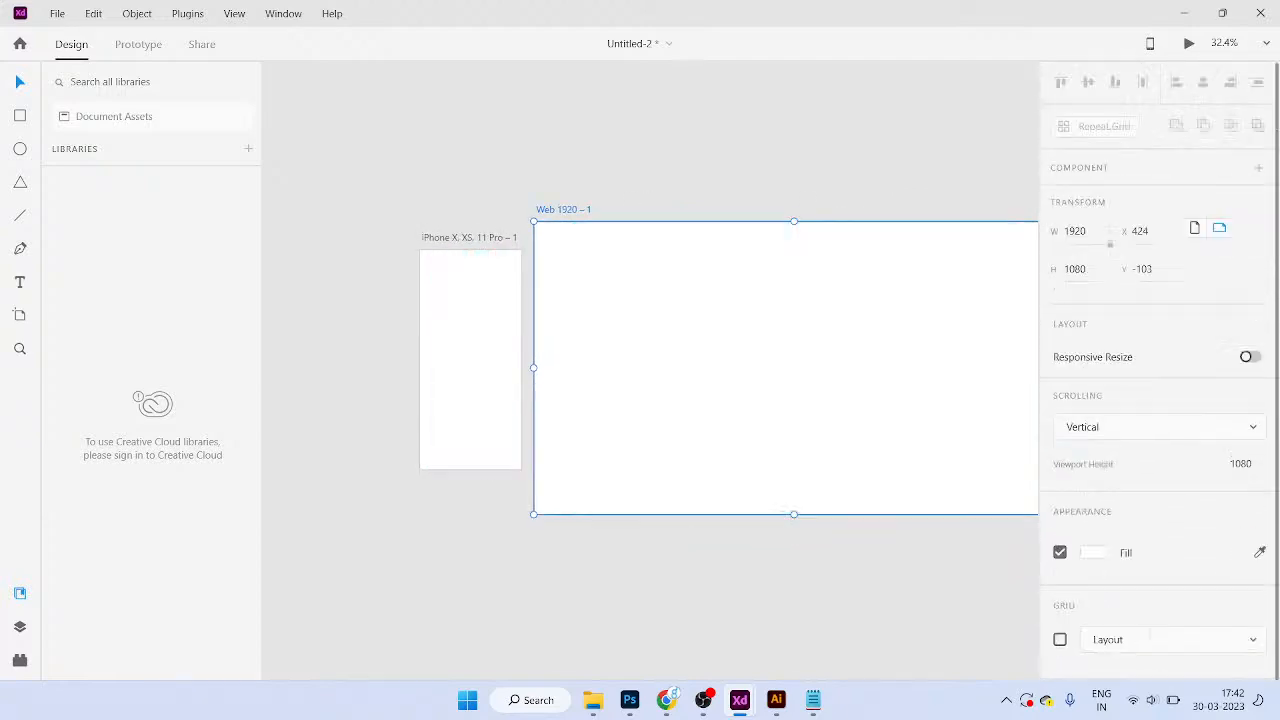
left_click_drag(794, 368, 722, 367)
scroll(459, 281, "up", 1)
left_click_drag(459, 281, 589, 240)
scroll(502, 248, "up", 1)
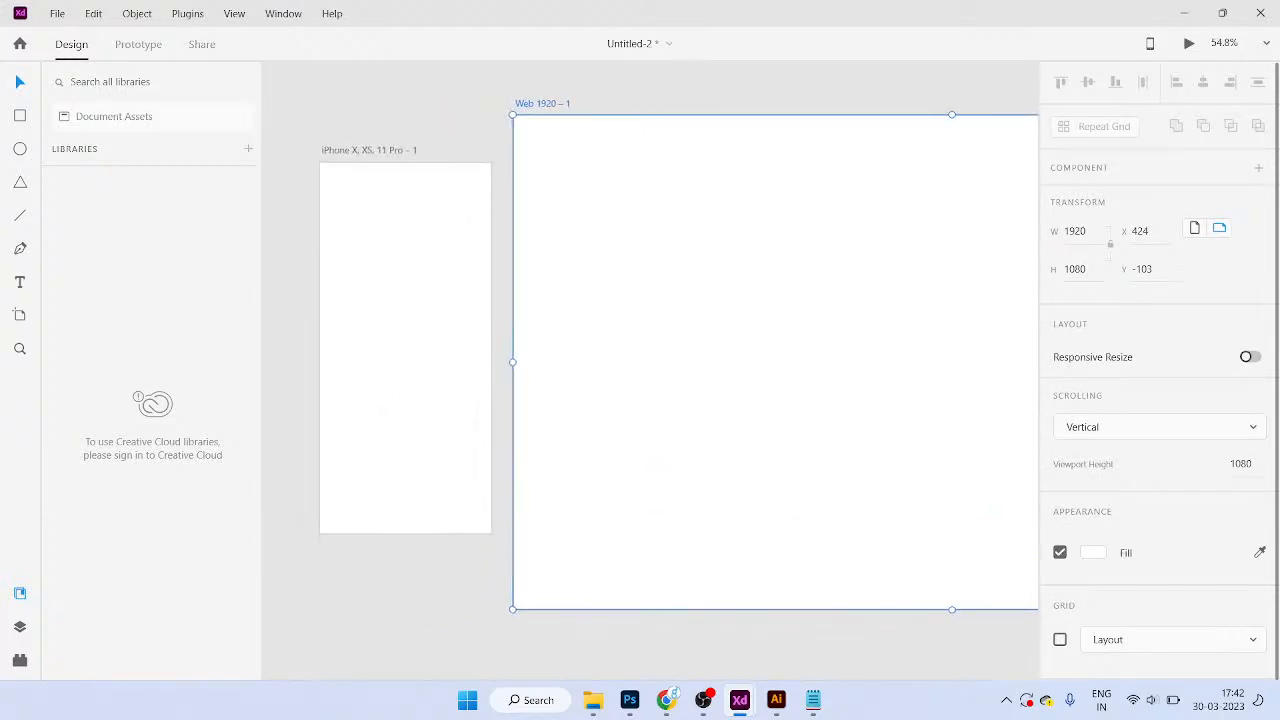
key("Escape")
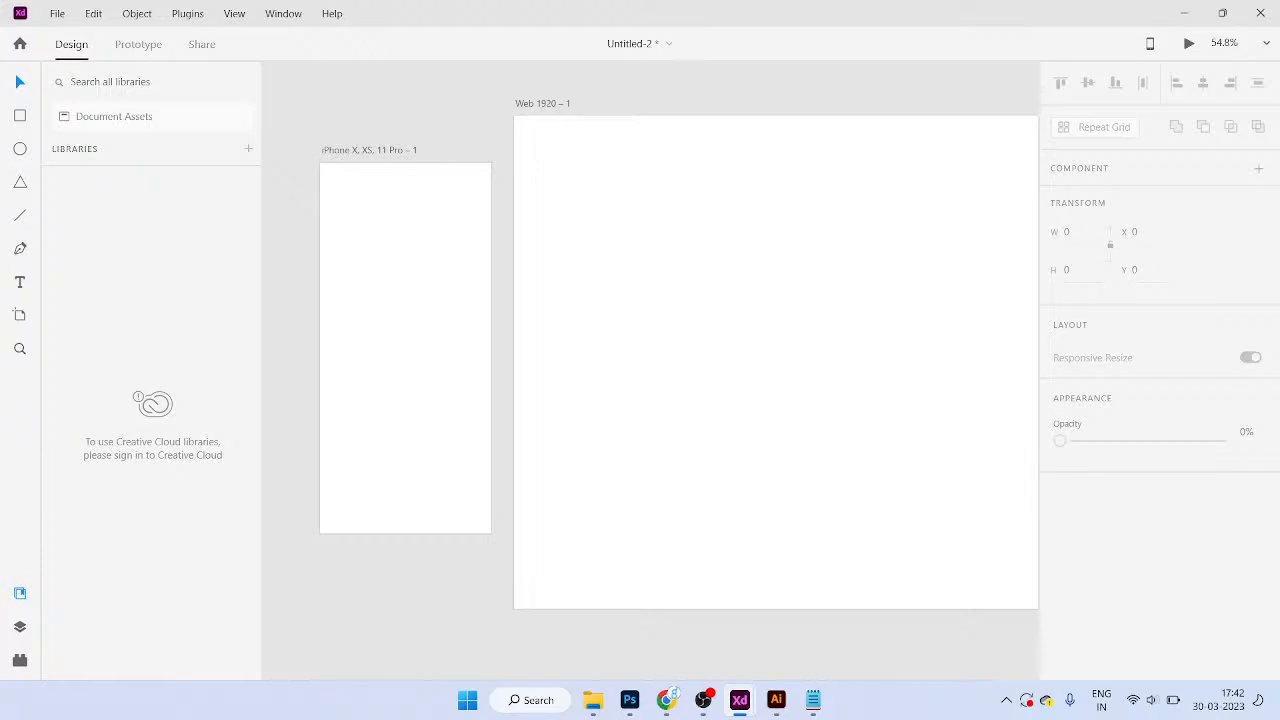
Step: Switch to the Untitled-1 document and bring its Sign up and Contact screens into view
scroll(364, 124, "up", 2)
left_click_drag(364, 124, 535, 72)
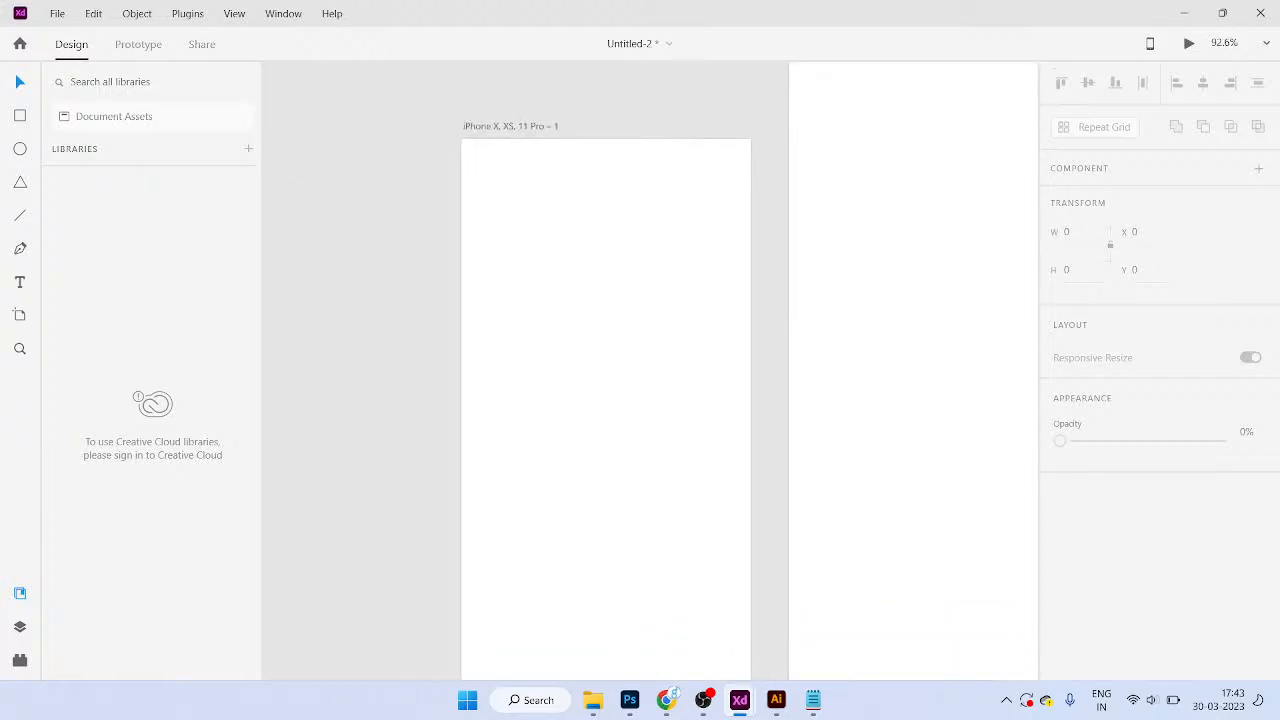
key("alt+Tab")
left_click_drag(385, 241, 513, 247)
scroll(519, 232, "up", 1)
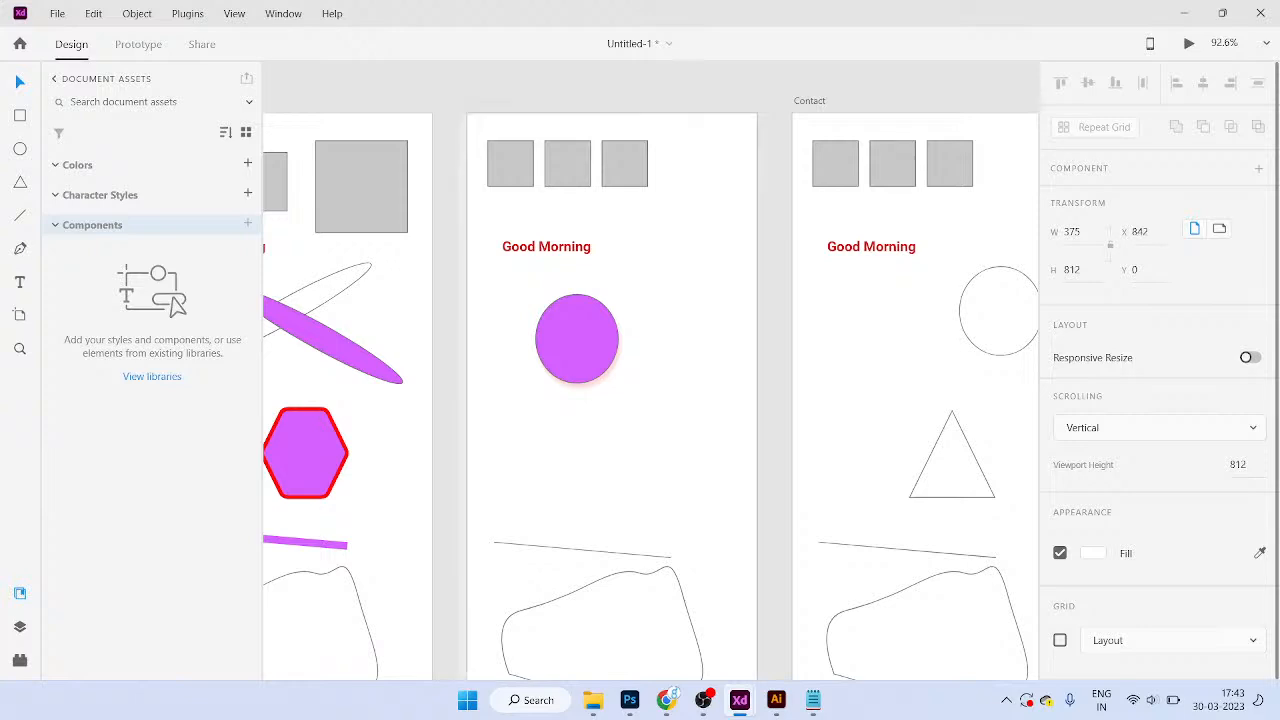
Step: Add ruler guides on Sign up: a vertical guide 20 px inside the left edge, a horizontal one near the bottom, and a vertical one near the right
left_click_drag(467, 292, 483, 292)
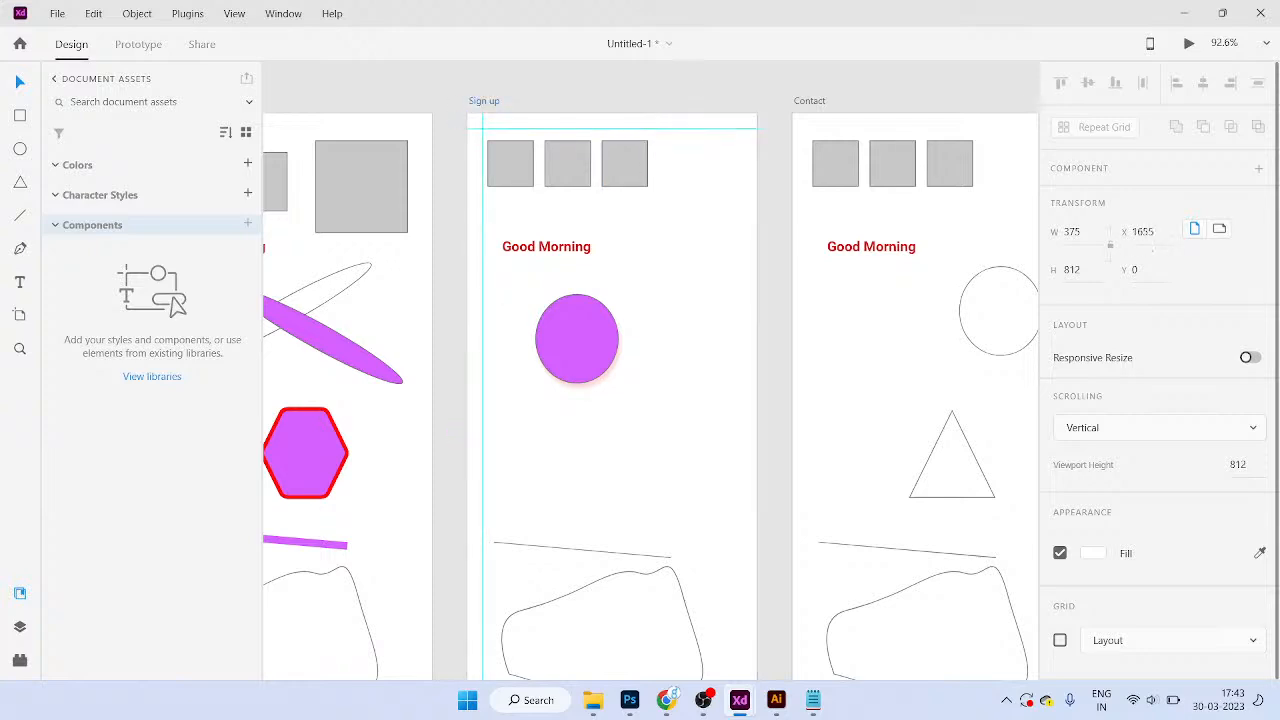
scroll(610, 380, "down", 2)
scroll(610, 400, "down", 1)
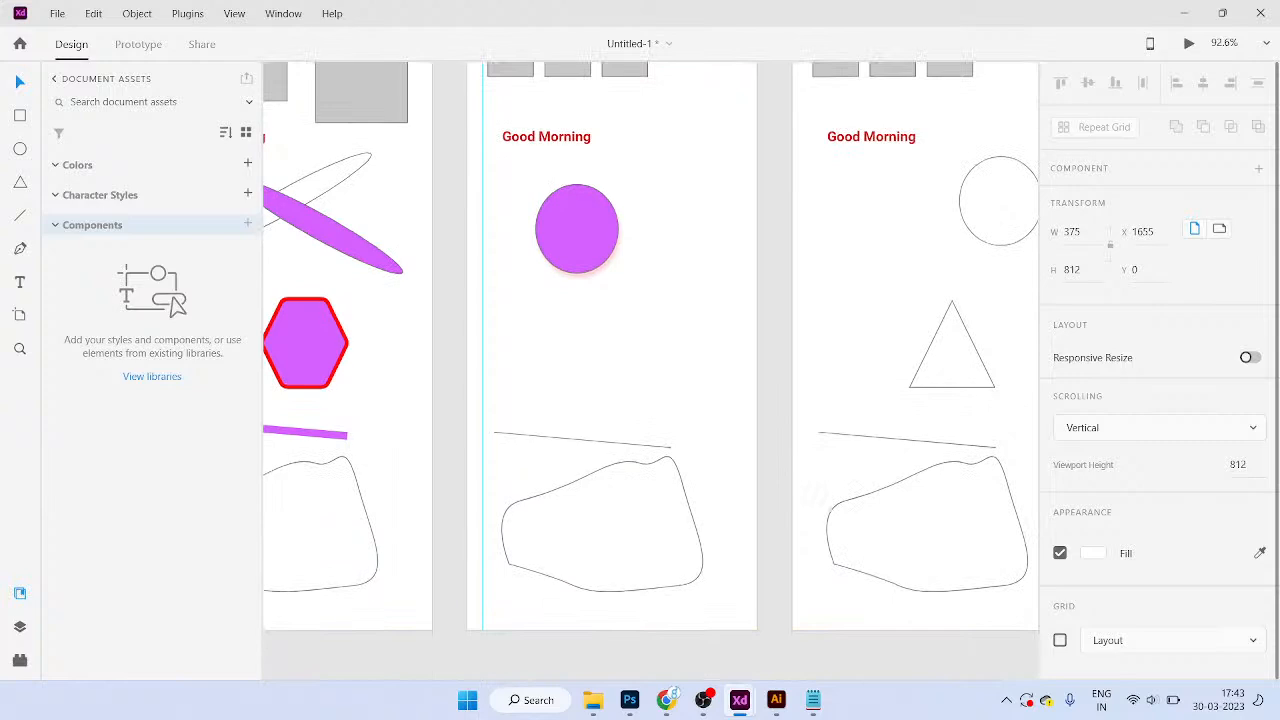
left_click(640, 400)
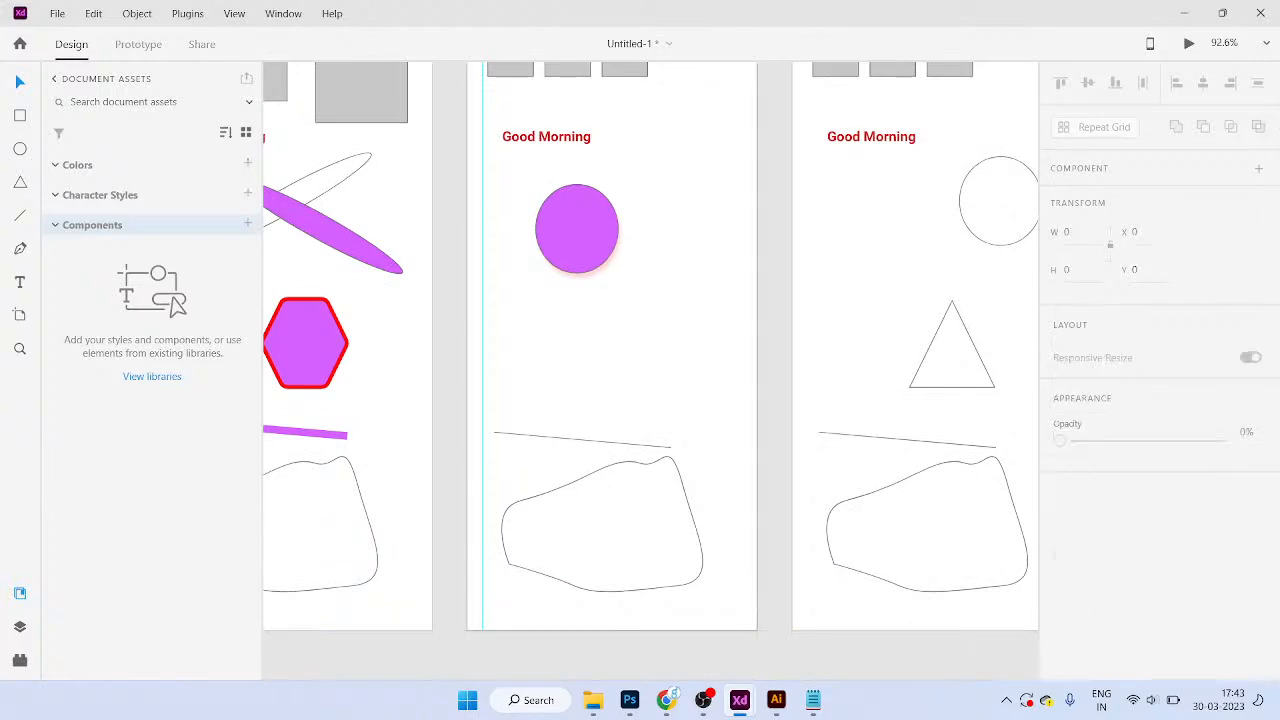
scroll(610, 380, "up", 2)
scroll(685, 201, "down", 3)
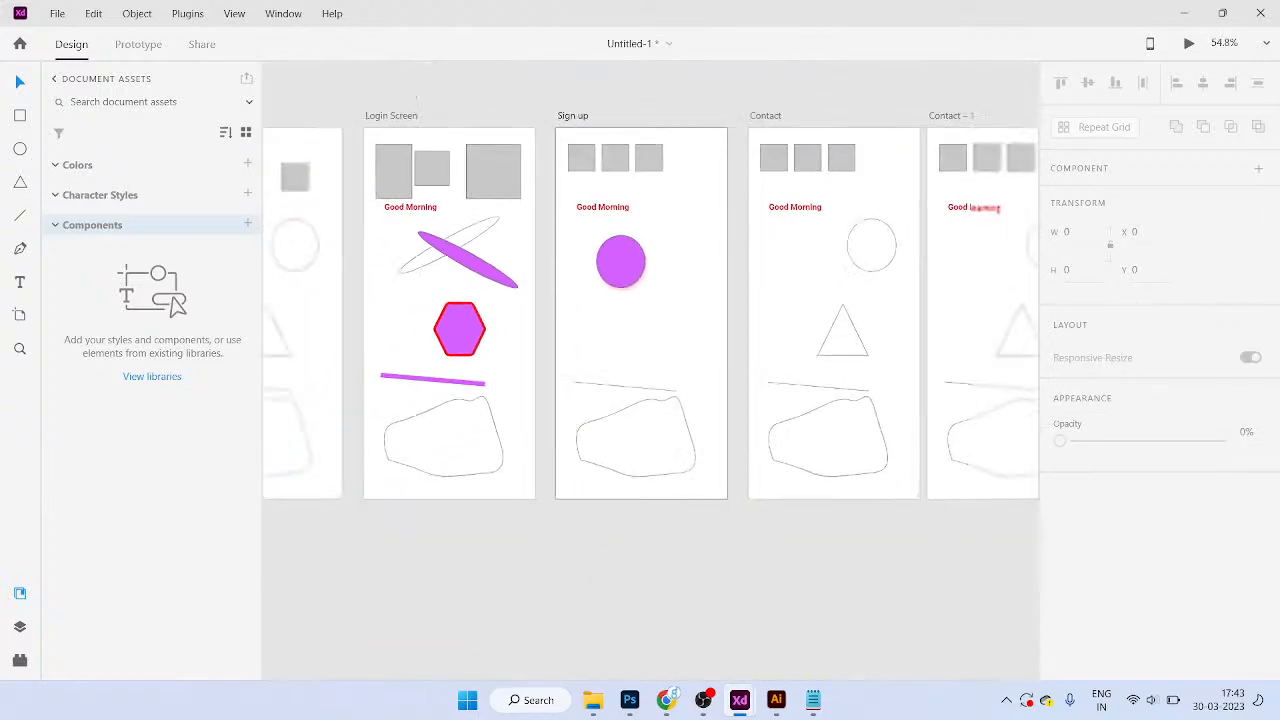
left_click_drag(665, 128, 660, 491)
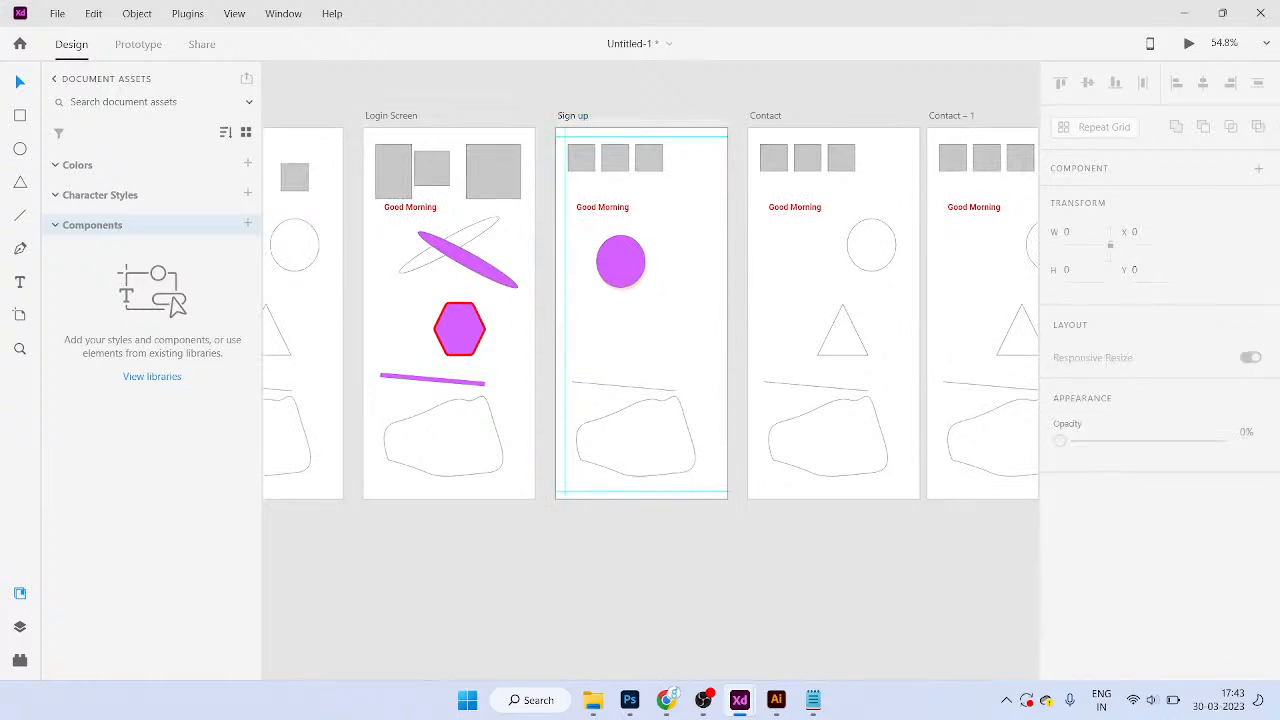
left_click_drag(556, 360, 721, 360)
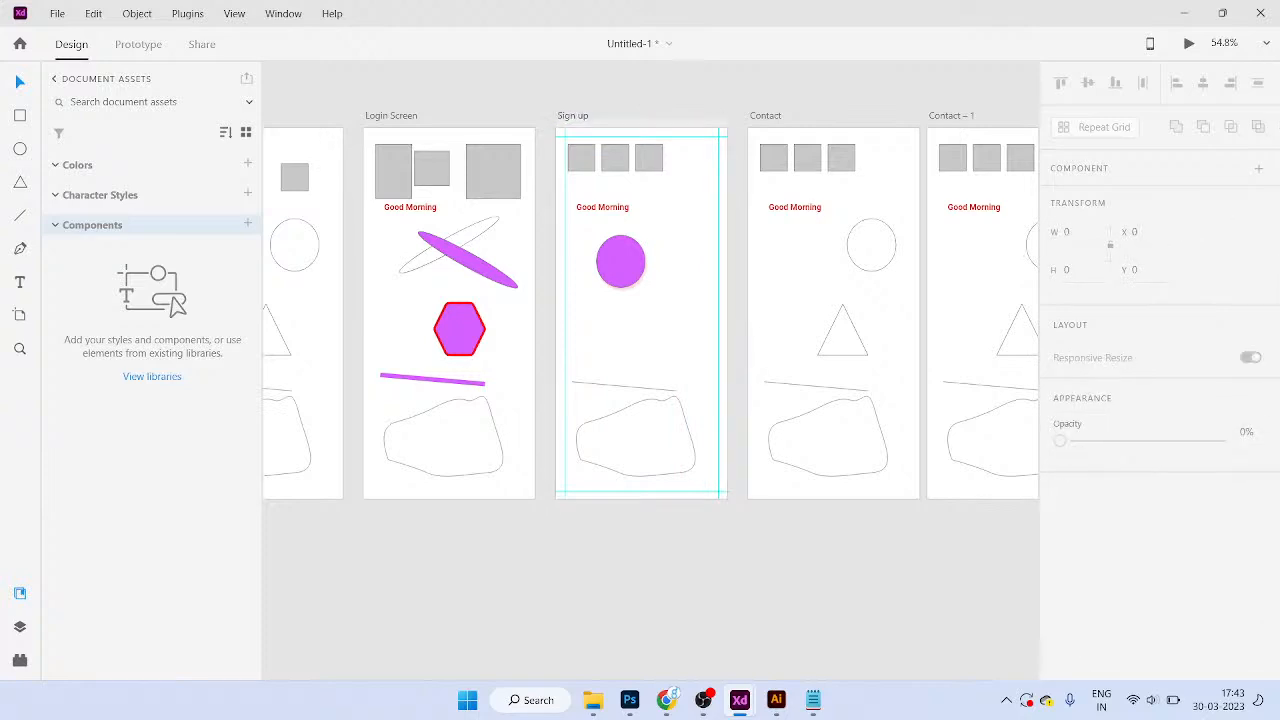
Step: Place horizontal and vertical guides framing the three grey squares' top, bottom and edges
scroll(603, 144, "up", 5)
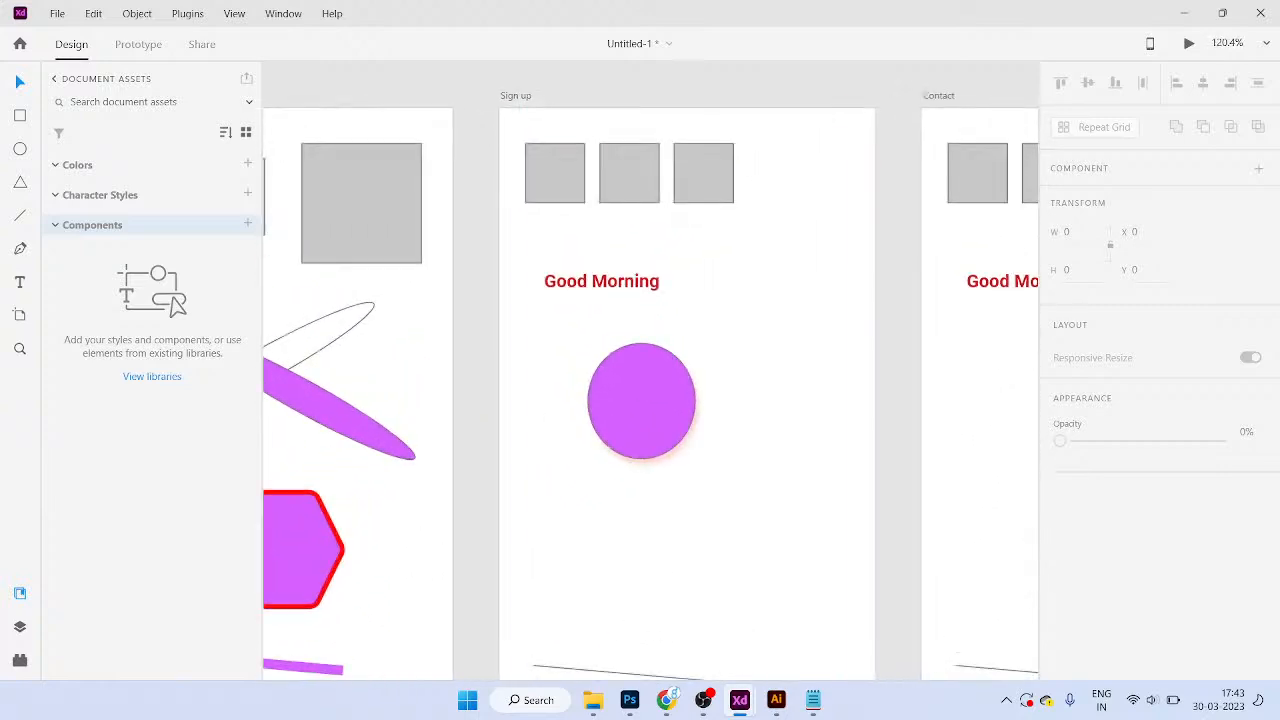
left_click_drag(603, 128, 603, 207)
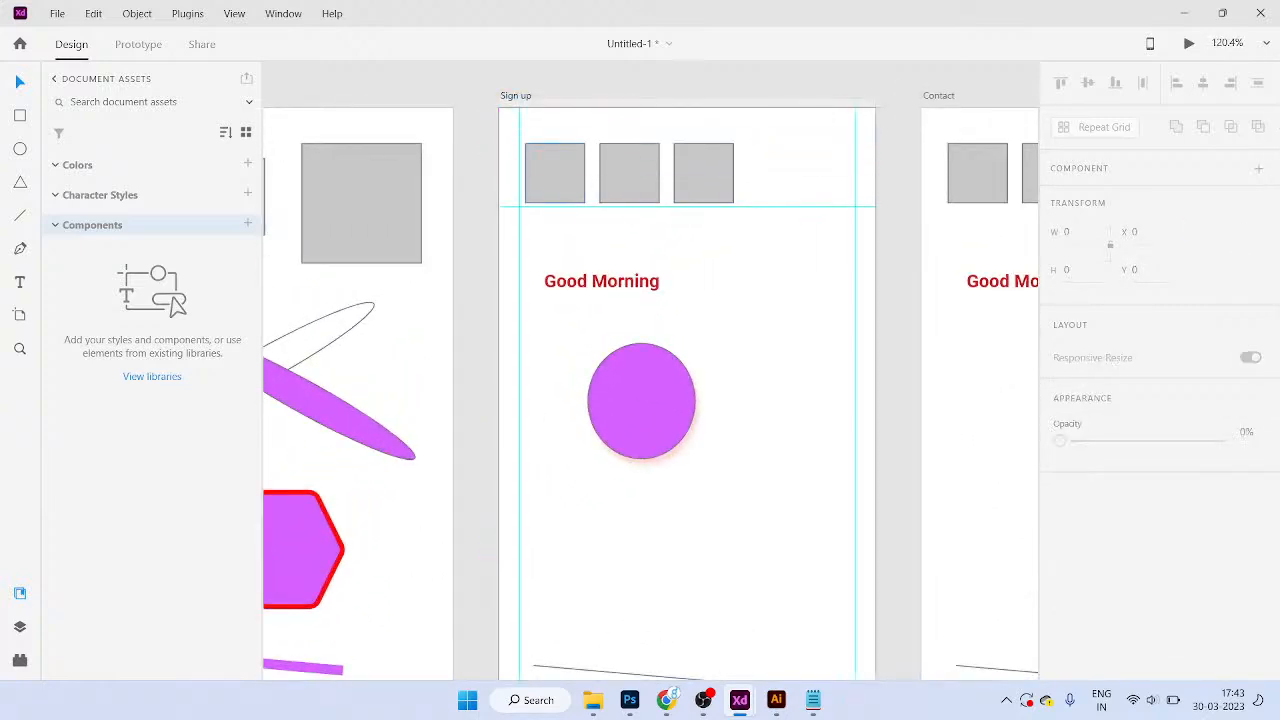
left_click_drag(615, 108, 615, 143)
left_click_drag(606, 207, 602, 203)
left_click_drag(499, 212, 585, 212)
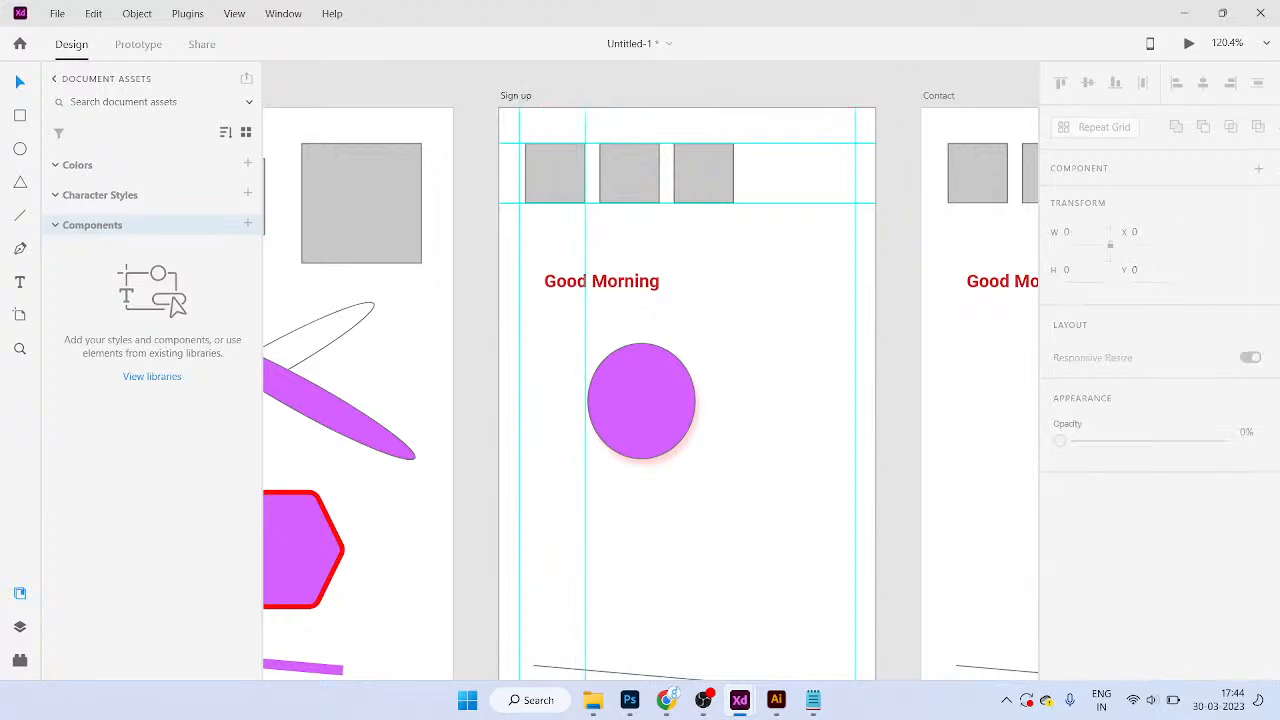
left_click_drag(500, 231, 525, 231)
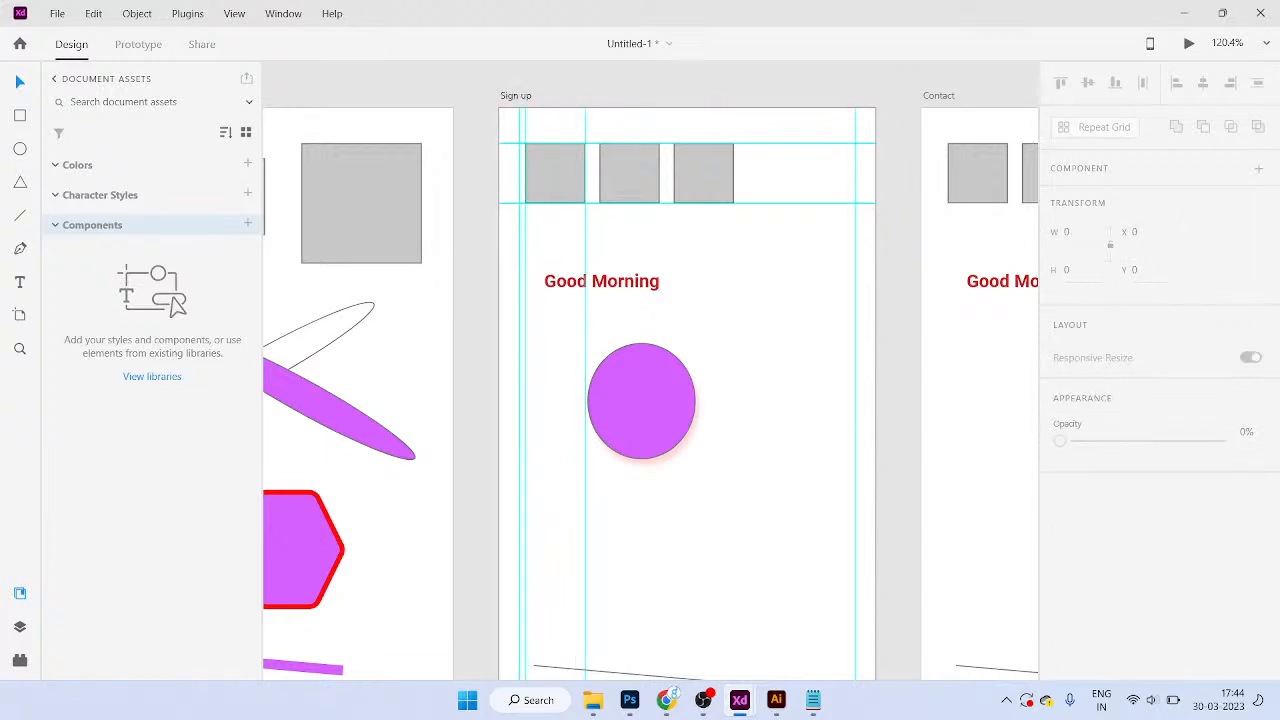
scroll(689, 222, "down", 5)
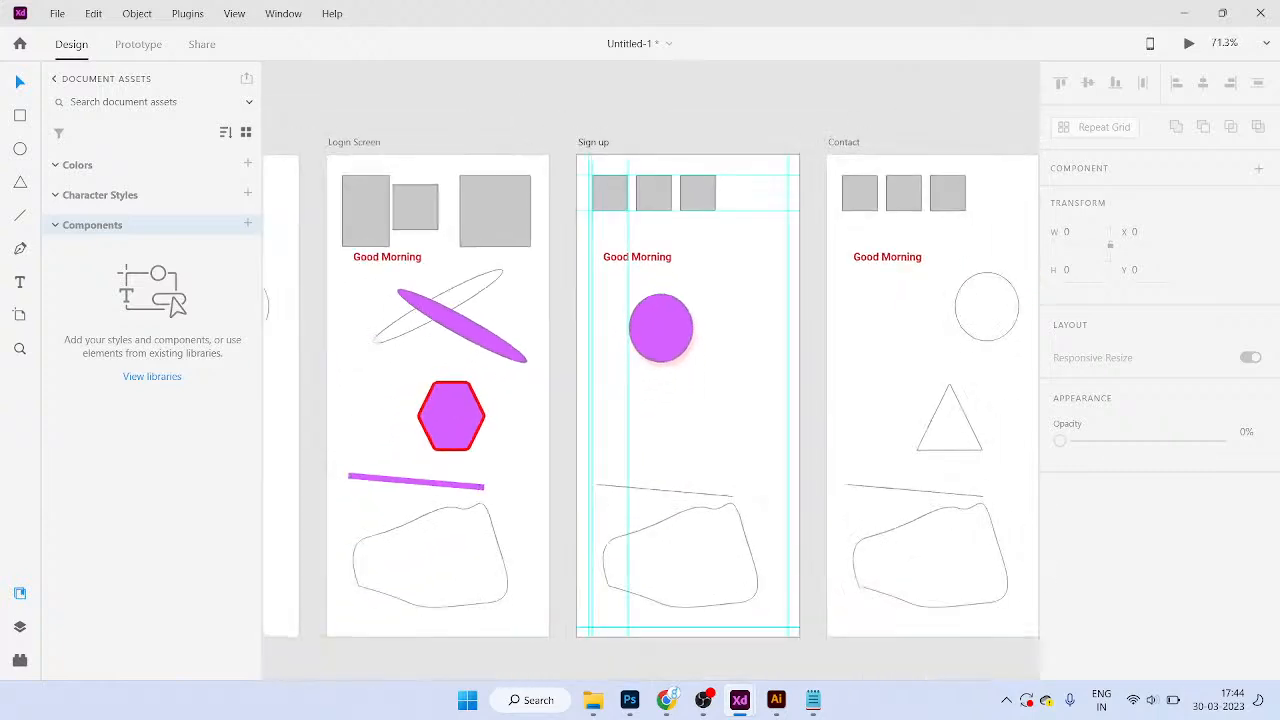
left_click_drag(578, 210, 631, 214)
scroll(624, 216, "up", 5)
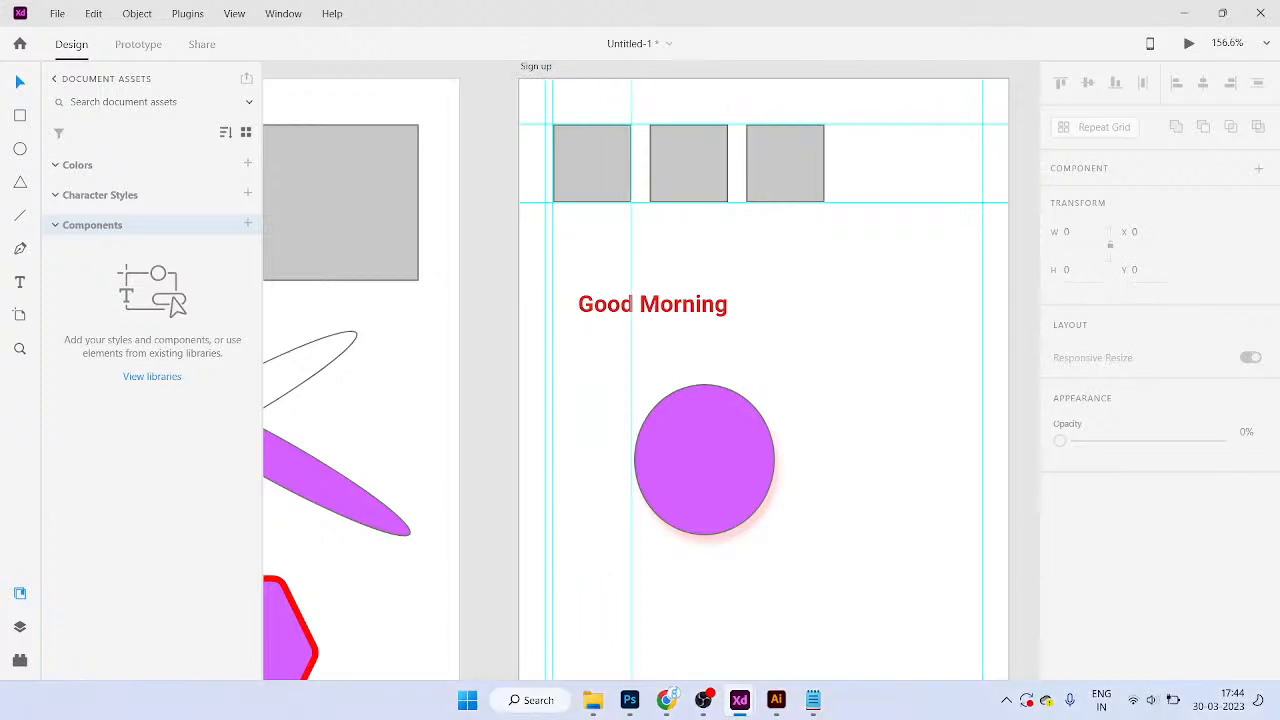
Step: Drag the vertical guides and upper horizontal guides off Sign up, keeping only the bottom guide
left_click_drag(631, 212, 604, 60)
left_click_drag(575, 124, 575, 62)
left_click_drag(983, 97, 504, 100)
left_click_drag(745, 79, 745, 64)
scroll(748, 178, "down", 6)
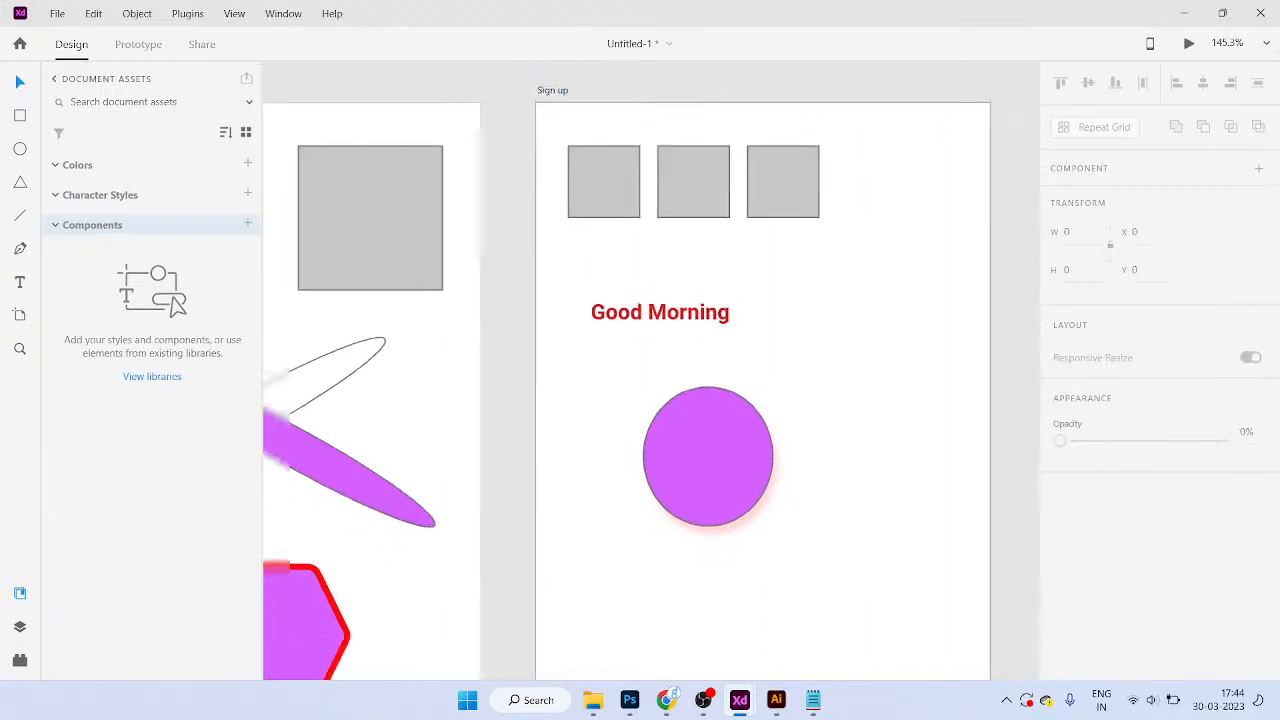
scroll(778, 396, "up", 3)
scroll(700, 380, "up", 2)
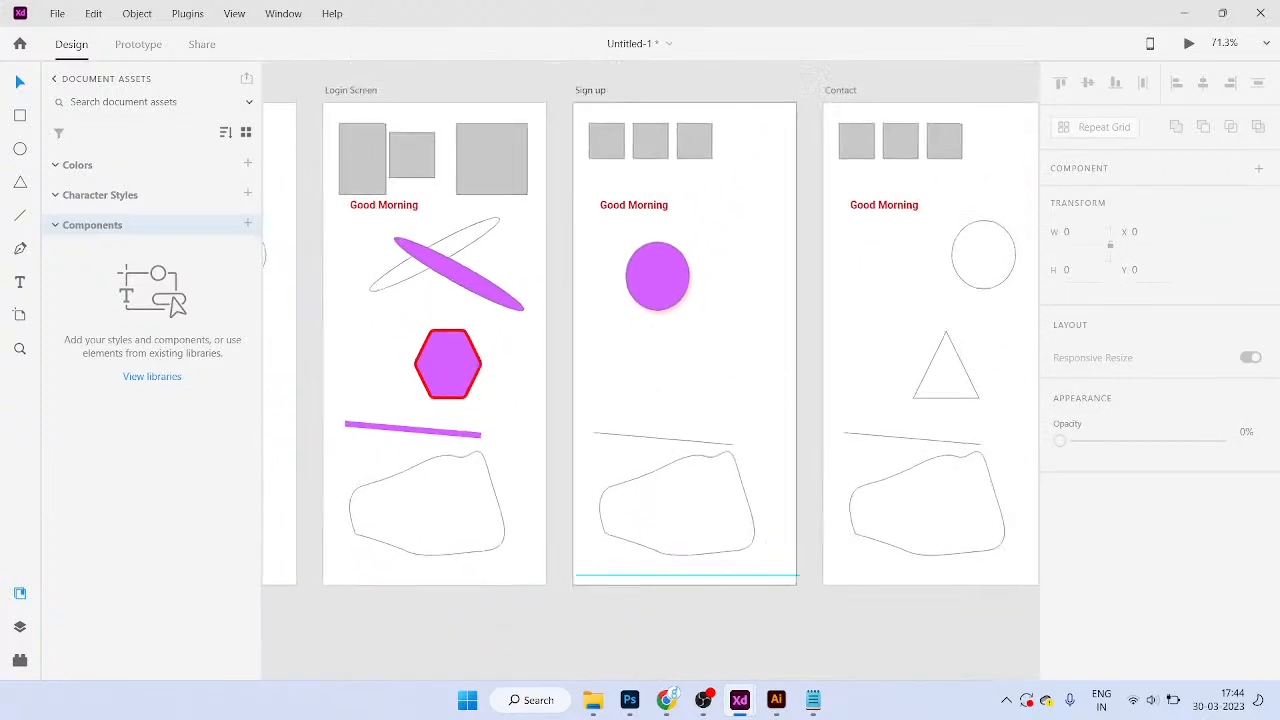
Step: Nudge the purple circle on Sign up slightly down and to the right
left_click(697, 140)
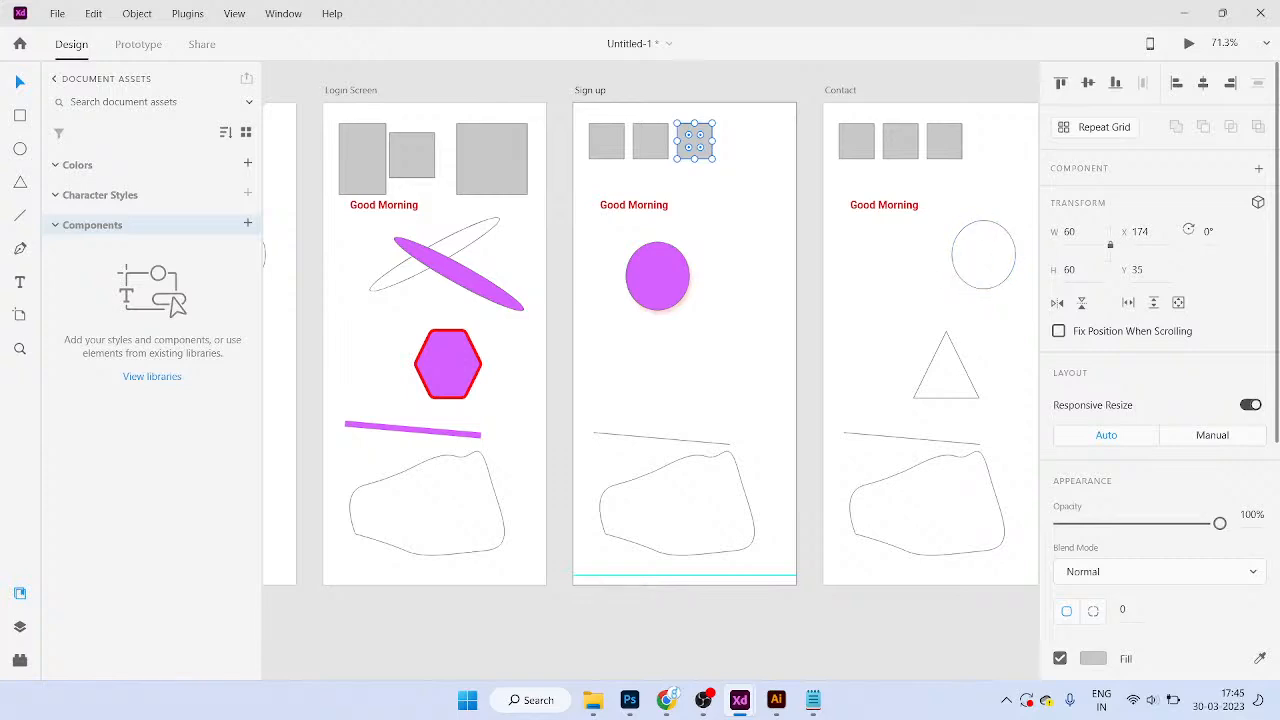
left_click(448, 364)
left_click_drag(657, 276, 680, 294)
Step: Select the Login Screen's purple ellipse and review its appearance and Effects settings, then zoom out
left_click(459, 274)
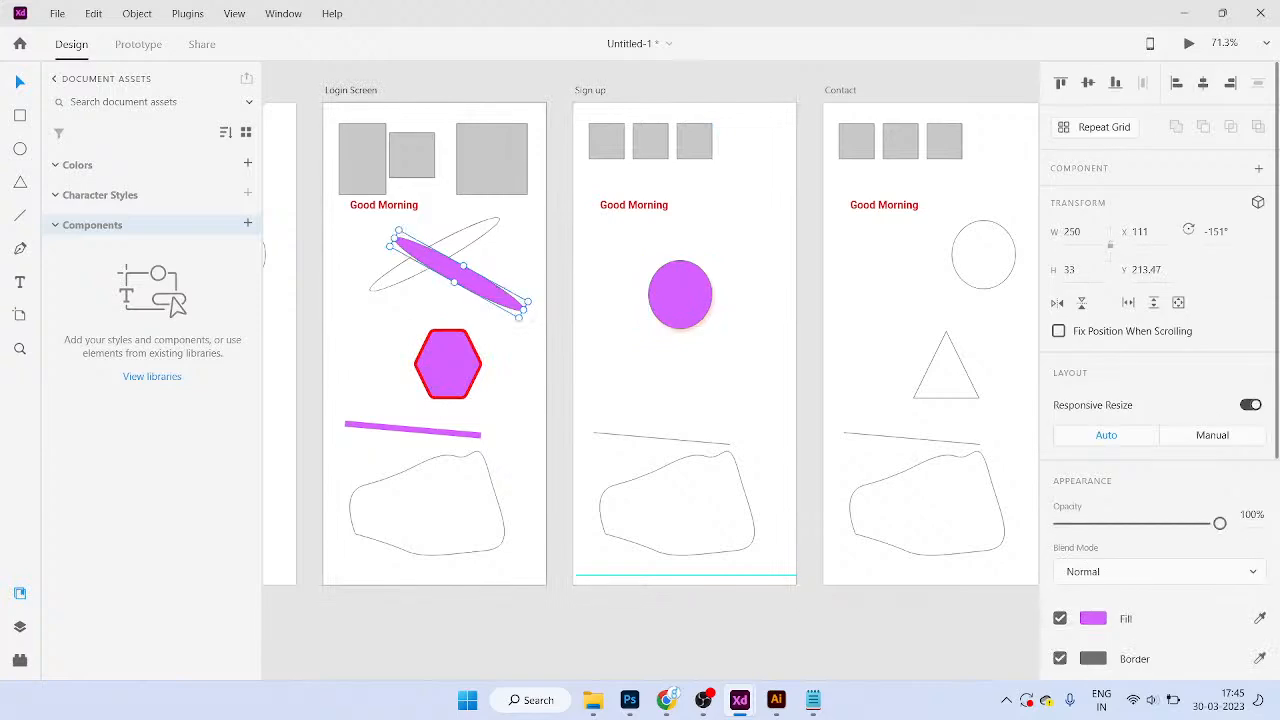
scroll(1160, 370, "down", 3)
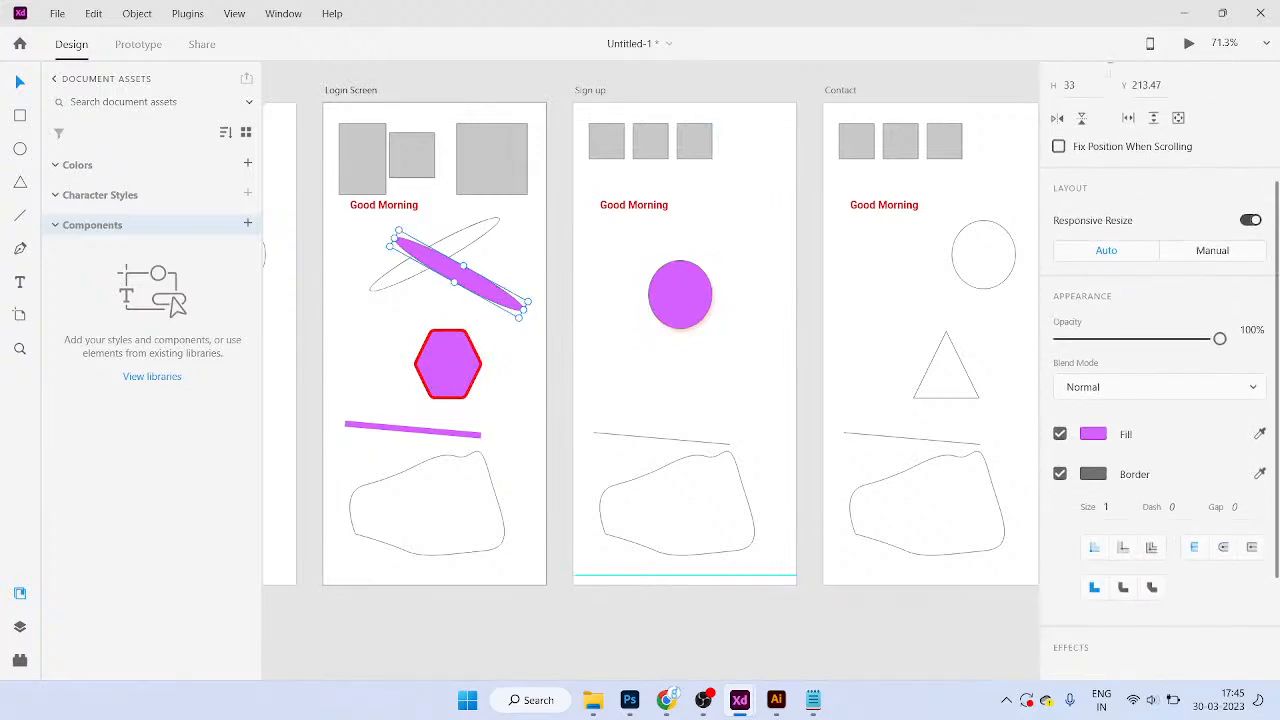
scroll(1160, 370, "down", 2)
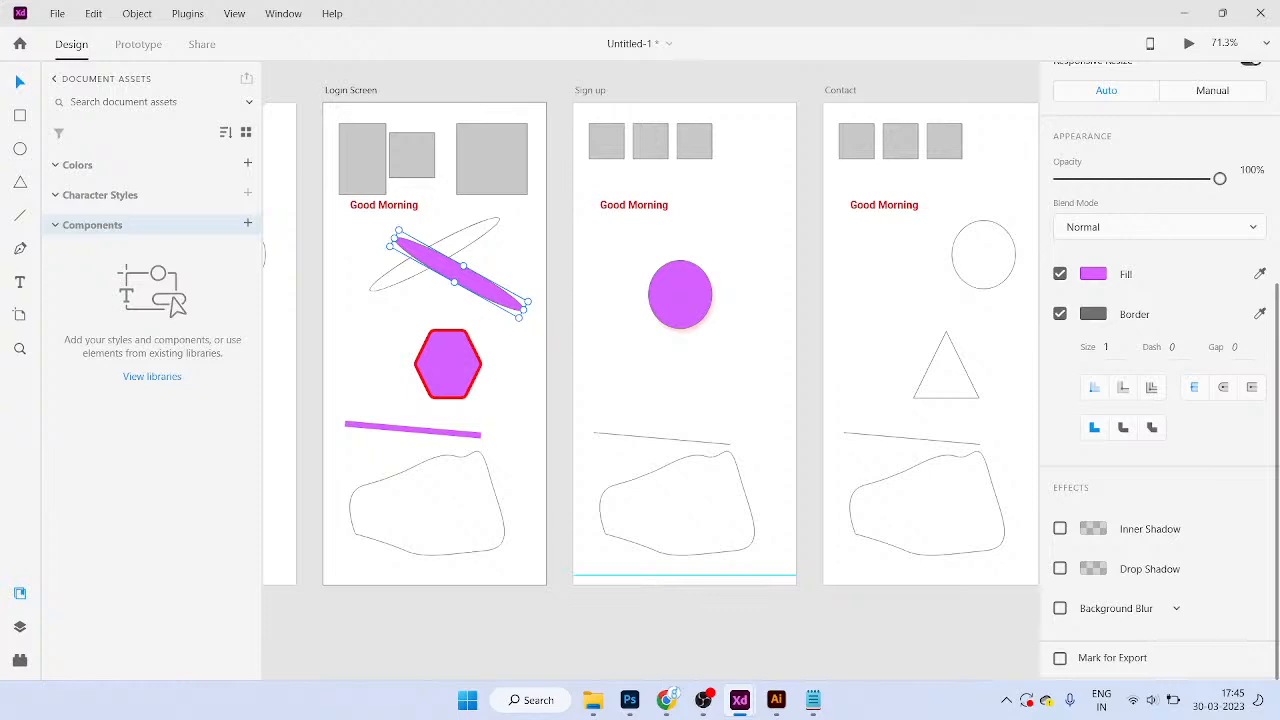
scroll(1160, 370, "up", 2)
scroll(1160, 370, "down", 2)
scroll(819, 280, "right", 2)
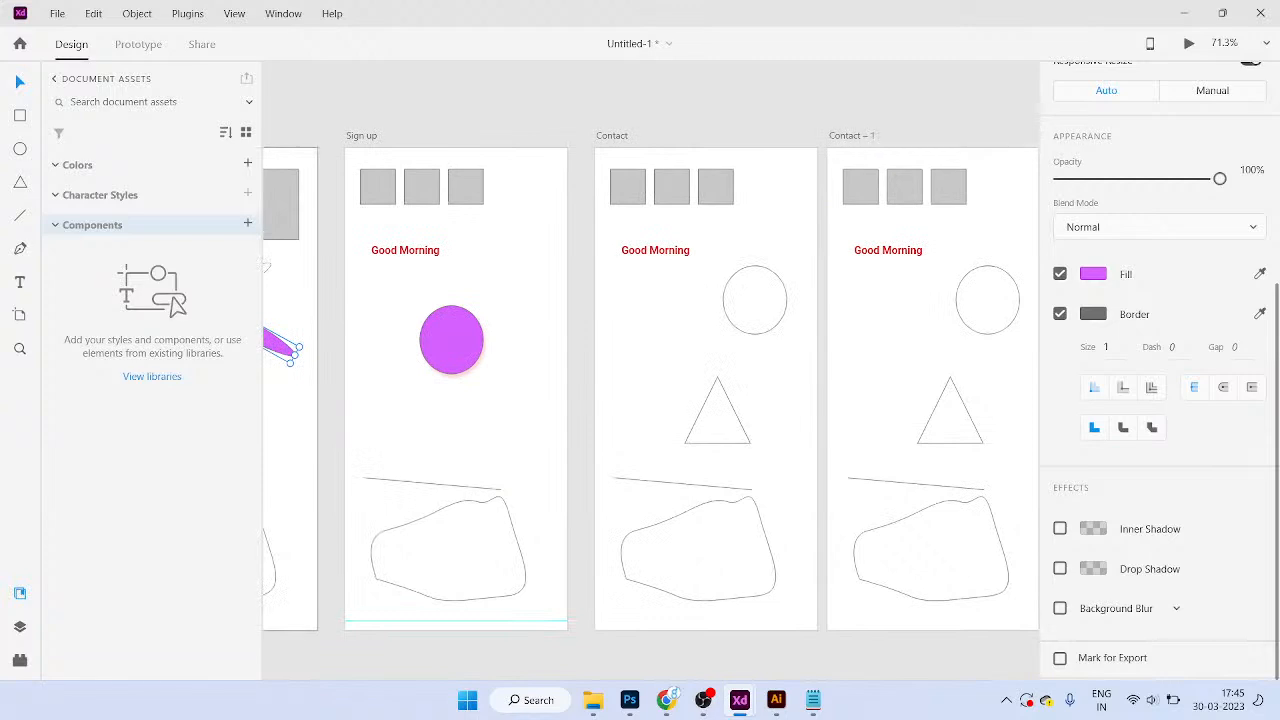
scroll(819, 280, "down", 3)
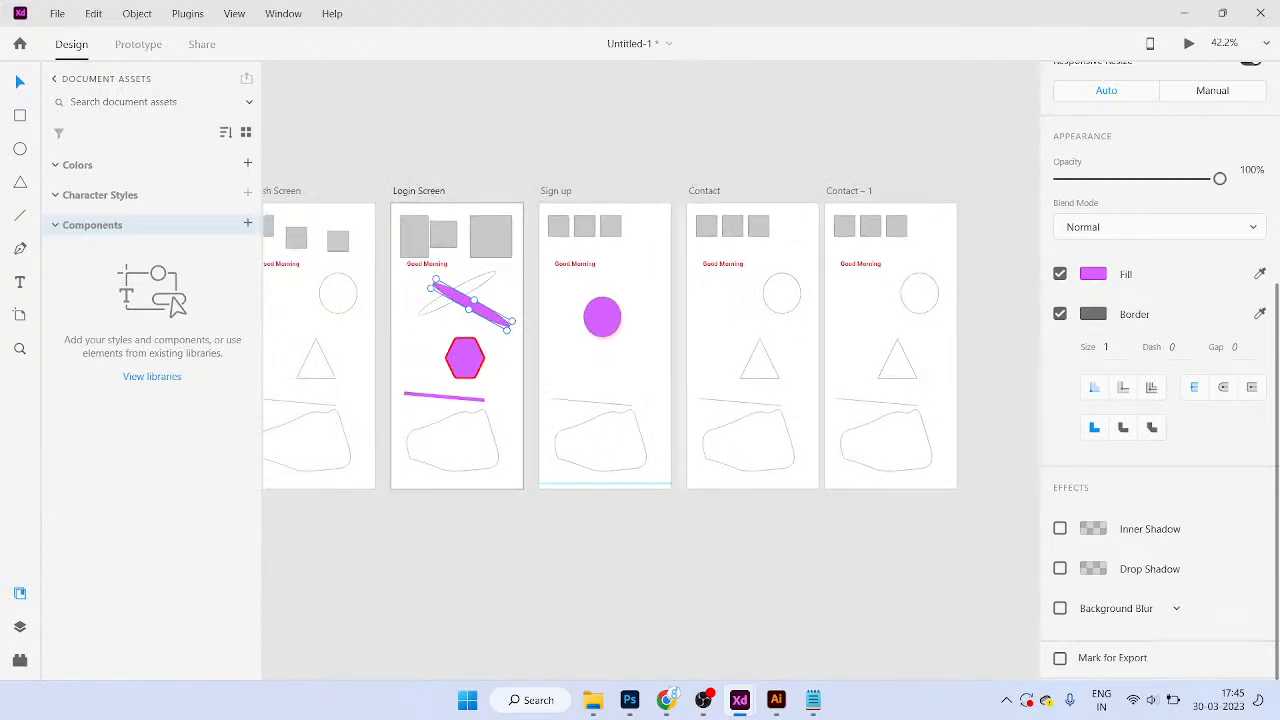
scroll(650, 345, "left", 2)
scroll(650, 345, "right", 2)
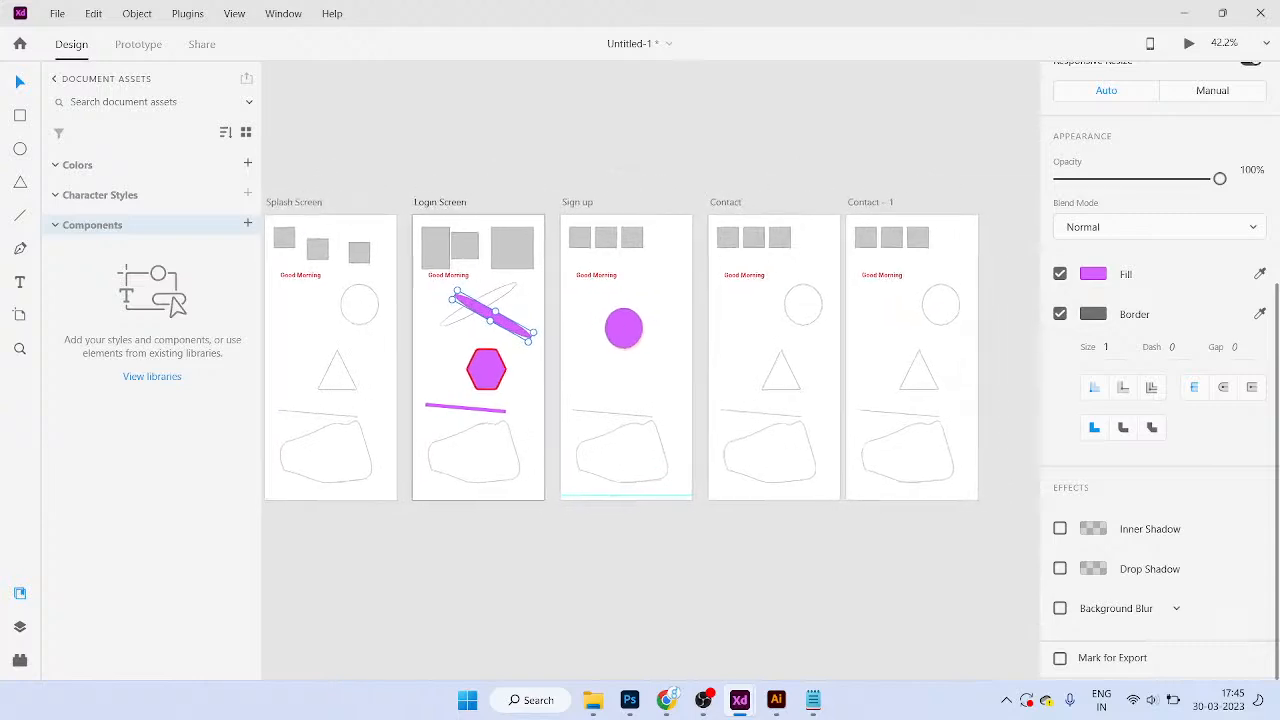